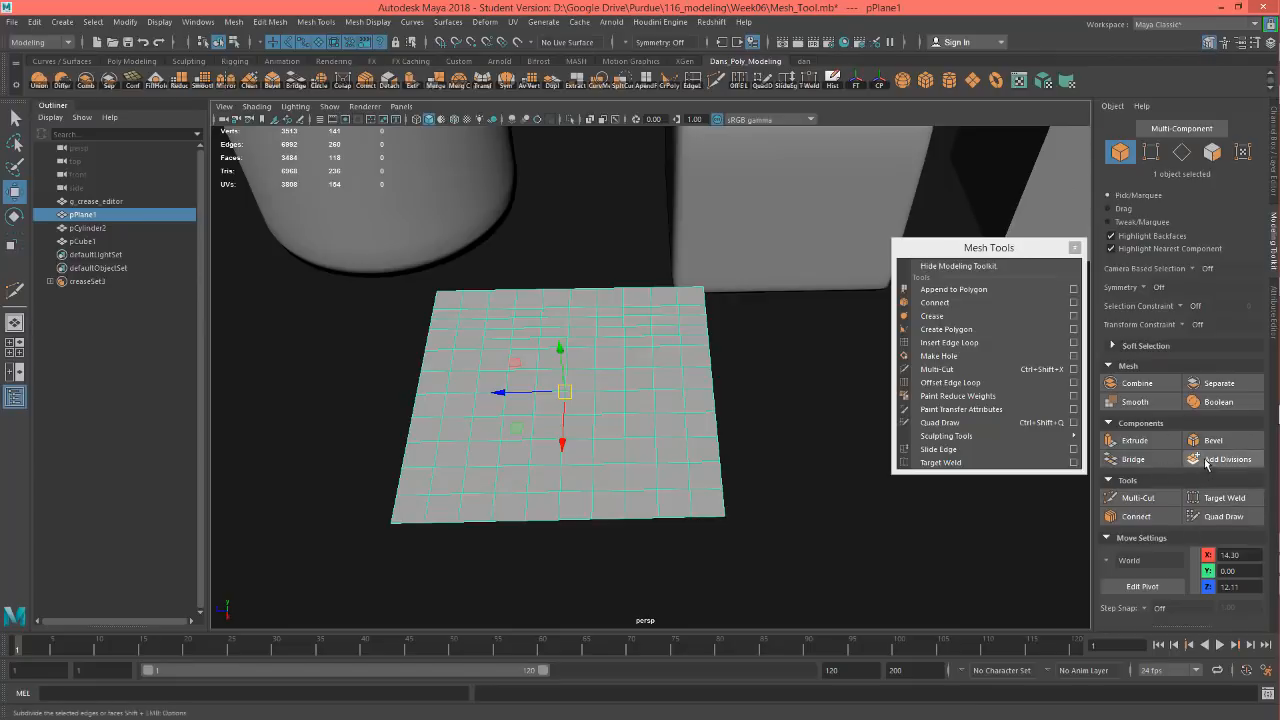
click(962, 265)
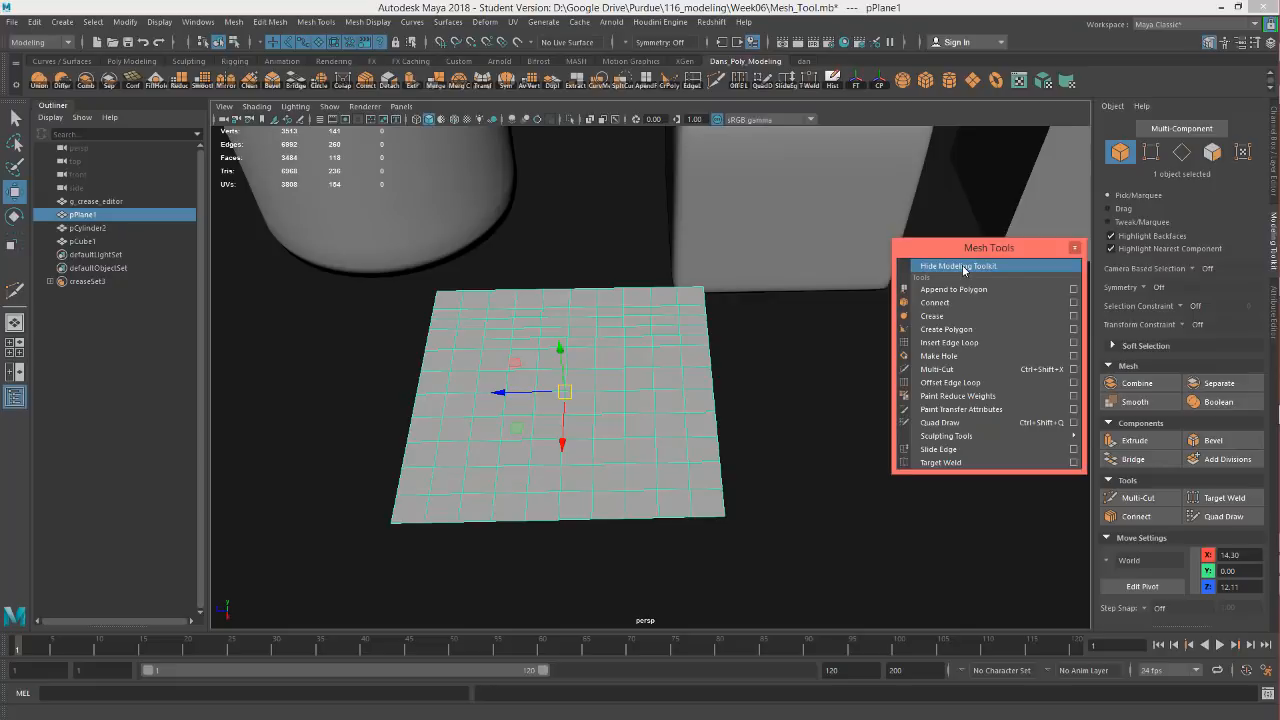
click(962, 265)
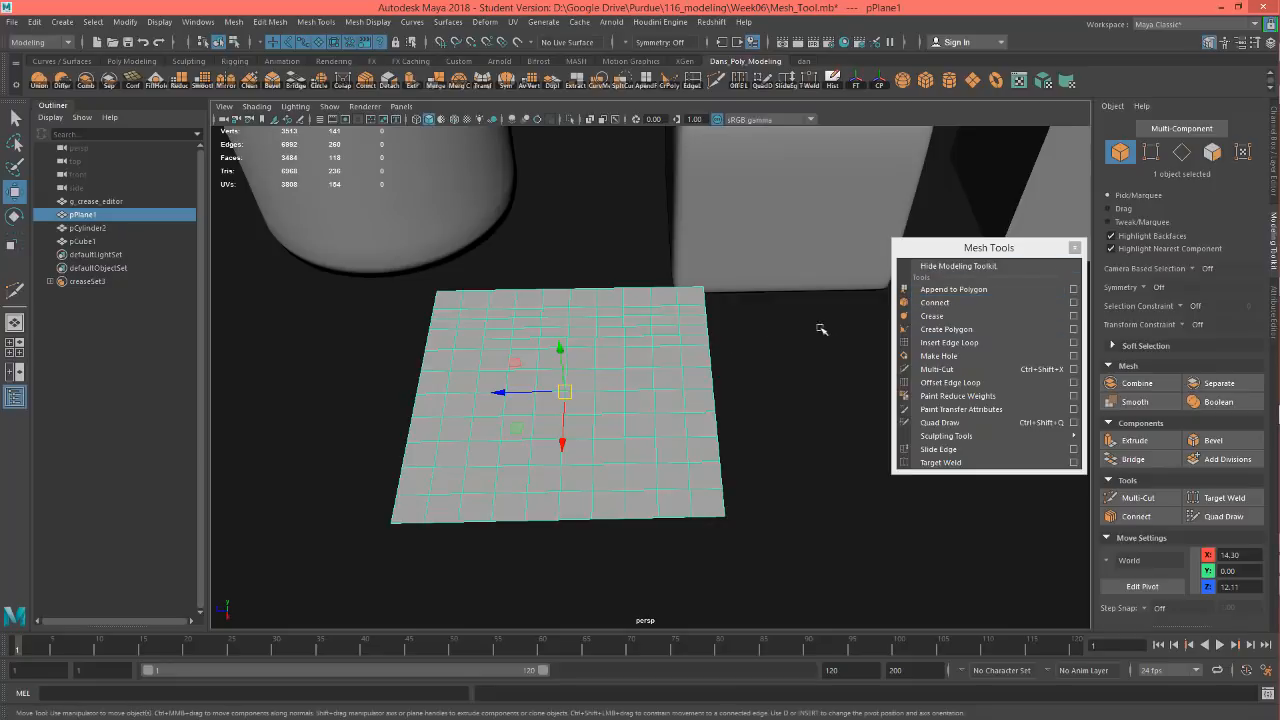
Delete three adjacent faces near the middle of the plane to leave an L-shaped hole.
right_drag(616, 322, 615, 359)
click(606, 423)
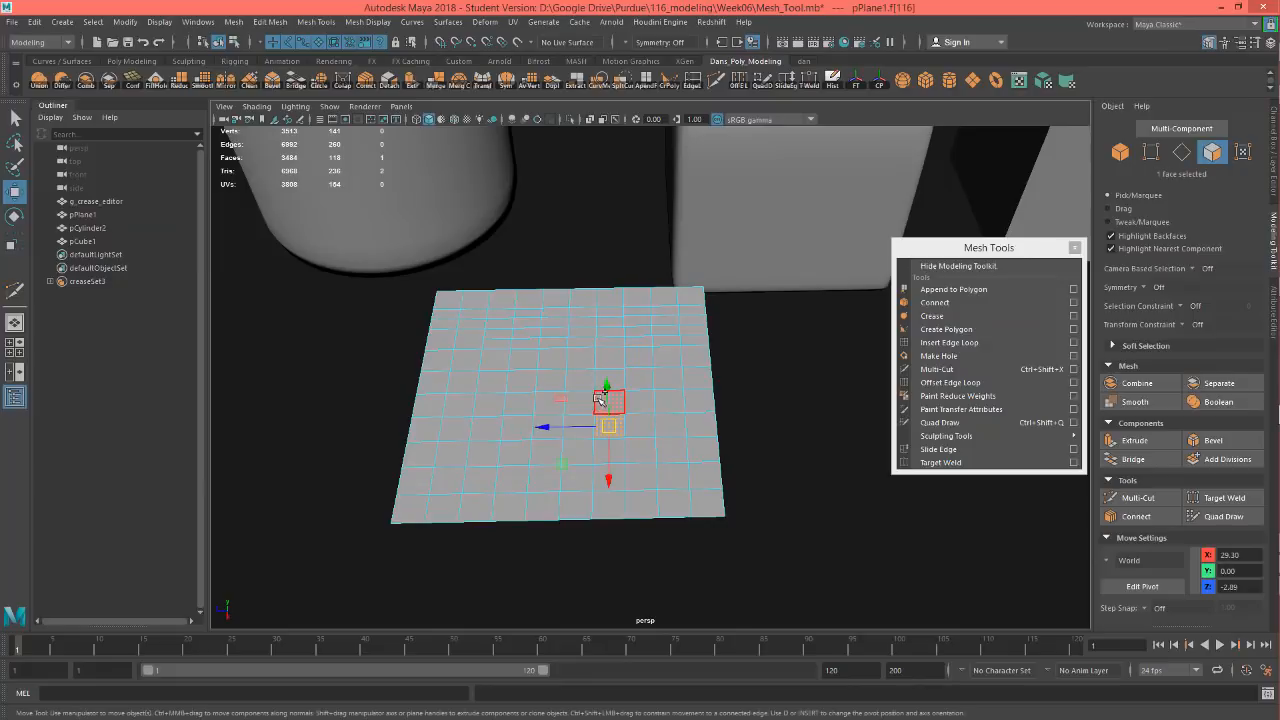
shift+click(586, 402)
shift+click(590, 400)
key(Delete)
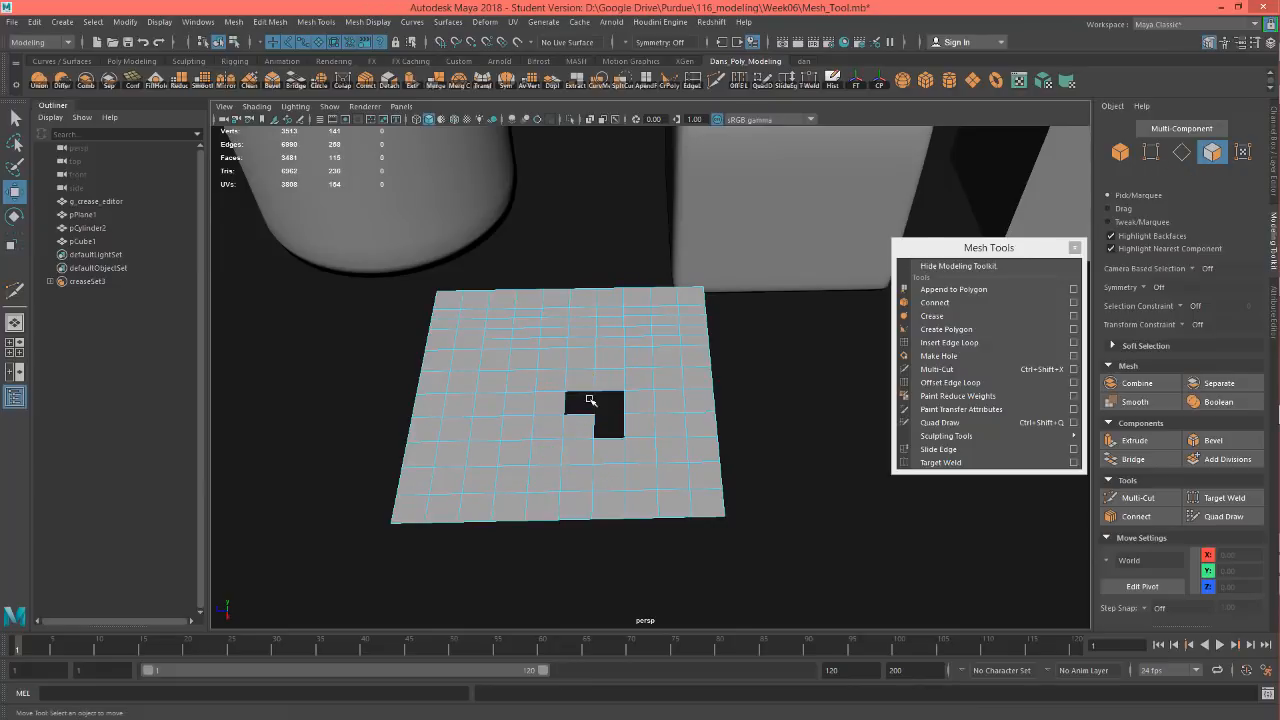
Fill the left cell of the L-shaped hole with Append to Polygon, spanning its two opposite border edges.
scroll(614, 414, up, 3)
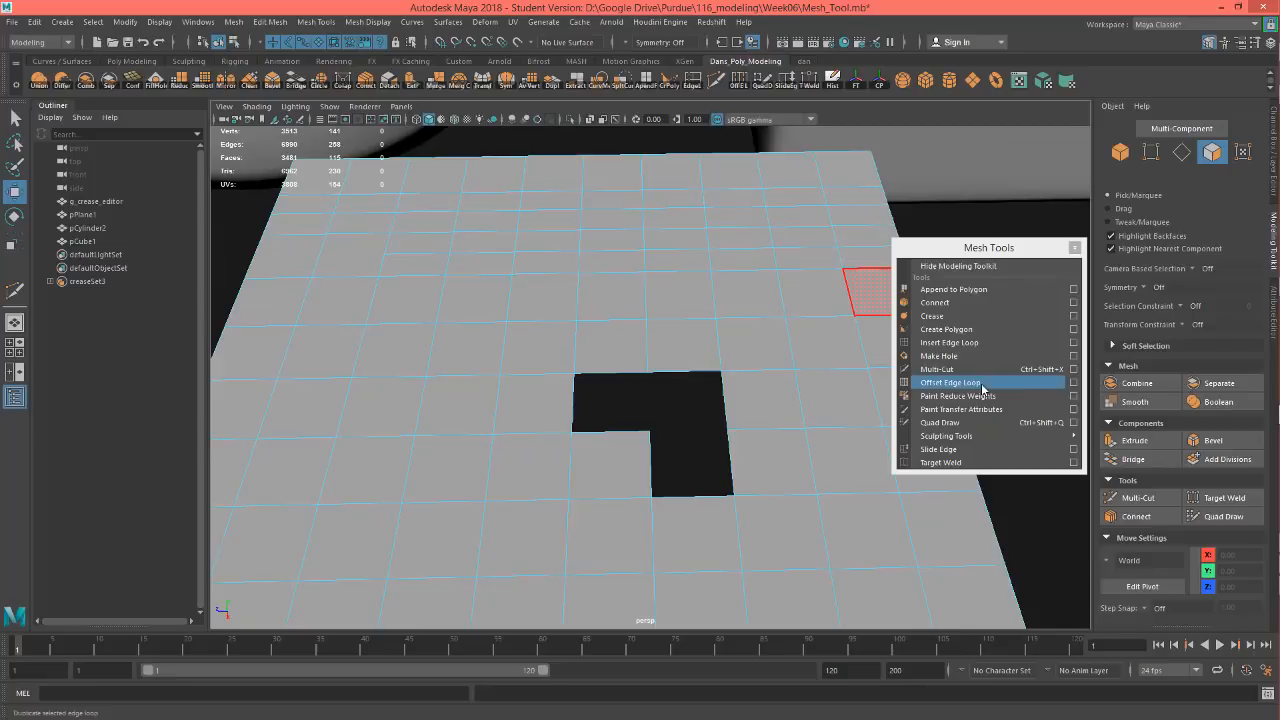
click(955, 290)
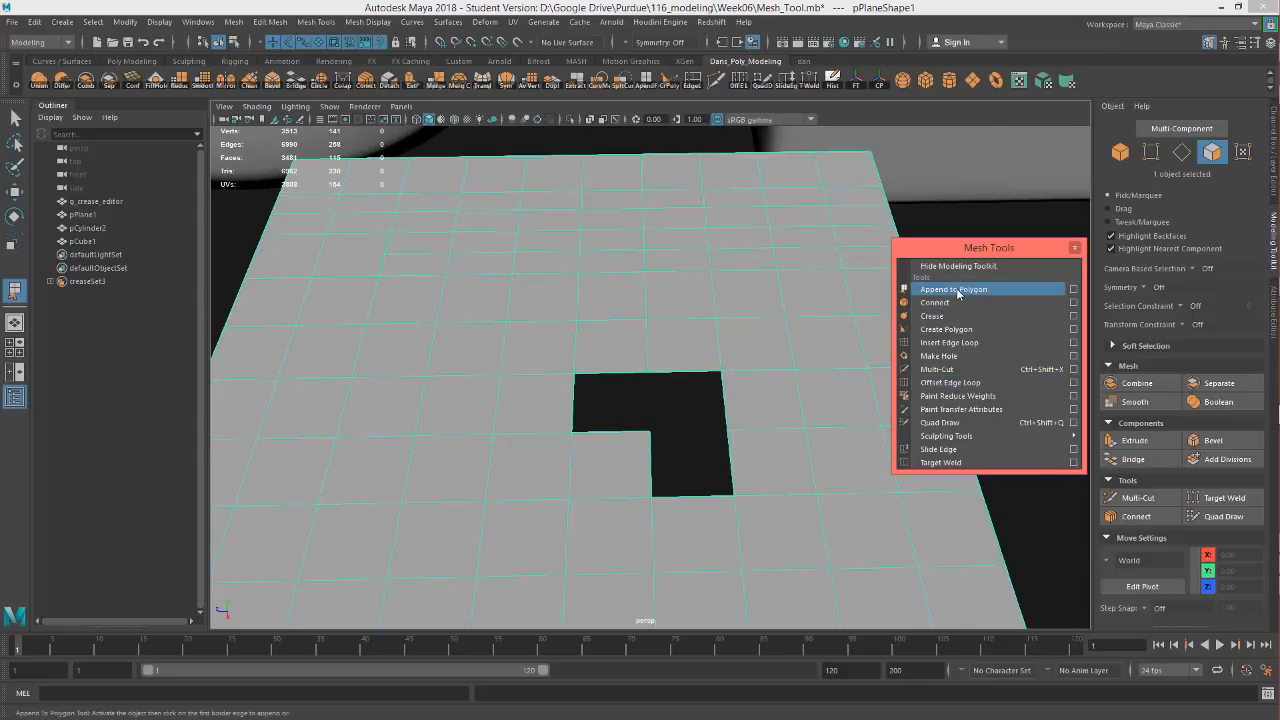
click(610, 372)
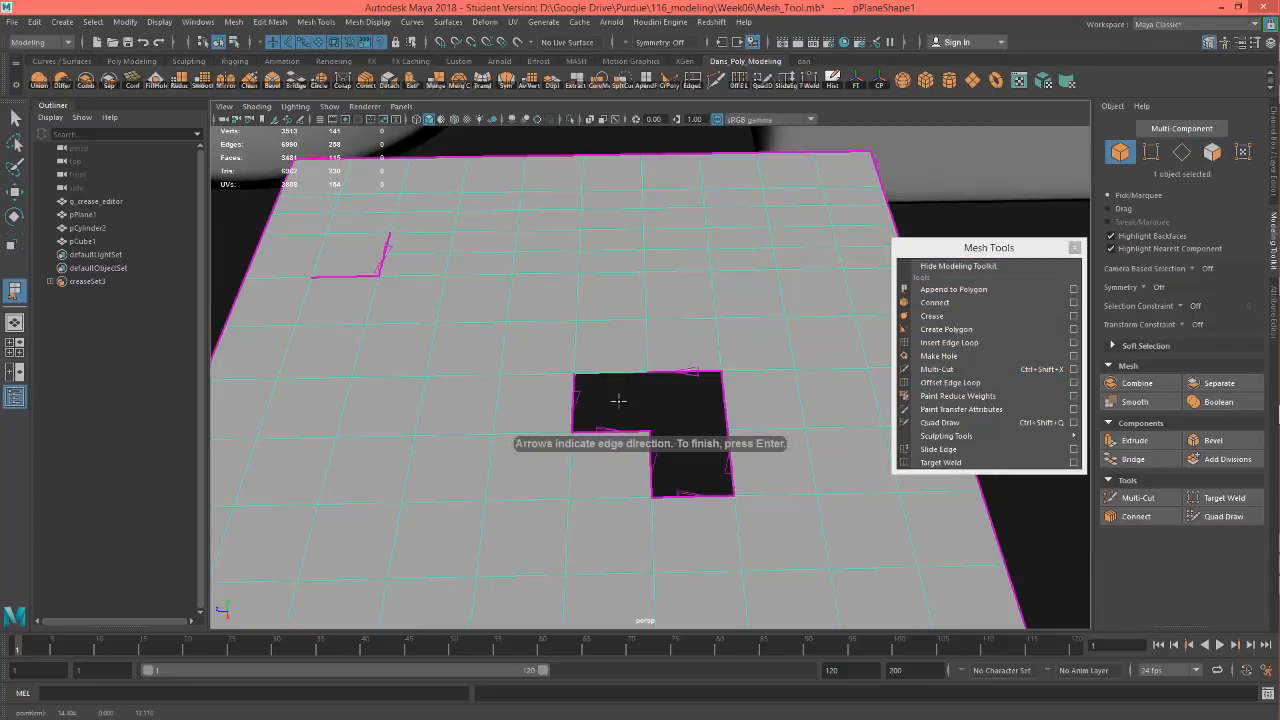
alt+drag(653, 399, 646, 434)
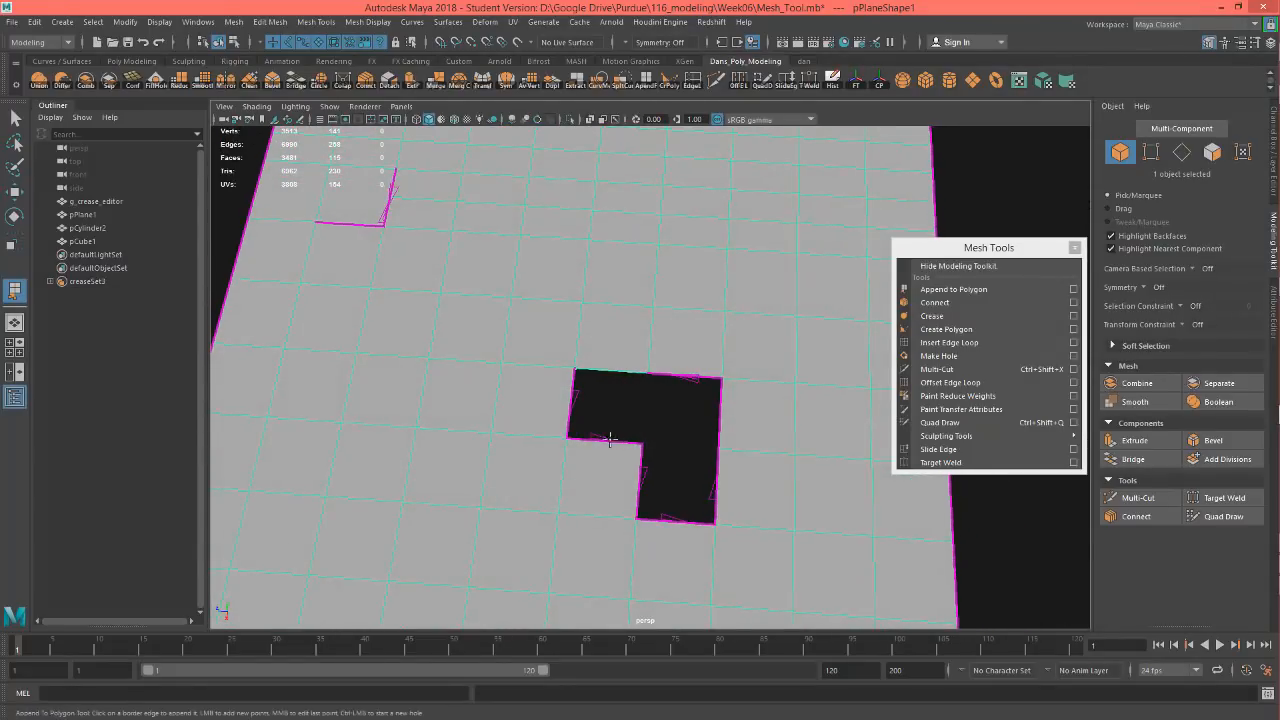
click(606, 442)
alt+drag(698, 396, 710, 386)
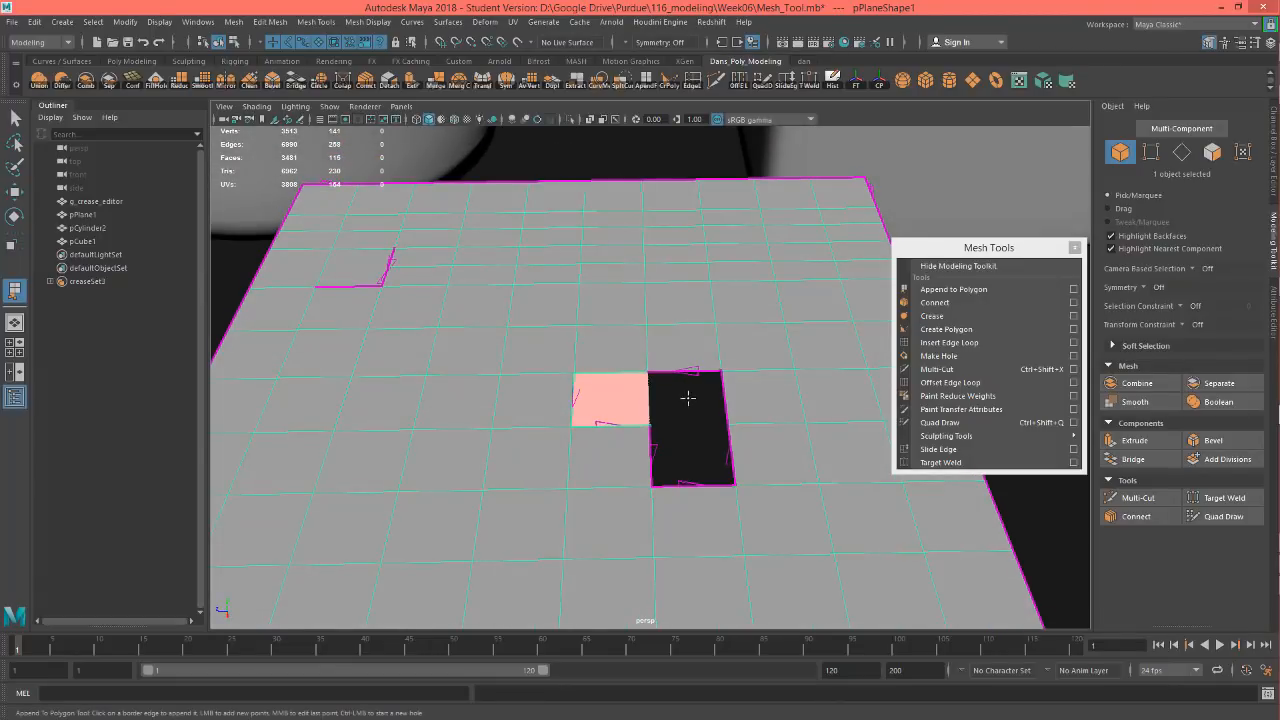
key(Return)
Append one polygon across each of the two remaining cells so the hole is fully closed.
click(649, 400)
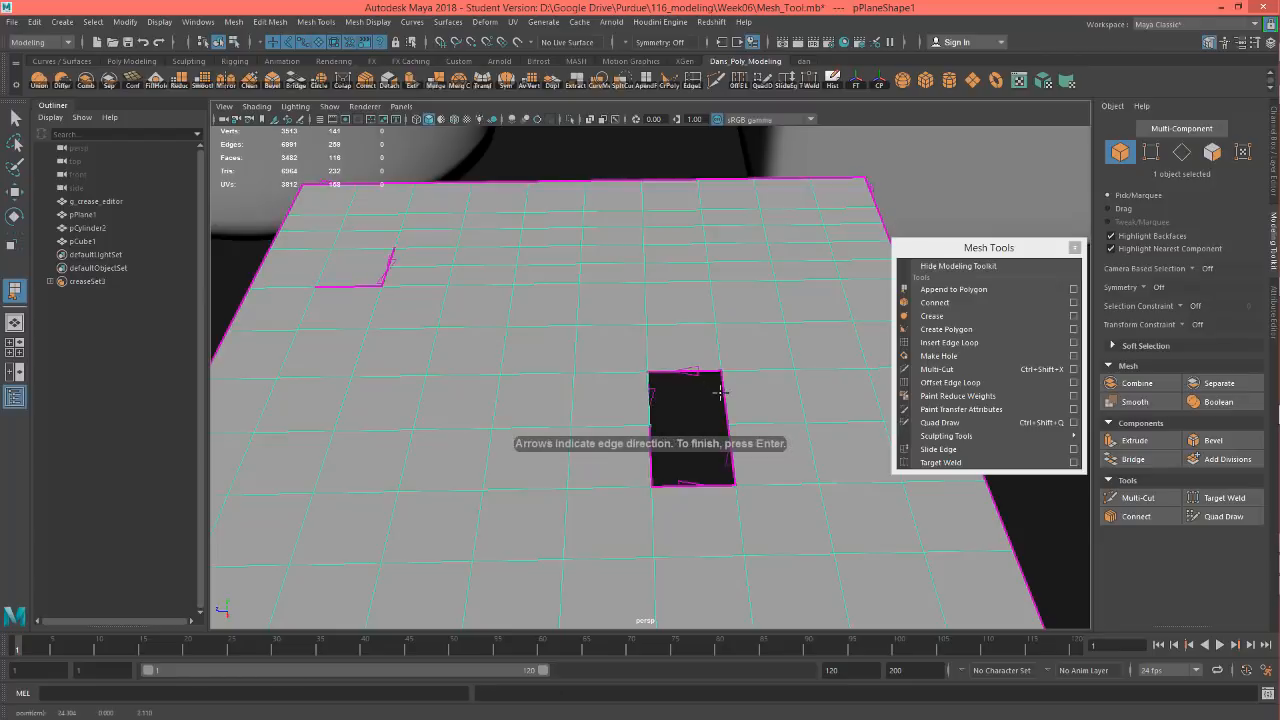
click(724, 395)
key(Return)
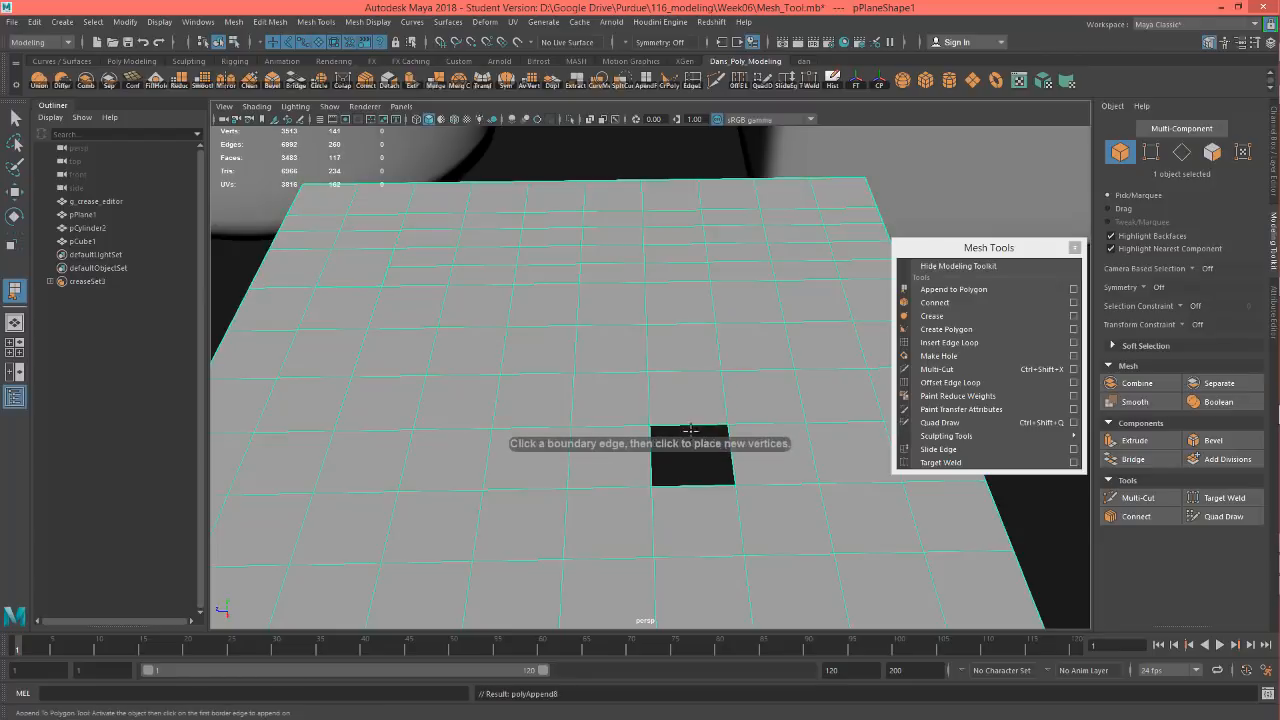
click(693, 426)
click(697, 485)
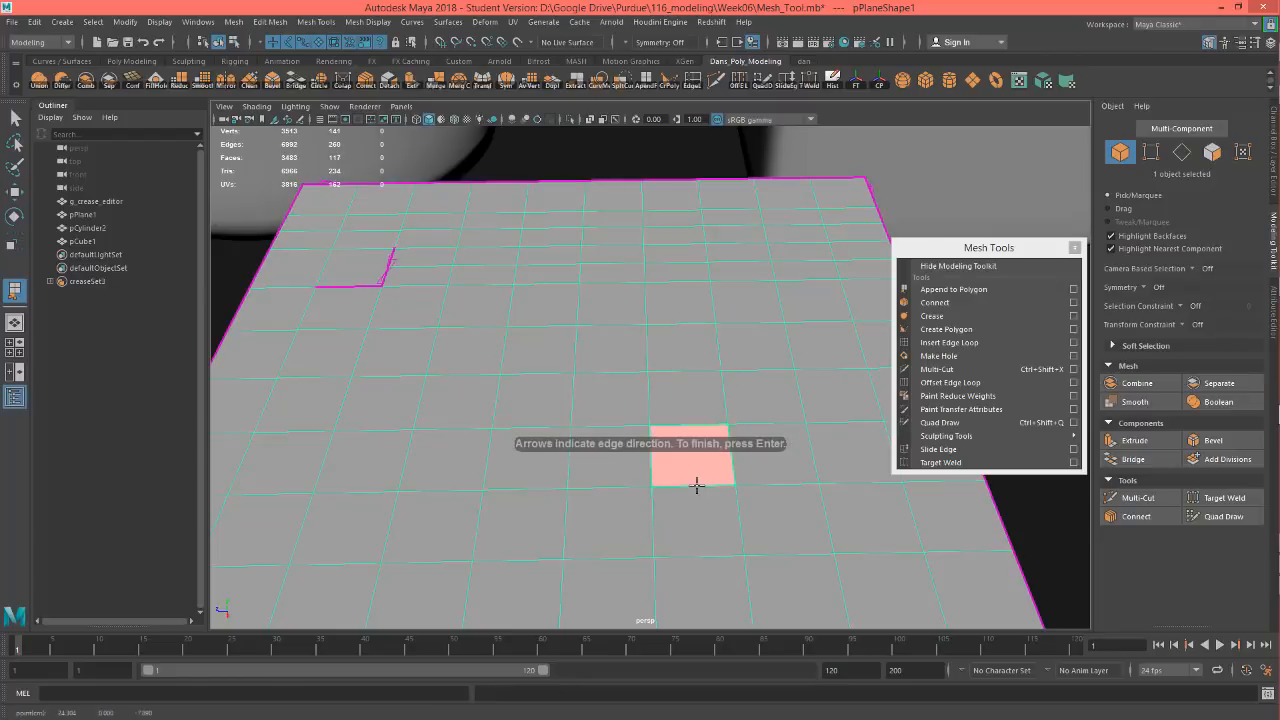
key(Return)
key(w)
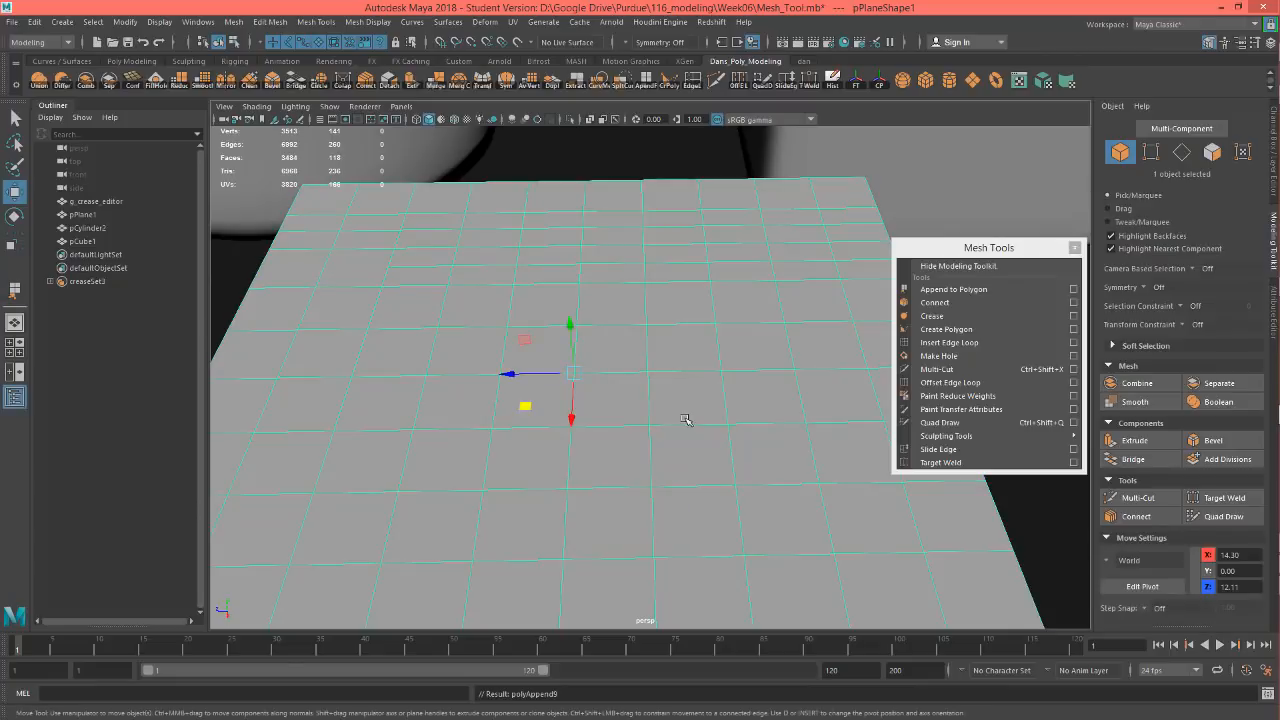
Delete the three appended faces to reopen the L-shaped hole in the plane.
alt+drag(686, 420, 683, 462)
right_drag(683, 462, 680, 360)
click(690, 465)
shift+click(697, 398)
shift+click(635, 400)
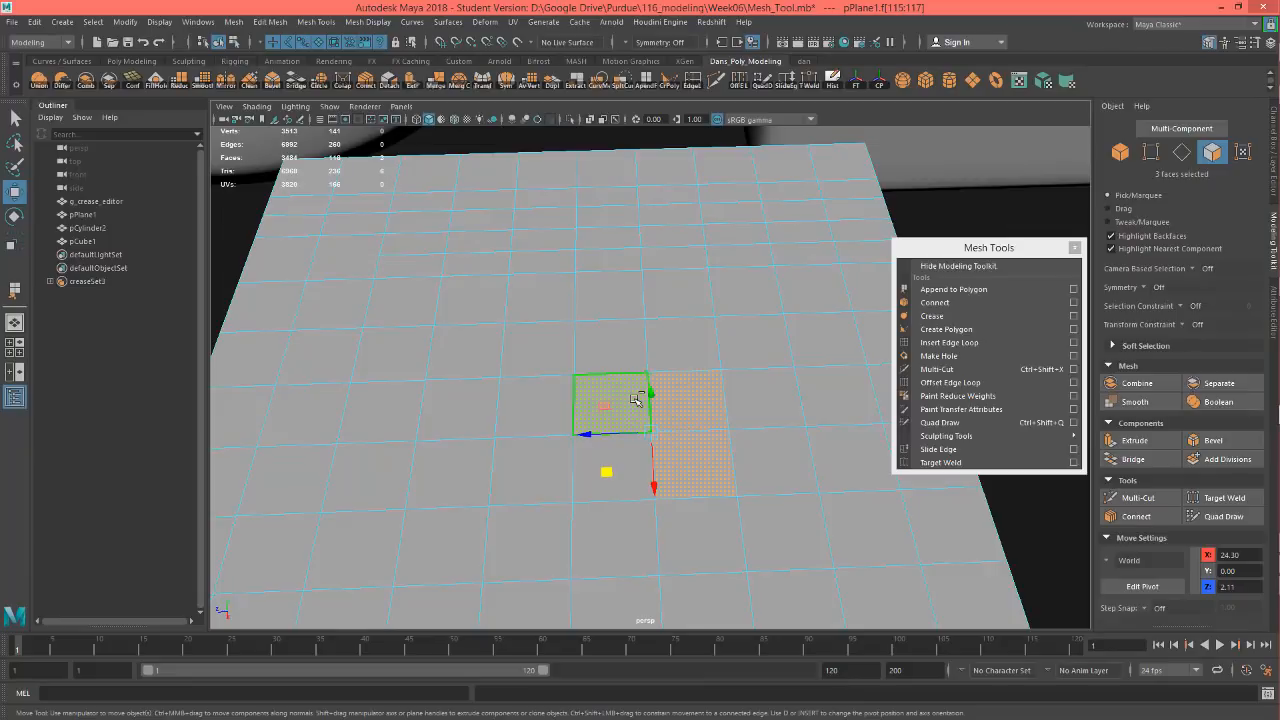
key(Delete)
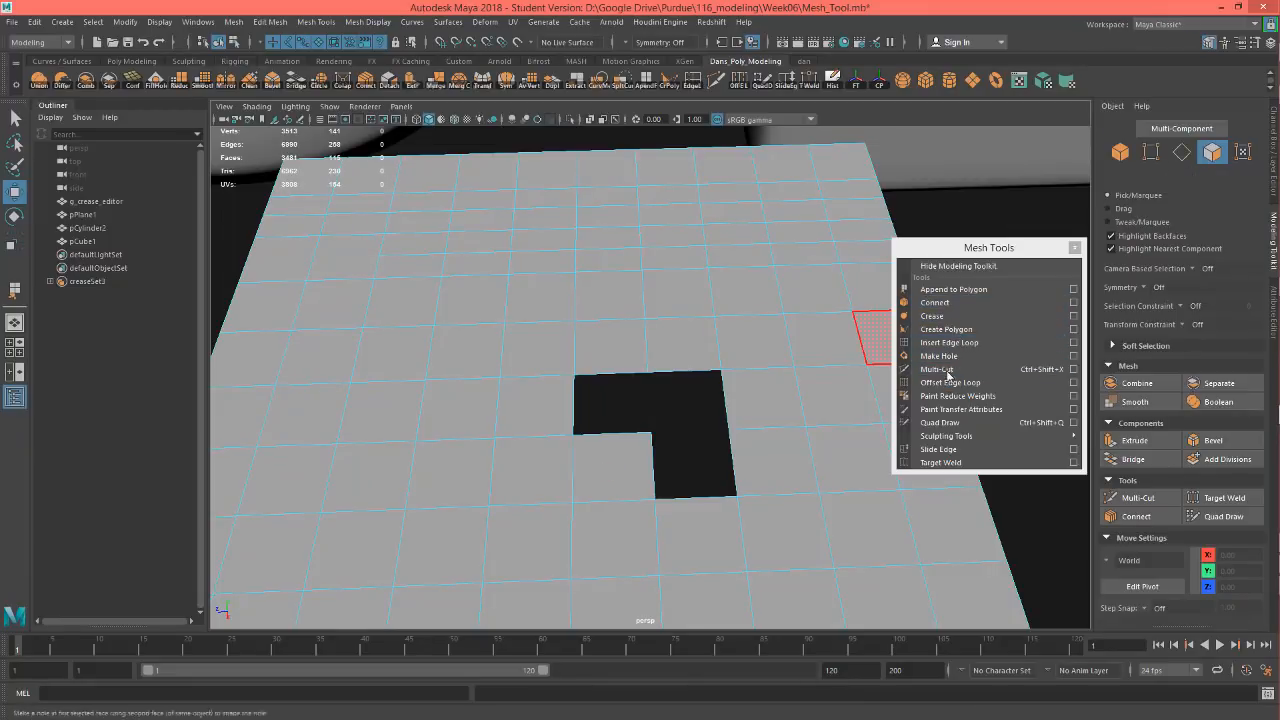
Append a triangle in the lower cell of the L-shaped hole, joining its bottom edge and adjacent right edge.
click(953, 289)
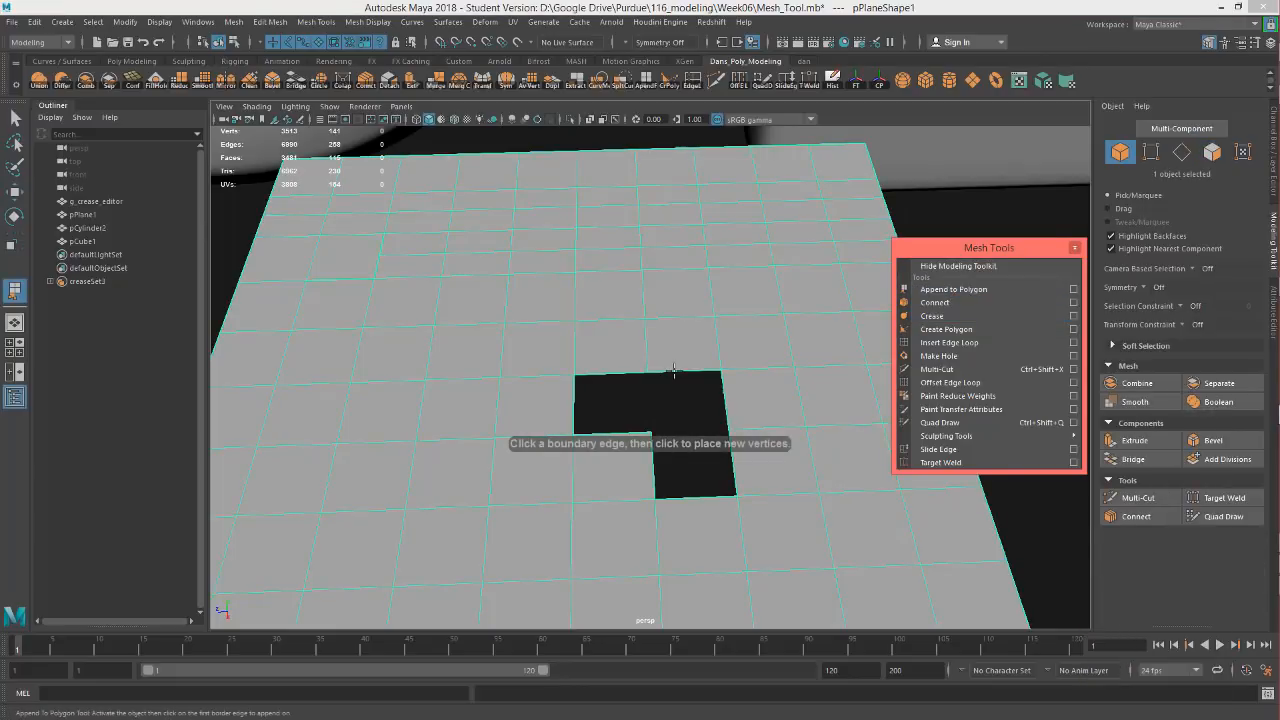
click(699, 497)
click(731, 472)
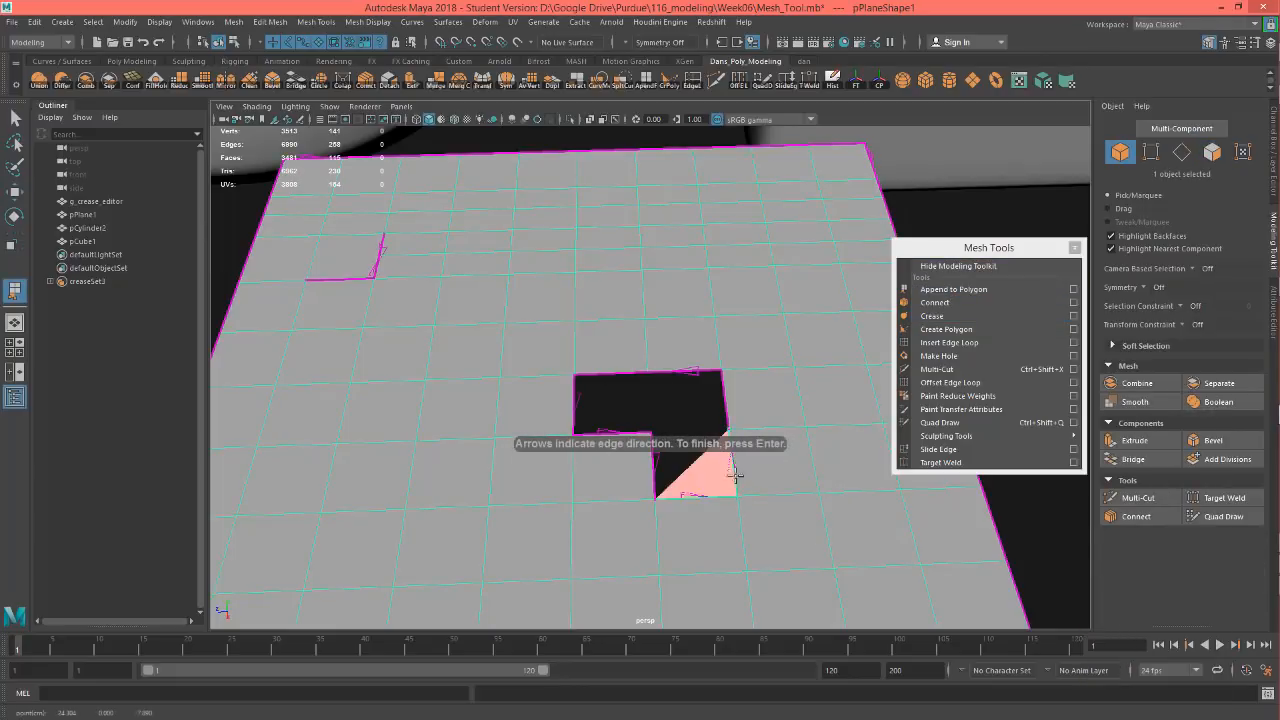
alt+drag(740, 517, 744, 507)
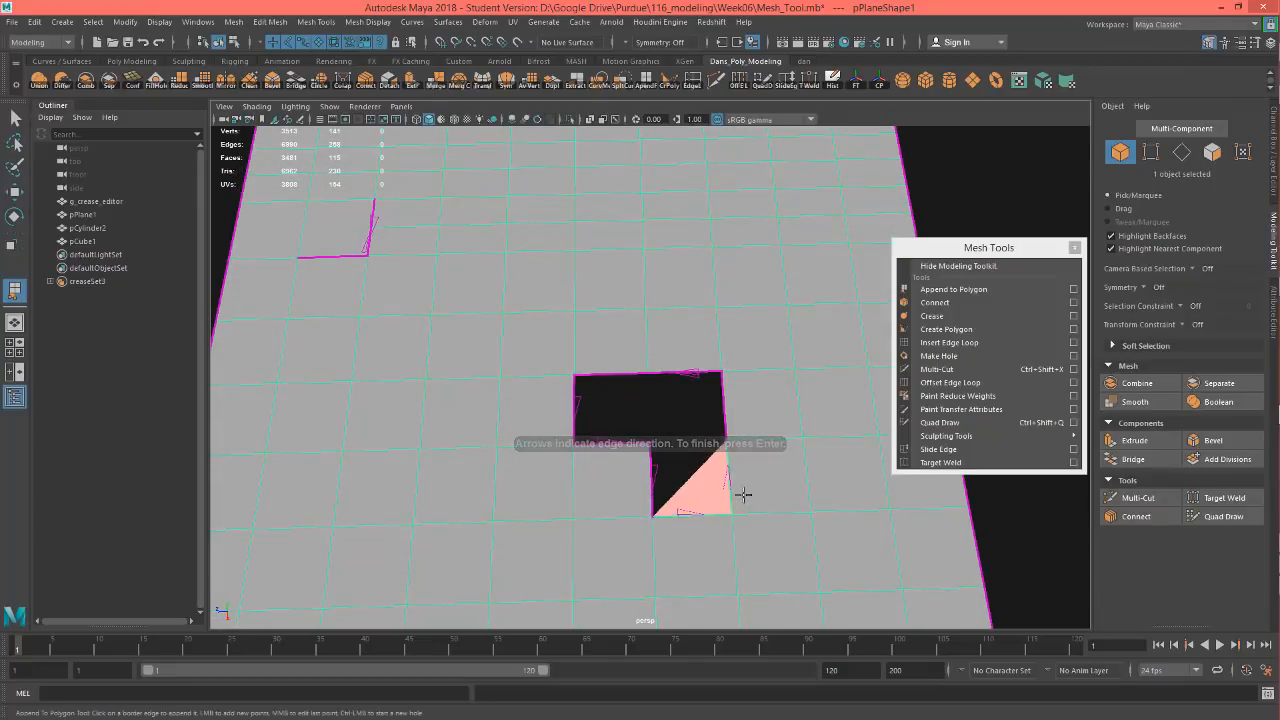
key(Return)
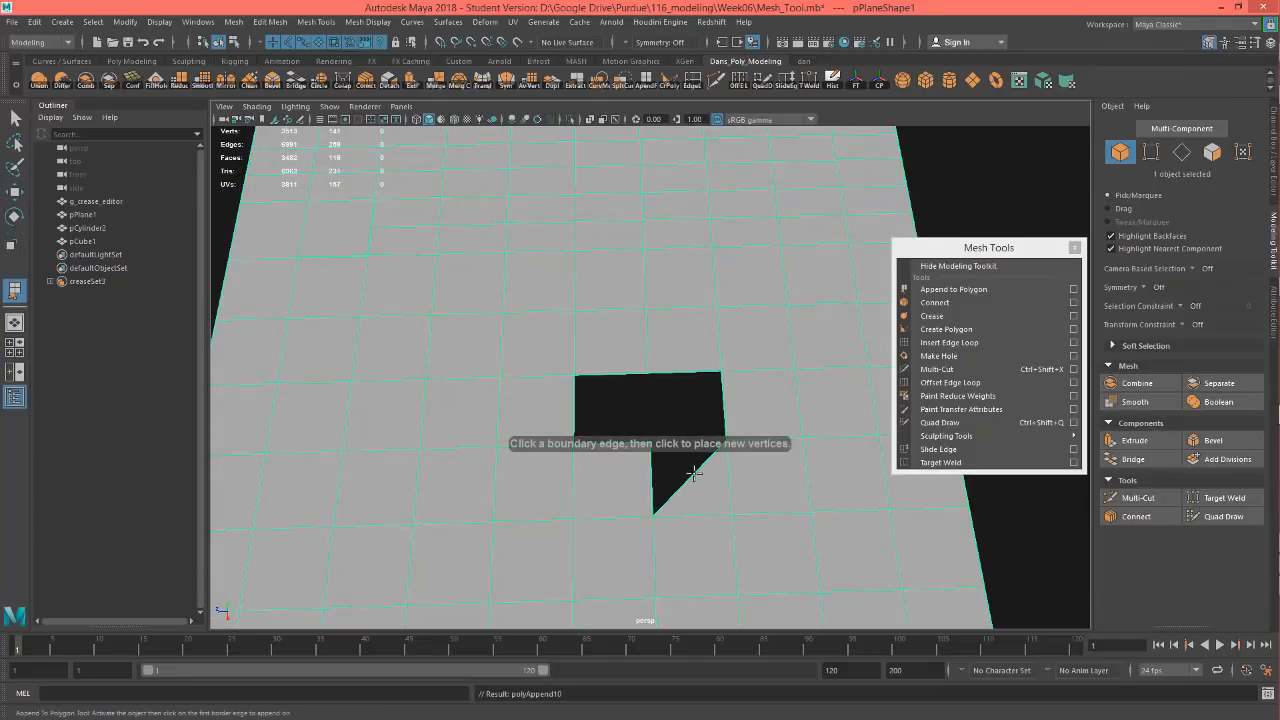
Append a polygon from the hole's upper right edge to the triangle's diagonal, leaving only the left cell open.
click(688, 376)
click(685, 373)
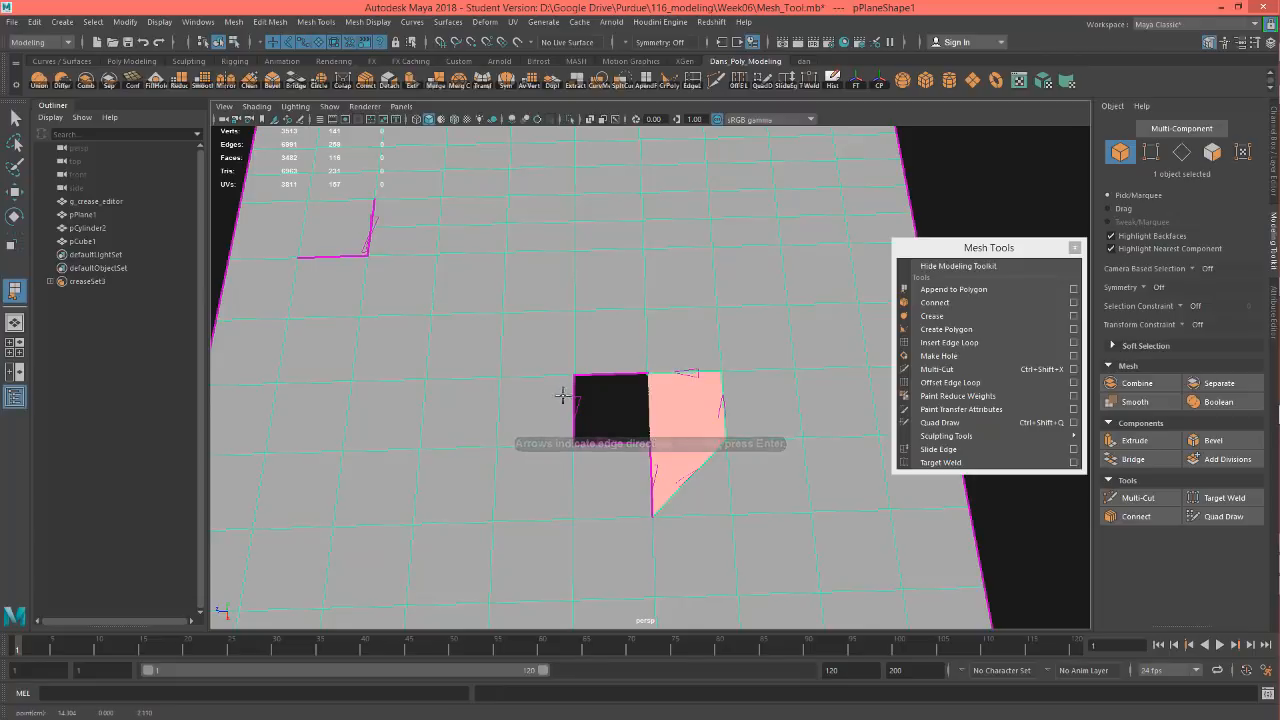
key(Return)
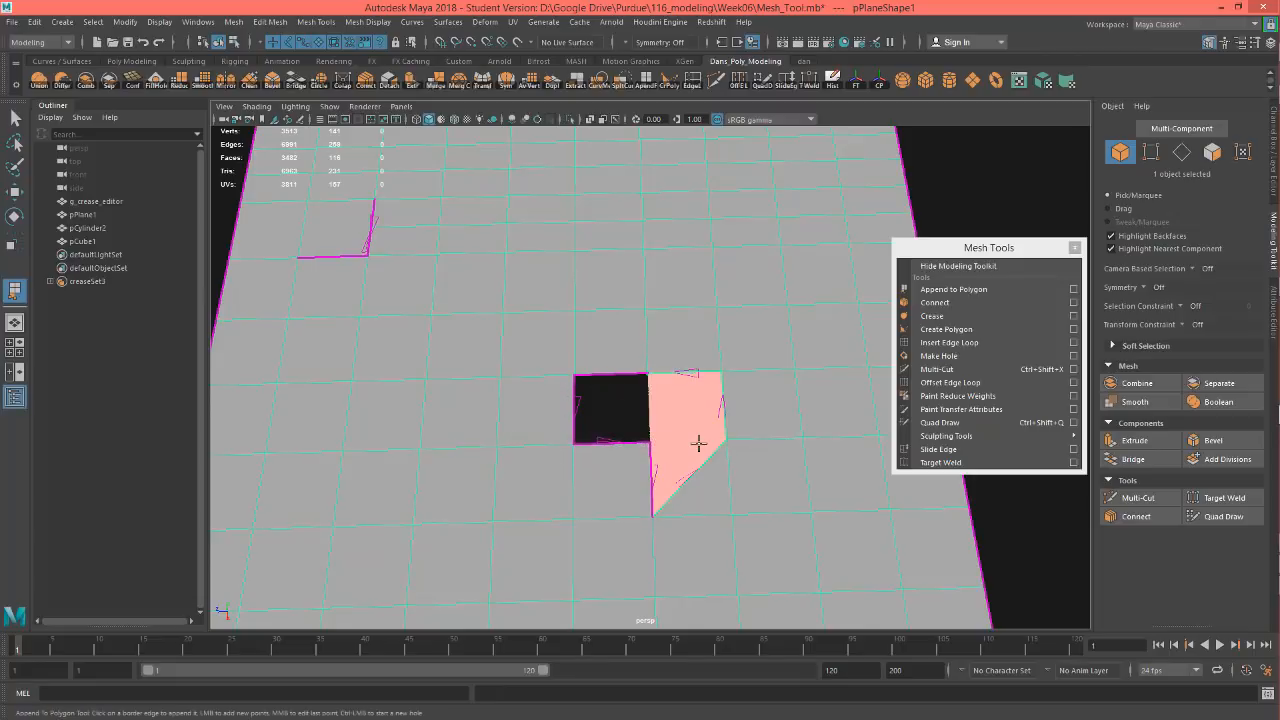
key(w)
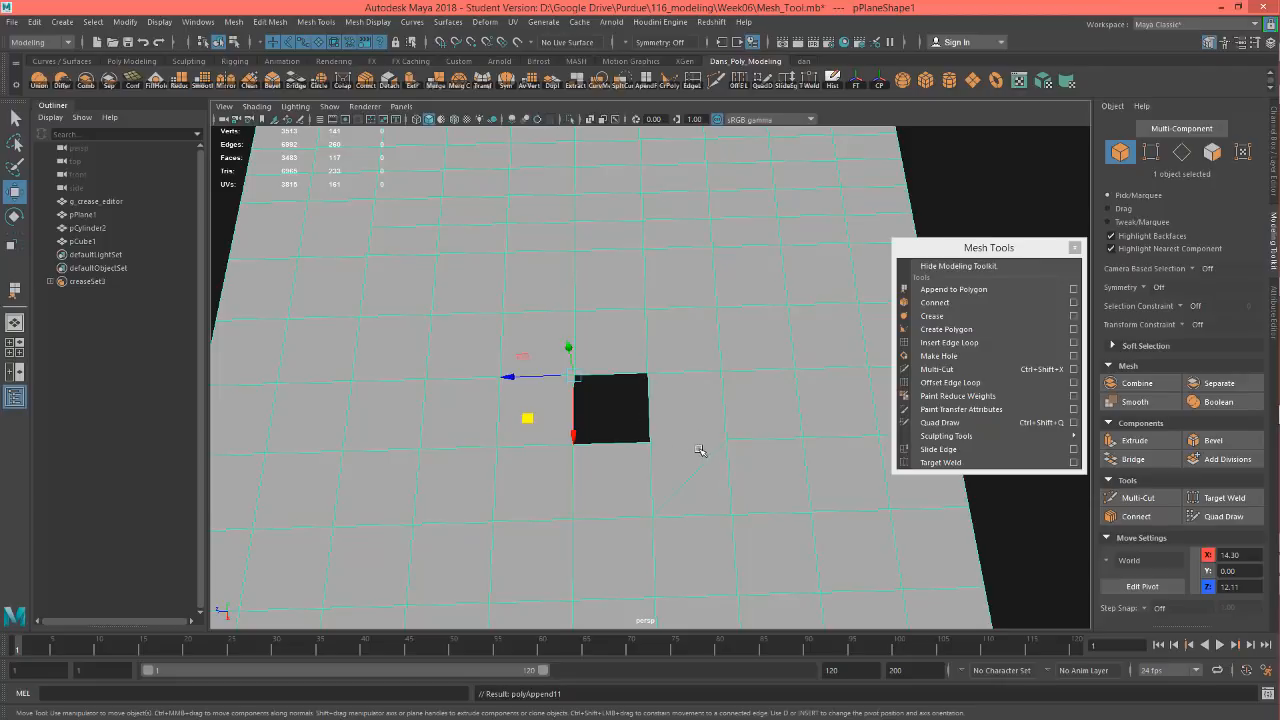
Test the vertex at the square hole's lower right corner by sliding it along Z, and undo the move.
mouse_move(700, 450)
alt+mouse_down()
mouse_move(686, 437)
mouse_move(693, 453)
alt+mouse_up()
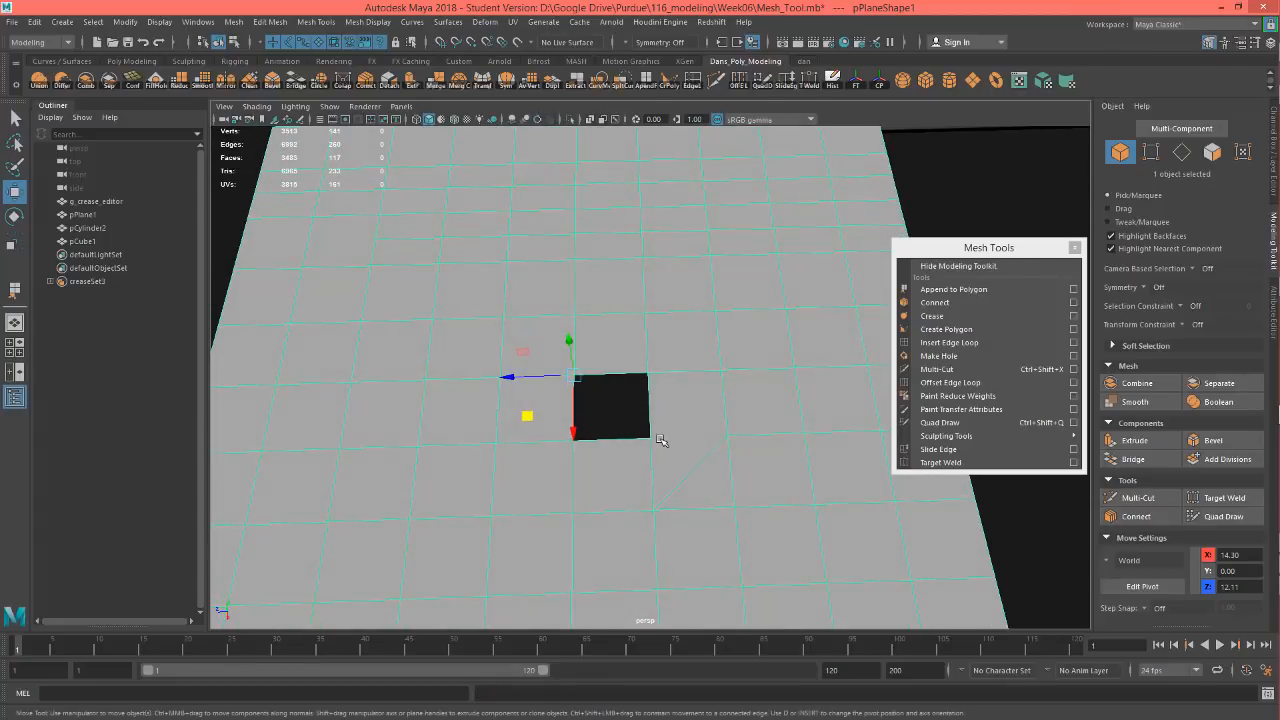
right_drag(642, 444, 631, 385)
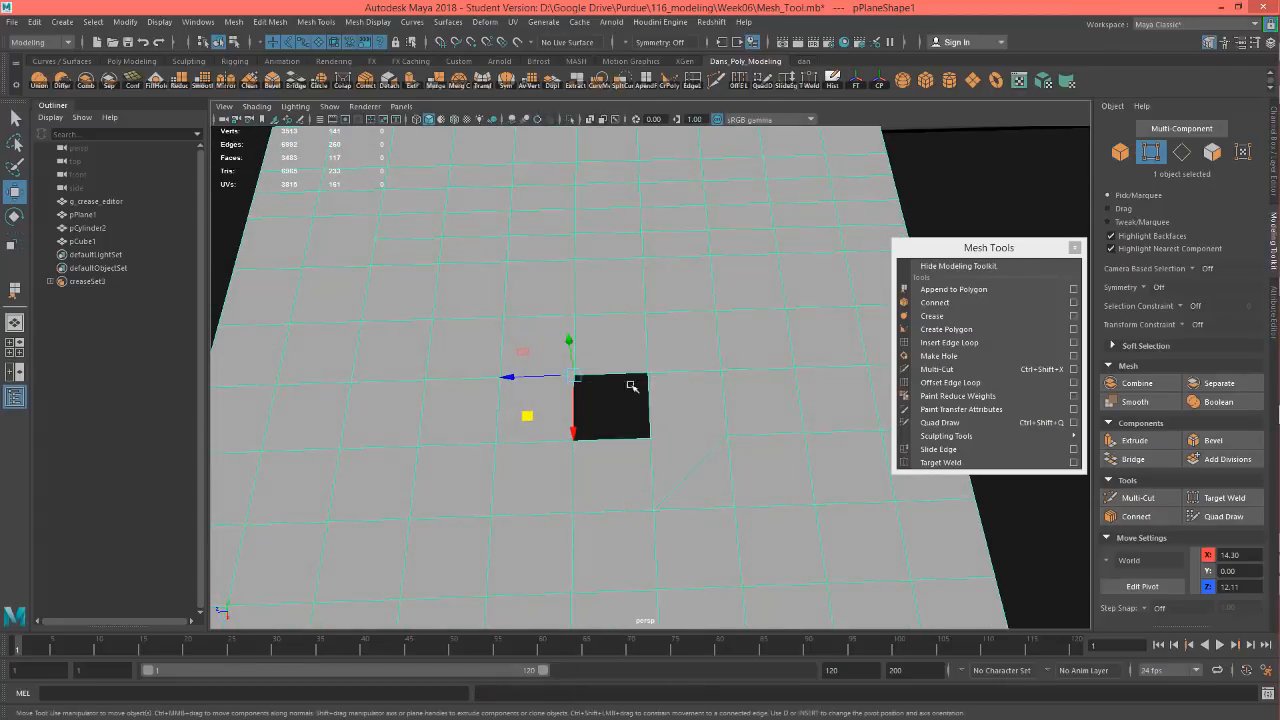
click(650, 439)
drag(598, 437, 573, 450)
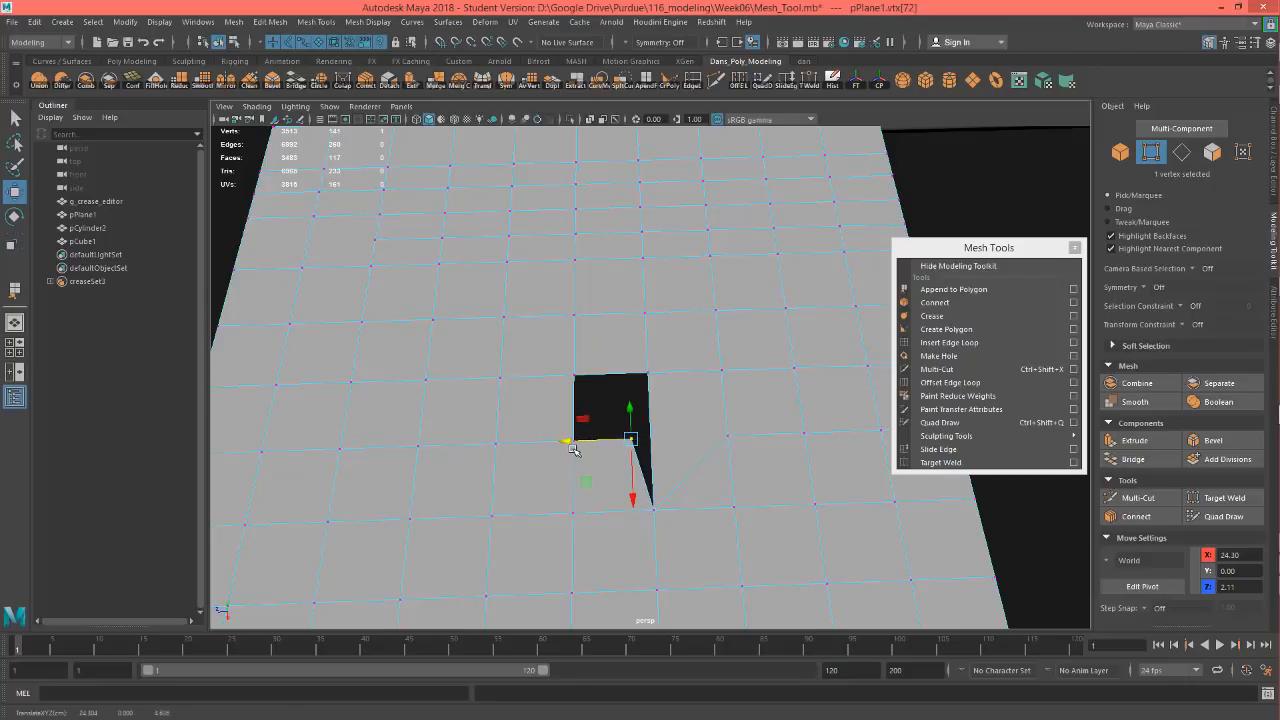
key(ctrl+z)
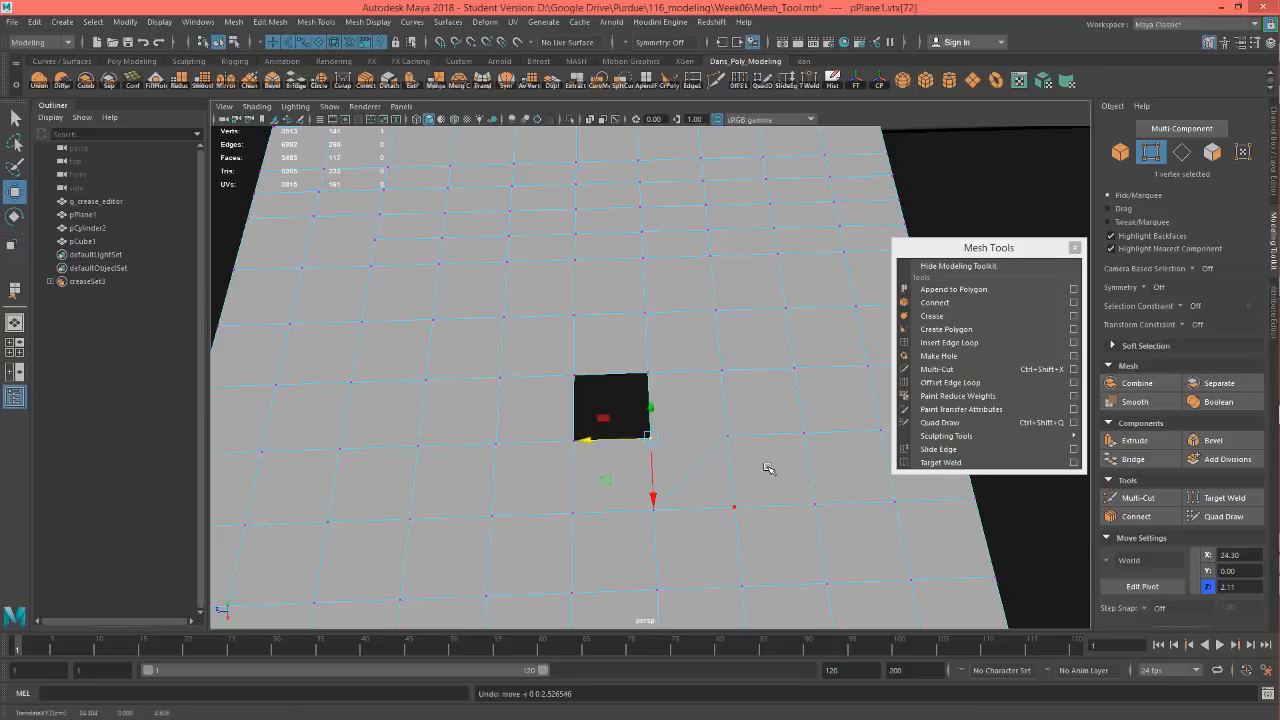
In multi-component selection mode, connect two diagonally opposite vertices of a cell up and to the right of the hole.
alt+drag(767, 468, 660, 455)
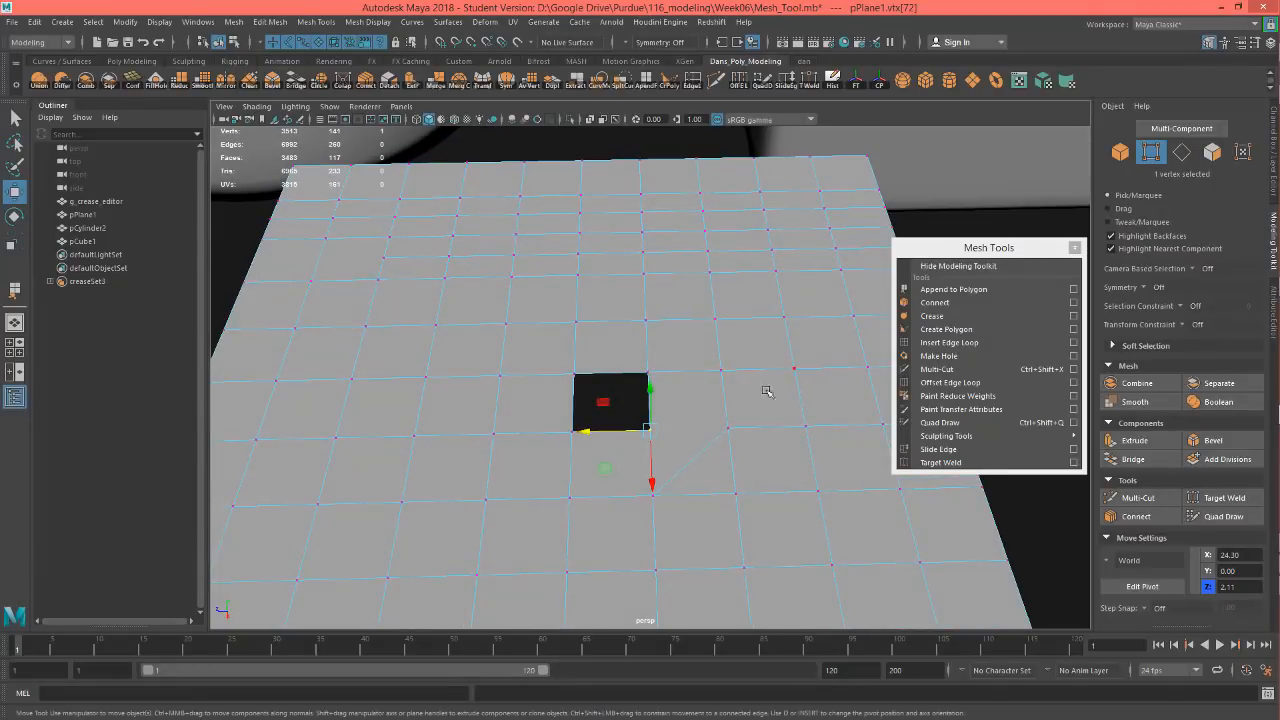
mouse_move(745, 379)
alt+middle_down()
mouse_move(717, 449)
mouse_move(727, 396)
alt+middle_up()
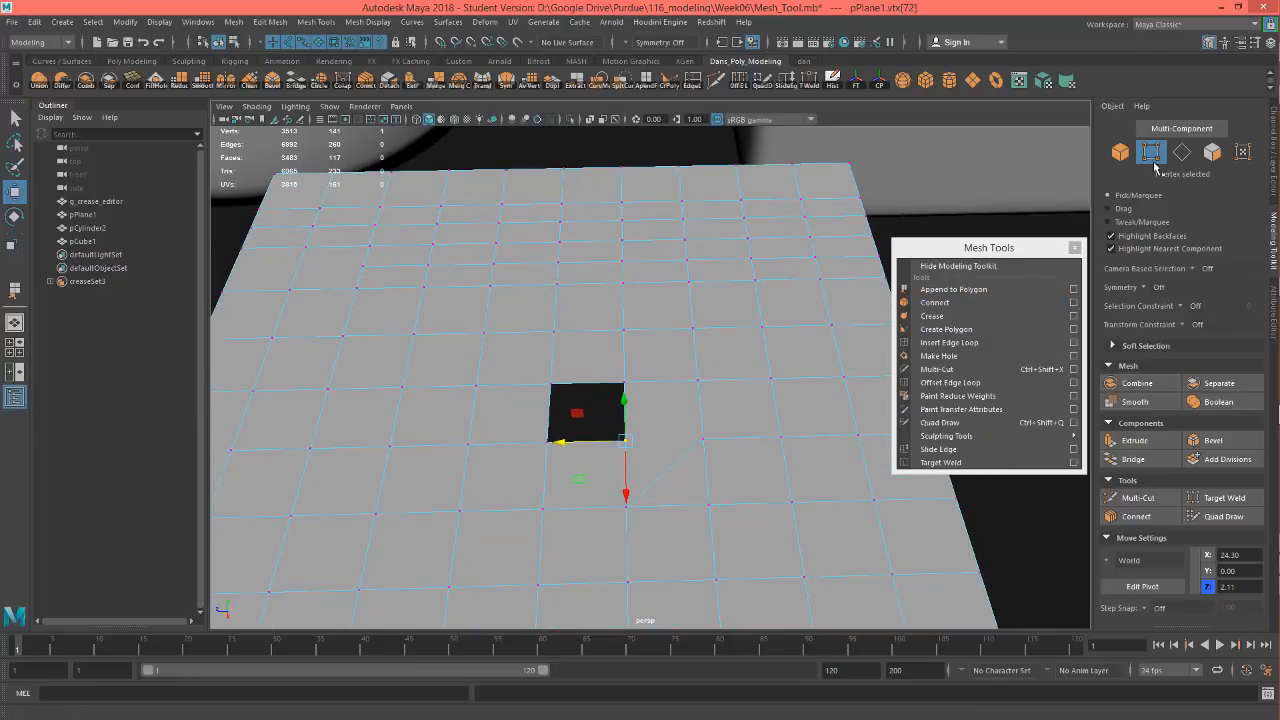
click(1175, 134)
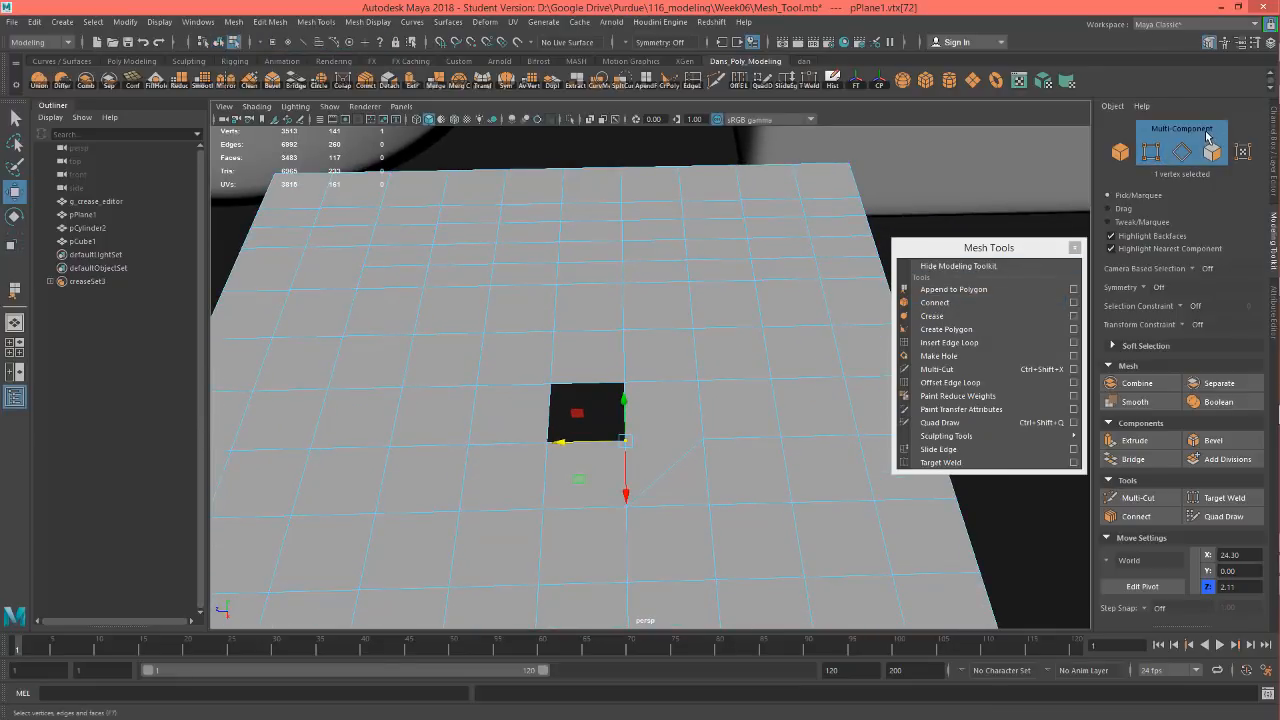
click(934, 302)
click(771, 380)
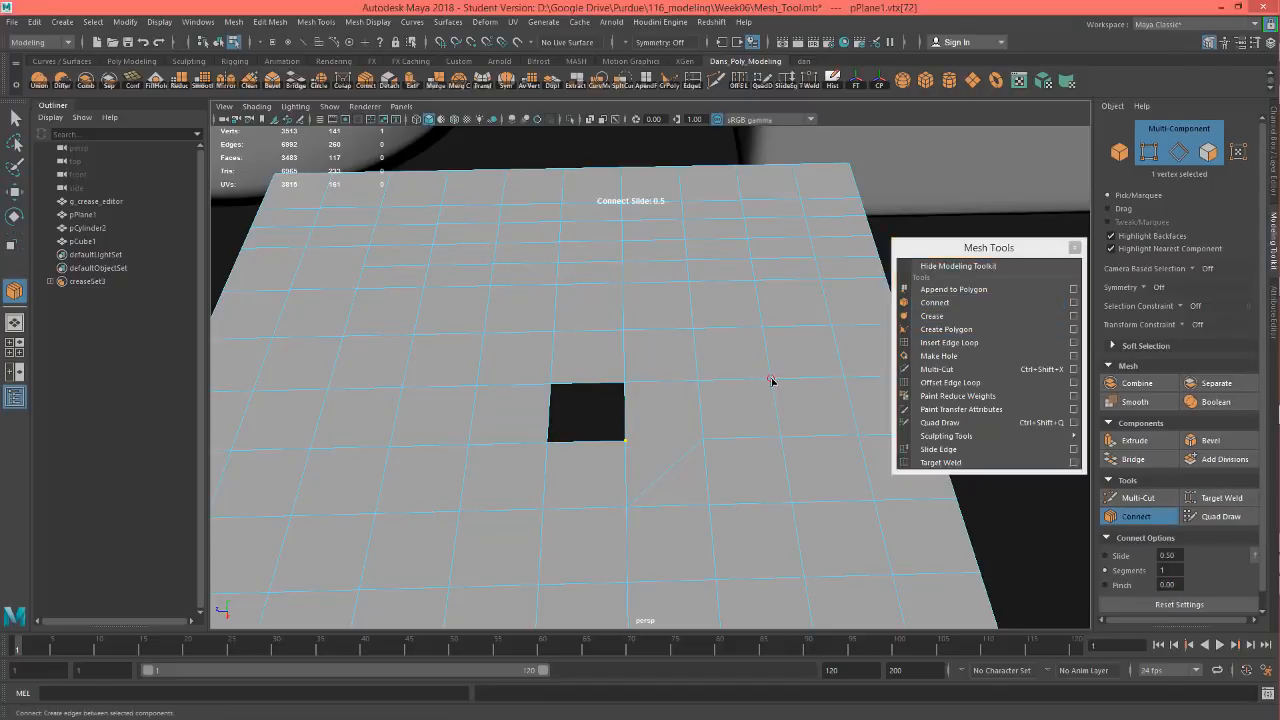
shift+click(696, 330)
alt+drag(769, 379, 765, 405)
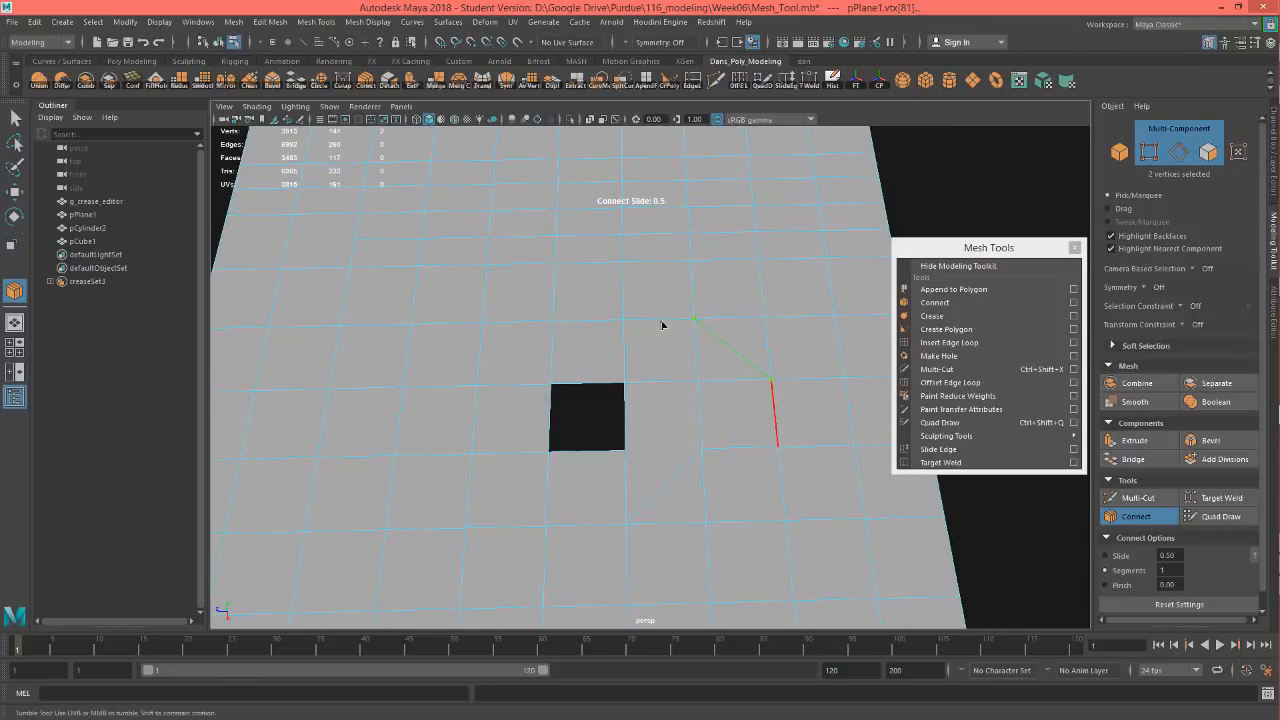
click(627, 291)
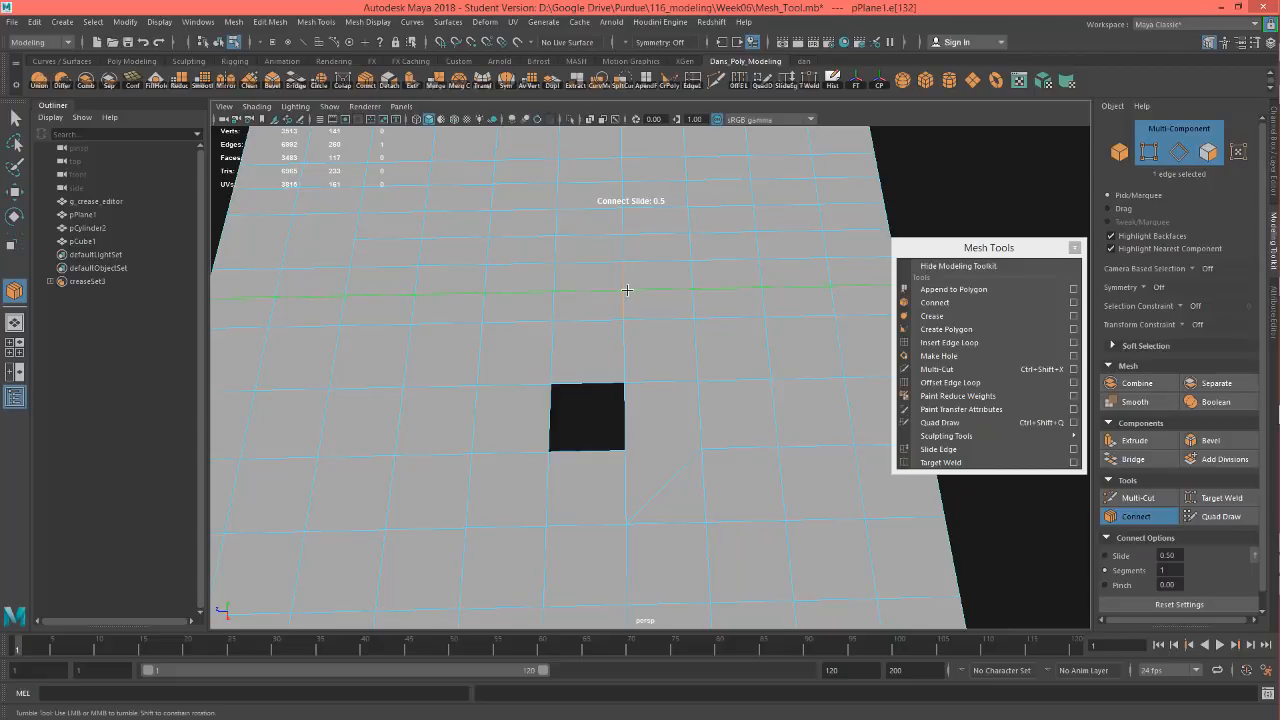
click(699, 321)
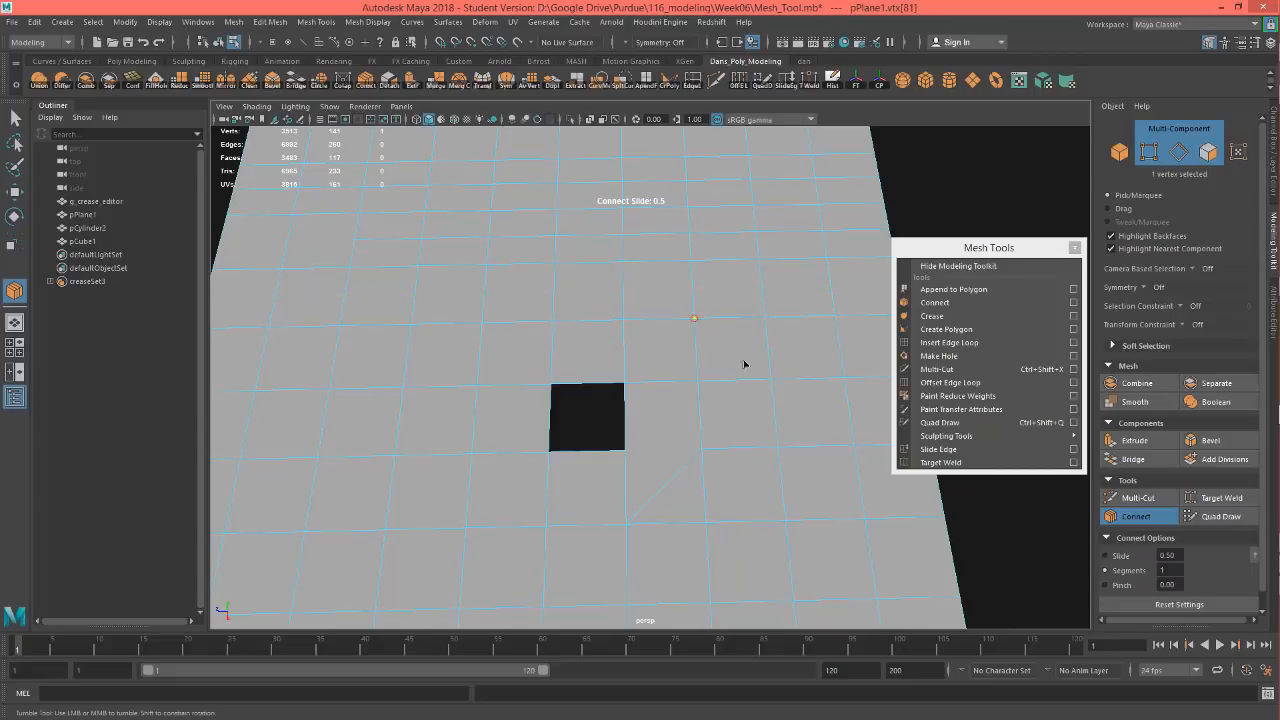
click(776, 382)
key(w)
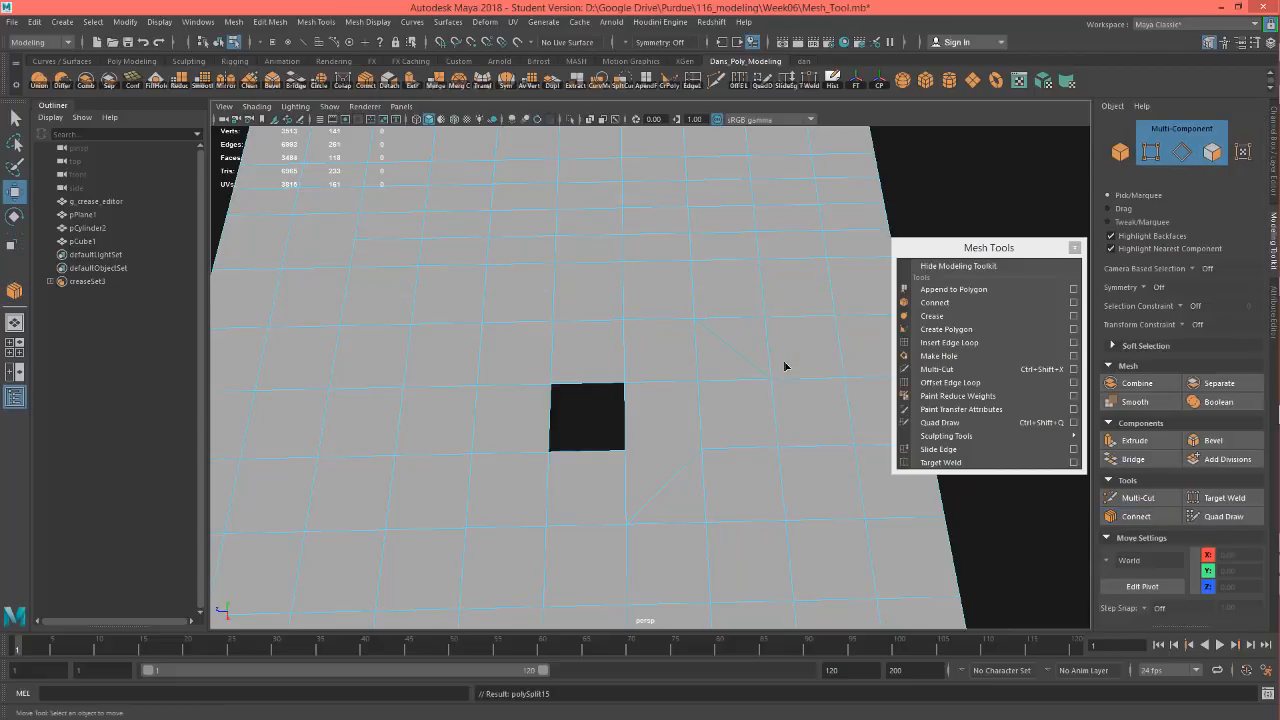
Use the Connect tool to cut a zigzag line of edges from beside the earlier diagonal toward the plane's far side.
click(935, 302)
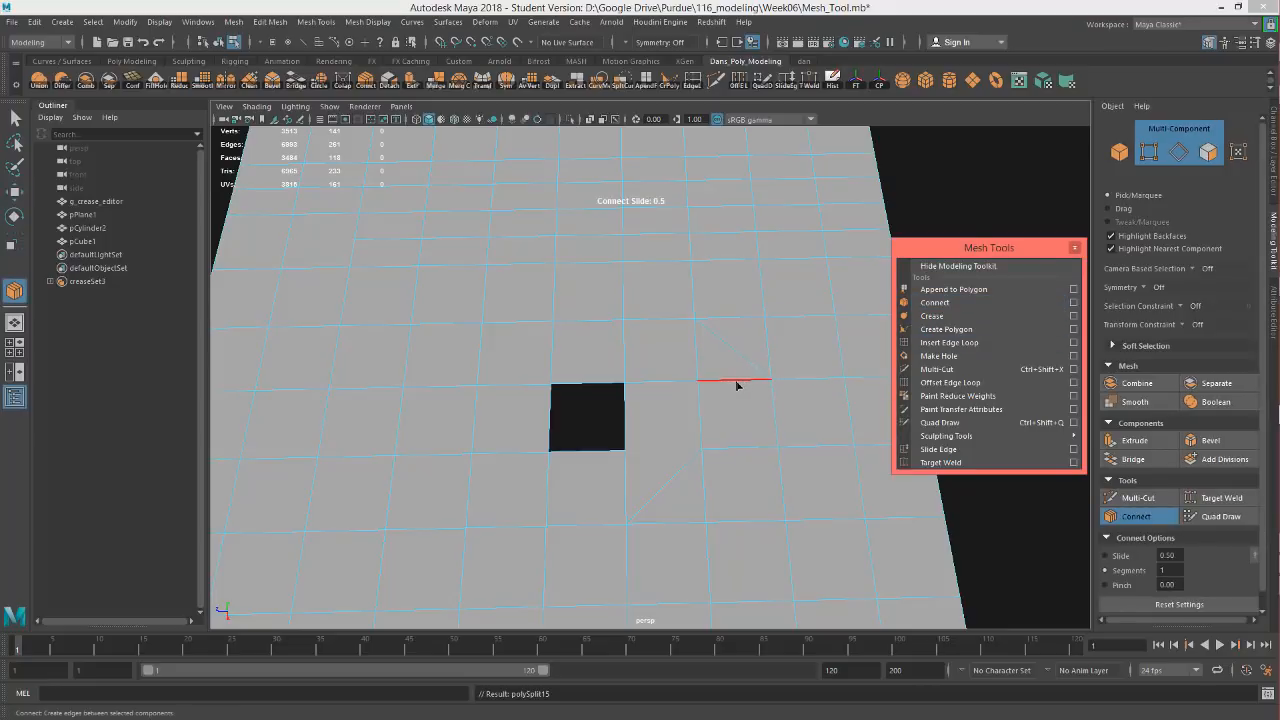
click(736, 381)
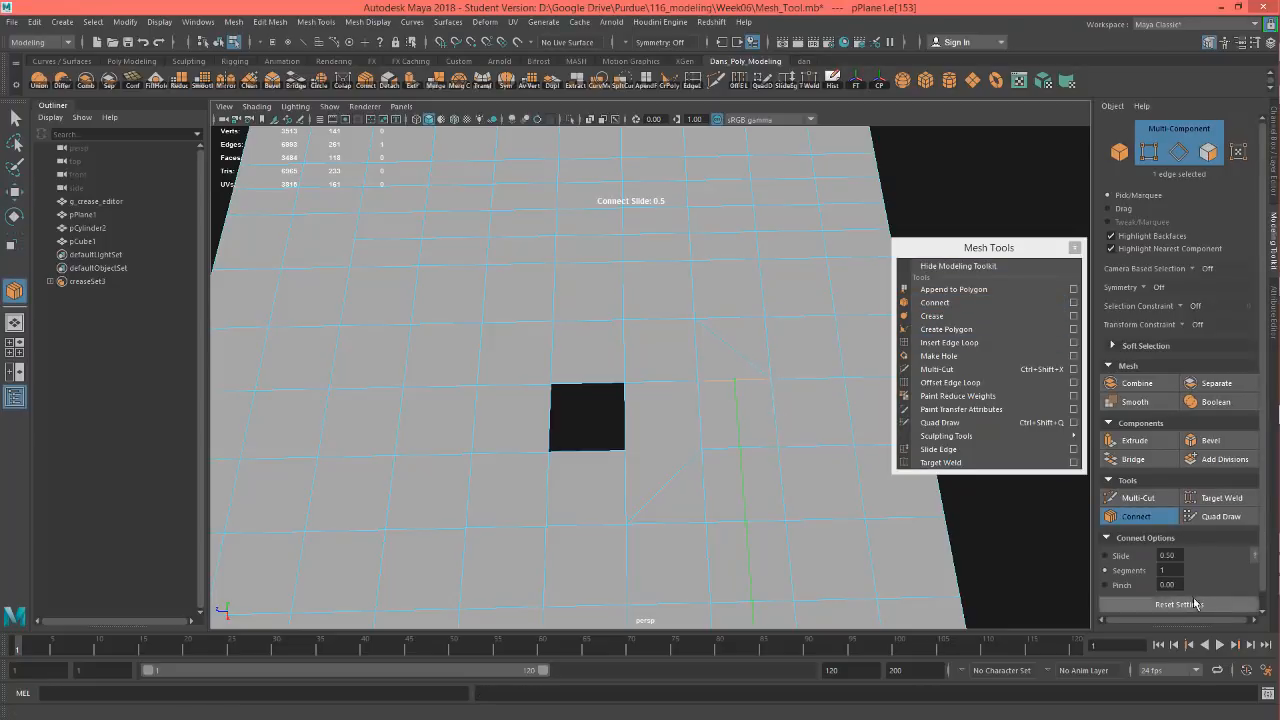
scroll(1198, 560, down, 1)
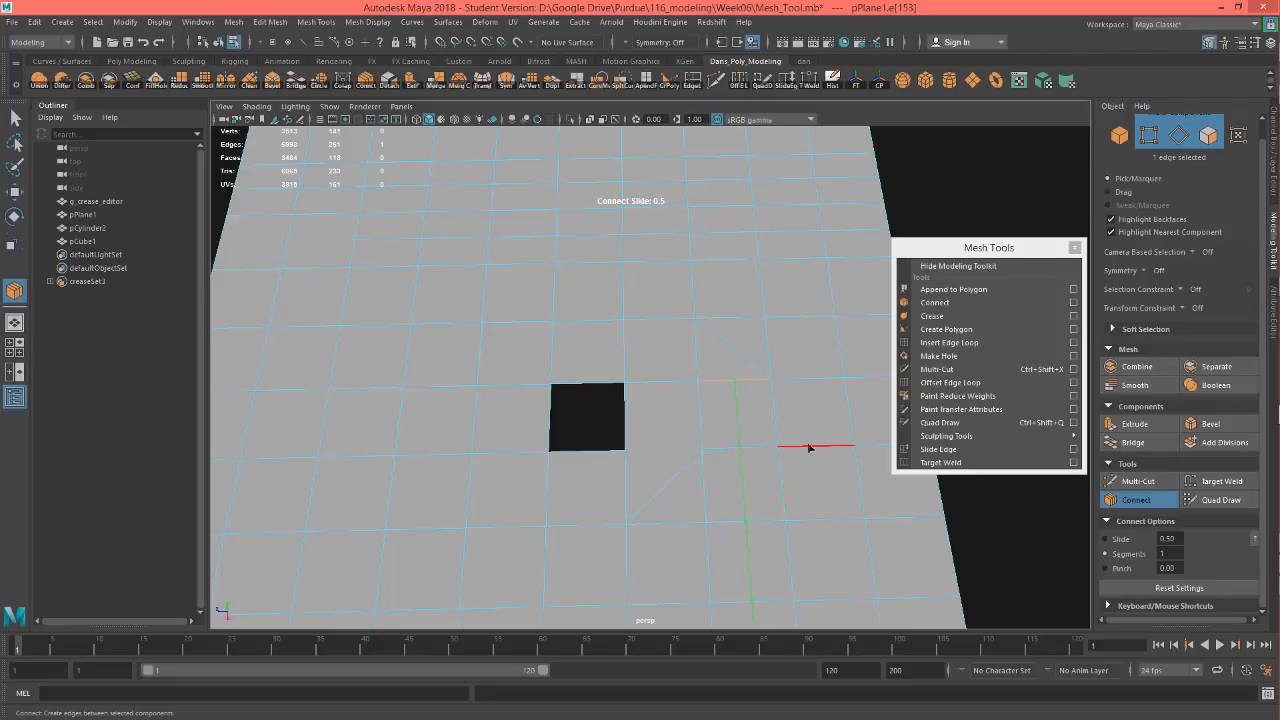
click(740, 381)
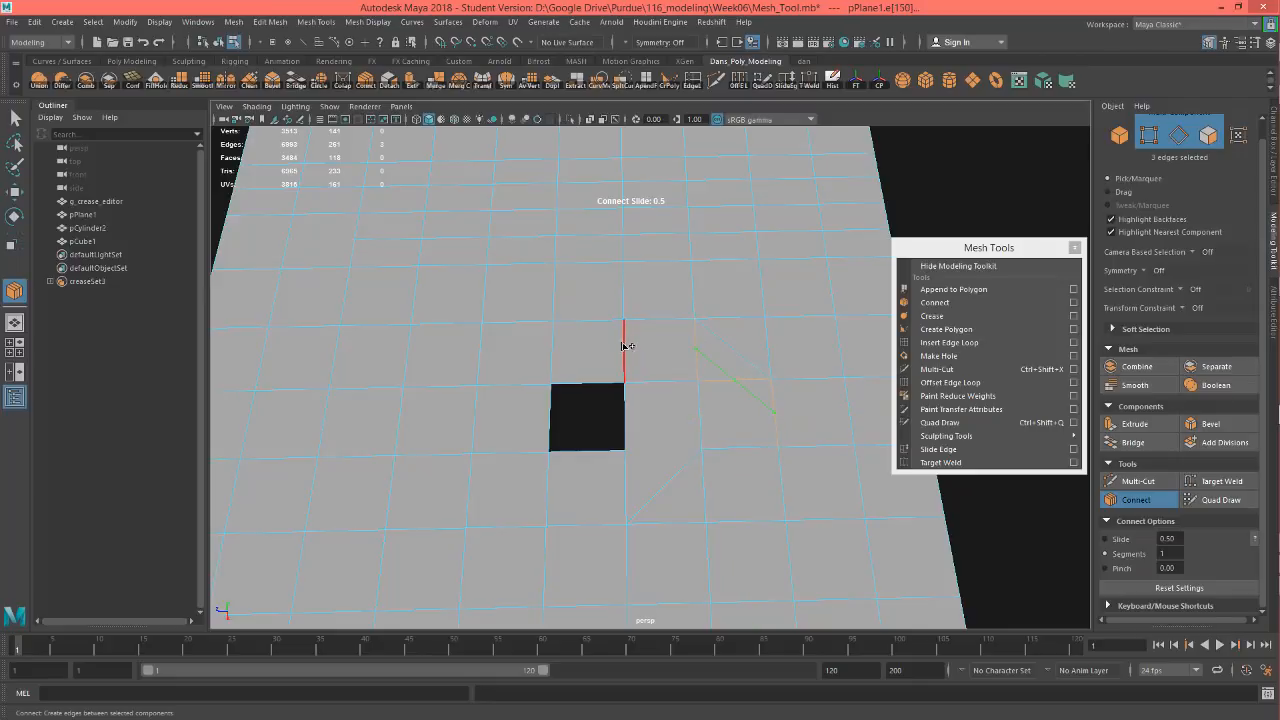
click(594, 264)
click(598, 186)
key(ctrl+z)
click(621, 194)
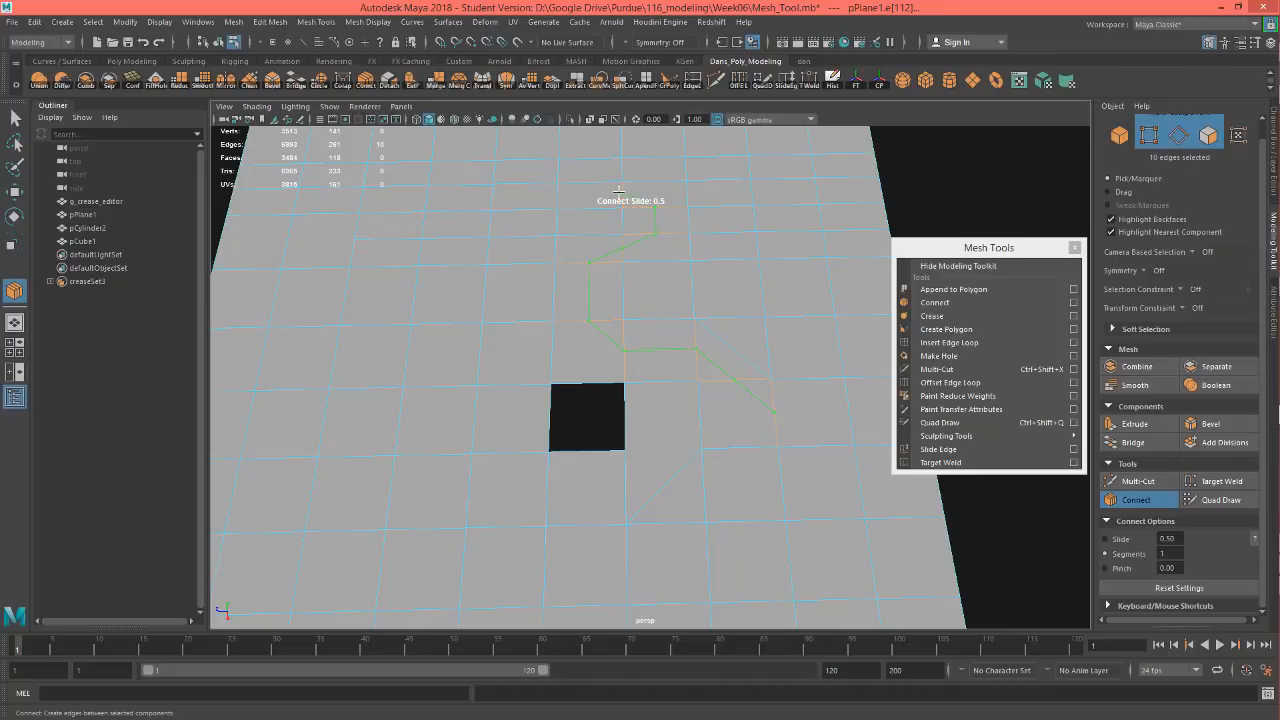
key(w)
Connect through the ring of cells up and to the right of the hole, starting from one cross edge and running to the plane's far side.
alt+drag(658, 368, 652, 455)
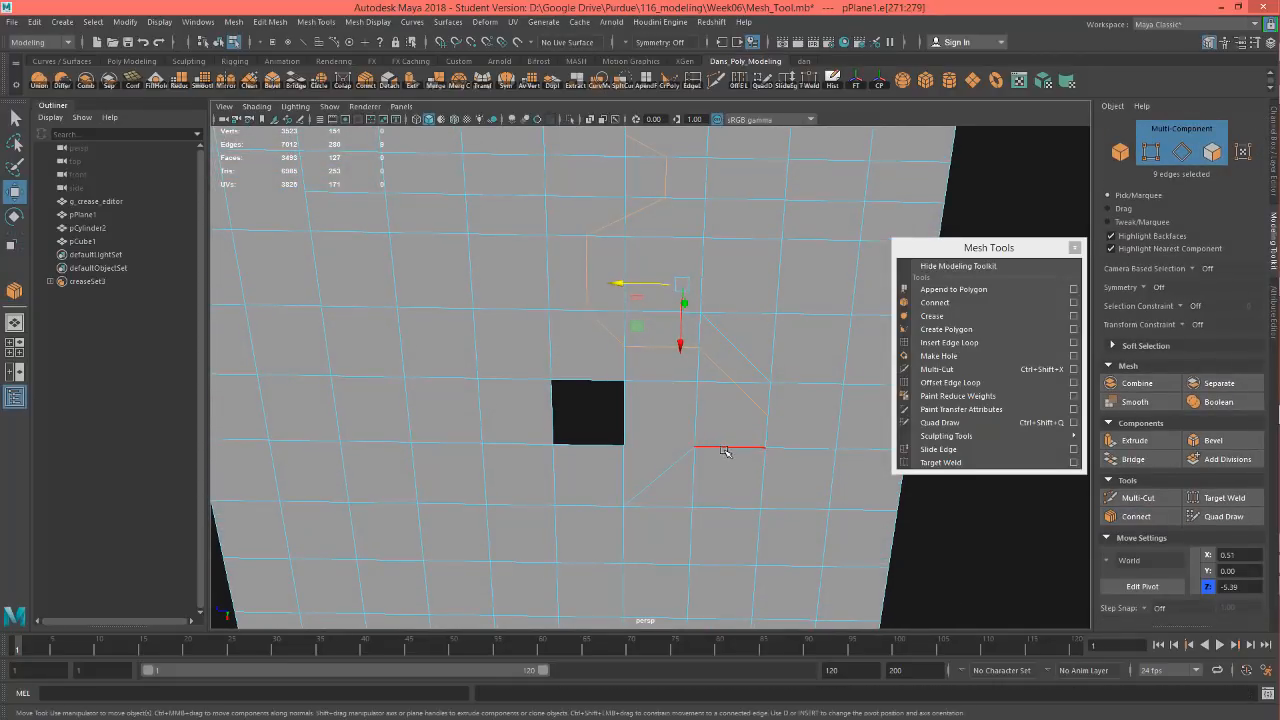
alt+drag(750, 432, 724, 410)
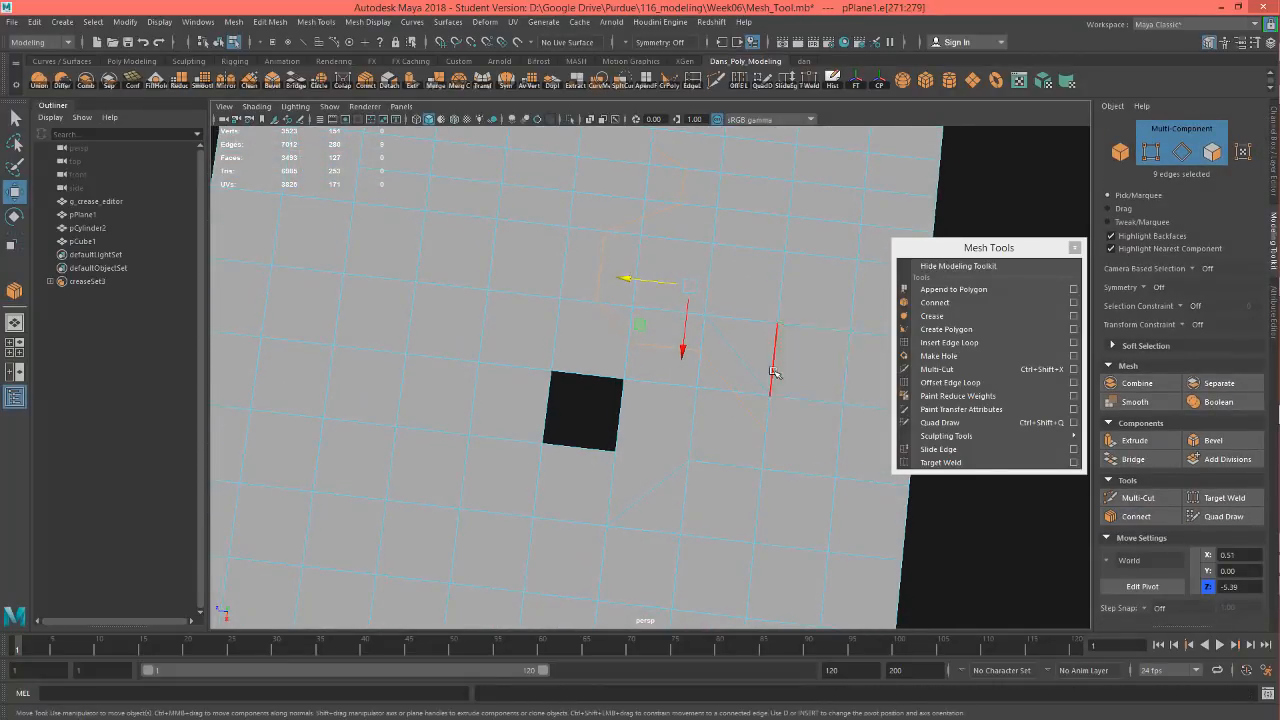
alt+drag(770, 362, 790, 340)
click(945, 302)
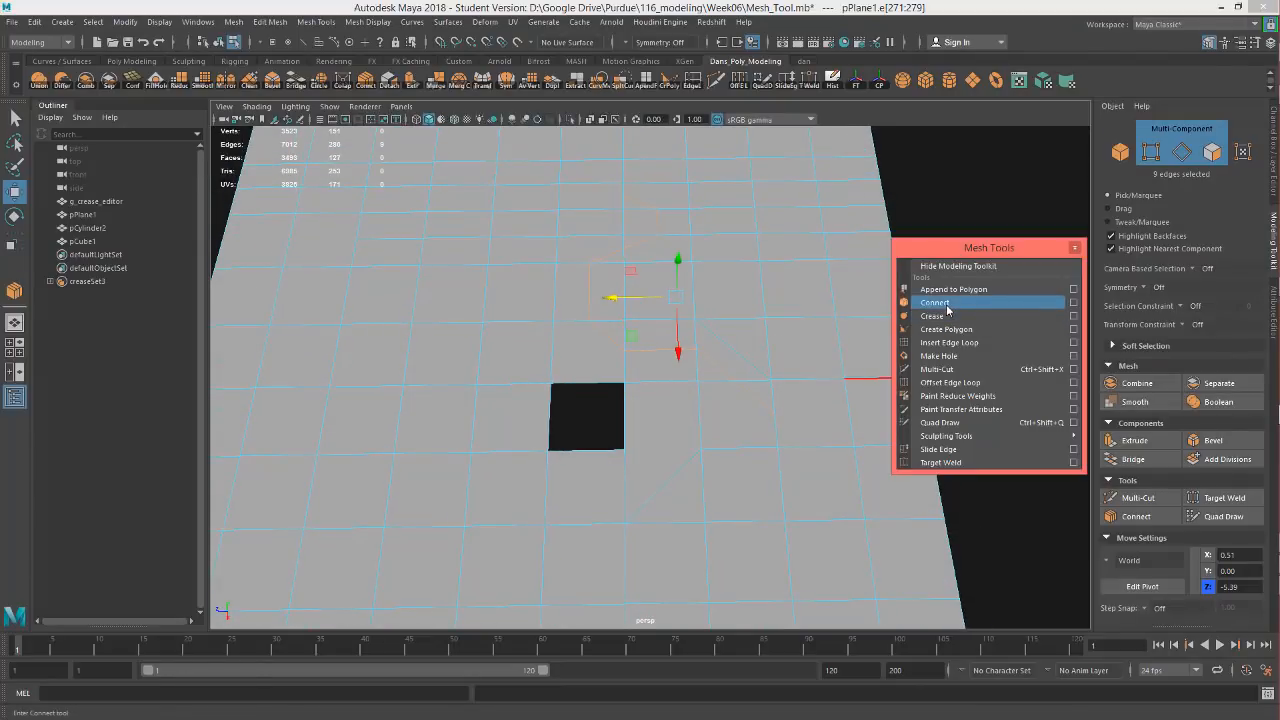
click(810, 264)
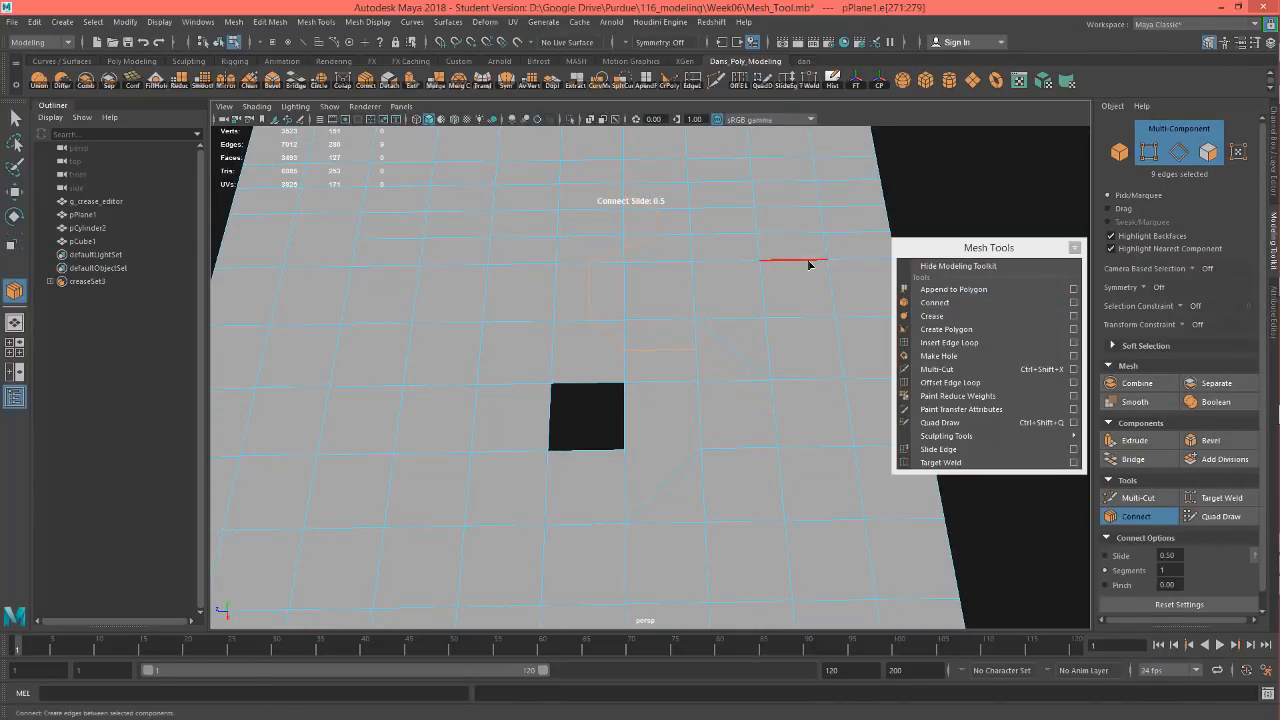
click(790, 266)
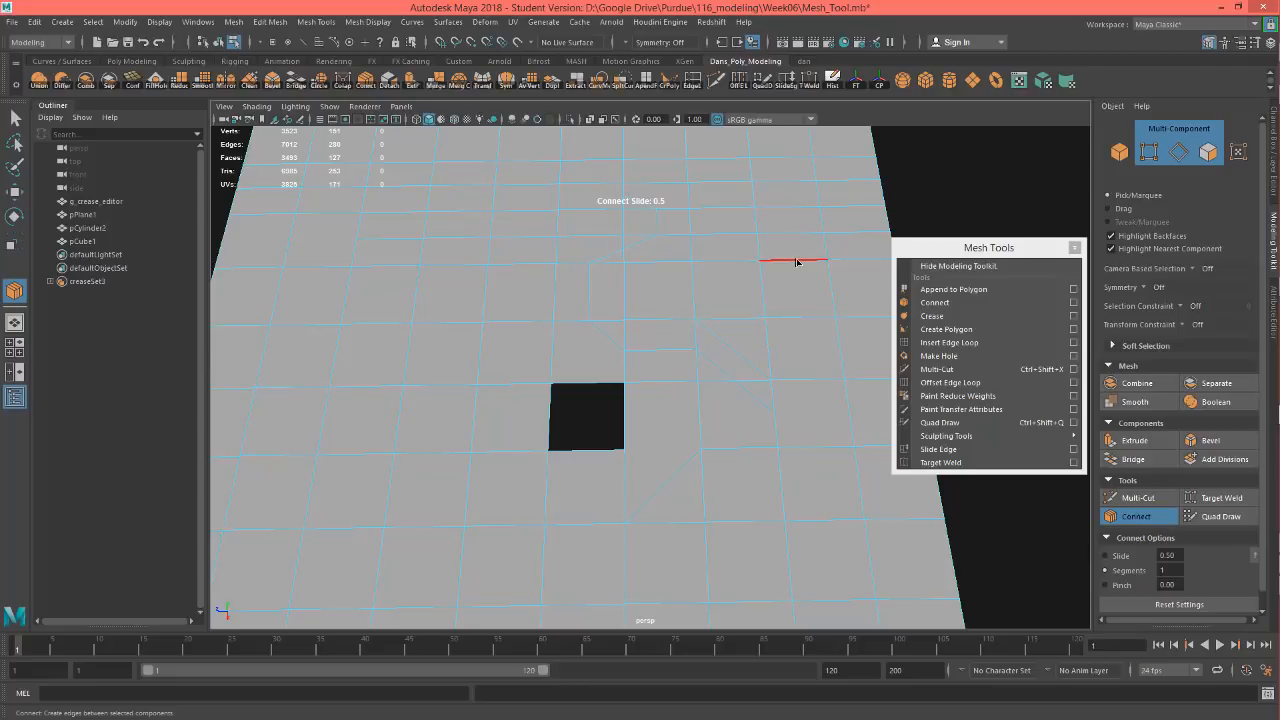
click(935, 302)
click(784, 265)
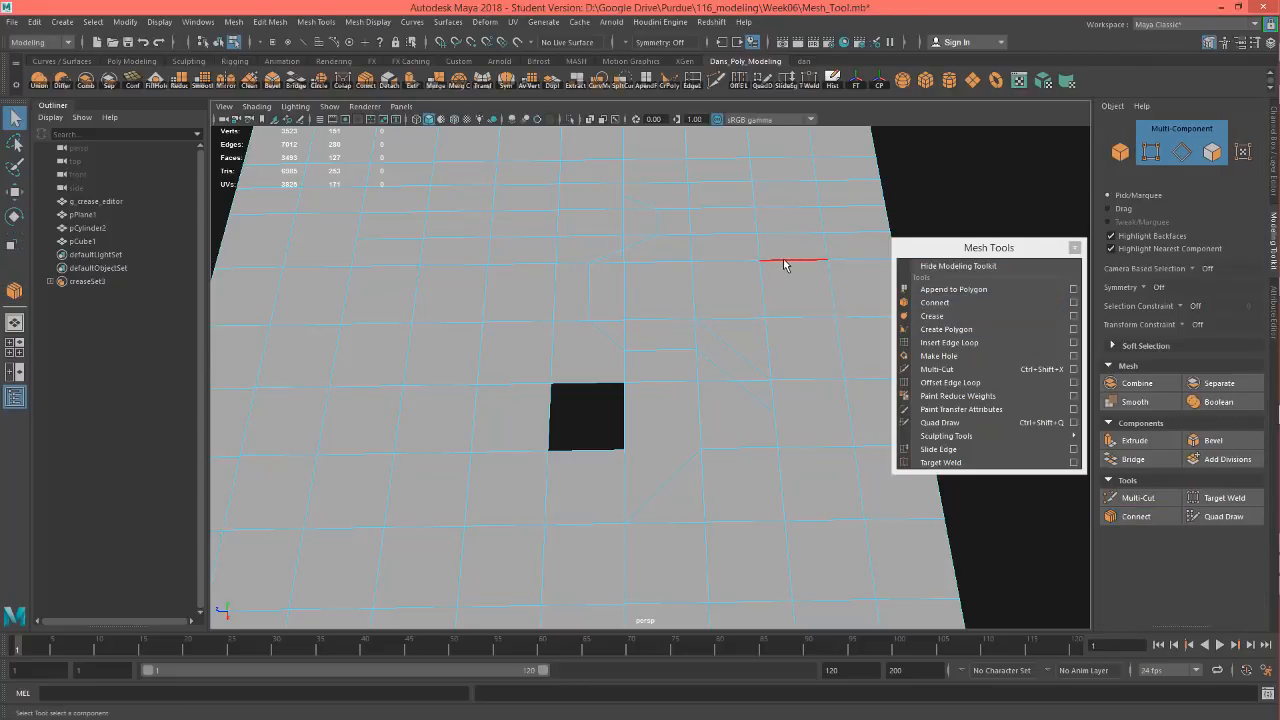
click(784, 265)
click(935, 302)
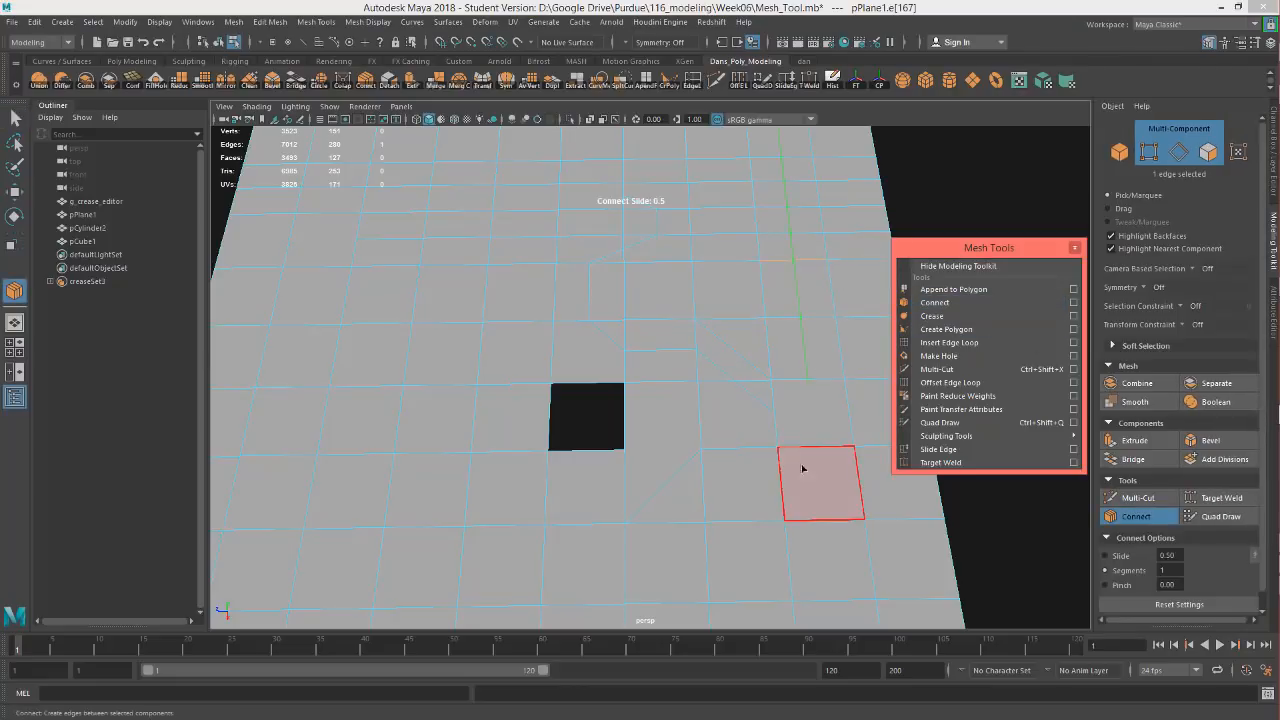
mouse_move(806, 406)
alt+mouse_down()
mouse_move(800, 450)
mouse_move(820, 403)
alt+mouse_up()
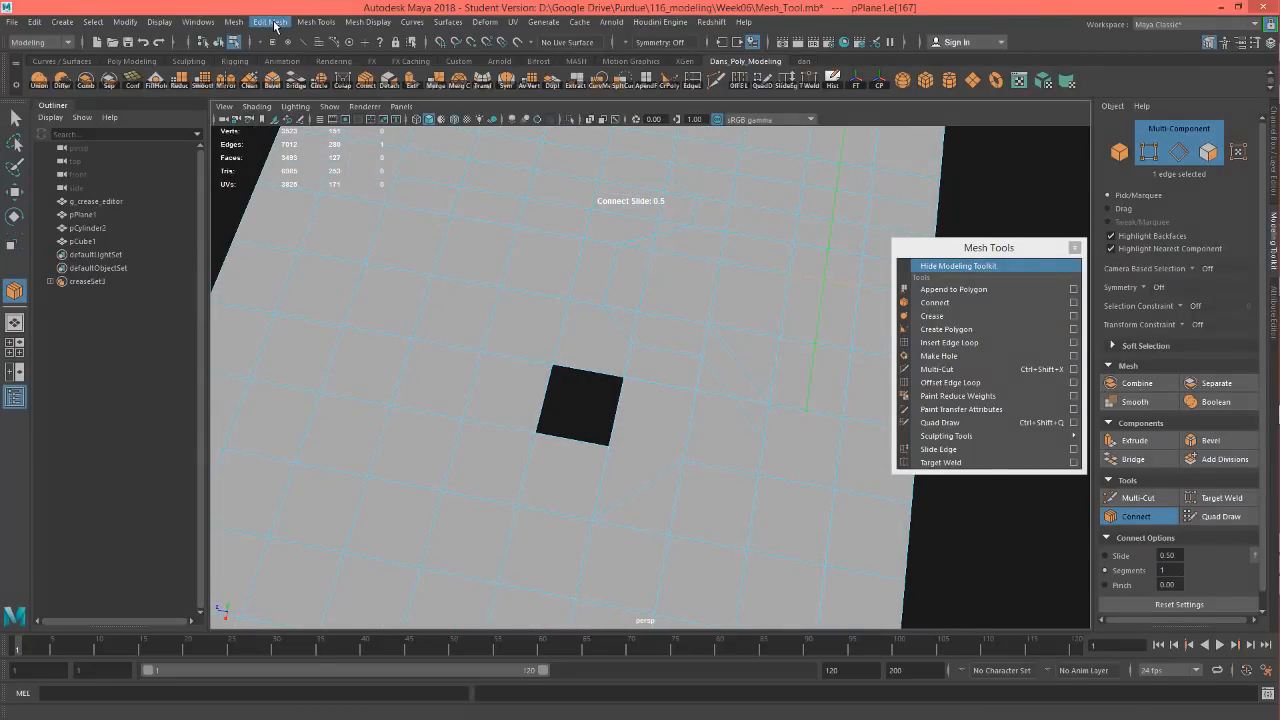
alt+middle_drag(720, 383, 743, 397)
key(w)
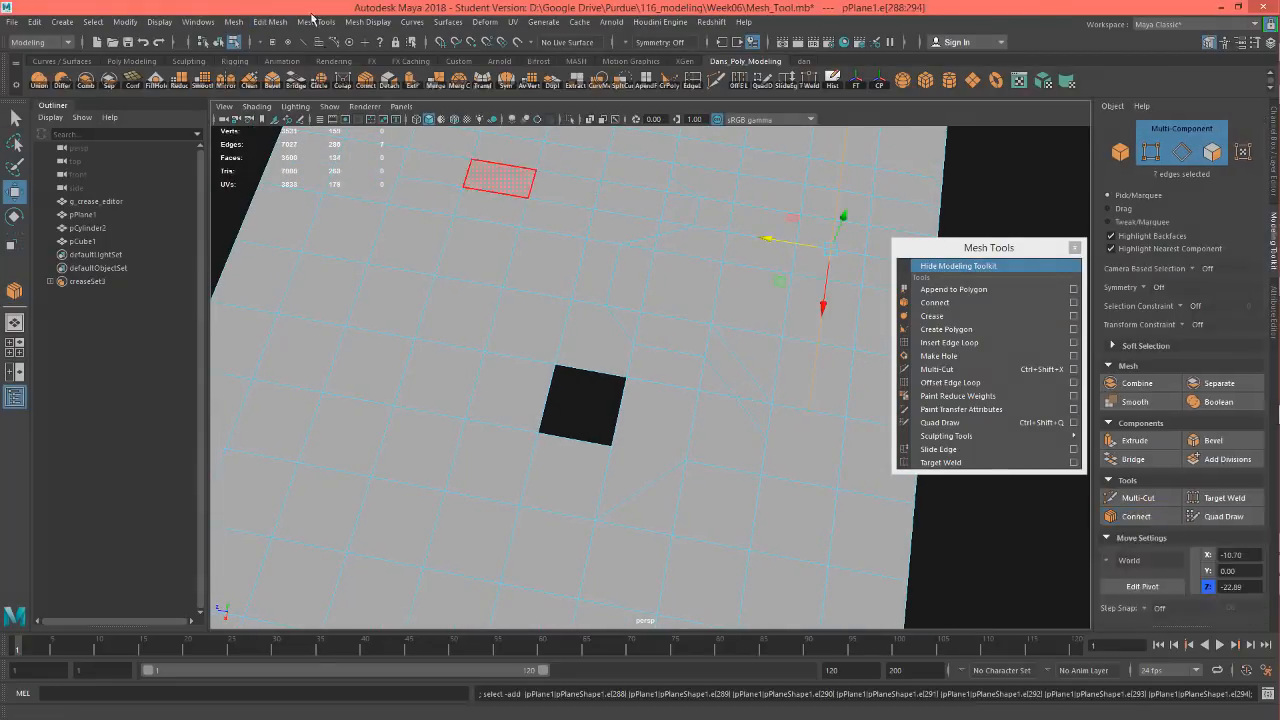
Select two opposite edges of the cell three columns left of the hole and join them with the Edit Mesh Connect command.
click(270, 21)
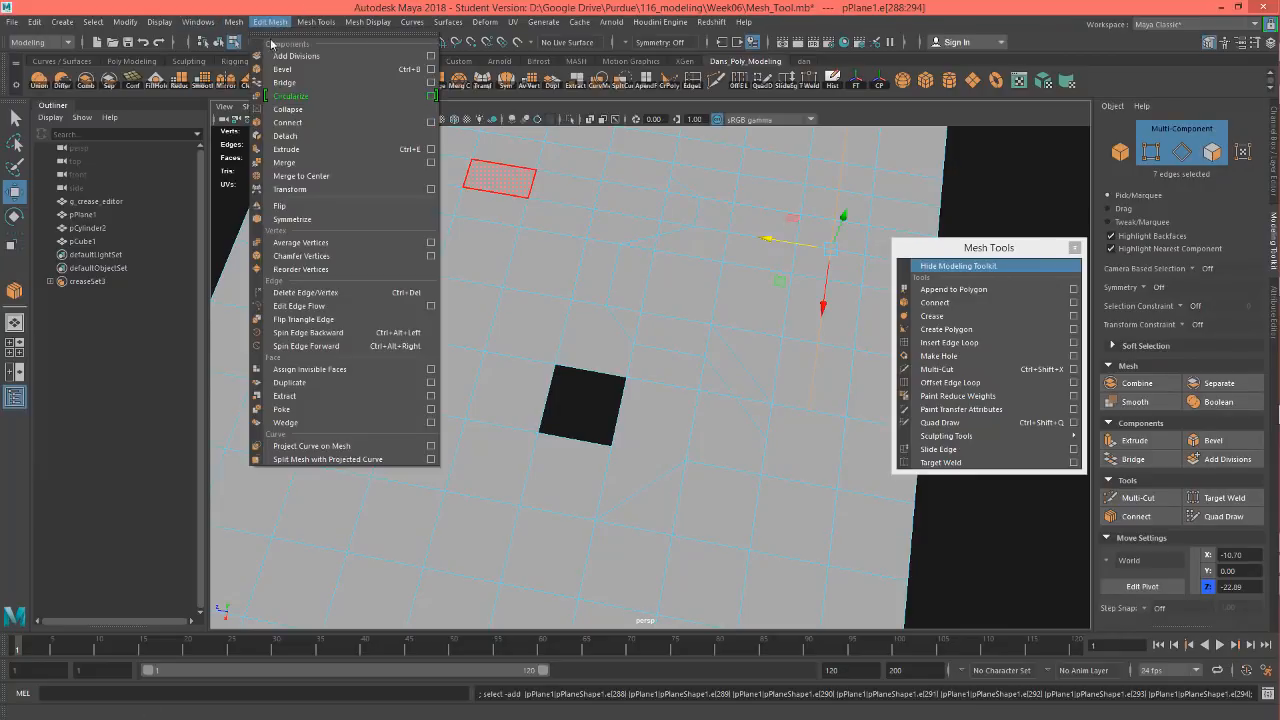
click(334, 122)
alt+drag(600, 326, 645, 312)
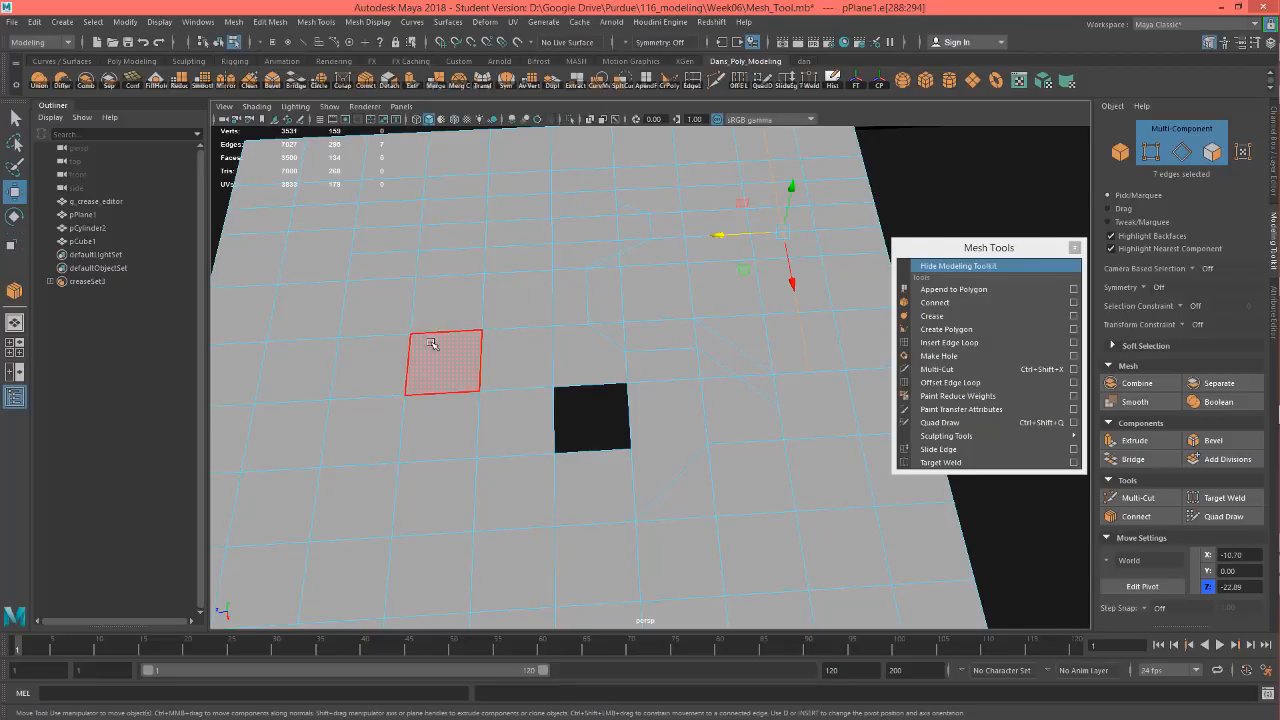
alt+drag(403, 380, 495, 303)
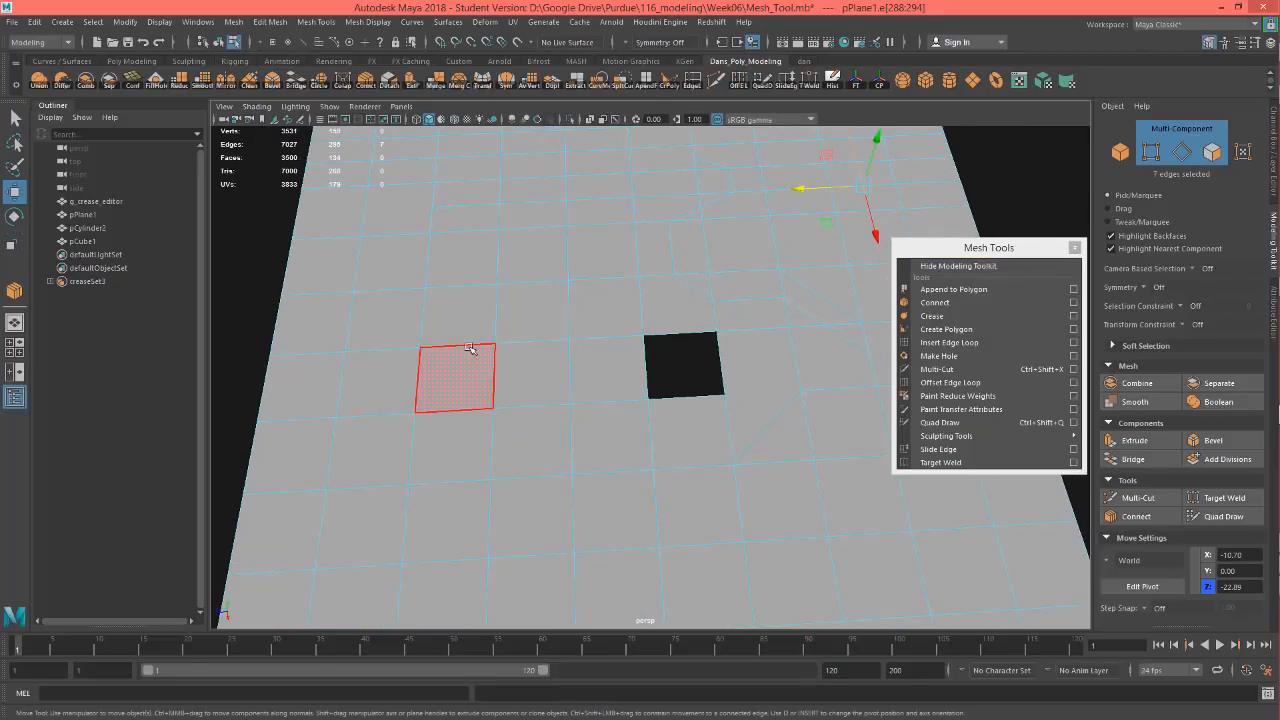
click(470, 348)
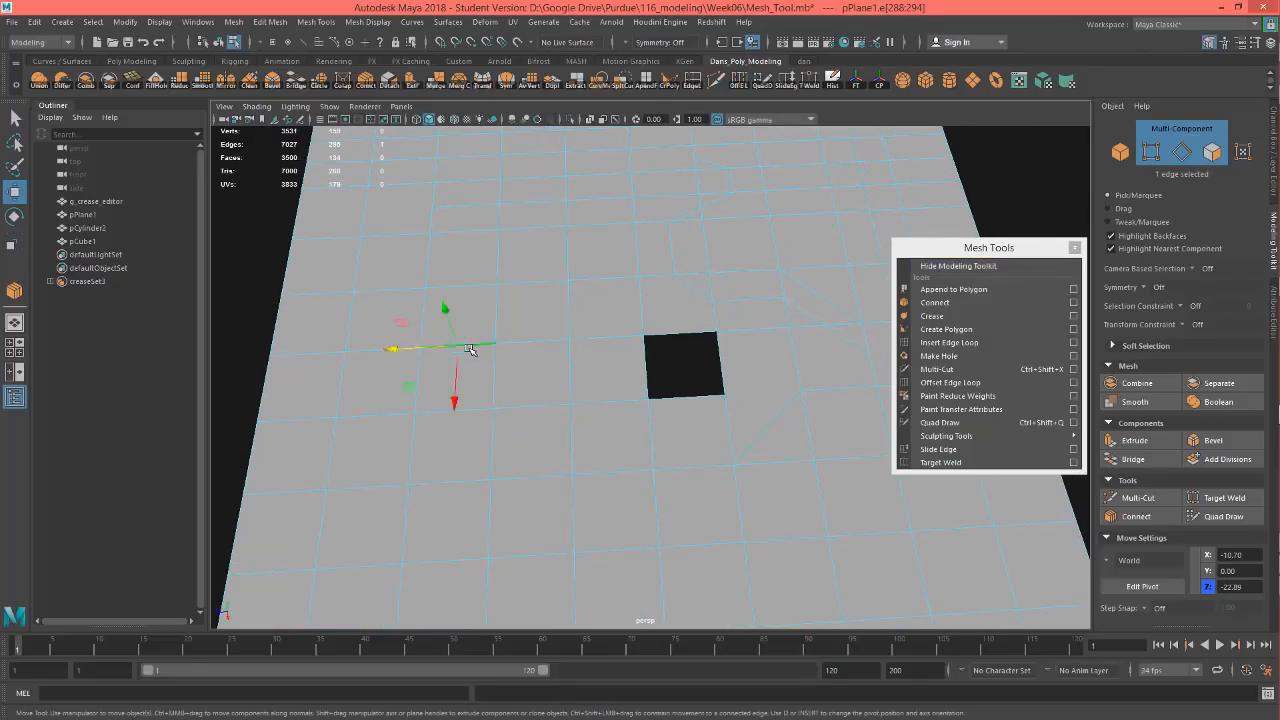
shift+click(490, 392)
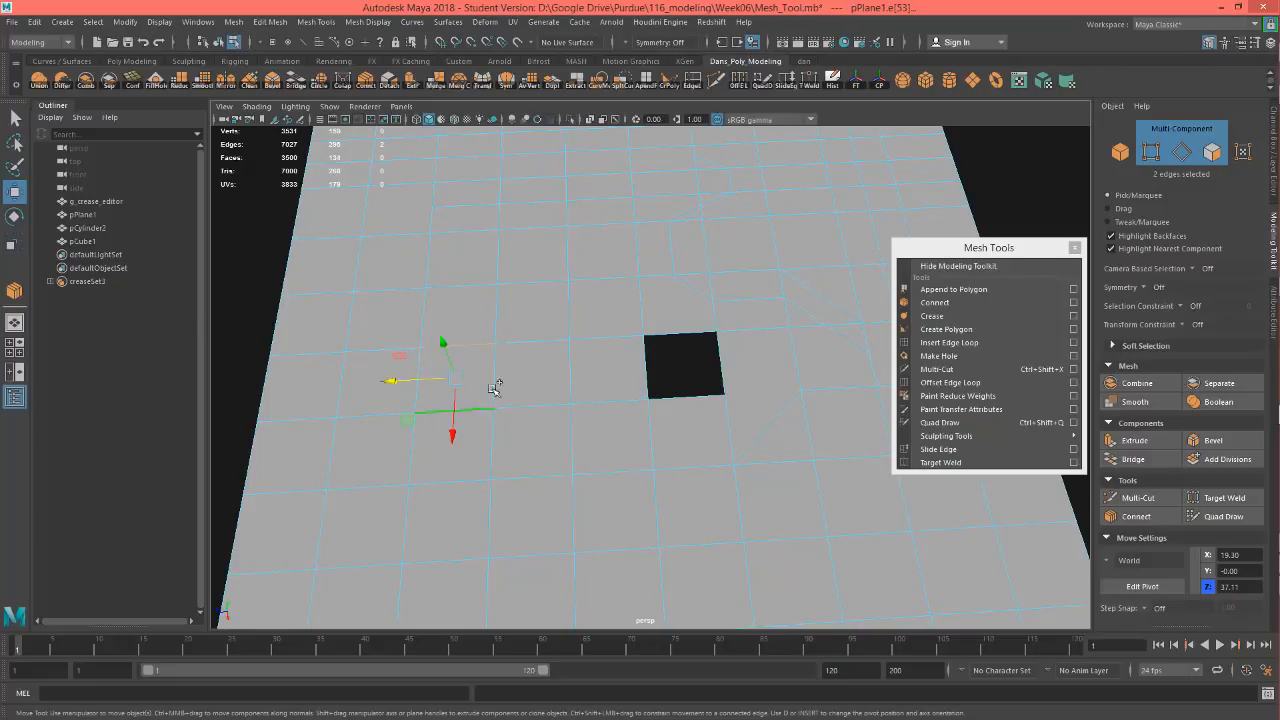
click(268, 22)
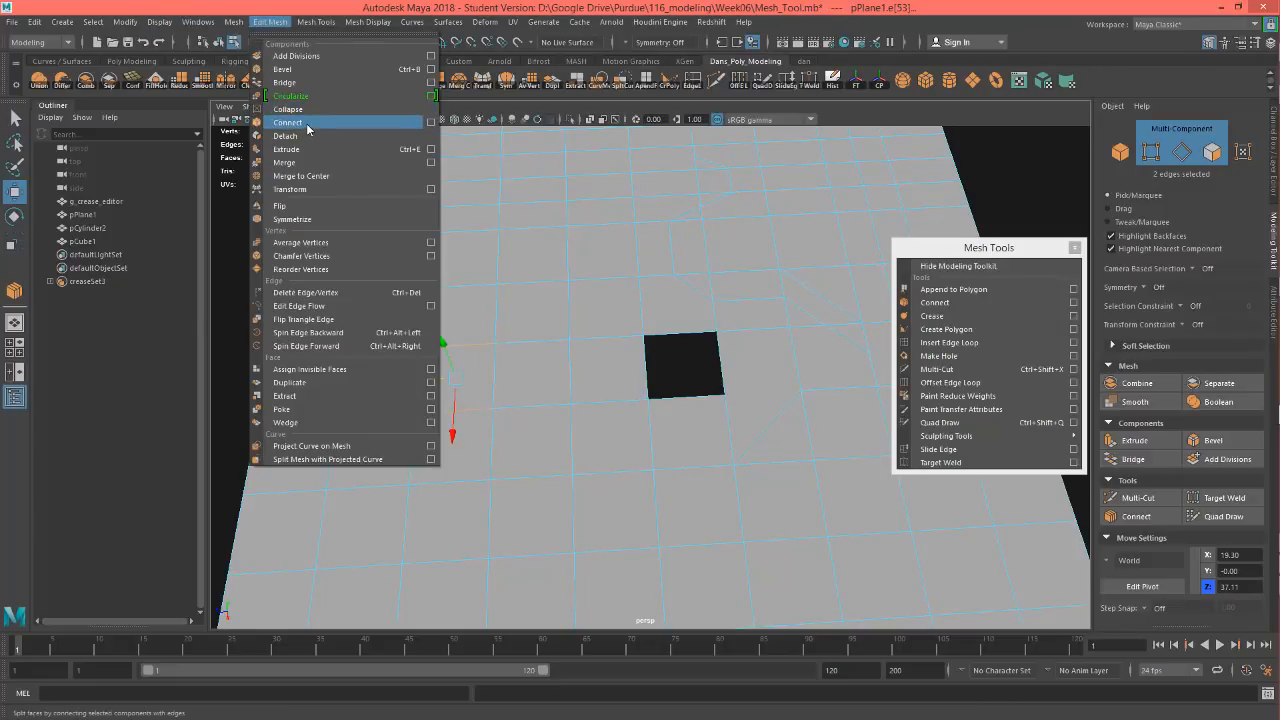
click(290, 122)
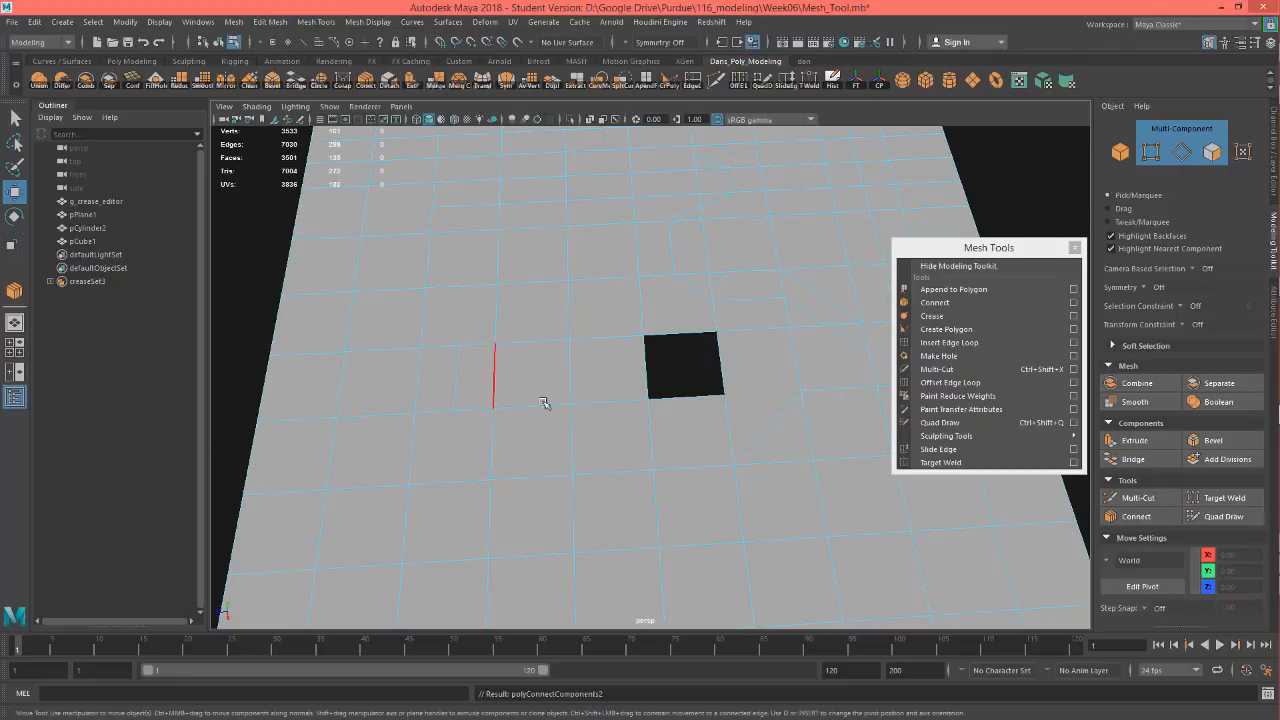
click(527, 477)
shift+click(566, 553)
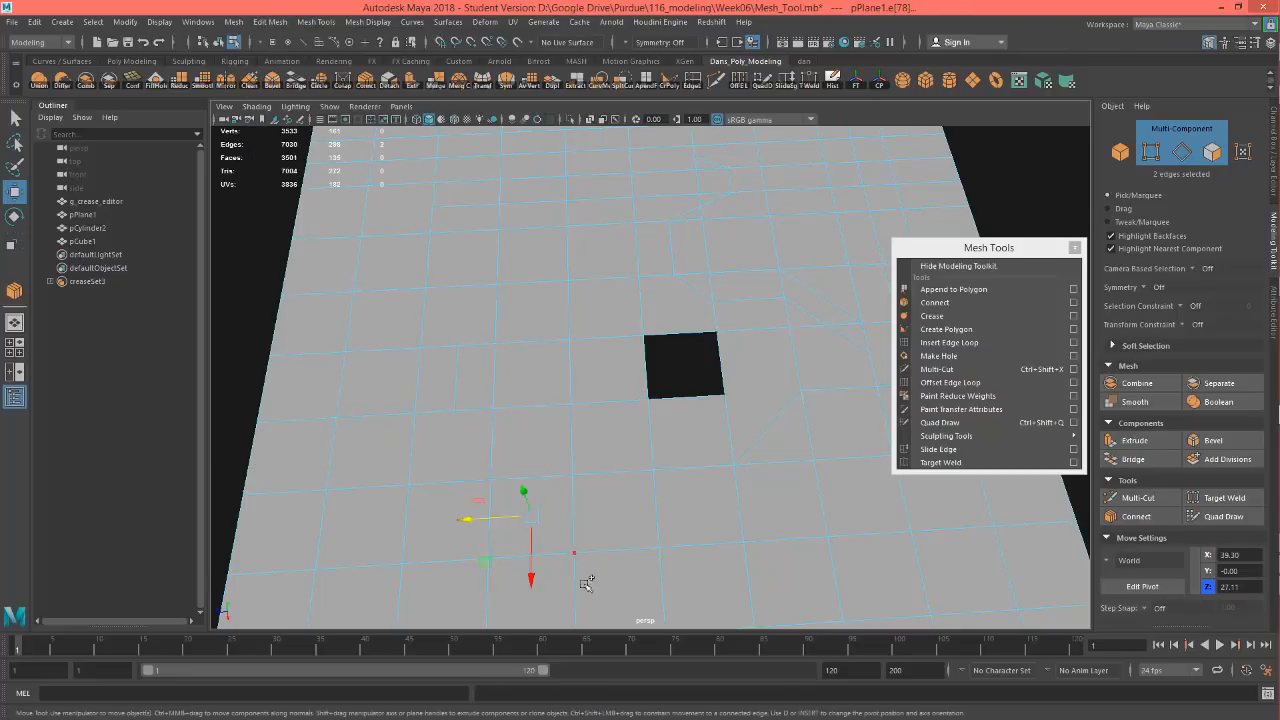
alt+middle_drag(606, 517, 606, 414)
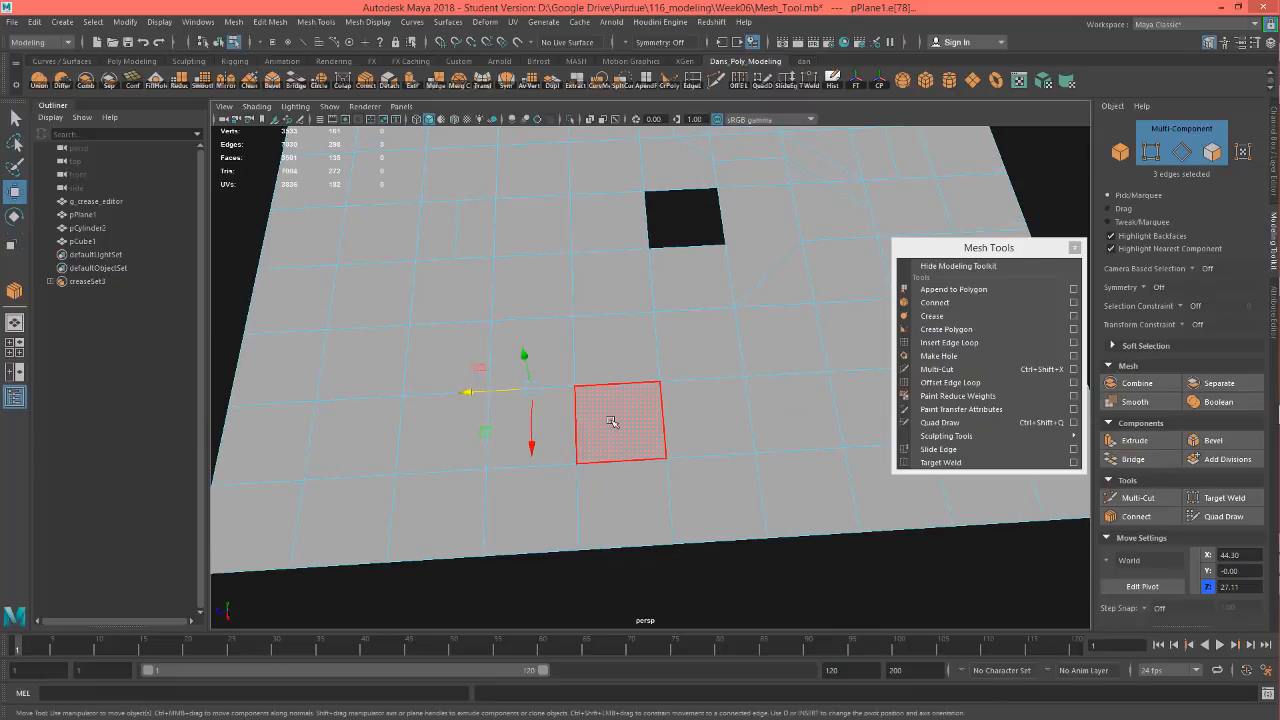
shift+click(576, 423)
shift+click(576, 423)
alt+drag(596, 415, 582, 387)
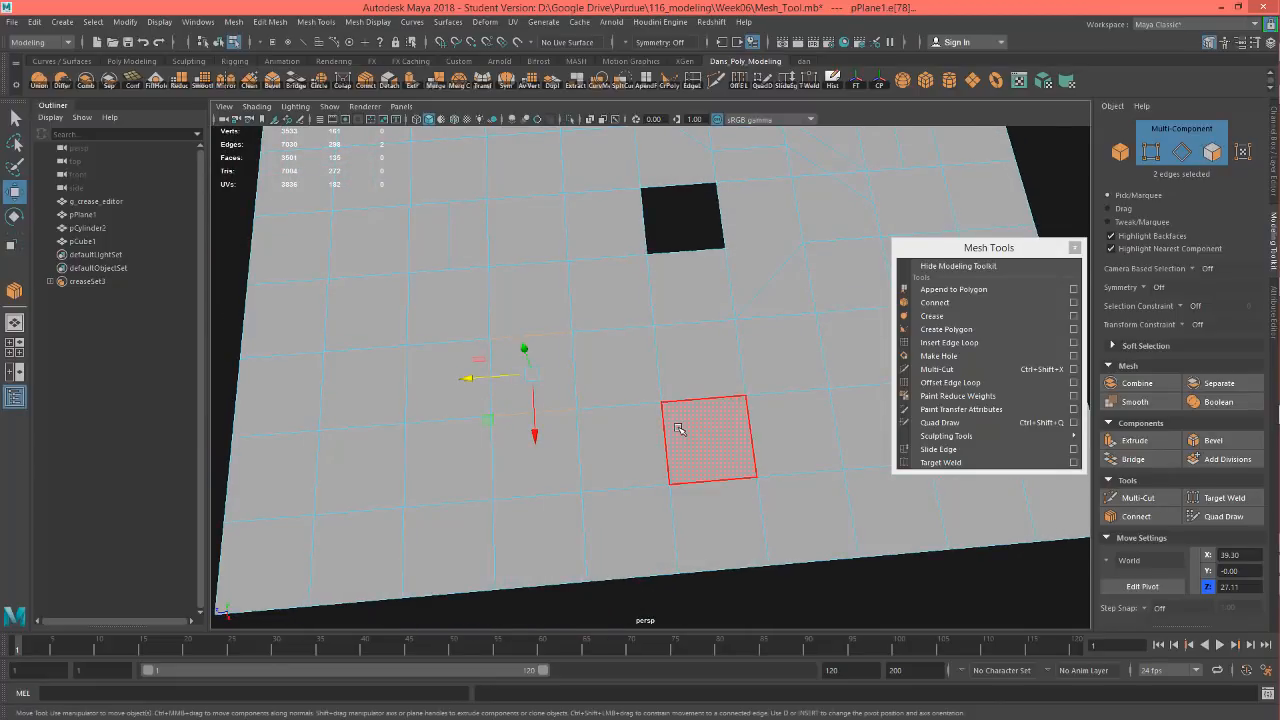
Return the plane to object mode and select the smooth-previewed cylinder pCylinder2.
mouse_move(630, 330)
right_down()
mouse_move(662, 314)
mouse_move(648, 338)
right_up()
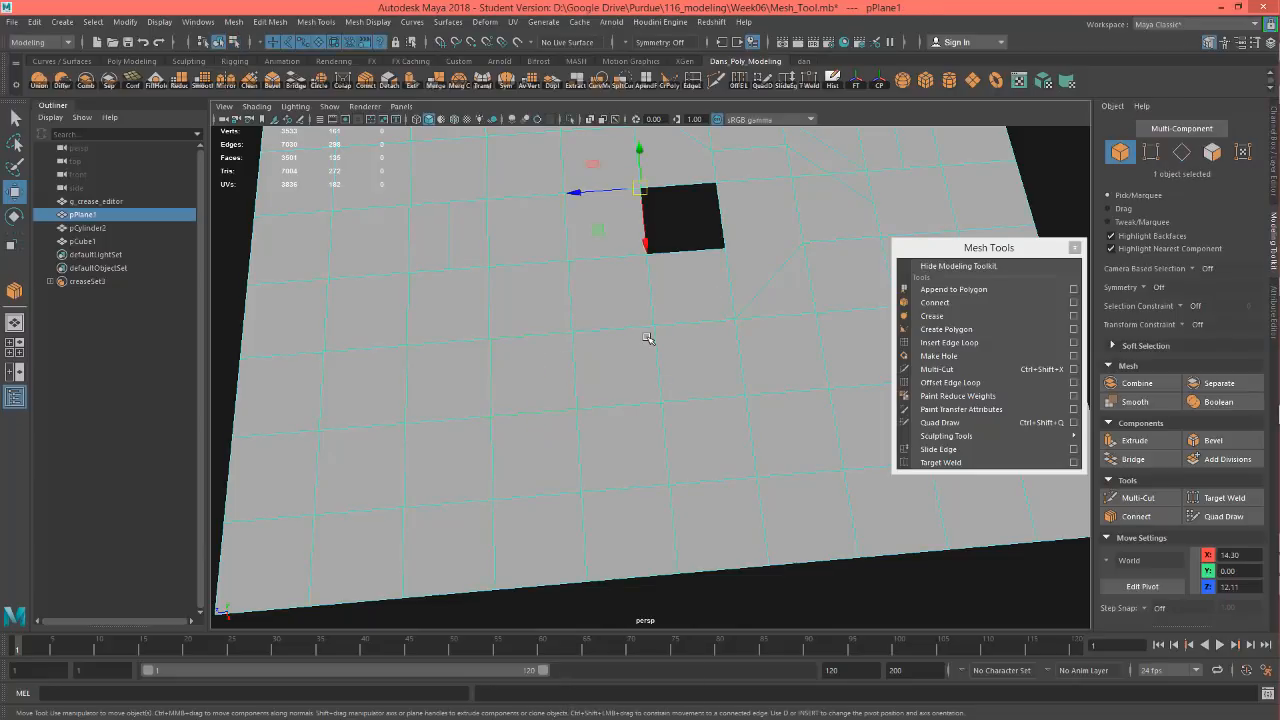
scroll(661, 405, up, 3)
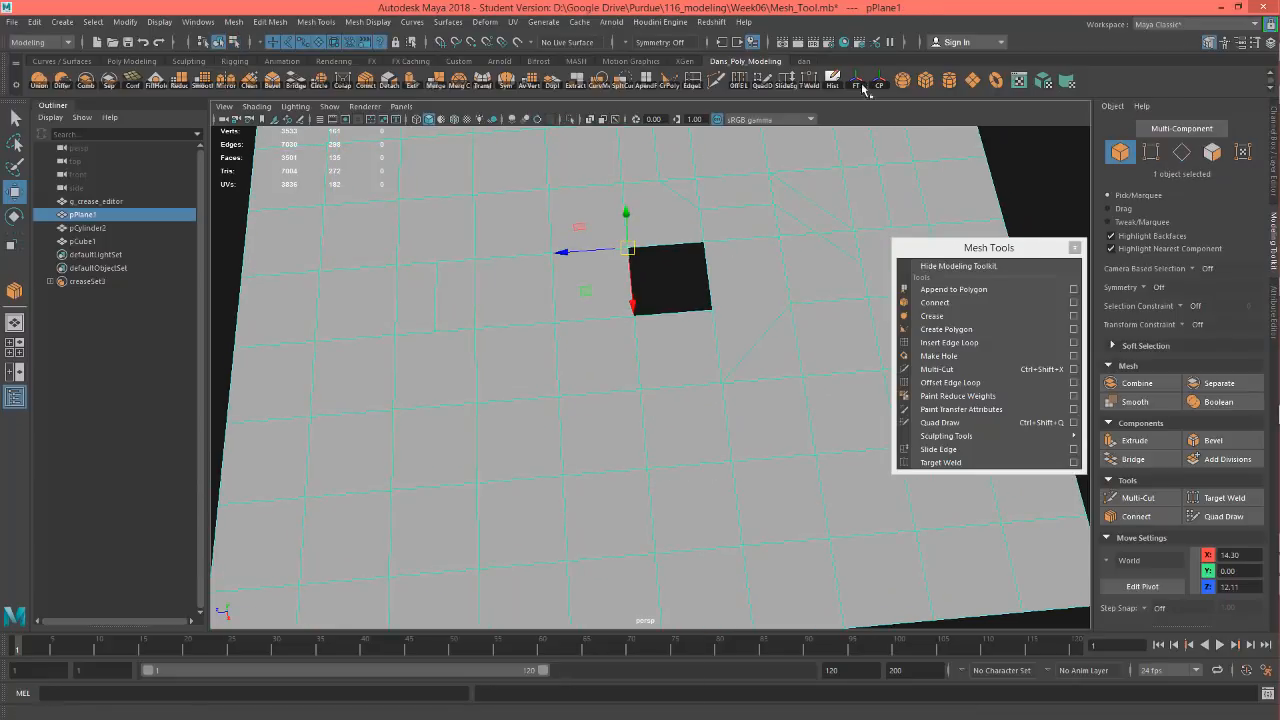
alt+drag(675, 516, 797, 474)
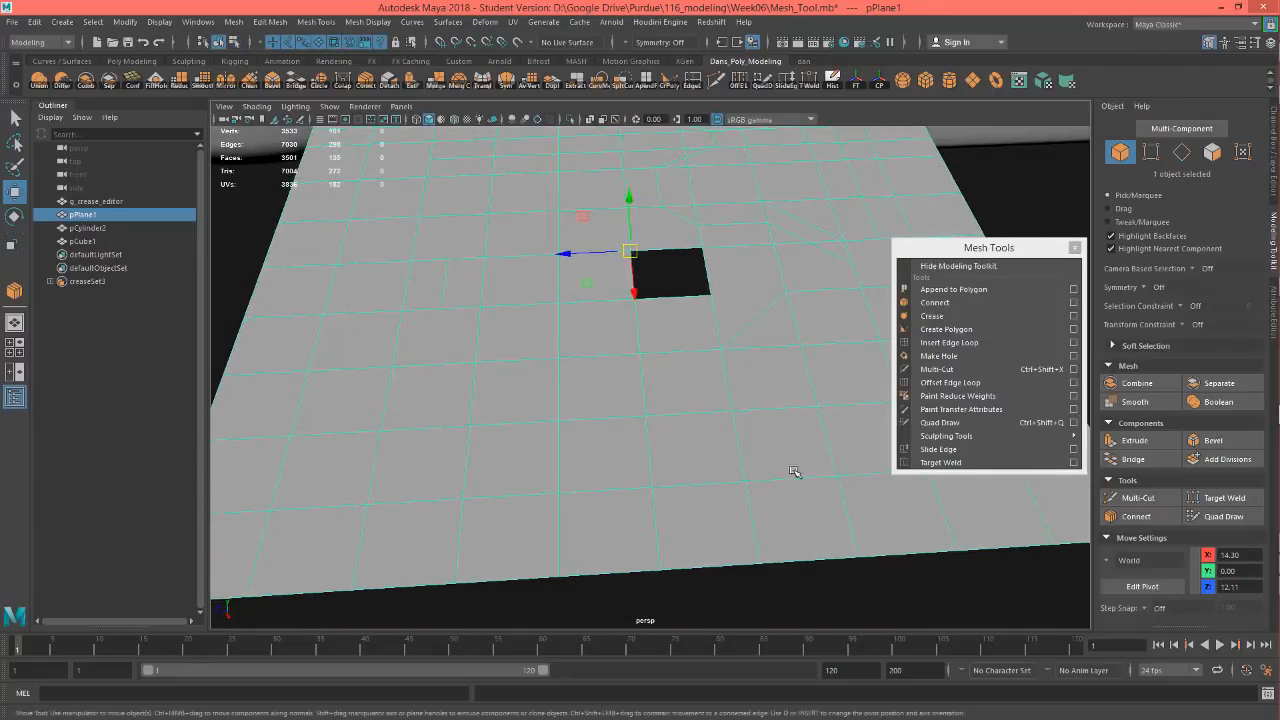
alt+right_drag(797, 474, 740, 437)
alt+middle_drag(740, 437, 734, 471)
alt+drag(734, 471, 715, 447)
alt+drag(857, 392, 760, 460)
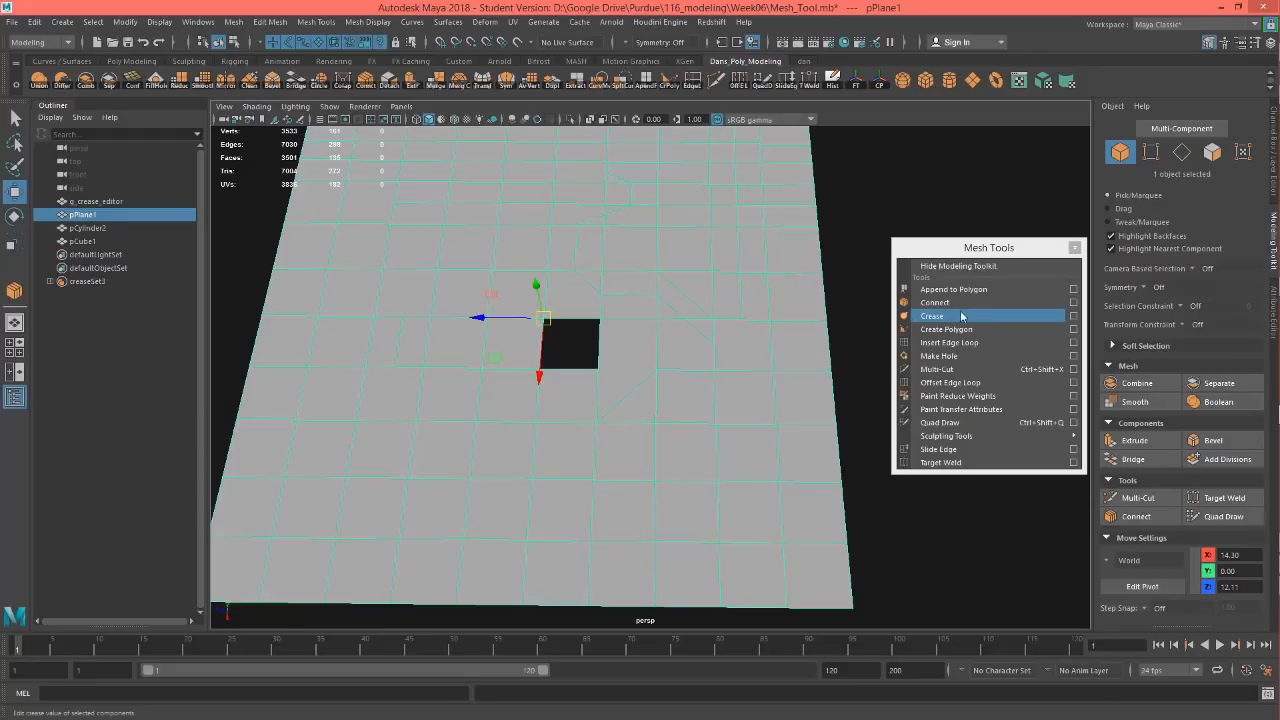
scroll(515, 385, down, 5)
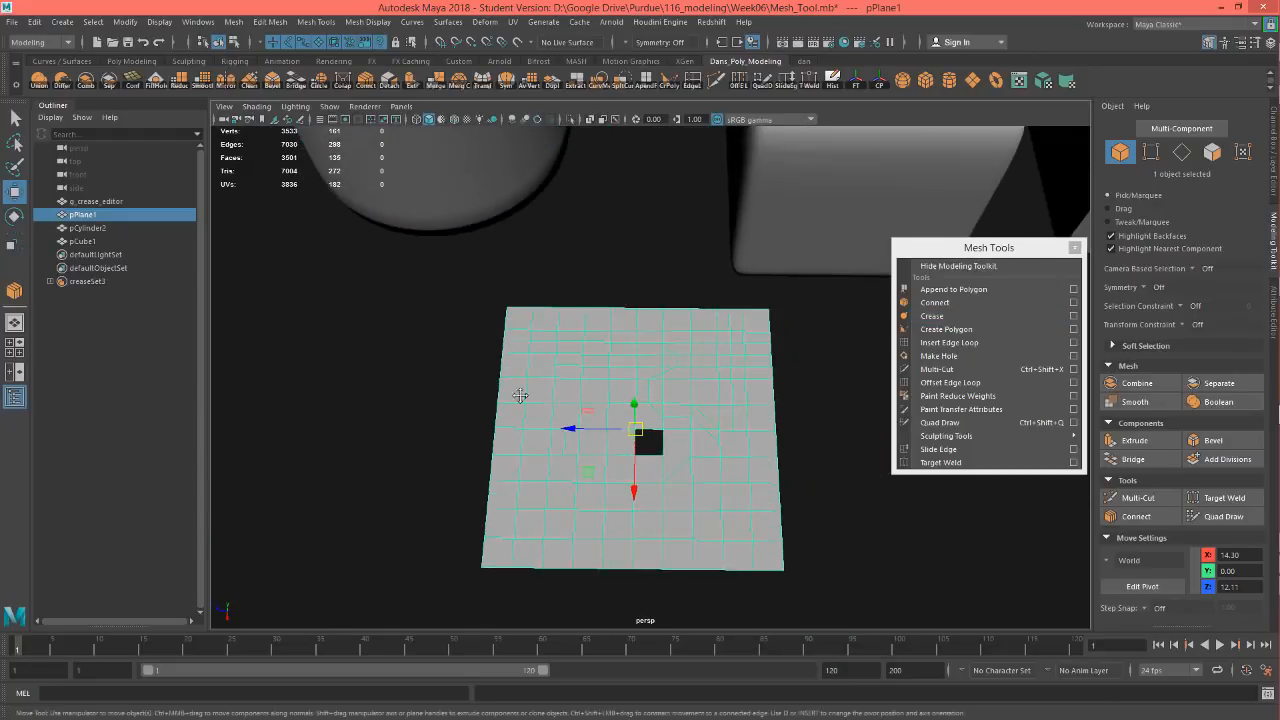
alt+drag(520, 395, 724, 386)
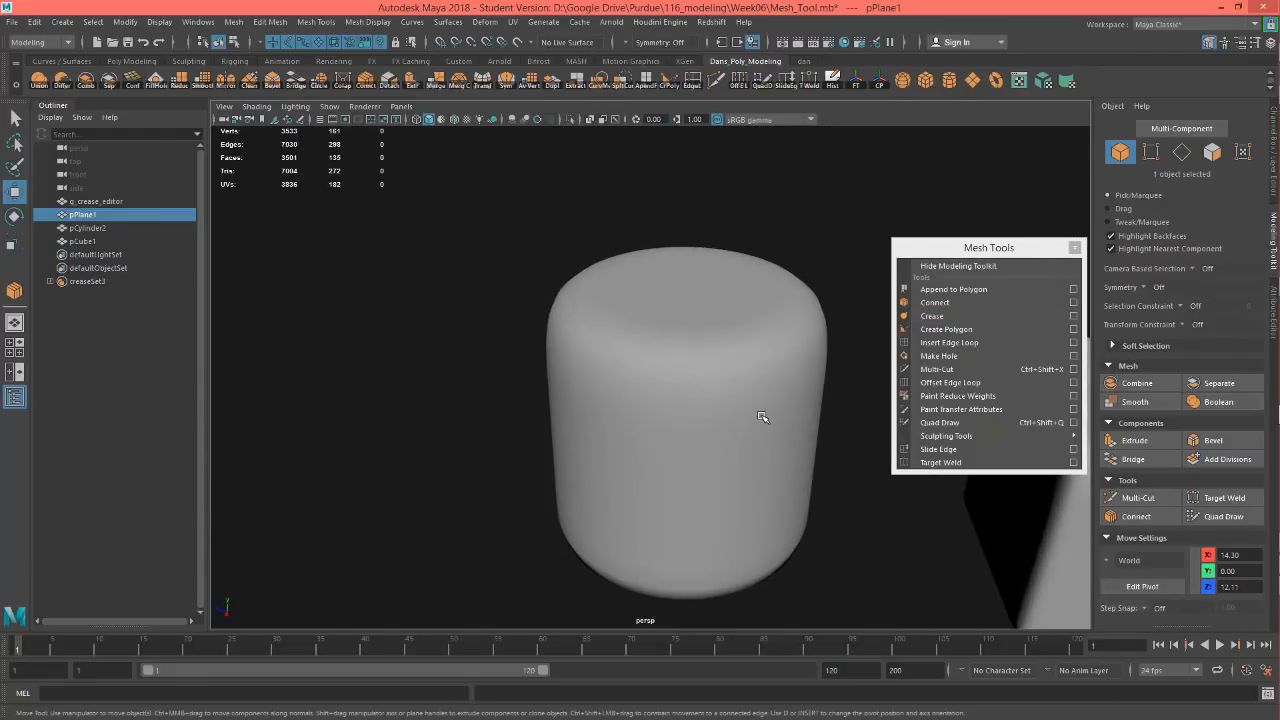
alt+drag(765, 425, 666, 334)
click(672, 375)
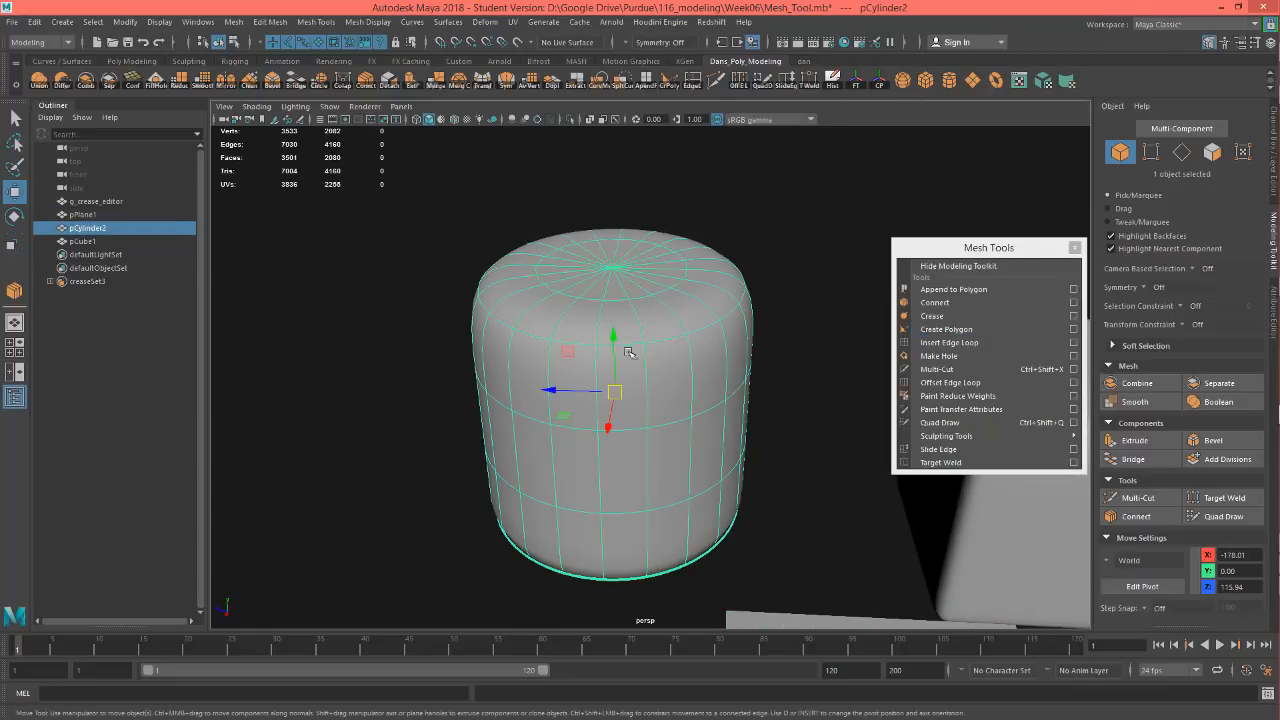
Compare the cylinder's bottom rim with its rounded top edge, switching smooth mesh preview off and back on.
alt+middle_drag(714, 534, 689, 568)
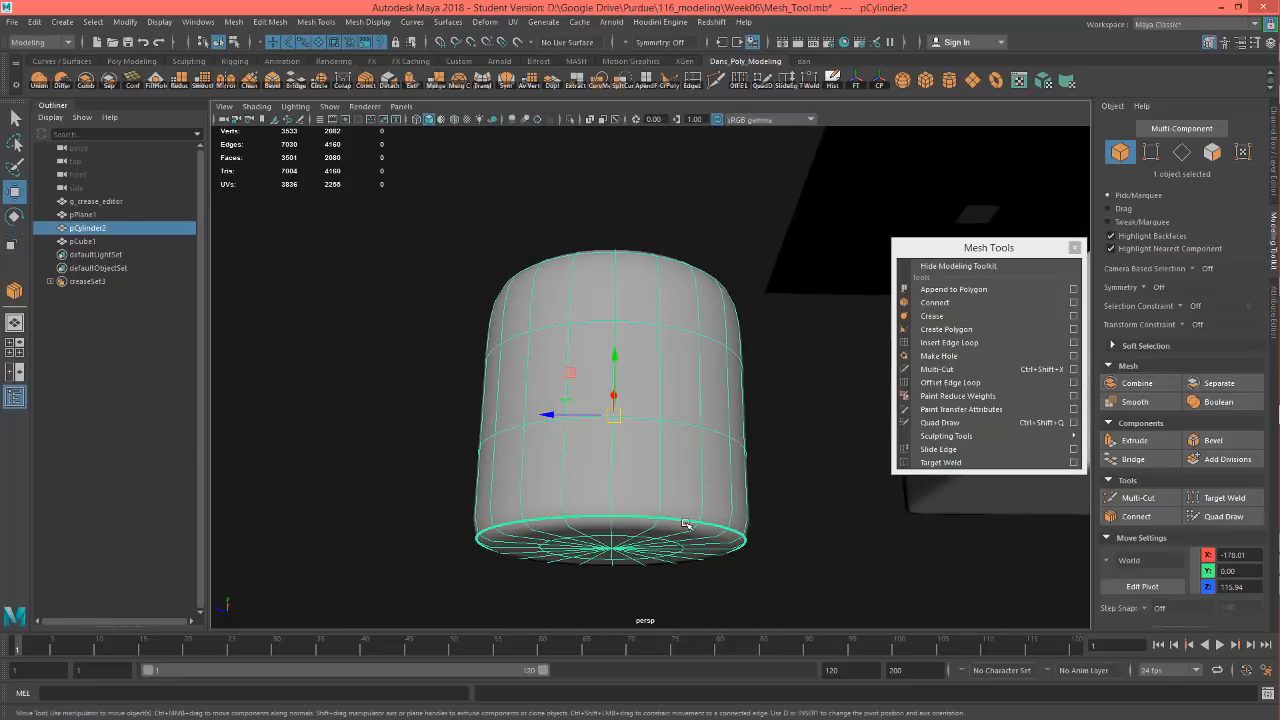
alt+drag(680, 443, 724, 570)
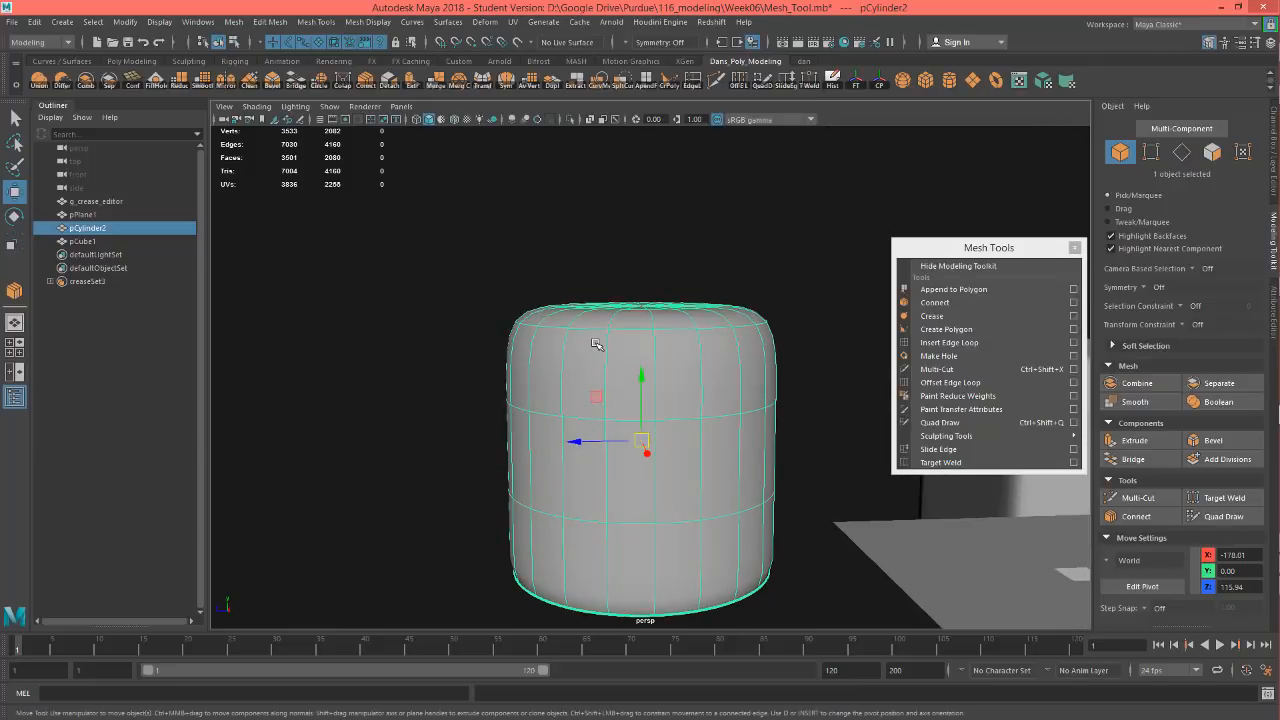
key(1)
alt+drag(660, 282, 710, 546)
mouse_move(702, 500)
alt+mouse_down()
mouse_move(711, 403)
mouse_move(680, 490)
alt+mouse_up()
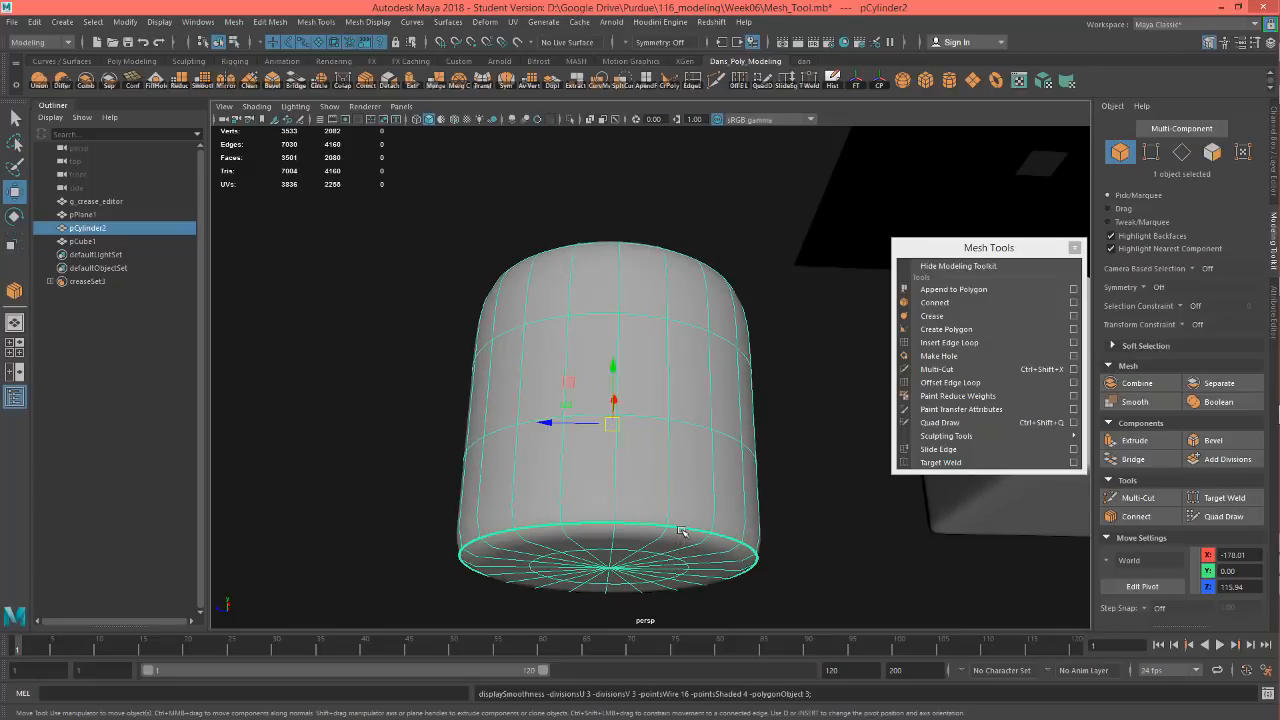
key(3)
alt+drag(712, 524, 700, 480)
alt+drag(650, 262, 687, 456)
alt+drag(709, 357, 732, 511)
alt+drag(658, 291, 780, 421)
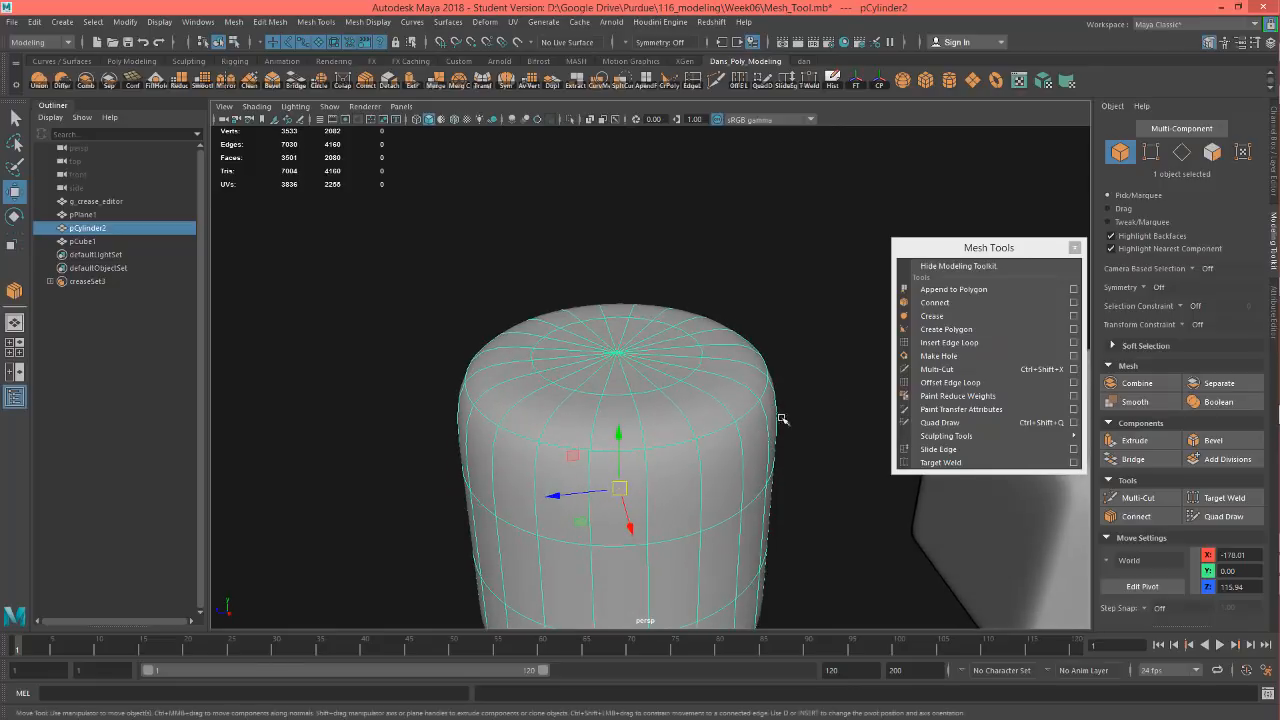
Crease the edge loop around the cylinder's top rim with the Crease tool so it matches the sharp bottom rim.
click(936, 316)
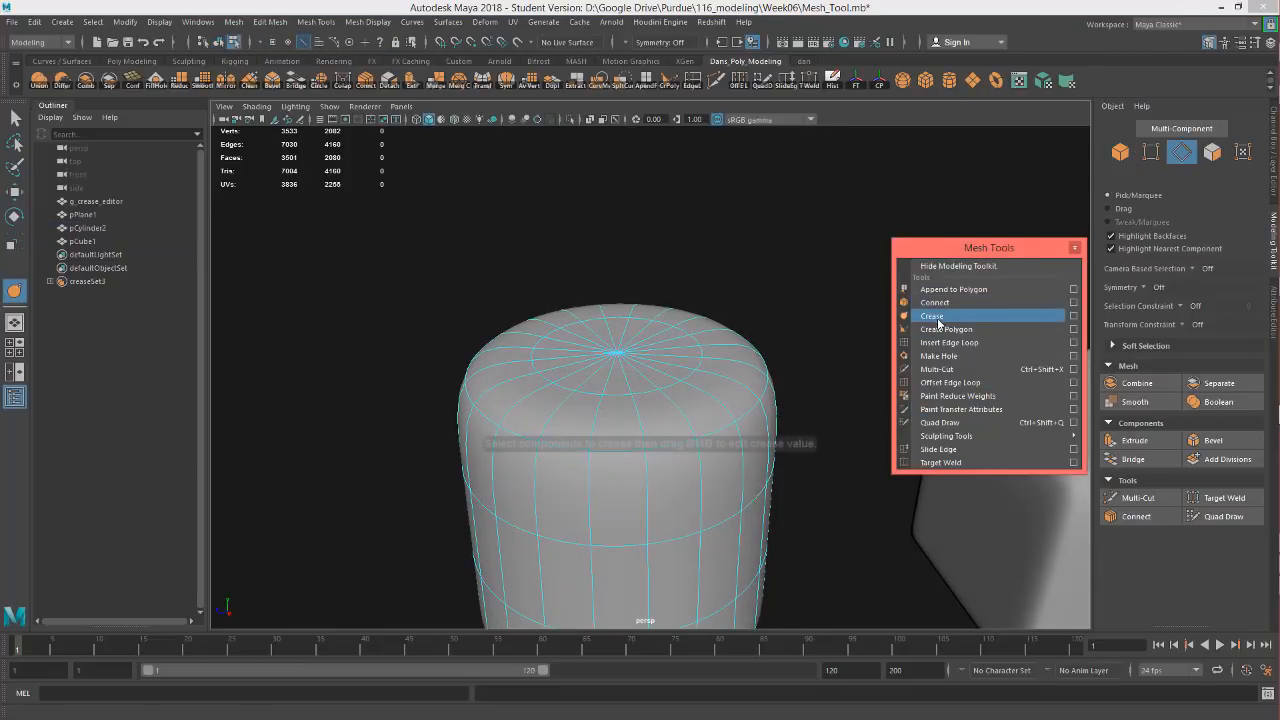
double_click(718, 434)
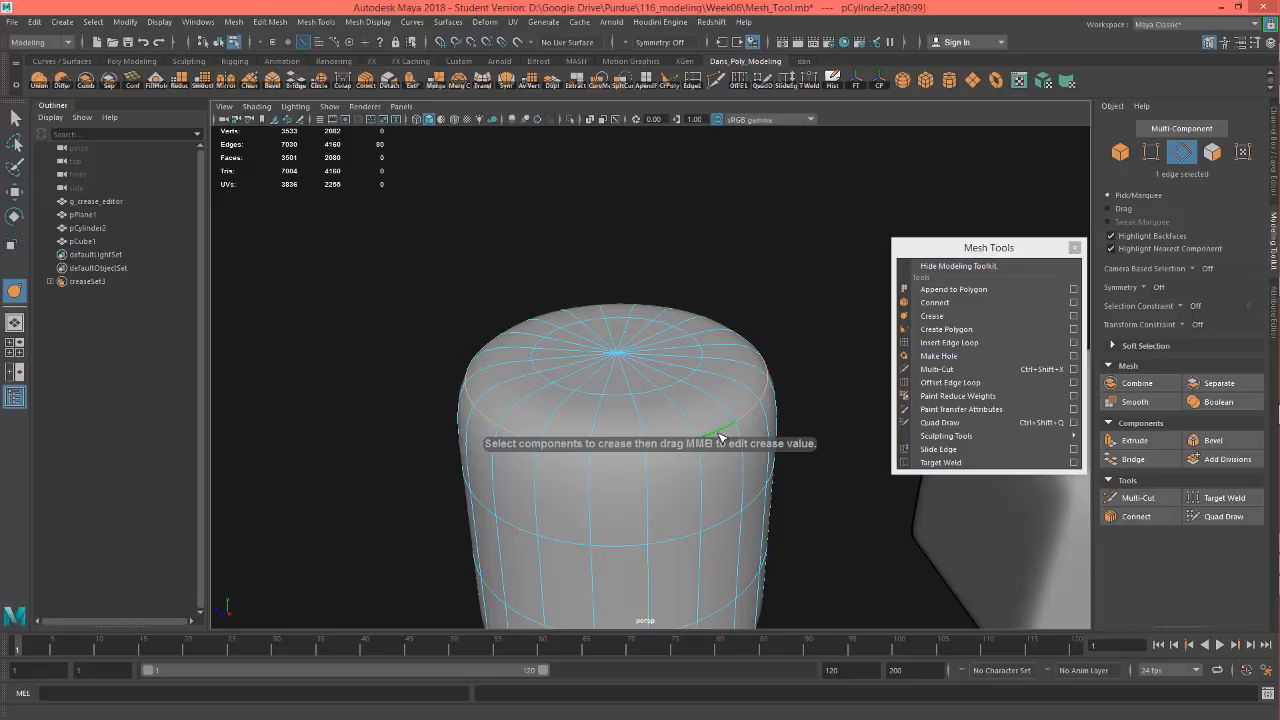
middle_drag(714, 438, 811, 401)
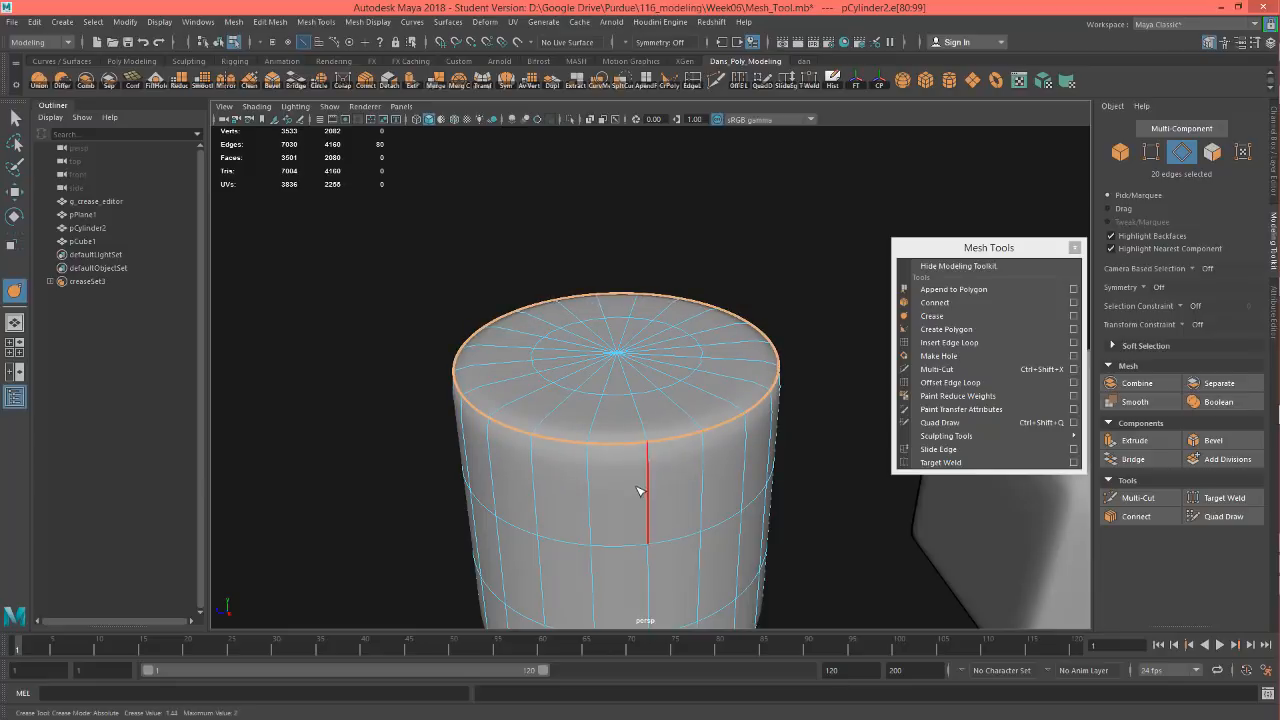
alt+drag(640, 486, 714, 491)
alt+middle_drag(714, 491, 717, 377)
alt+drag(717, 377, 703, 448)
alt+right_drag(703, 448, 591, 426)
alt+drag(591, 426, 608, 426)
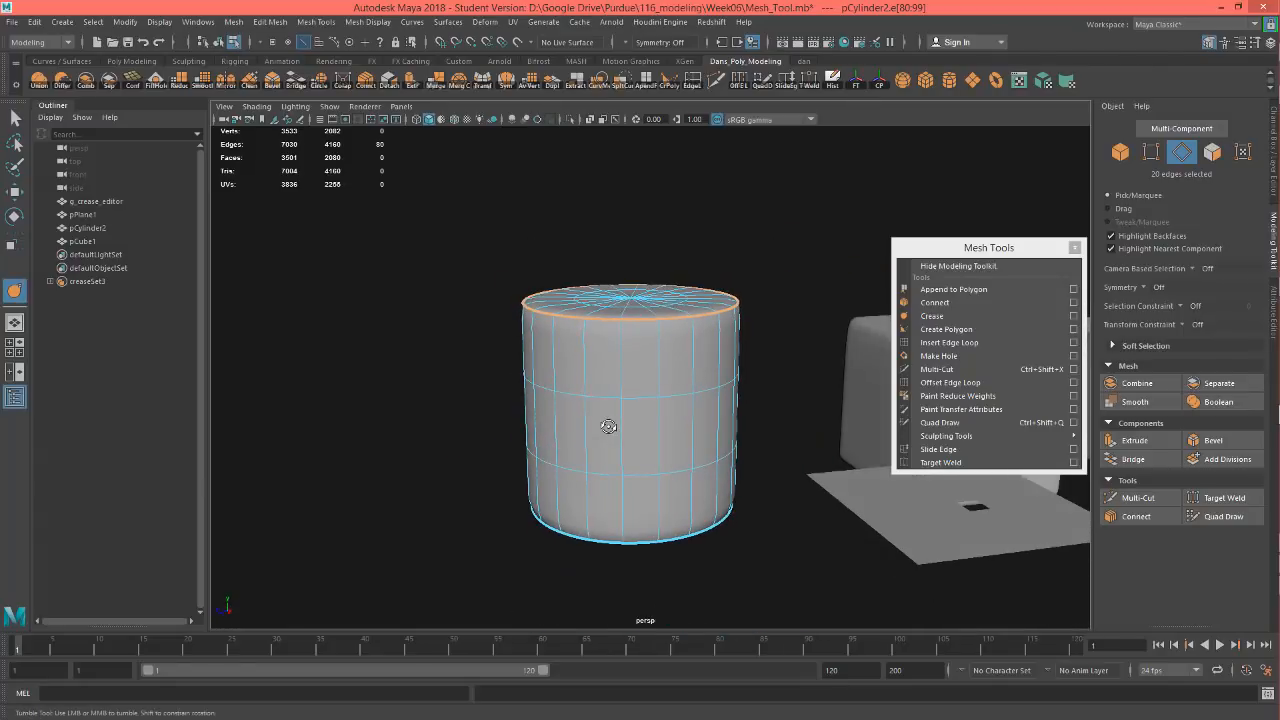
Return the cylinder to object mode and open the Crease Set Editor beside it.
key(w)
right_drag(672, 338, 701, 363)
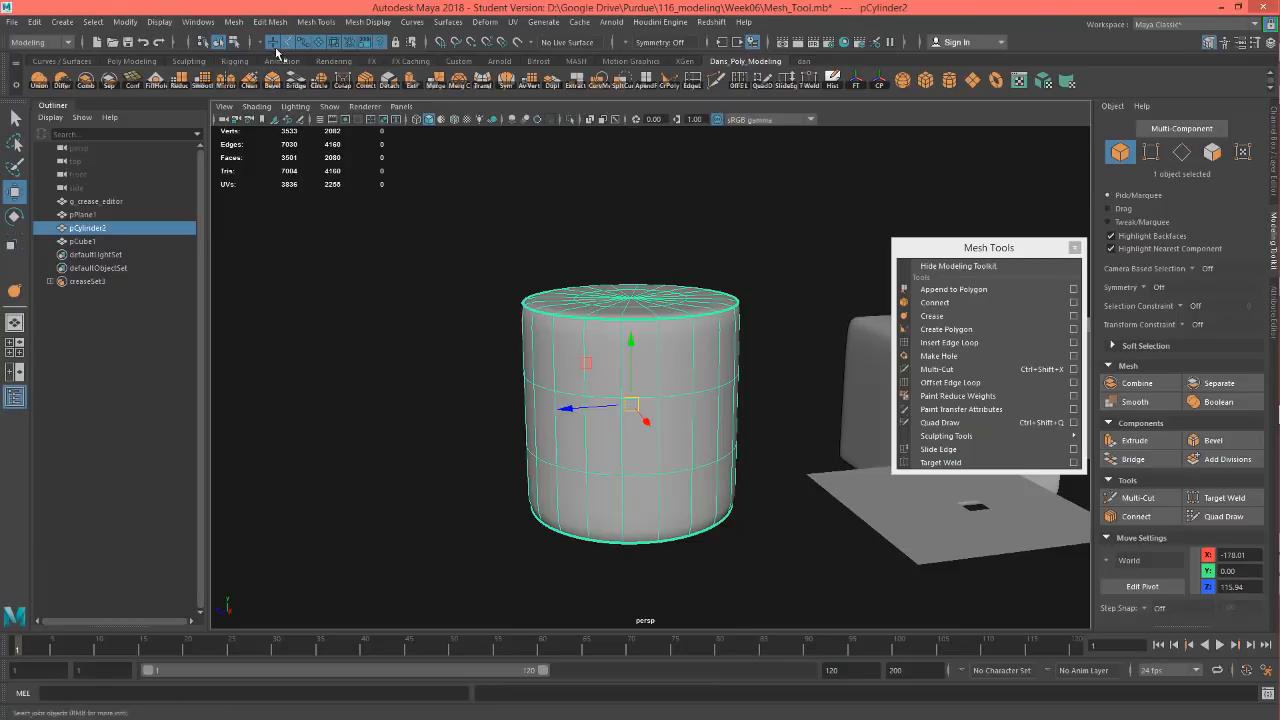
click(198, 22)
mouse_move(240, 83)
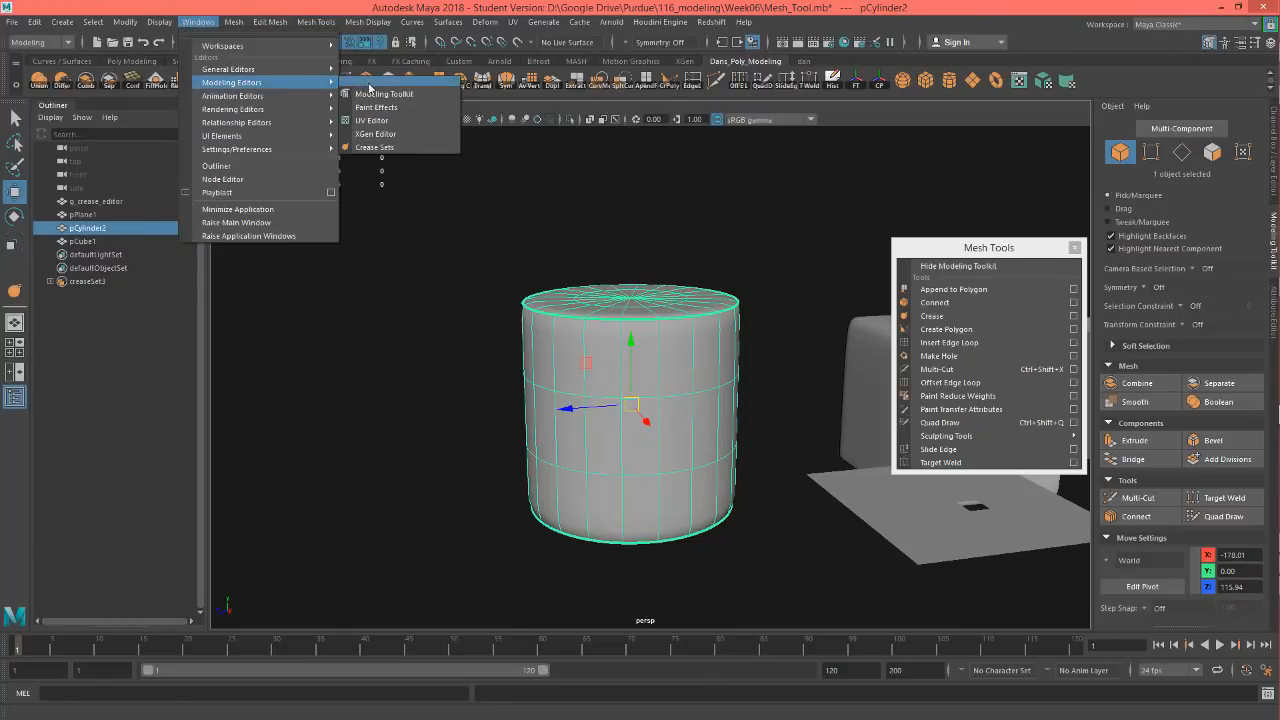
click(375, 147)
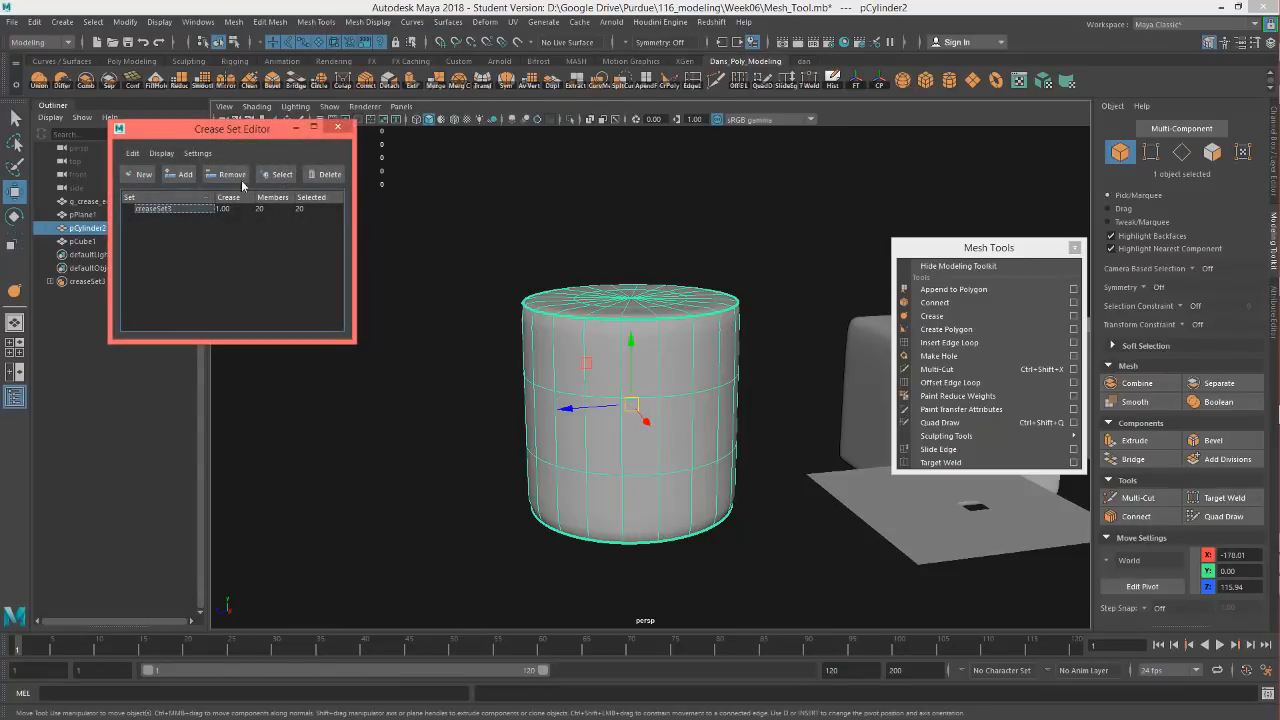
drag(203, 130, 298, 268)
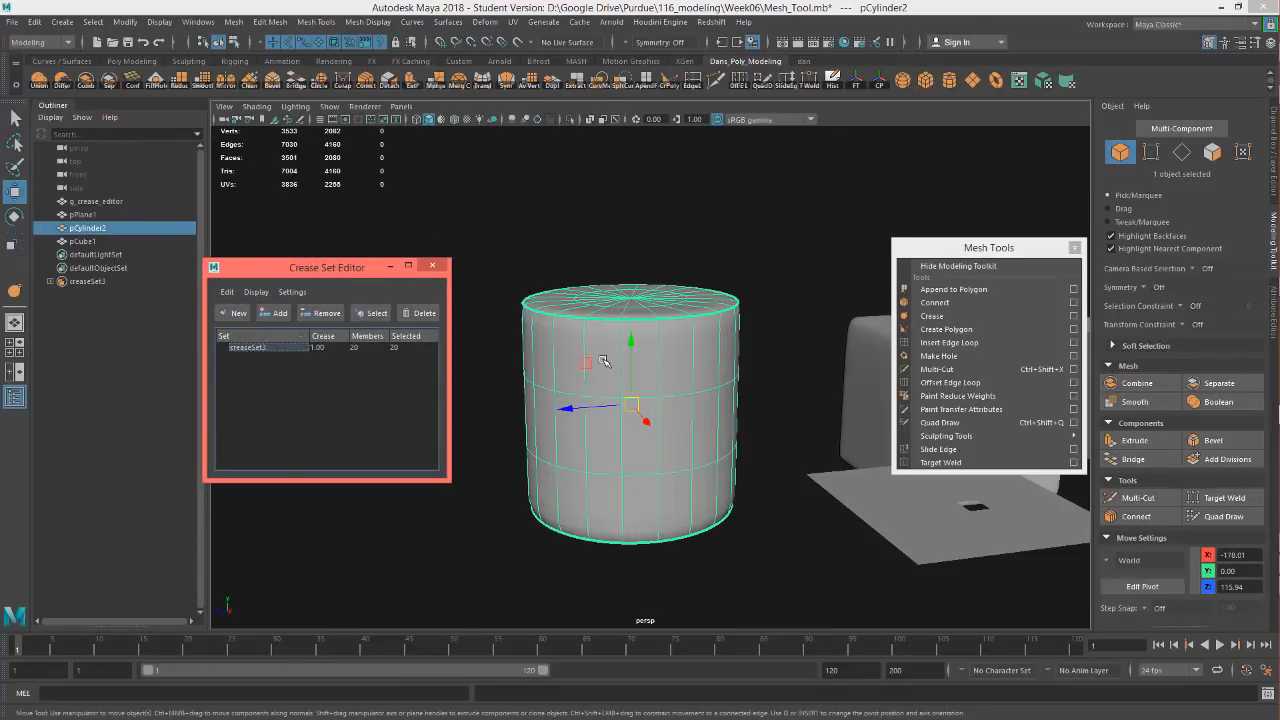
alt+drag(603, 360, 652, 470)
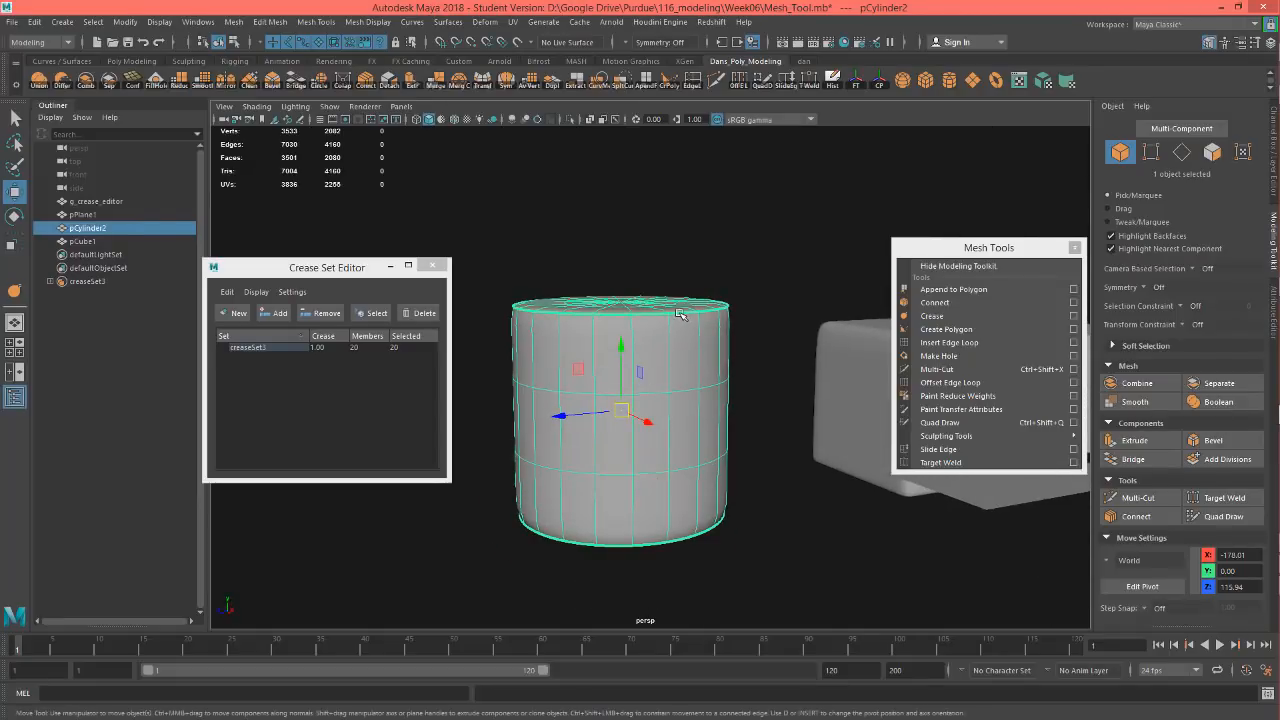
Undo the Crease tool edit on the top rim and put its edge loop in a new crease set with a crease of 0.80.
key(ctrl+z)
key(ctrl+z)
key(ctrl+z)
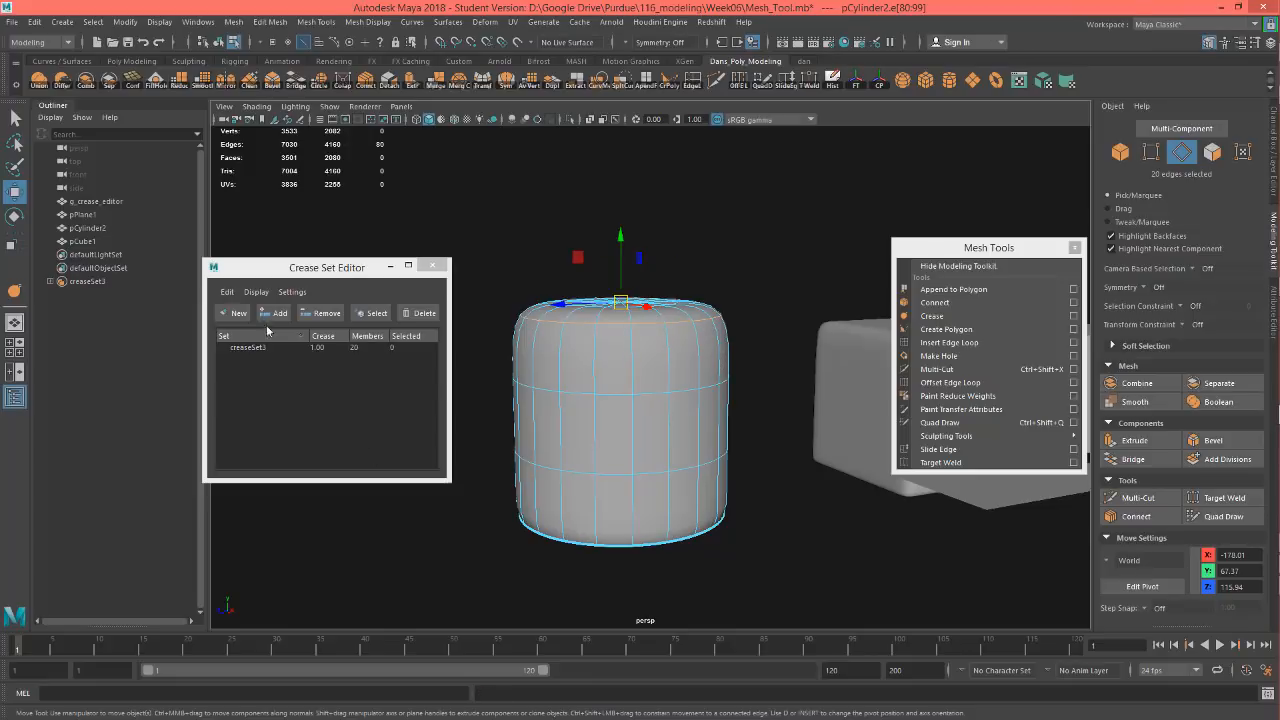
click(233, 313)
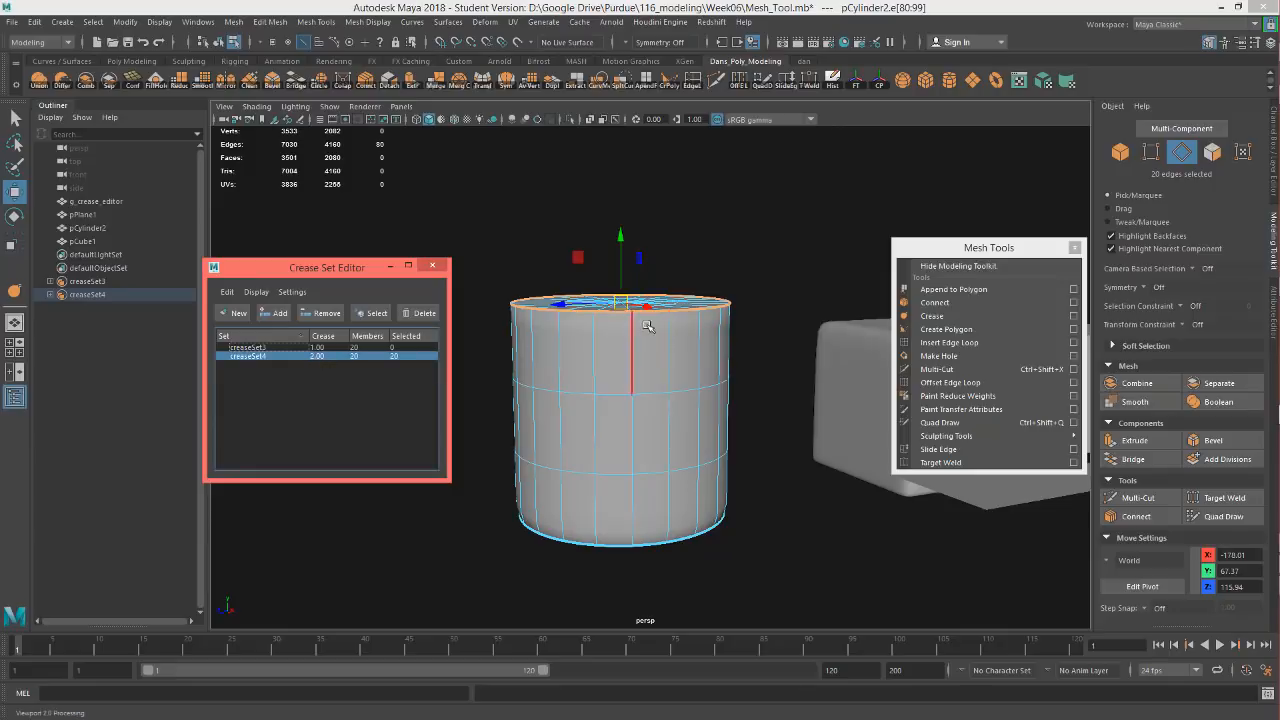
alt+drag(649, 326, 661, 392)
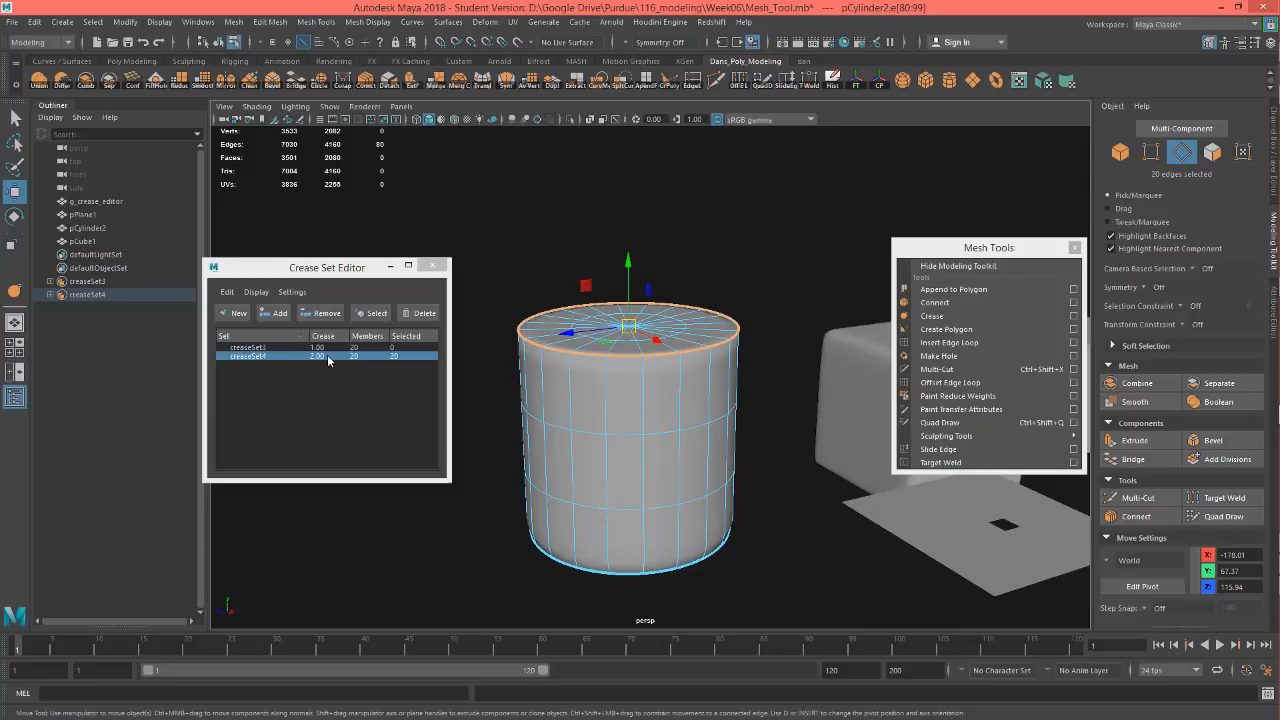
mouse_move(327, 354)
mouse_down()
mouse_move(204, 364)
mouse_move(277, 364)
mouse_move(224, 369)
mouse_move(243, 372)
mouse_up()
click(260, 358)
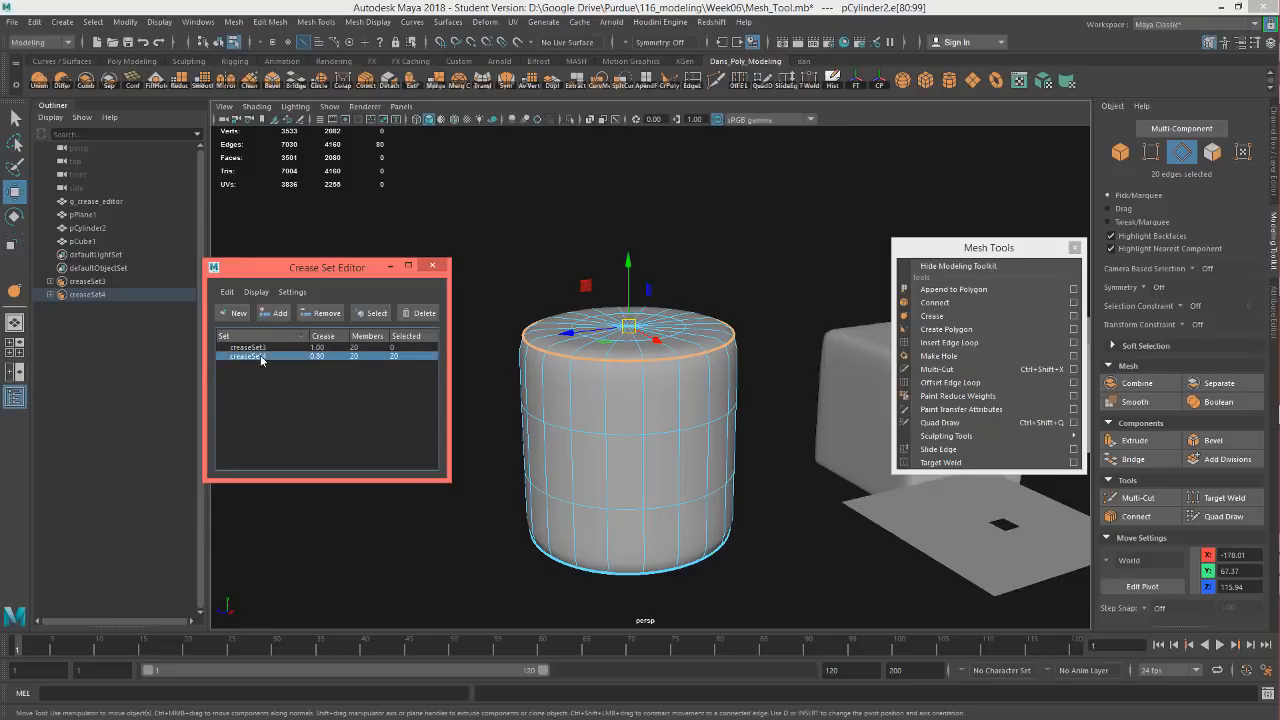
Clear the selection, reselect the rim edges through creaseSet4, and delete that set.
click(500, 517)
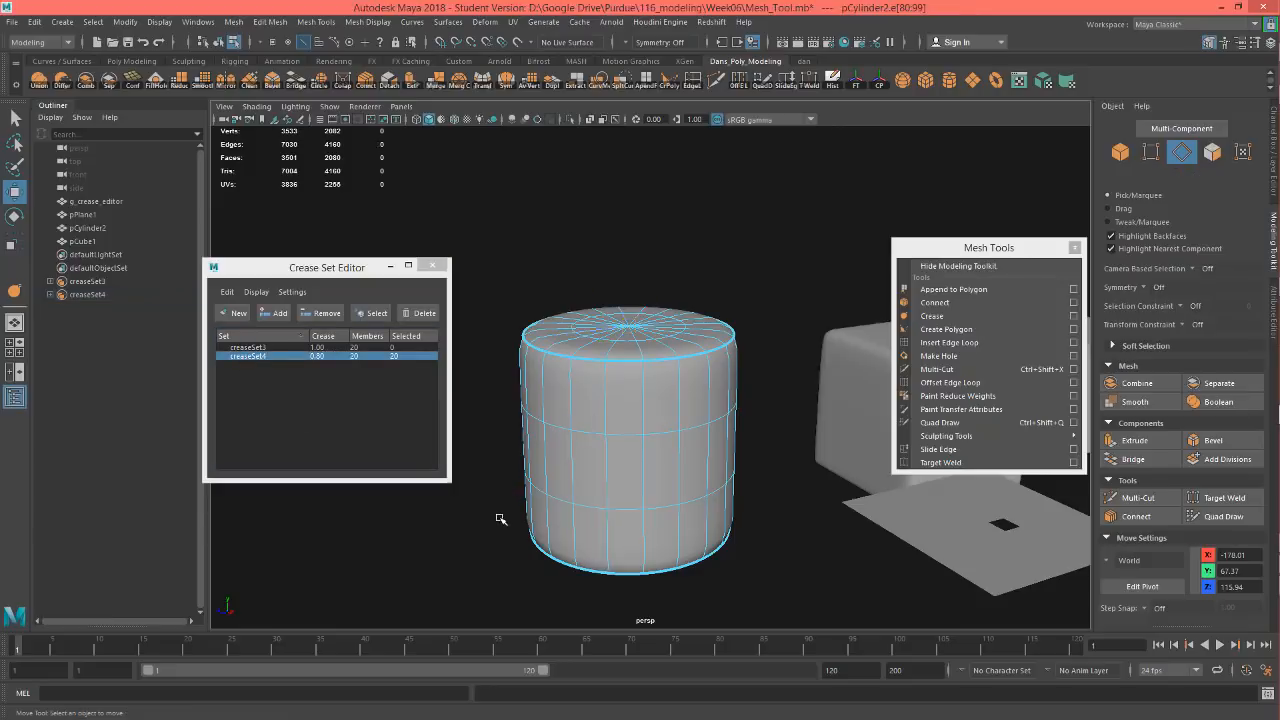
click(260, 357)
click(376, 314)
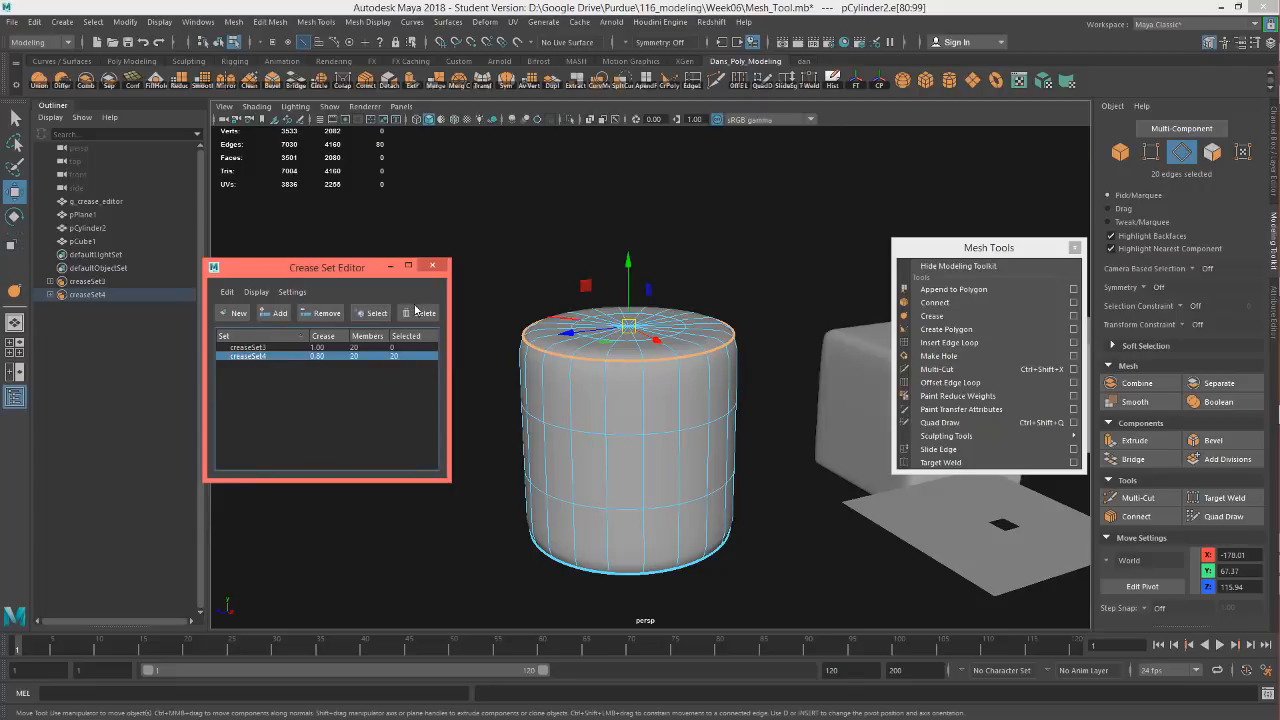
click(418, 313)
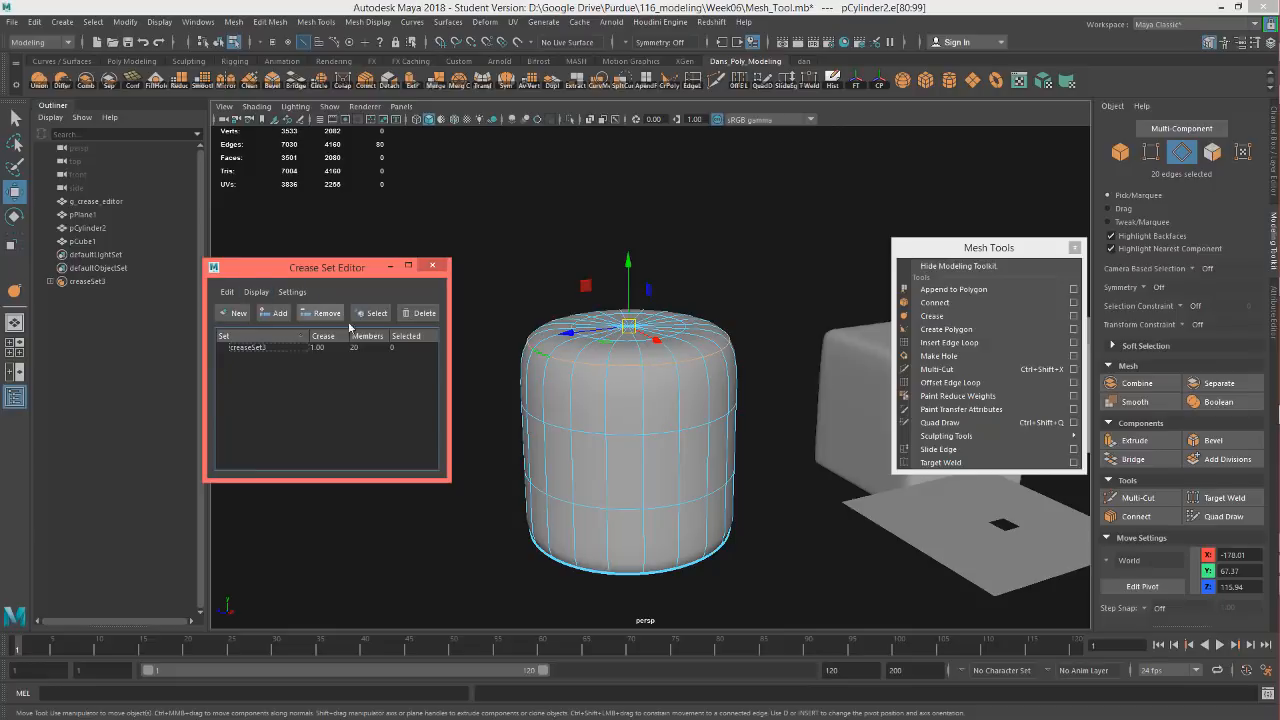
Create a new crease set from the top rim edges with a crease of 0.60, and remove the edges from it.
click(233, 313)
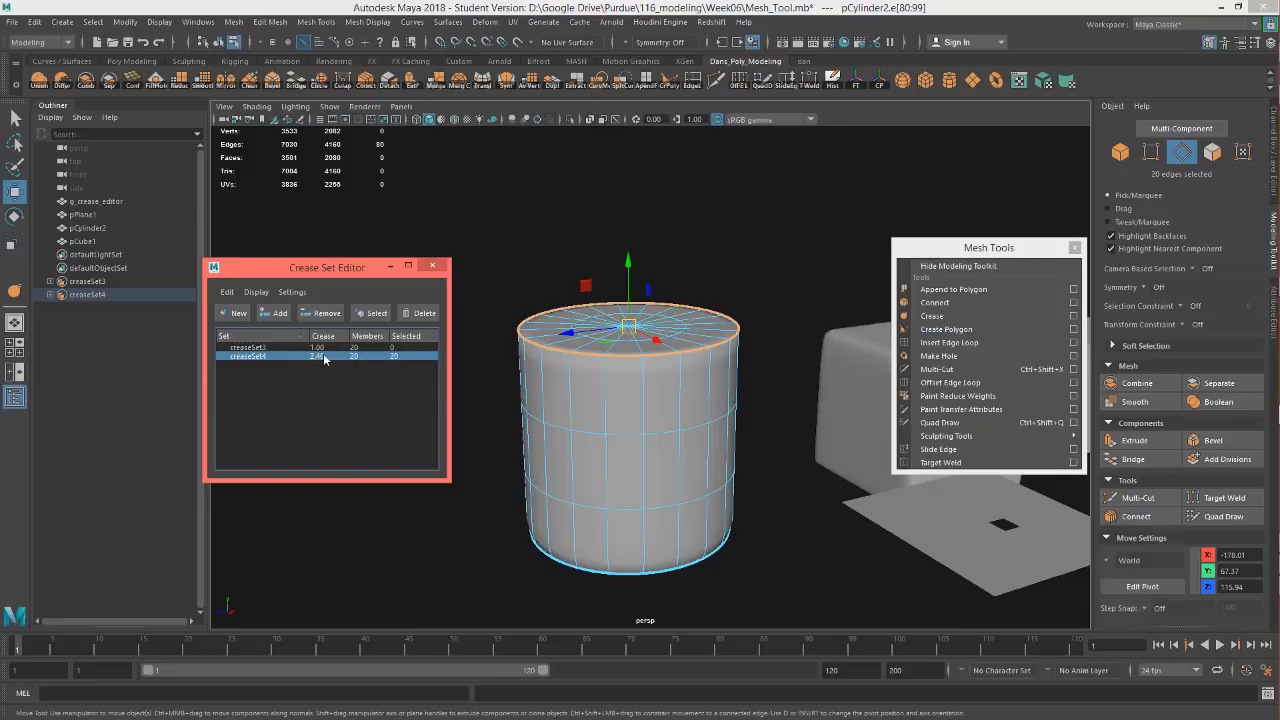
drag(323, 360, 200, 364)
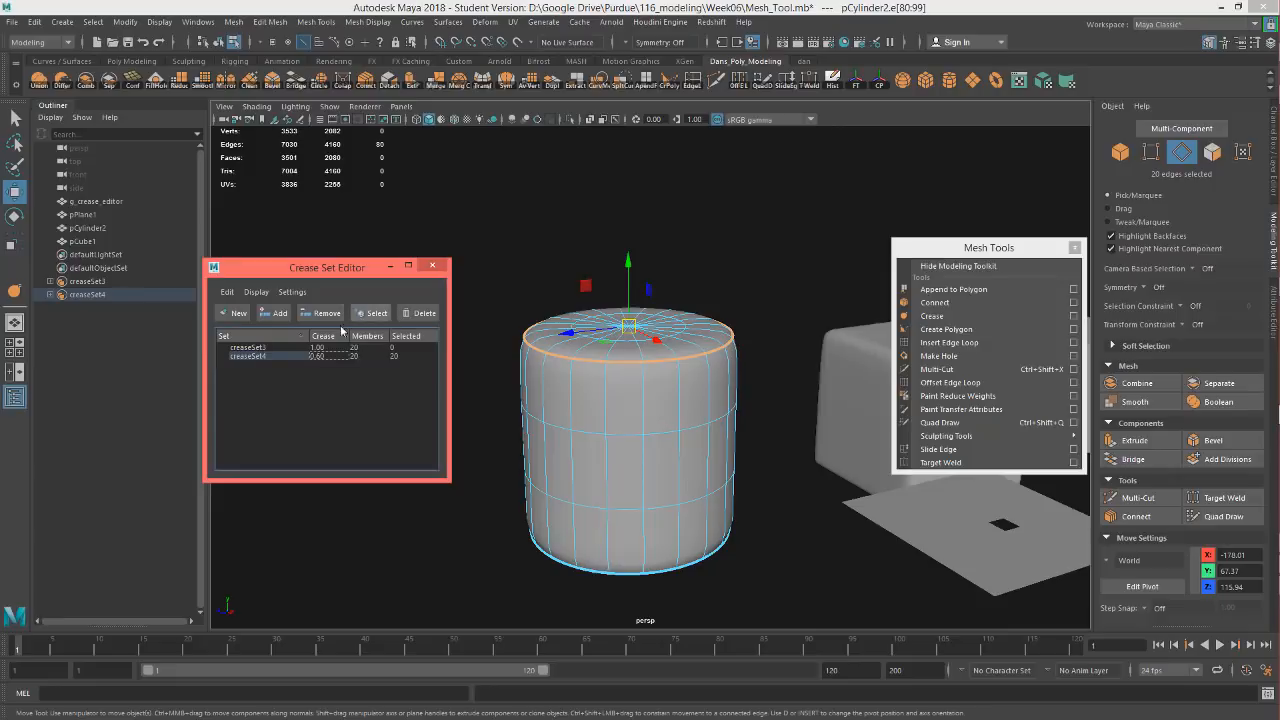
click(249, 350)
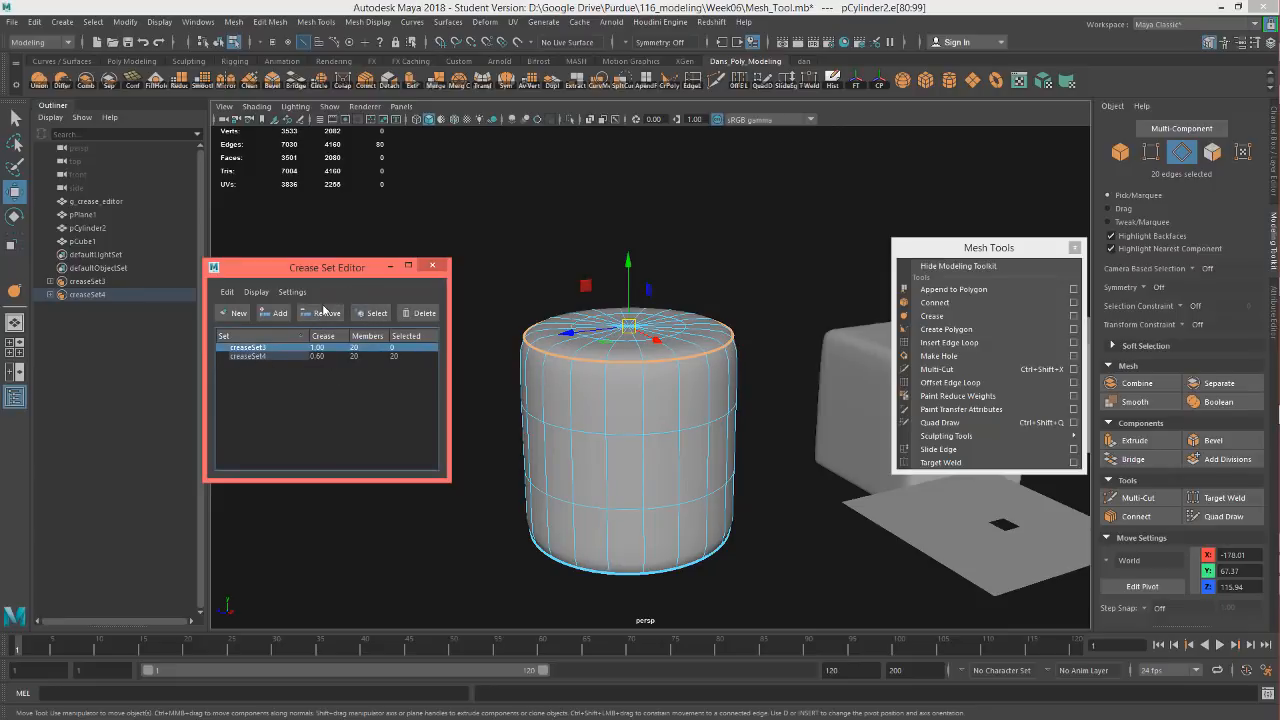
click(294, 356)
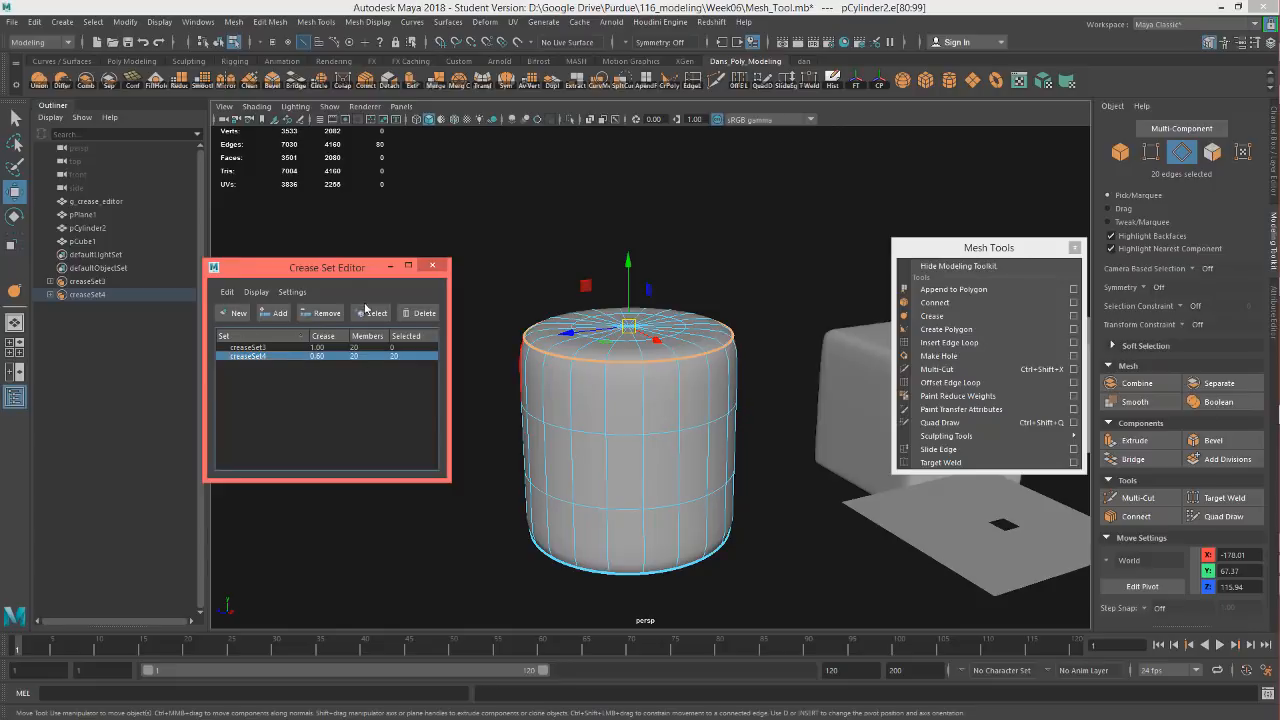
click(322, 313)
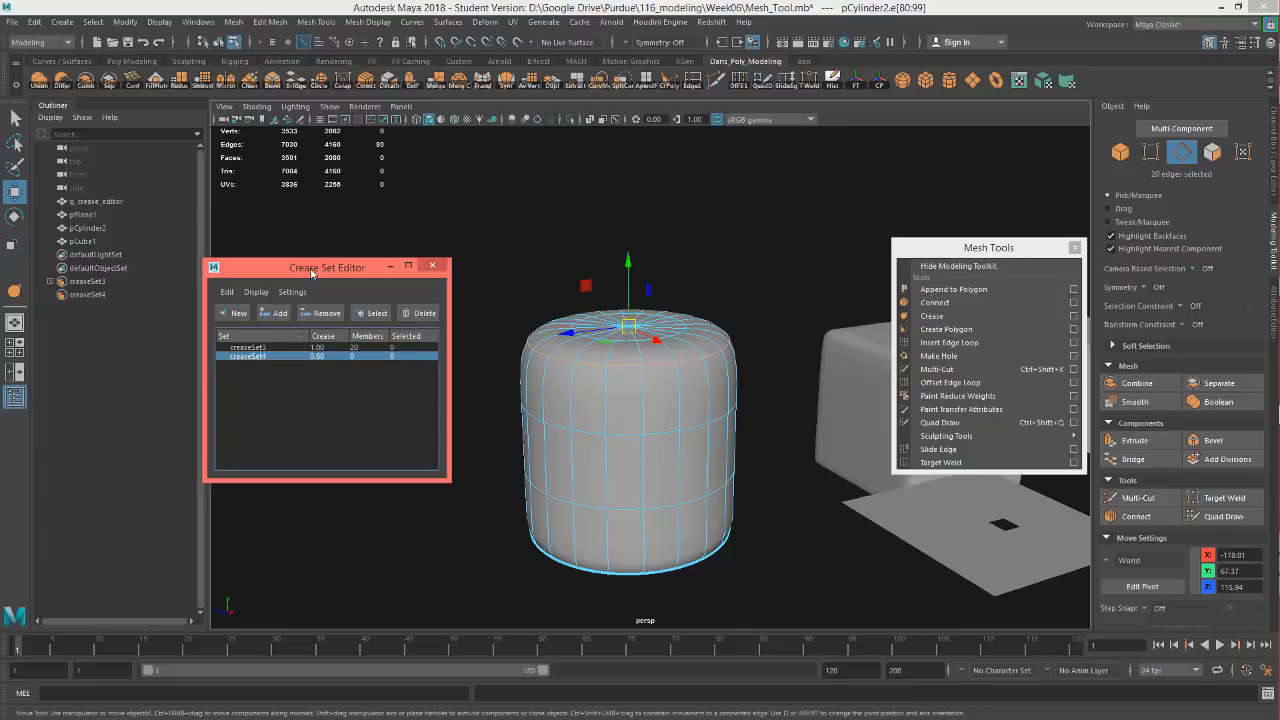
Frame the rounded cube g_crease_editor and select it in object mode, with the Crease Set Editor moved clear.
drag(312, 270, 326, 216)
alt+drag(790, 410, 671, 350)
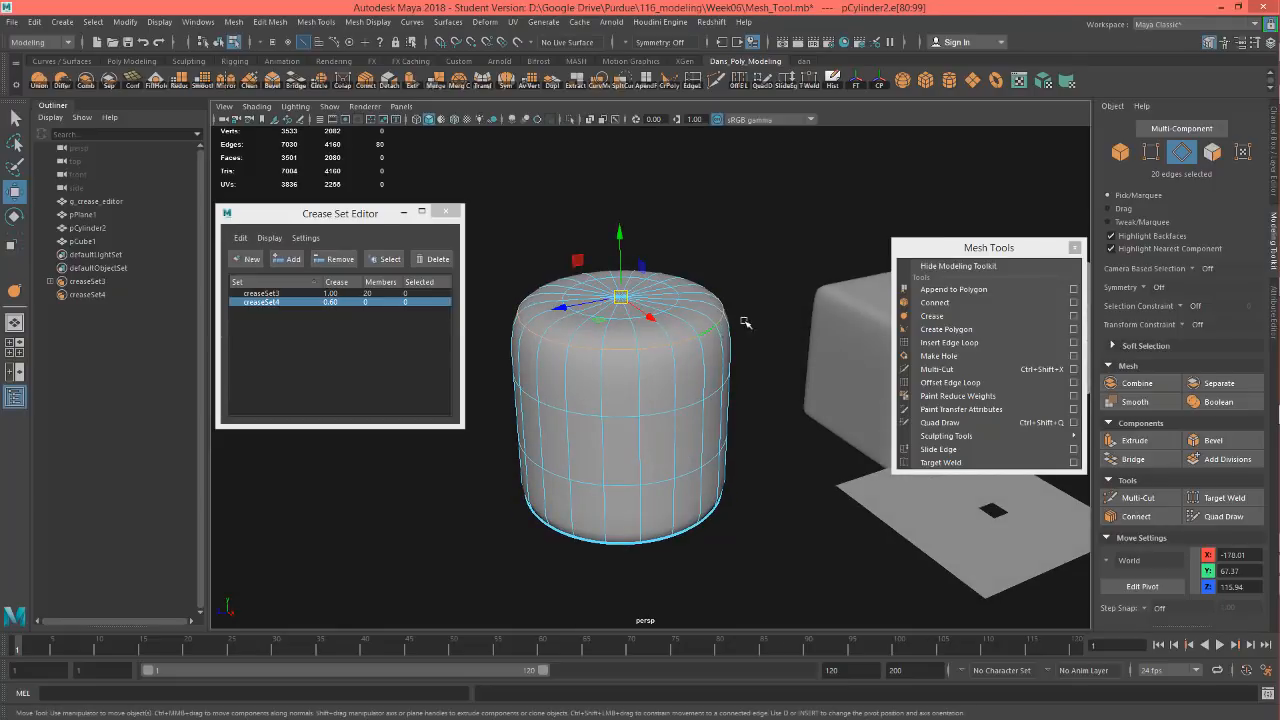
alt+drag(740, 466, 727, 511)
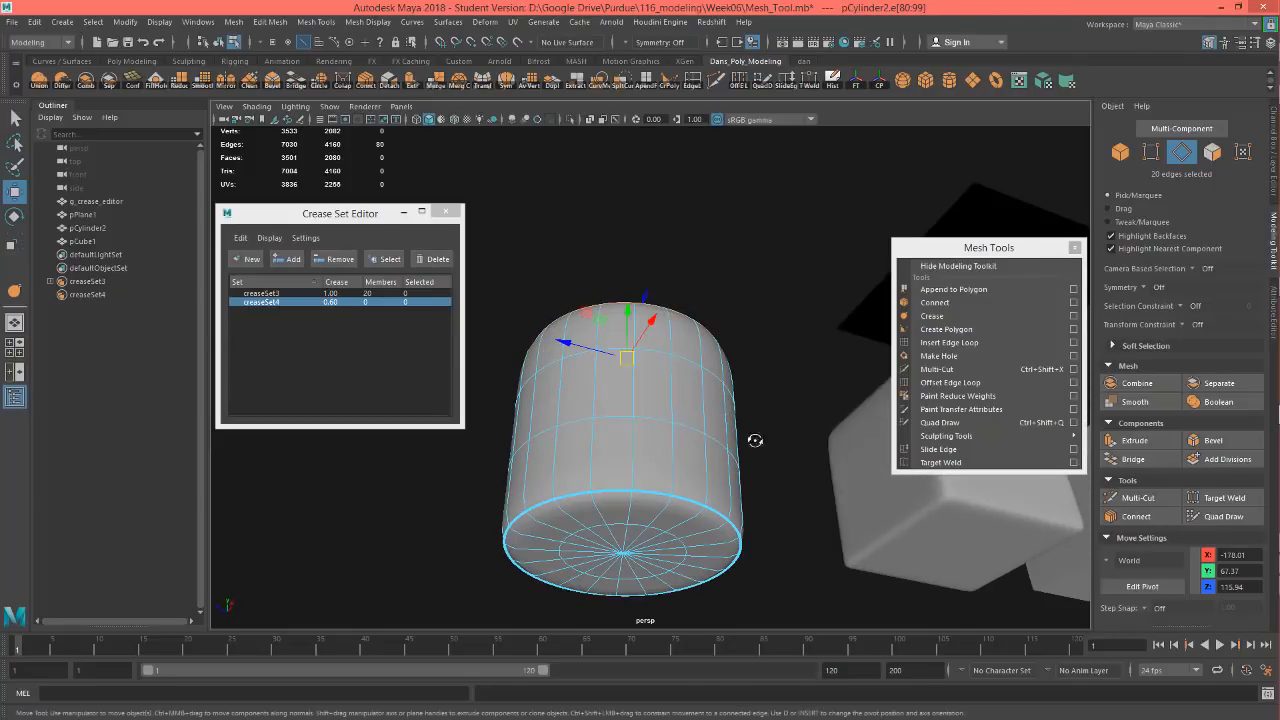
alt+drag(755, 440, 697, 502)
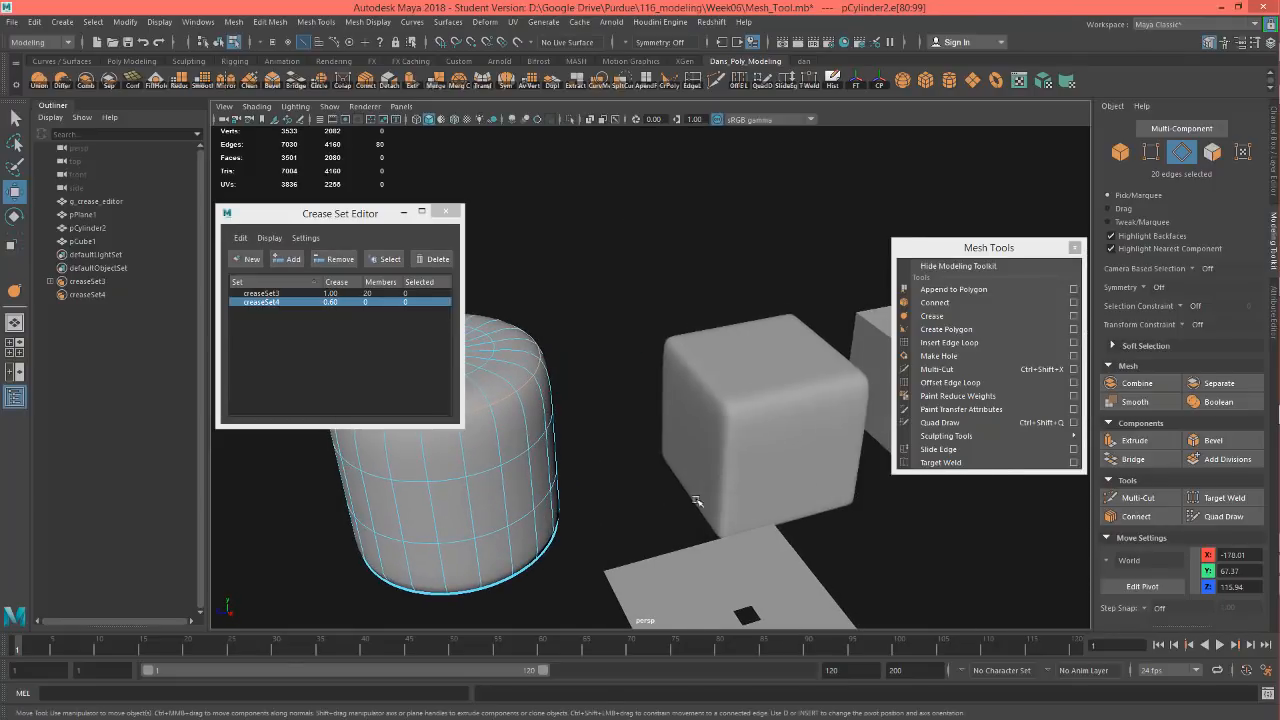
click(756, 418)
key(f)
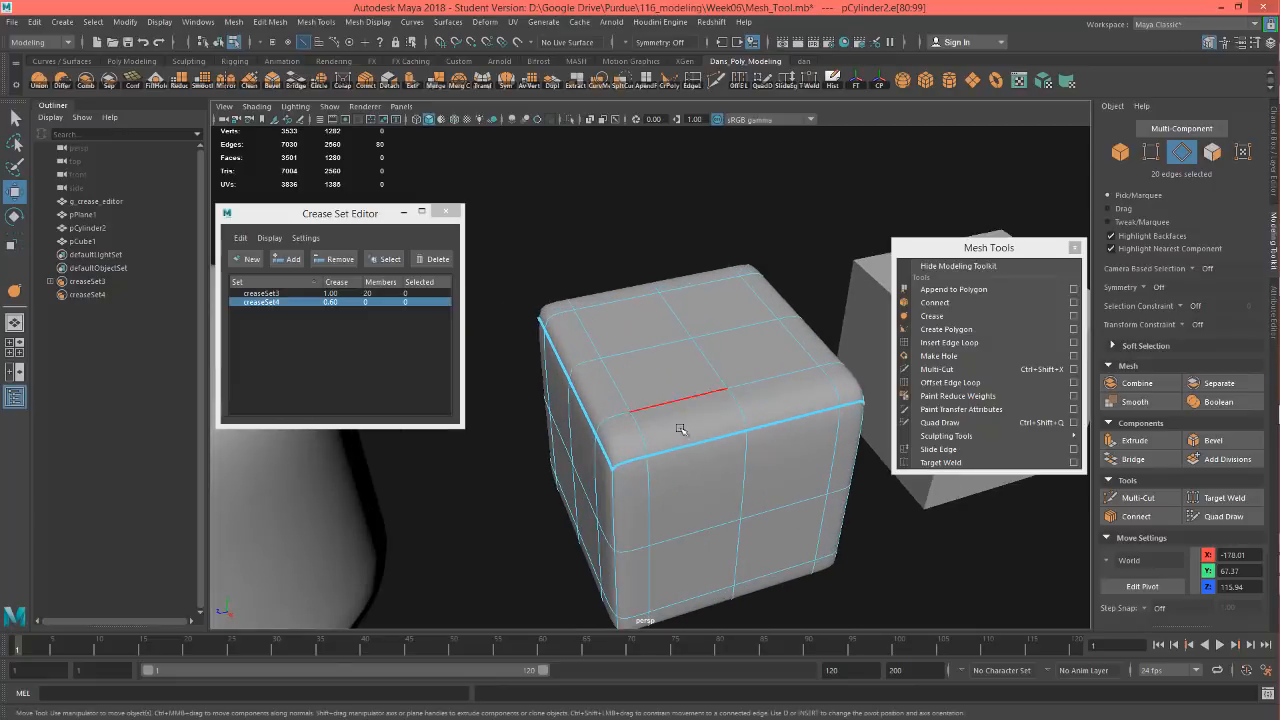
scroll(757, 443, down, 3)
alt+drag(757, 445, 714, 322)
right_drag(714, 322, 763, 329)
alt+drag(763, 329, 781, 325)
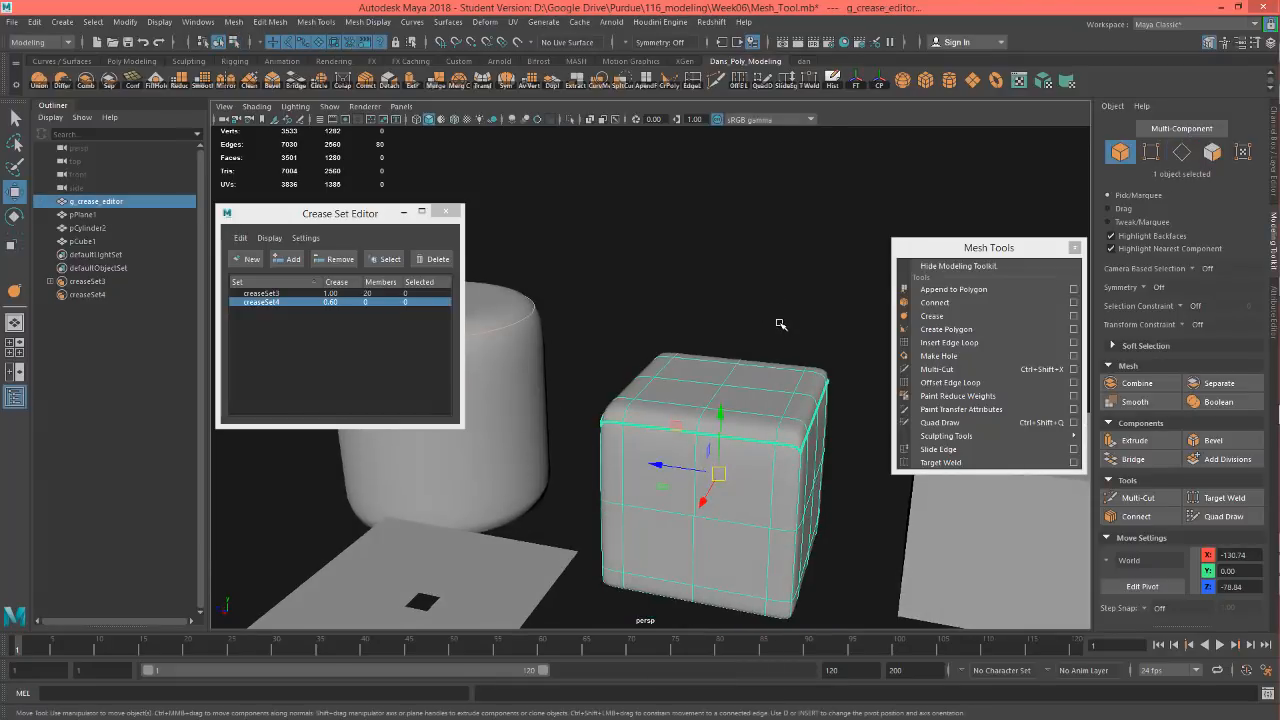
Examine the cube's corners from below and above with smooth mesh preview off and back on.
key(1)
alt+drag(779, 562, 741, 430)
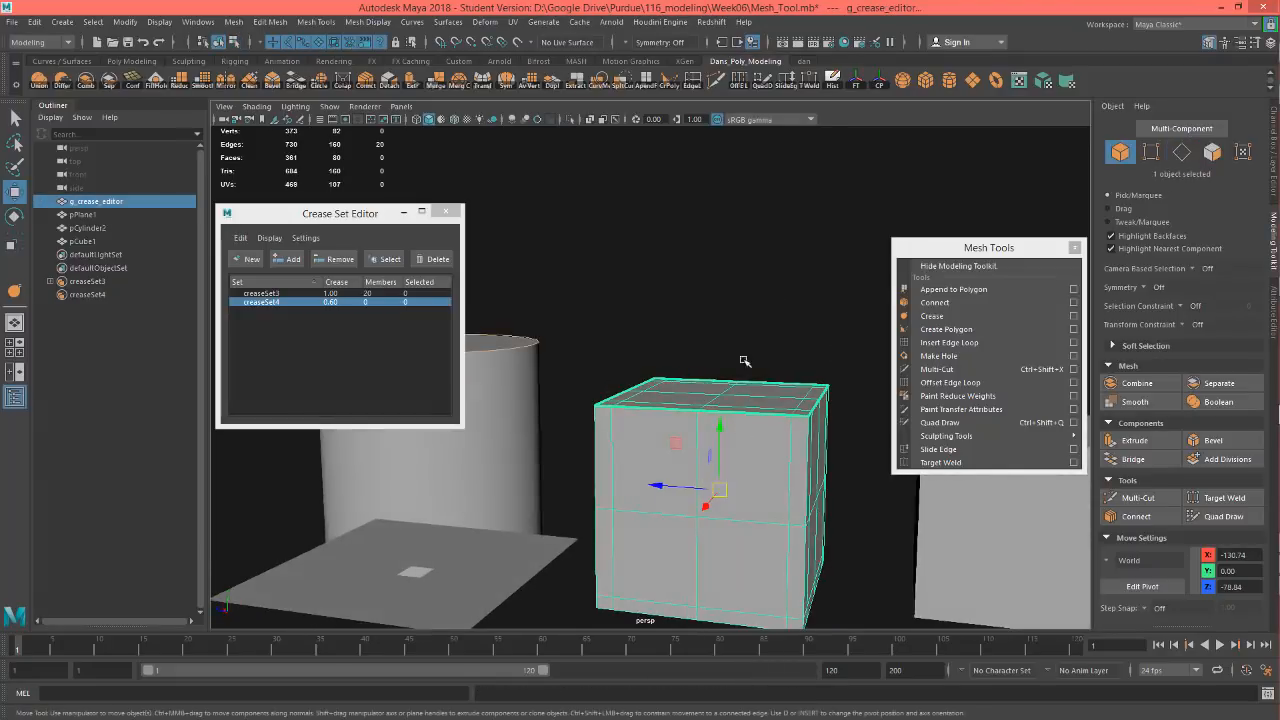
mouse_move(735, 486)
alt+mouse_down()
mouse_move(754, 500)
mouse_move(717, 440)
mouse_move(735, 505)
mouse_move(738, 486)
alt+mouse_up()
alt+drag(748, 580, 723, 442)
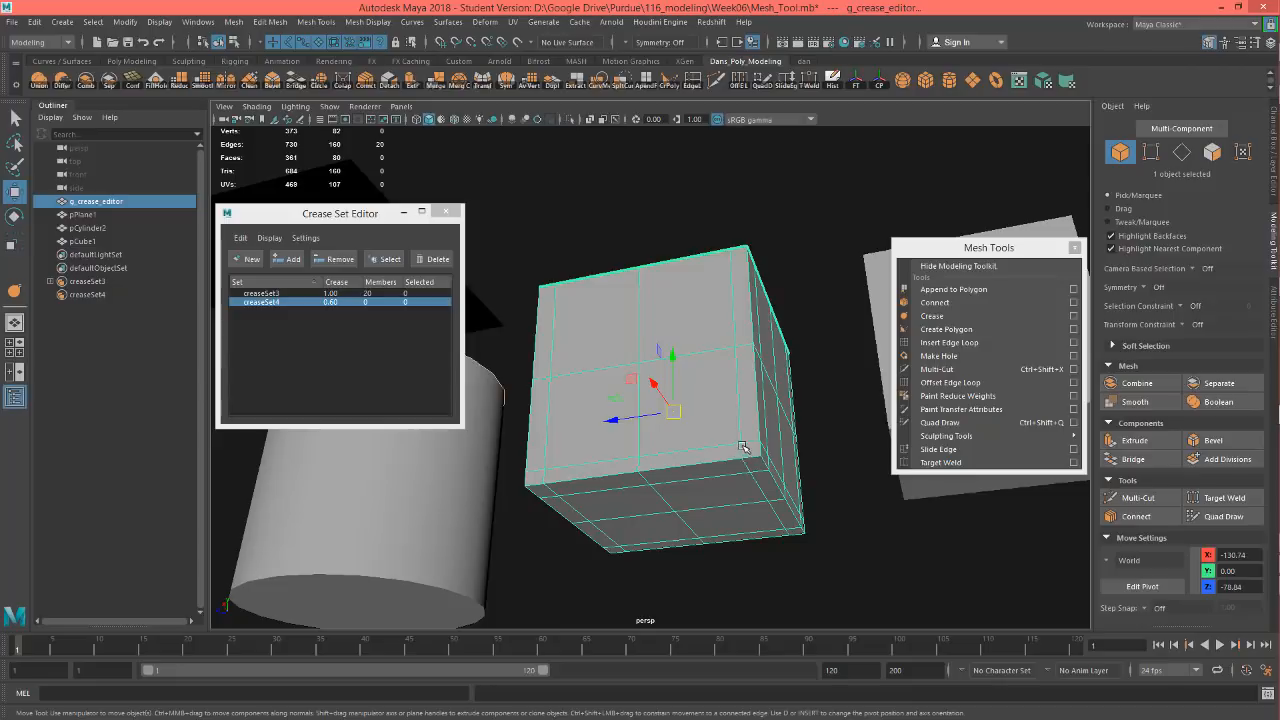
scroll(753, 473, up, 5)
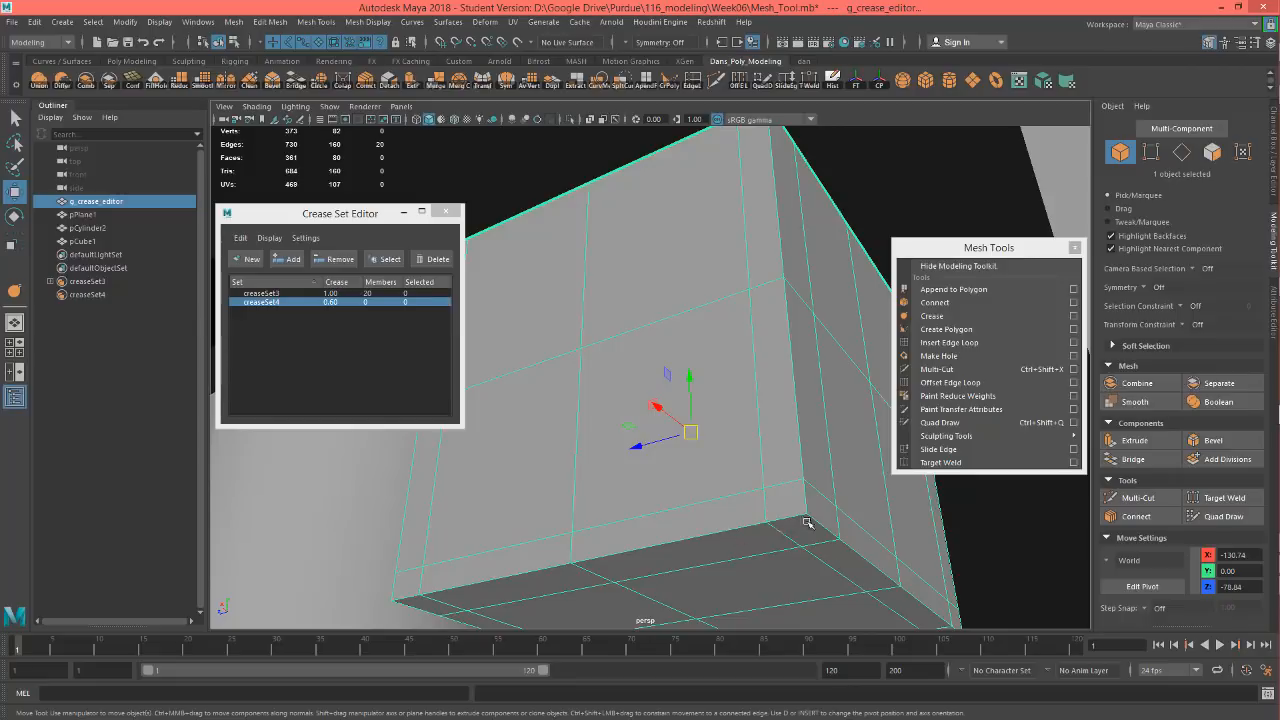
alt+drag(791, 524, 857, 286)
key(3)
click(824, 215)
alt+right_drag(857, 286, 631, 383)
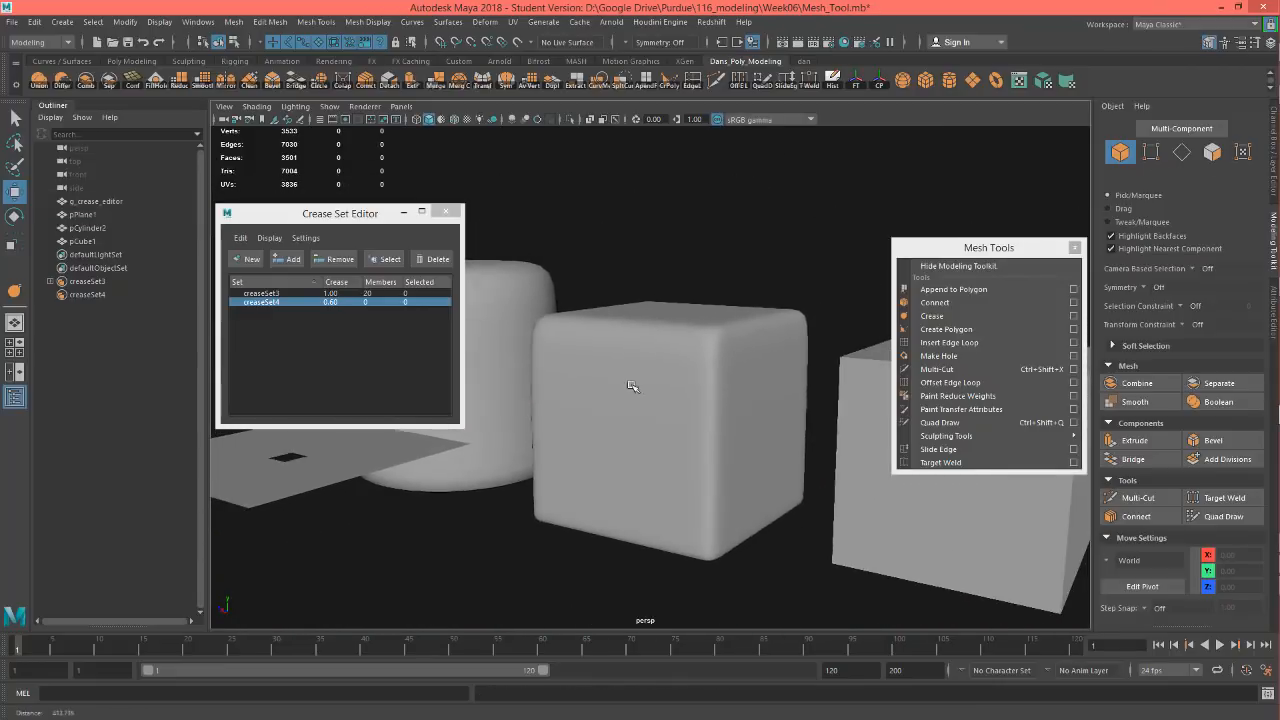
alt+drag(678, 382, 617, 441)
alt+drag(763, 431, 718, 384)
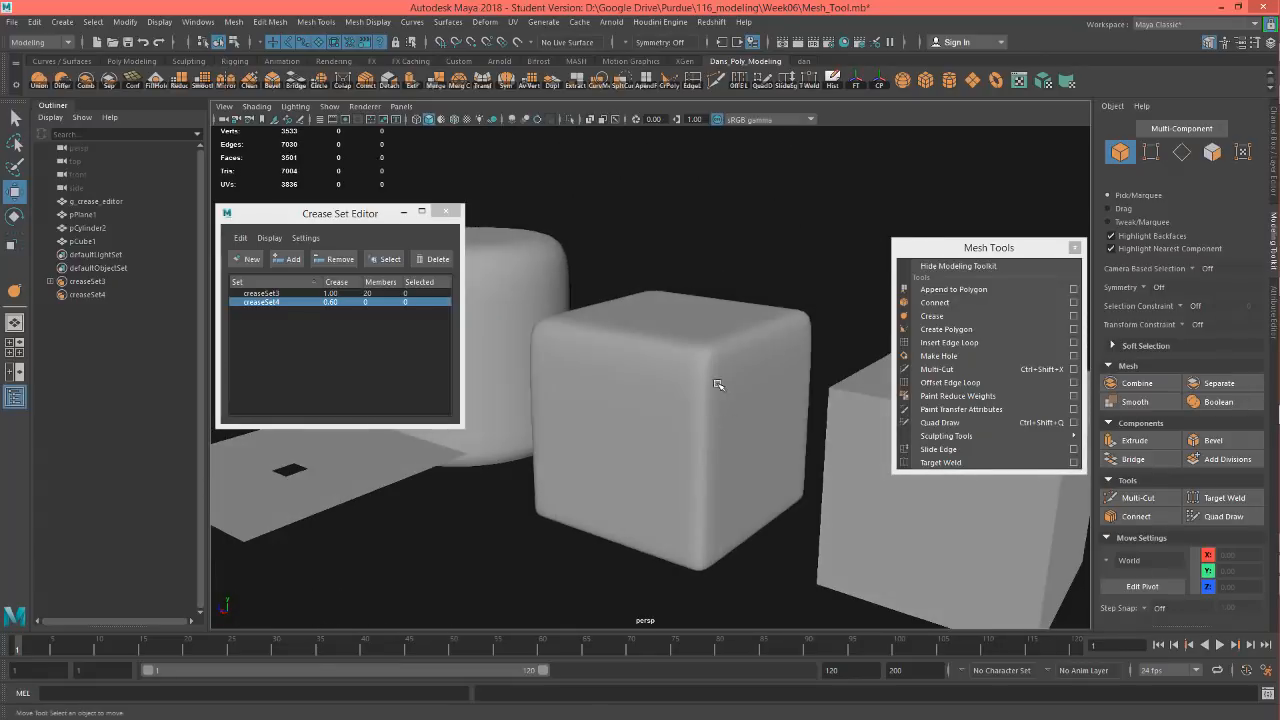
Select the two edge segments along the cube's front vertical corner and put them in a new crease set.
click(717, 381)
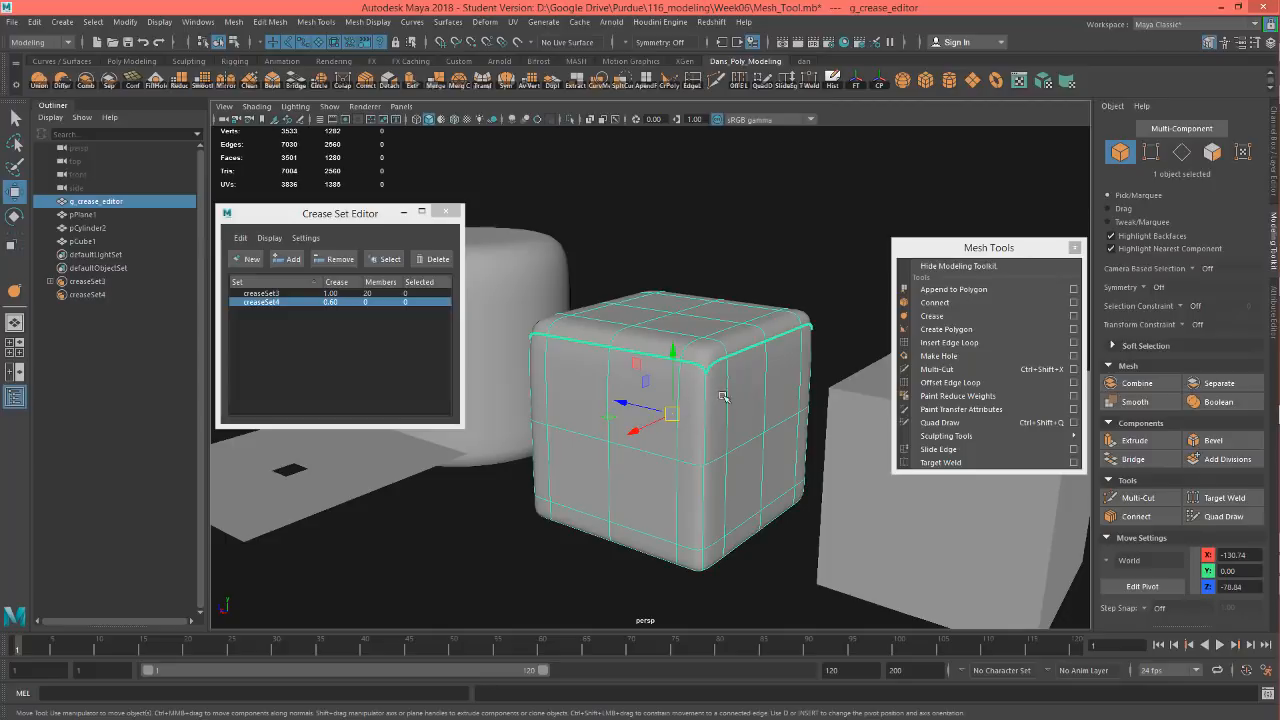
right_drag(716, 322, 720, 290)
click(704, 410)
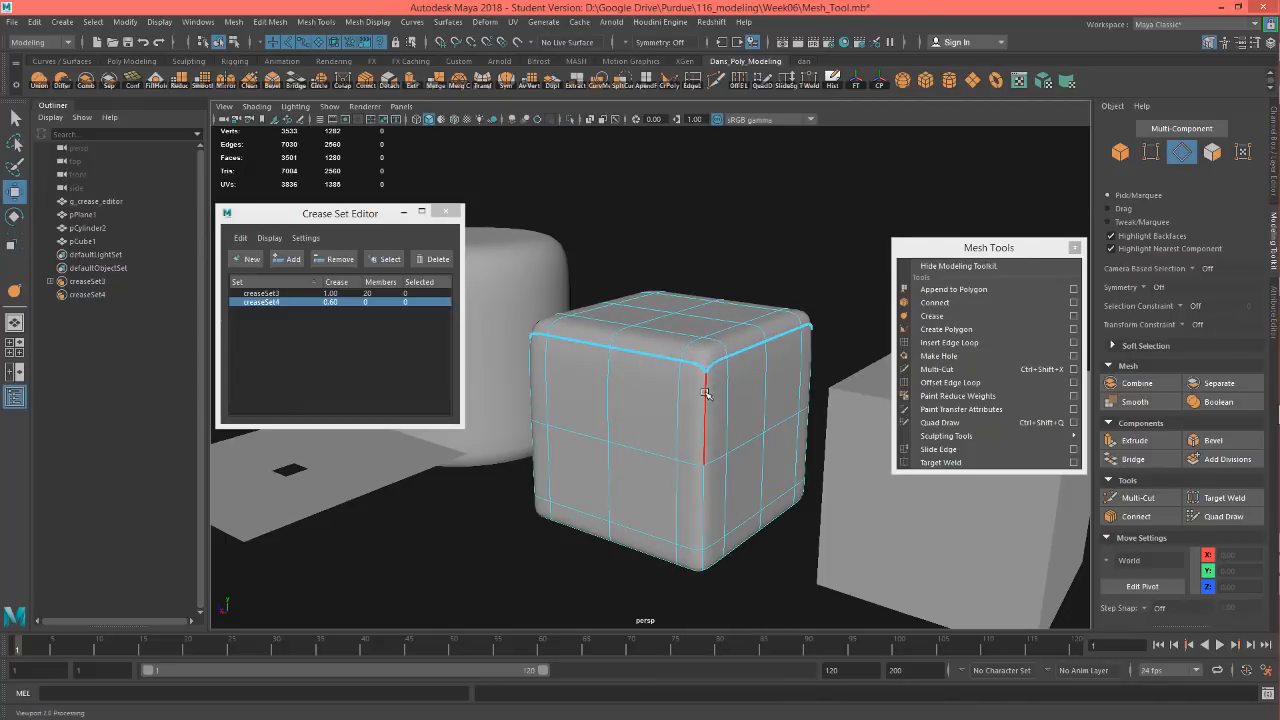
shift+click(699, 518)
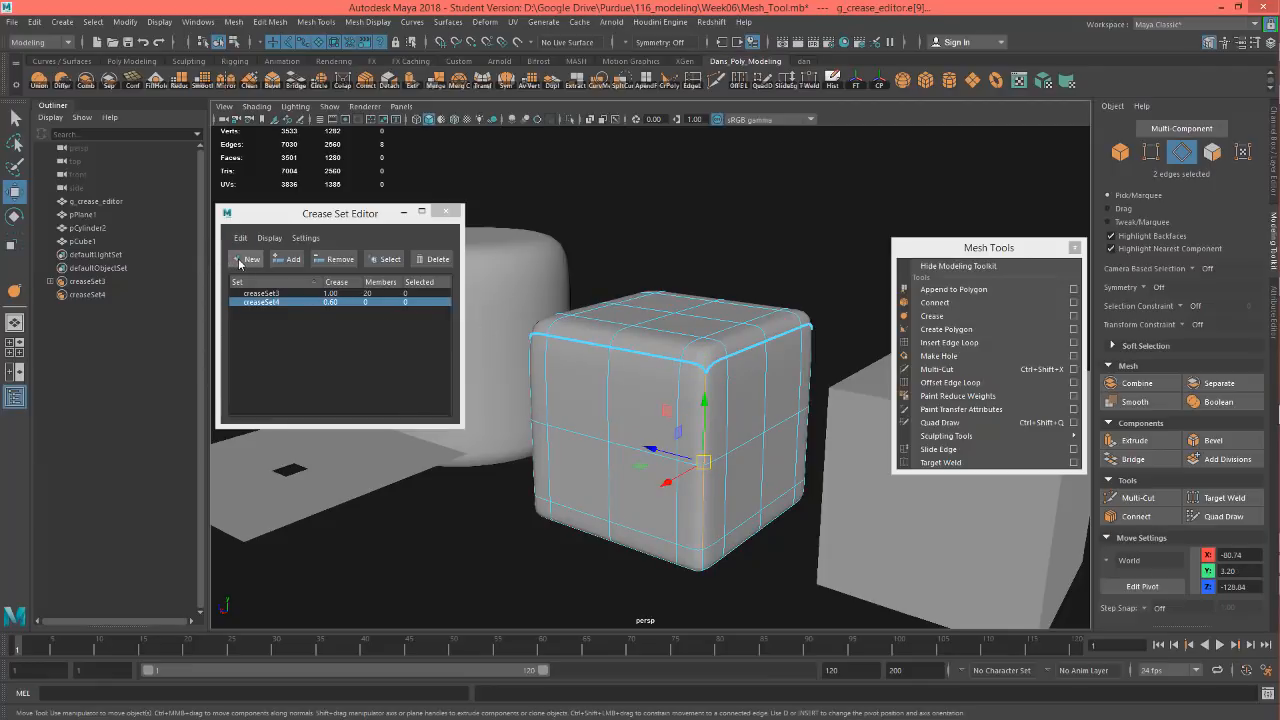
click(247, 259)
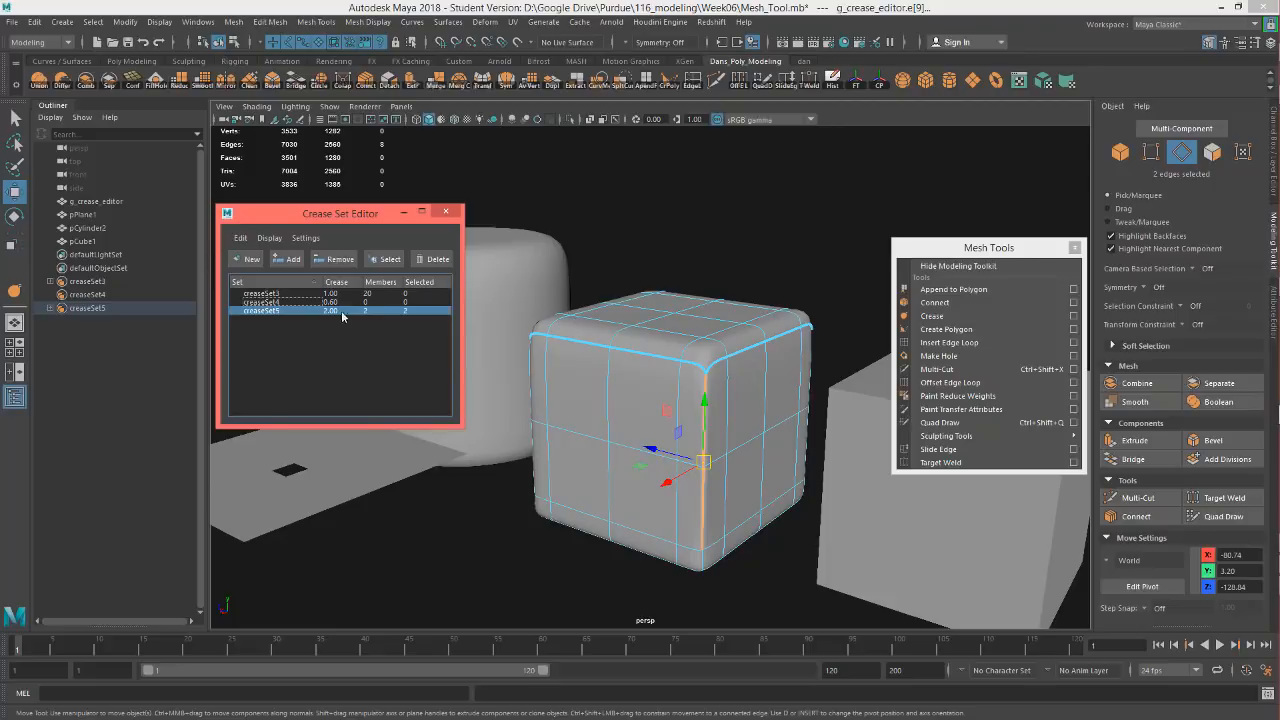
Set the new corner-edge crease set's crease to 0.10 and return the cube to object mode, deselected.
drag(338, 313, 213, 322)
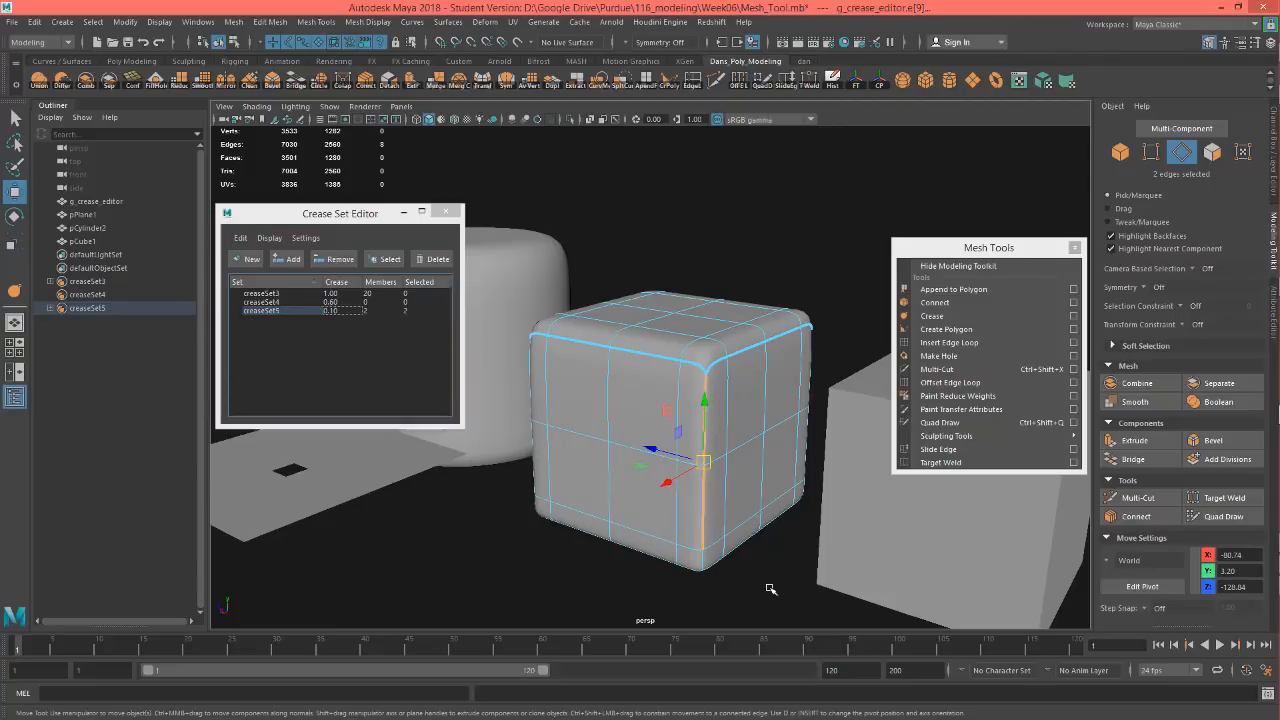
right_drag(716, 322, 793, 283)
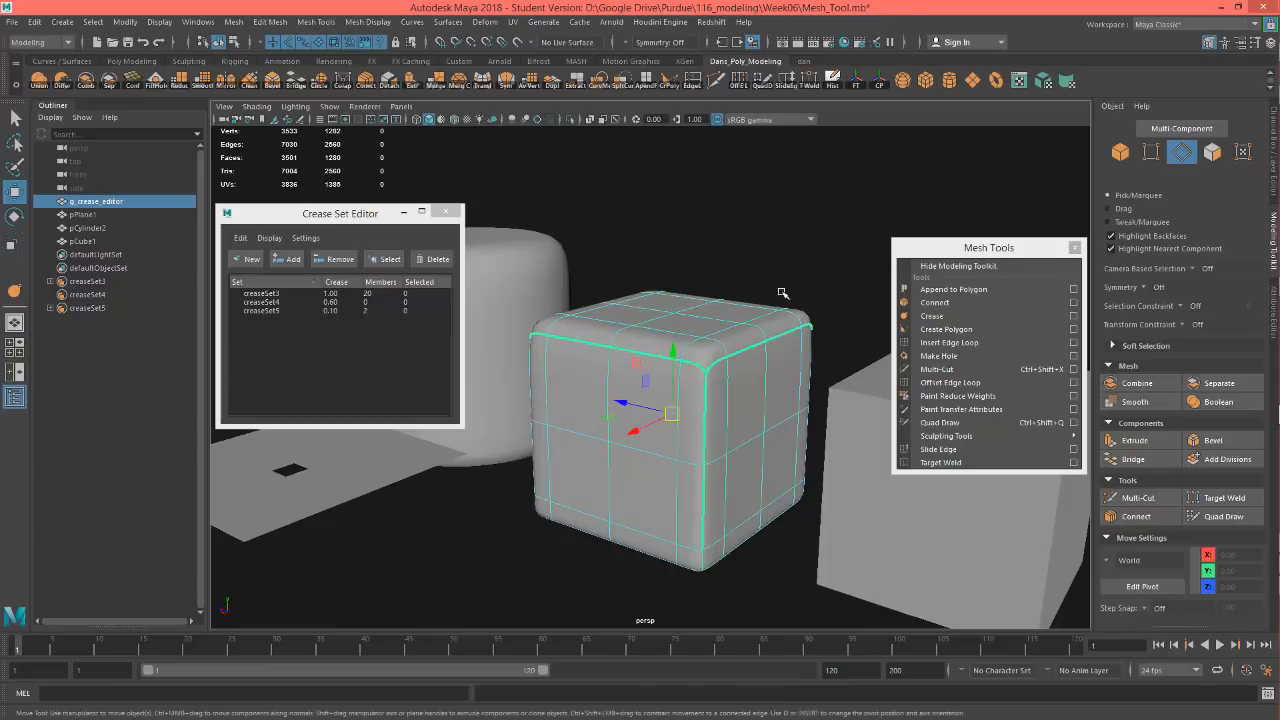
click(810, 344)
alt+drag(819, 400, 737, 381)
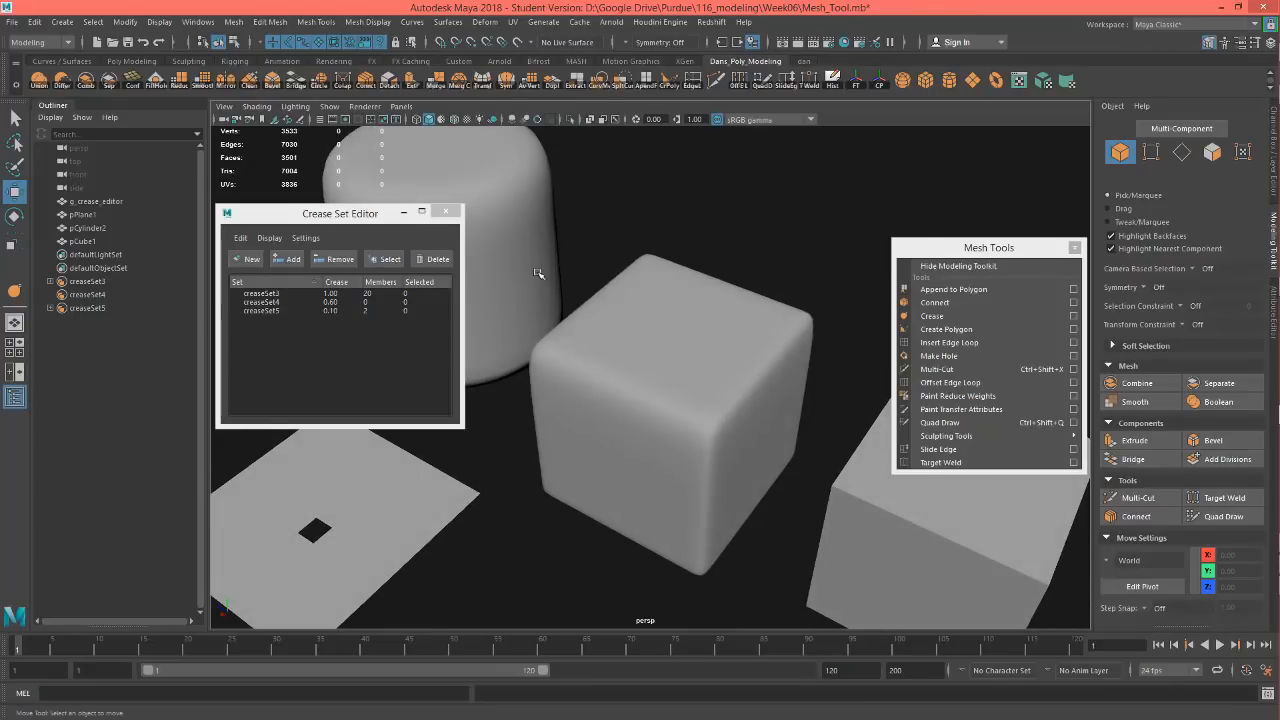
Inspect the softened cube corner from a wider view and close the Crease Set Editor.
drag(365, 214, 381, 154)
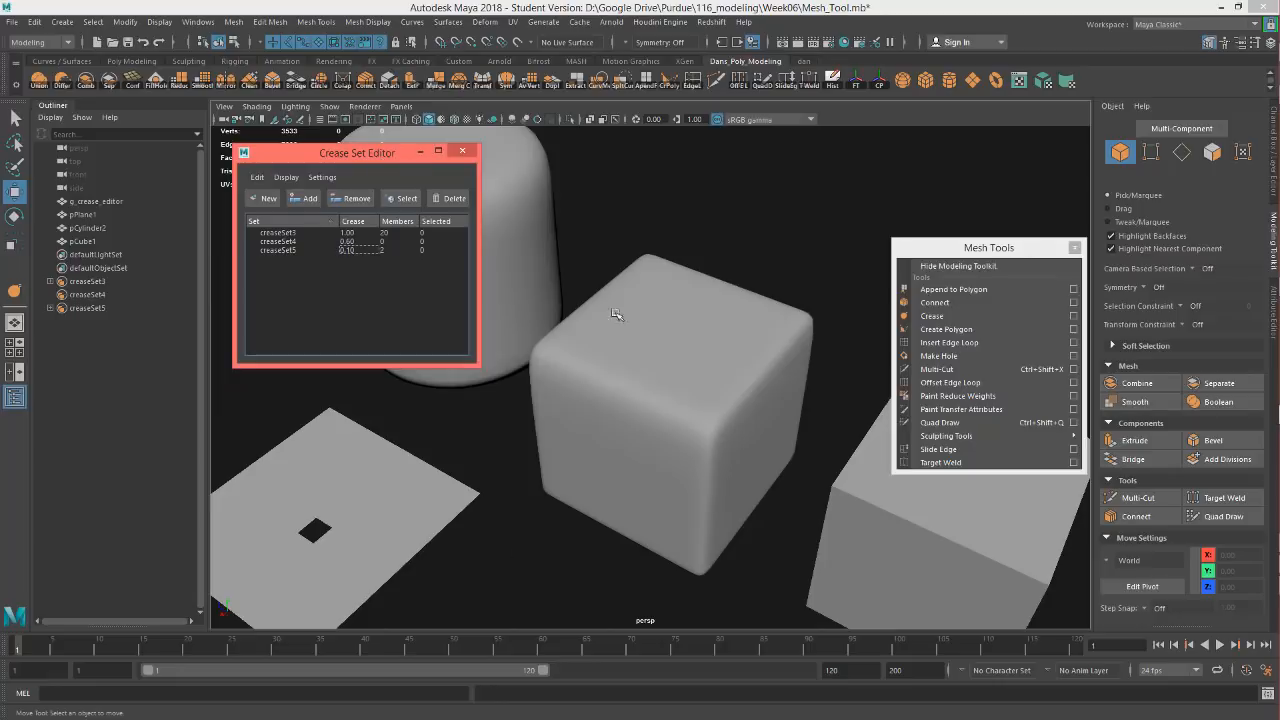
mouse_move(650, 403)
alt+mouse_down()
mouse_move(700, 405)
mouse_move(629, 374)
mouse_move(611, 443)
mouse_move(665, 422)
alt+mouse_up()
click(665, 422)
scroll(662, 430, down, 4)
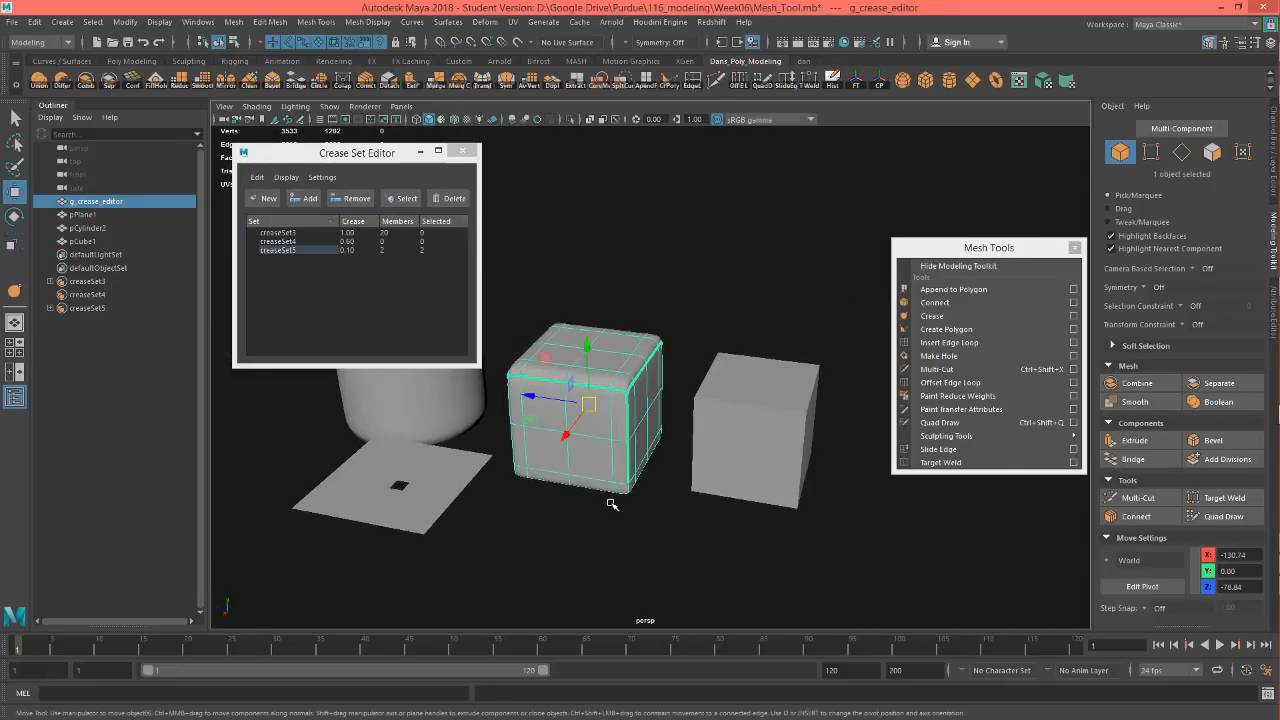
alt+drag(577, 494, 590, 522)
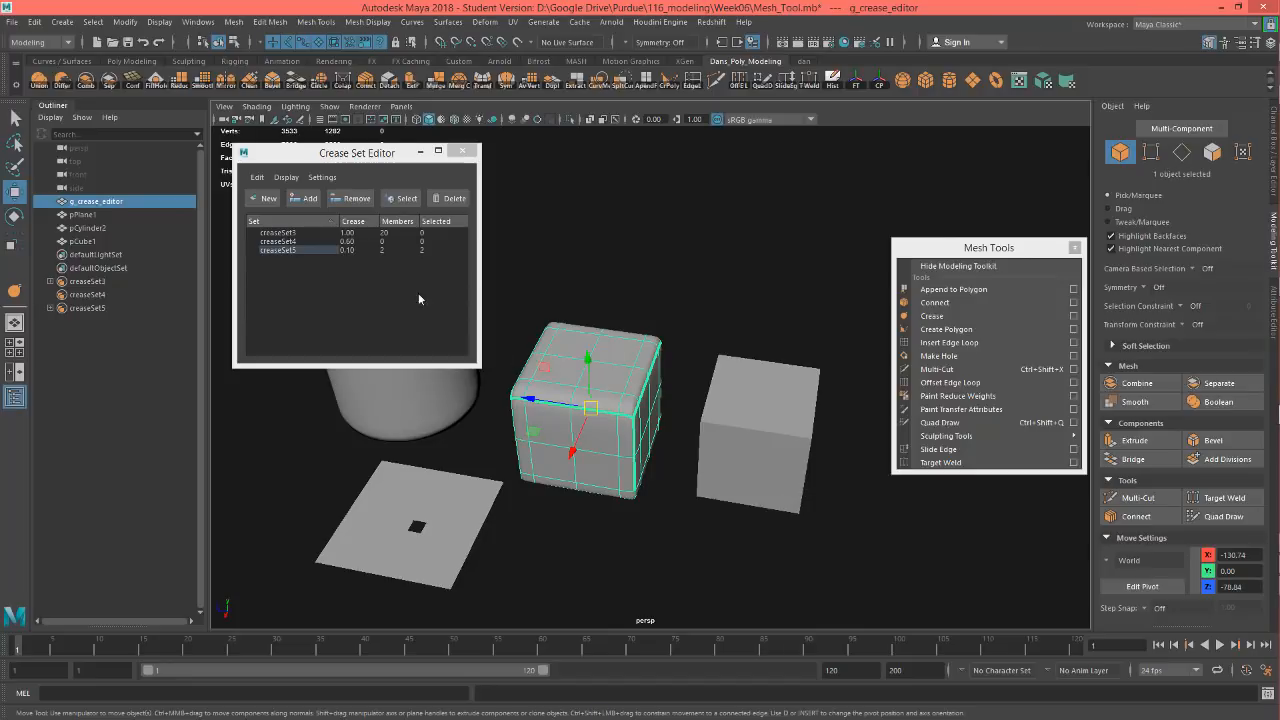
click(462, 151)
Create an eleven-vertex polygon with a notch on the ground in front of pCube1 using the Create Polygon tool.
click(797, 453)
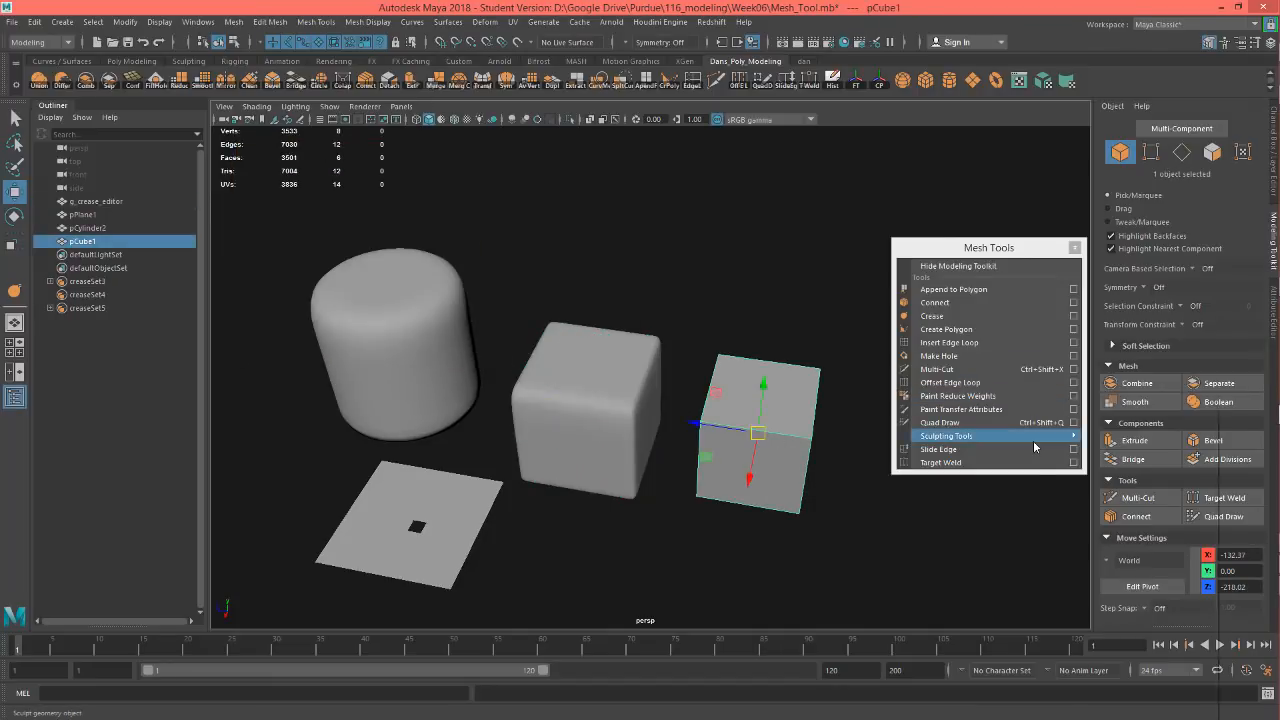
click(935, 330)
alt+drag(843, 557, 723, 362)
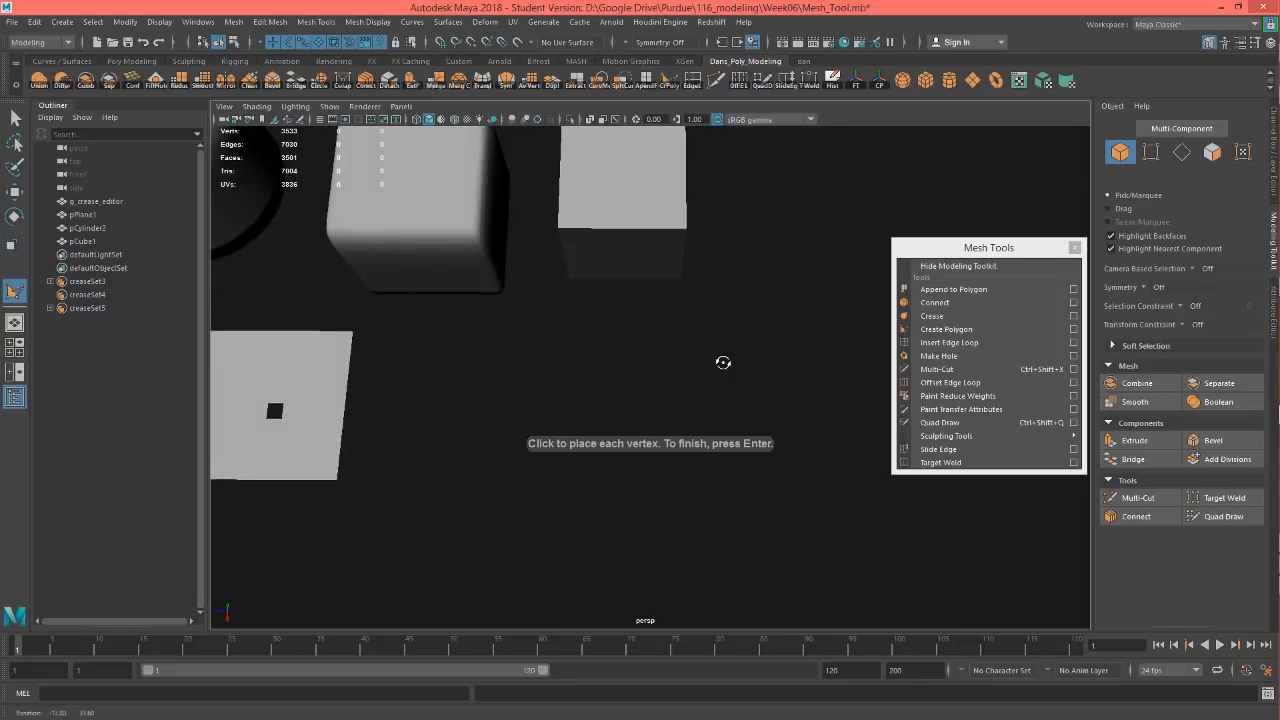
click(539, 389)
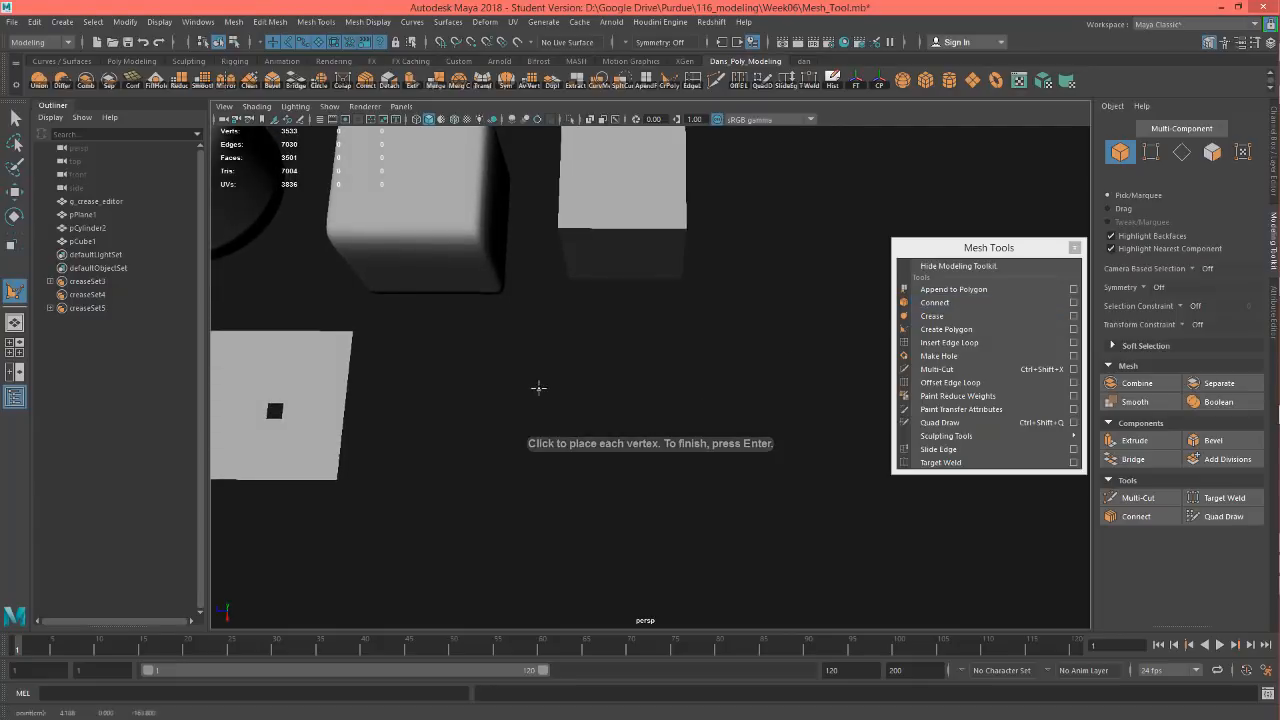
click(534, 440)
click(589, 466)
click(651, 457)
click(720, 401)
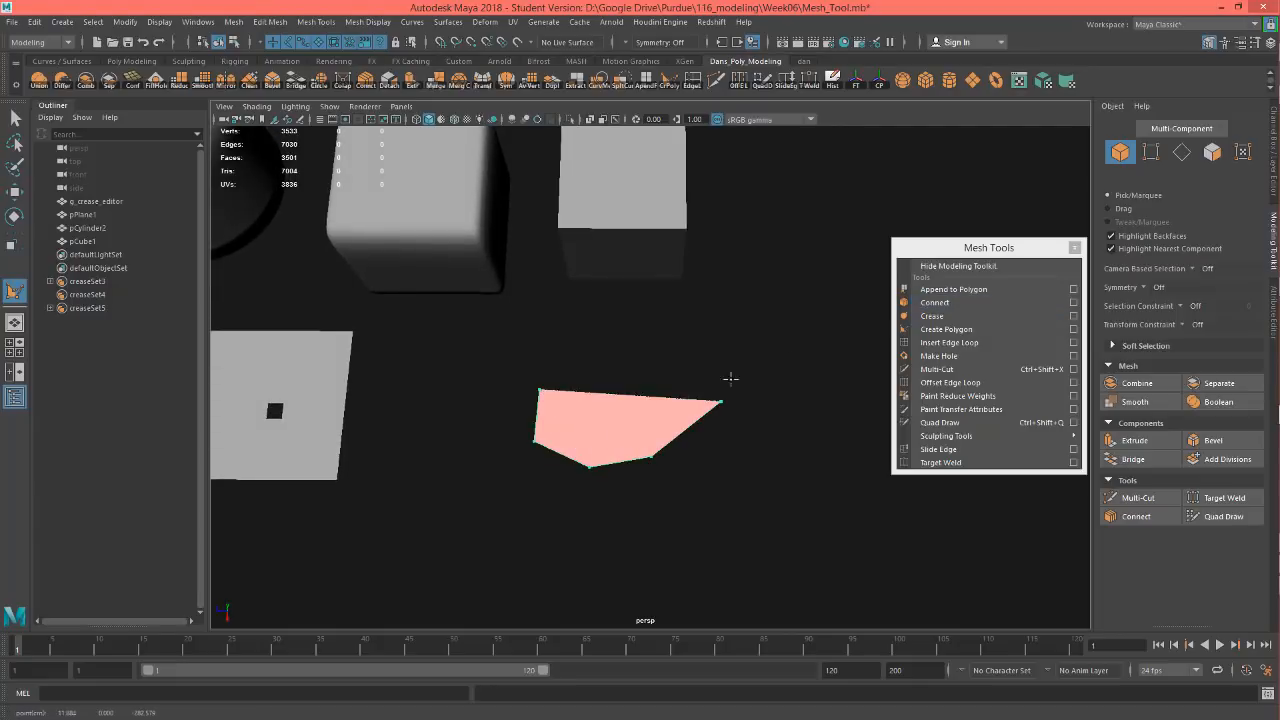
click(716, 346)
click(679, 318)
click(601, 299)
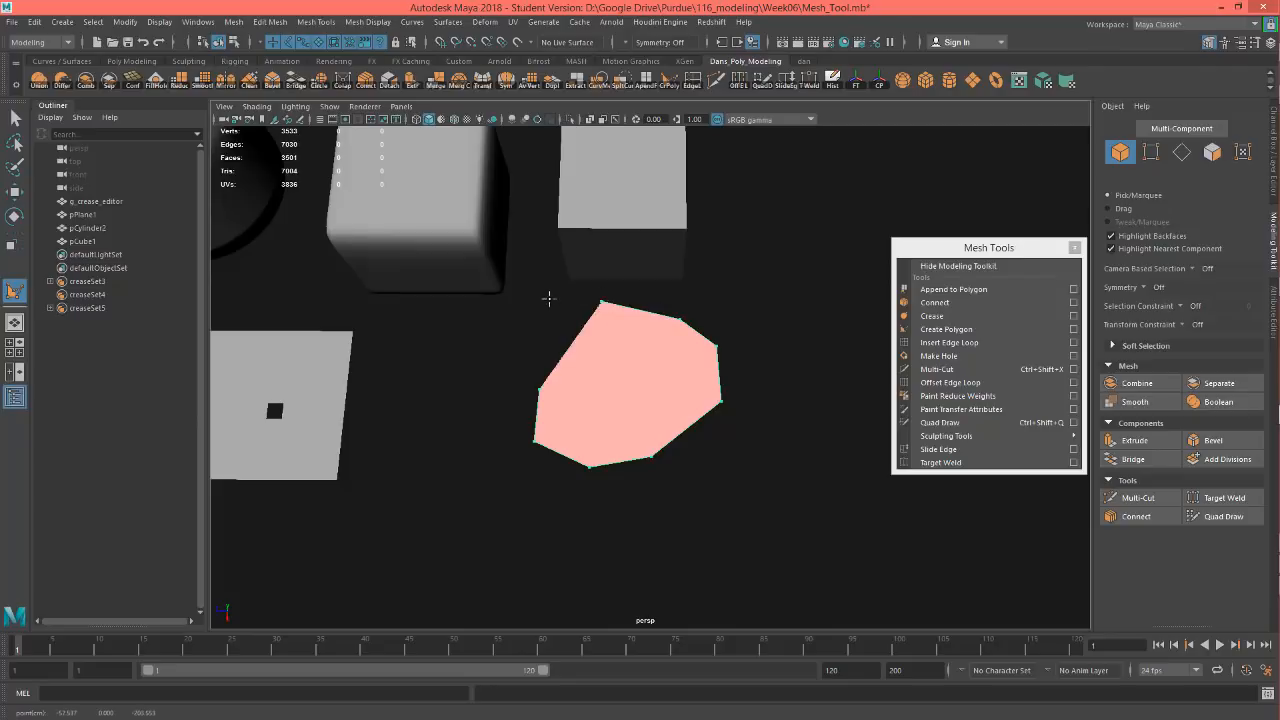
click(549, 300)
click(589, 354)
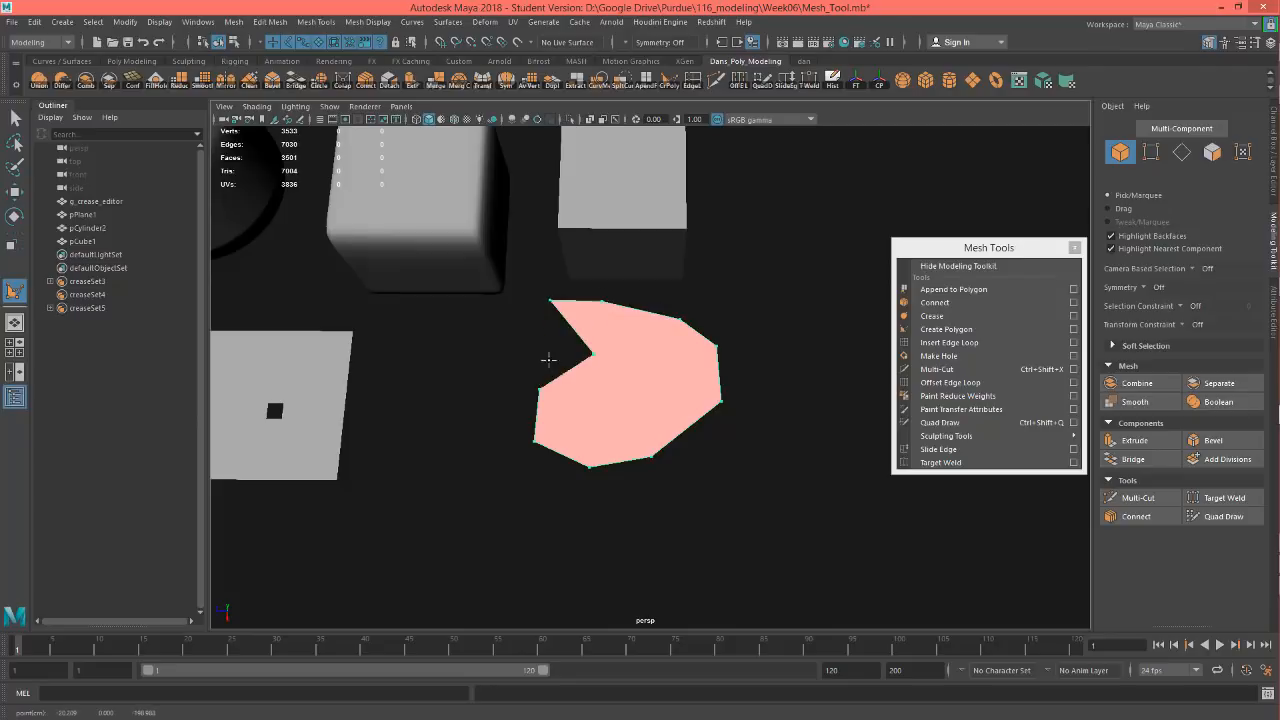
click(545, 356)
alt+drag(697, 413, 755, 335)
key(Return)
key(w)
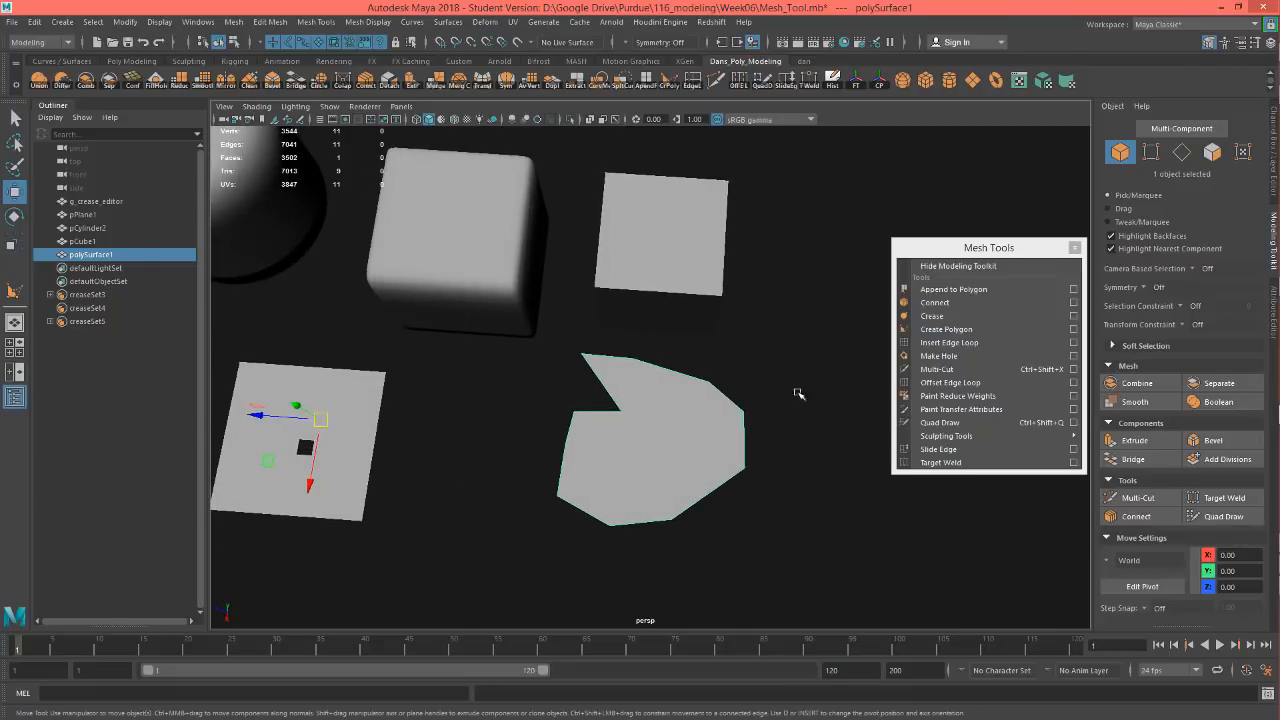
alt+drag(676, 476, 692, 440)
alt+middle_drag(692, 438, 657, 494)
scroll(664, 476, down, 4)
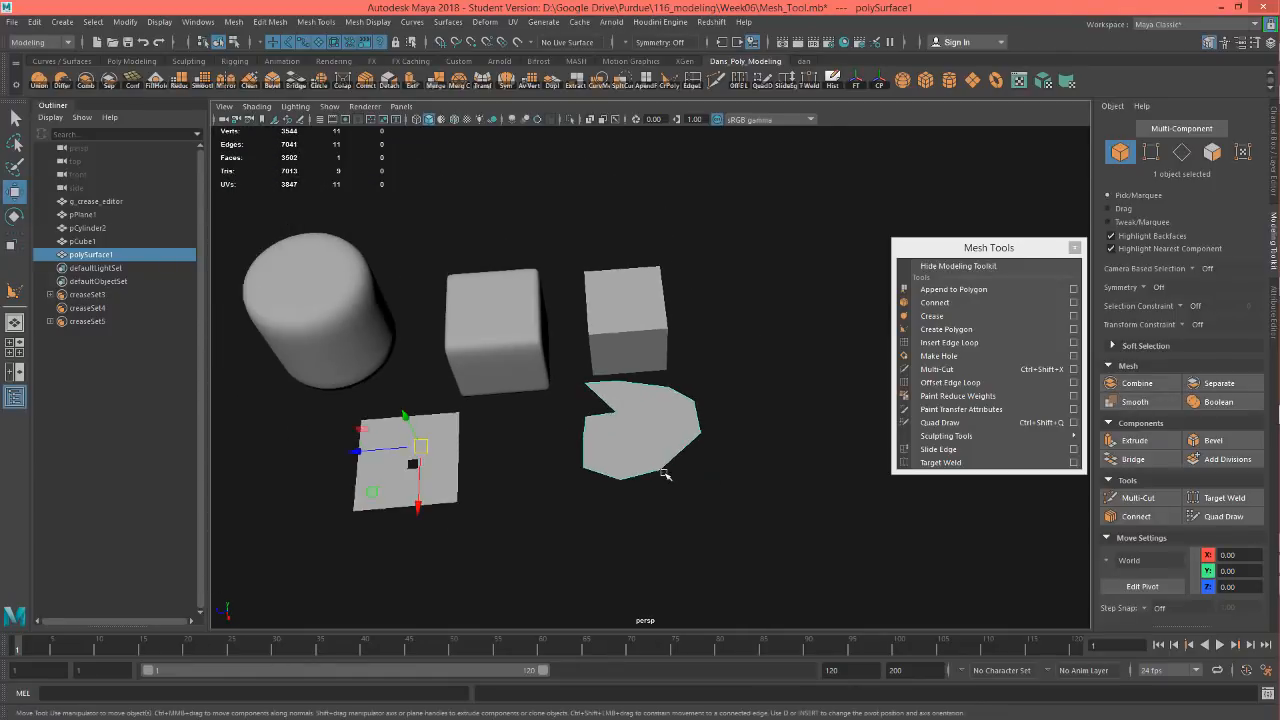
click(939, 356)
alt+drag(600, 523, 663, 421)
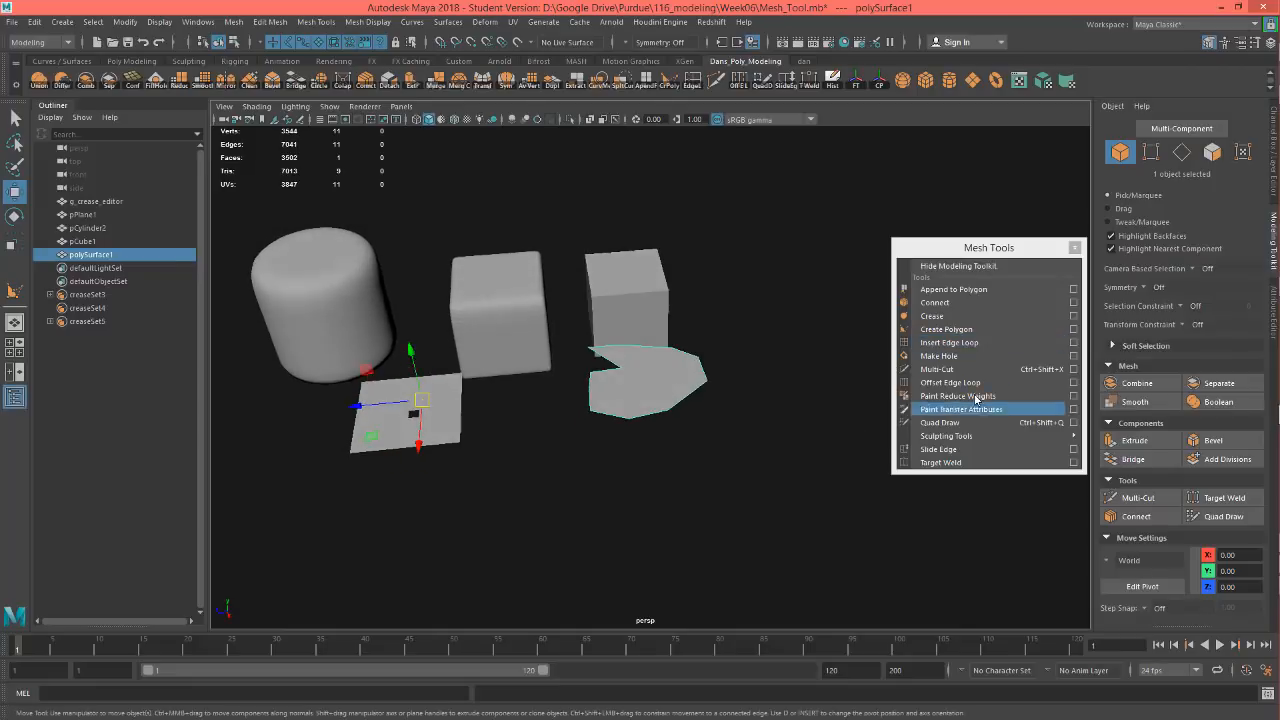
click(941, 344)
key(w)
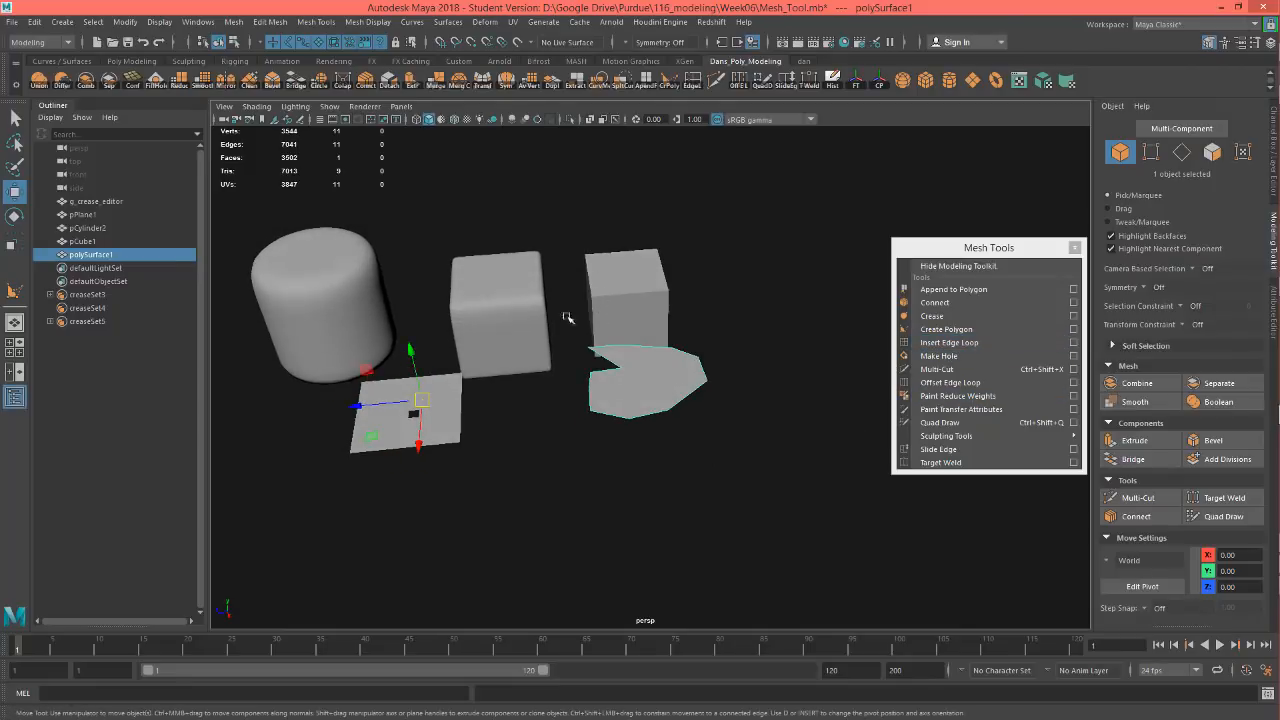
Create a polygon torus, scale it uniformly to about 49, and move it about 169 along X in front of the plane.
alt+middle_drag(545, 474, 585, 479)
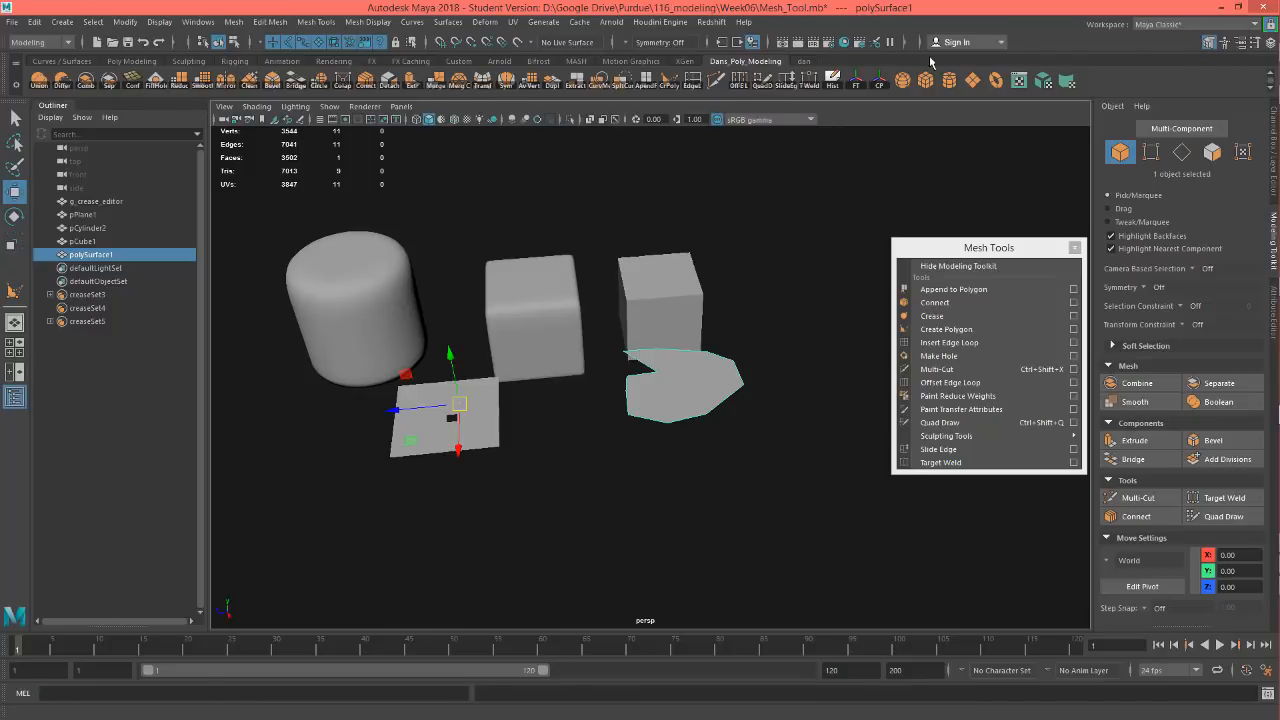
click(996, 80)
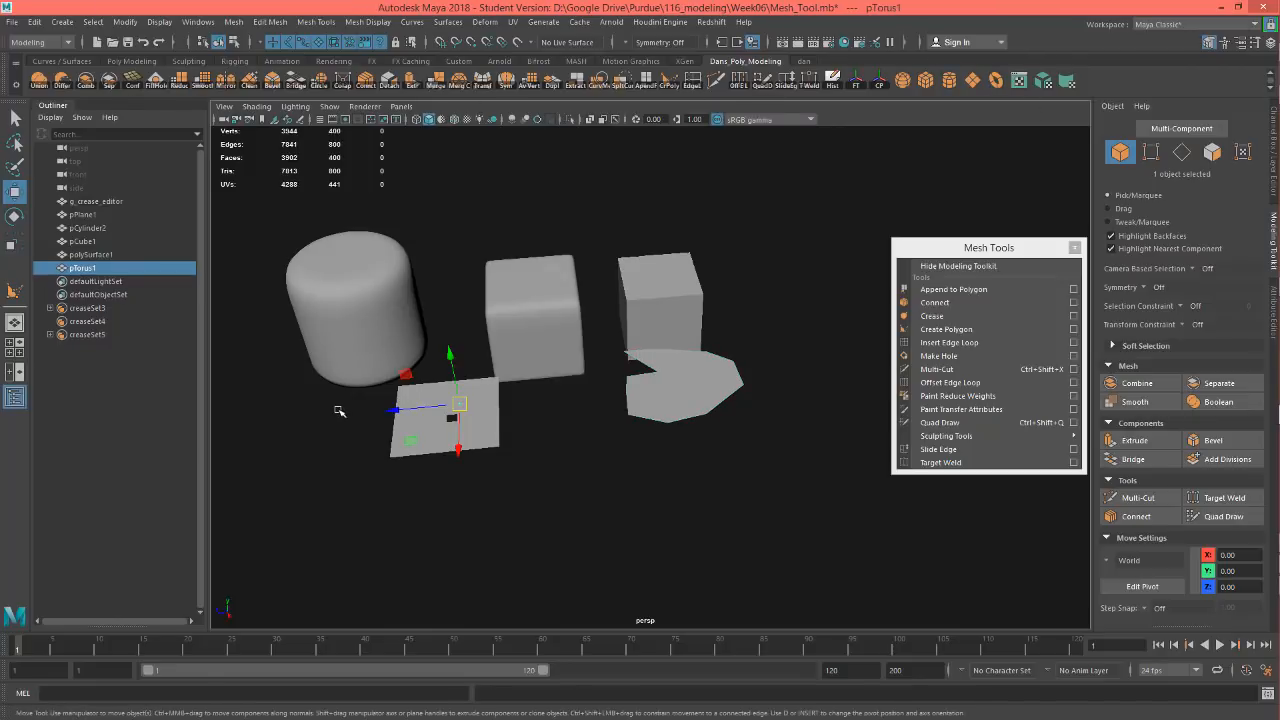
key(r)
drag(458, 404, 566, 345)
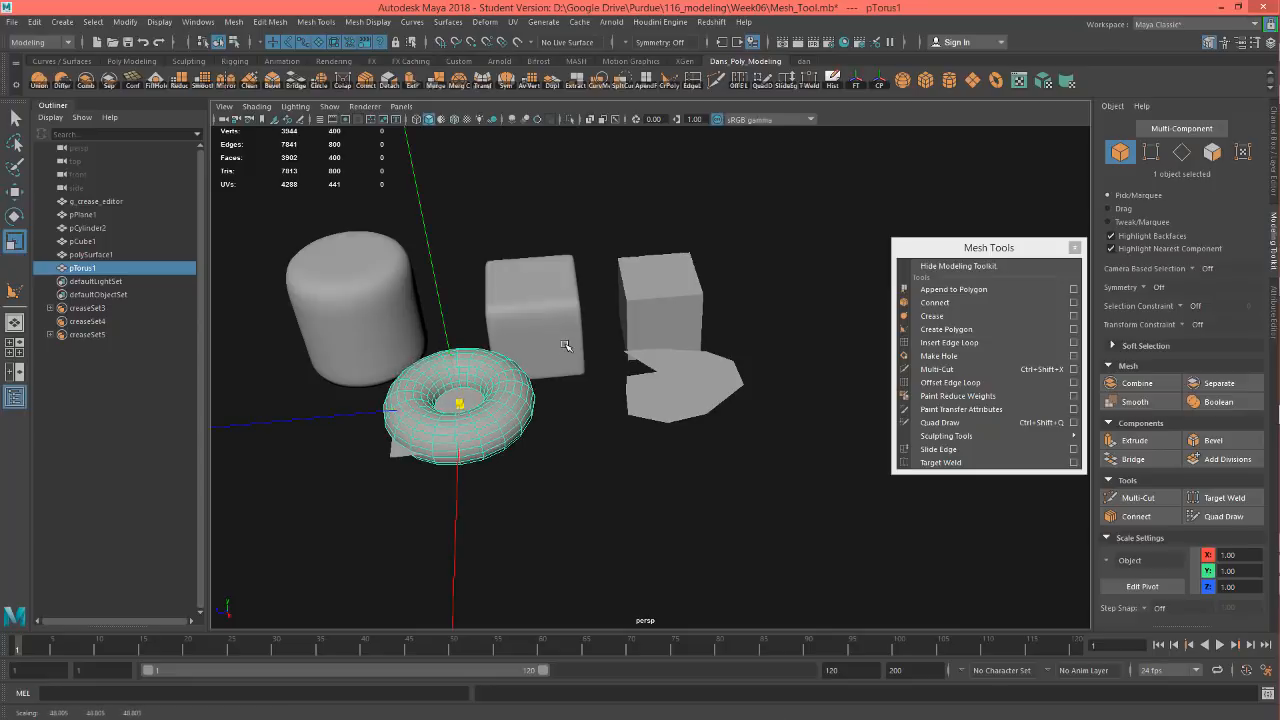
key(w)
drag(460, 455, 490, 605)
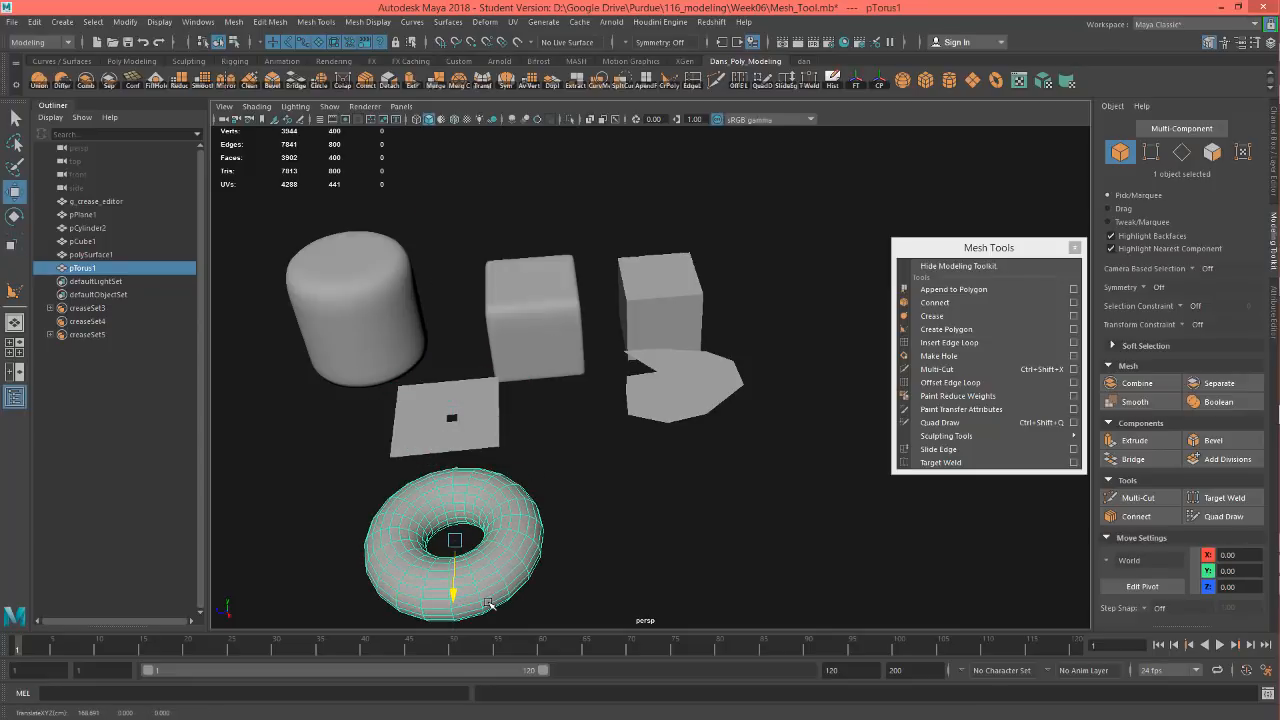
Set the torus's Subdivisions Axis to 6 and frame it from above.
click(1273, 165)
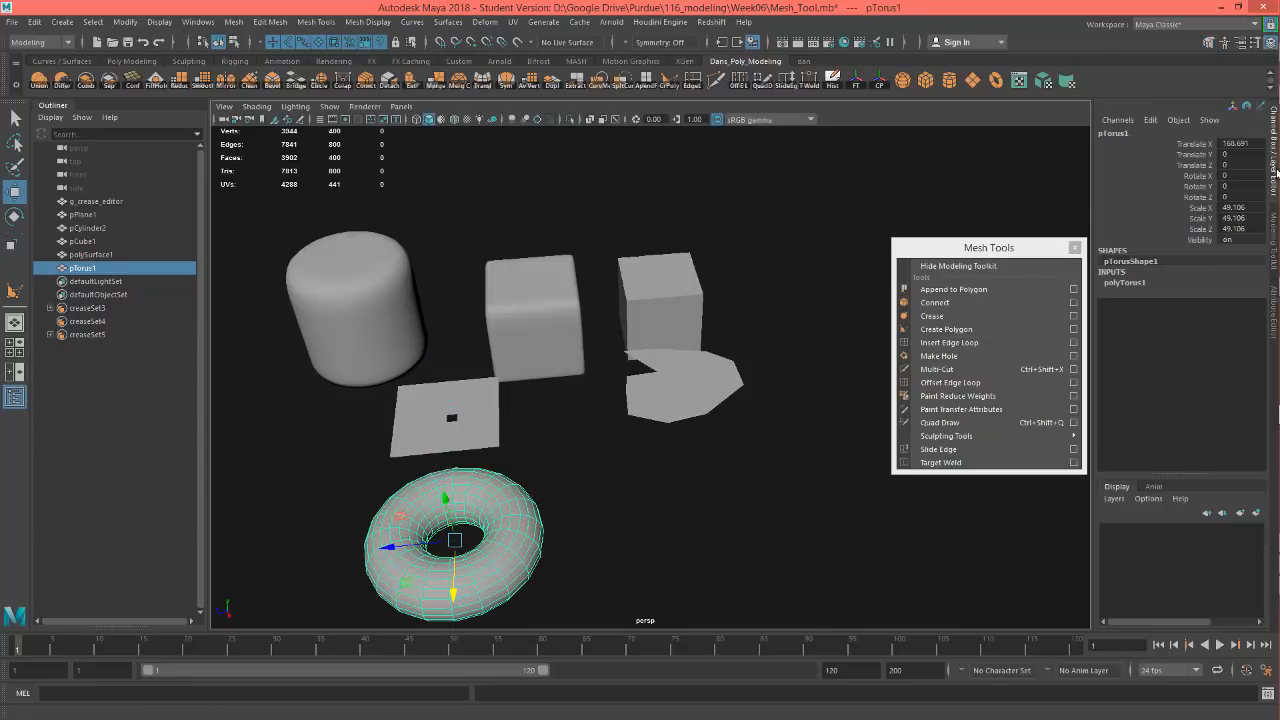
click(1124, 283)
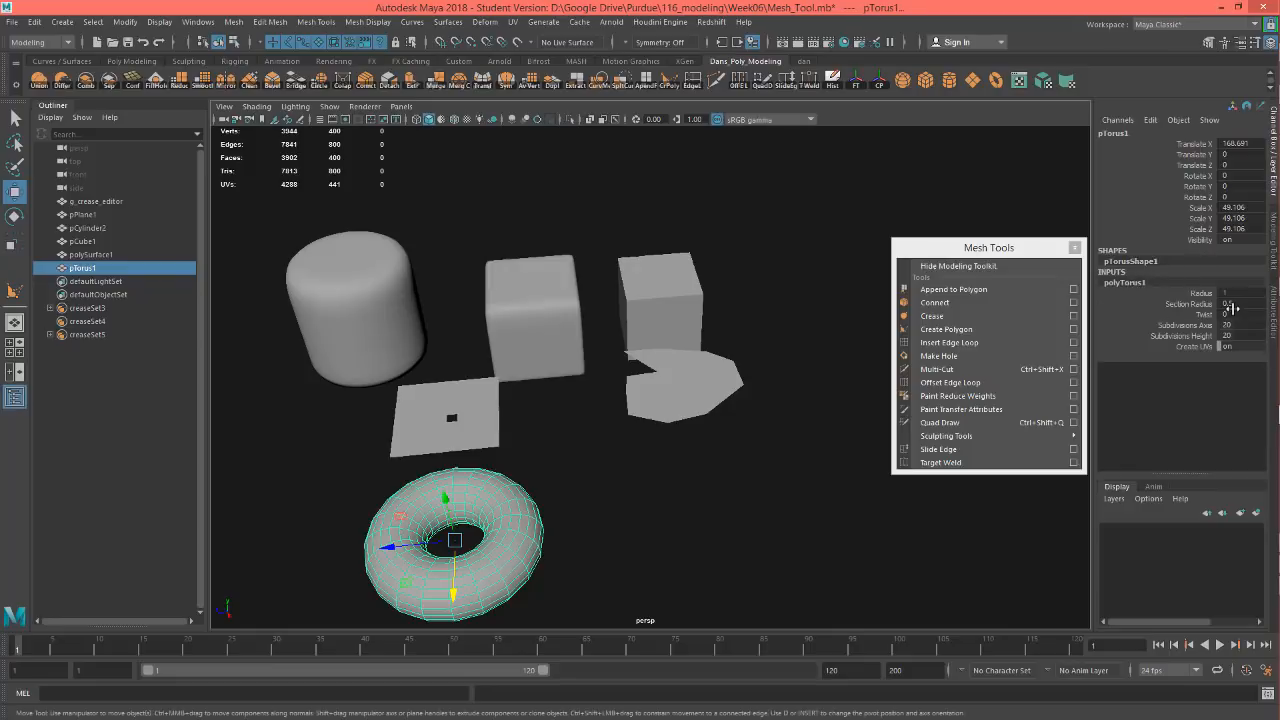
double_click(1236, 325)
key(Return)
alt+middle_drag(551, 531, 554, 446)
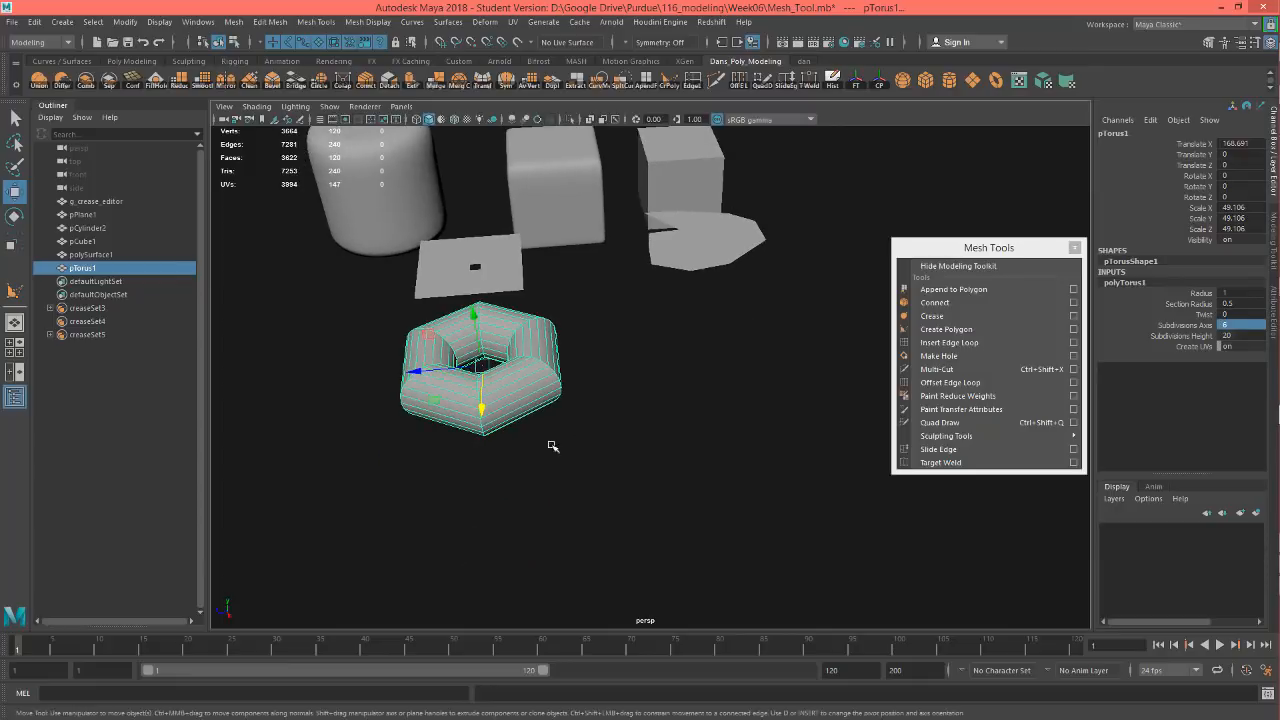
alt+right_drag(554, 446, 673, 461)
alt+middle_drag(380, 462, 723, 466)
alt+right_drag(723, 466, 629, 457)
alt+drag(629, 410, 620, 483)
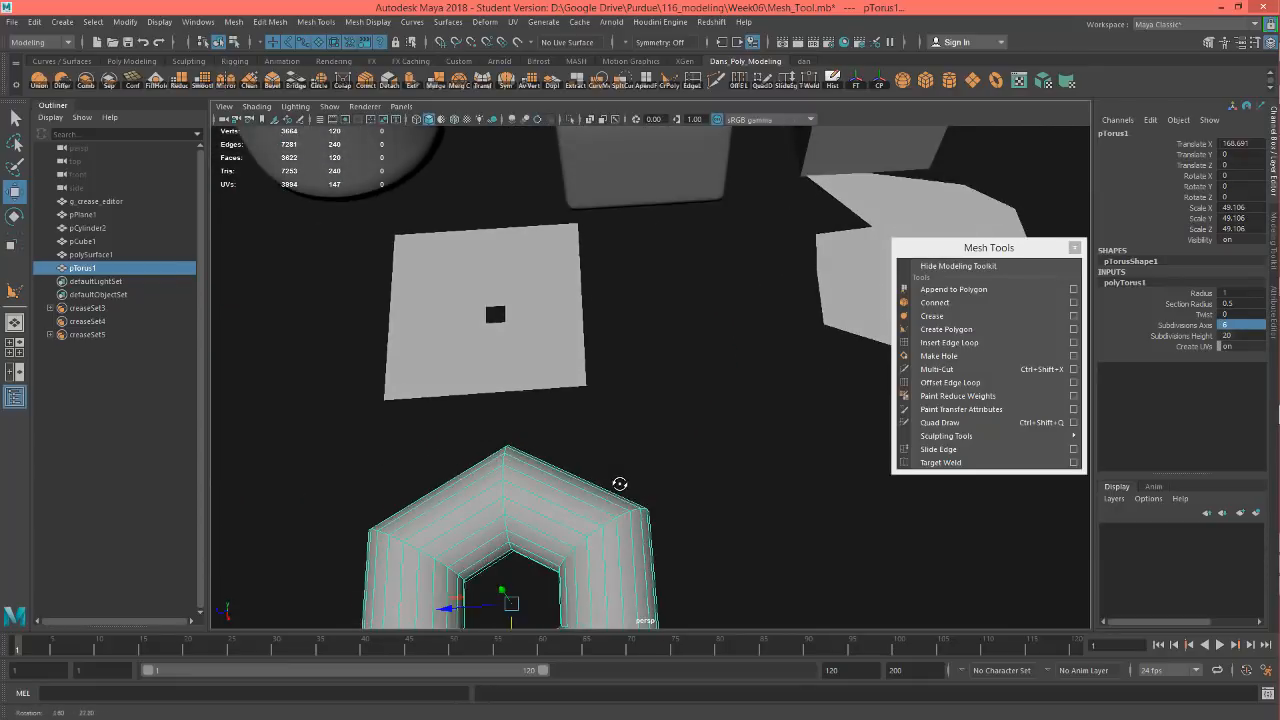
key(f)
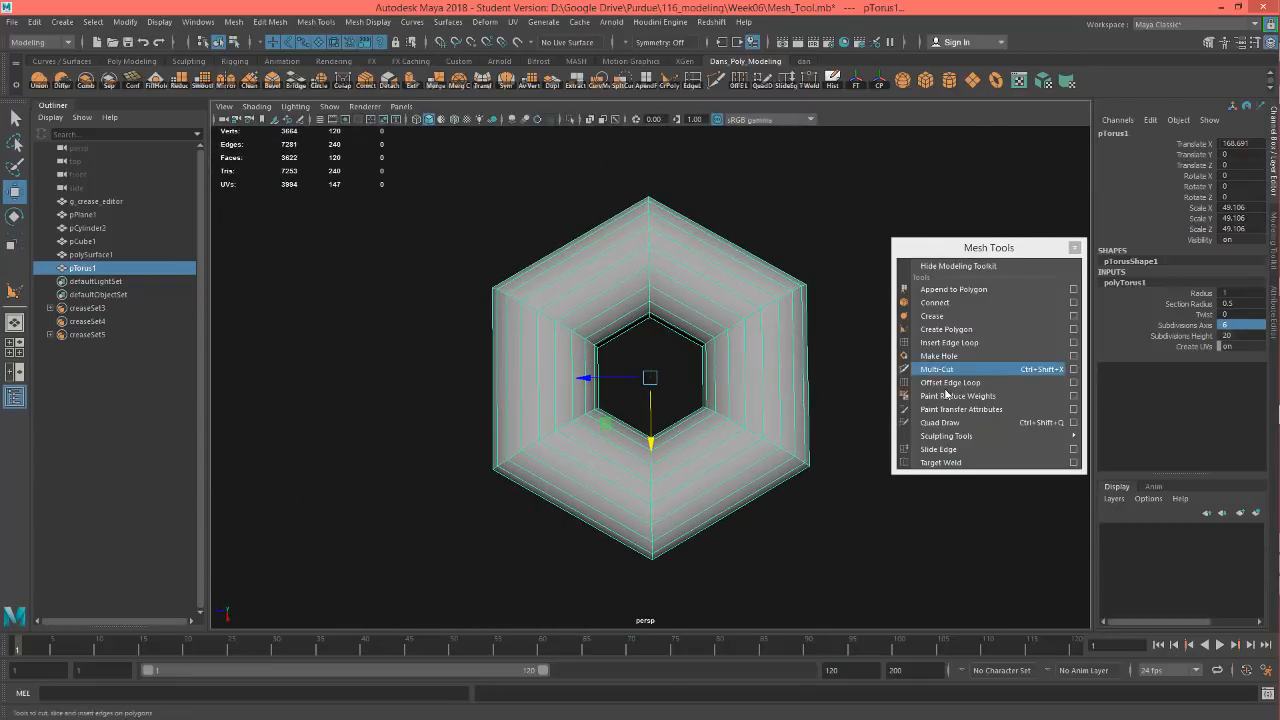
Insert an edge loop on each side of one torus corner with the Insert Edge Loop tool set to relative distance from edge.
click(1066, 345)
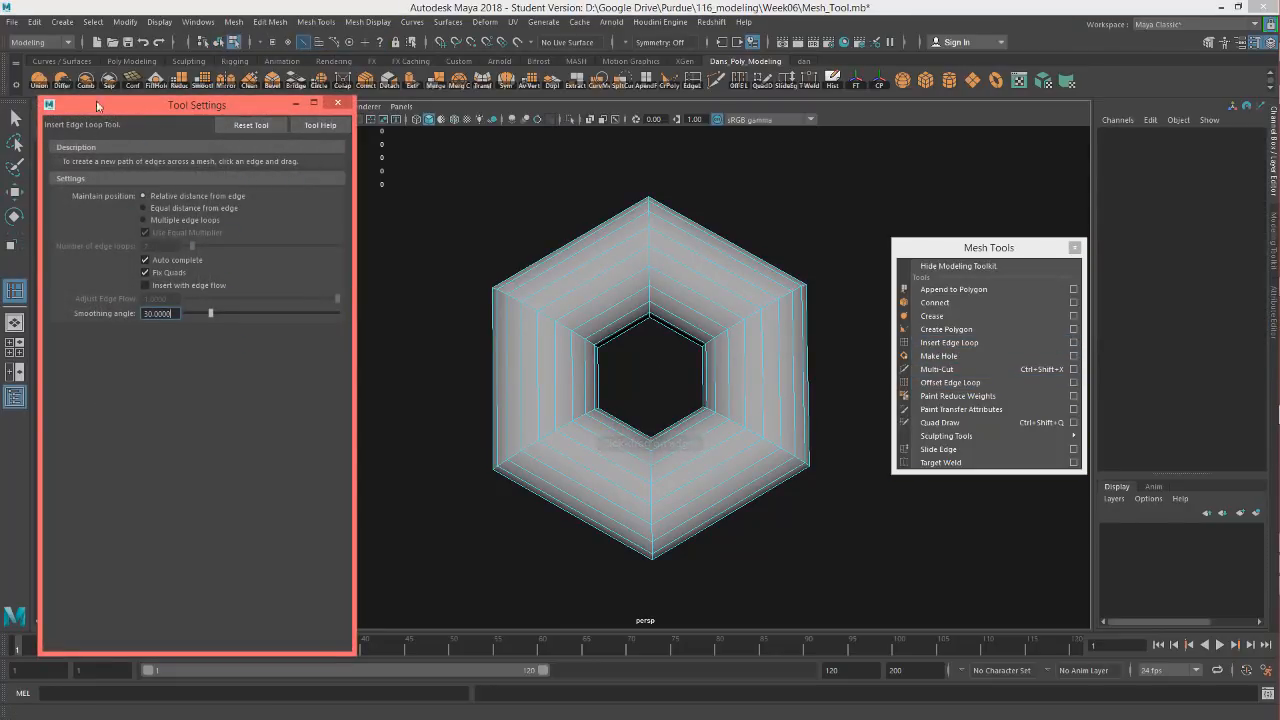
alt+middle_drag(672, 342, 649, 422)
alt+right_drag(650, 424, 746, 363)
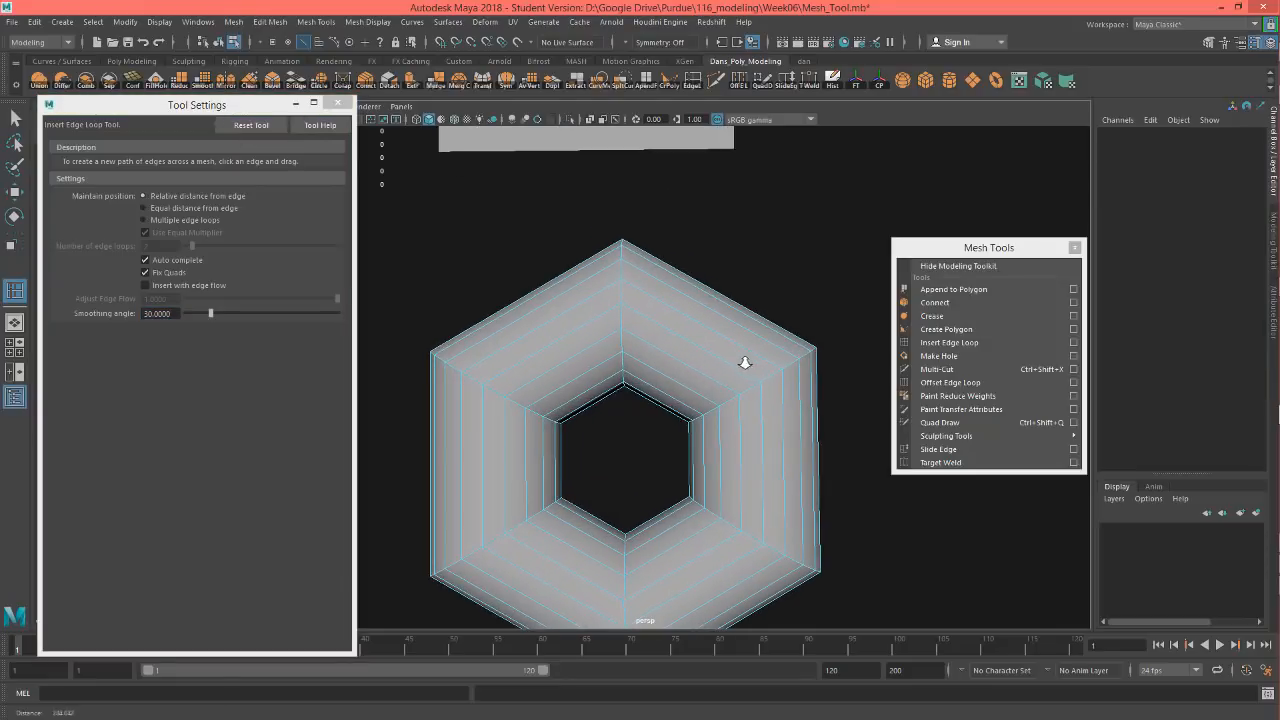
alt+drag(598, 408, 598, 390)
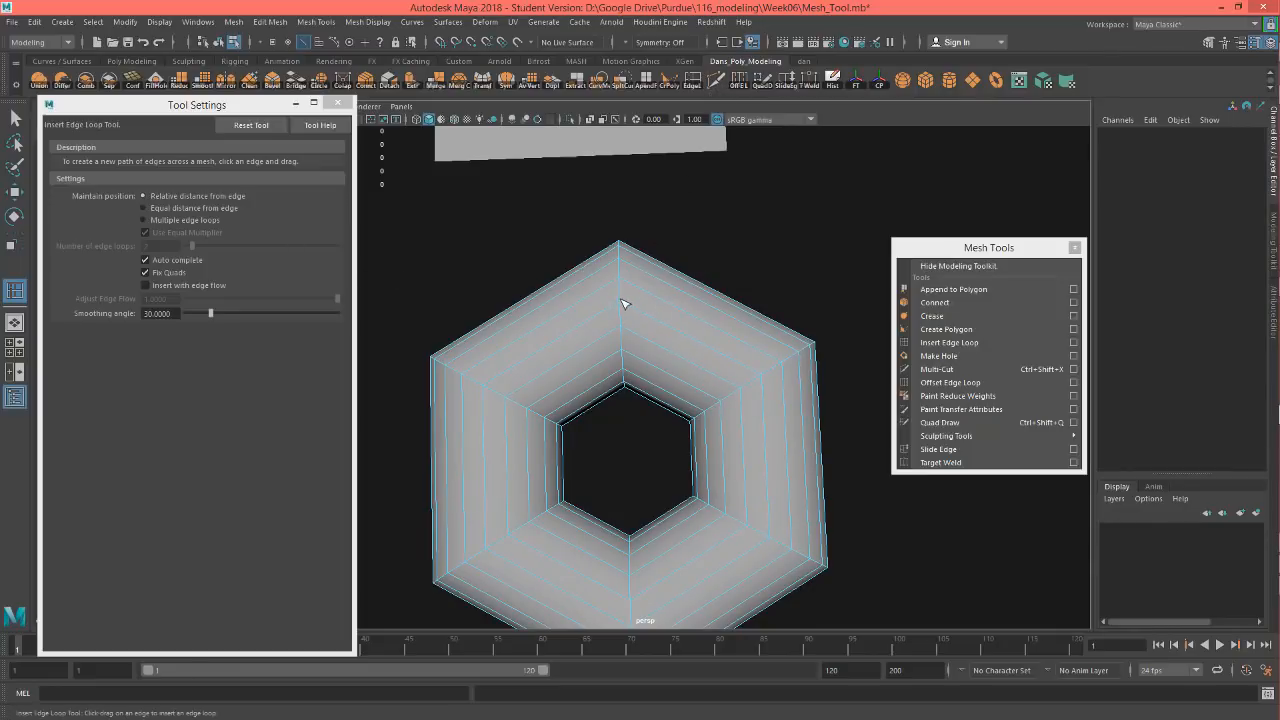
drag(613, 289, 634, 289)
scroll(603, 263, up, 8)
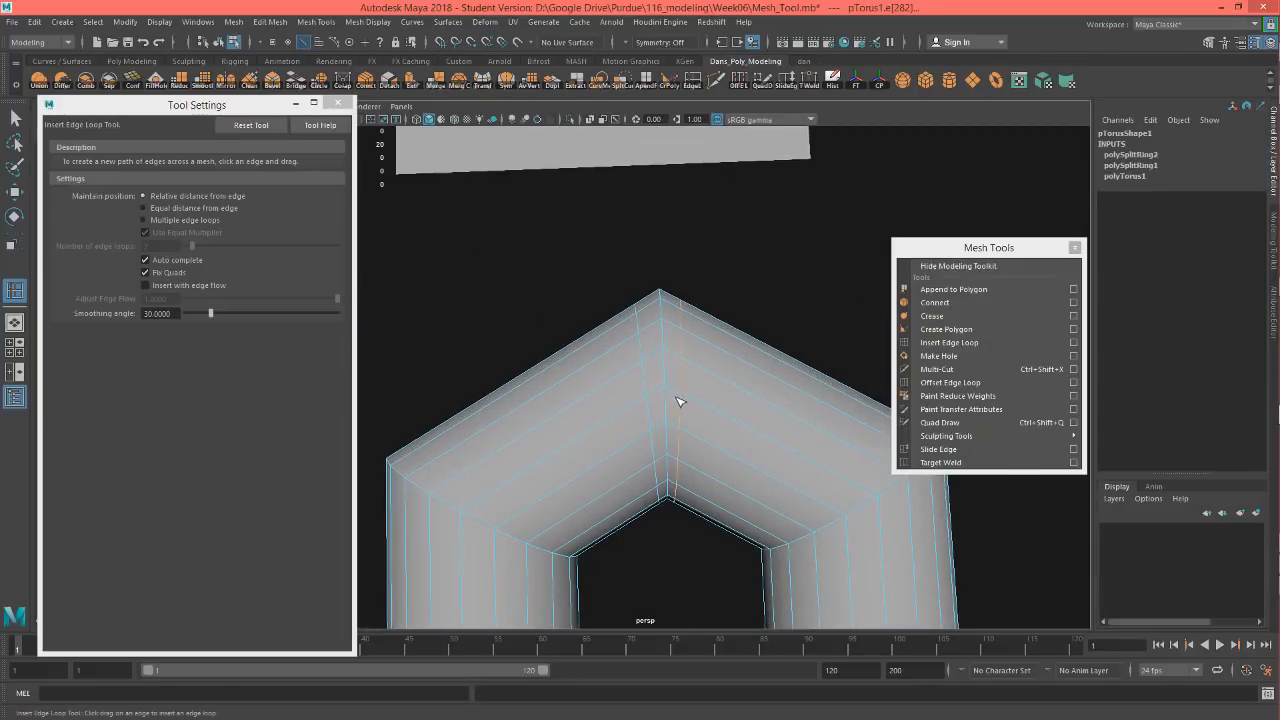
Set Insert Edge Loop to equal distance from edge and insert a loop on each side of another torus corner.
scroll(679, 359, down, 5)
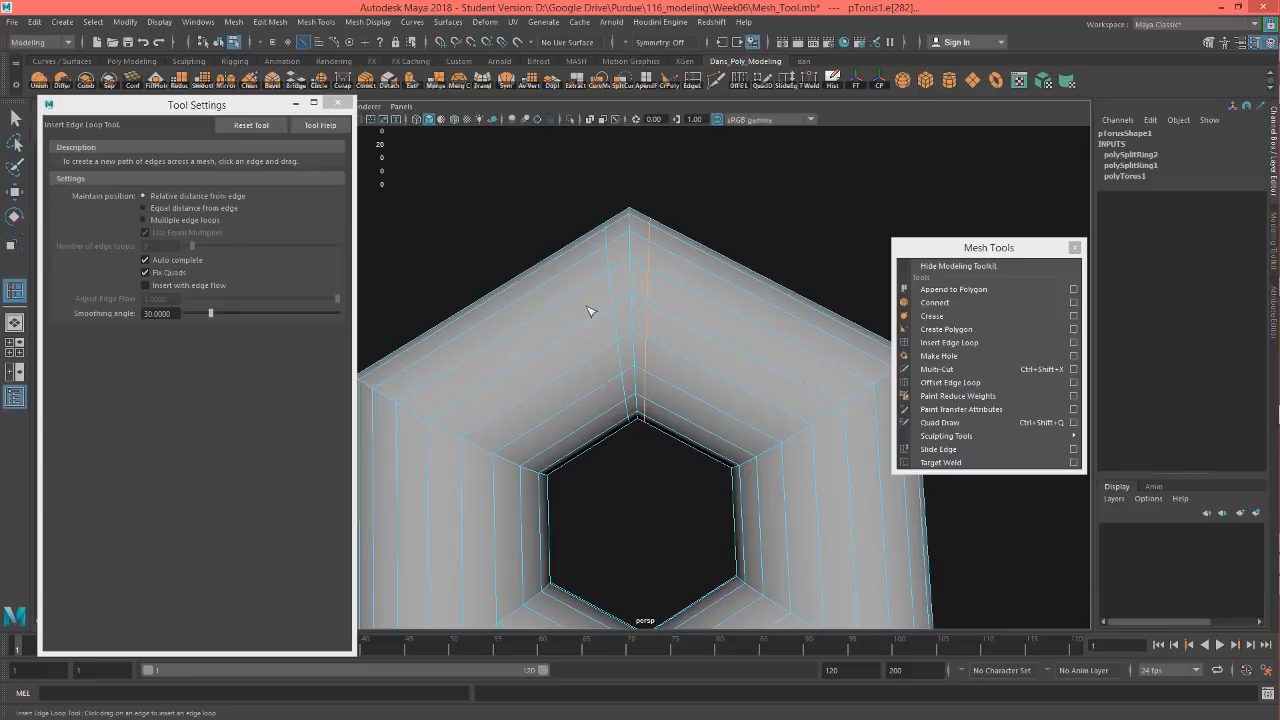
alt+middle_drag(572, 389, 642, 367)
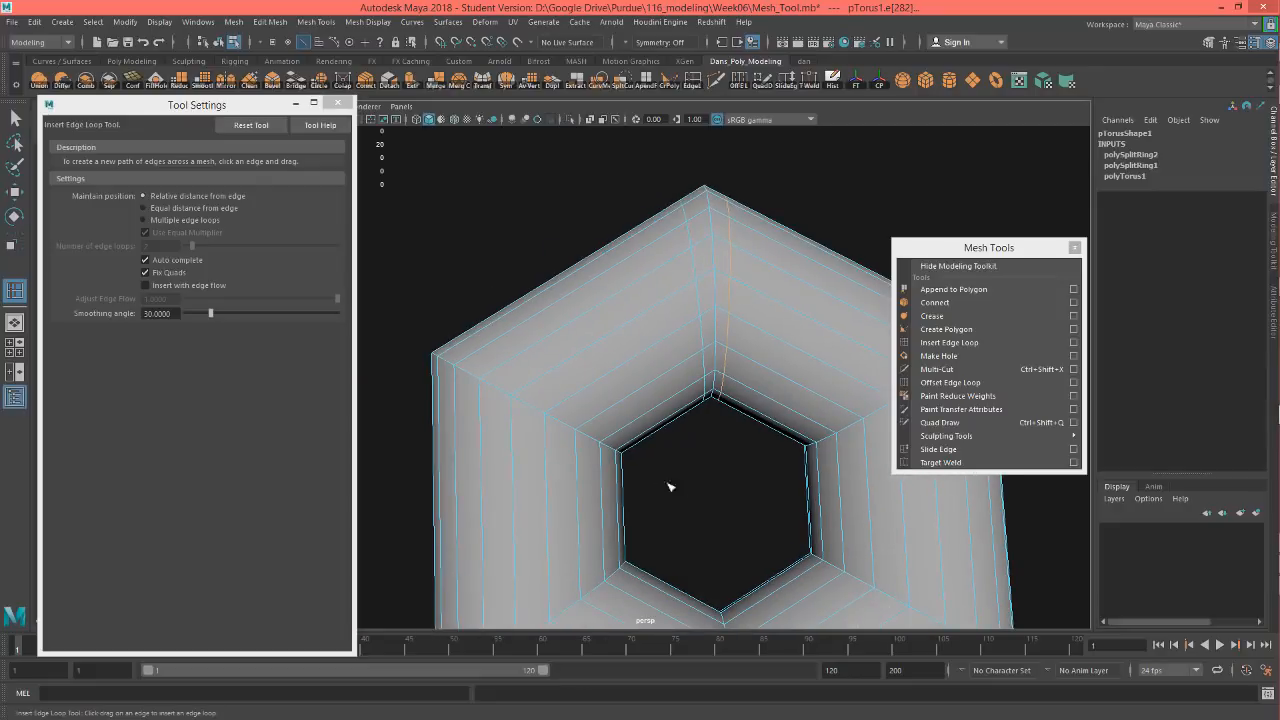
alt+drag(760, 511, 620, 440)
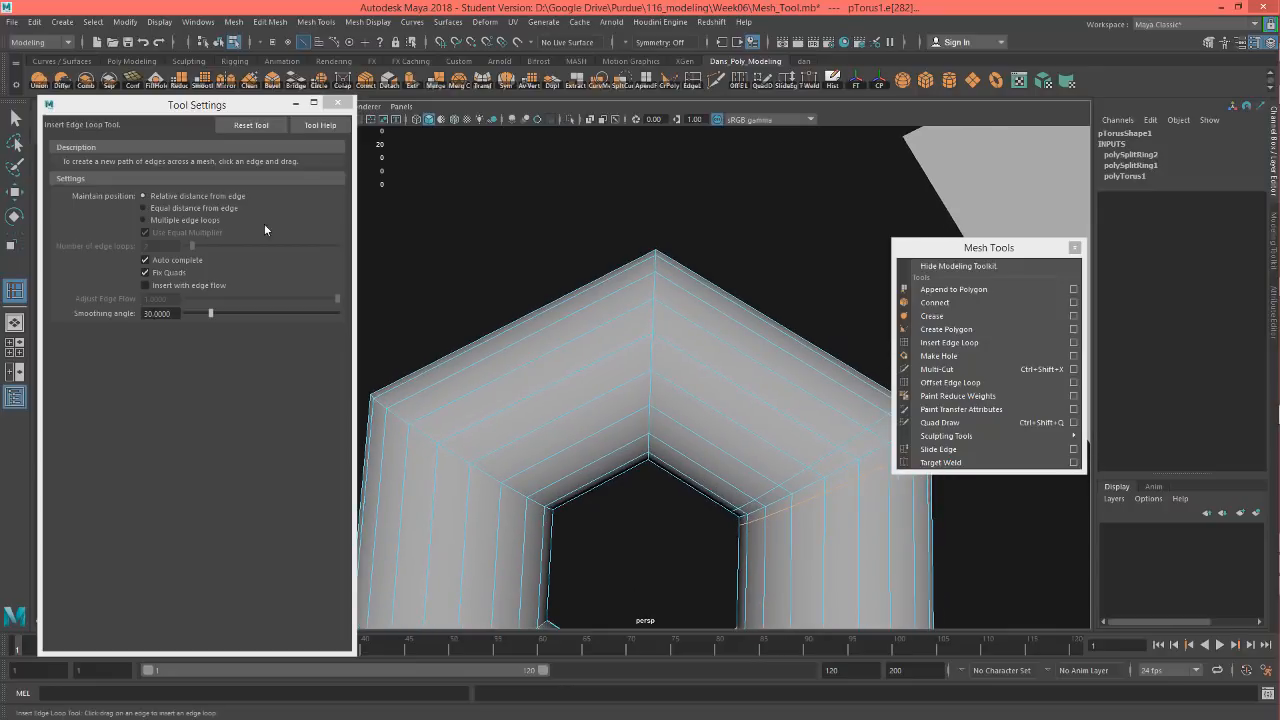
click(149, 208)
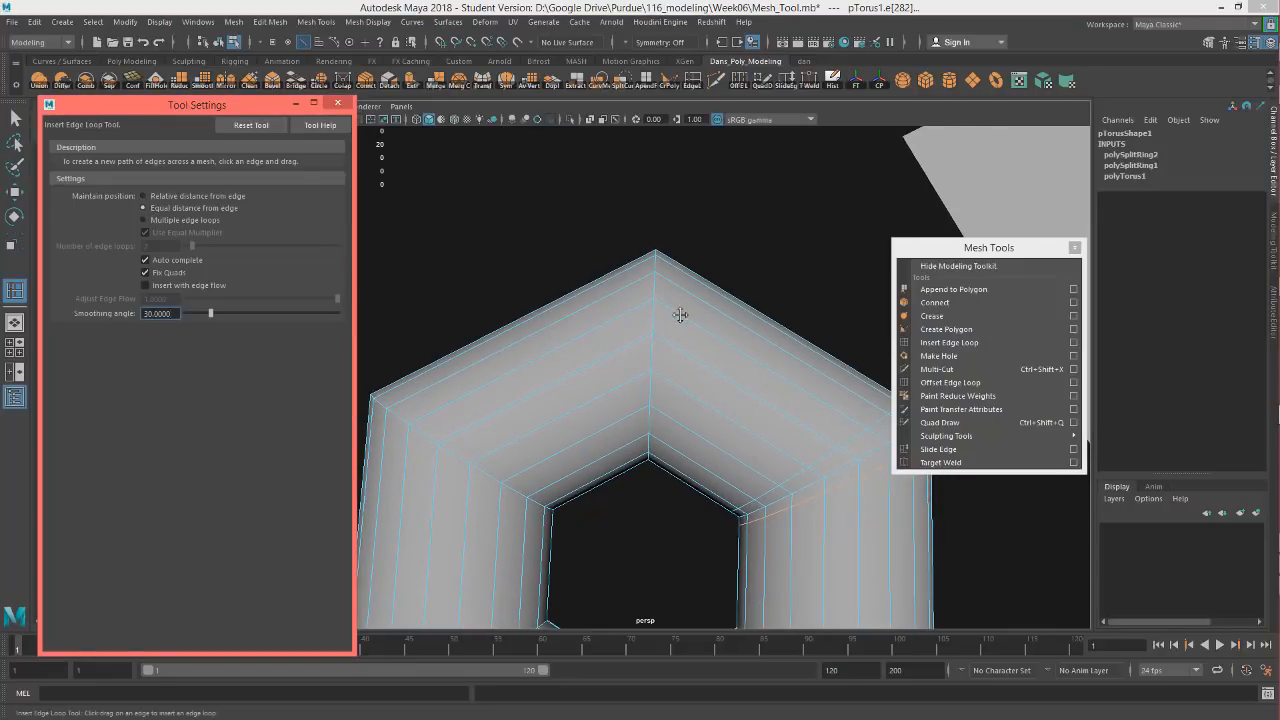
alt+drag(680, 309, 717, 337)
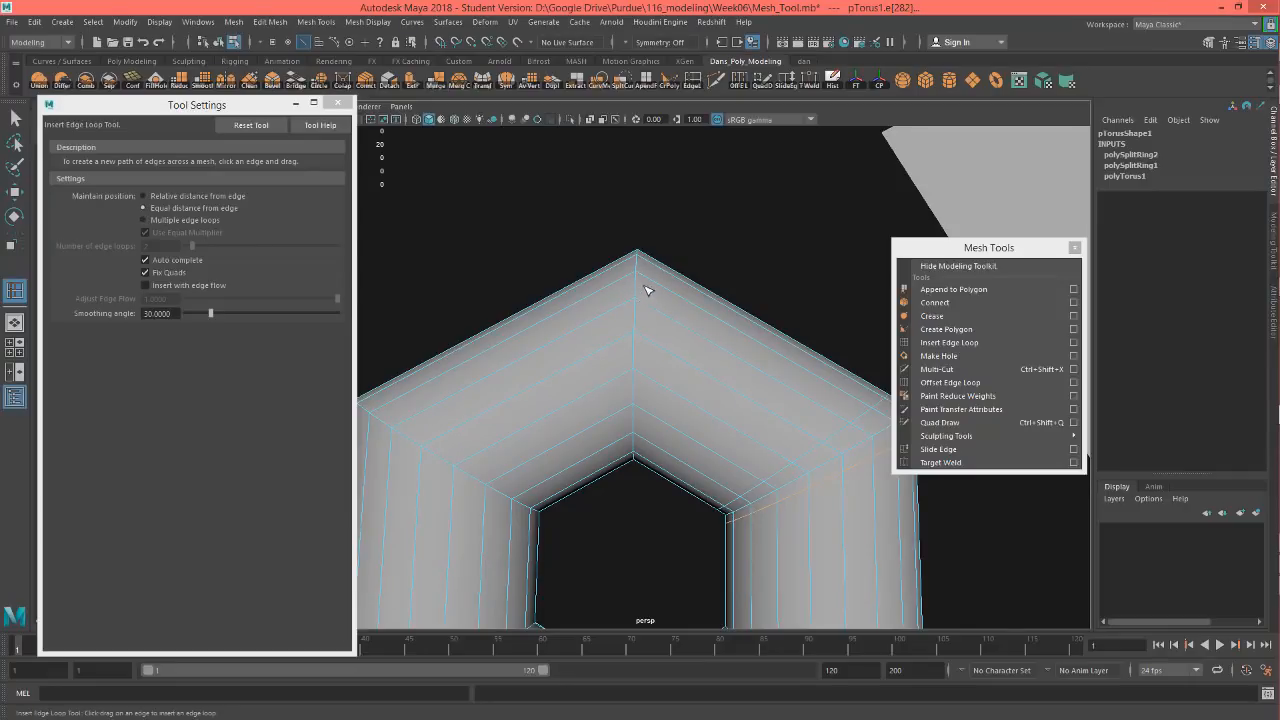
drag(648, 282, 624, 286)
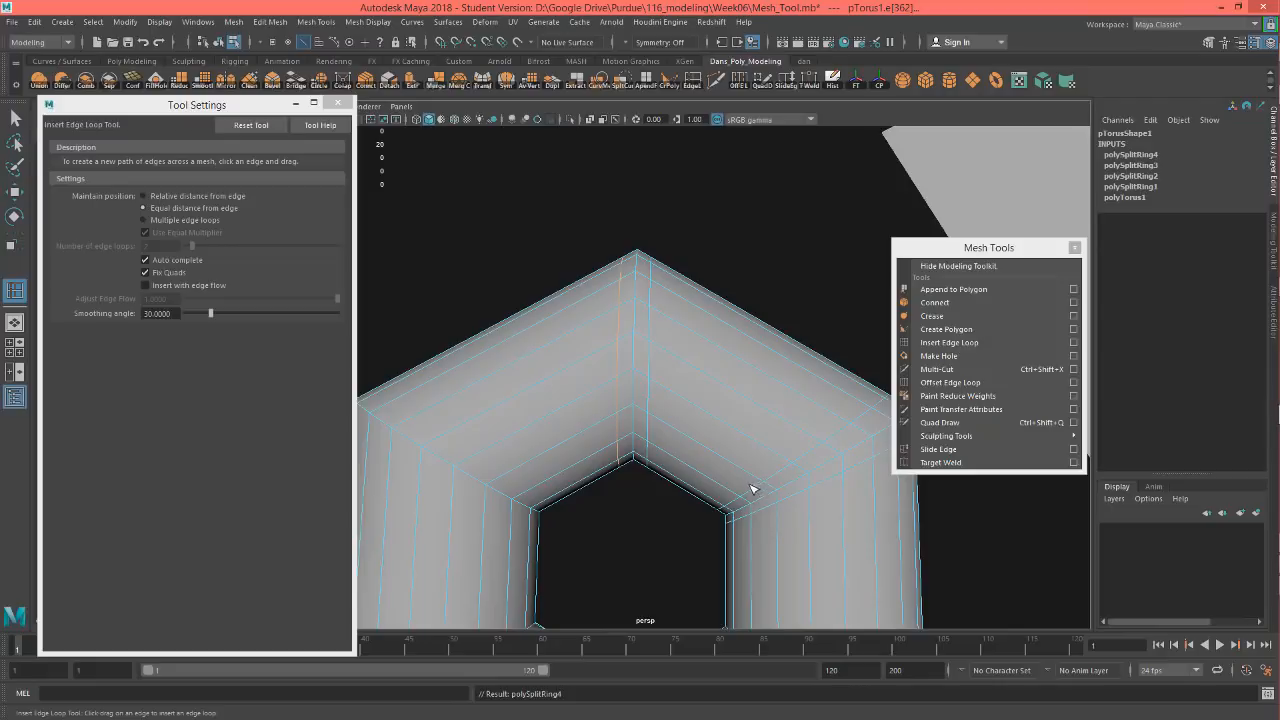
Preview the torus smoothed to compare the two corners with inserted edge loops, and return it to unsmoothed display.
alt+drag(752, 489, 803, 290)
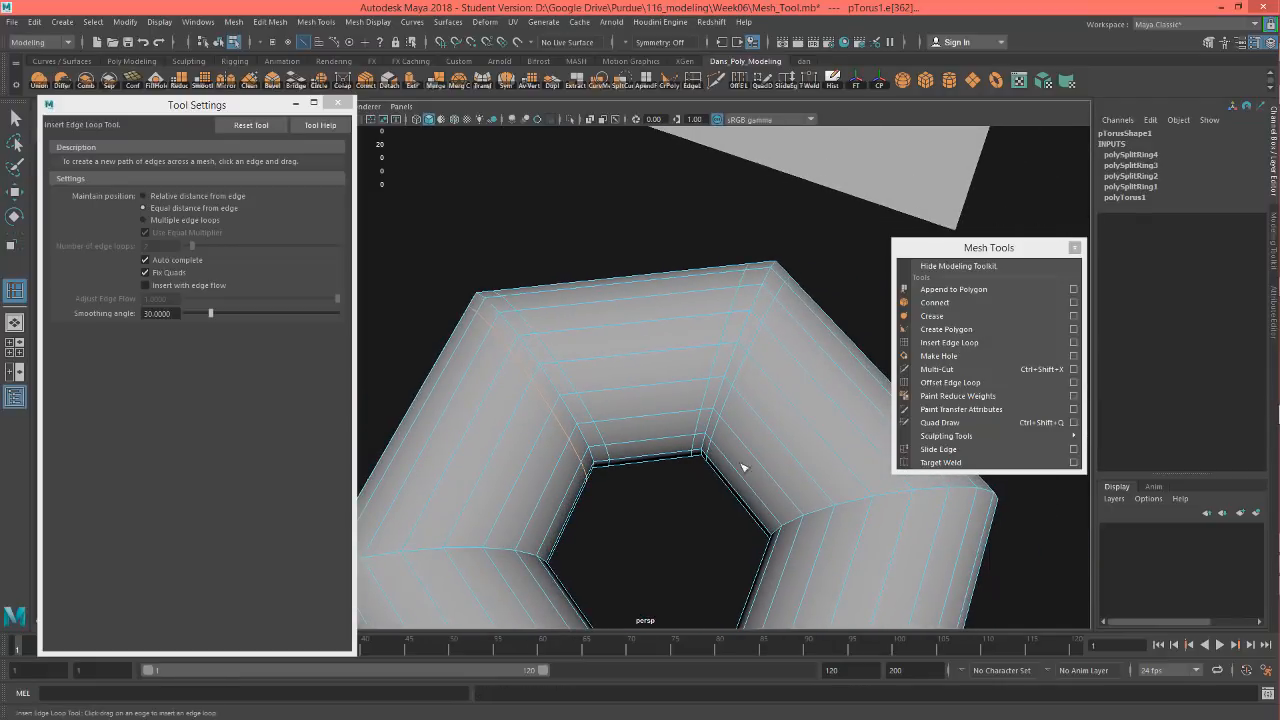
alt+drag(743, 467, 628, 295)
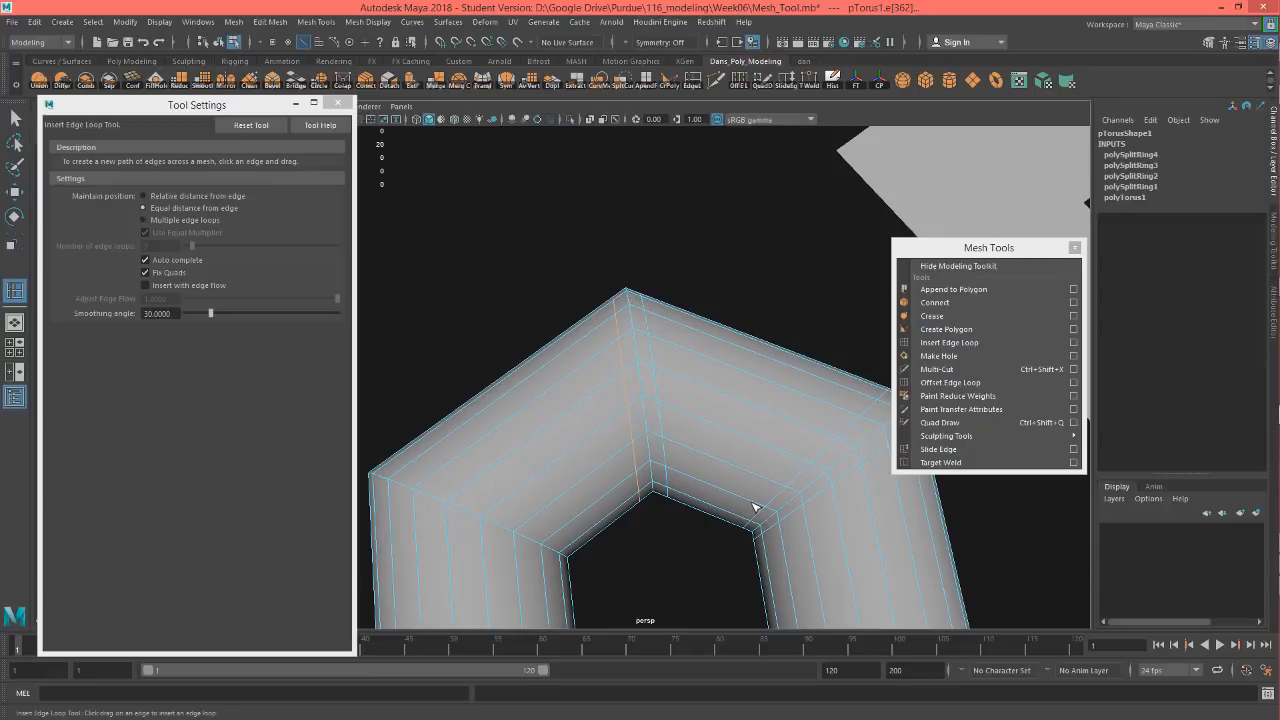
key(3)
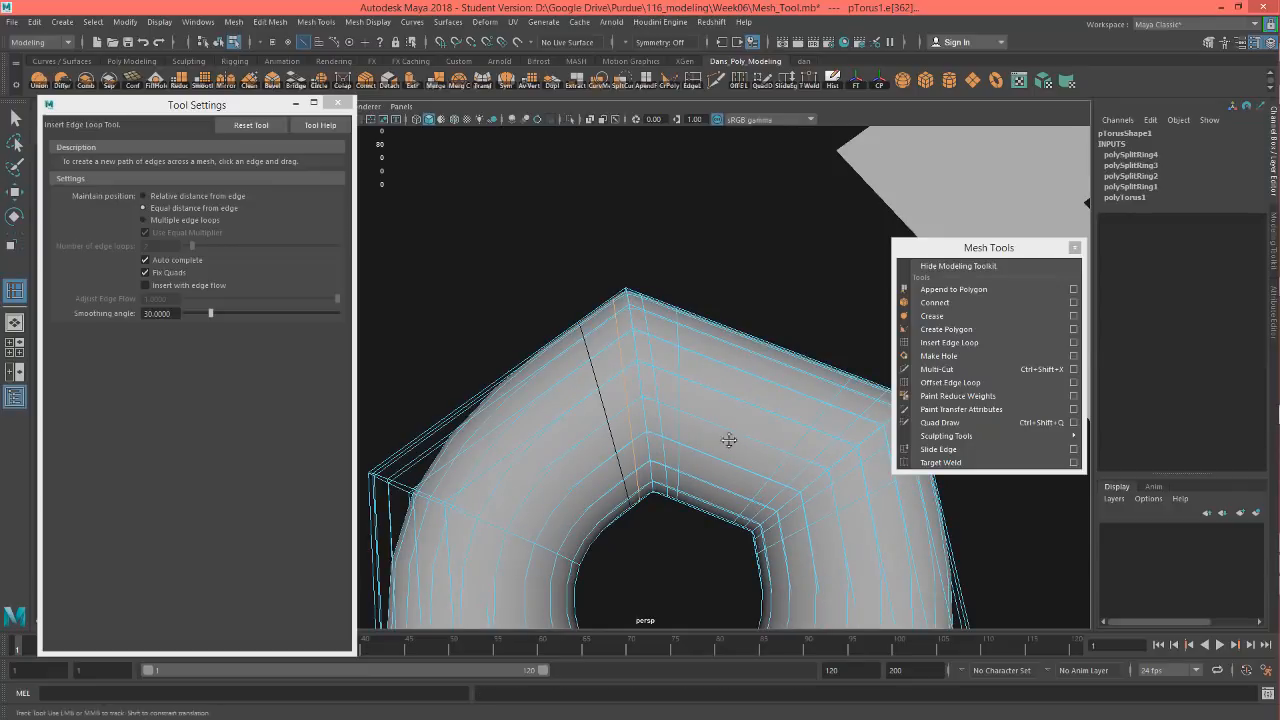
alt+drag(729, 440, 640, 478)
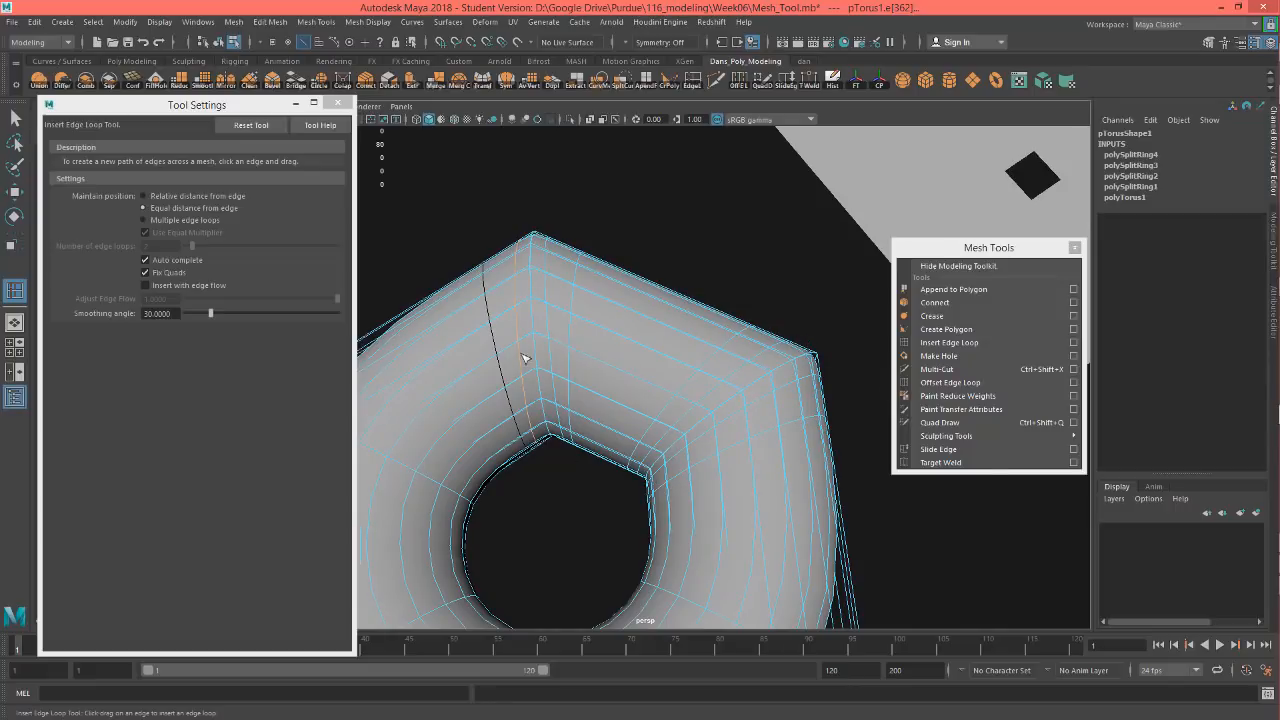
alt+drag(608, 346, 652, 346)
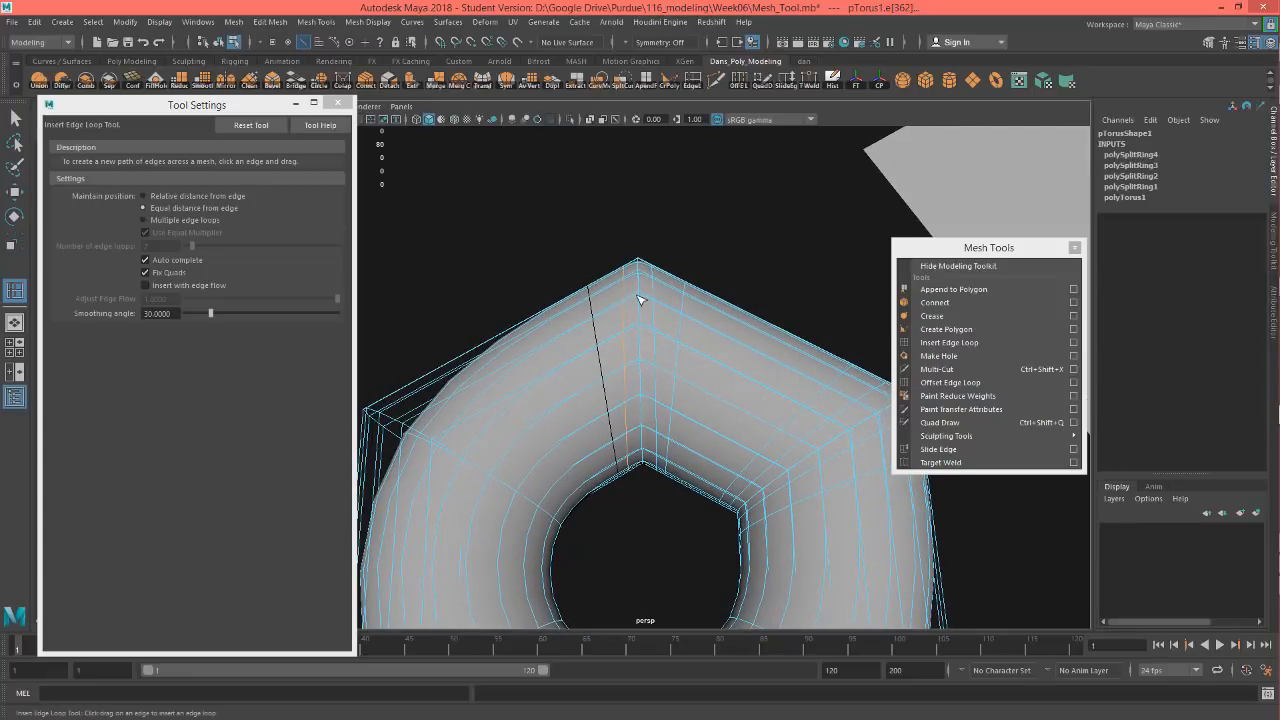
alt+drag(642, 413, 617, 423)
key(1)
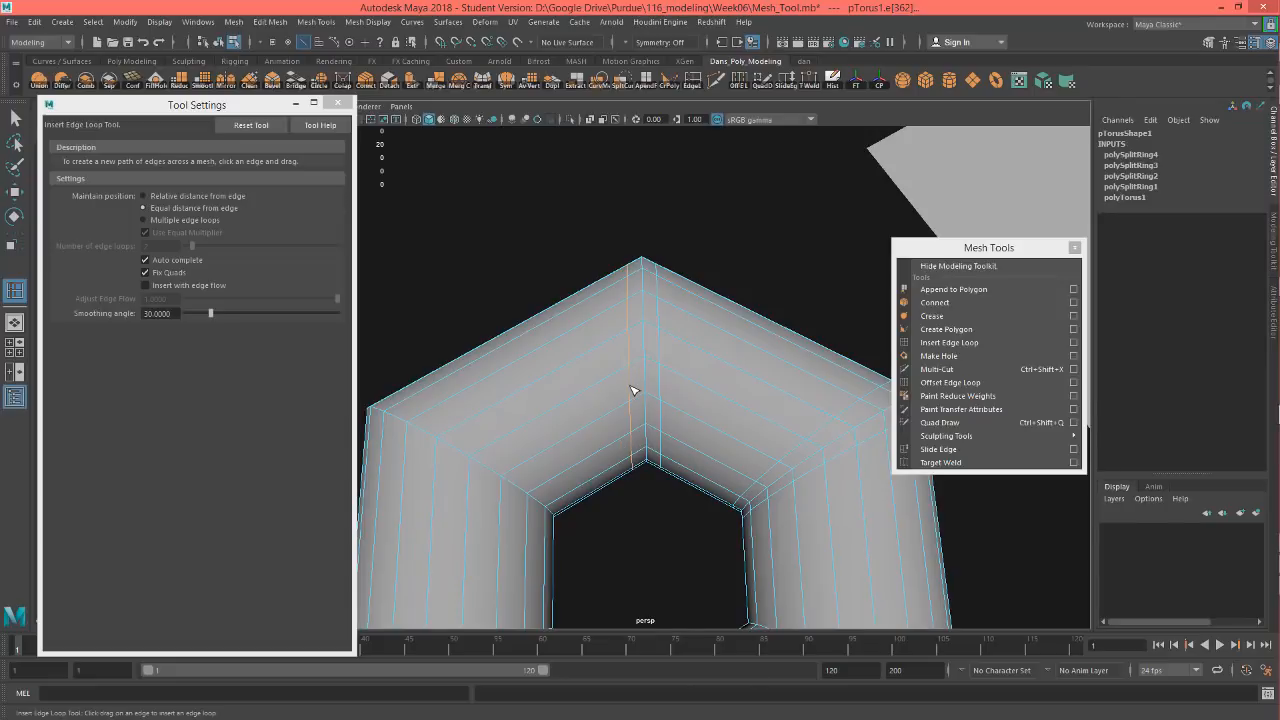
Set Insert Edge Loop to multiple edge loops with 10 loops and insert them across one torus segment.
click(146, 220)
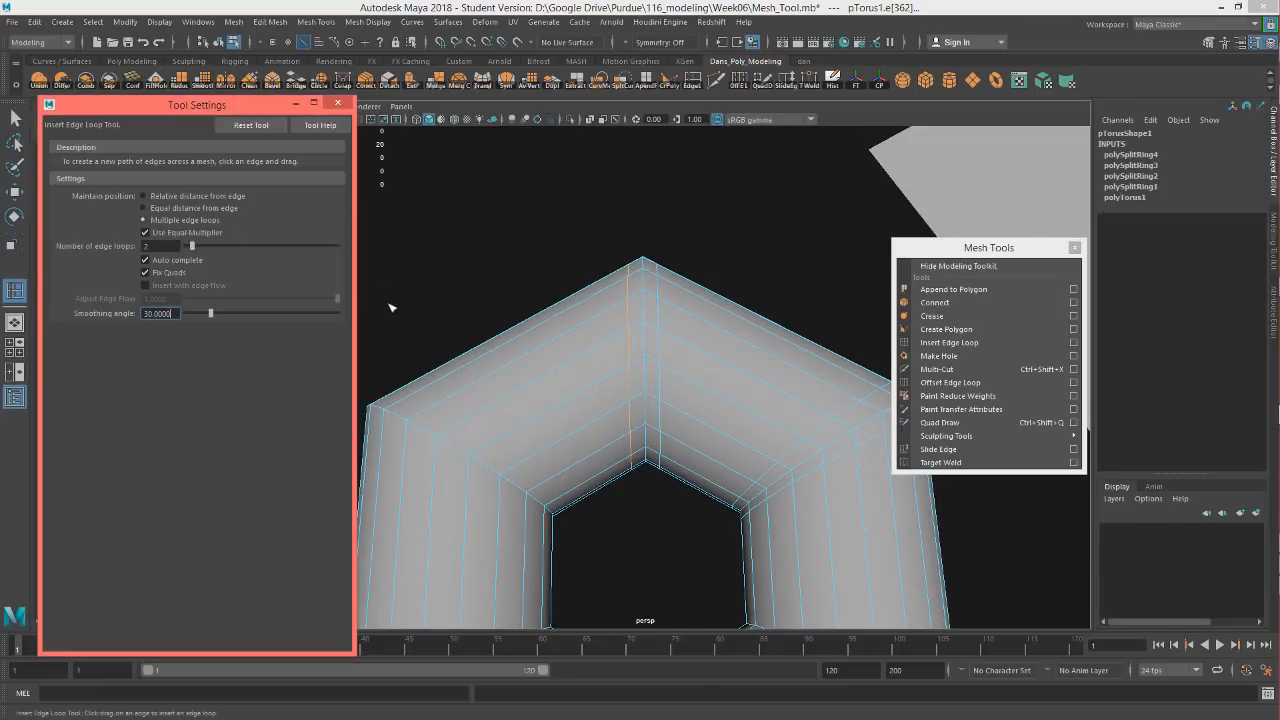
alt+drag(498, 412, 640, 418)
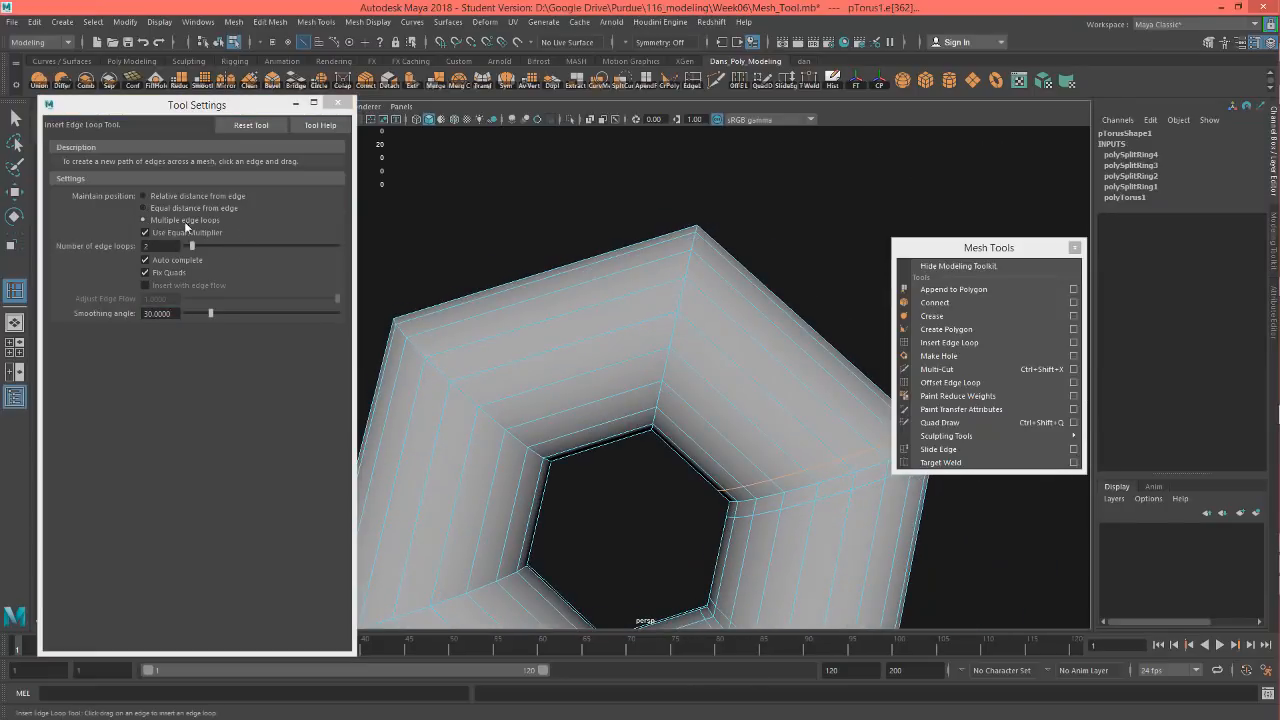
drag(193, 249, 220, 249)
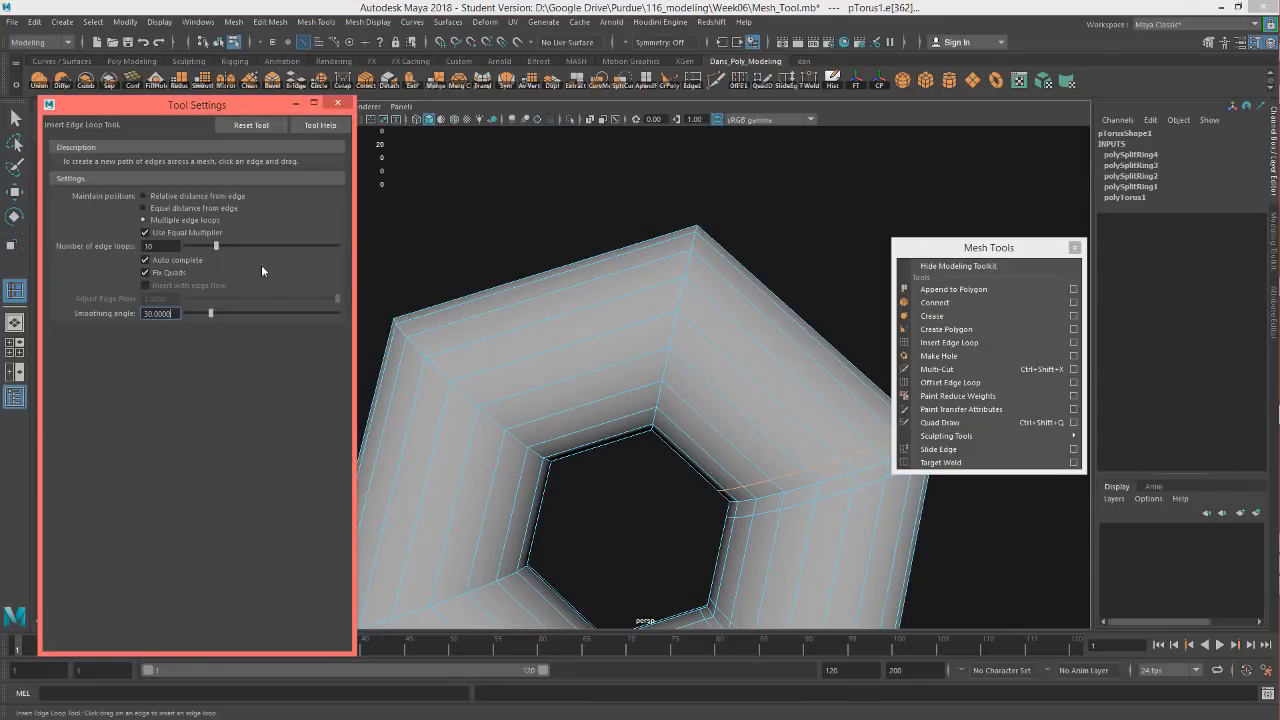
click(542, 285)
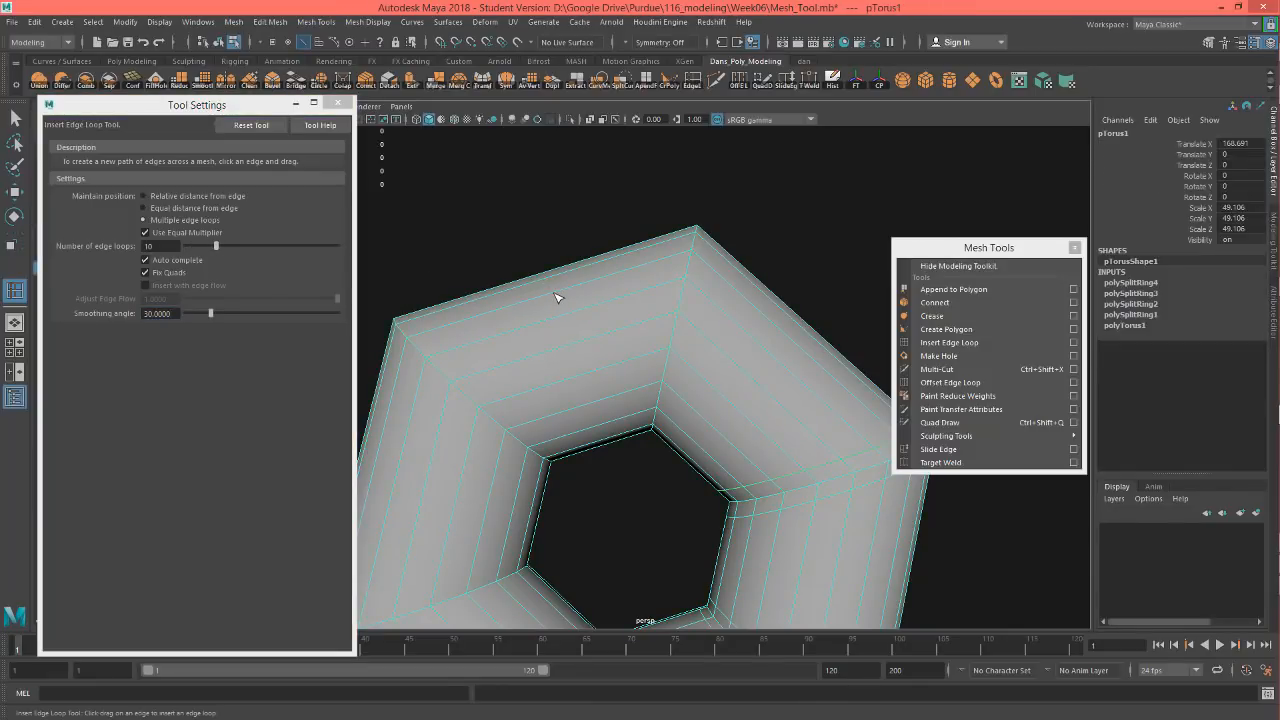
click(557, 297)
alt+drag(637, 355, 691, 397)
key(w)
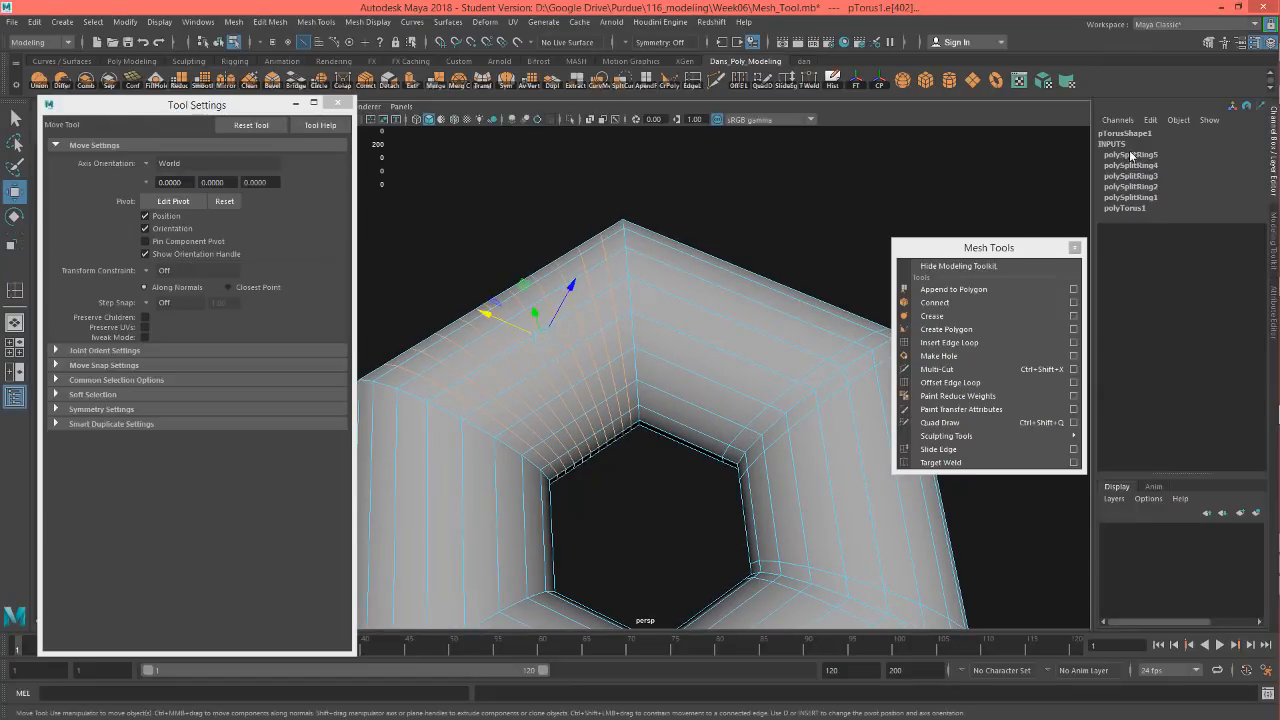
Set the Divisions of the newest edge loop insertion on the torus to 3.
click(1132, 155)
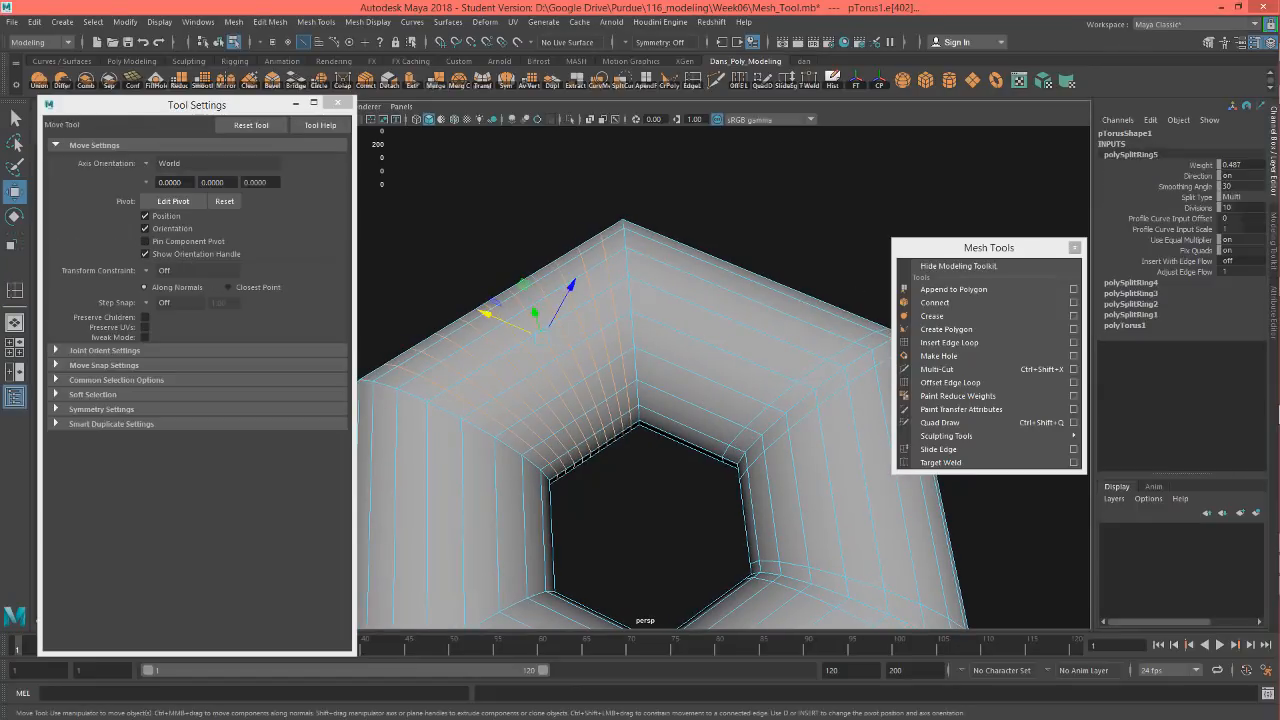
click(1203, 208)
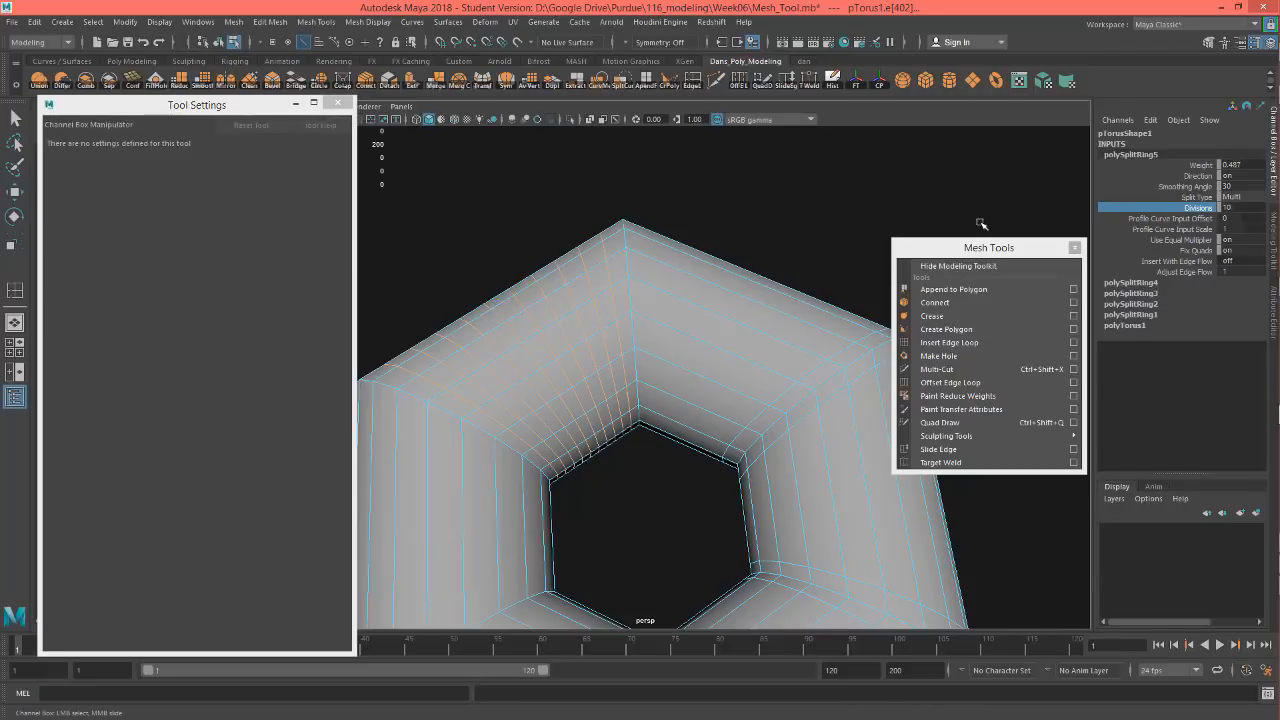
middle_drag(986, 210, 934, 216)
alt+drag(718, 343, 780, 300)
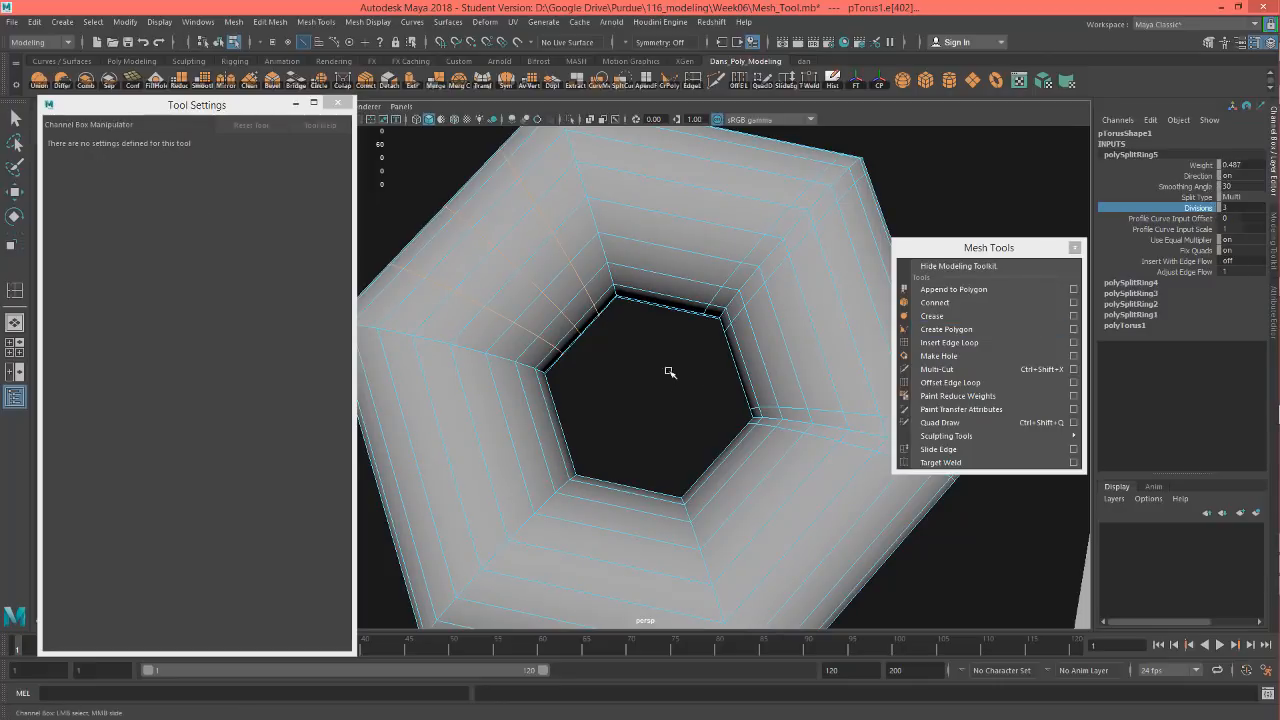
alt+drag(669, 372, 666, 417)
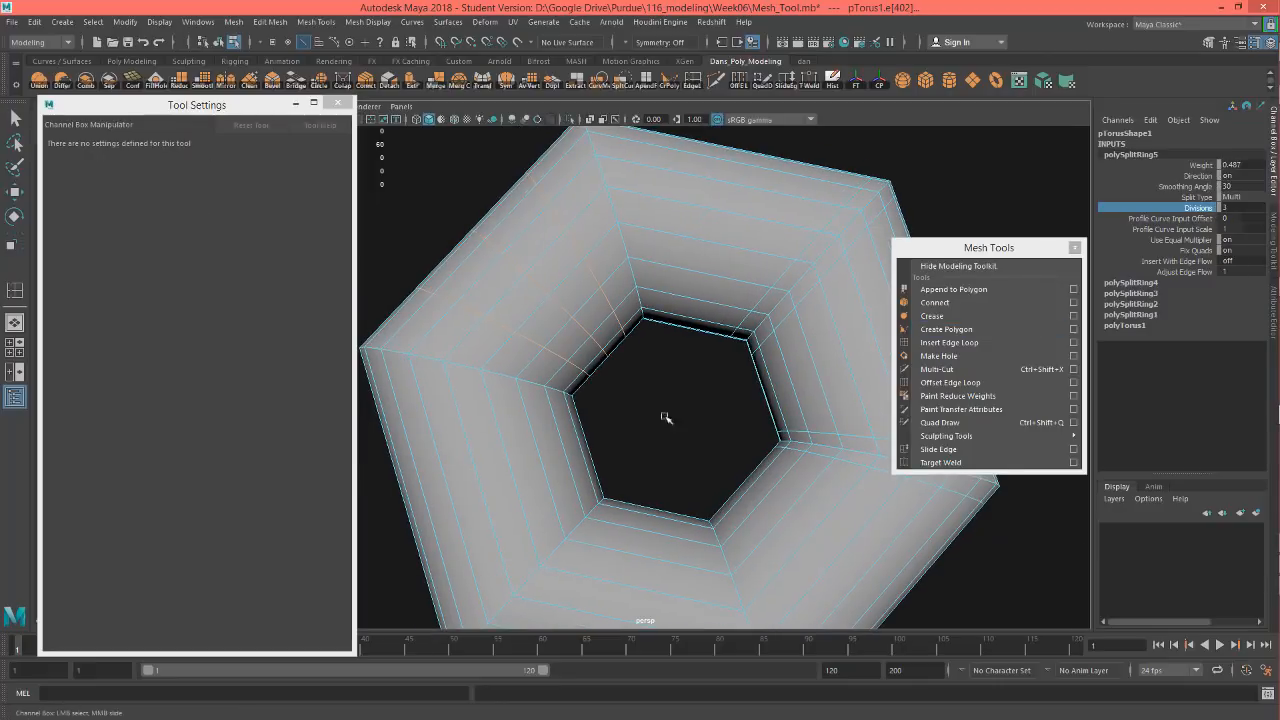
Set the number of edge loops for Insert Edge Loop to 1 and insert a centred loop in another torus segment.
click(1073, 342)
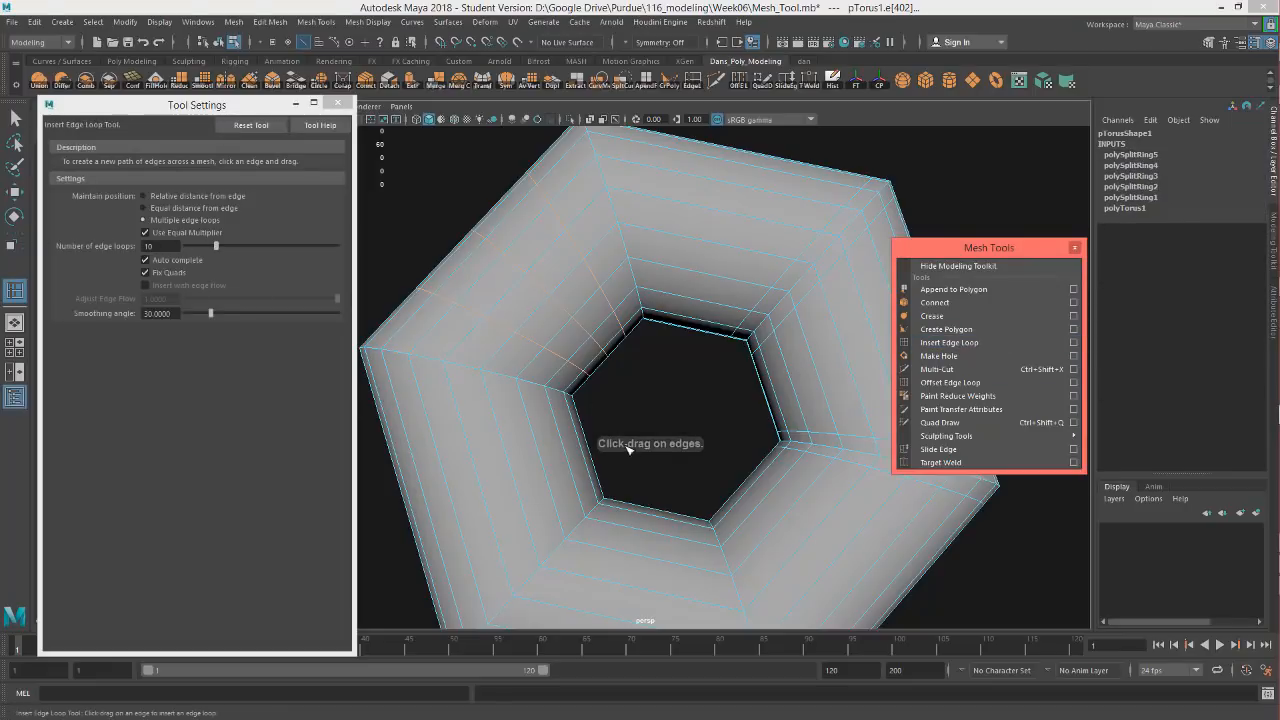
alt+drag(542, 328, 545, 462)
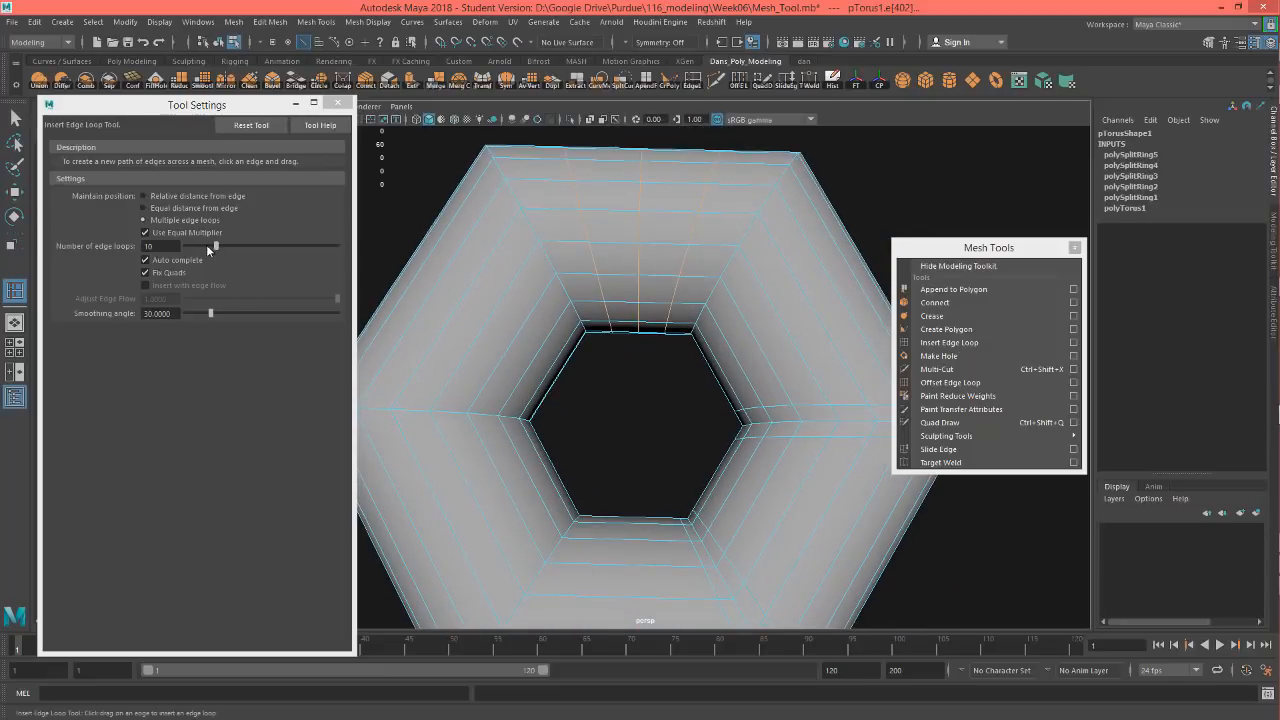
drag(215, 247, 188, 250)
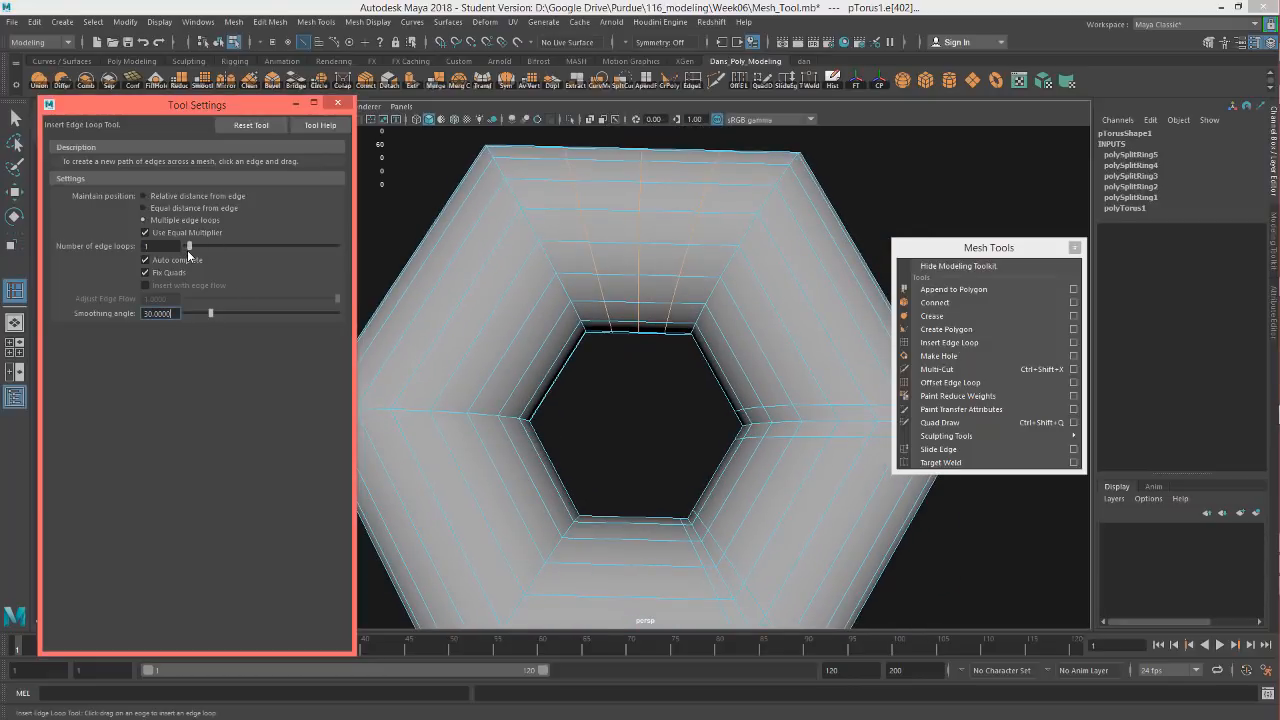
alt+drag(472, 373, 519, 263)
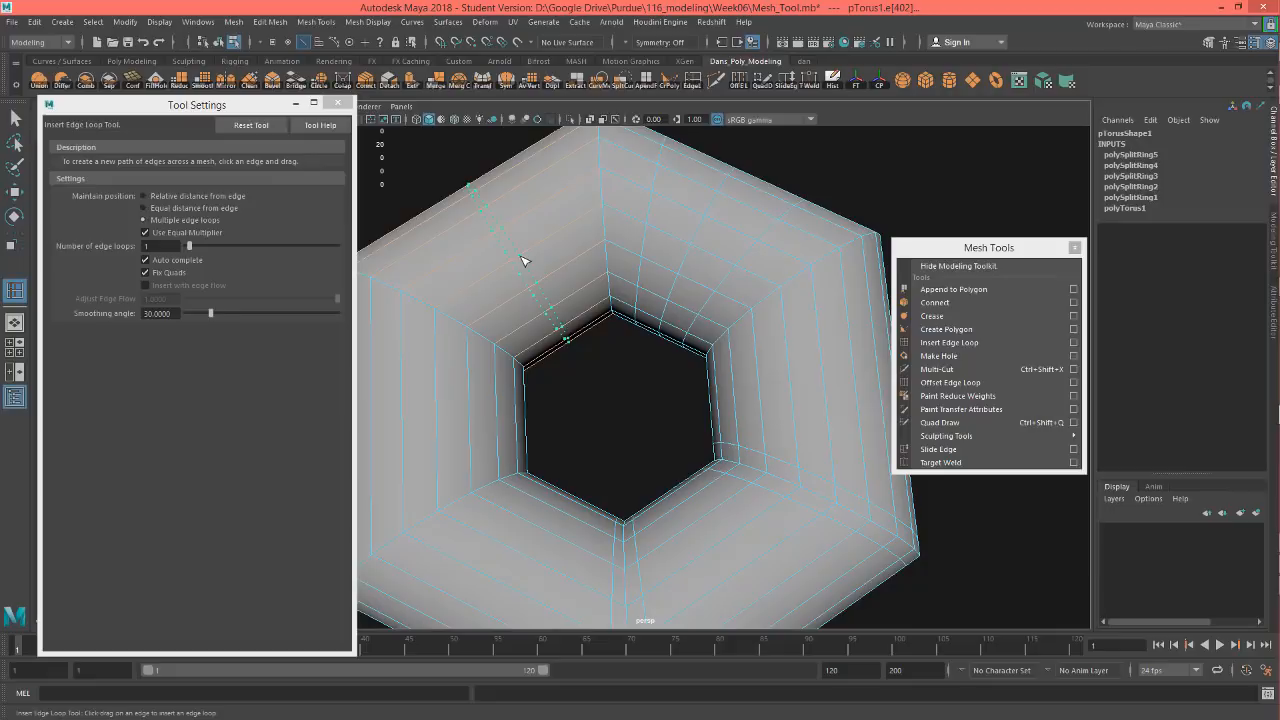
click(522, 262)
alt+drag(611, 337, 660, 440)
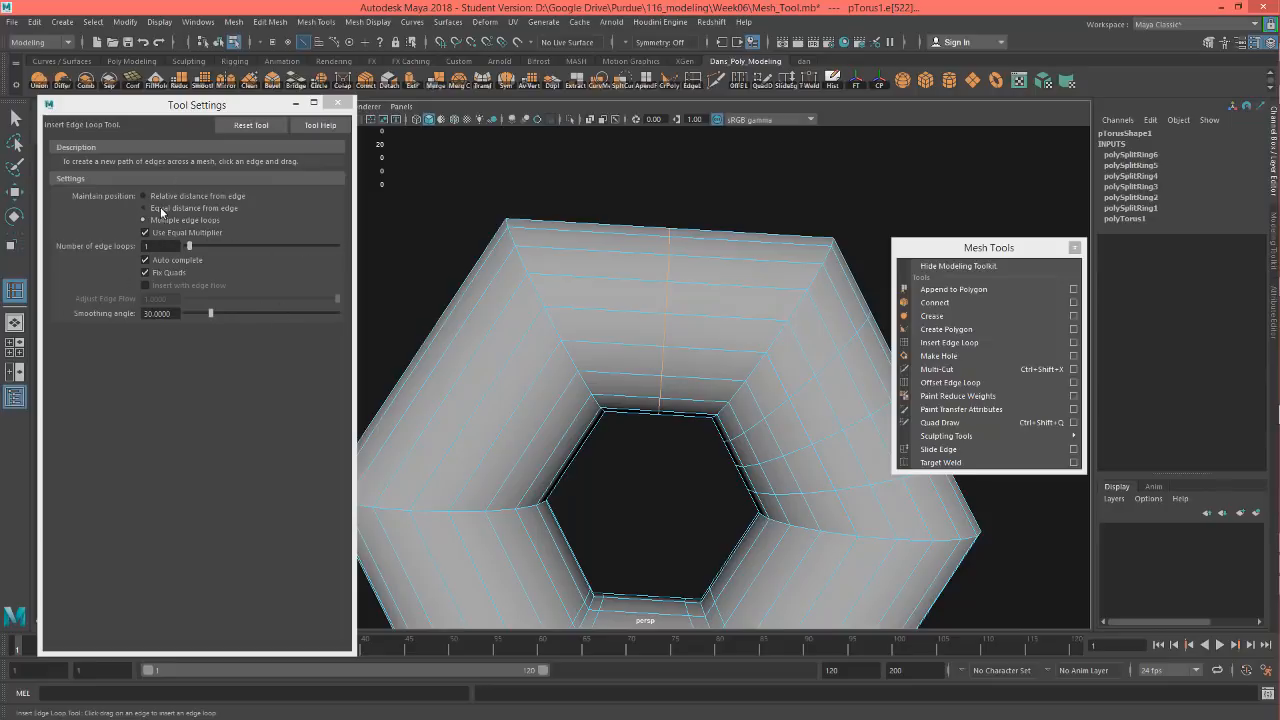
Set Insert Edge Loop to relative distance with edge flow enabled, and insert a loop in each of two plain torus segments.
click(146, 197)
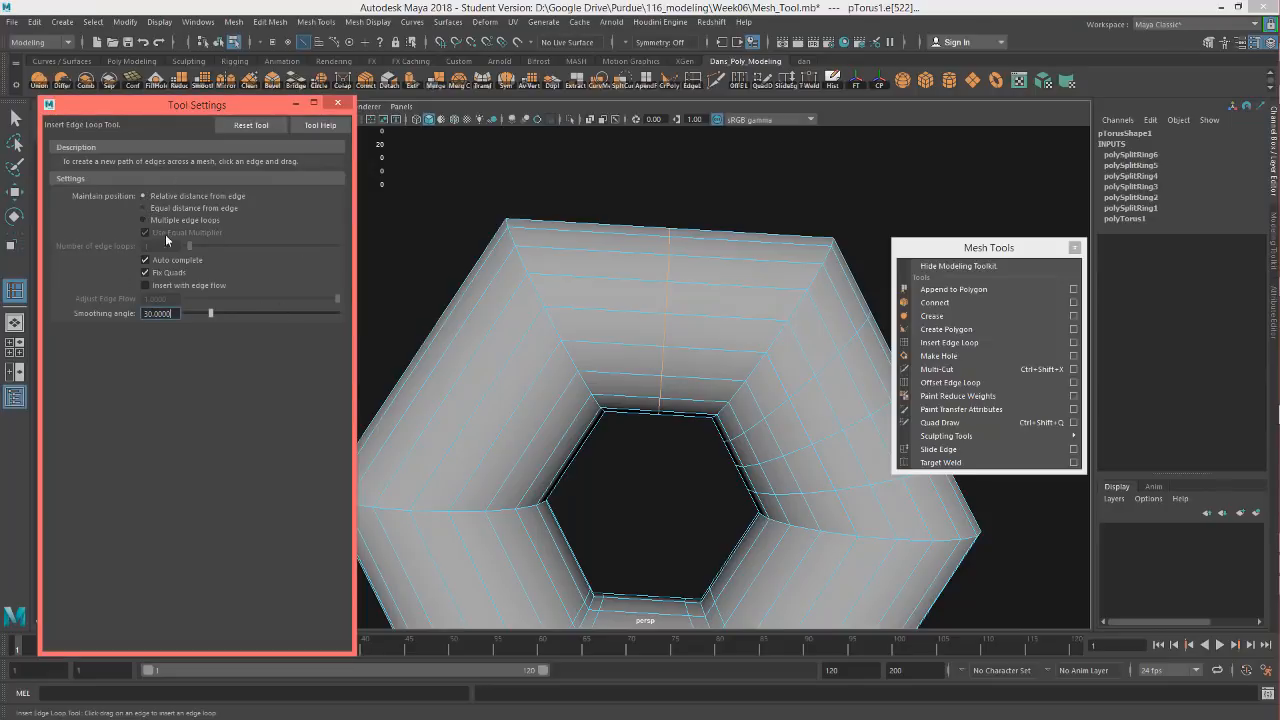
click(146, 286)
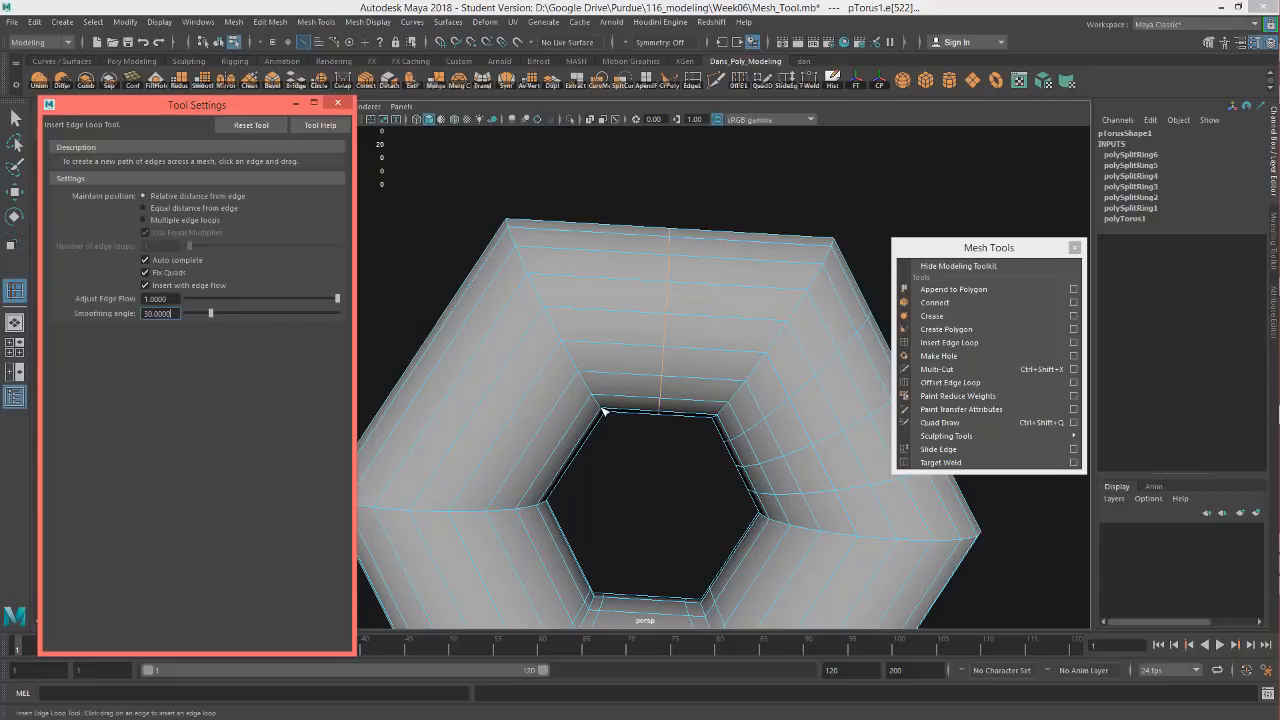
alt+drag(604, 411, 557, 437)
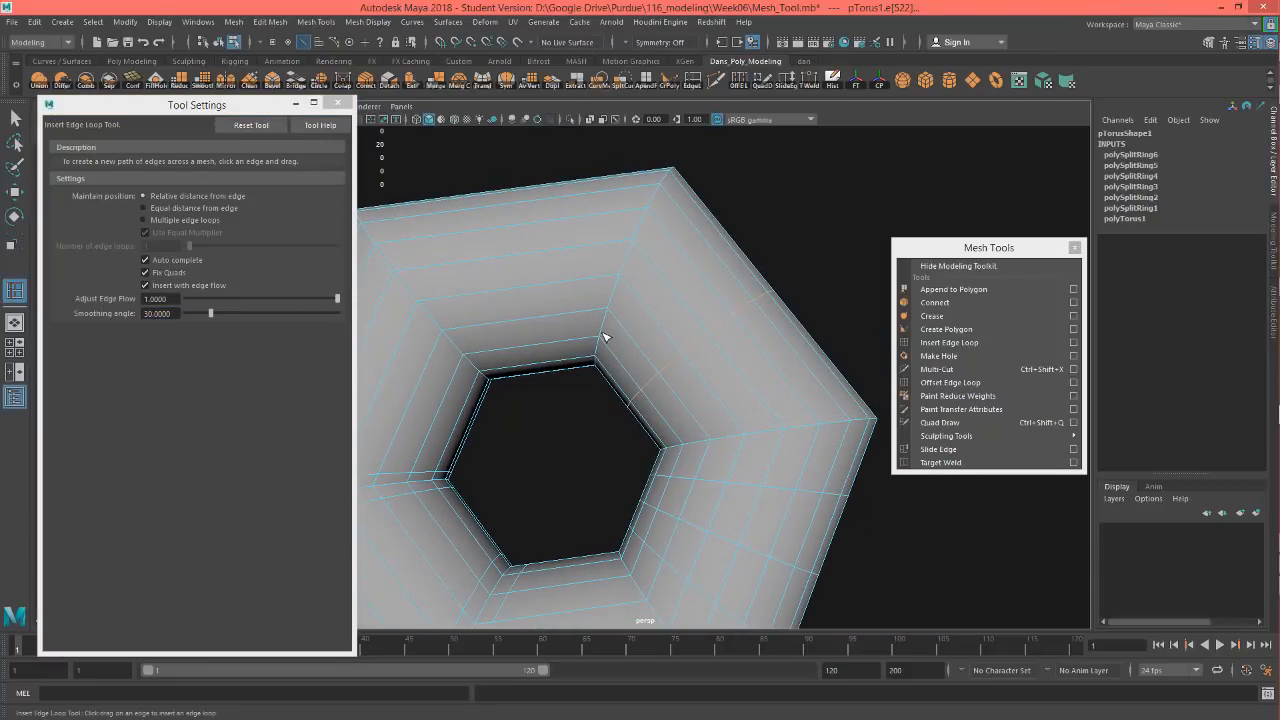
click(557, 273)
scroll(654, 371, down, 3)
alt+drag(654, 371, 474, 323)
click(474, 323)
alt+drag(610, 381, 619, 260)
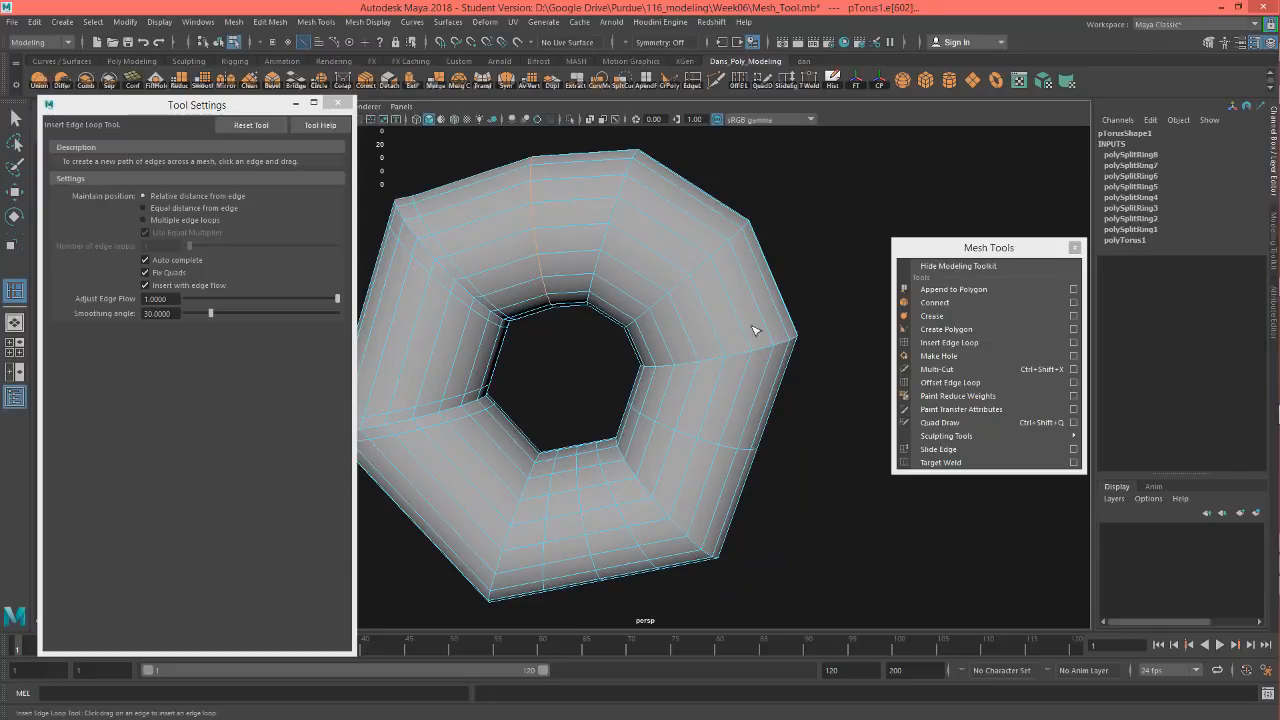
Undo the two edge loops inserted with edge flow on the torus.
key(ctrl+z)
alt+drag(696, 269, 674, 289)
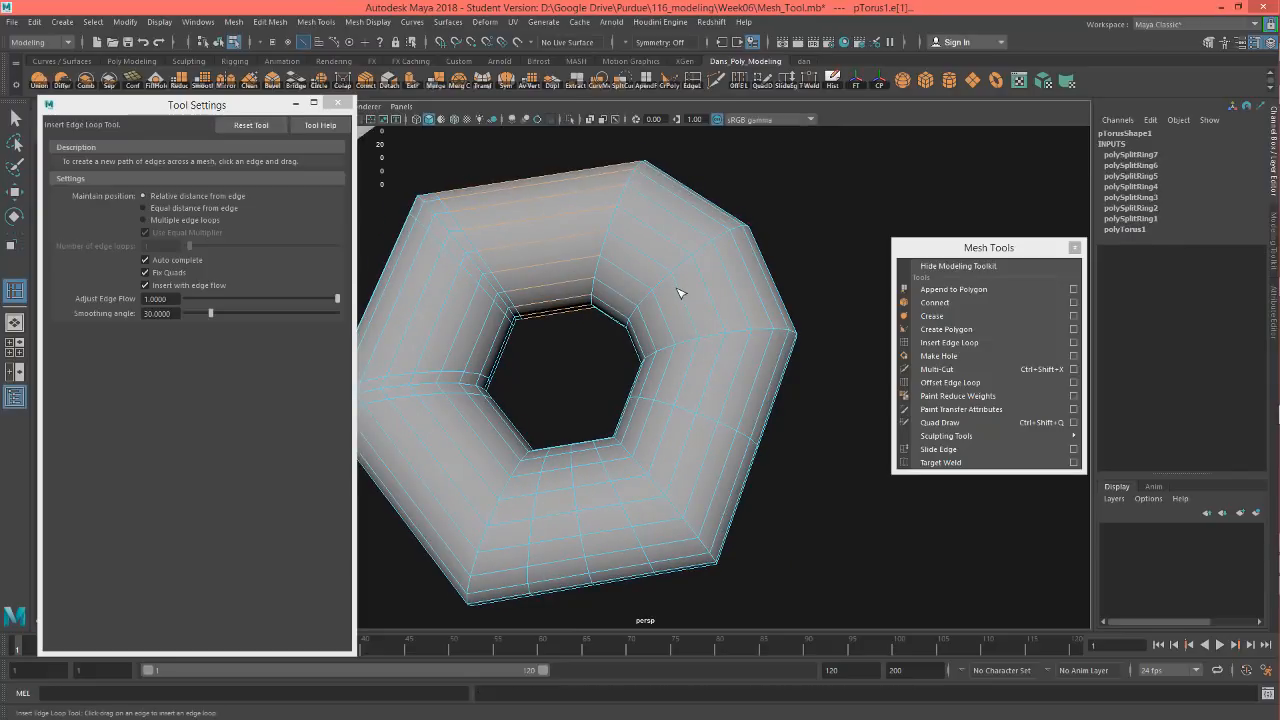
key(ctrl+z)
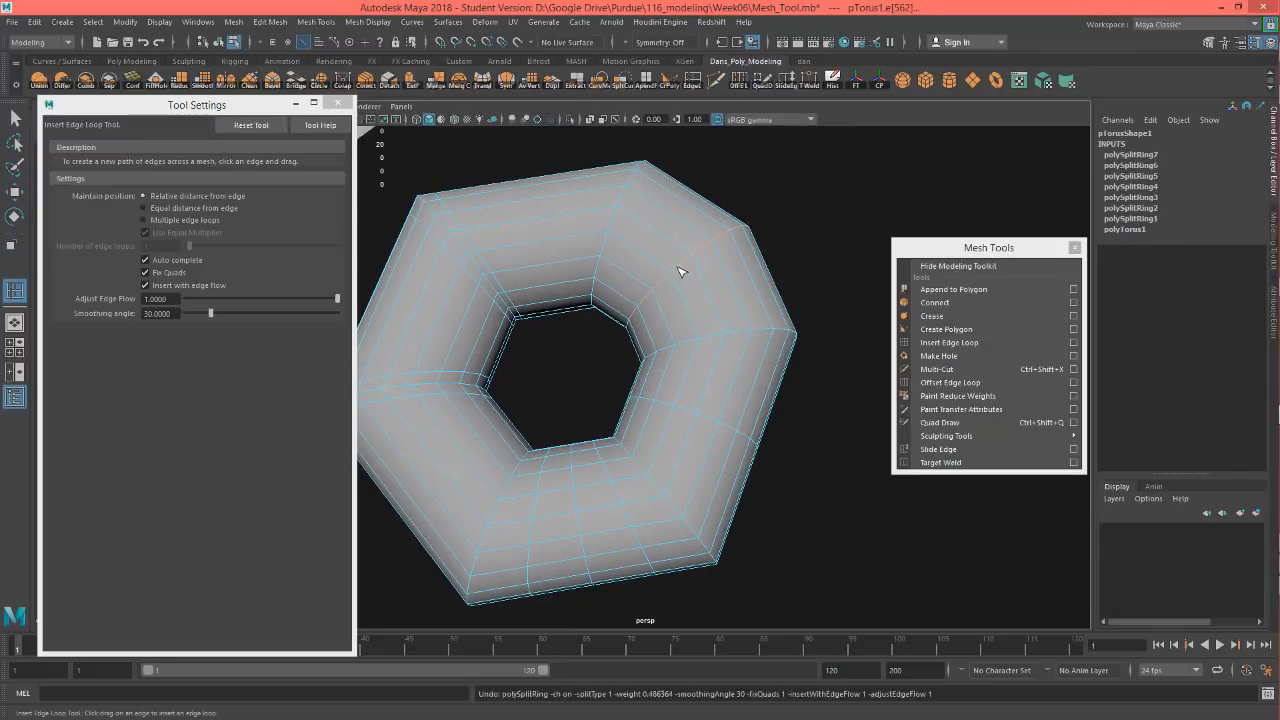
click(271, 23)
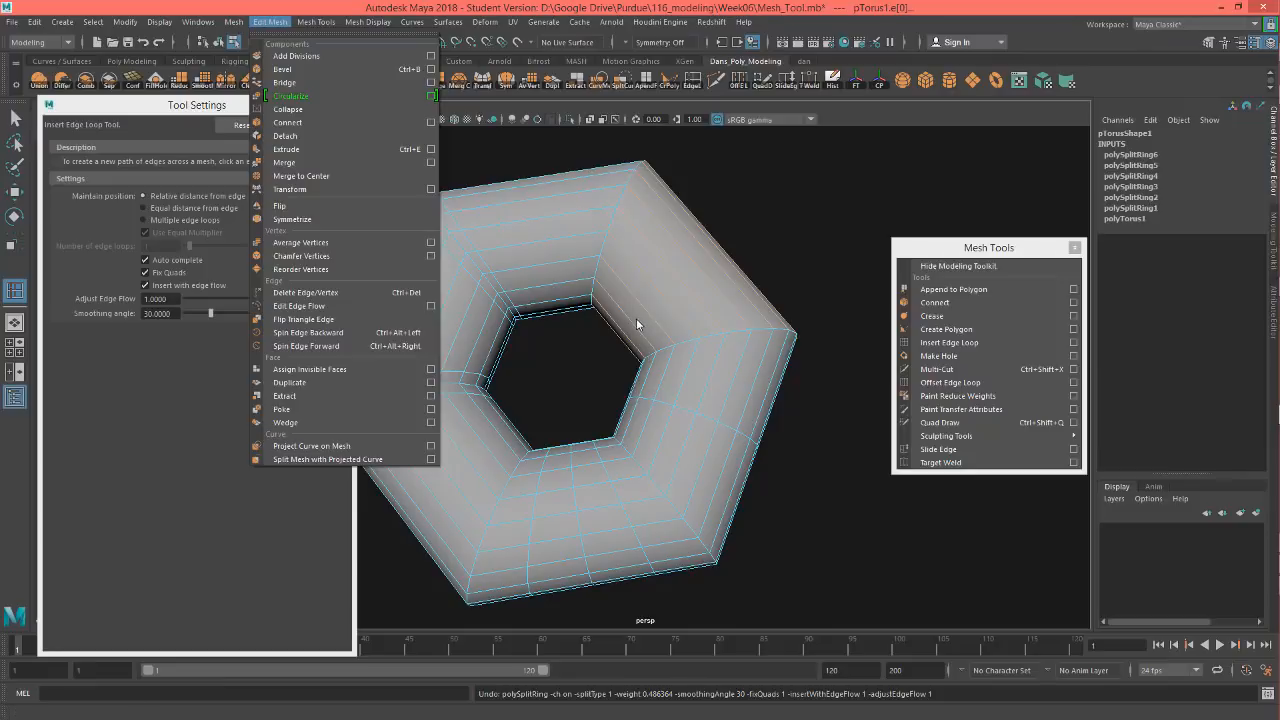
click(329, 315)
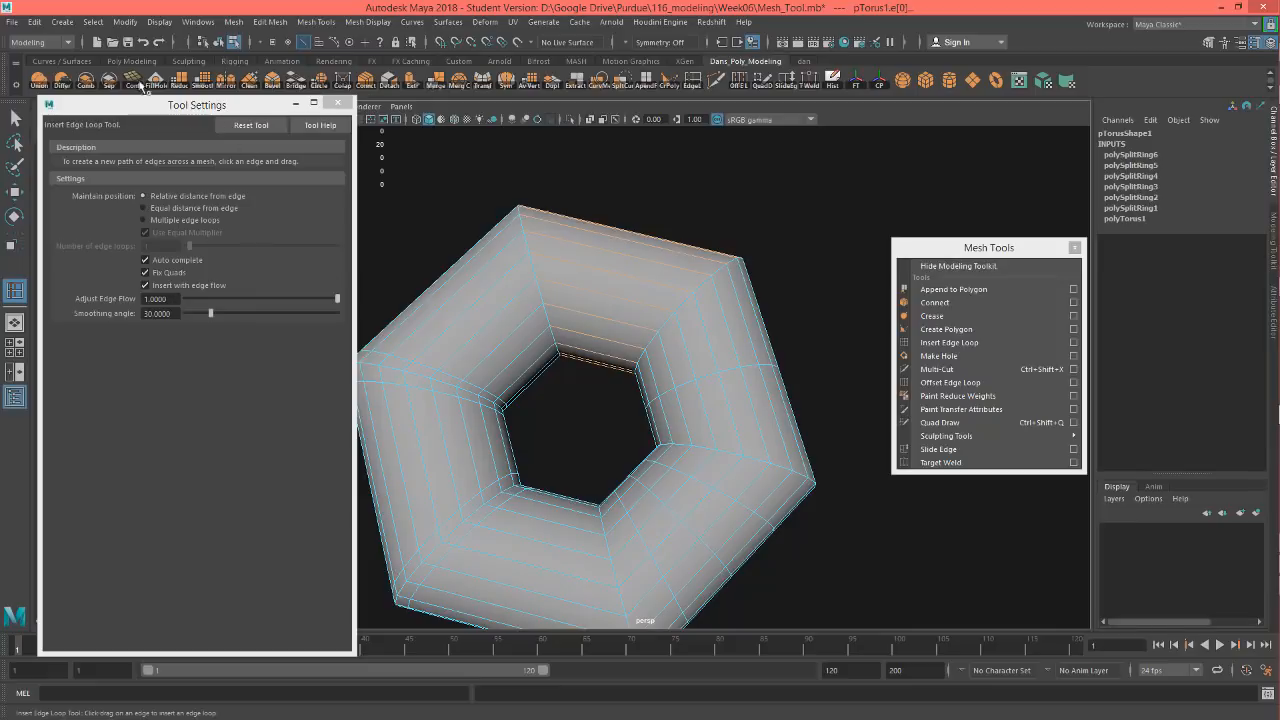
mouse_move(880, 422)
alt+mouse_down()
mouse_move(906, 413)
mouse_move(872, 423)
alt+mouse_up()
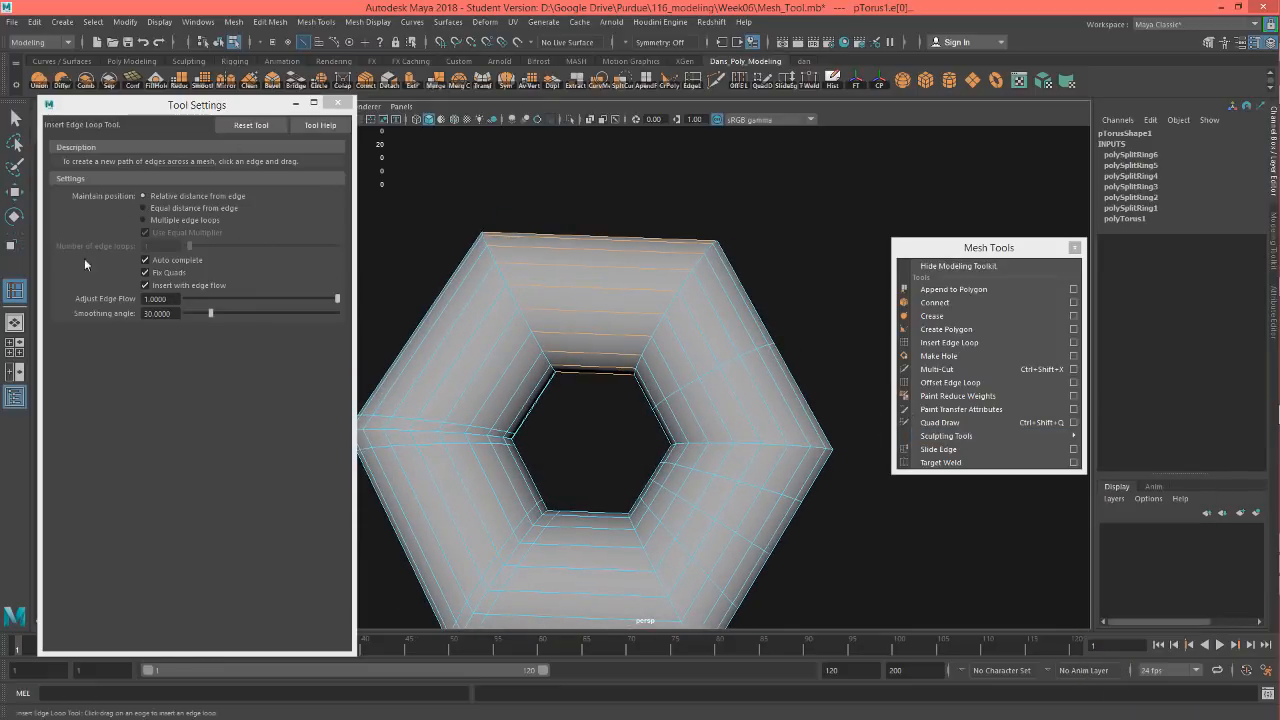
mouse_move(752, 349)
alt+mouse_down()
mouse_move(729, 351)
mouse_move(763, 303)
mouse_move(743, 334)
mouse_move(648, 296)
mouse_move(656, 312)
alt+mouse_up()
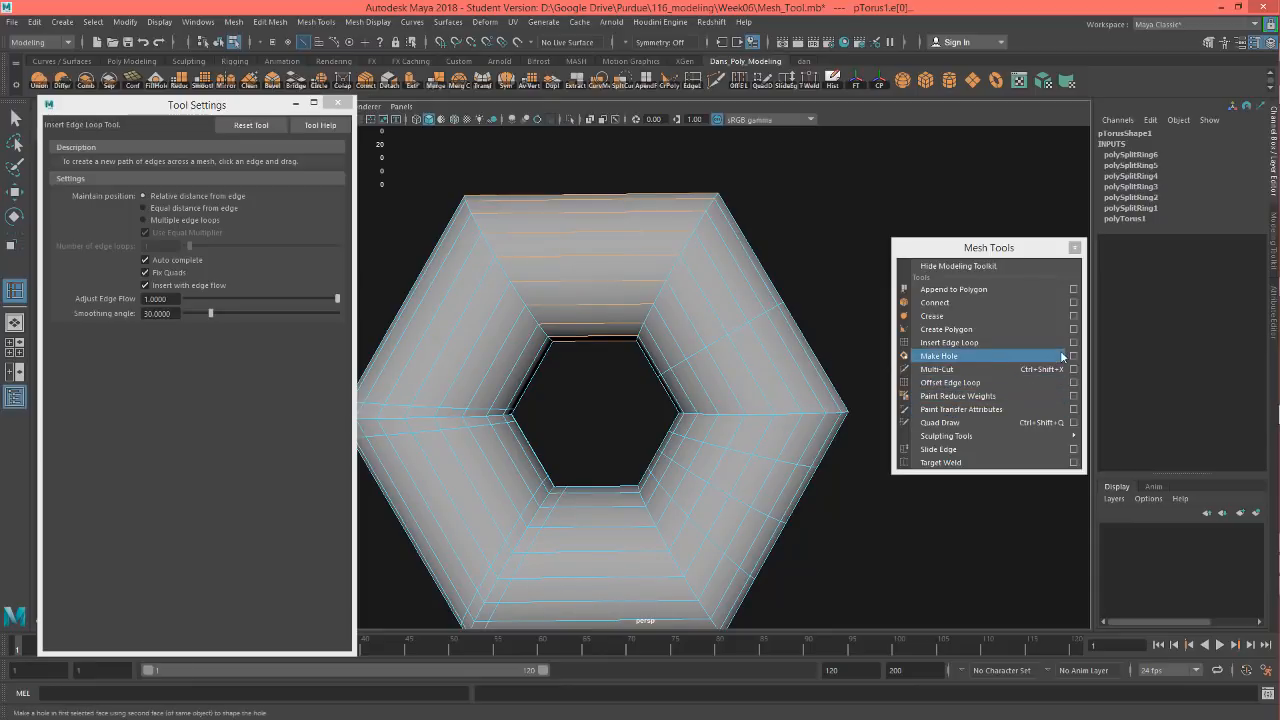
Leave the Insert Edge Loop tool and select the face of the irregular flat polygon.
alt+middle_drag(815, 375, 468, 364)
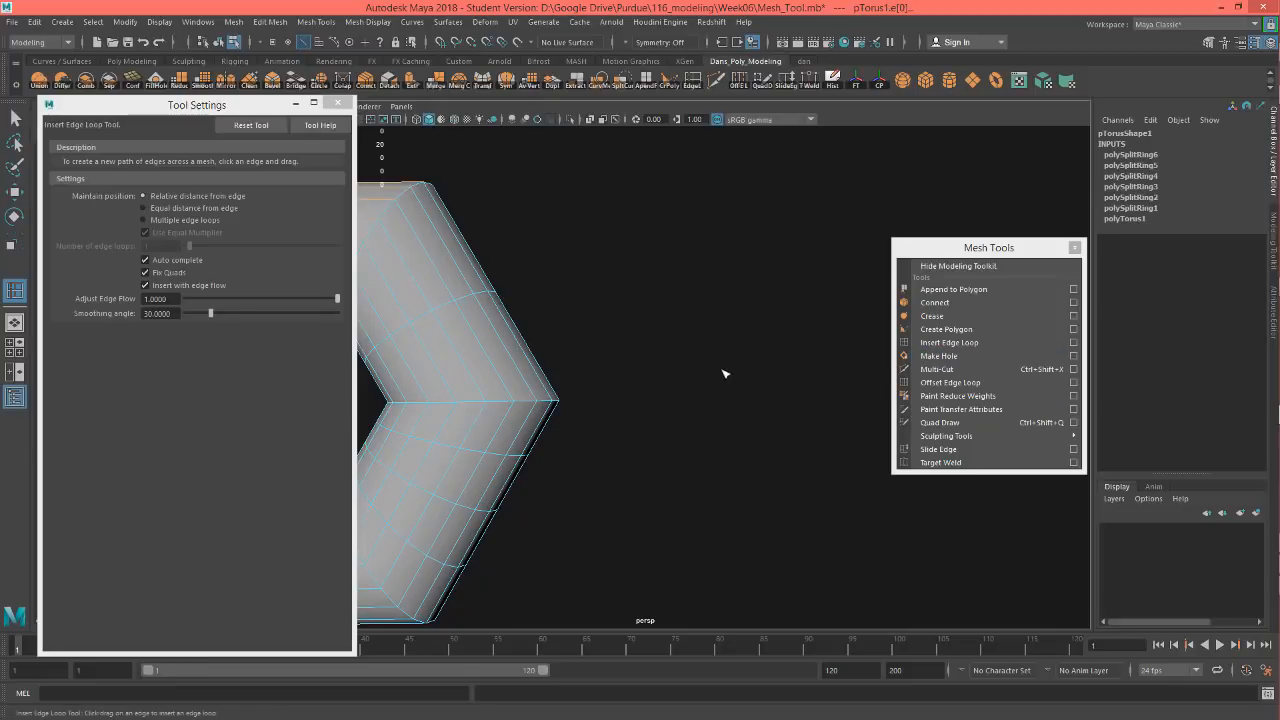
alt+right_drag(726, 374, 495, 405)
alt+middle_drag(685, 393, 428, 391)
alt+right_drag(870, 378, 680, 366)
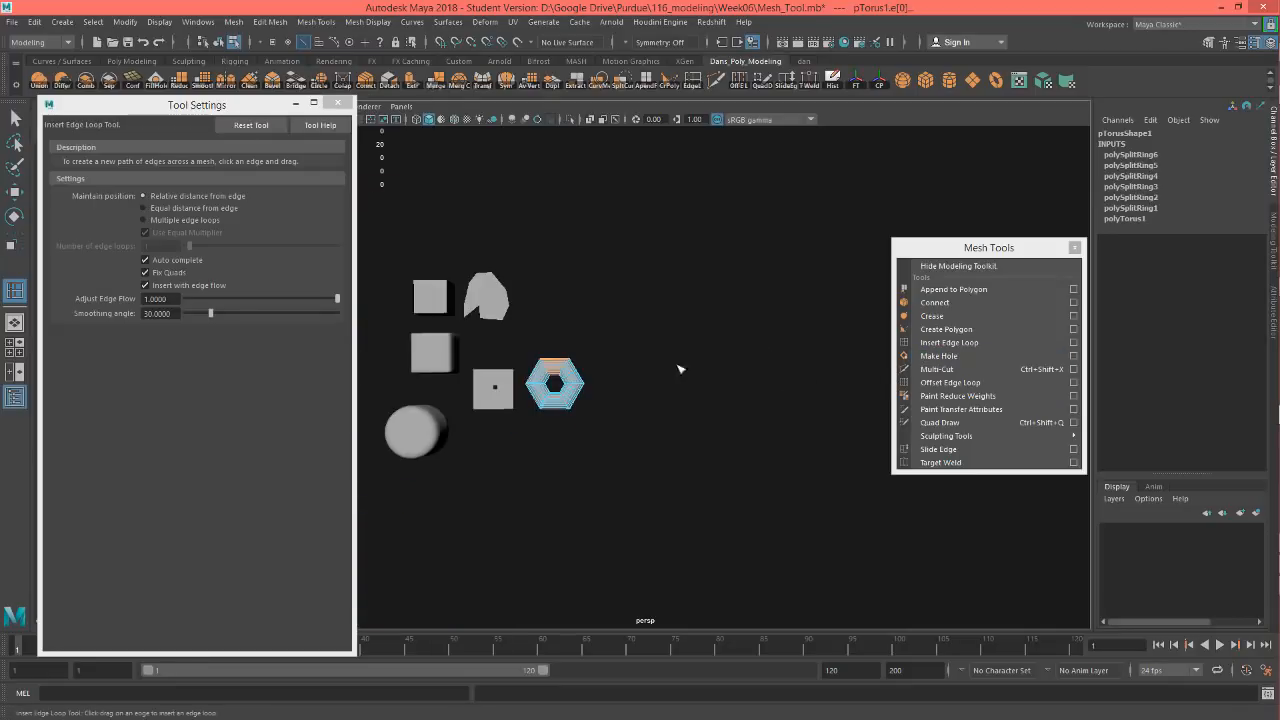
alt+middle_drag(597, 371, 646, 357)
alt+drag(646, 357, 643, 392)
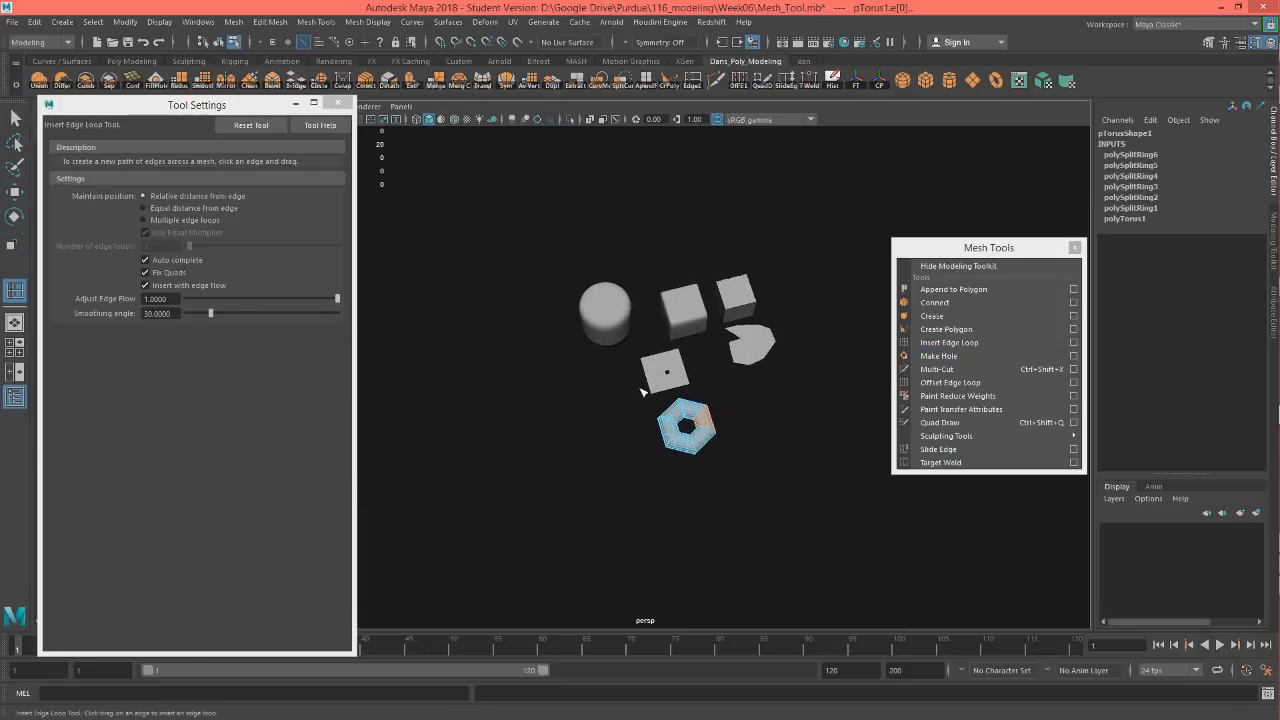
key(w)
click(790, 340)
alt+drag(759, 348, 752, 345)
scroll(745, 330, up, 6)
scroll(506, 309, up, 2)
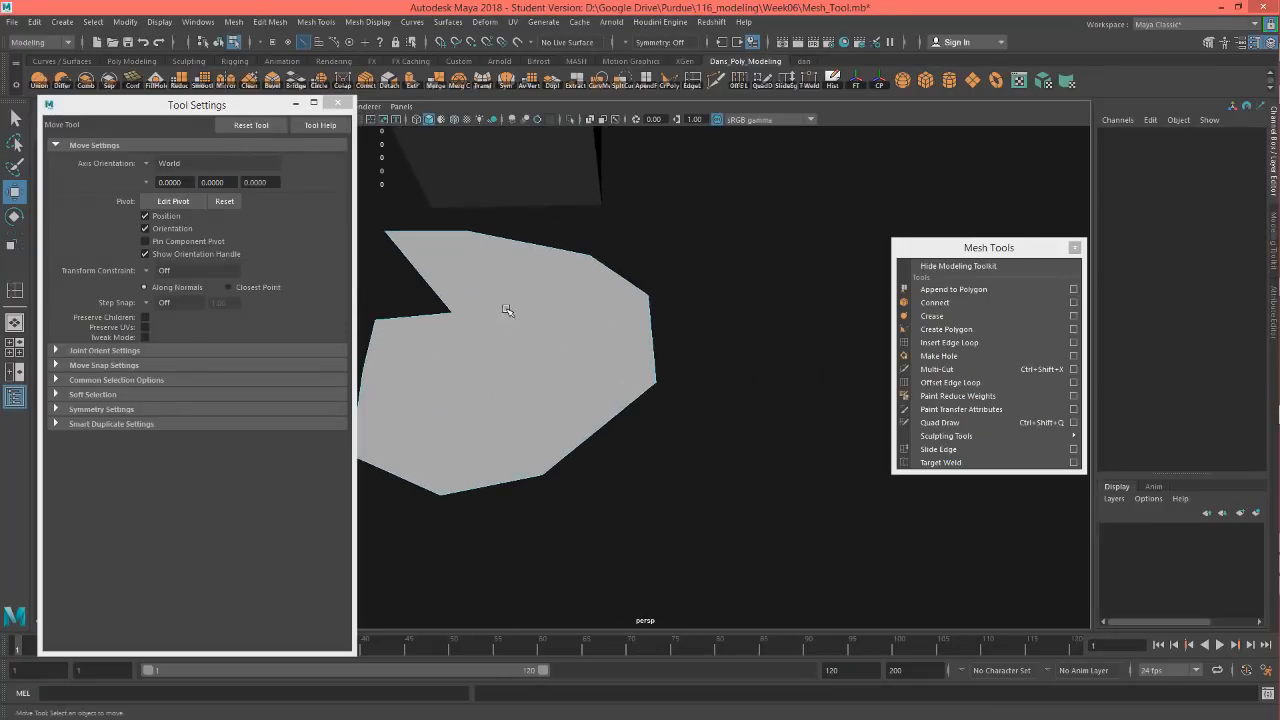
alt+middle_drag(506, 309, 609, 331)
right_drag(610, 322, 625, 335)
click(625, 333)
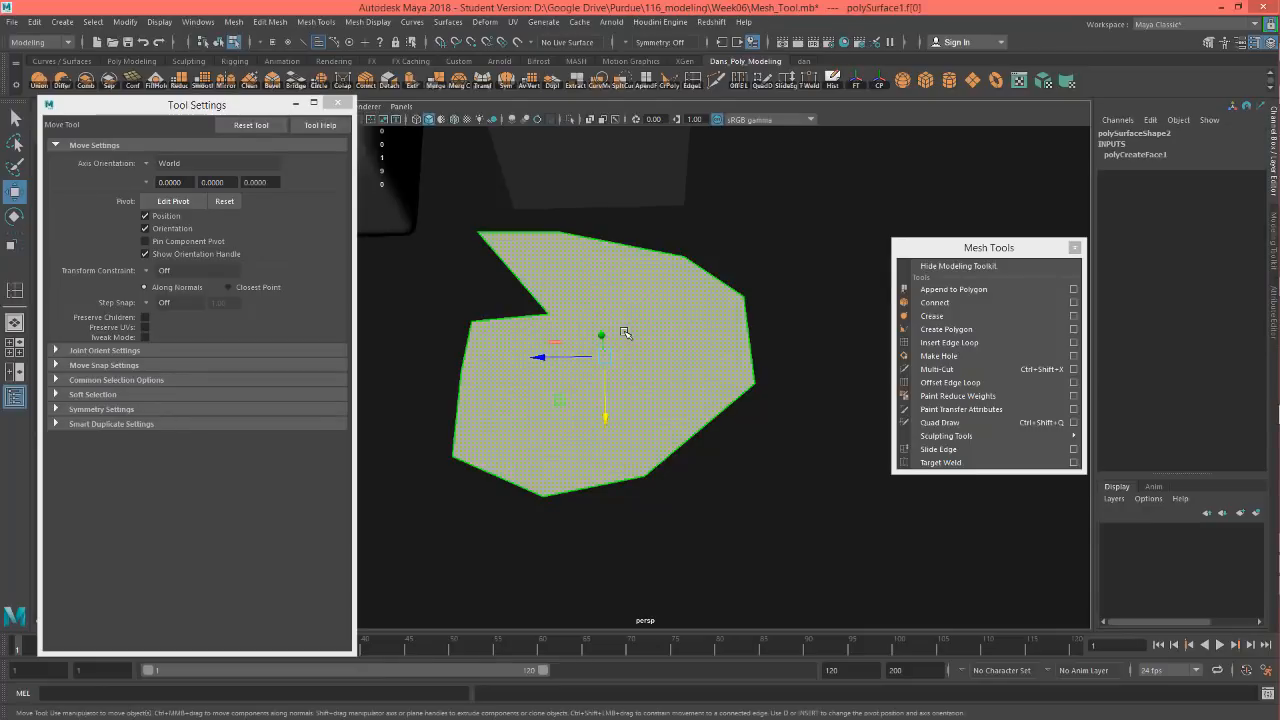
Scale the irregular flat polygon's face down uniformly to roughly a third of its size.
key(r)
drag(606, 357, 471, 377)
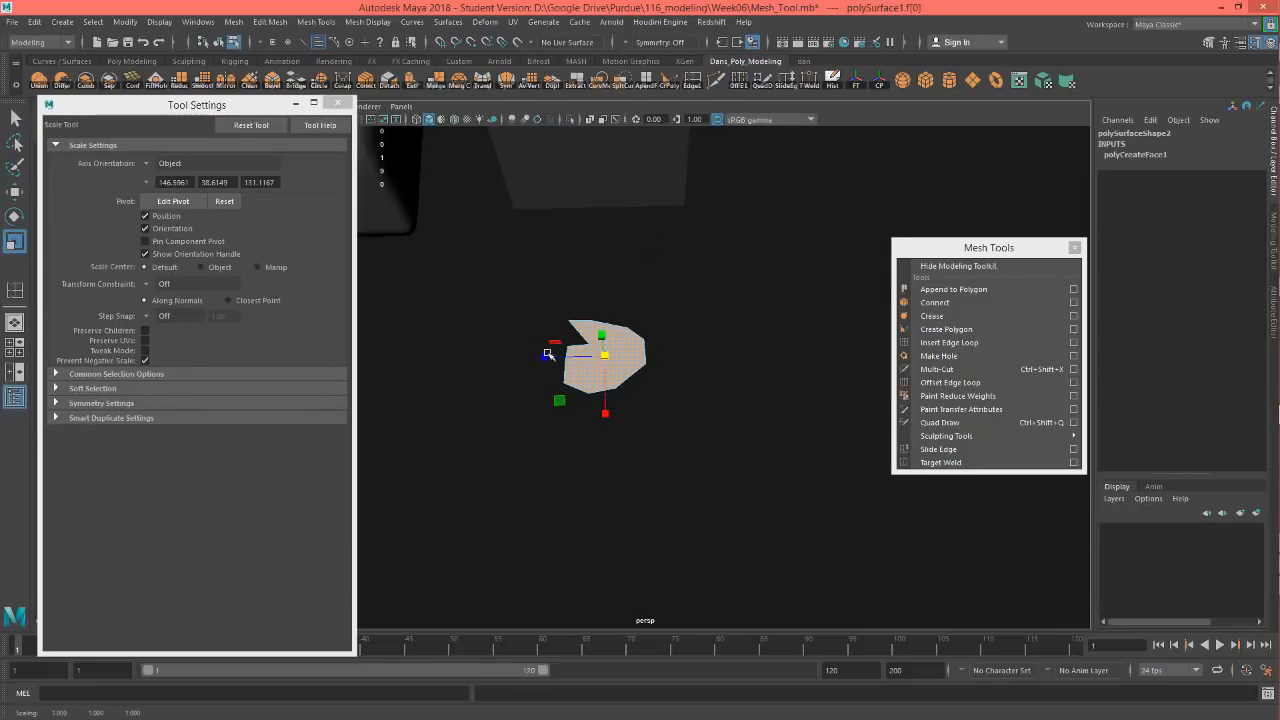
key(e)
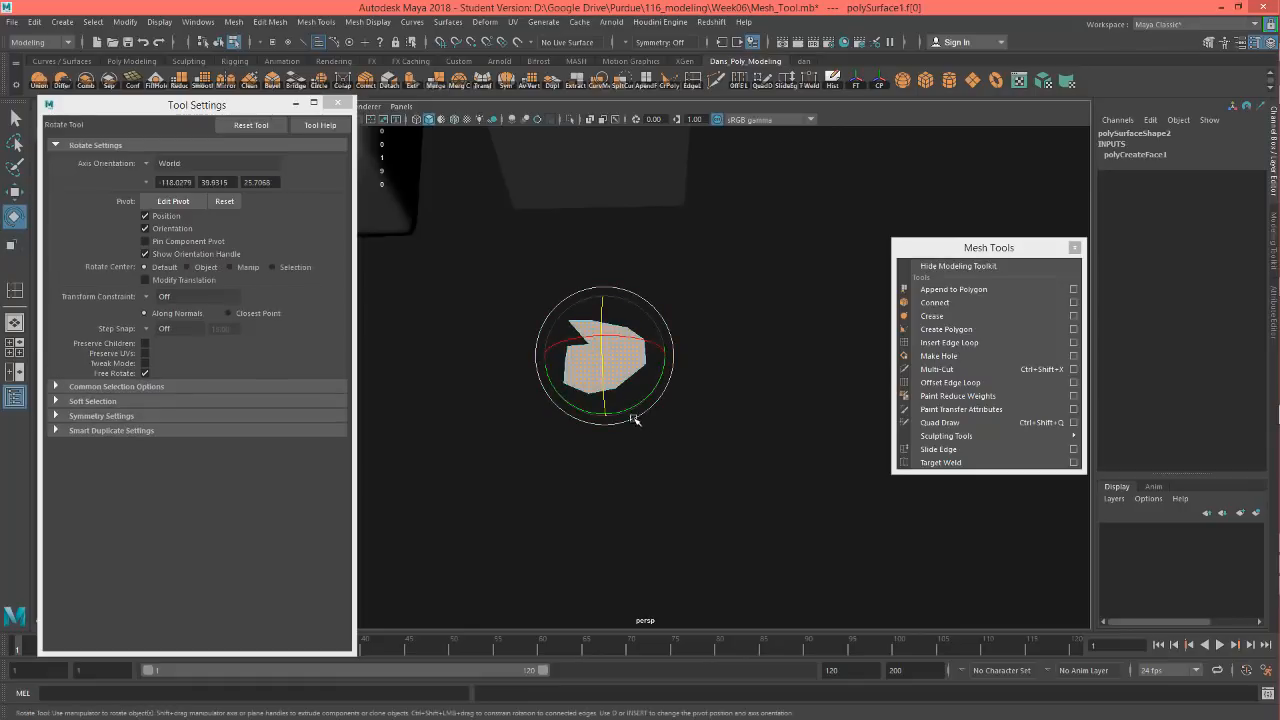
key(j)
drag(601, 370, 756, 396)
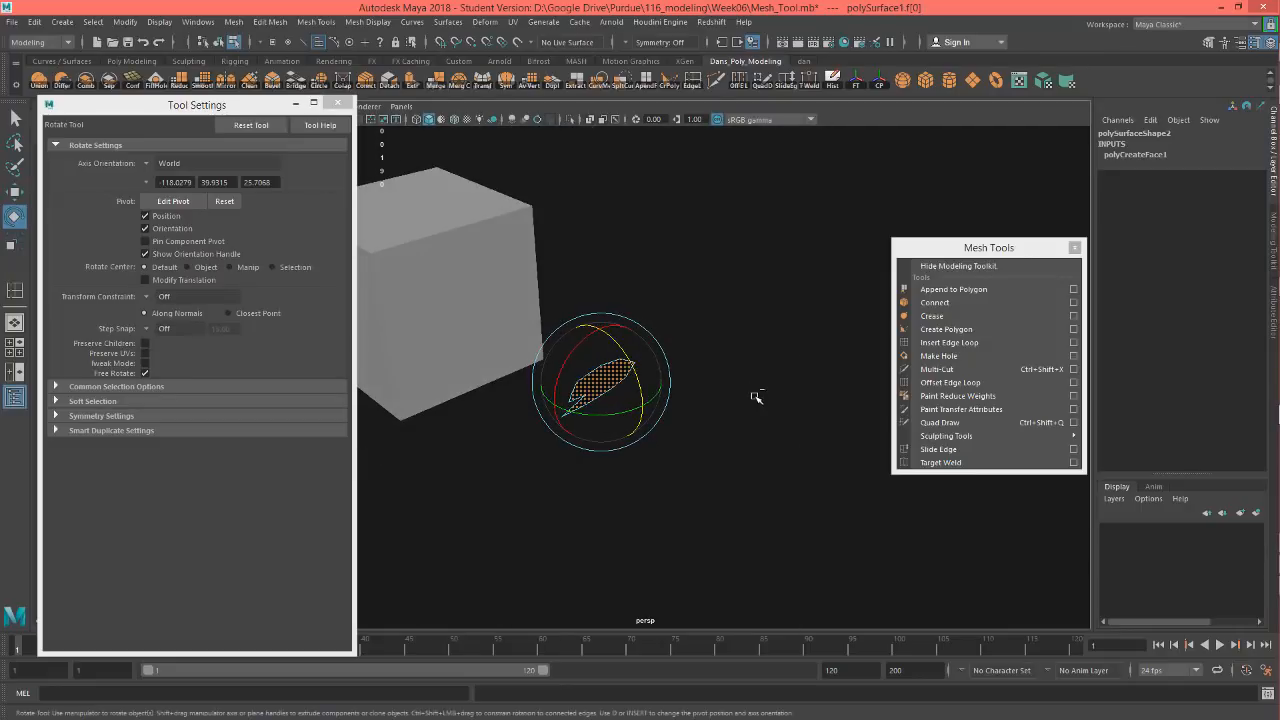
key(ctrl+z)
Switch the irregular flat polygon to object mode and centre its pivot.
right_drag(586, 322, 640, 318)
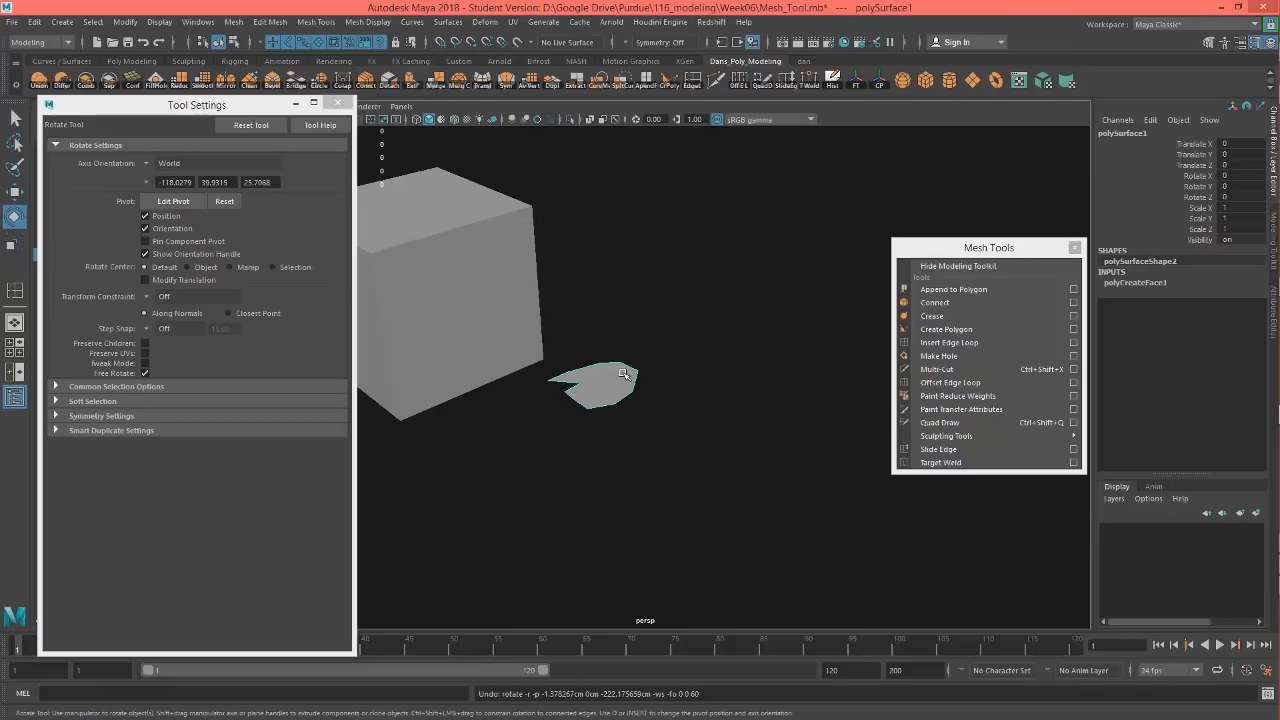
key(r)
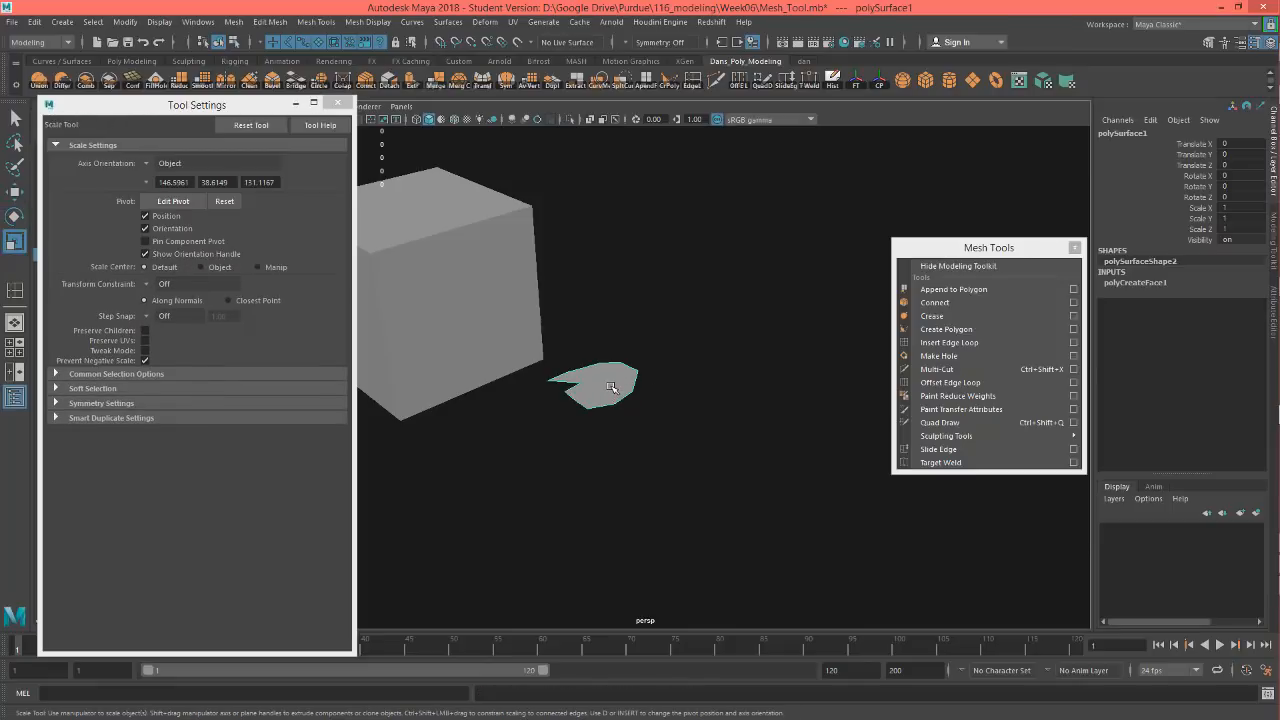
key(e)
alt+drag(612, 386, 366, 236)
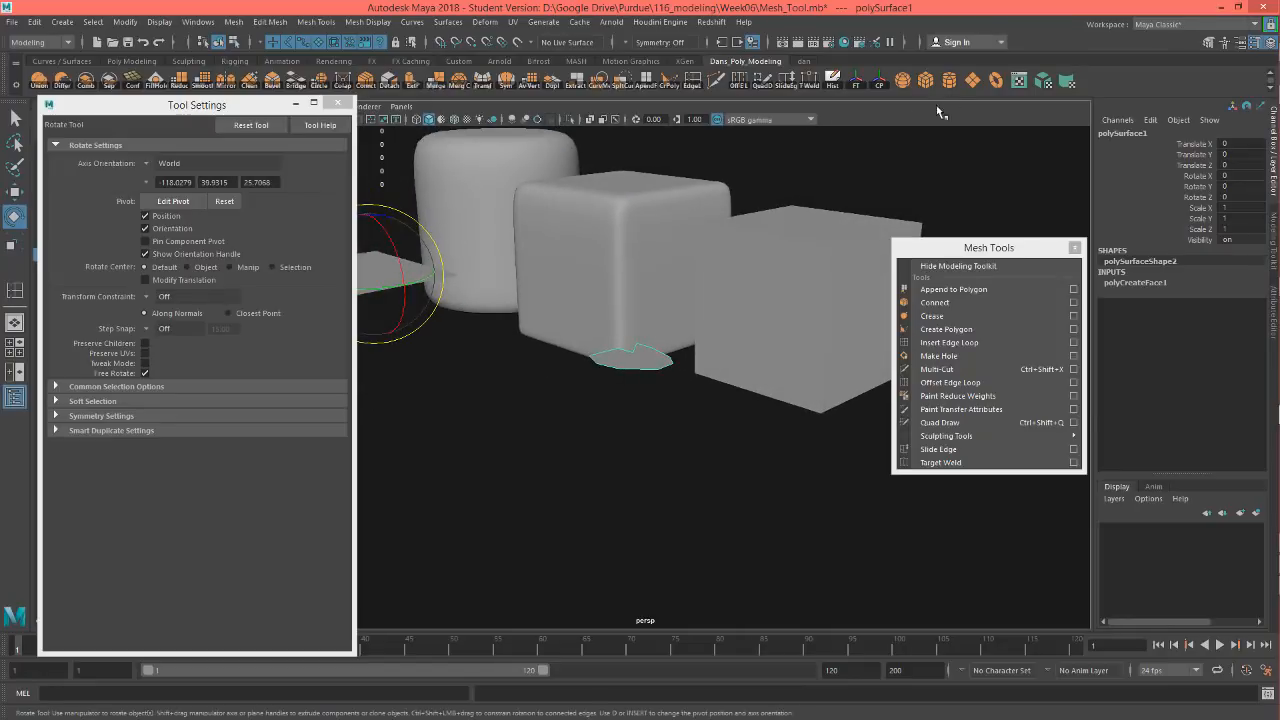
click(879, 80)
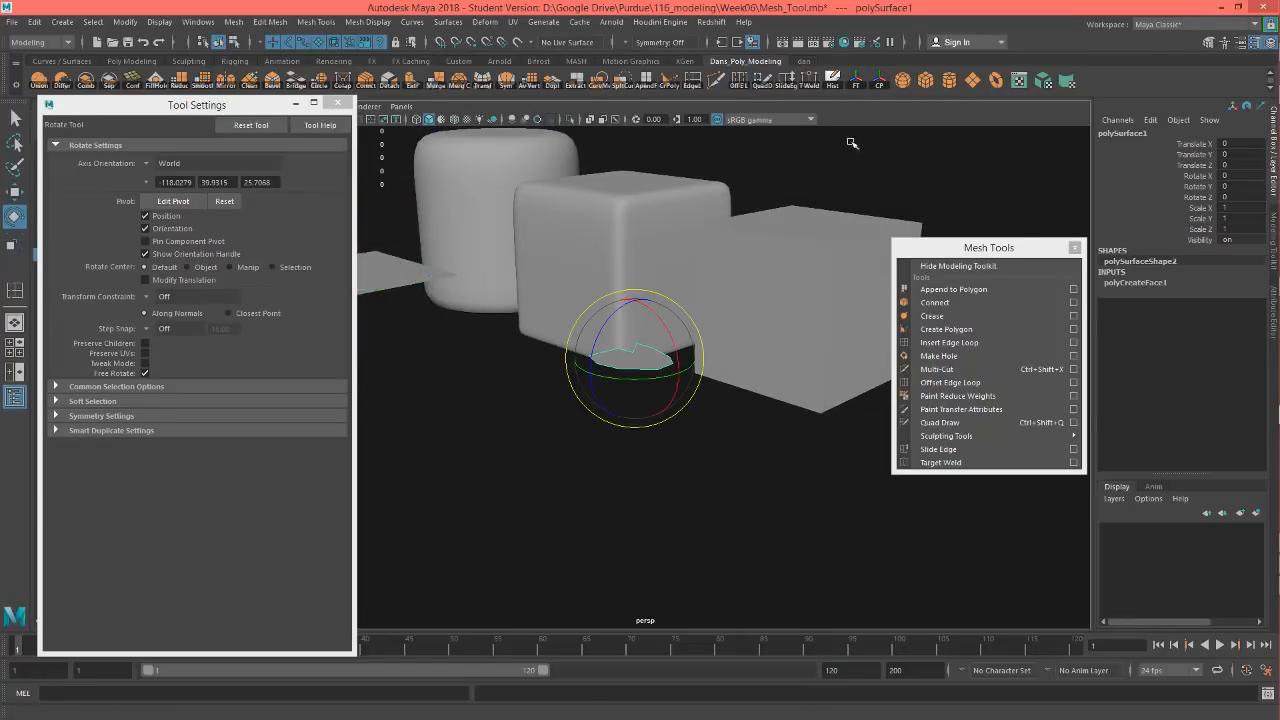
Rotate the flat polygon to -90 degrees about Z with 15-degree relative snapping so it stands upright.
key(f)
key(j)
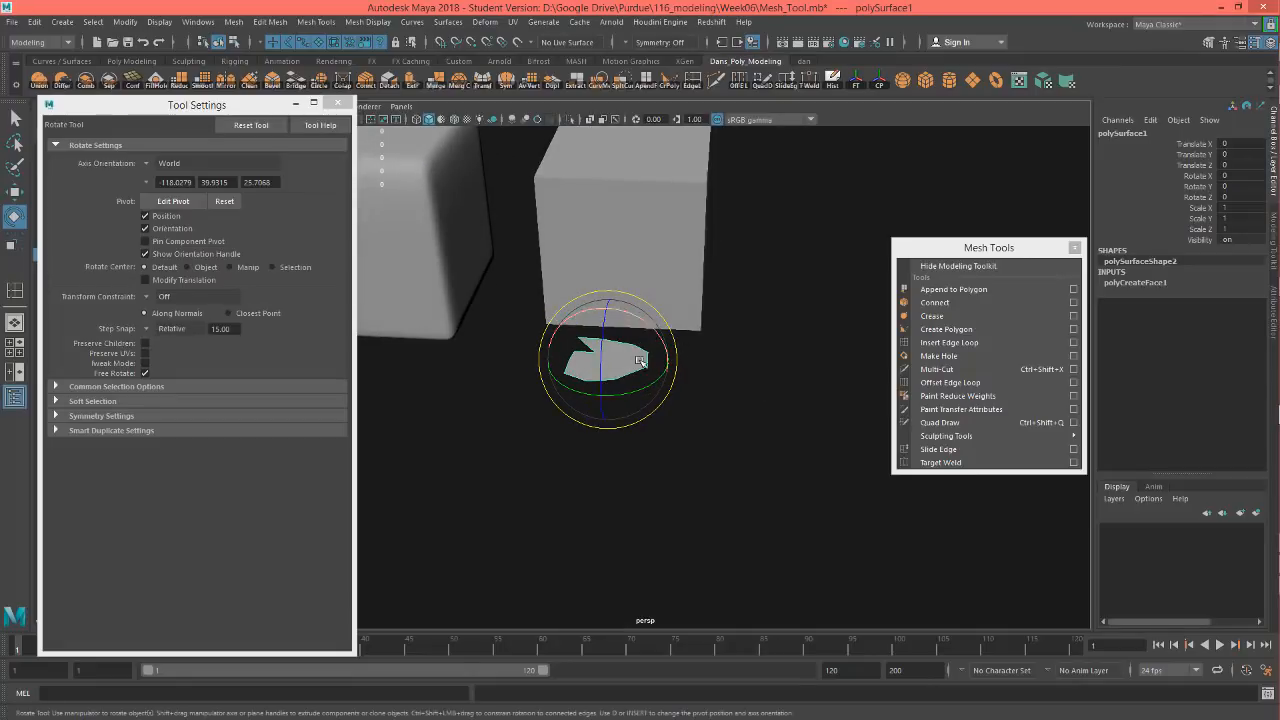
drag(603, 333, 614, 410)
alt+drag(743, 414, 808, 420)
Move the upright polygon along X to -89.37 so it sits just in front of the plain cube's side face.
key(w)
alt+drag(730, 382, 531, 174)
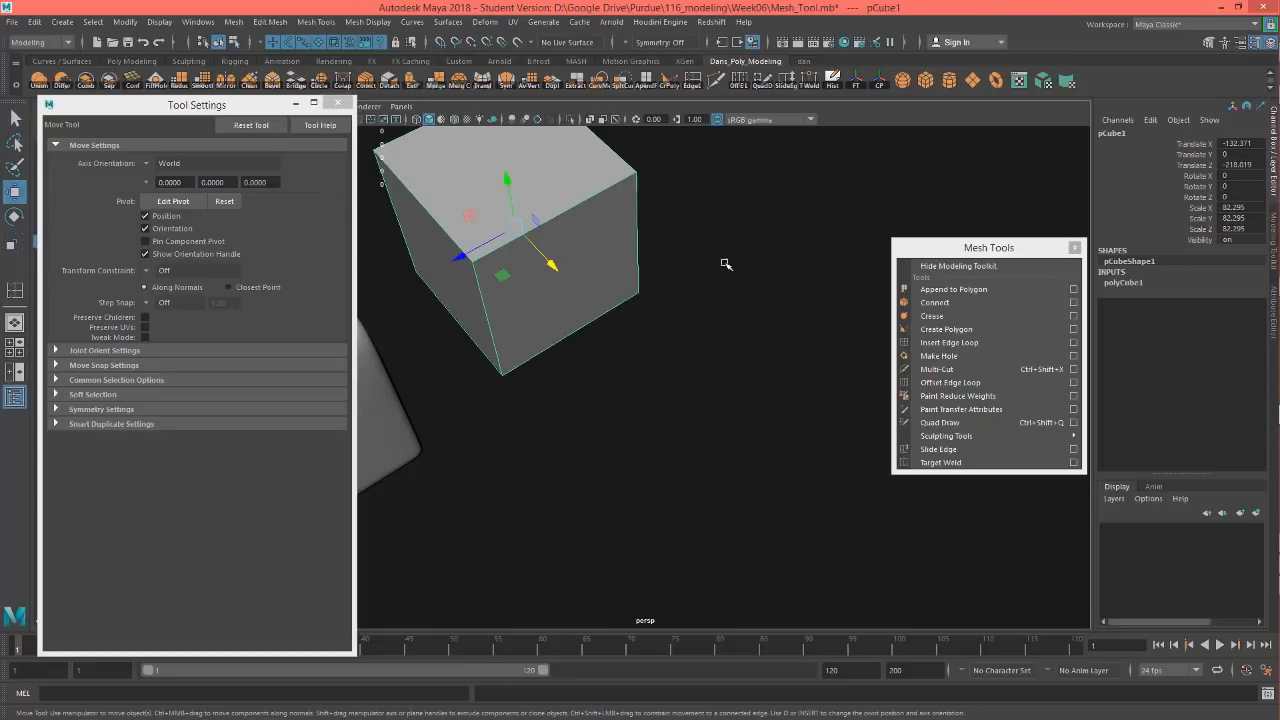
scroll(581, 285, up, 3)
alt+drag(769, 364, 723, 320)
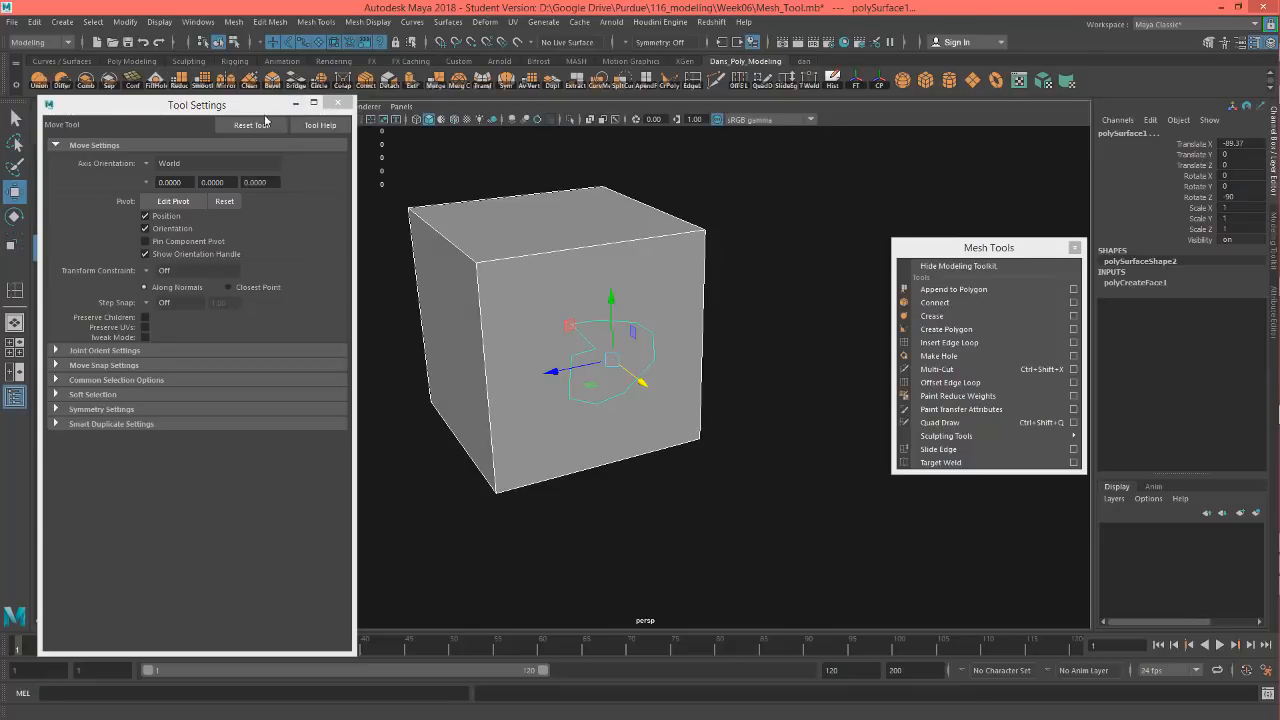
Select the flat polygon together with the plain cube and combine them into one mesh.
drag(266, 106, 263, 148)
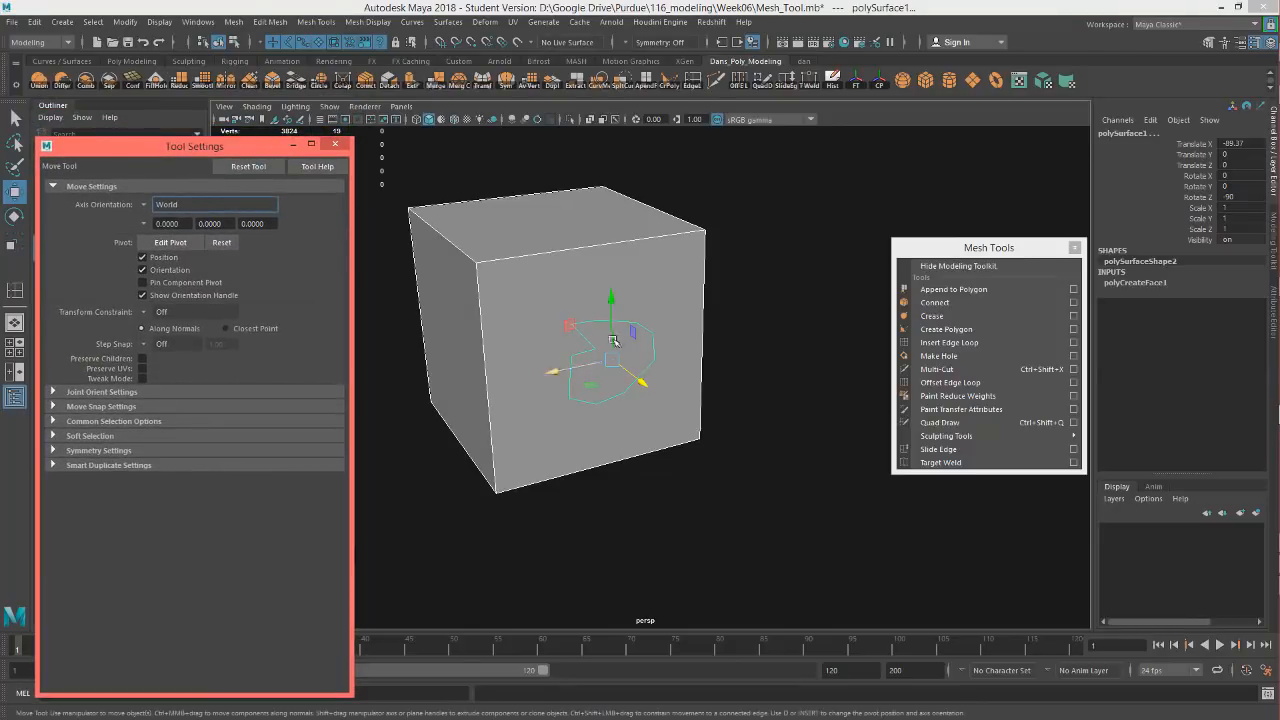
click(643, 359)
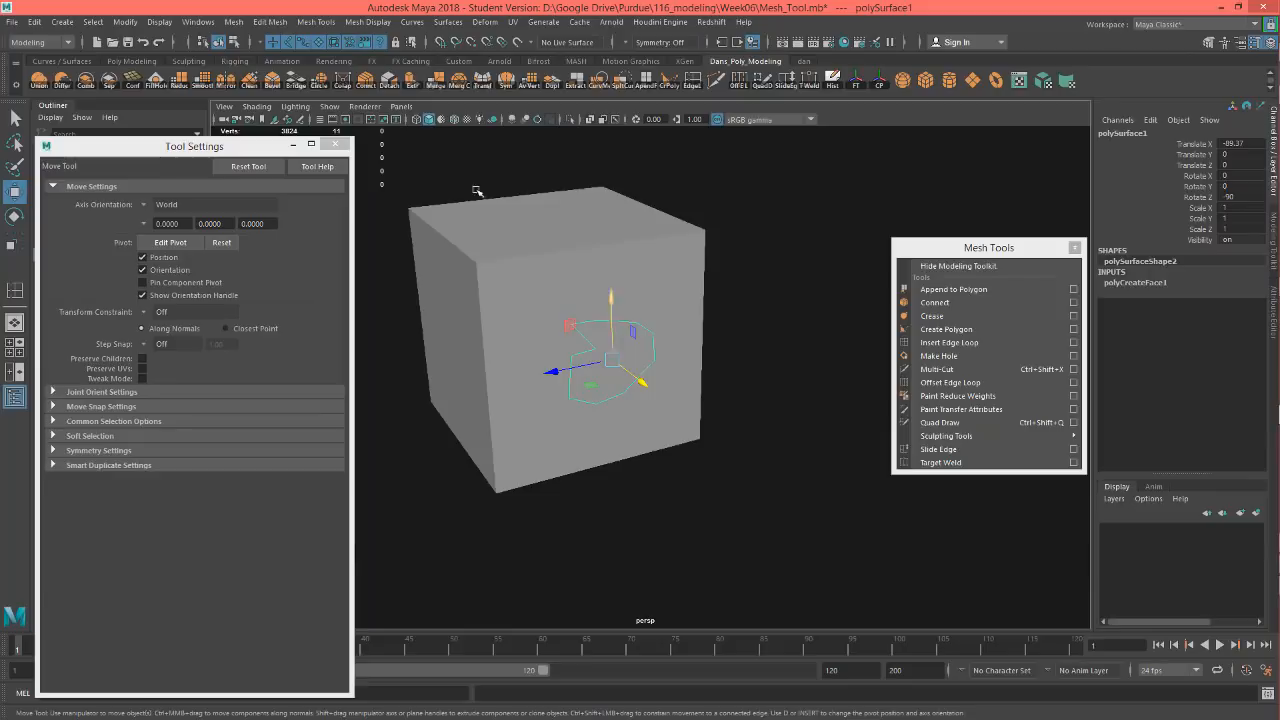
click(538, 260)
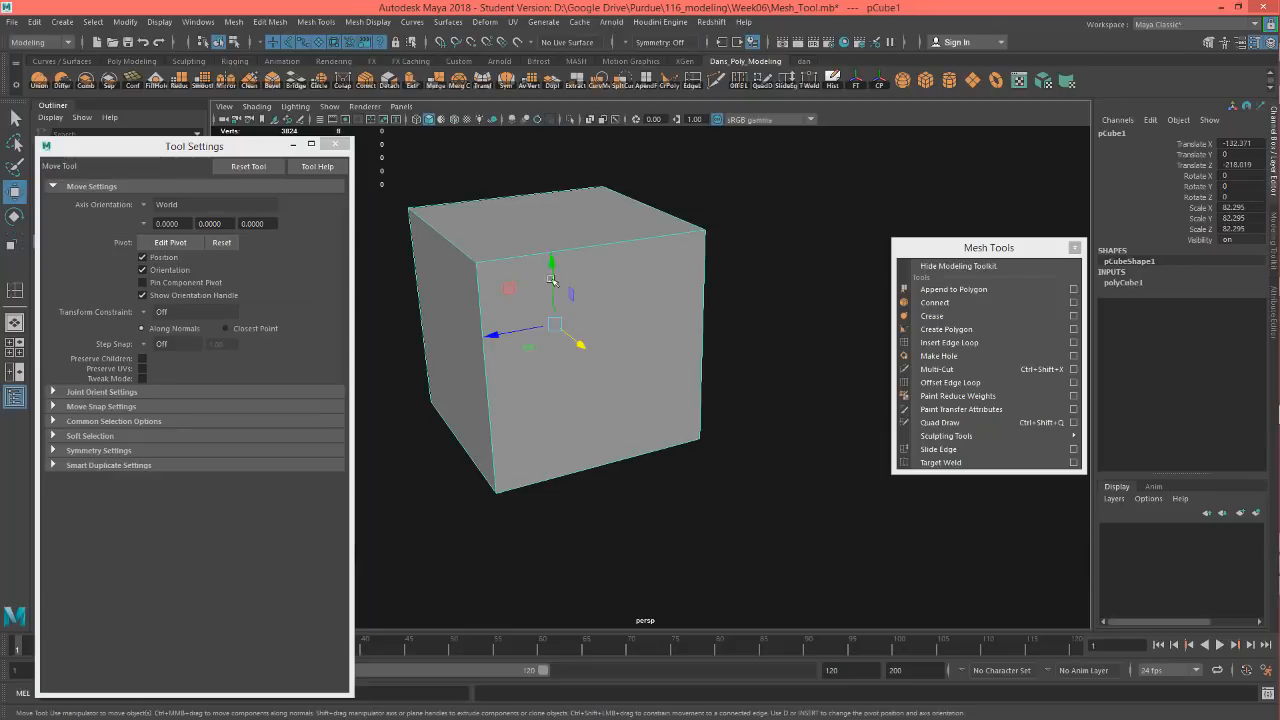
click(592, 362)
shift+click(566, 282)
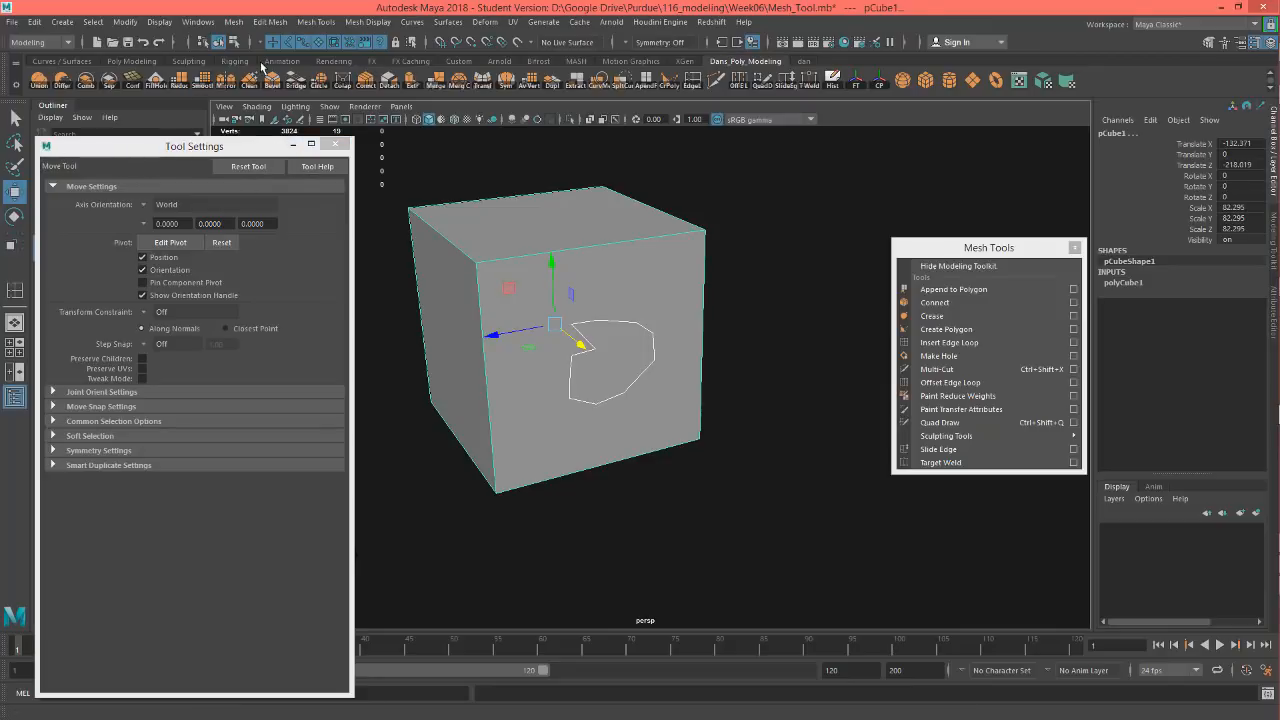
click(88, 82)
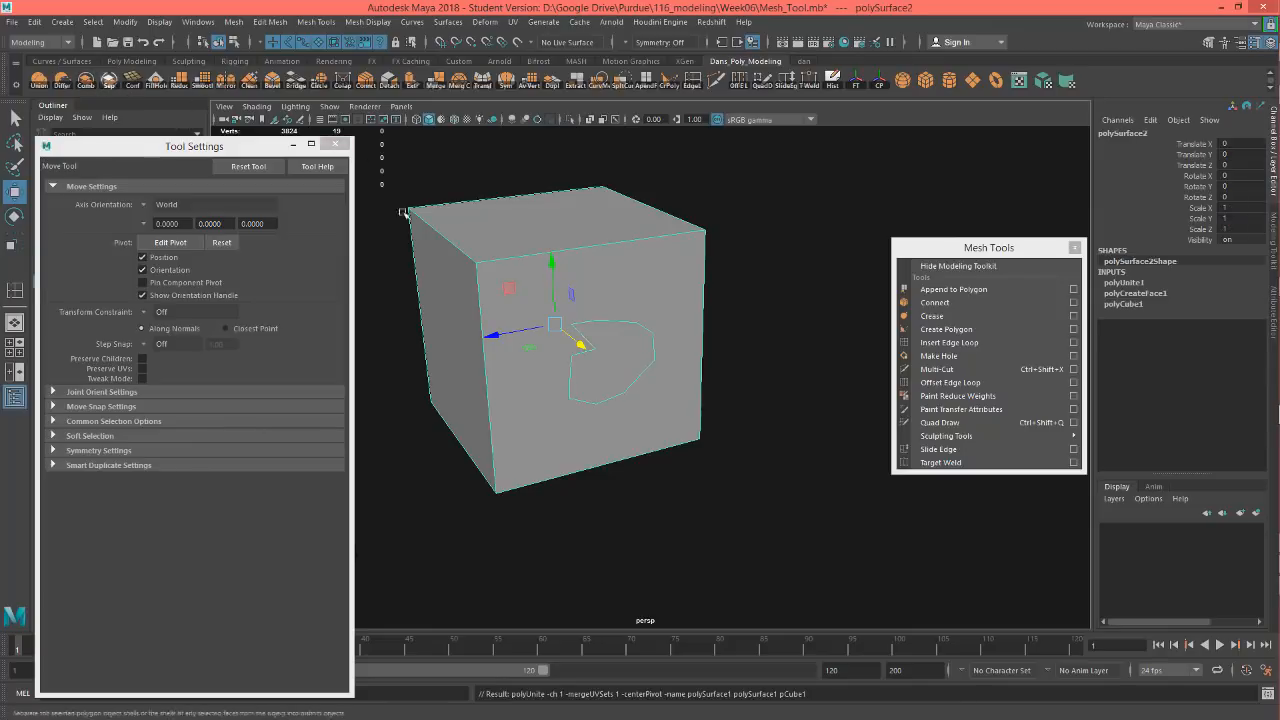
Use Make Hole with merge mode None, picking the polygon face first and the cube's side face second, and complete it.
click(938, 356)
alt+drag(696, 422, 651, 437)
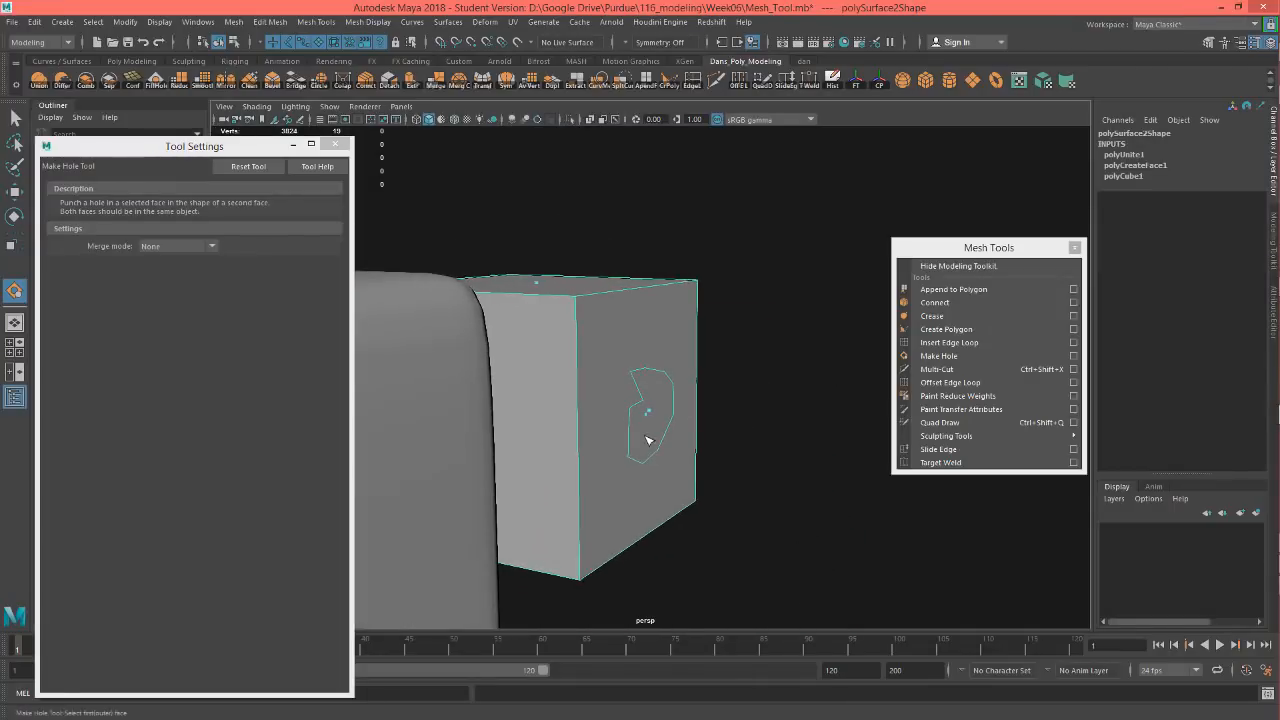
scroll(651, 437, up, 3)
click(651, 441)
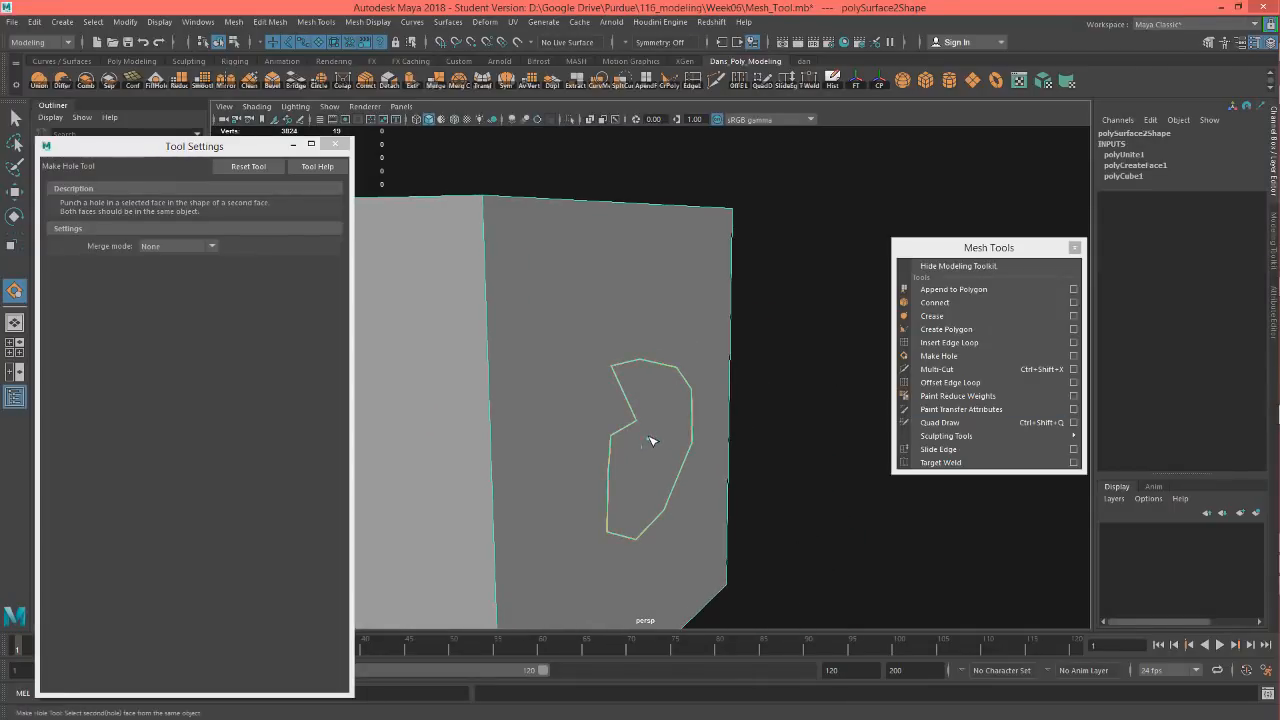
alt+drag(640, 443, 713, 472)
click(557, 440)
key(ctrl+z)
key(ctrl+z)
key(ctrl+z)
key(ctrl+z)
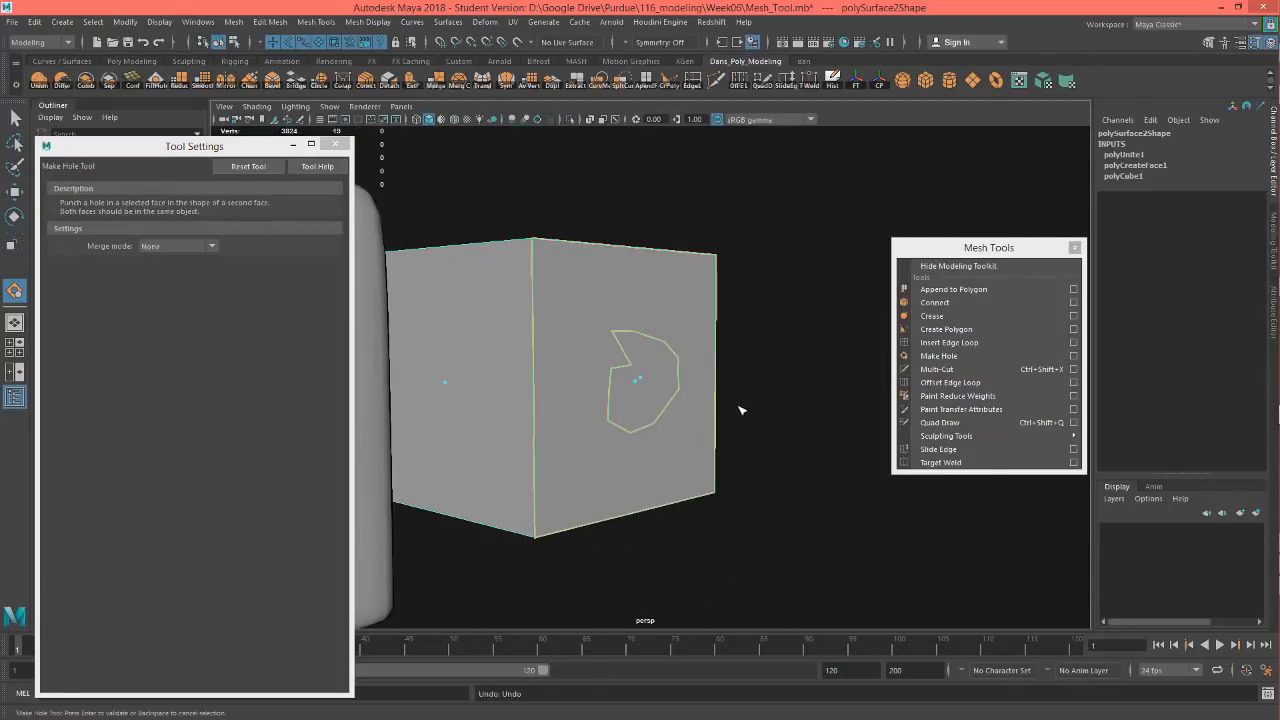
key(Return)
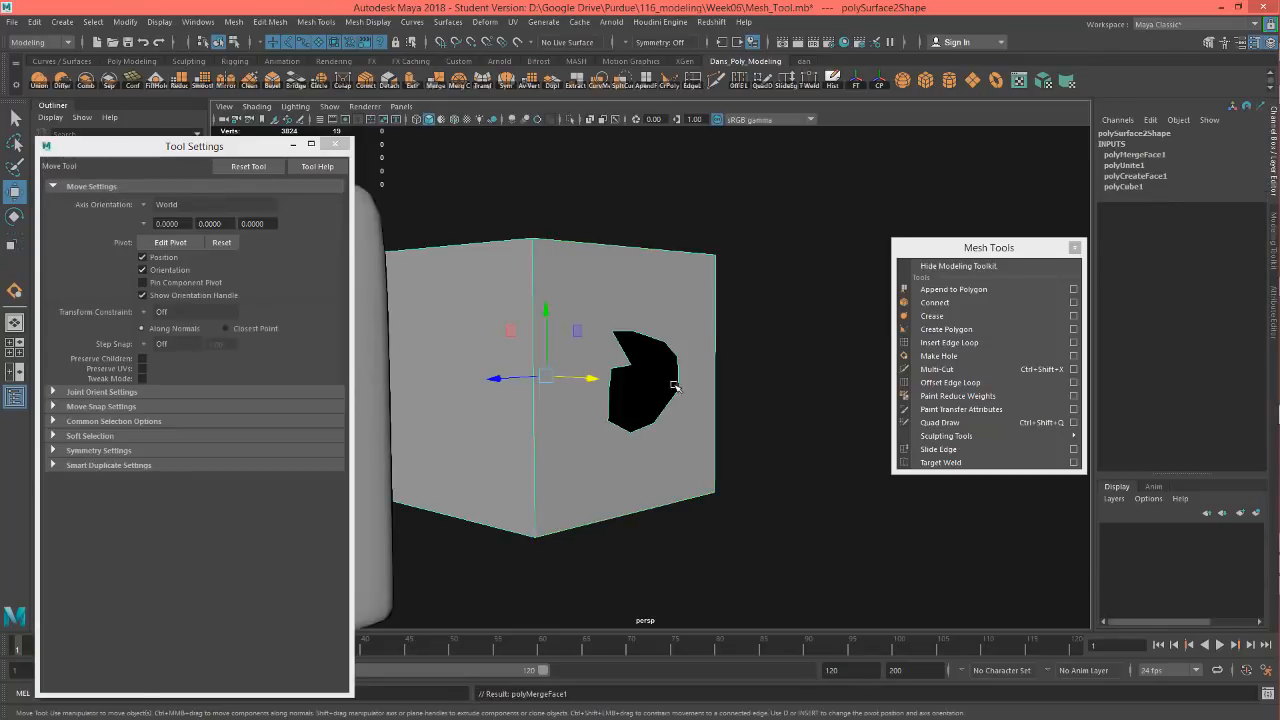
Examine the hole in the cube from several angles, including a close look into its interior.
mouse_move(674, 386)
alt+mouse_down()
mouse_move(671, 417)
mouse_move(689, 400)
mouse_move(680, 385)
alt+mouse_up()
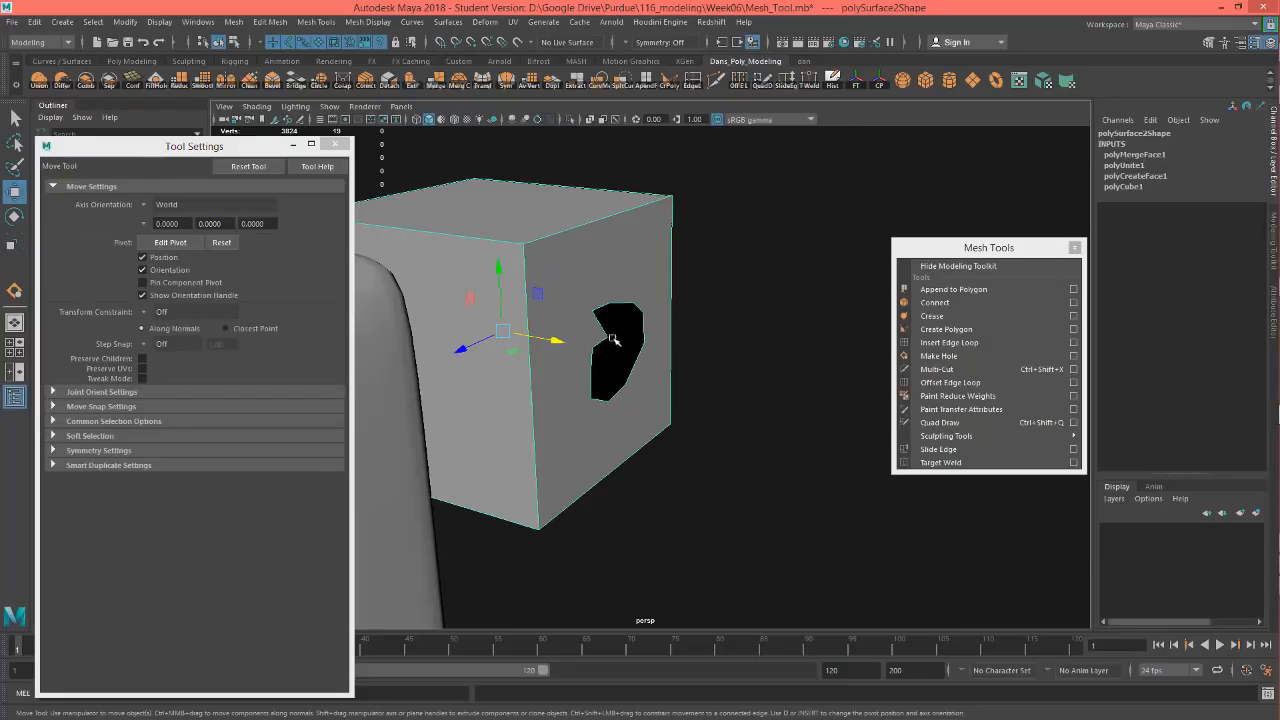
alt+drag(662, 355, 580, 265)
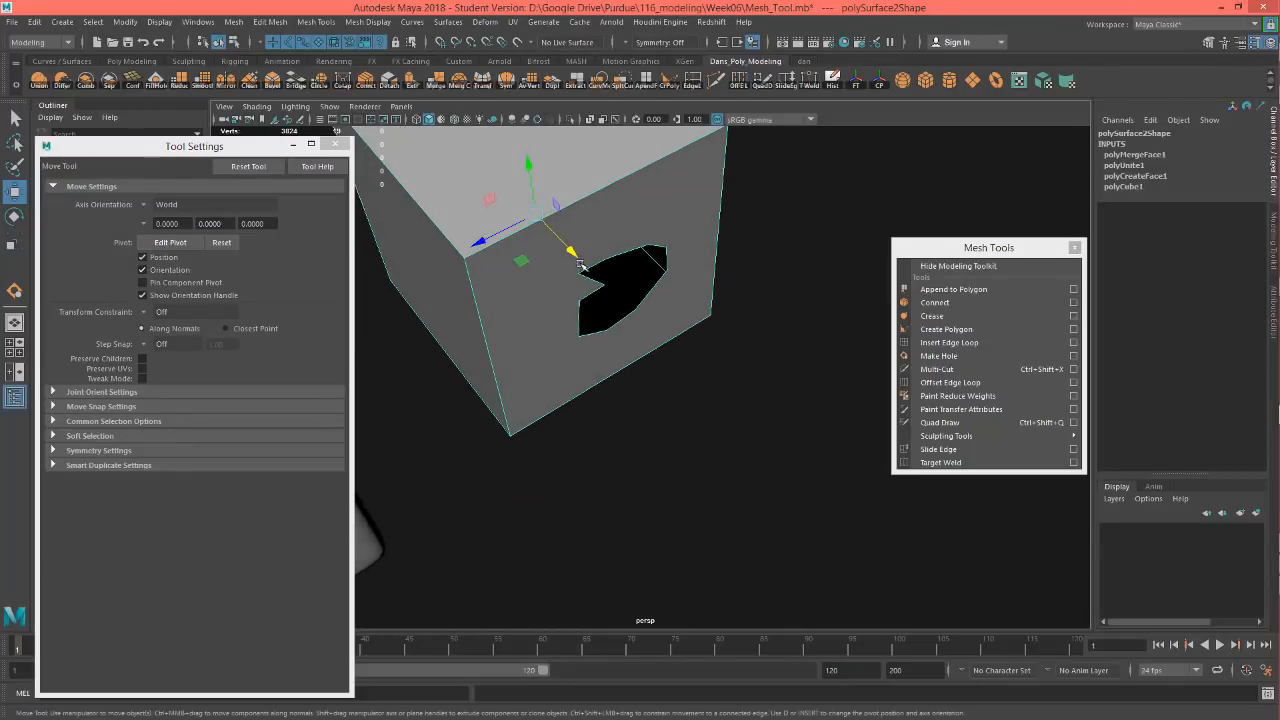
alt+drag(720, 278, 605, 328)
scroll(605, 328, up, 4)
alt+drag(652, 456, 818, 405)
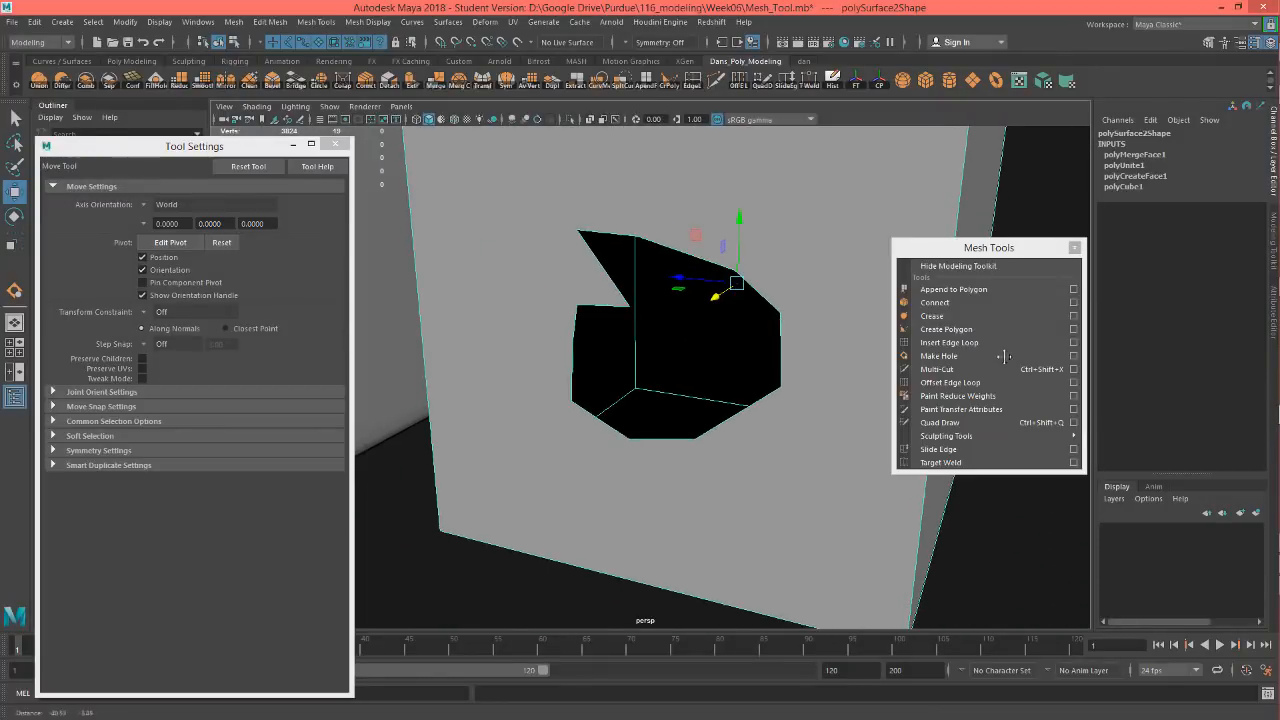
scroll(663, 365, up, 3)
scroll(663, 365, down, 5)
alt+drag(663, 365, 629, 366)
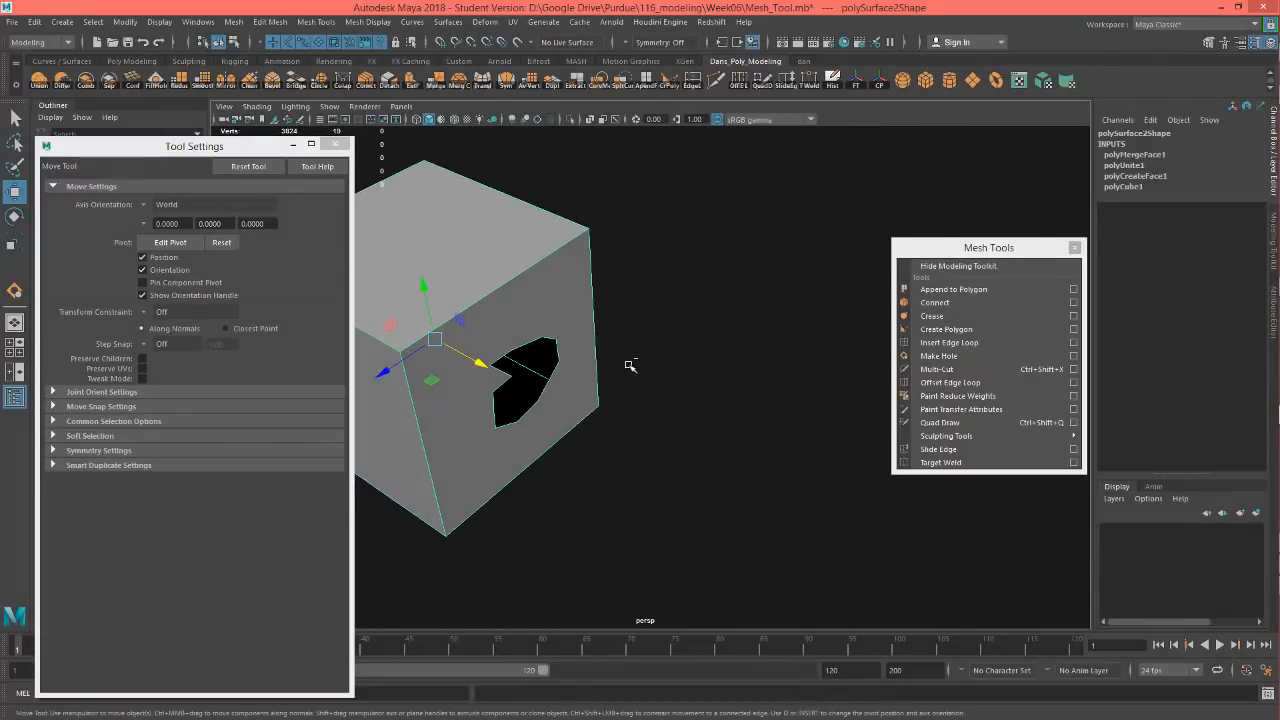
Undo the hole and move the irregular polygon's face outward along X, away from the cube's side.
key(ctrl+z)
key(ctrl+z)
click(541, 388)
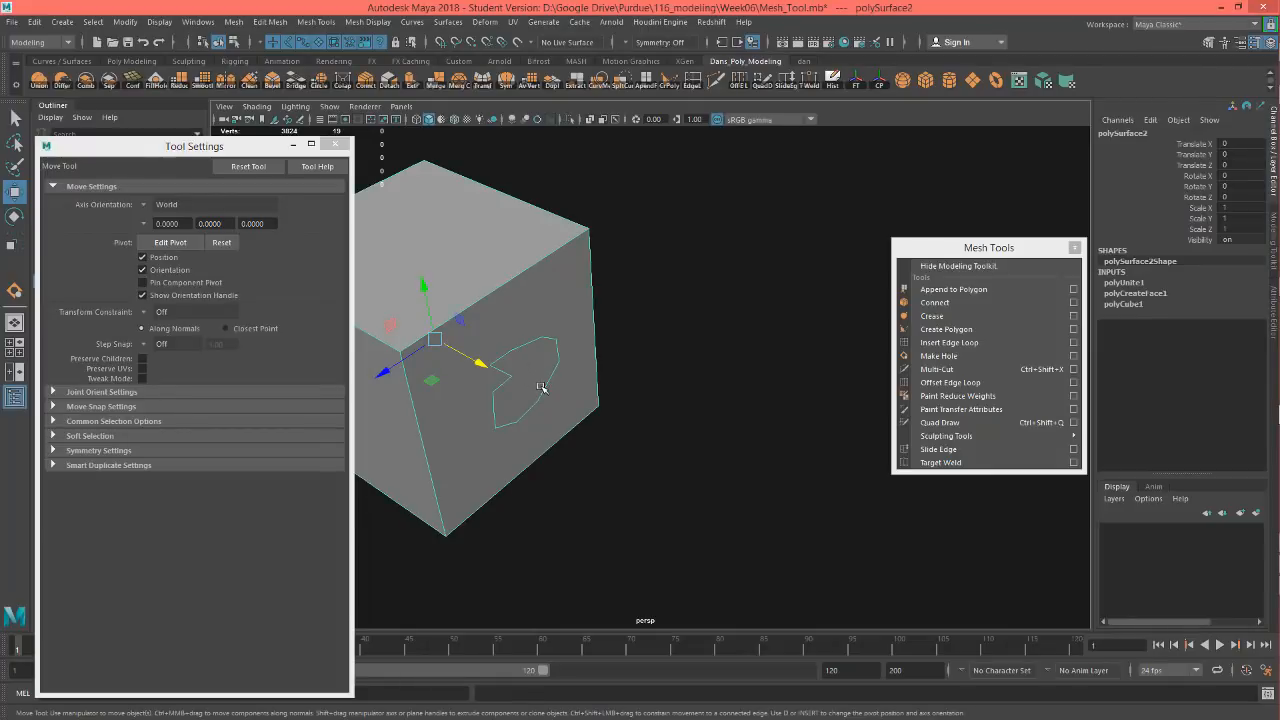
right_drag(533, 388, 540, 358)
drag(568, 403, 609, 434)
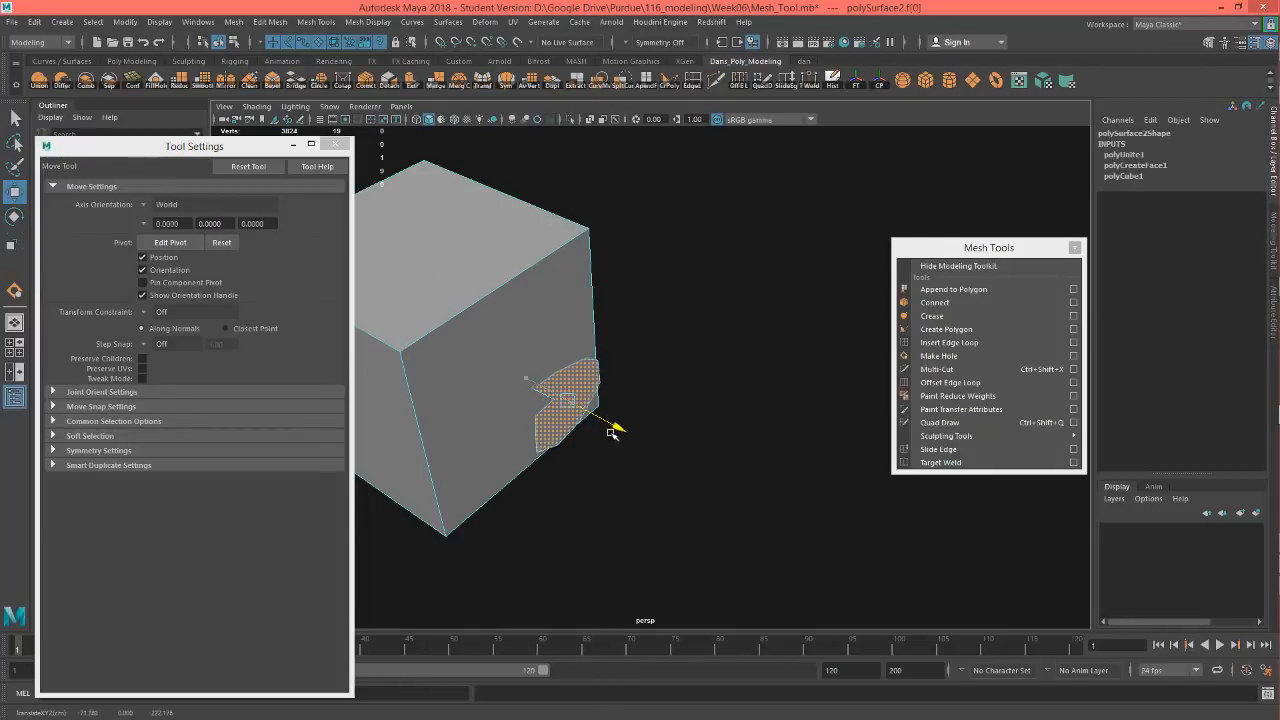
alt+drag(686, 463, 715, 436)
click(715, 436)
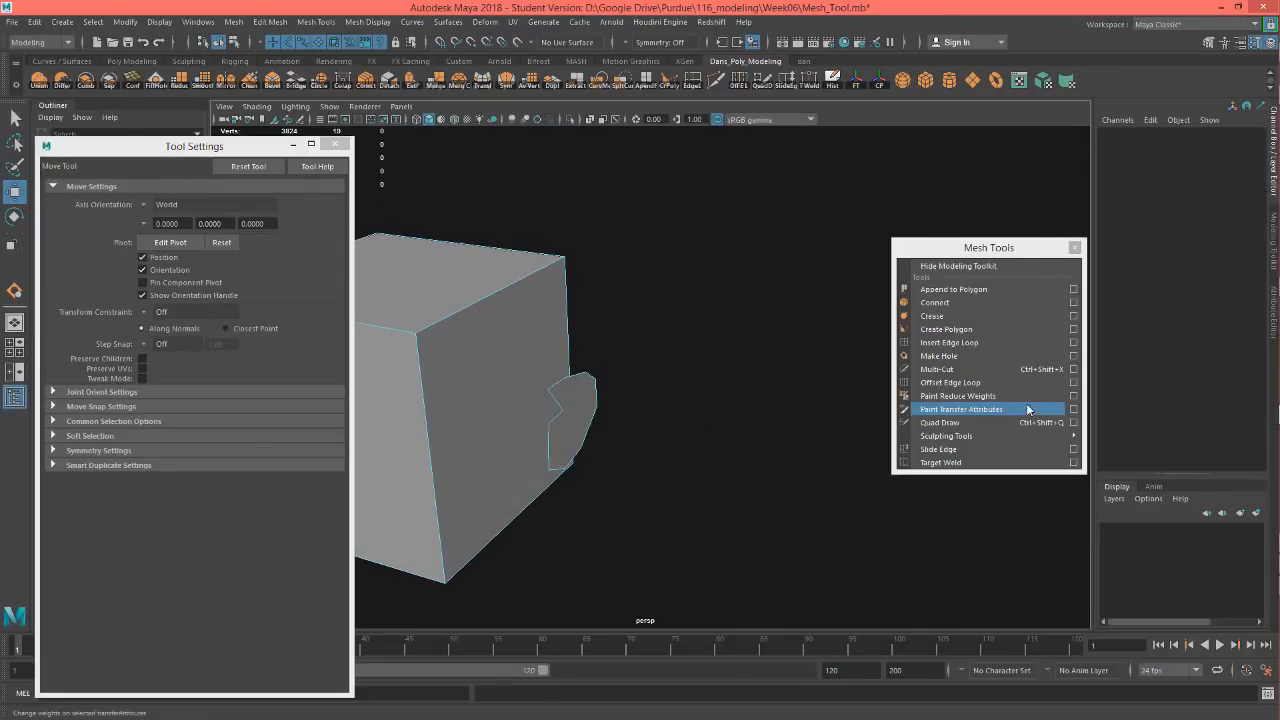
Make a hole with merge mode None, picking the offset polygon face and then the cube's side face, and inspect the result.
click(956, 357)
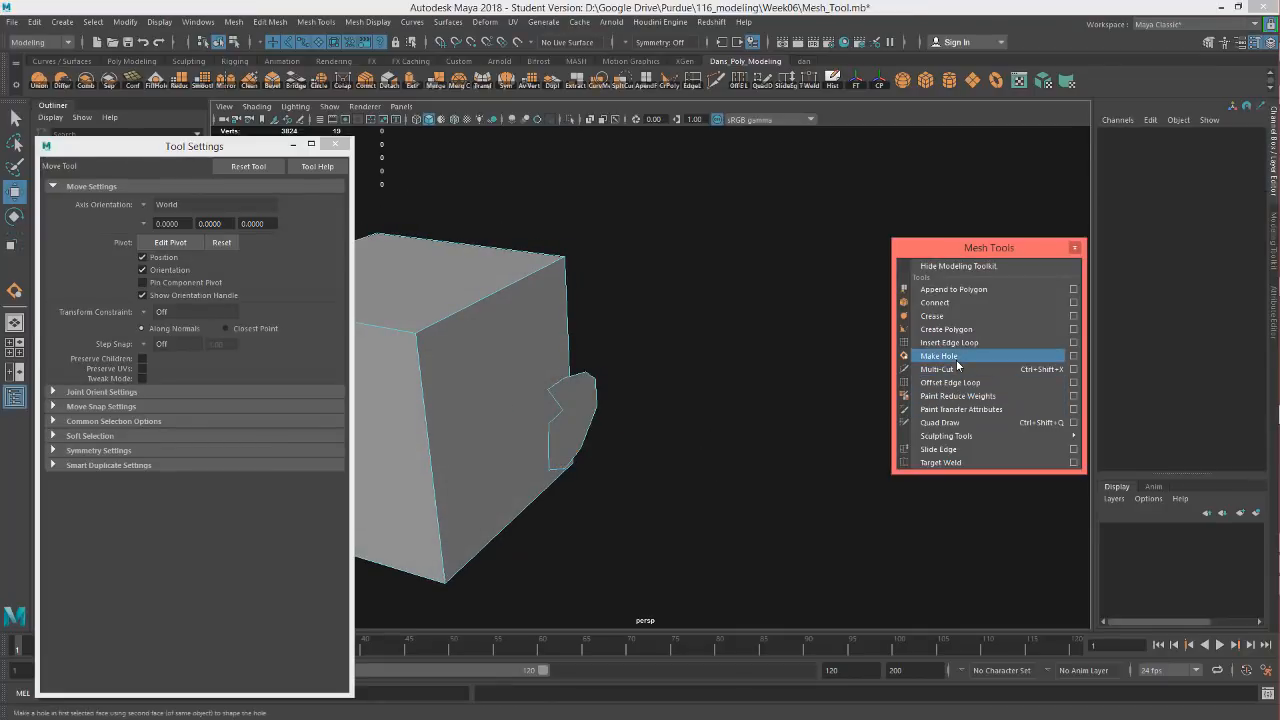
click(574, 418)
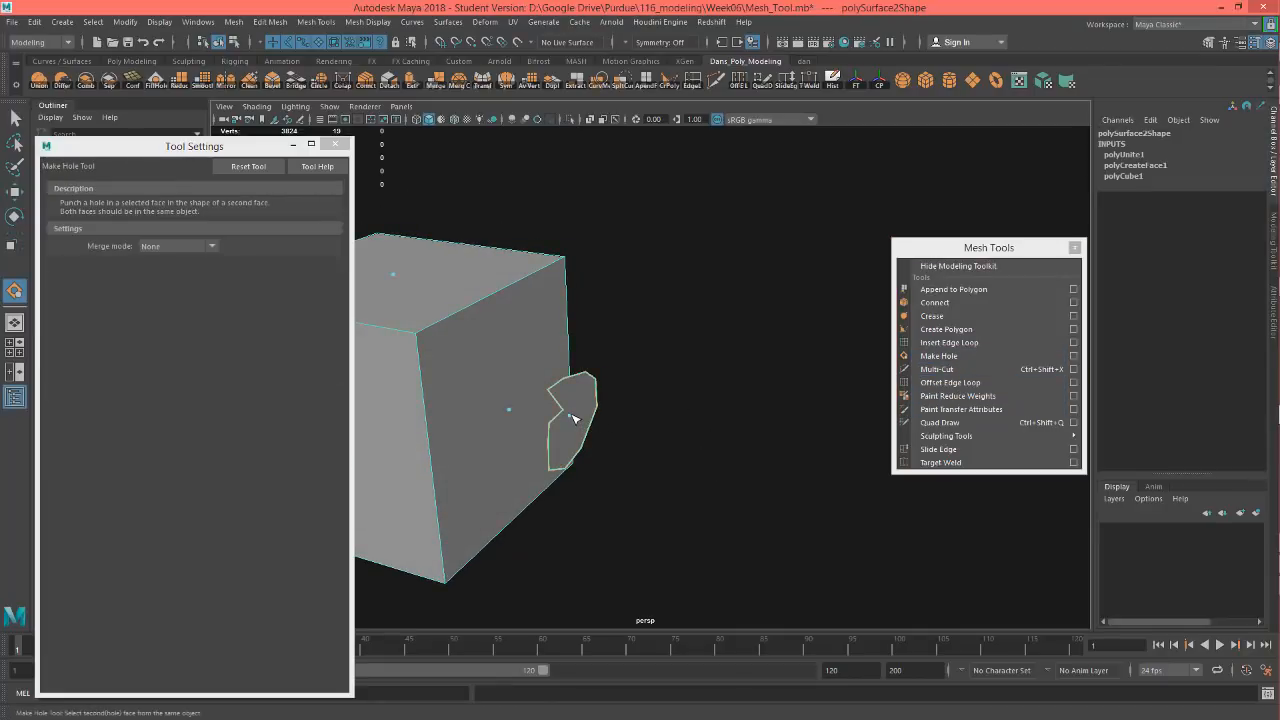
click(510, 413)
key(Return)
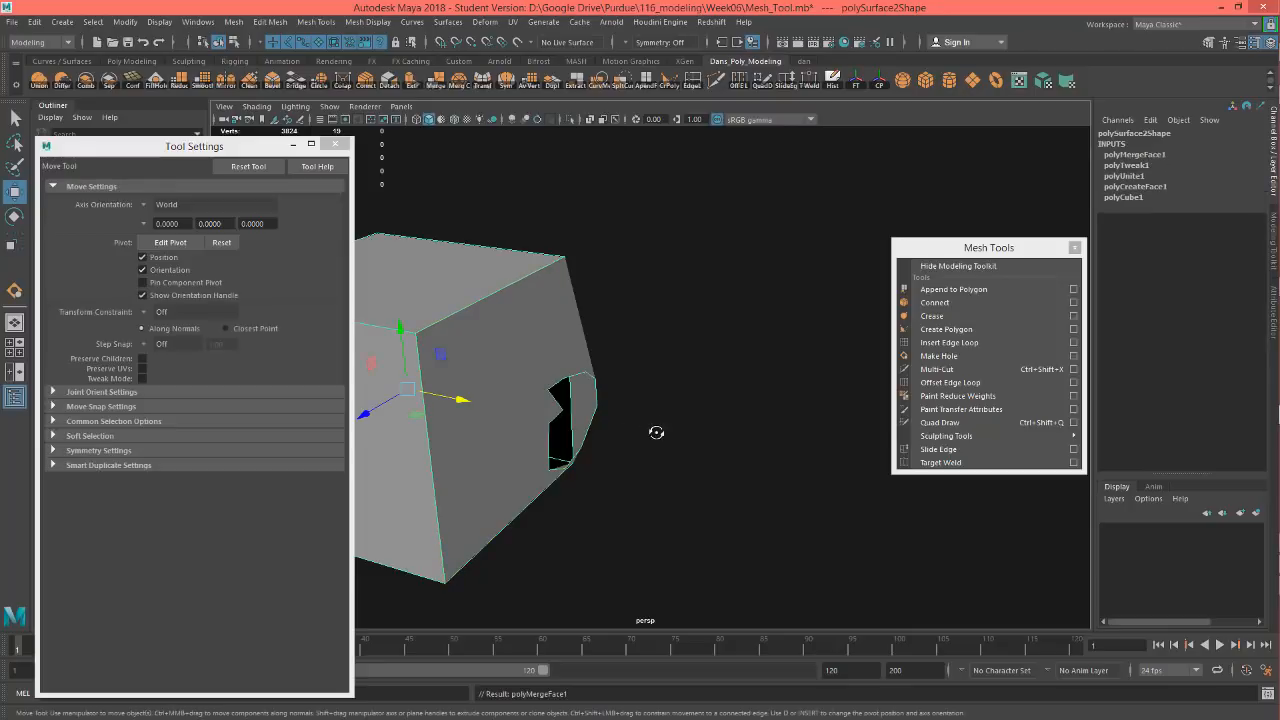
alt+drag(656, 432, 560, 303)
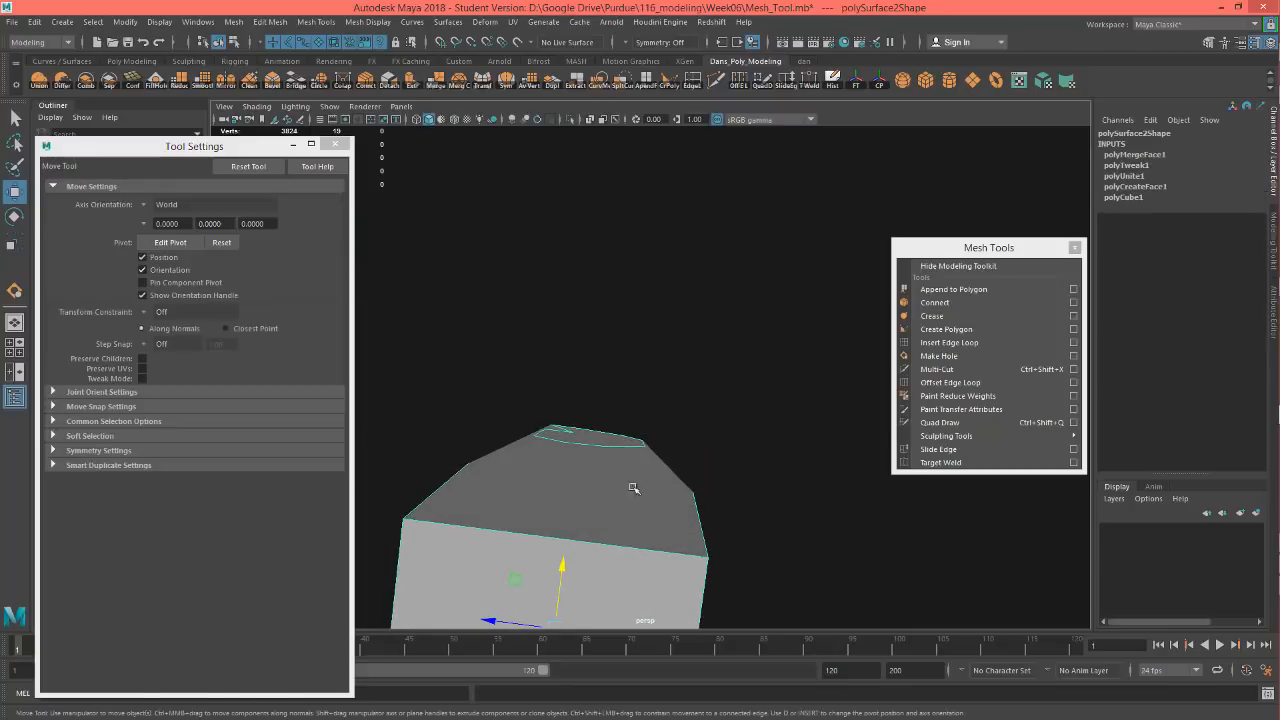
alt+drag(549, 479, 686, 533)
alt+drag(663, 566, 626, 571)
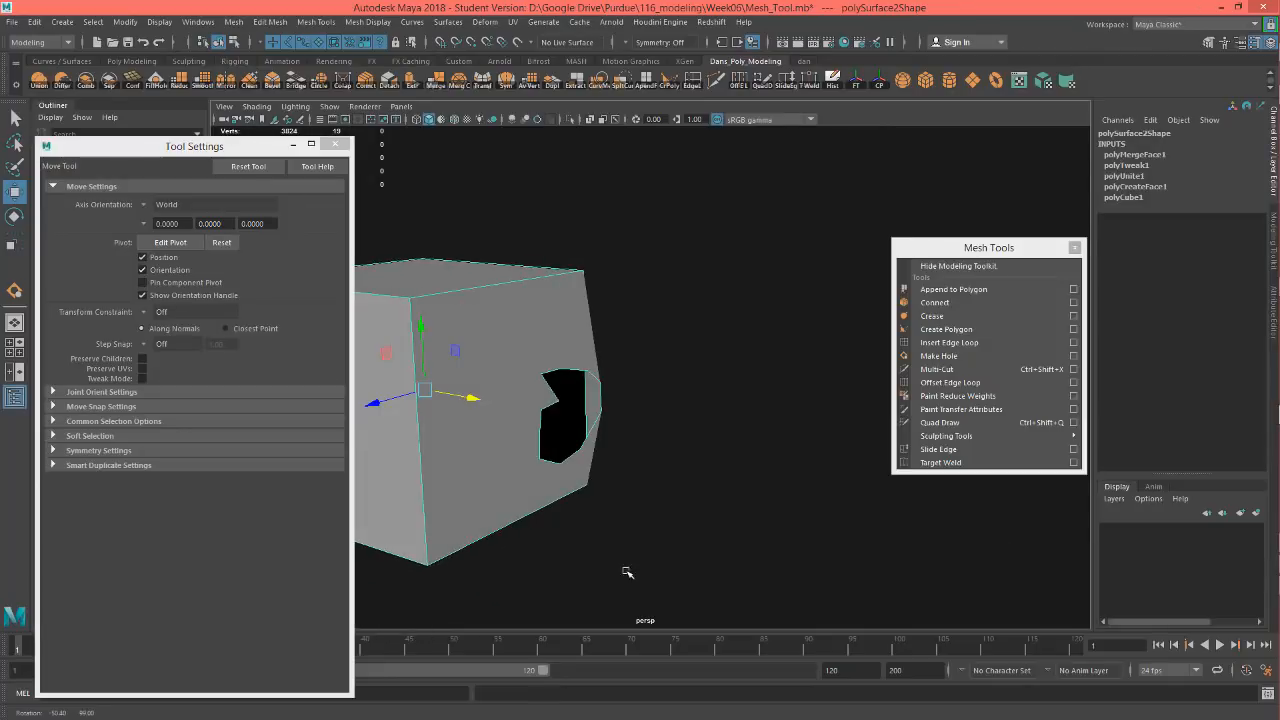
alt+drag(593, 464, 586, 417)
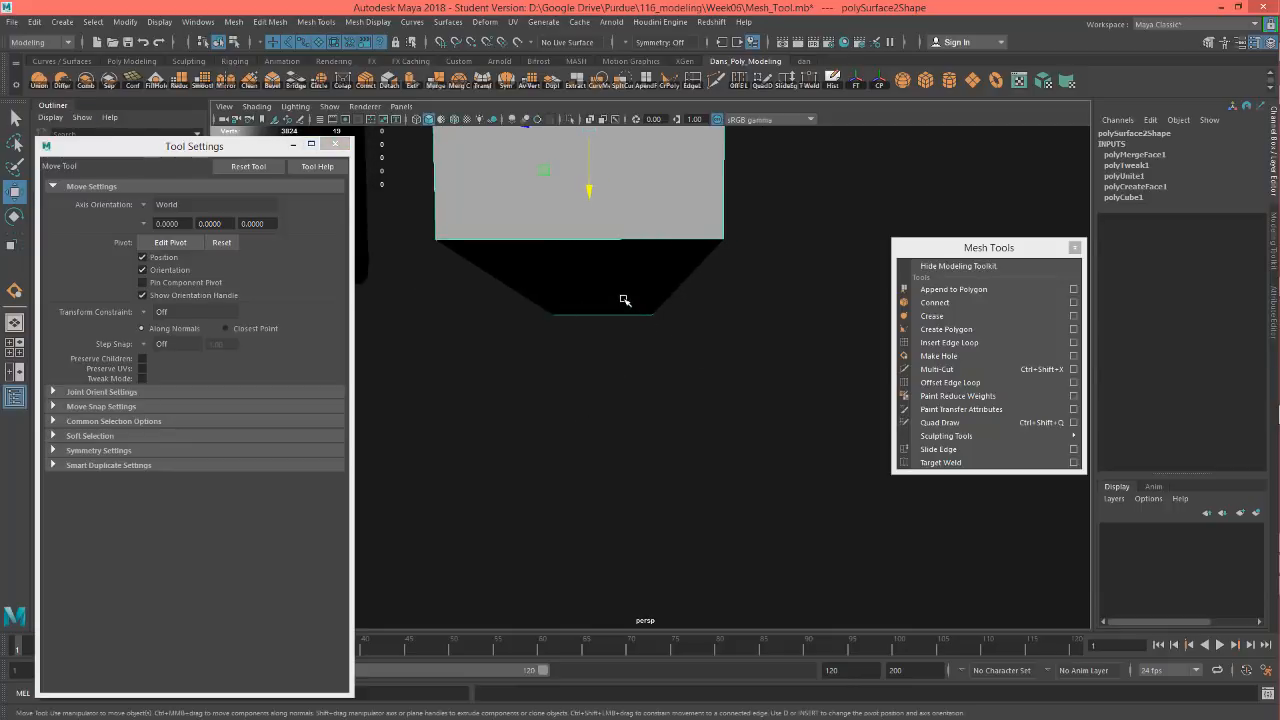
Select the protruding hole vertices on the cube and vertex-snap them along one axis to a corner vertex, flush with its face.
right_drag(624, 300, 603, 279)
drag(763, 371, 414, 303)
alt+drag(654, 360, 731, 423)
alt+drag(805, 454, 711, 455)
alt+drag(742, 397, 452, 326)
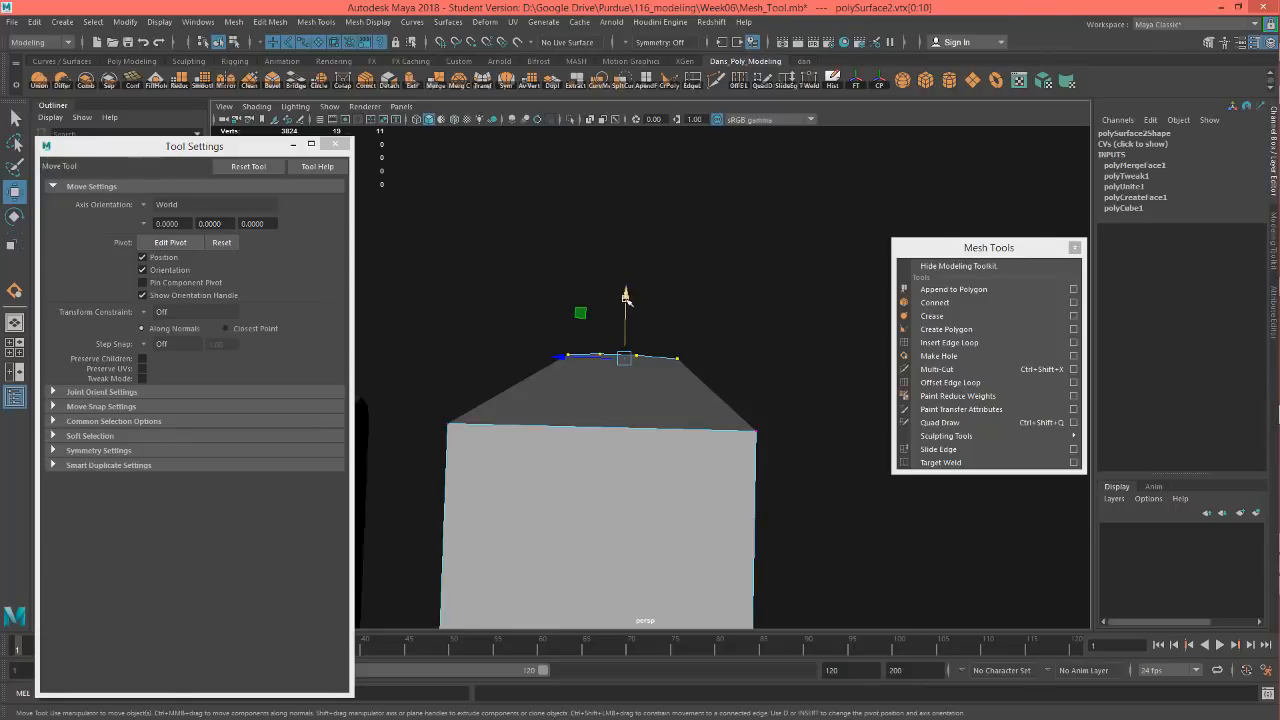
mouse_move(645, 309)
alt+mouse_down()
mouse_move(650, 318)
mouse_move(663, 271)
mouse_move(671, 334)
mouse_move(640, 331)
mouse_move(667, 310)
alt+mouse_up()
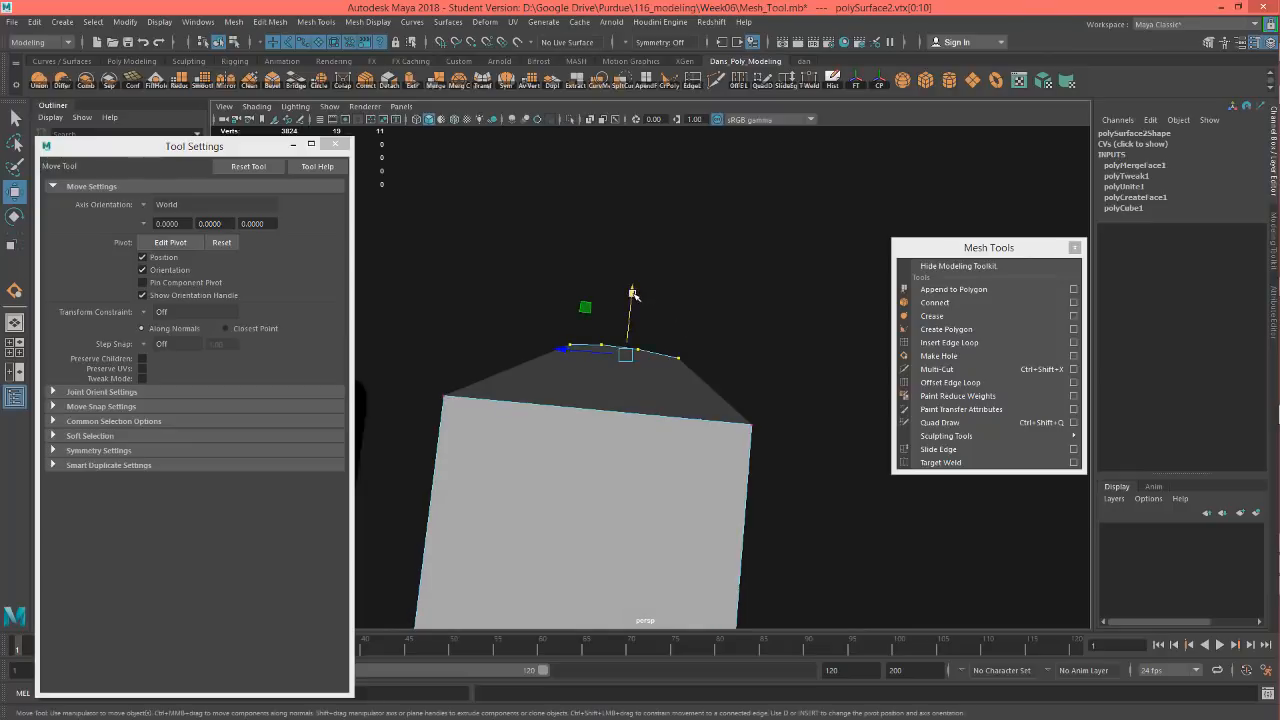
key(v)
drag(633, 298, 504, 353)
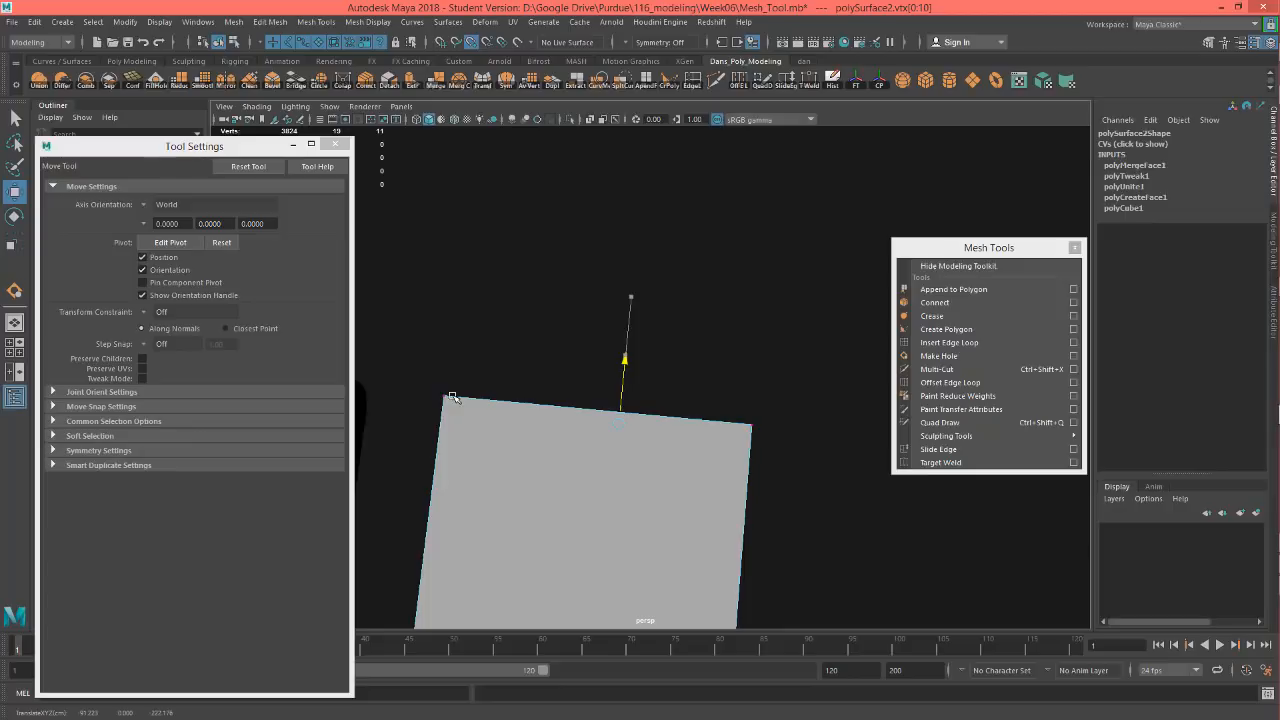
alt+drag(720, 357, 463, 533)
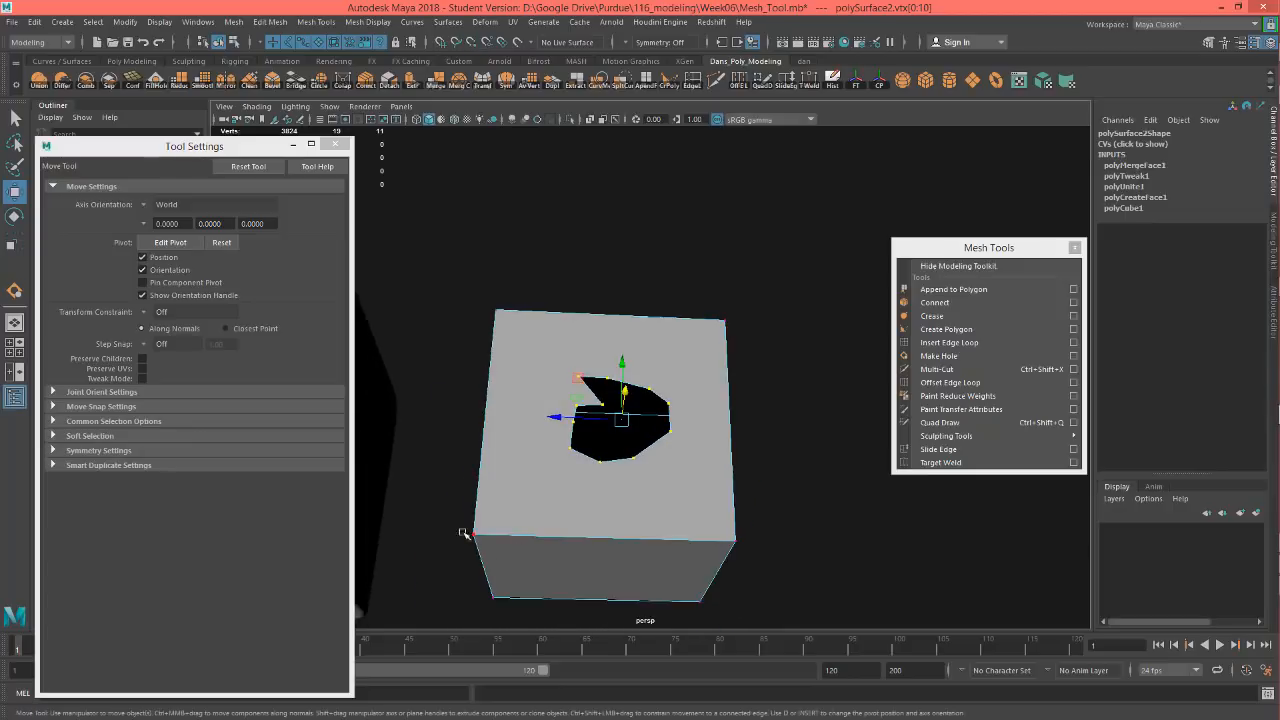
alt+drag(619, 515, 474, 468)
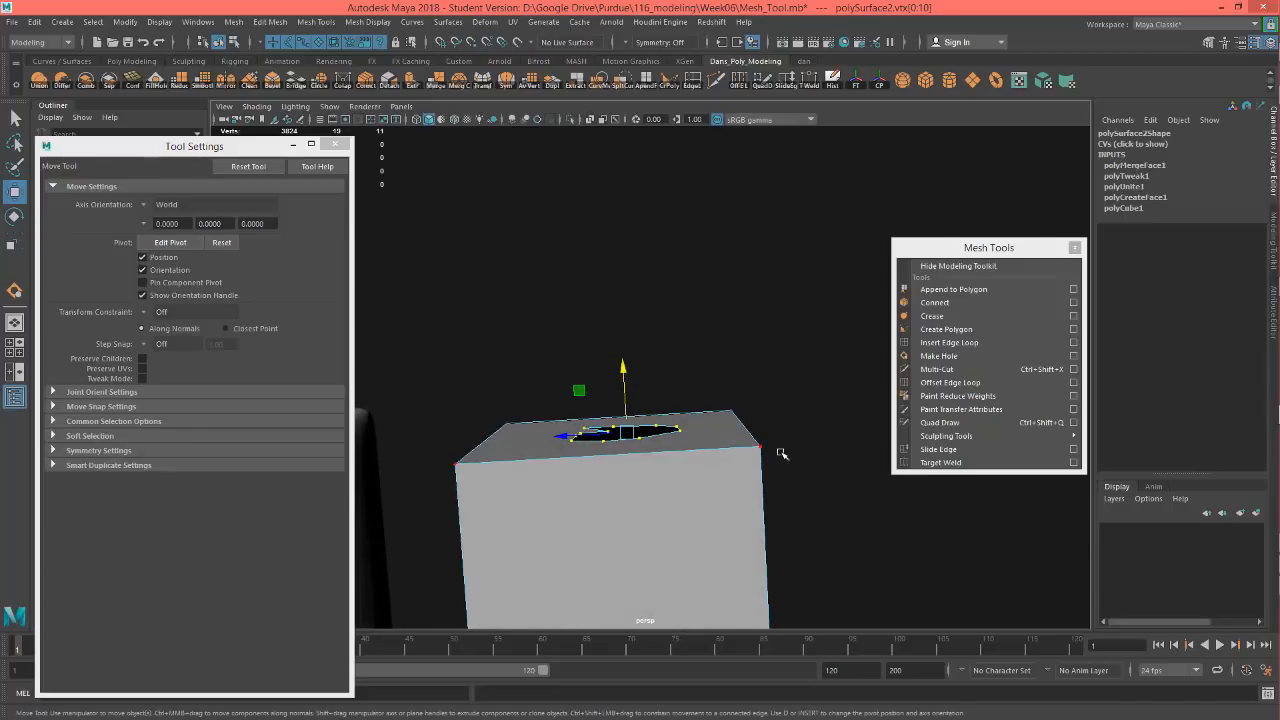
alt+drag(735, 438, 705, 522)
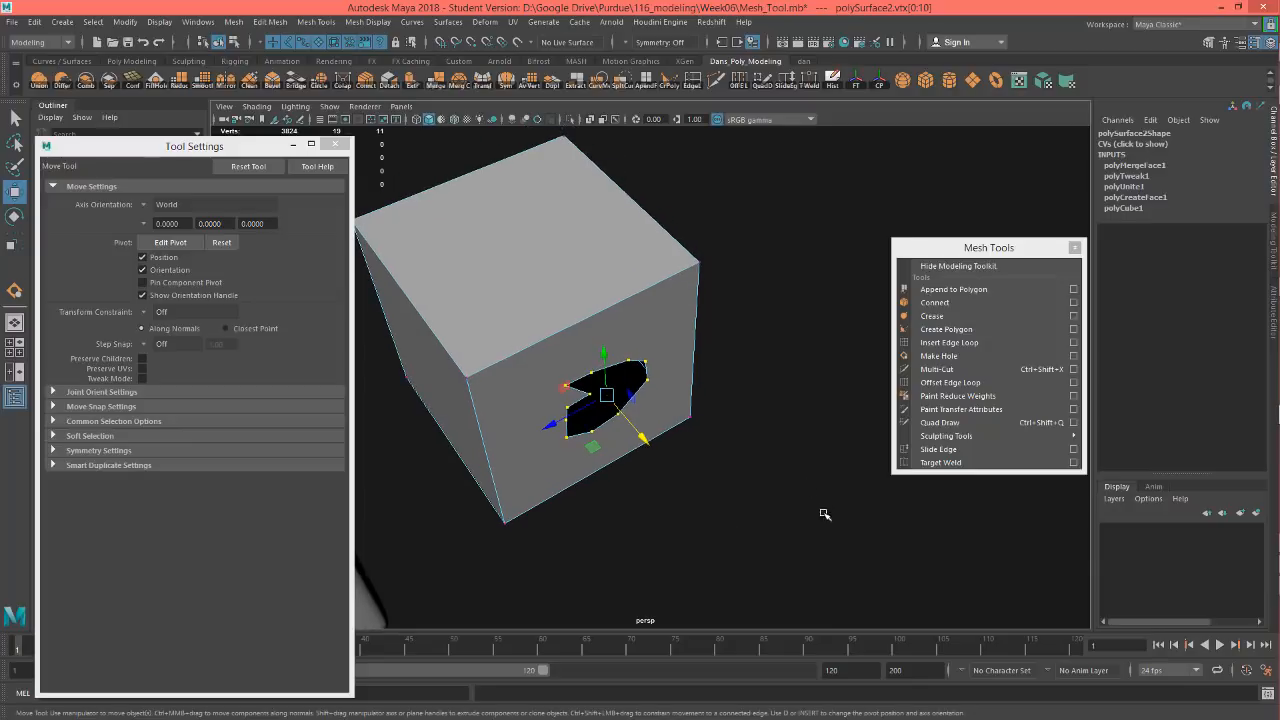
alt+drag(825, 514, 617, 478)
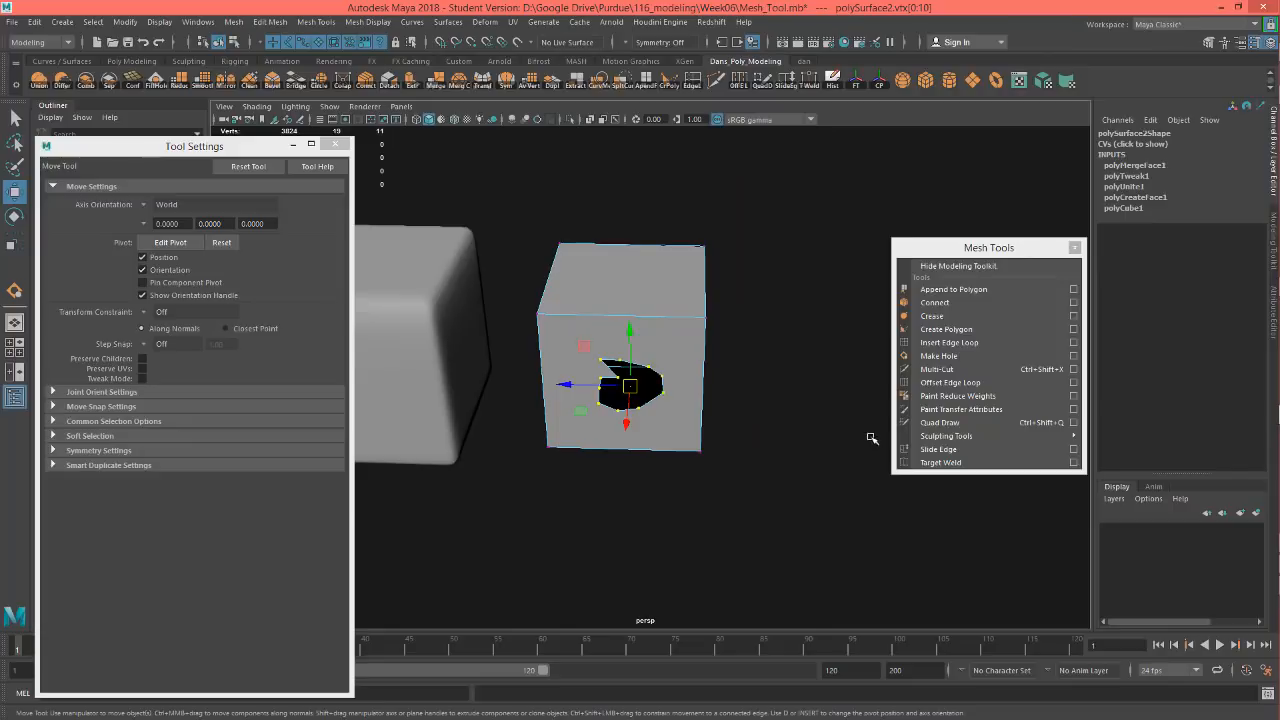
Close the Tool Settings window.
click(338, 145)
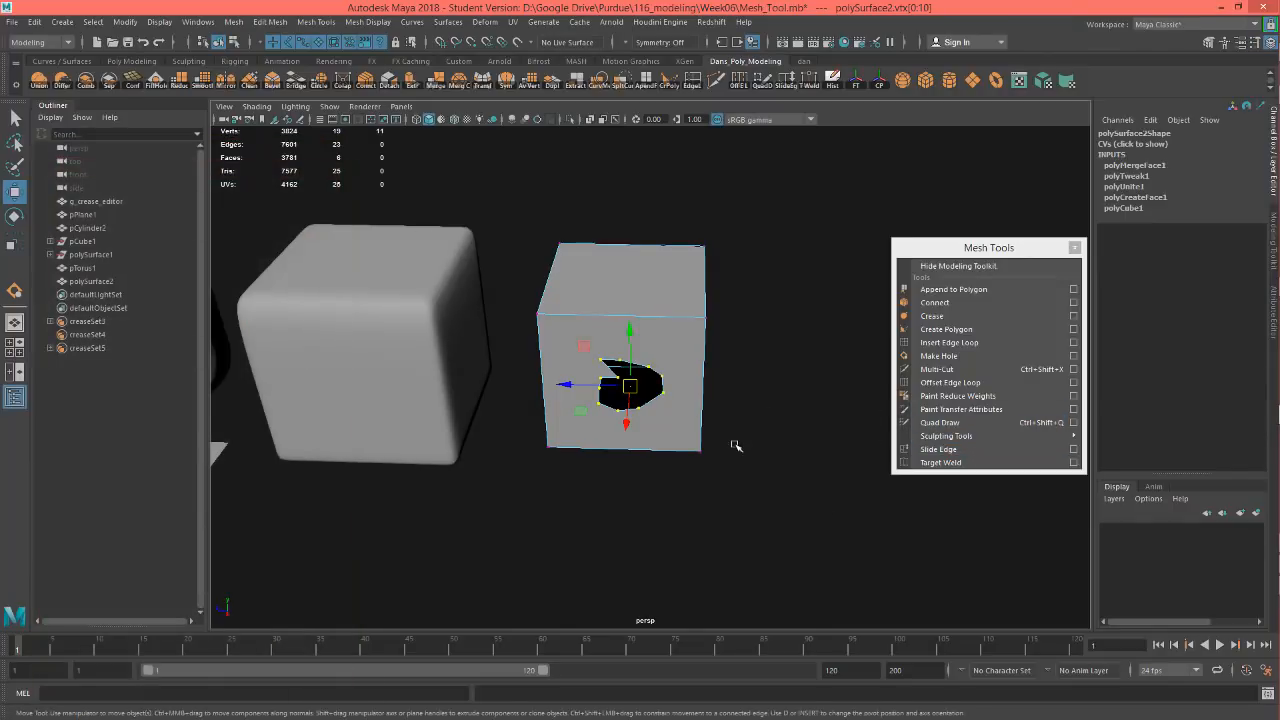
alt+drag(735, 445, 743, 431)
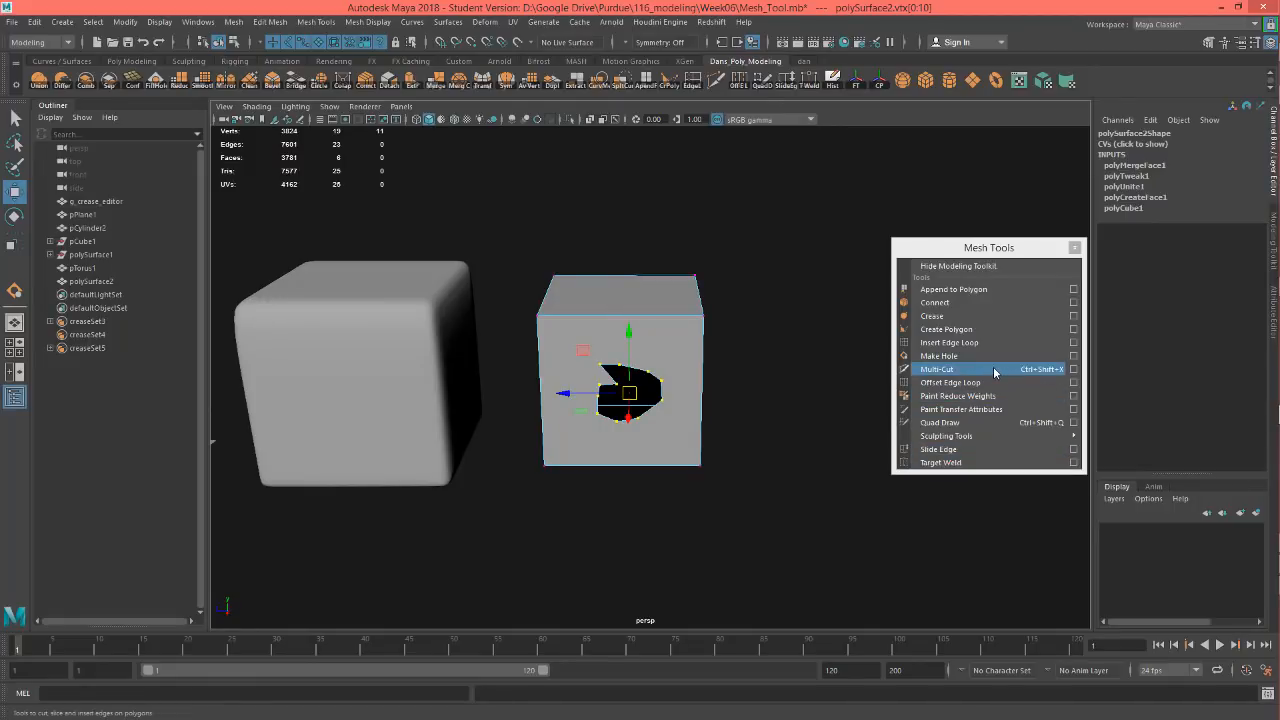
alt+middle_drag(490, 474, 660, 519)
Use Multi-Cut on the plane to cut a curved five-point path across the faces in front of the square hole.
click(551, 386)
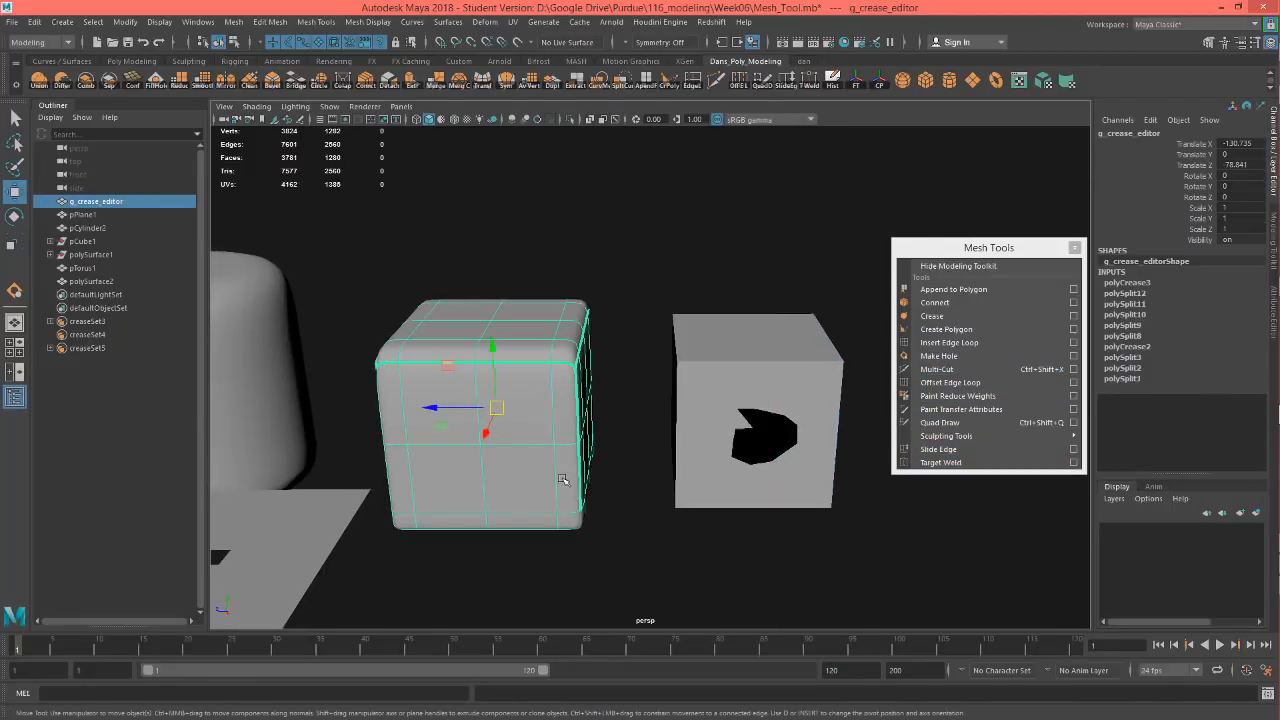
alt+middle_drag(470, 500, 790, 360)
click(661, 521)
scroll(700, 510, up, 3)
click(954, 373)
scroll(734, 451, up, 5)
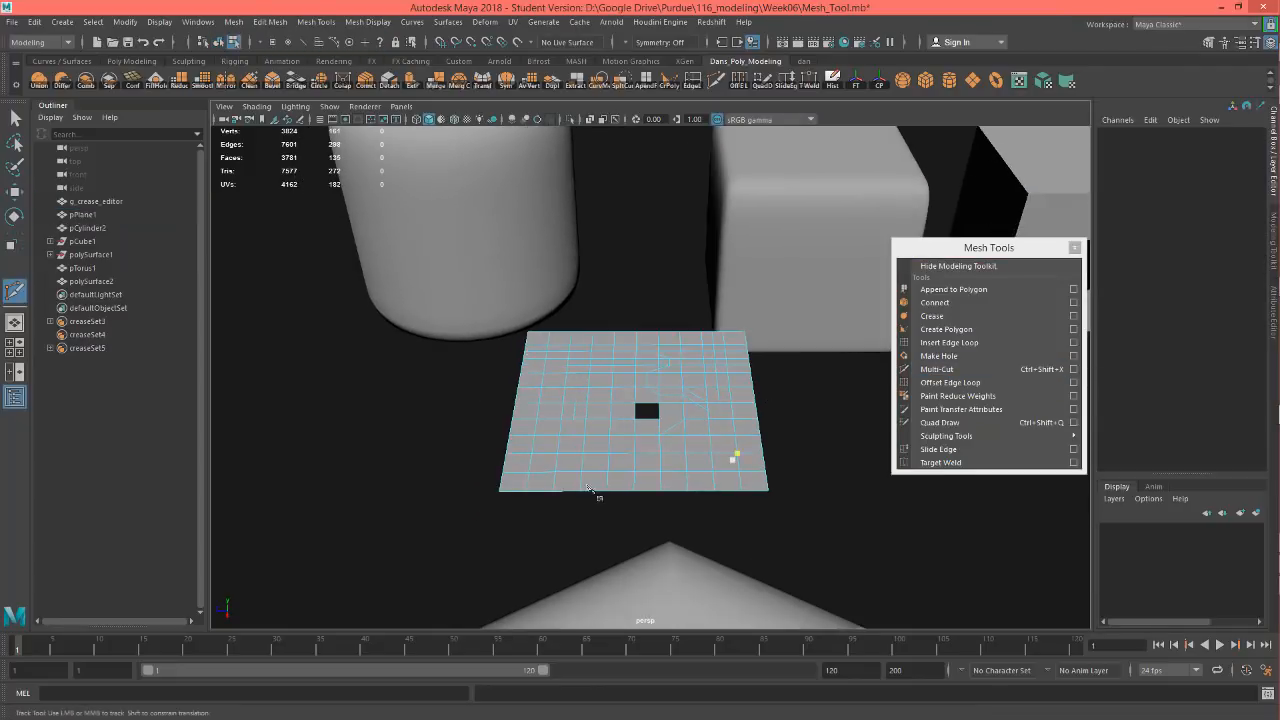
click(561, 541)
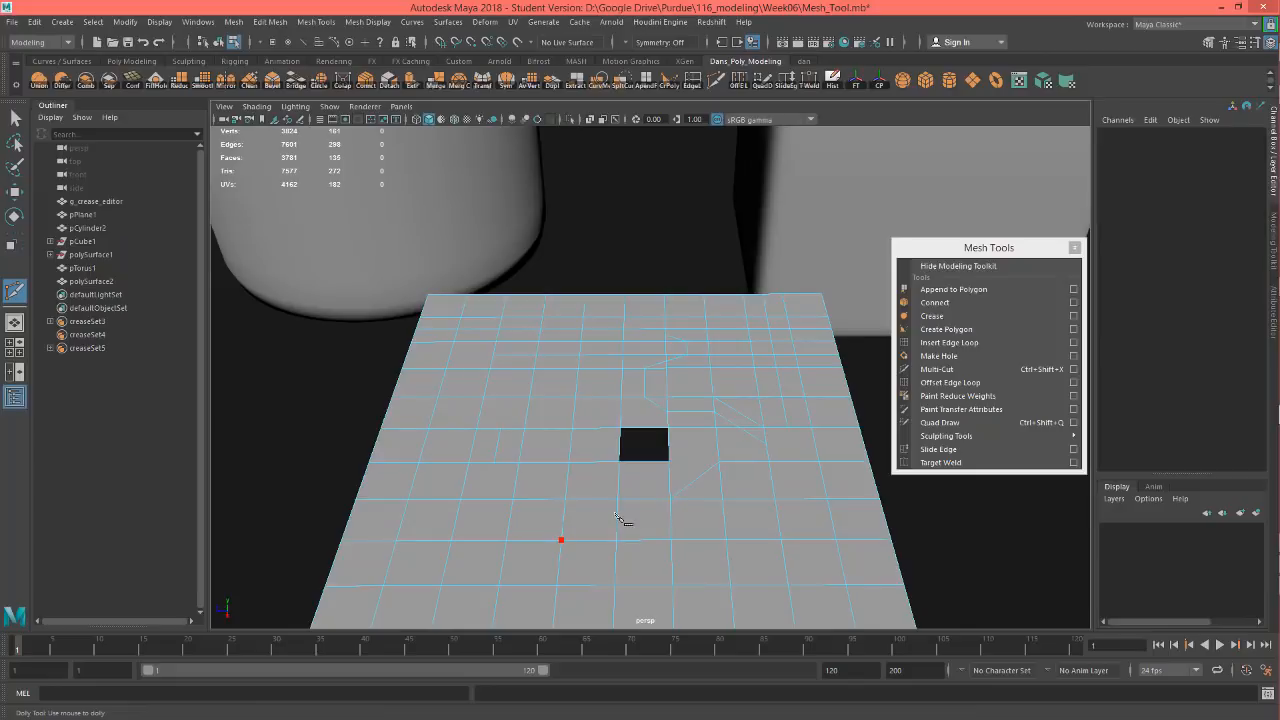
click(618, 519)
click(670, 518)
click(708, 541)
alt+middle_drag(743, 571, 749, 509)
click(717, 457)
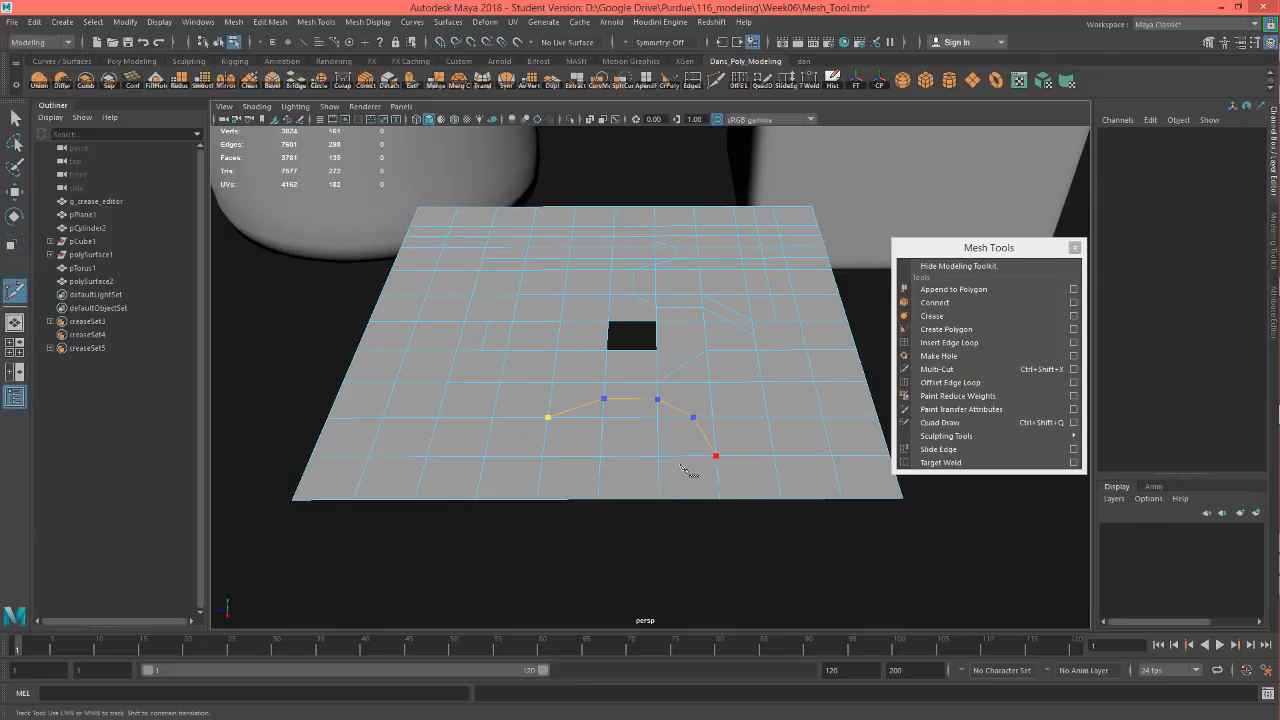
mouse_move(674, 470)
alt+mouse_down()
mouse_move(659, 506)
mouse_move(661, 483)
alt+mouse_up()
alt+middle_drag(672, 470, 771, 480)
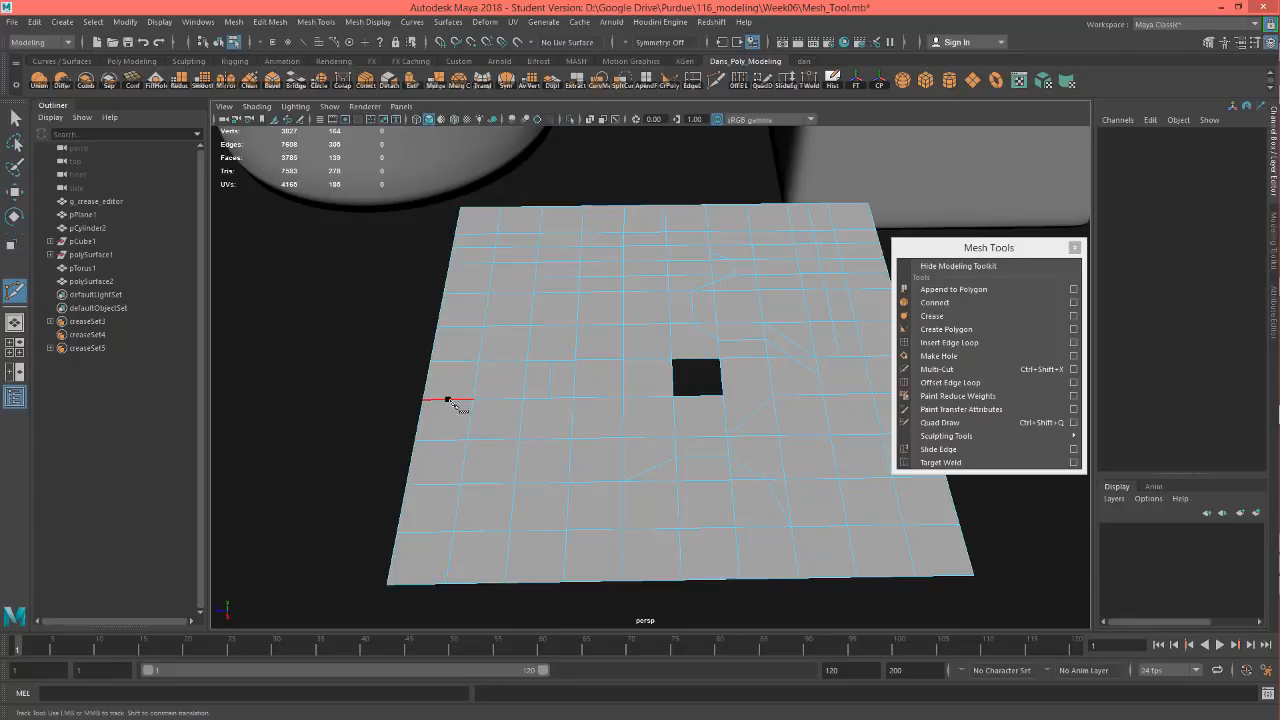
Cut a second Multi-Cut path down the outermost column of faces along the plane's left edge.
click(447, 400)
click(441, 439)
click(437, 493)
click(457, 507)
click(446, 497)
Preview a Multi-Cut edge loop through the row of faces beside the plane's square hole, and leave the tool.
alt+drag(557, 367, 590, 437)
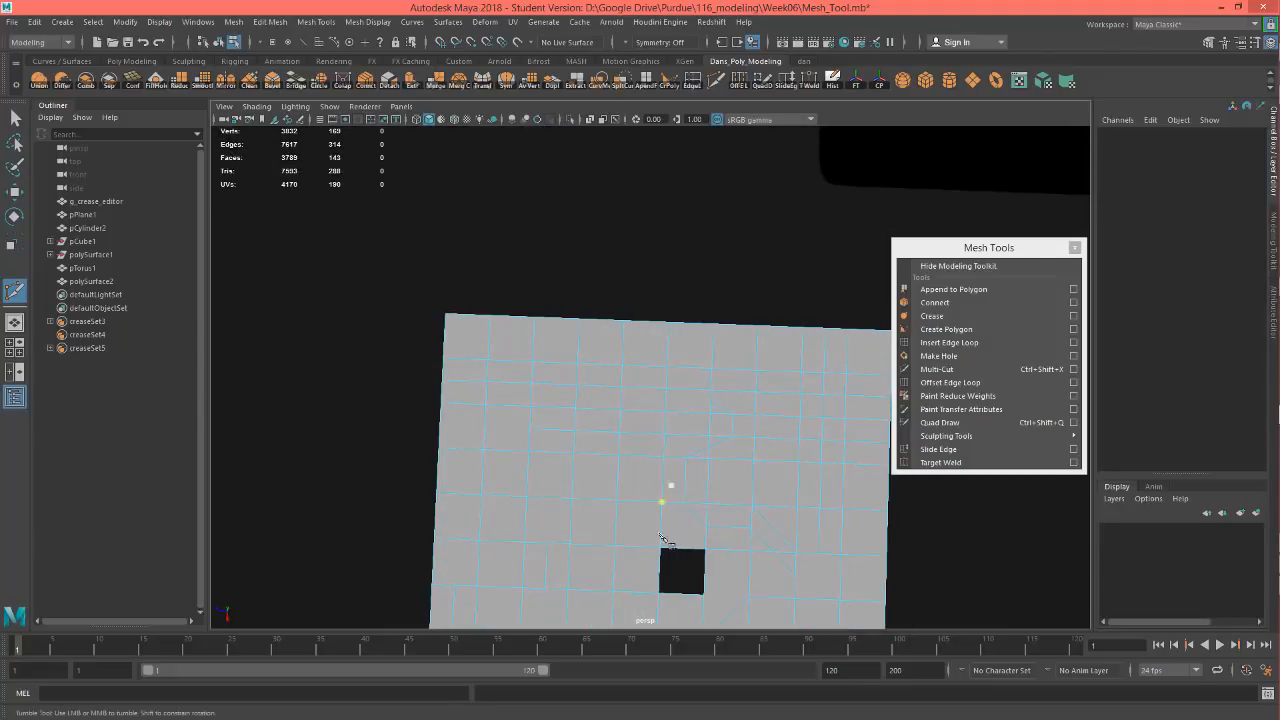
alt+middle_drag(663, 588, 652, 342)
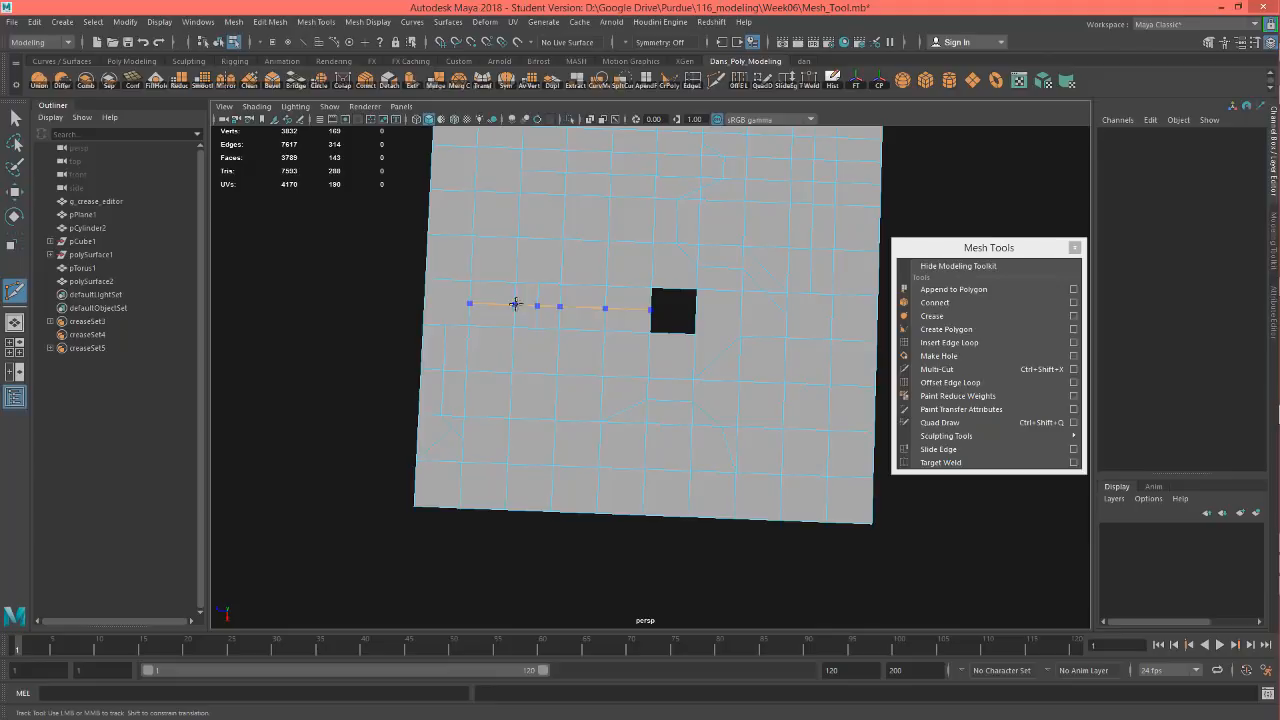
key(space)
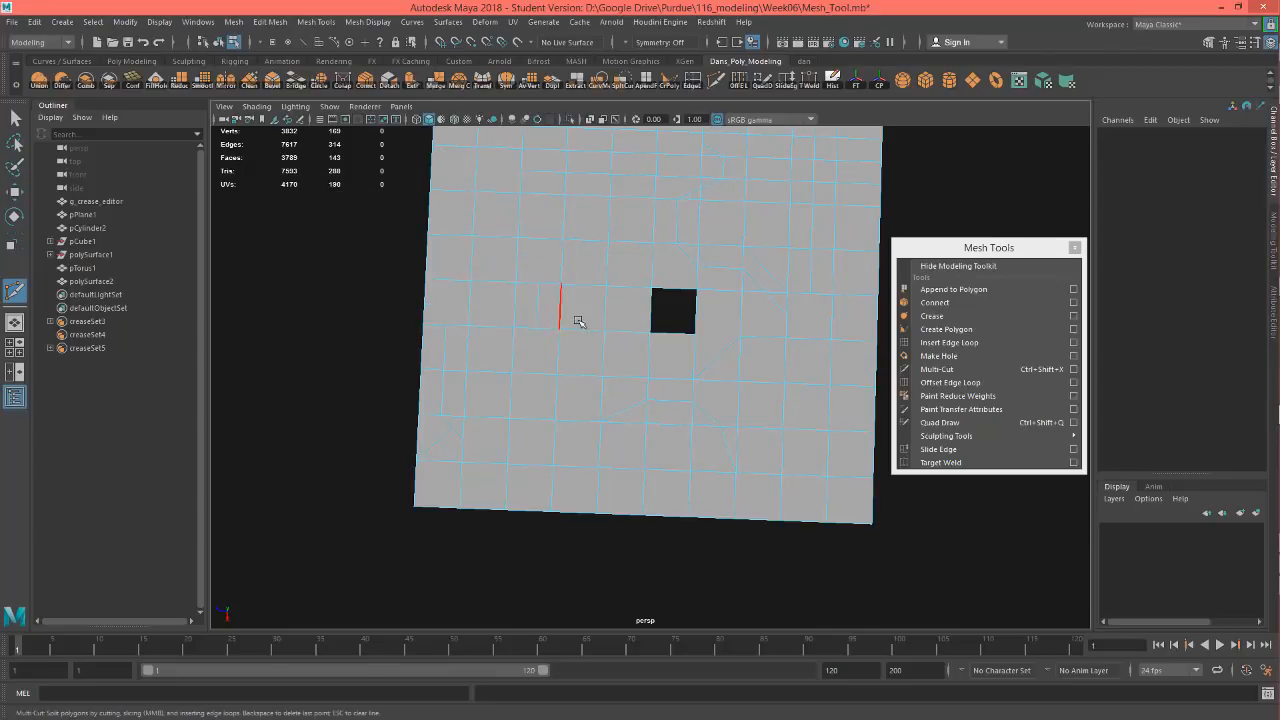
key(w)
alt+drag(643, 431, 653, 409)
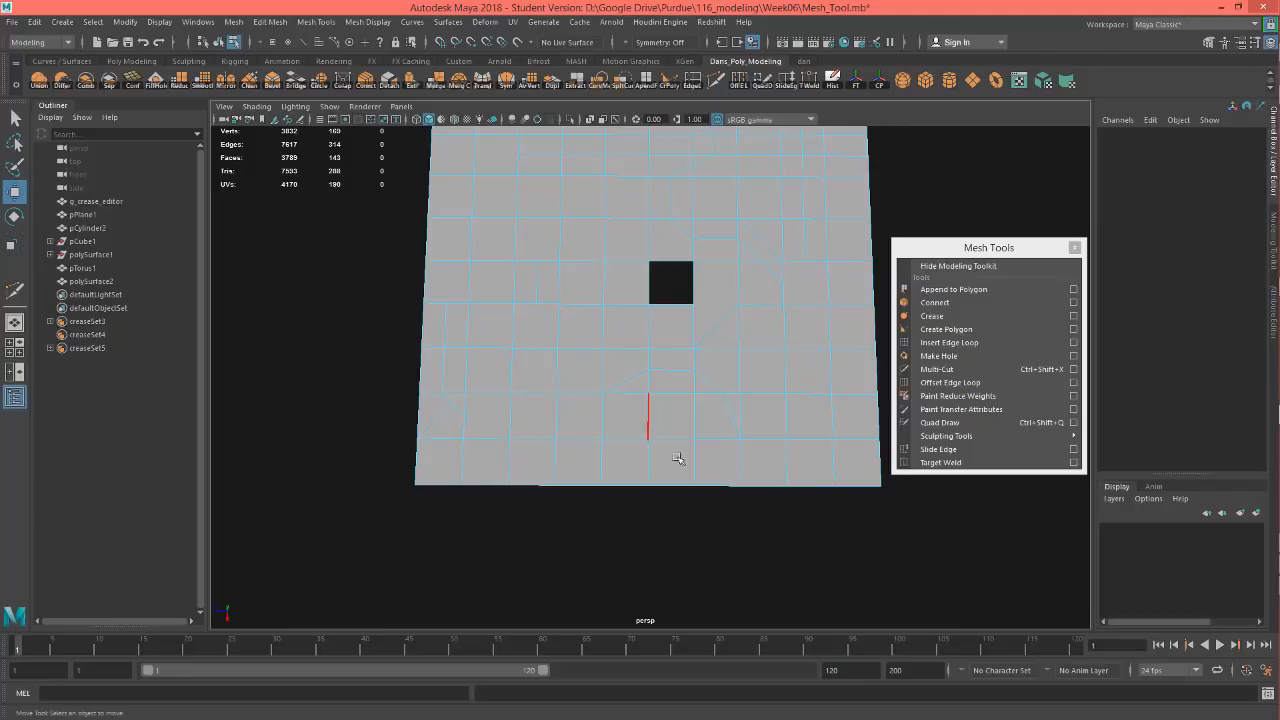
alt+middle_drag(703, 504, 620, 497)
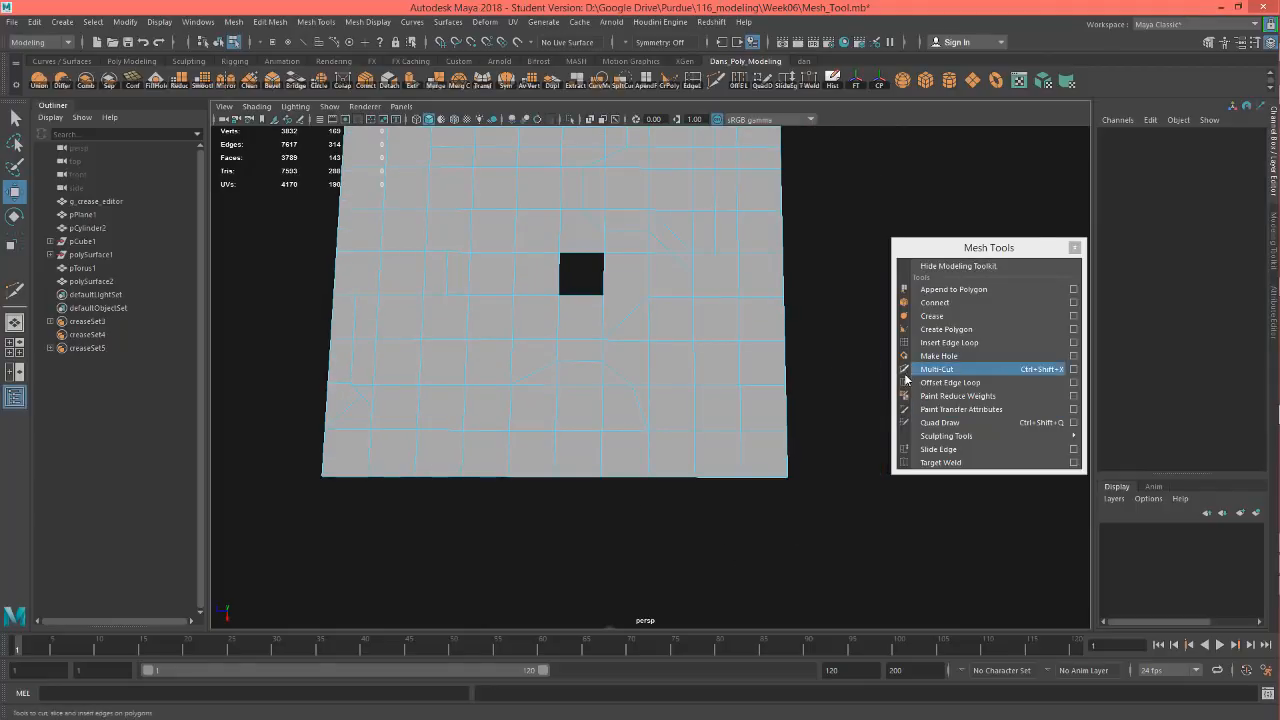
Turn off the cylinder's smooth preview and add offset edge loops on both sides of its top rim with Offset Edge Loop.
alt+drag(689, 391, 646, 569)
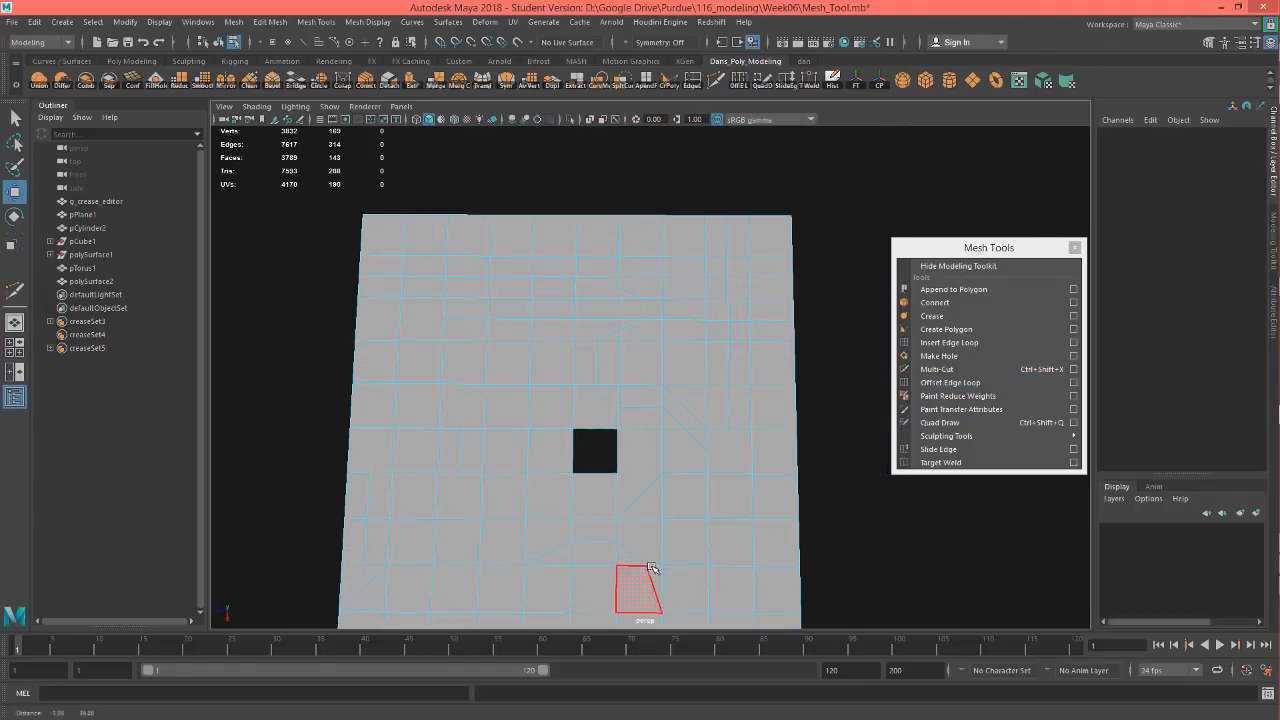
scroll(700, 474, down, 3)
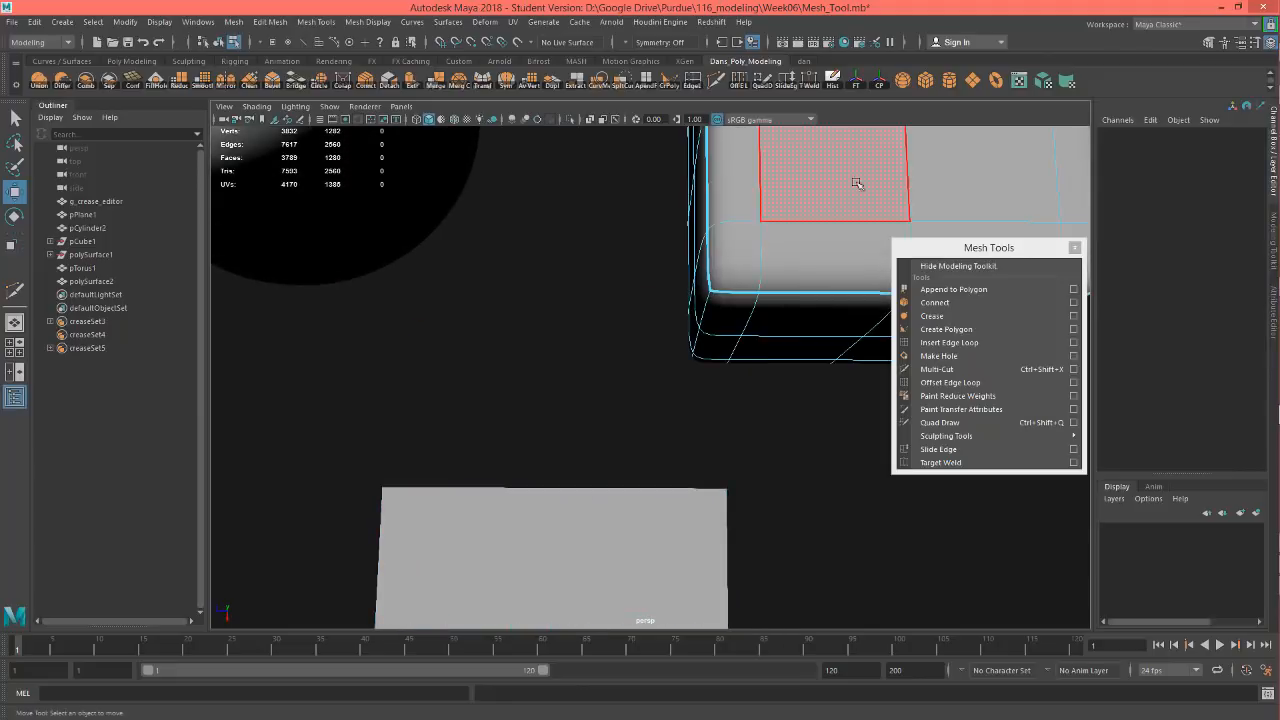
alt+drag(851, 180, 652, 329)
alt+middle_drag(654, 329, 689, 389)
alt+drag(689, 389, 681, 370)
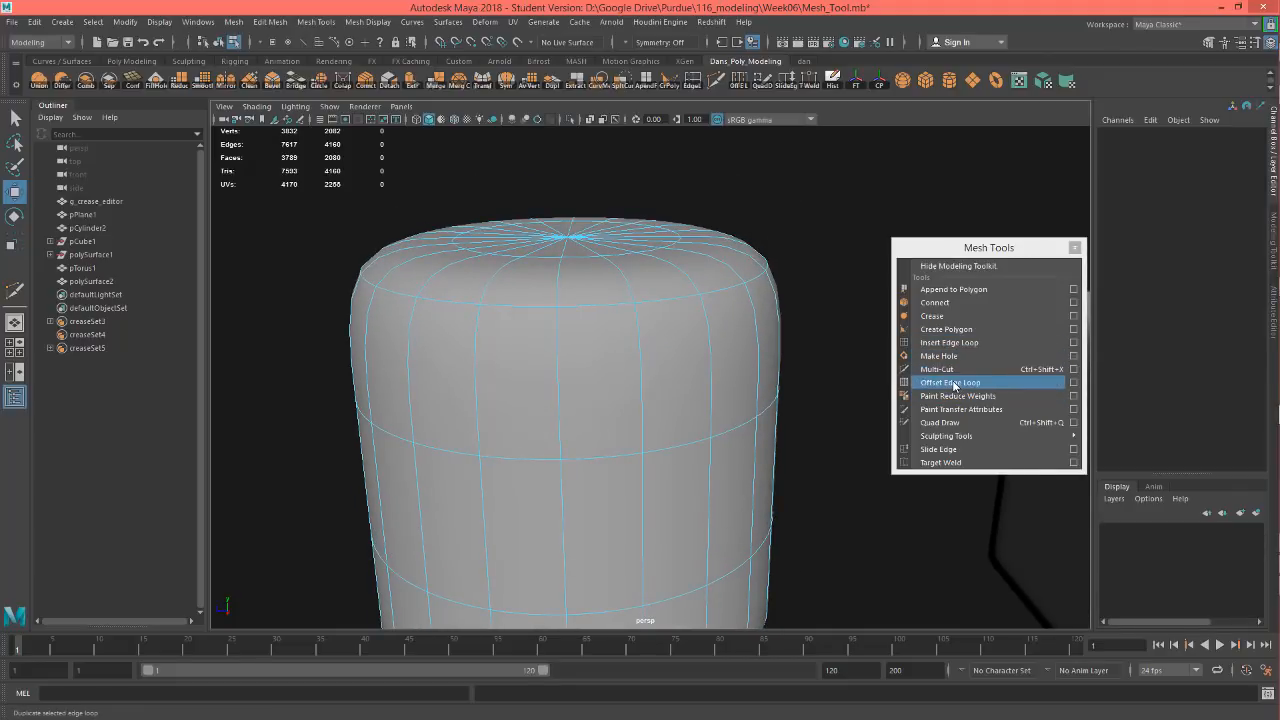
click(935, 382)
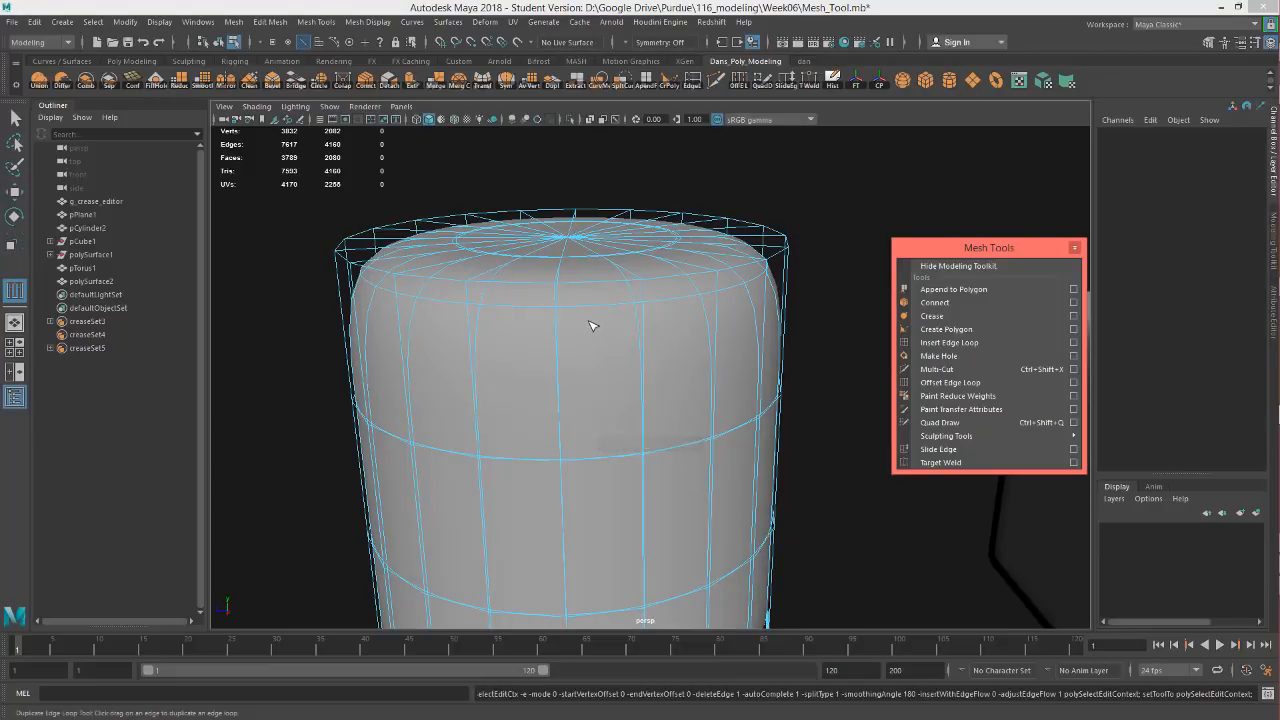
key(1)
alt+drag(627, 291, 615, 366)
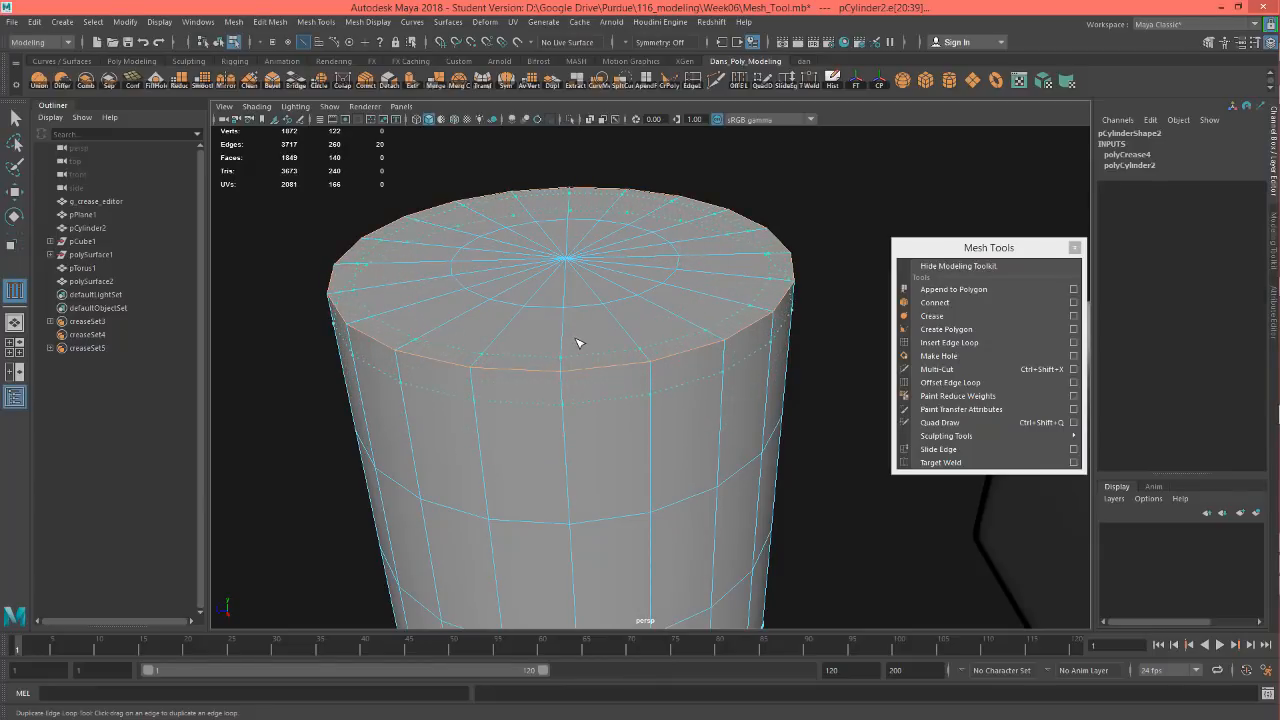
click(575, 343)
alt+drag(694, 366, 757, 363)
alt+drag(797, 287, 786, 340)
alt+drag(669, 300, 588, 313)
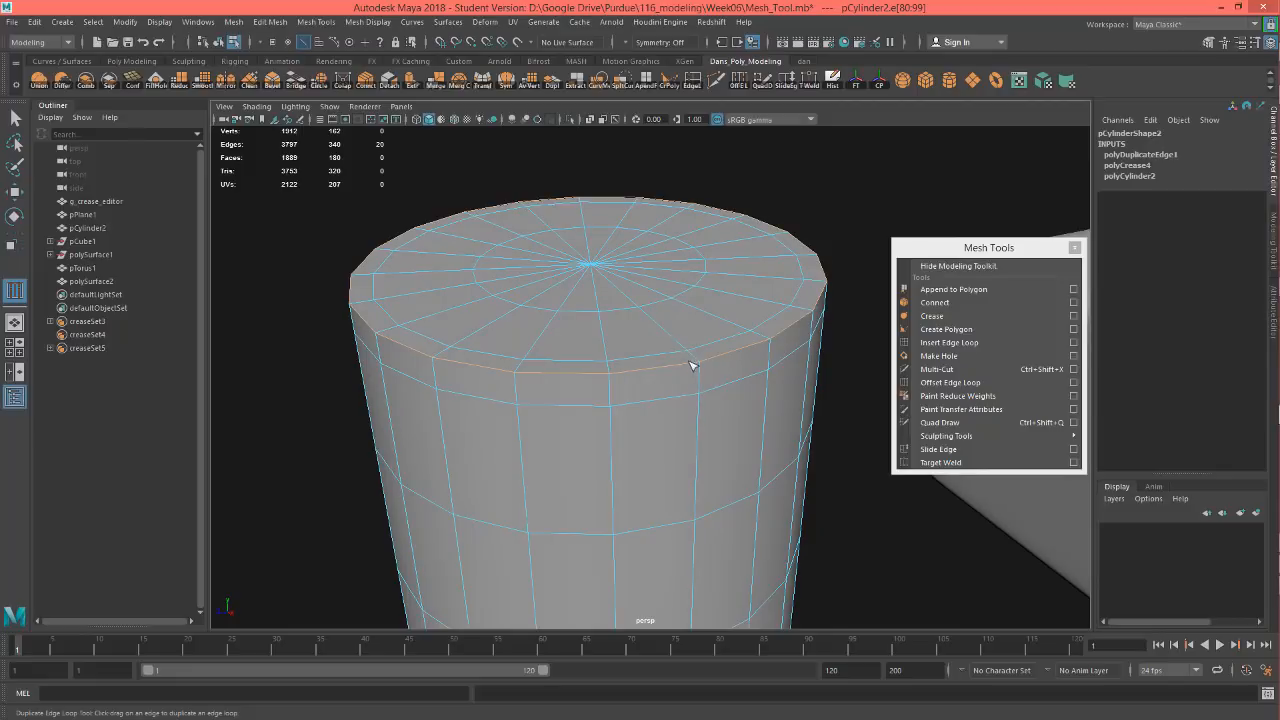
Turn the cylinder's smooth preview back on and deselect the cylinder in object mode.
key(3)
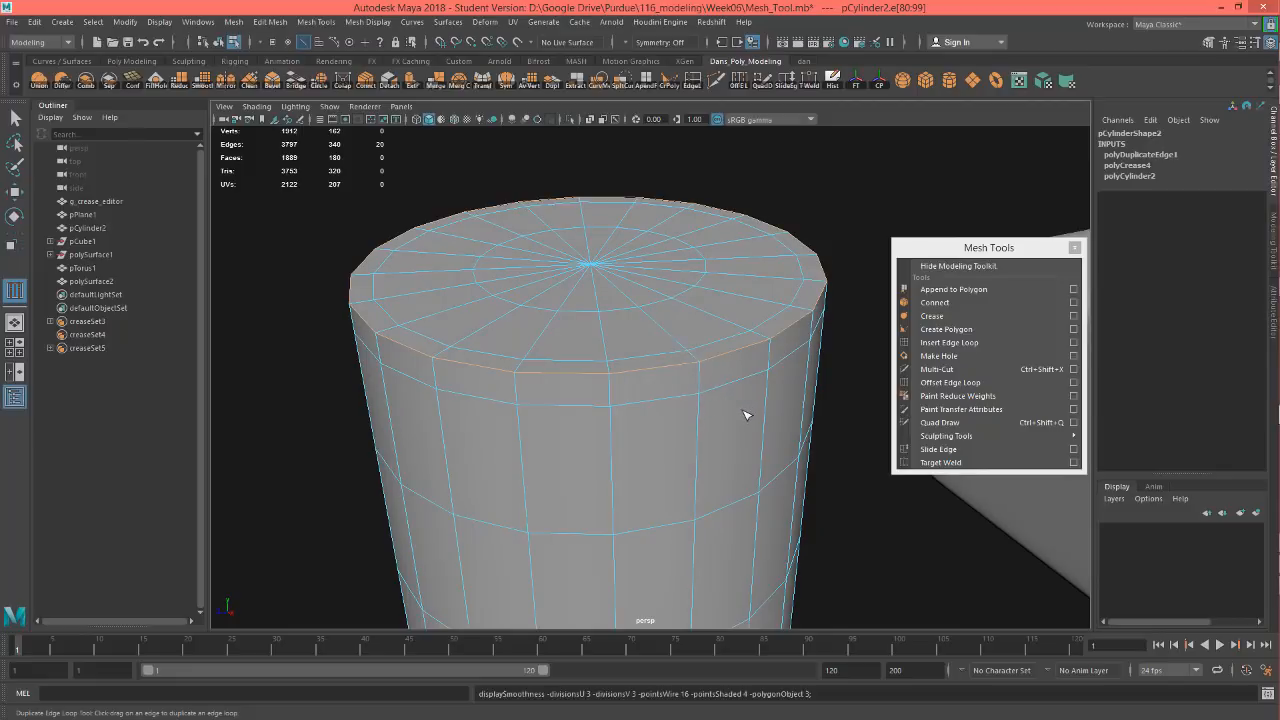
key(w)
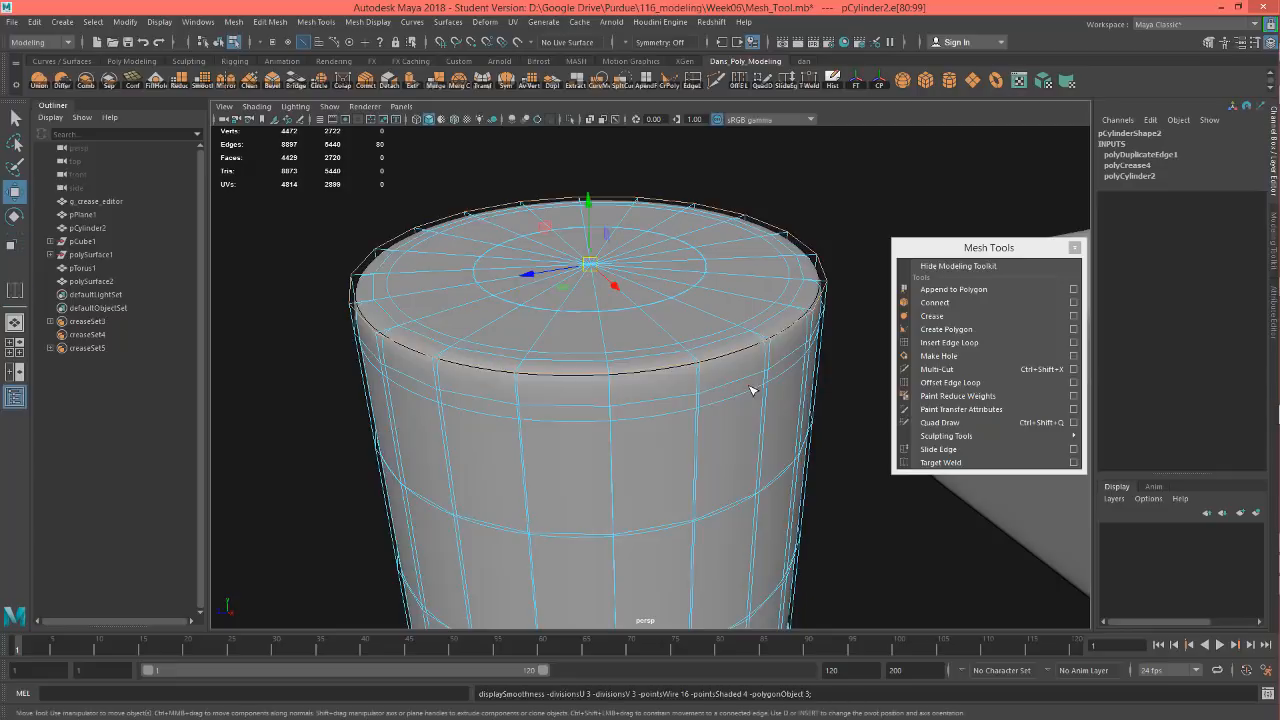
right_drag(750, 330, 820, 312)
click(857, 267)
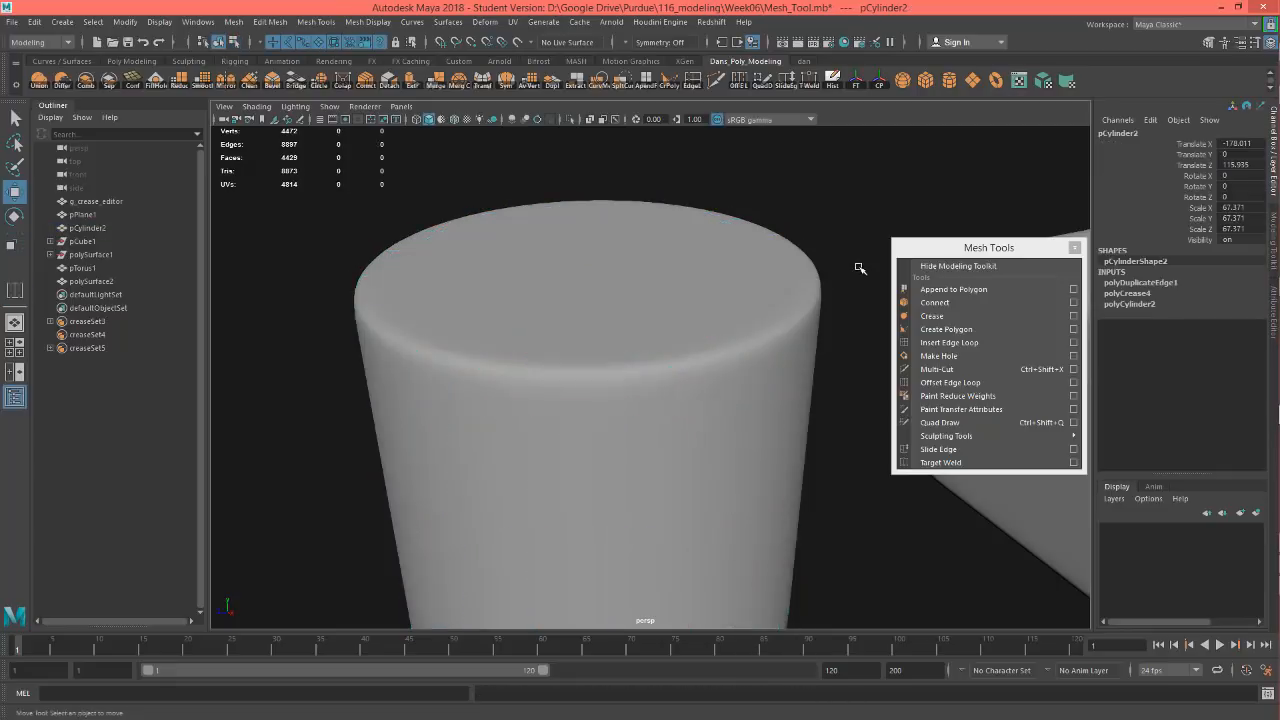
alt+drag(857, 267, 690, 266)
alt+drag(545, 289, 527, 367)
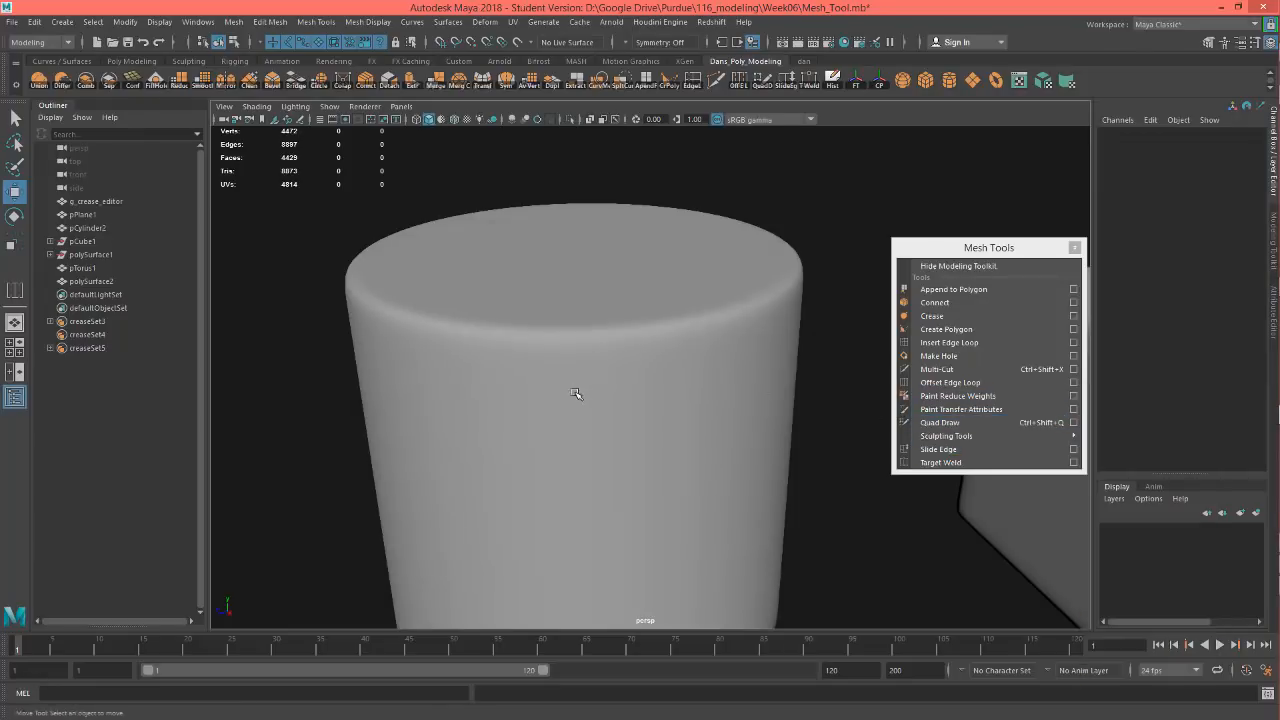
alt+middle_drag(626, 425, 658, 324)
scroll(658, 328, down, 8)
alt+middle_drag(714, 362, 592, 322)
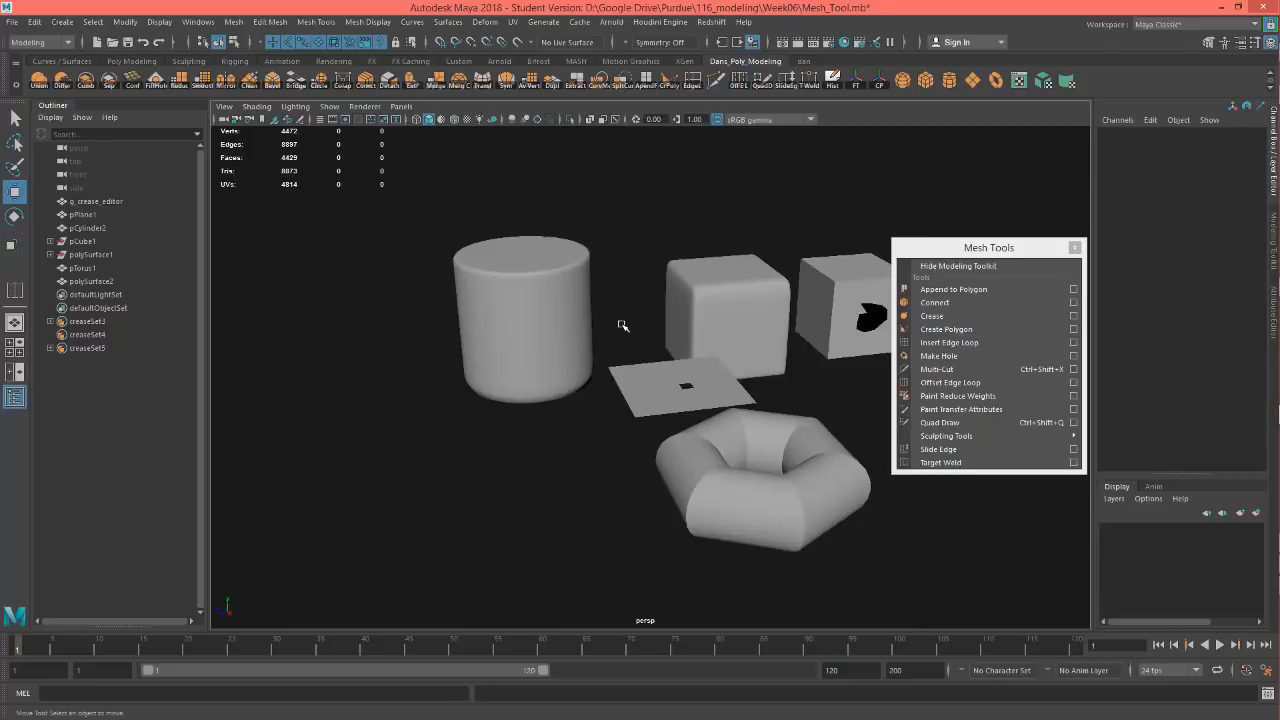
scroll(622, 326, up, 6)
alt+middle_drag(604, 402, 530, 465)
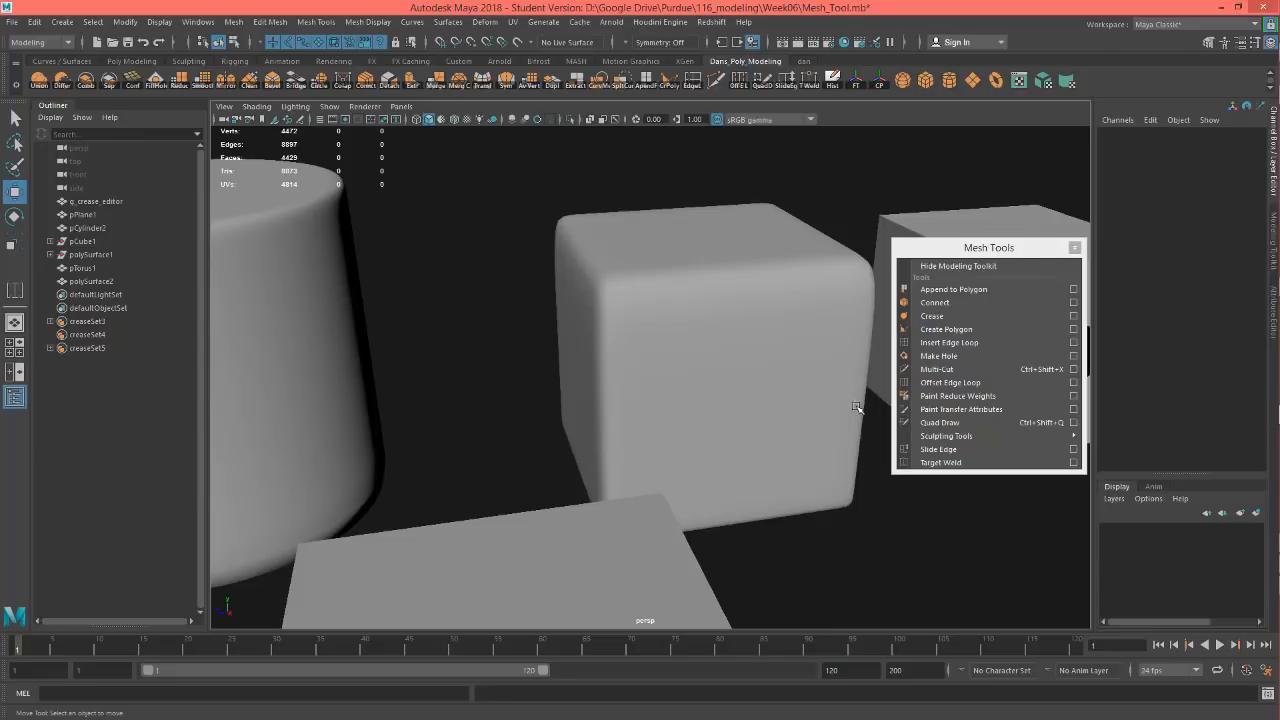
alt+drag(857, 407, 717, 434)
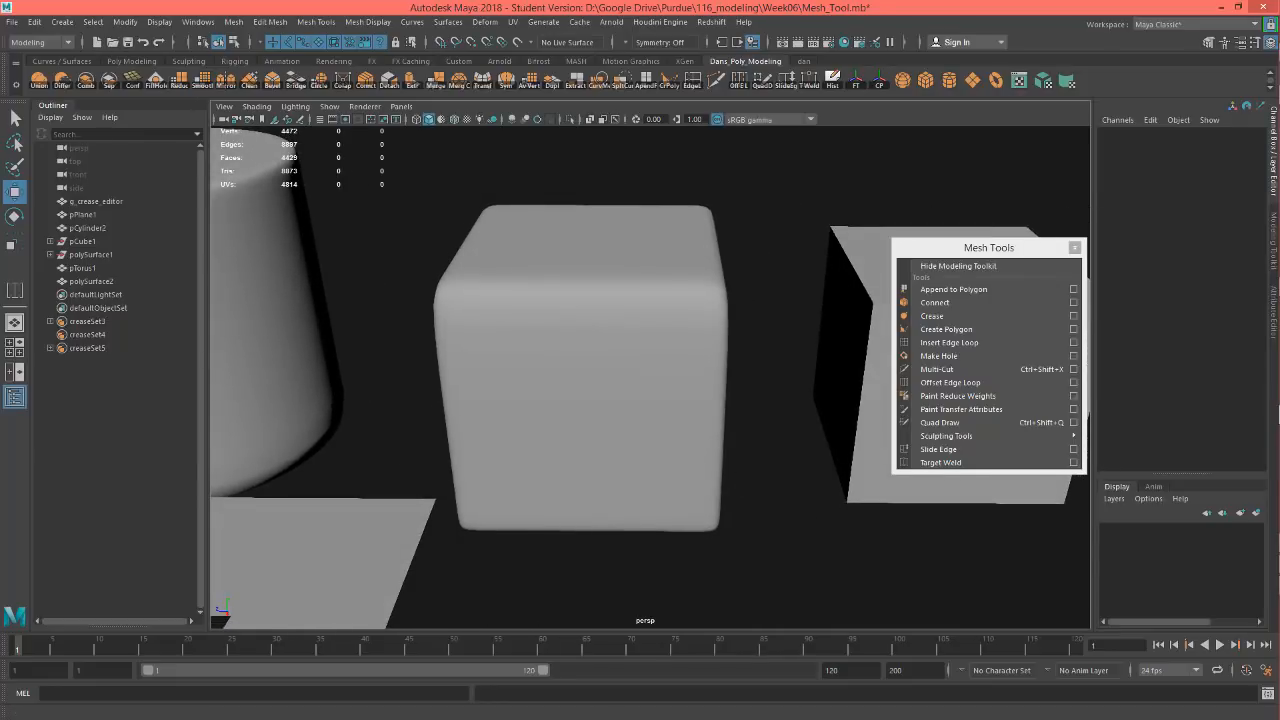
Switch to the browser to read the Quad Draw Tool hotkeys table in the Maya help, and return to Maya.
key(alt+Tab)
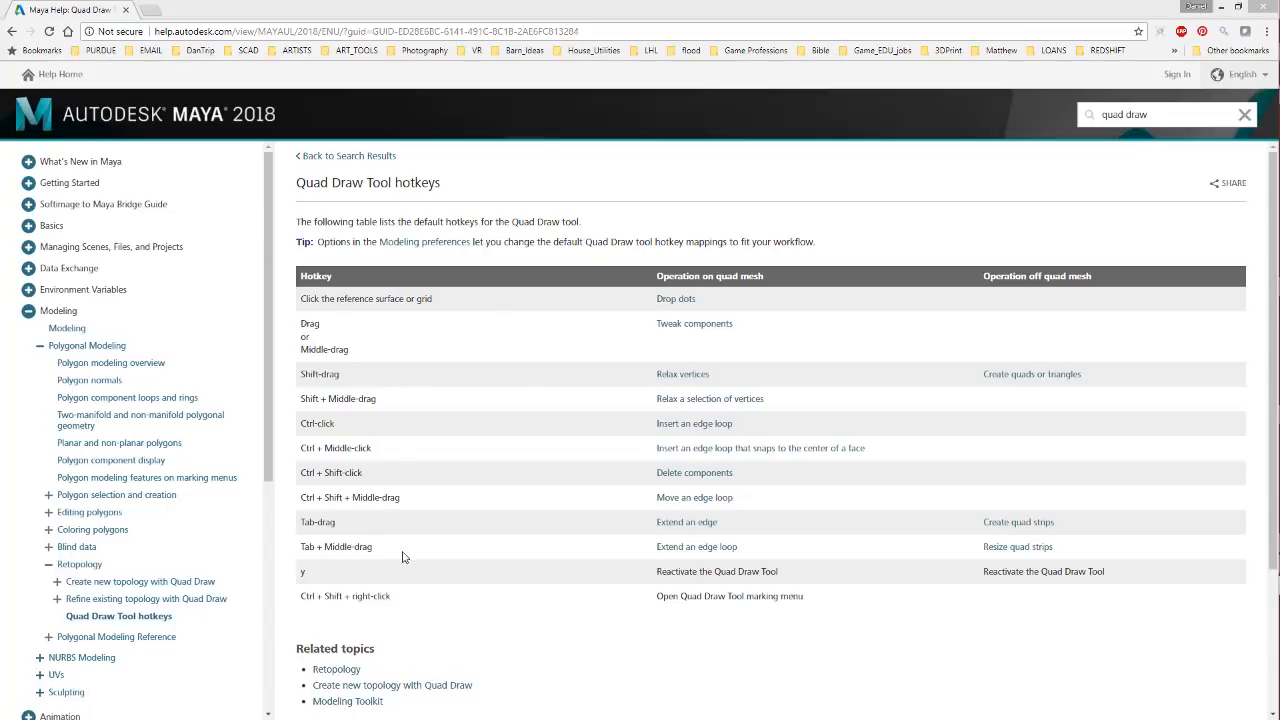
click(1221, 7)
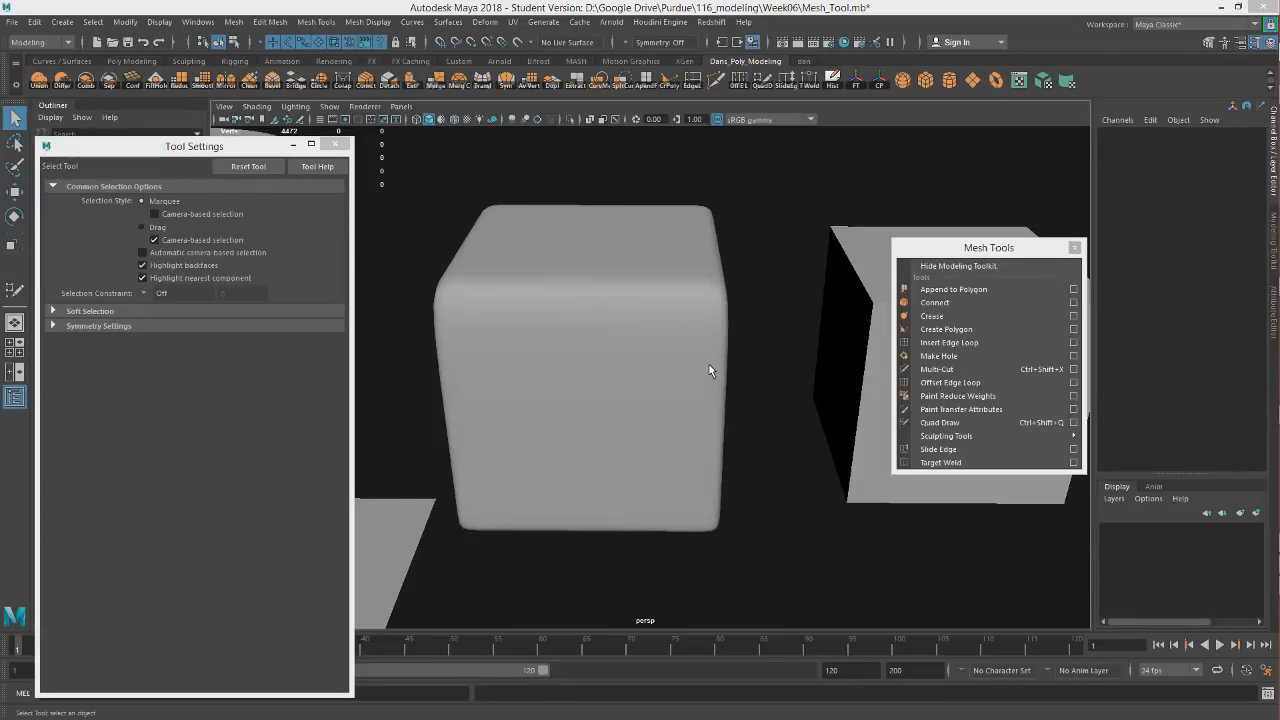
alt+drag(789, 371, 465, 199)
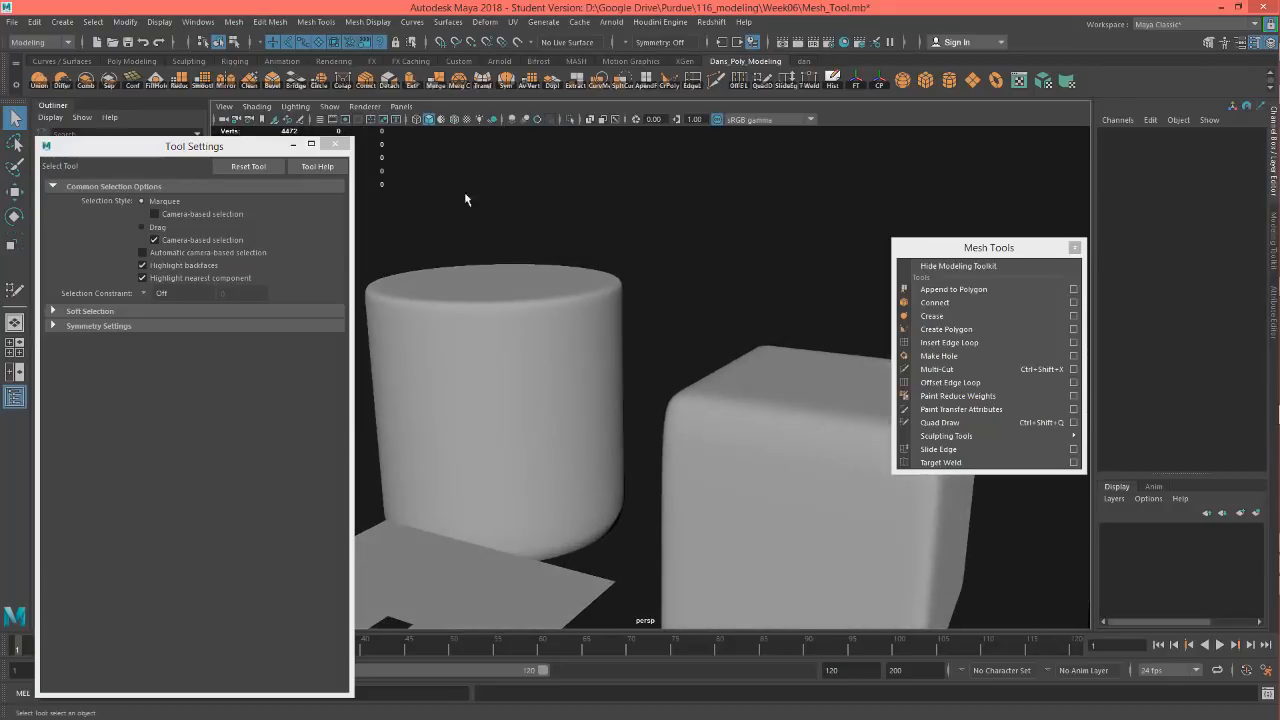
Select the rounded creased cube and apply Mesh Smooth to it.
alt+drag(791, 464, 666, 380)
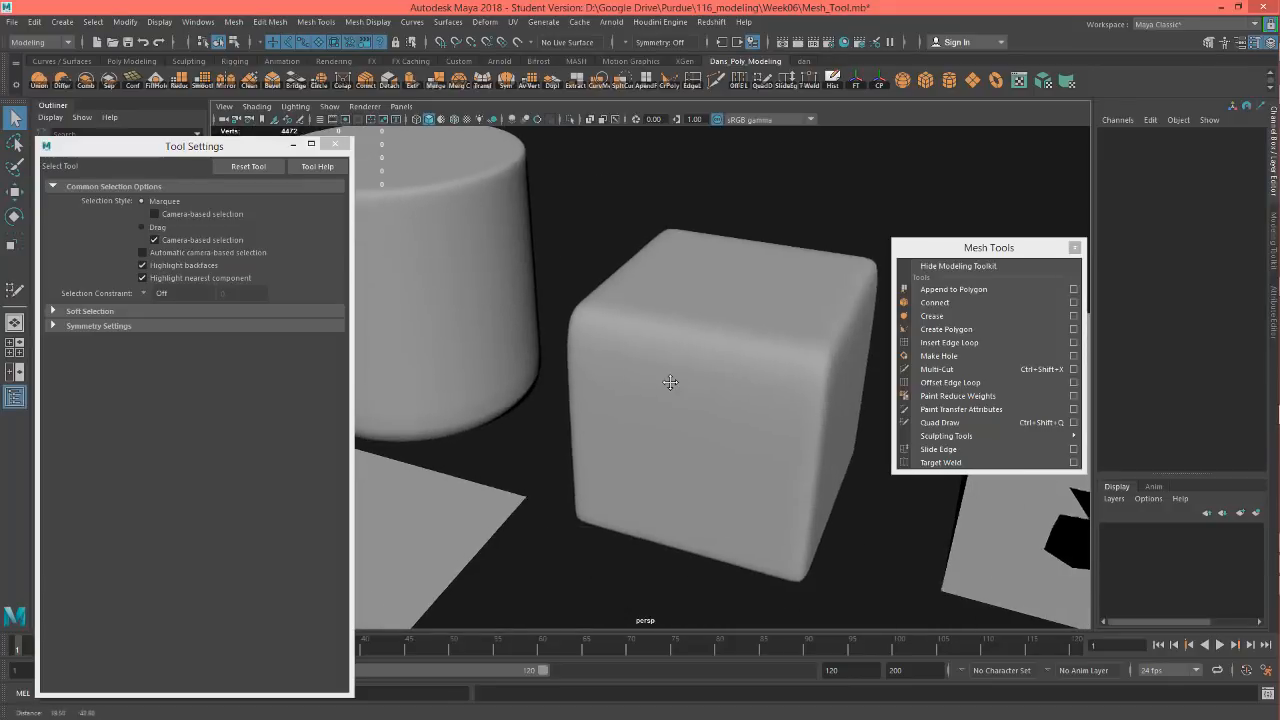
click(708, 331)
alt+drag(708, 331, 595, 377)
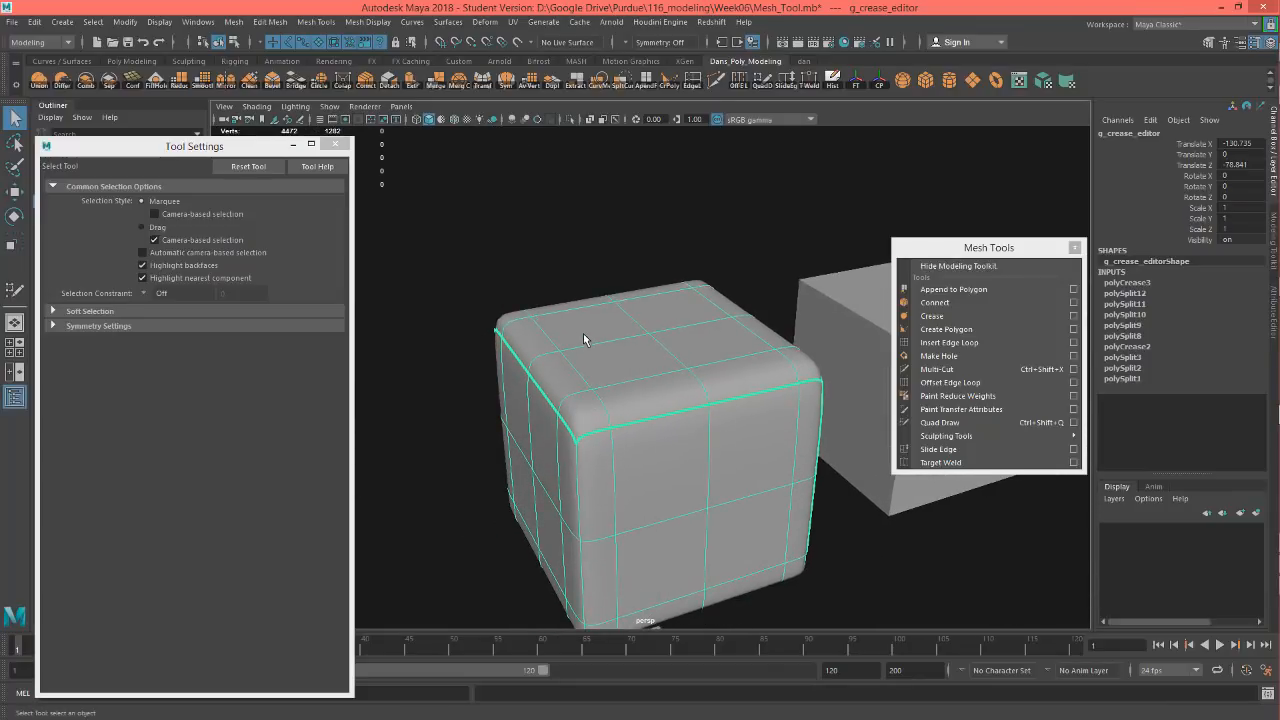
scroll(560, 355, down, 3)
scroll(700, 360, down, 4)
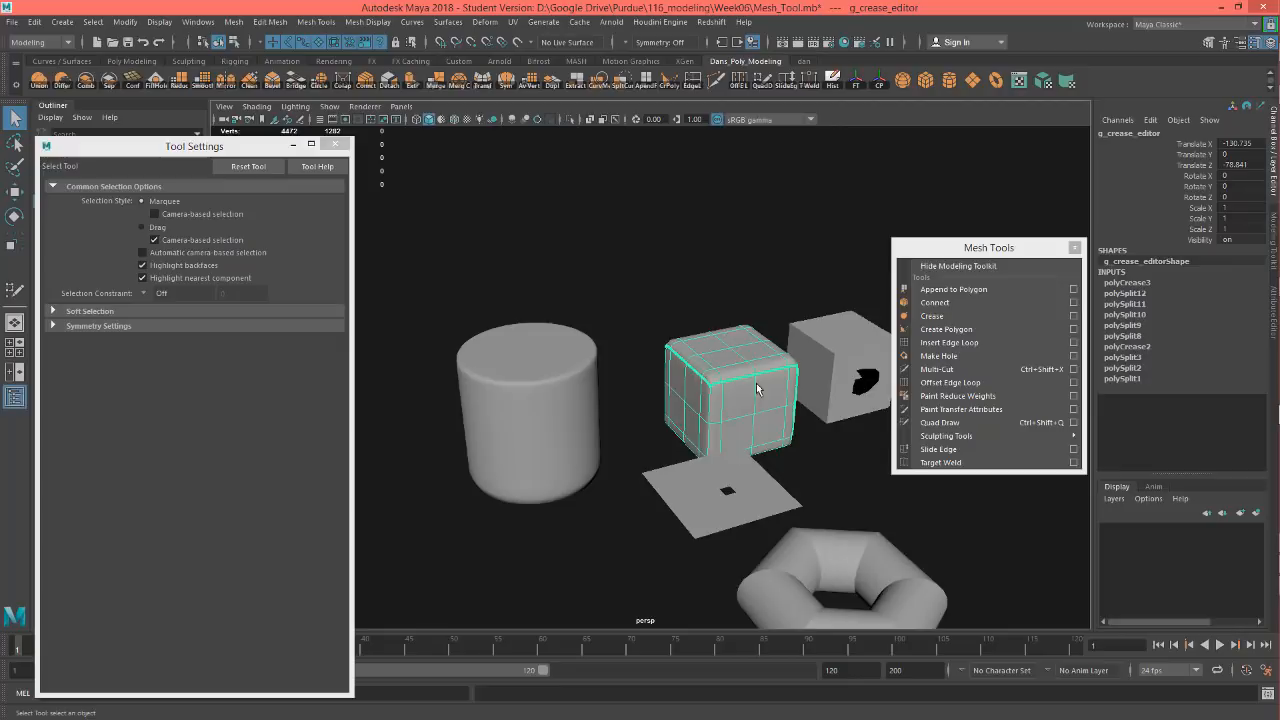
alt+drag(757, 389, 651, 320)
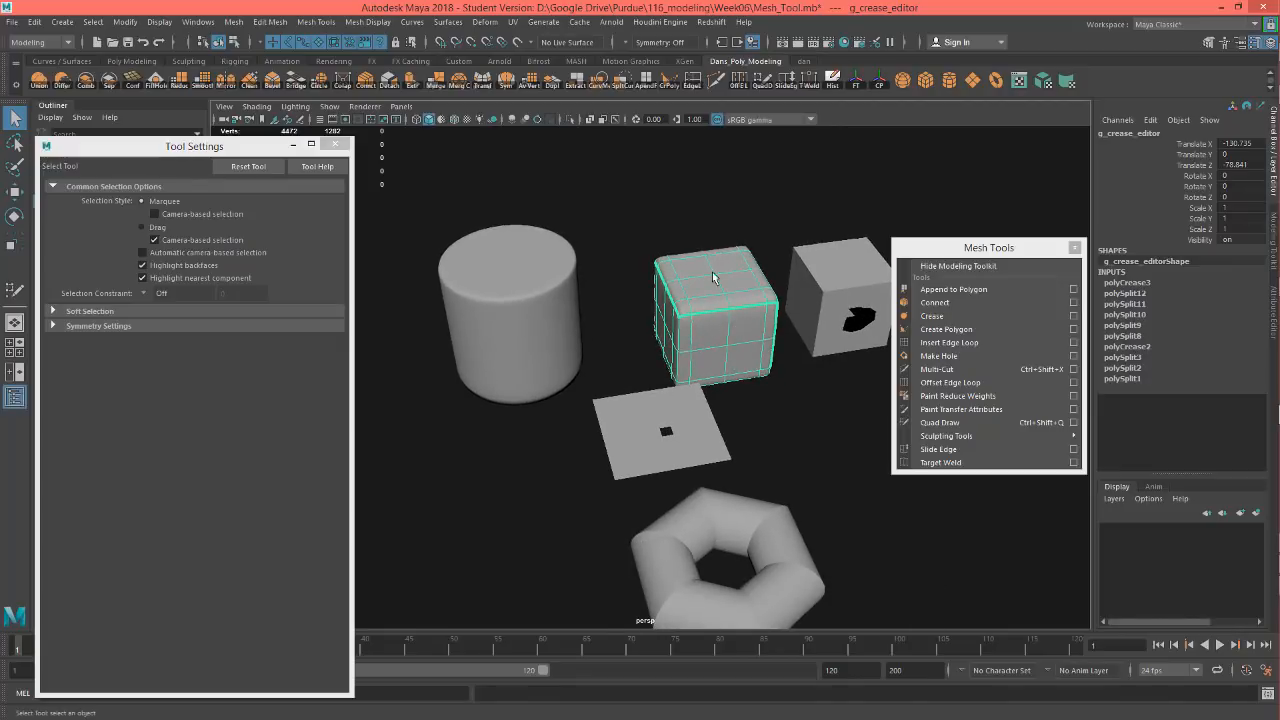
key(f)
scroll(615, 370, down, 2)
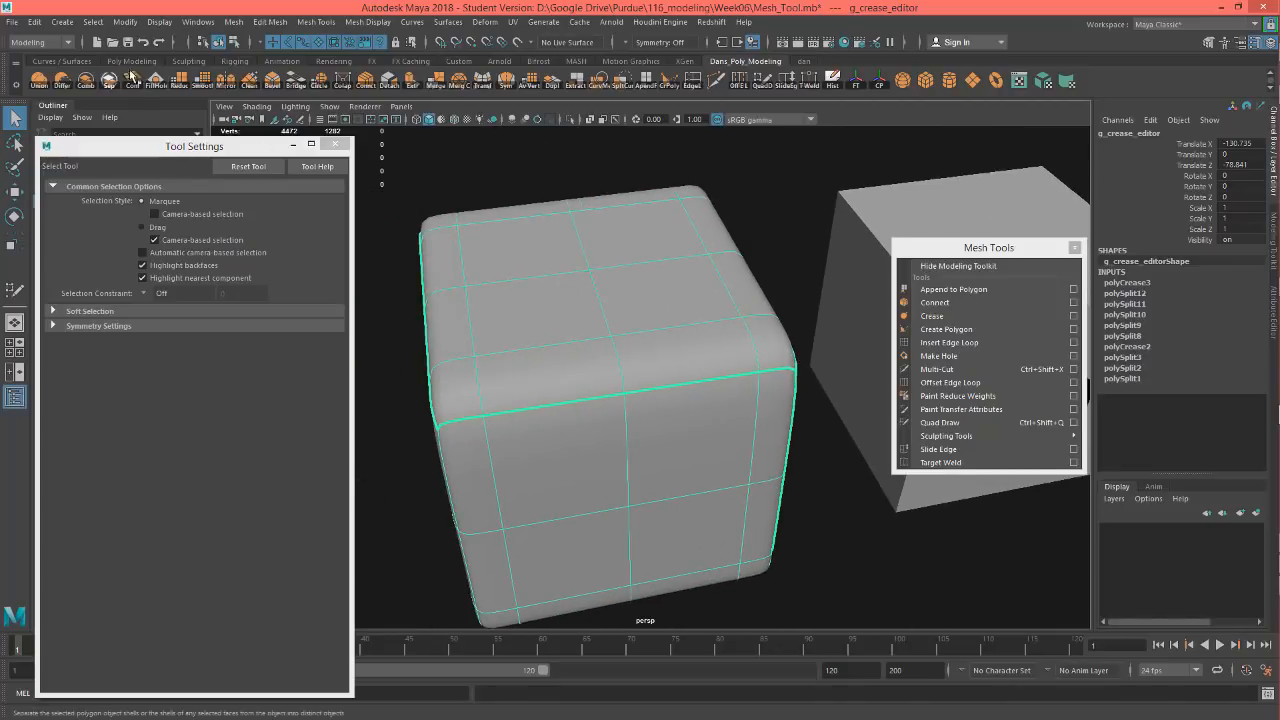
click(93, 22)
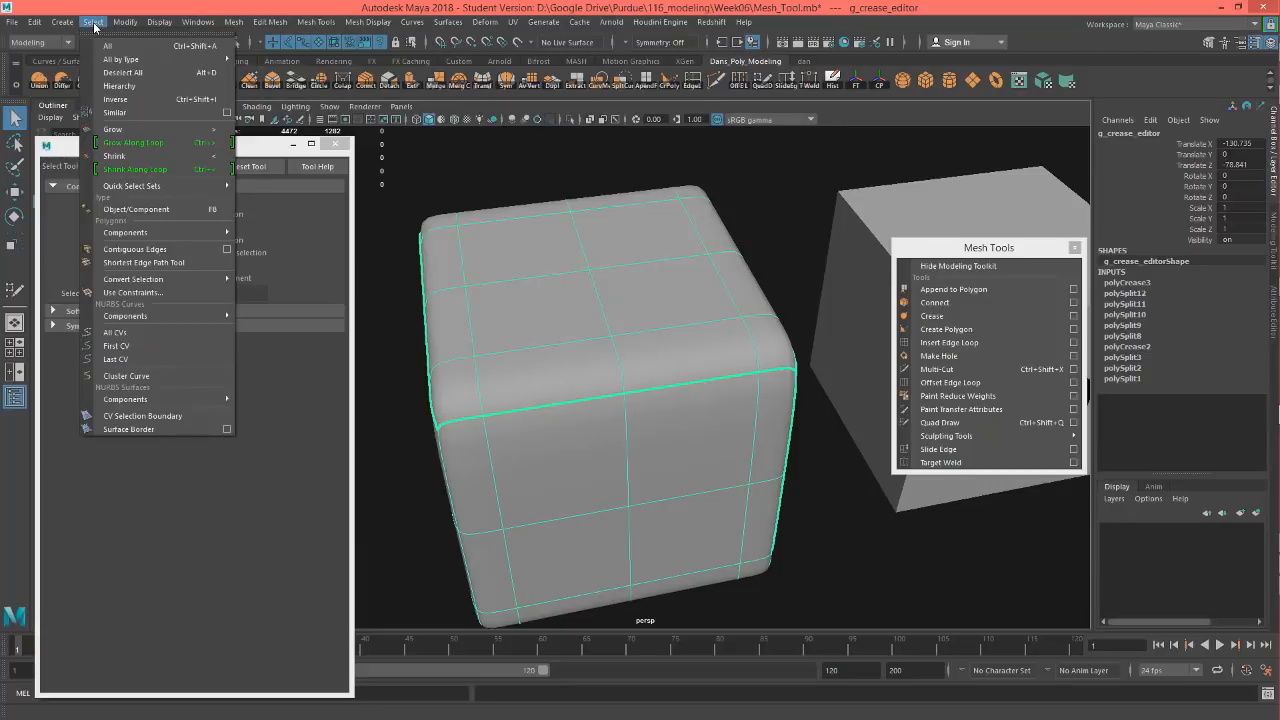
mouse_move(233, 22)
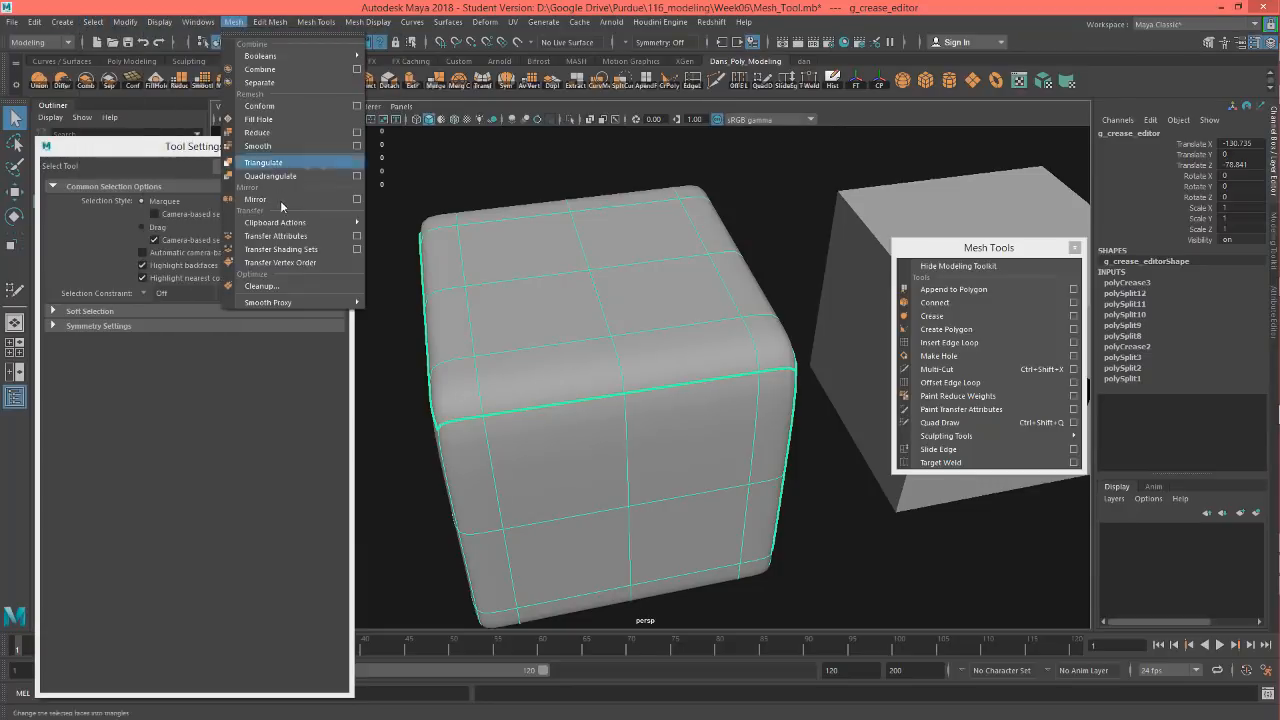
click(258, 146)
Examine the smoothed cube's geometry in vertex mode and return it to object mode.
alt+drag(488, 341, 547, 360)
key(q)
key(F9)
alt+drag(629, 380, 714, 376)
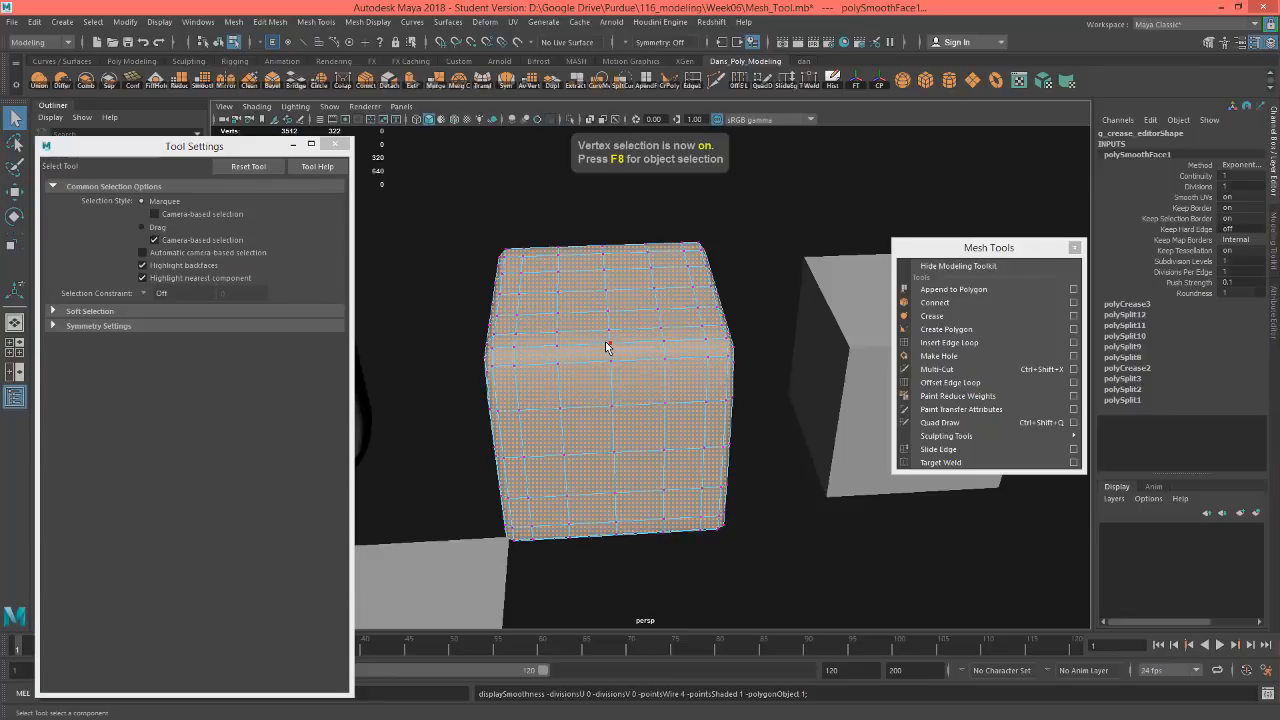
right_drag(606, 349, 645, 346)
alt+drag(659, 373, 575, 396)
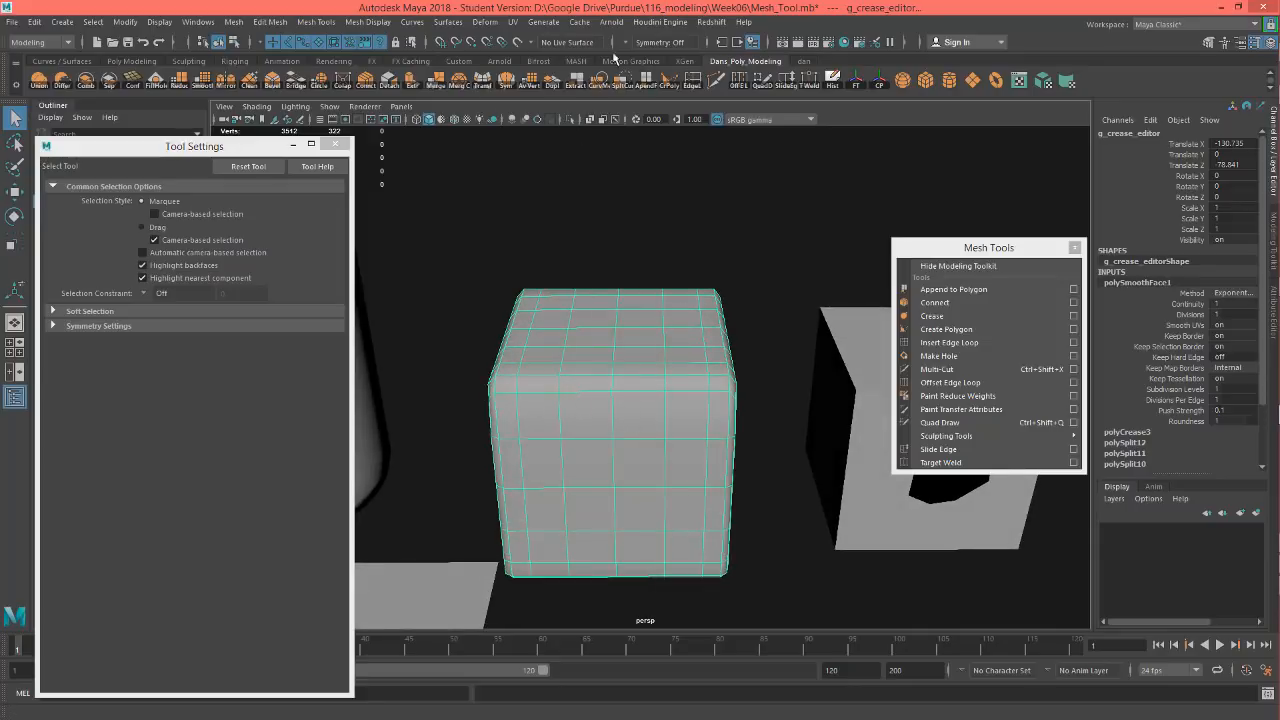
Make the smoothed cube a live surface.
click(517, 43)
alt+drag(593, 447, 605, 429)
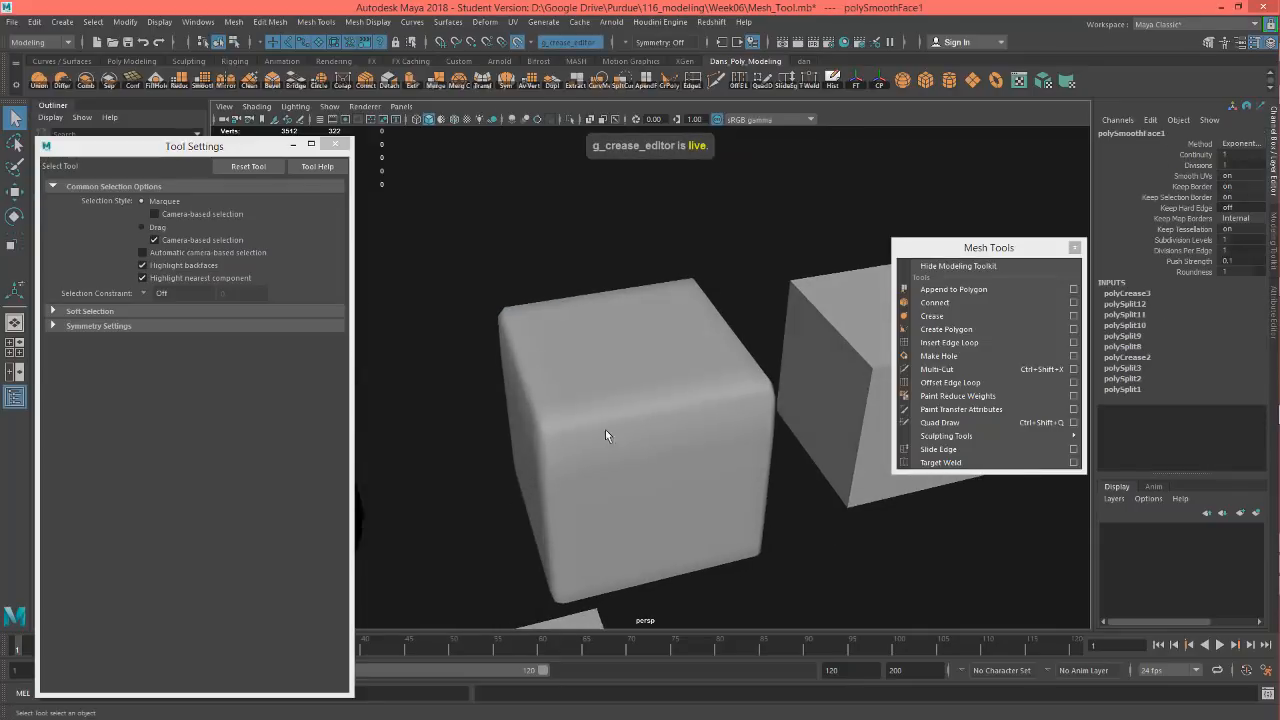
alt+drag(716, 500, 685, 499)
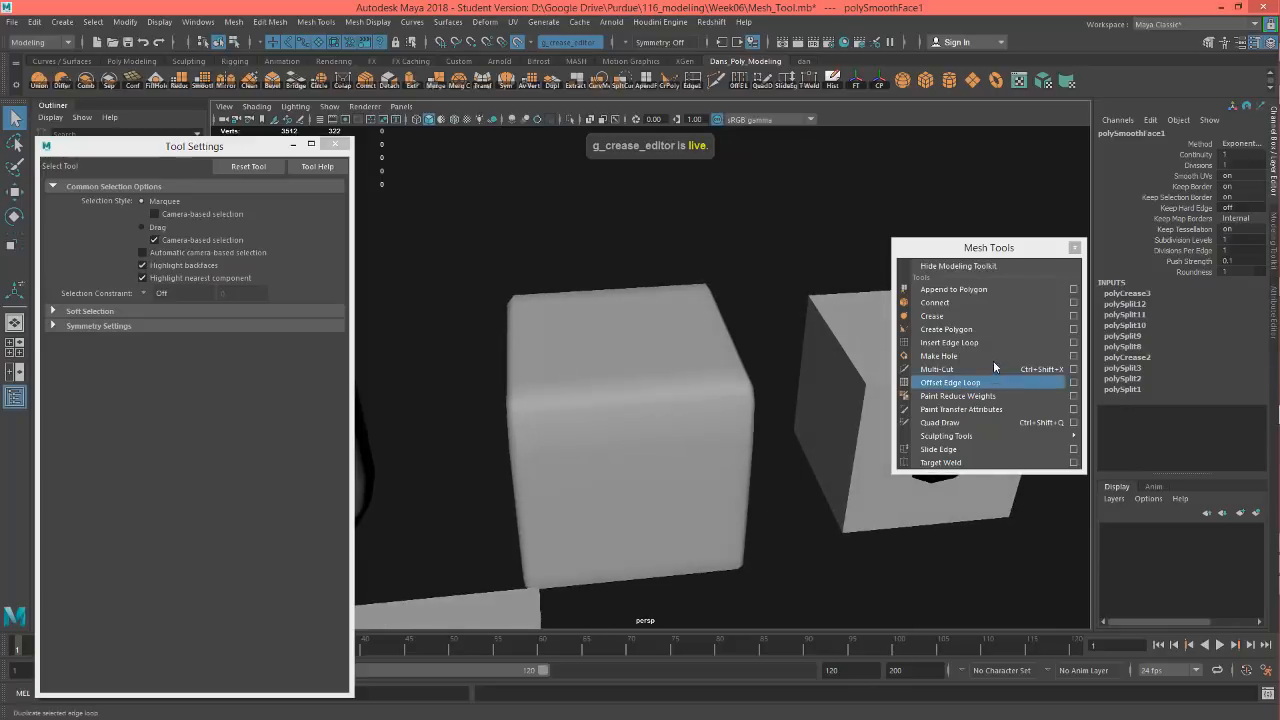
Place dots and fill two connected quads, one below the other, on the live cube's front face with Quad Draw.
click(942, 423)
mouse_move(571, 463)
alt+mouse_down()
mouse_move(591, 480)
mouse_move(565, 439)
alt+mouse_up()
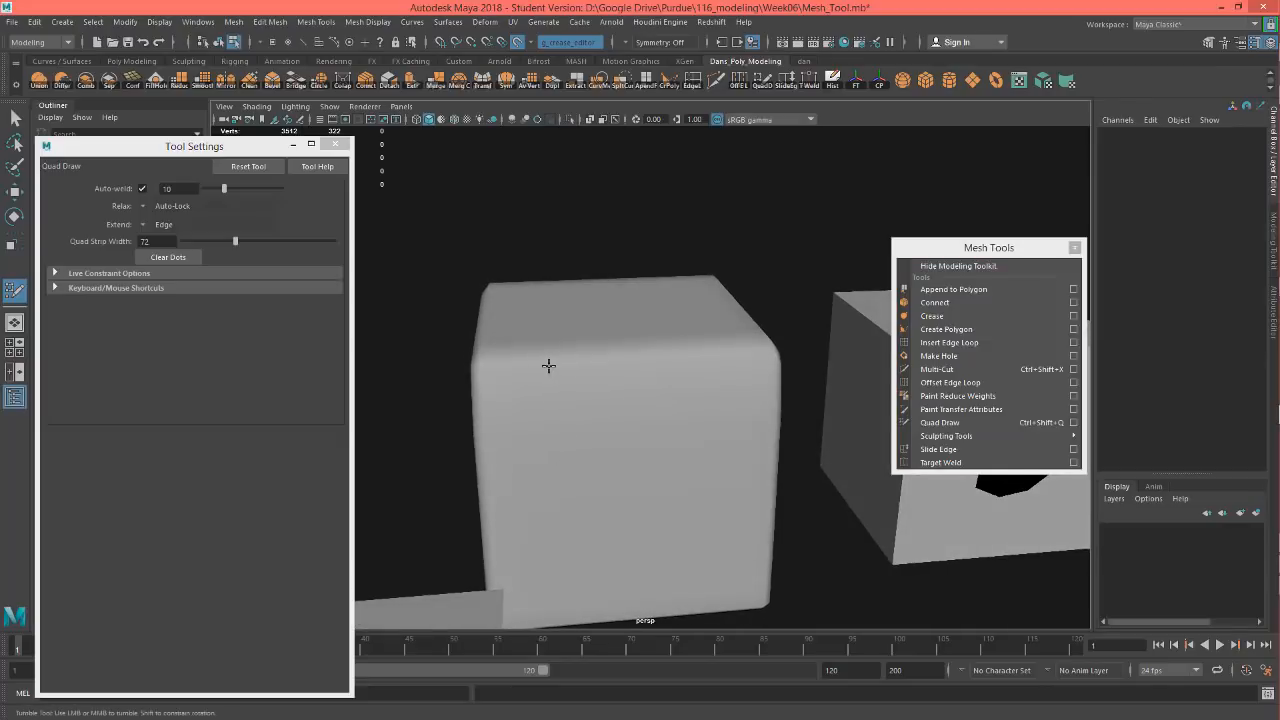
click(629, 357)
shift+click(592, 401)
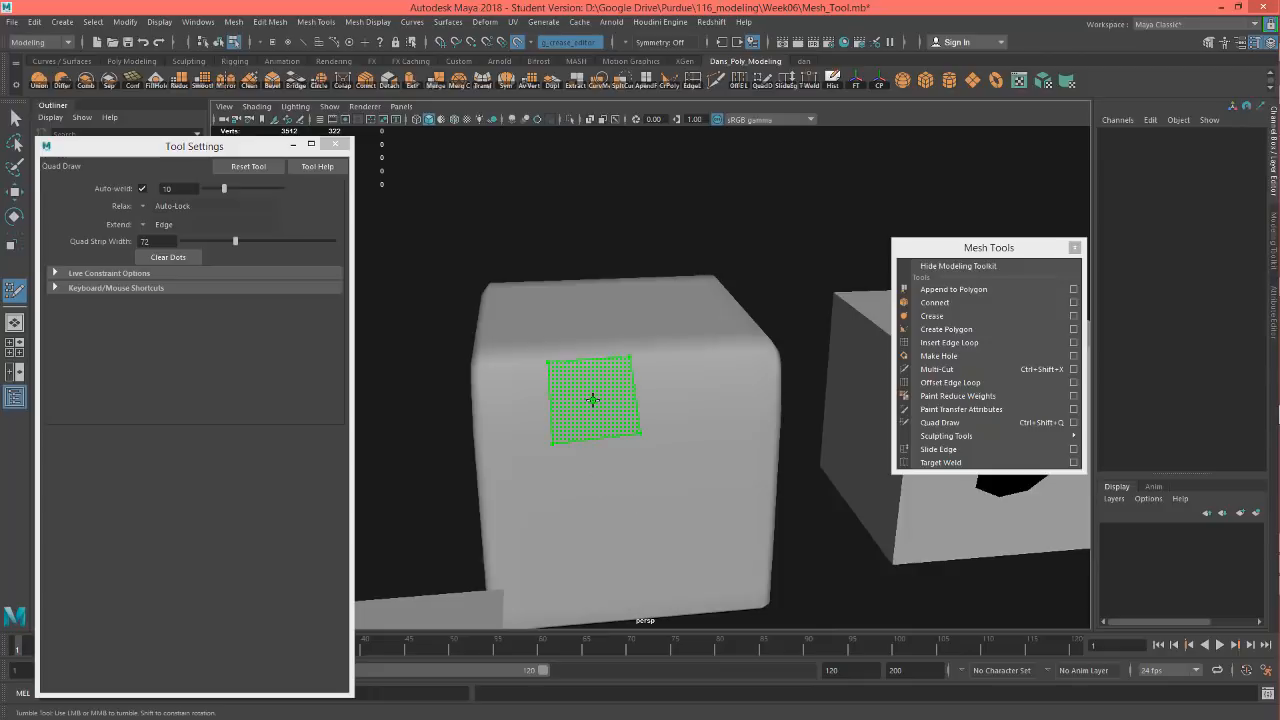
shift+click(592, 401)
mouse_move(688, 440)
alt+mouse_down()
mouse_move(677, 409)
mouse_move(691, 442)
mouse_move(632, 409)
alt+mouse_up()
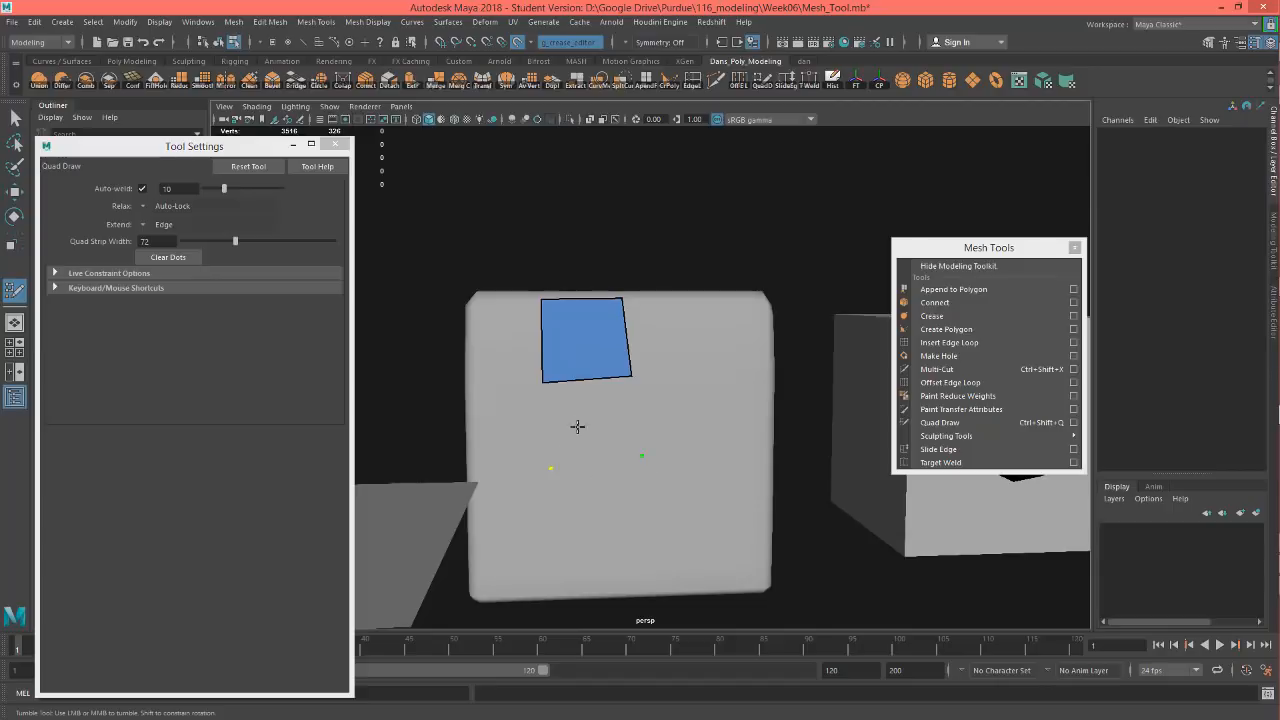
key(shift)
shift+click(586, 418)
Place dots and fill a diagonal strip of three connected quads on the live cube's top face.
alt+drag(697, 449, 671, 500)
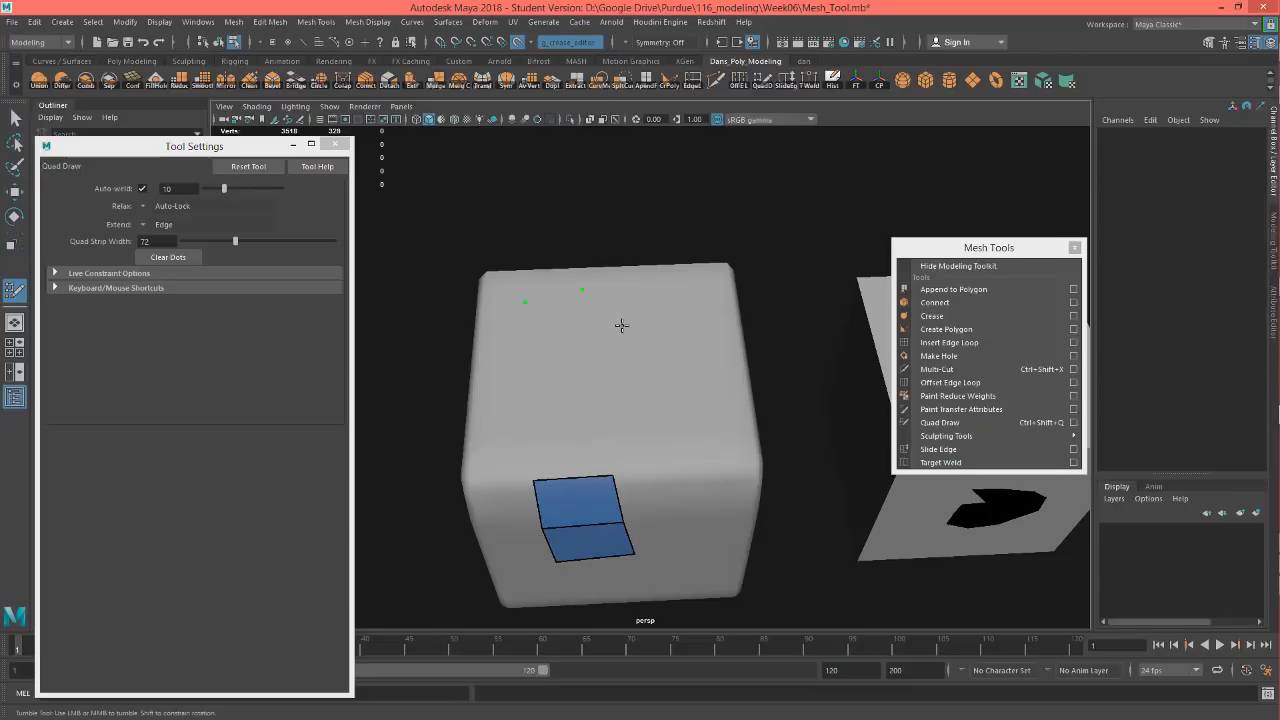
shift+click(688, 397)
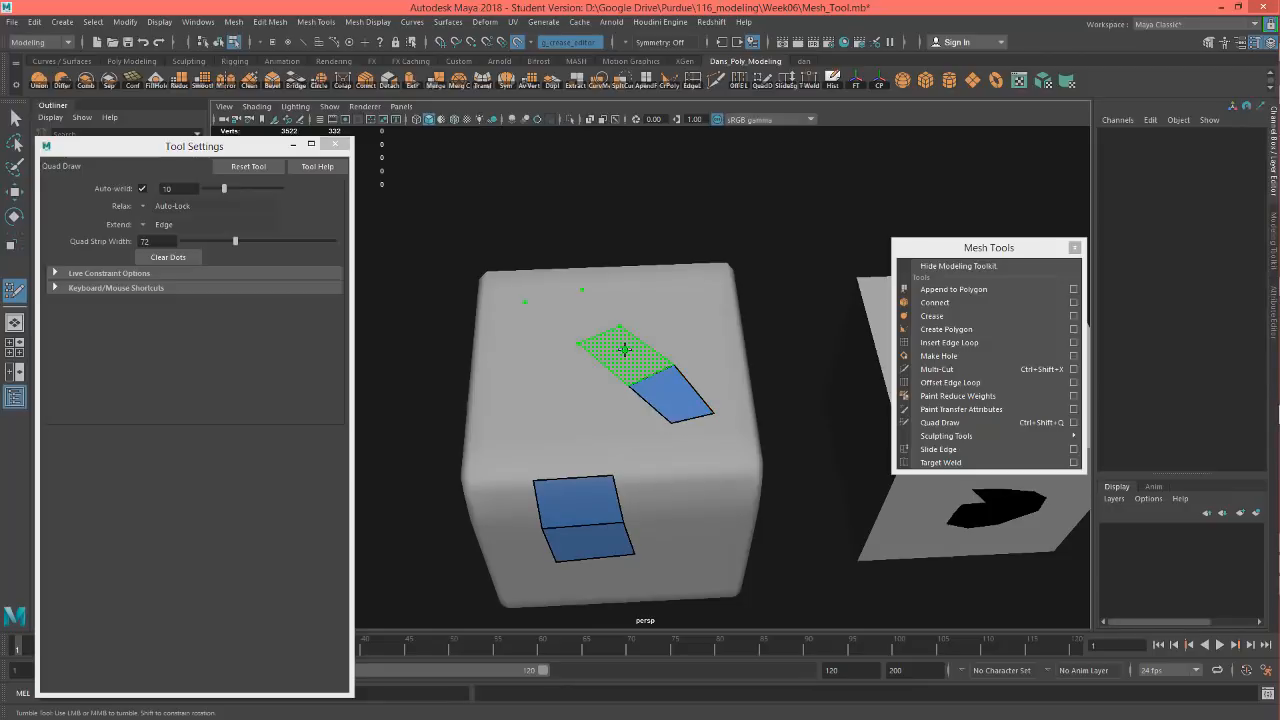
shift+click(624, 350)
shift+click(589, 325)
mouse_move(656, 364)
alt+mouse_down()
mouse_move(714, 451)
mouse_move(626, 411)
mouse_move(612, 440)
mouse_move(637, 363)
mouse_move(607, 400)
mouse_move(622, 439)
alt+mouse_up()
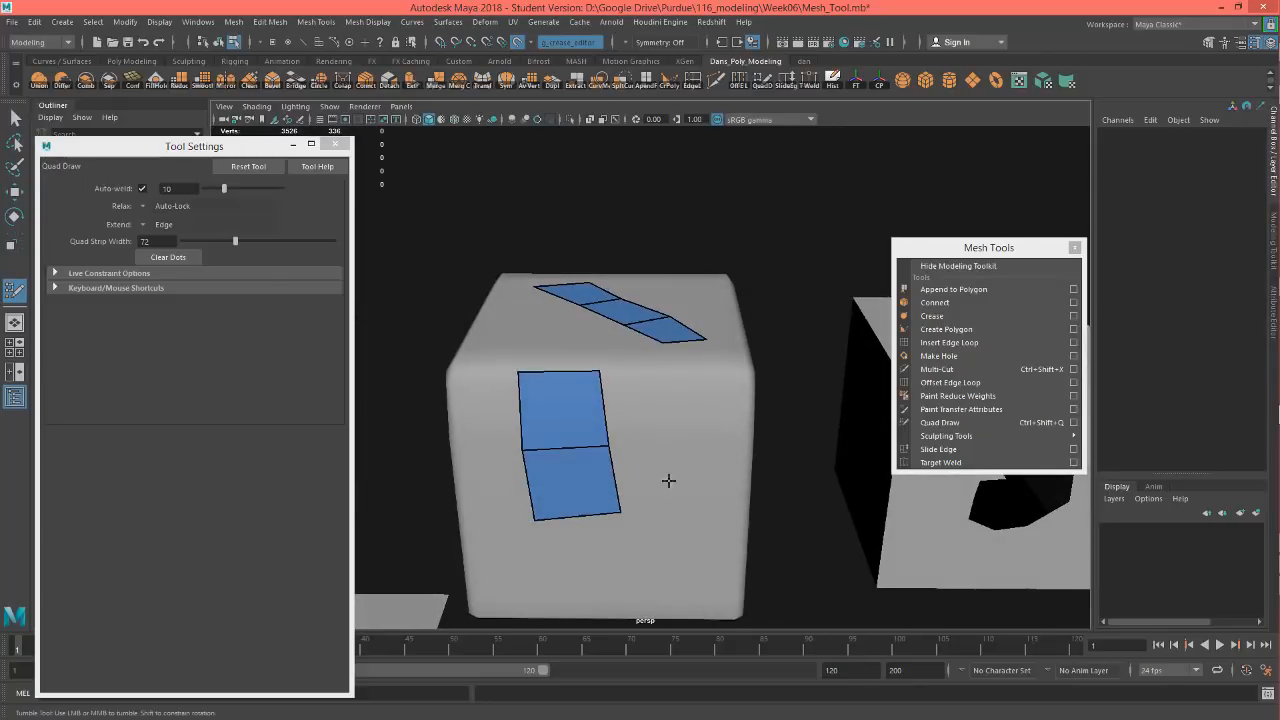
Insert an edge loop lengthwise through the middle of both the front and the top quad strips.
mouse_move(668, 481)
alt+mouse_down()
mouse_move(691, 537)
mouse_move(660, 480)
mouse_move(663, 463)
mouse_move(701, 456)
mouse_move(663, 442)
mouse_move(600, 377)
mouse_move(576, 448)
mouse_move(657, 489)
mouse_move(646, 517)
mouse_move(648, 468)
alt+mouse_up()
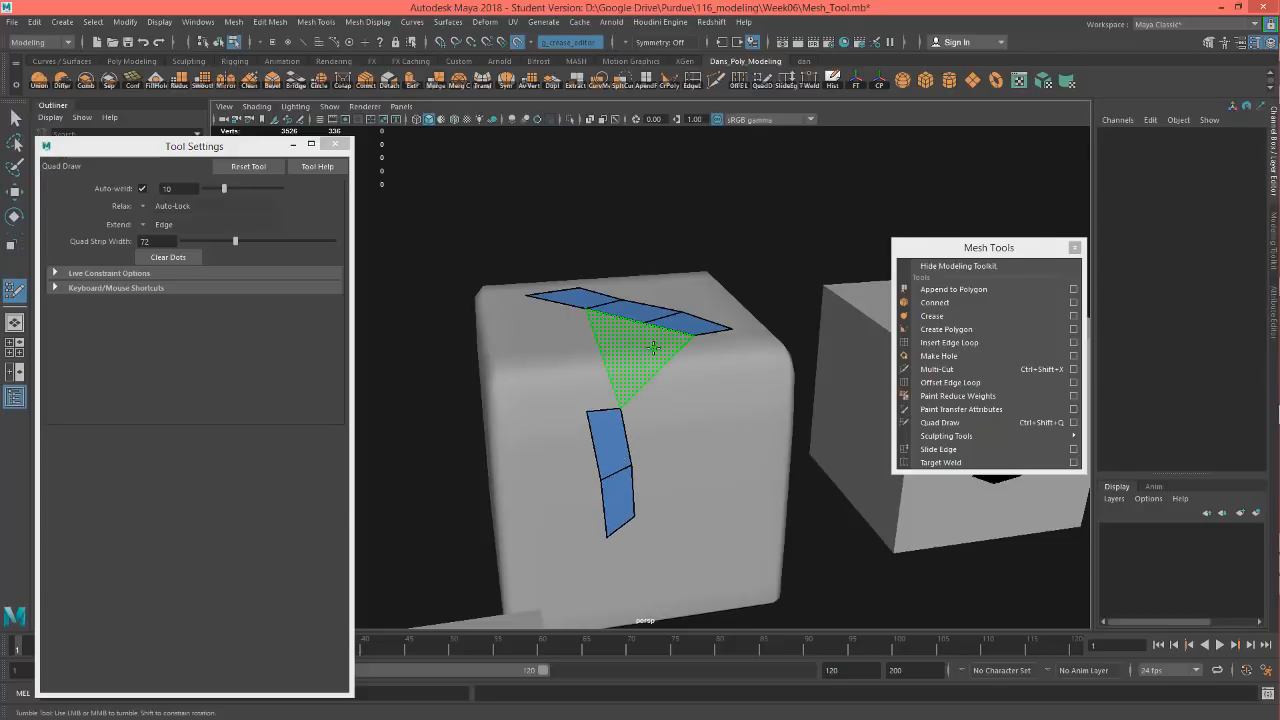
mouse_move(654, 348)
alt+mouse_down()
mouse_move(651, 452)
mouse_move(600, 362)
mouse_move(571, 349)
mouse_move(620, 443)
mouse_move(655, 379)
alt+mouse_up()
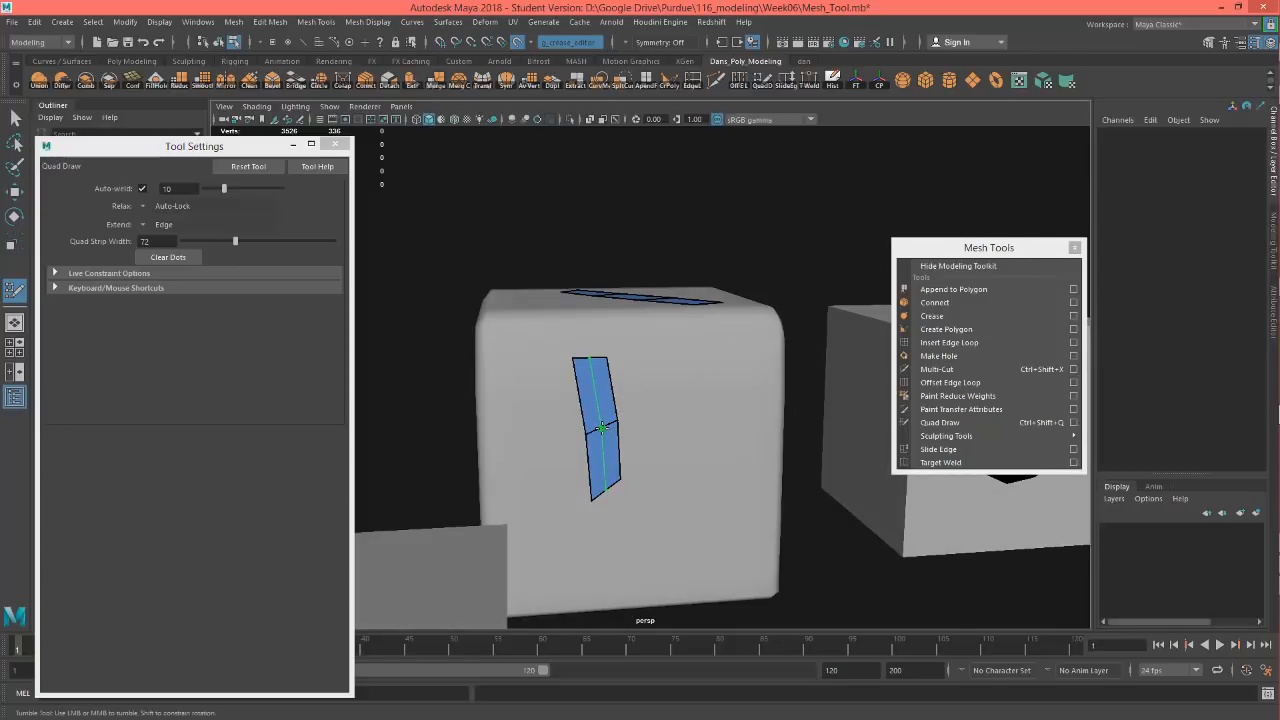
ctrl+click(604, 428)
mouse_move(697, 460)
alt+mouse_down()
mouse_move(683, 457)
mouse_move(676, 505)
mouse_move(627, 436)
alt+mouse_up()
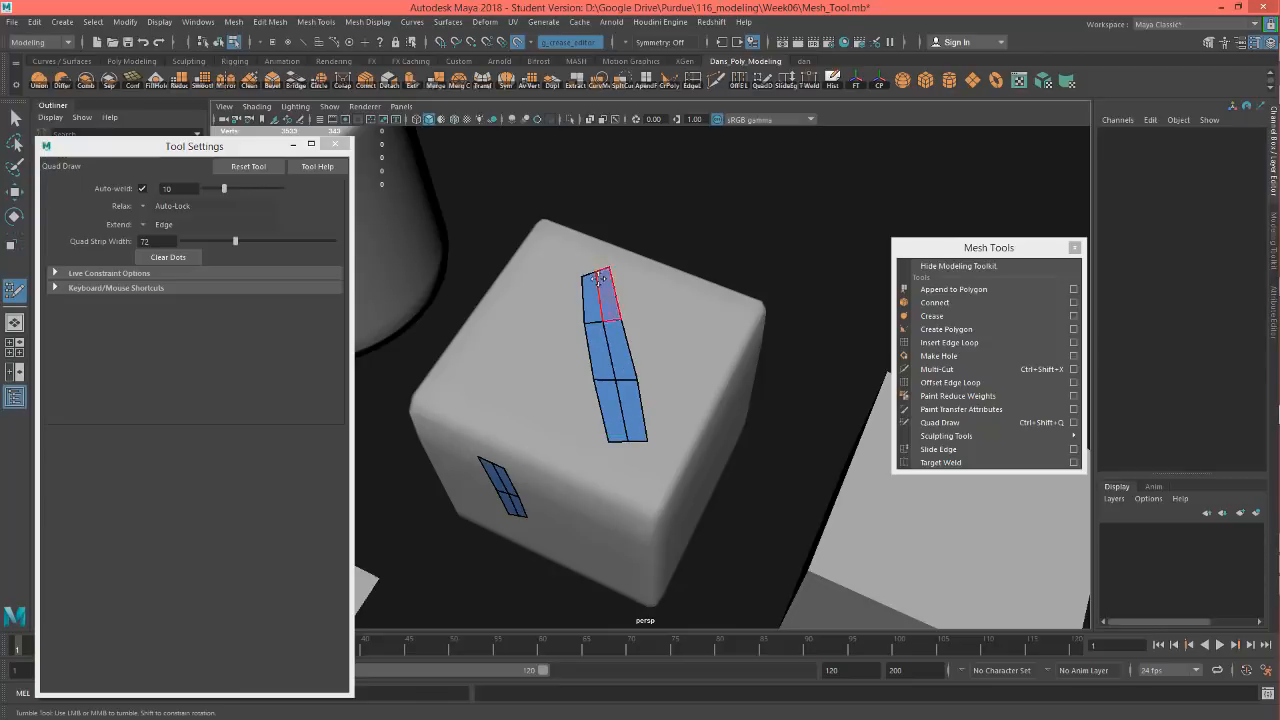
mouse_move(640, 457)
alt+mouse_down()
mouse_move(634, 409)
mouse_move(667, 440)
mouse_move(646, 430)
alt+mouse_up()
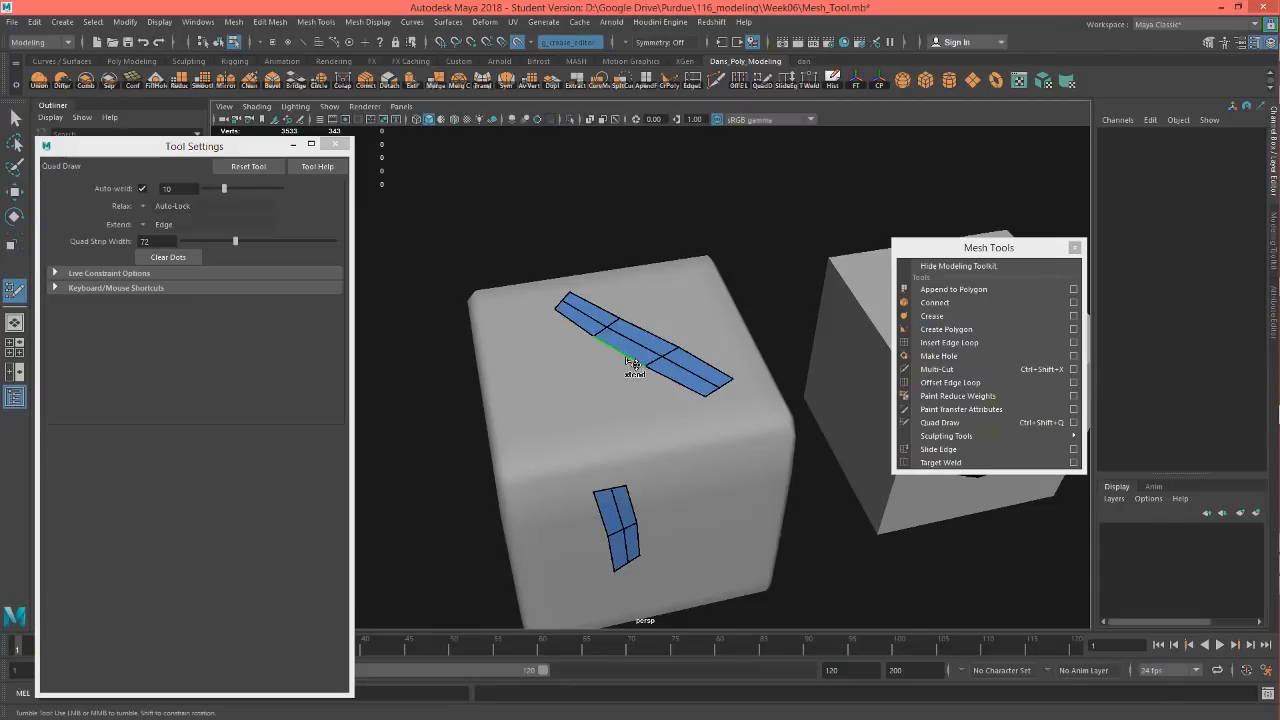
Extend the top strip's border edges into an additional row of three quads and straighten the row by adjusting its vertices.
mouse_move(627, 356)
mouse_down()
mouse_move(600, 386)
mouse_move(685, 426)
mouse_move(683, 438)
mouse_up()
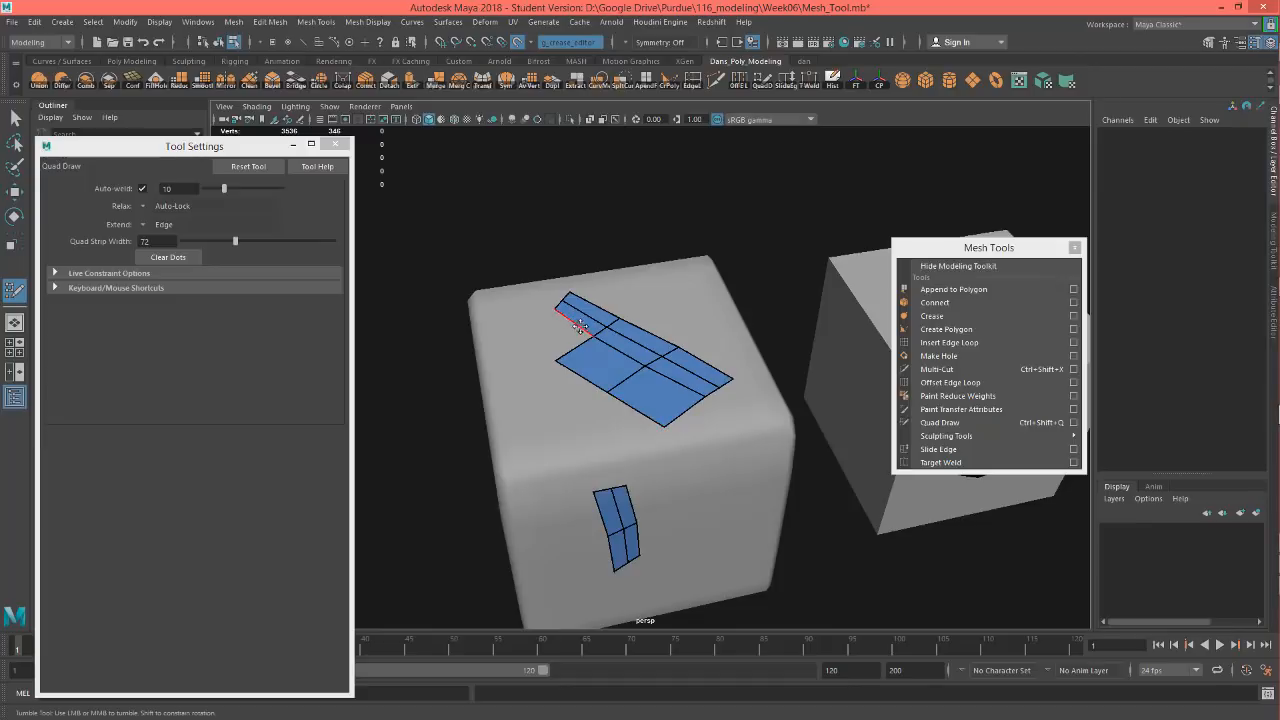
mouse_move(578, 326)
mouse_down()
mouse_move(530, 356)
mouse_move(553, 360)
mouse_up()
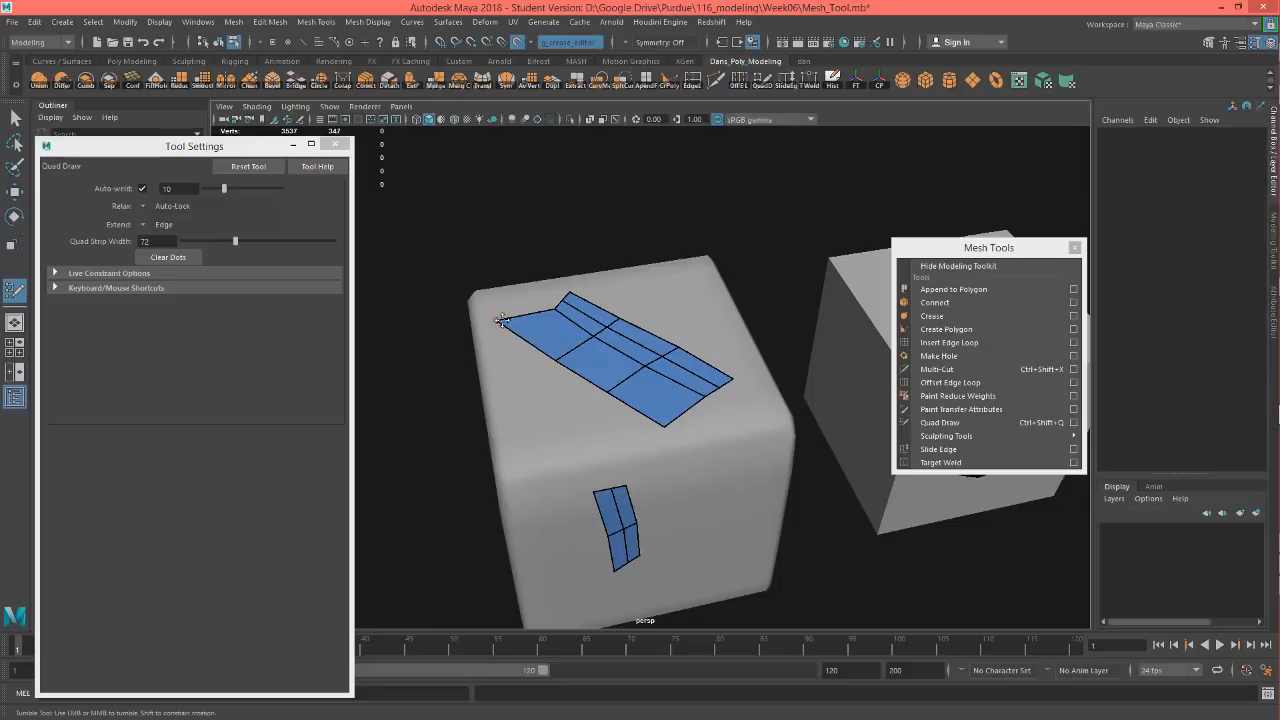
drag(502, 321, 522, 338)
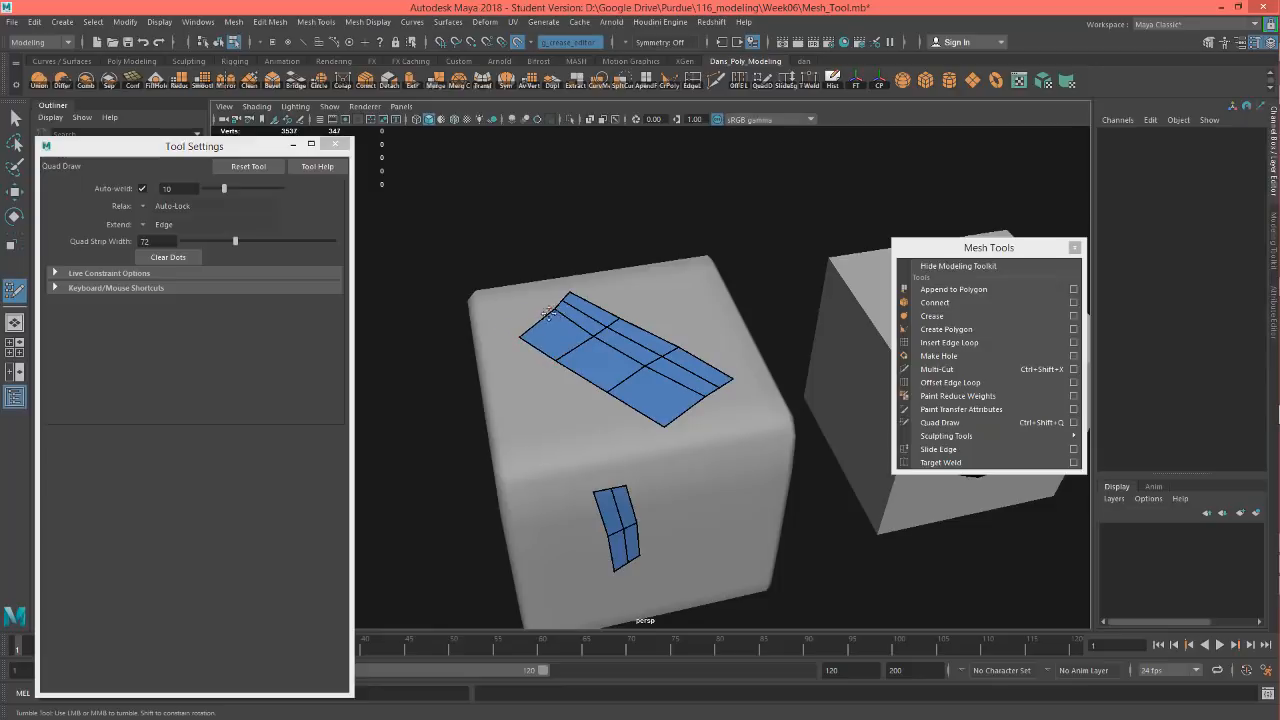
ctrl+click(593, 341)
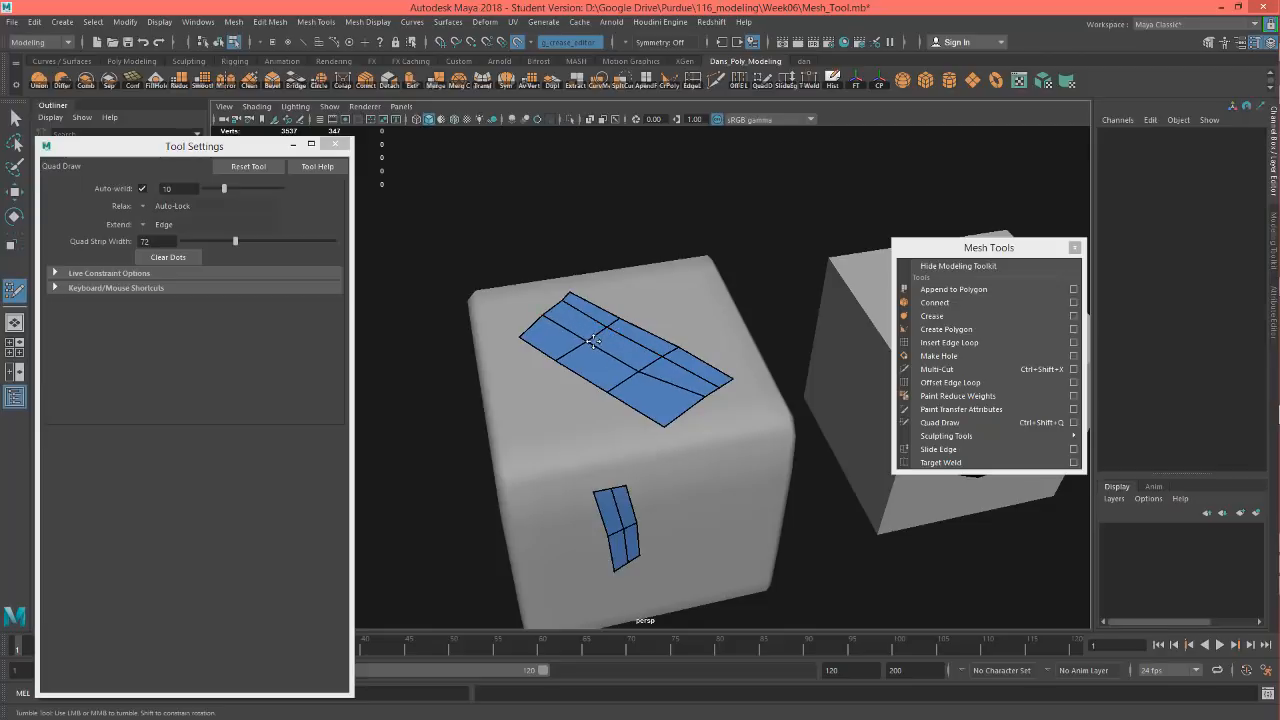
ctrl+click(693, 410)
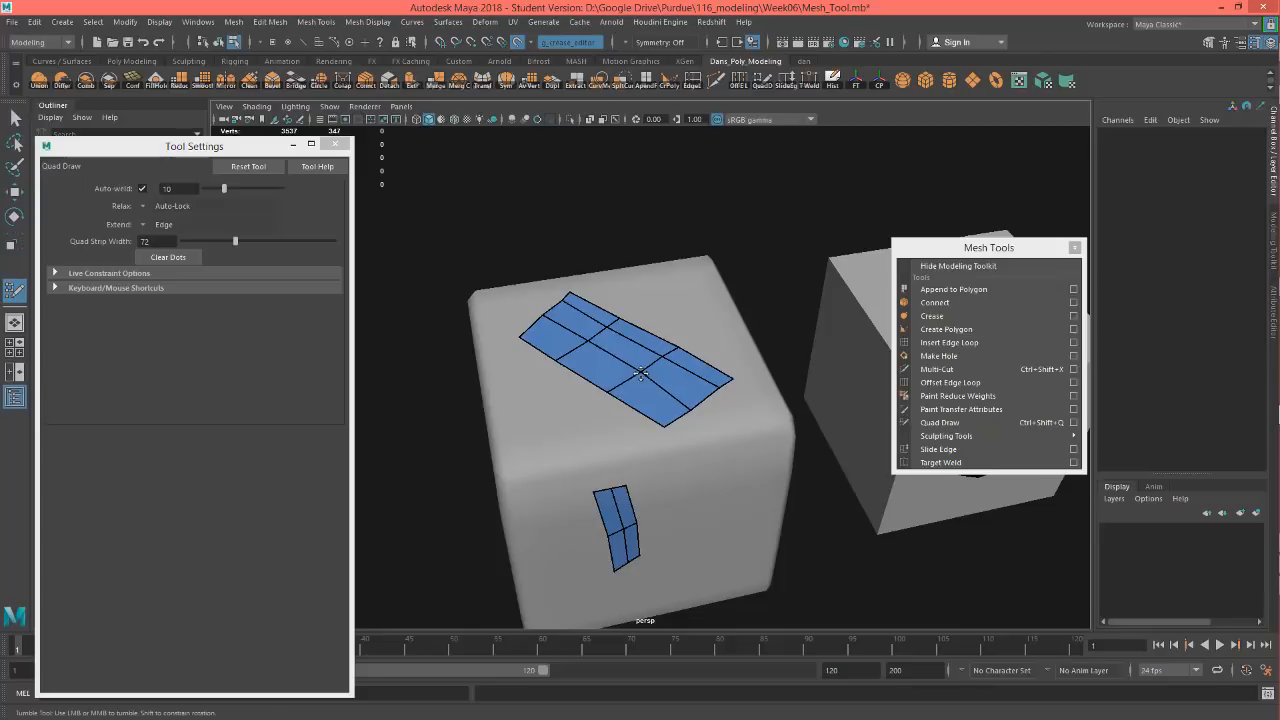
Widen the four-quad patch on the cube's front face by moving its vertices outward and centring its middle edge loop.
alt+drag(690, 505, 600, 390)
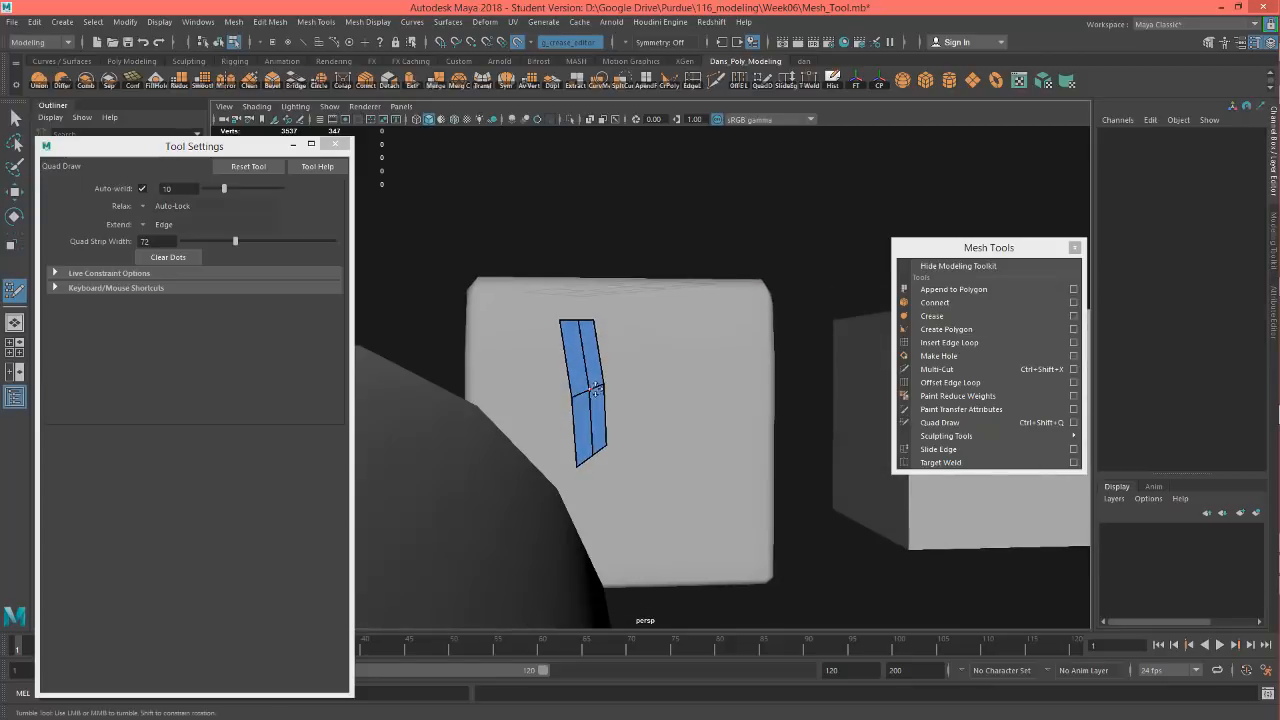
drag(594, 320, 609, 318)
mouse_move(595, 447)
mouse_down()
mouse_move(625, 450)
mouse_move(562, 470)
mouse_up()
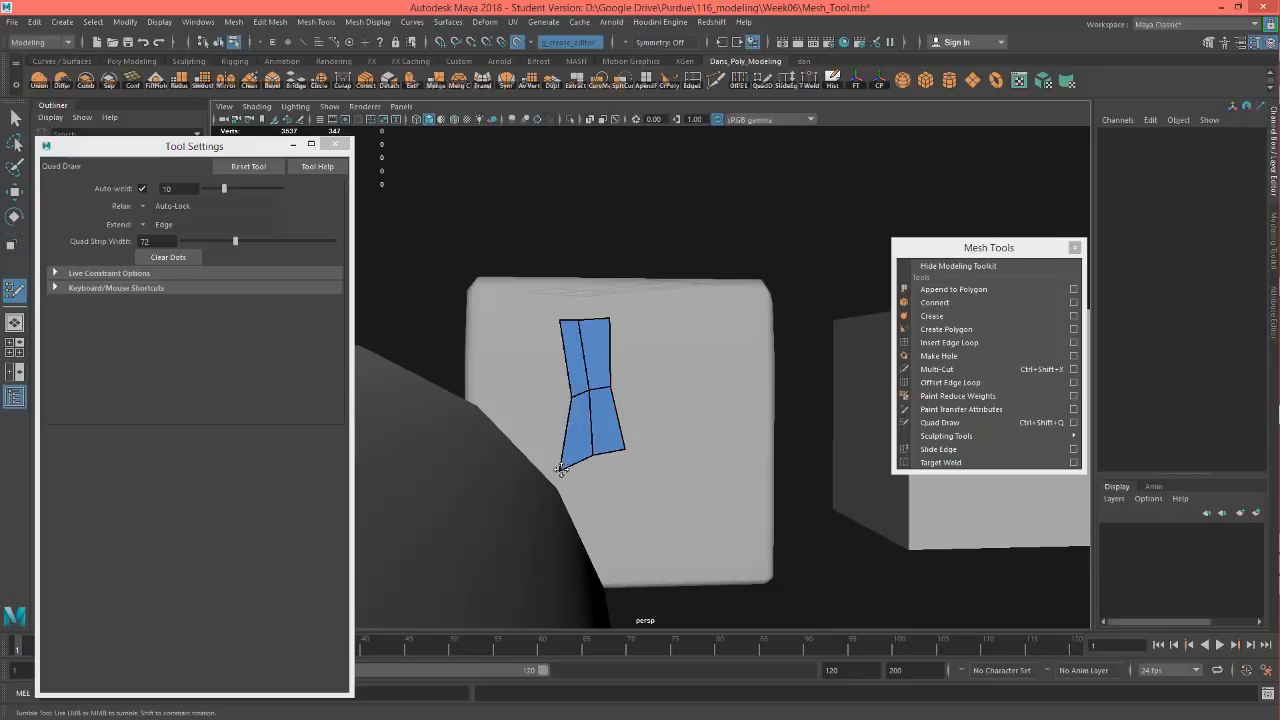
drag(582, 393, 560, 394)
drag(562, 318, 541, 322)
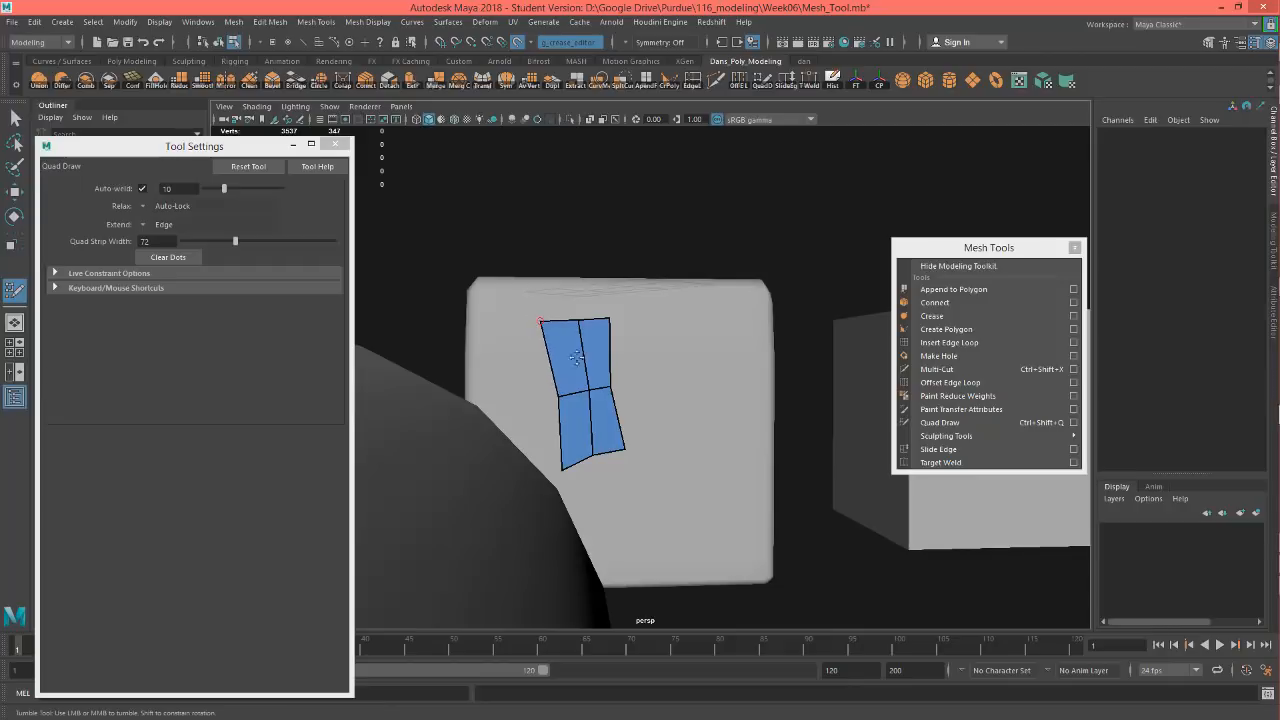
drag(593, 388, 587, 389)
drag(578, 318, 574, 319)
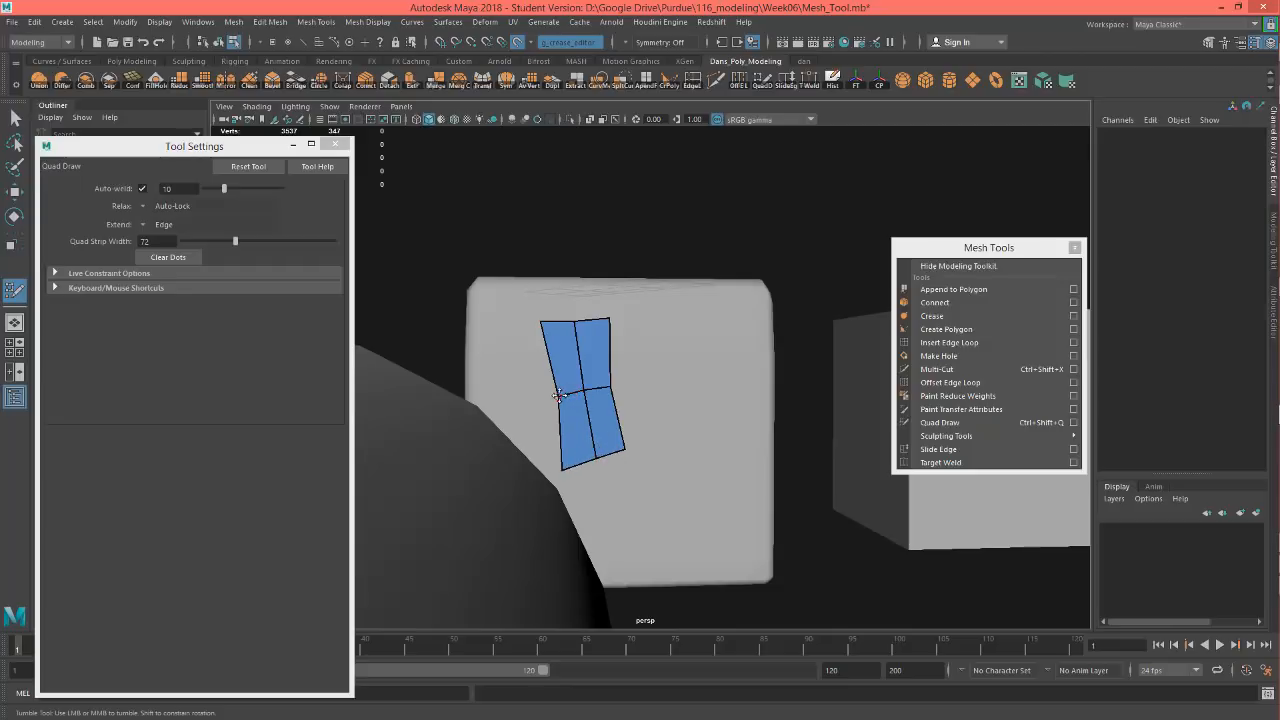
mouse_move(558, 396)
mouse_down()
mouse_move(625, 383)
mouse_move(609, 451)
mouse_move(586, 386)
mouse_move(605, 374)
mouse_up()
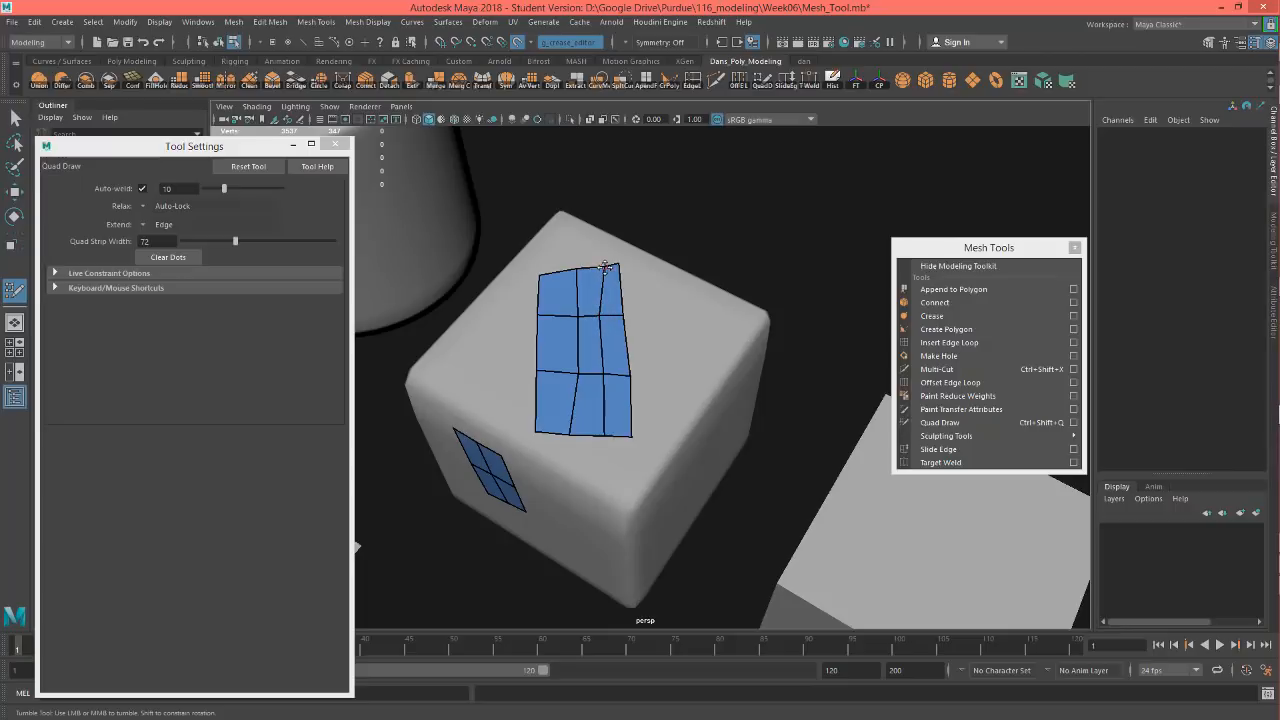
Even out the spacing of the nine-quad patch on the cube's top face by adjusting its vertices.
drag(605, 267, 566, 272)
drag(580, 316, 568, 316)
drag(577, 374, 652, 385)
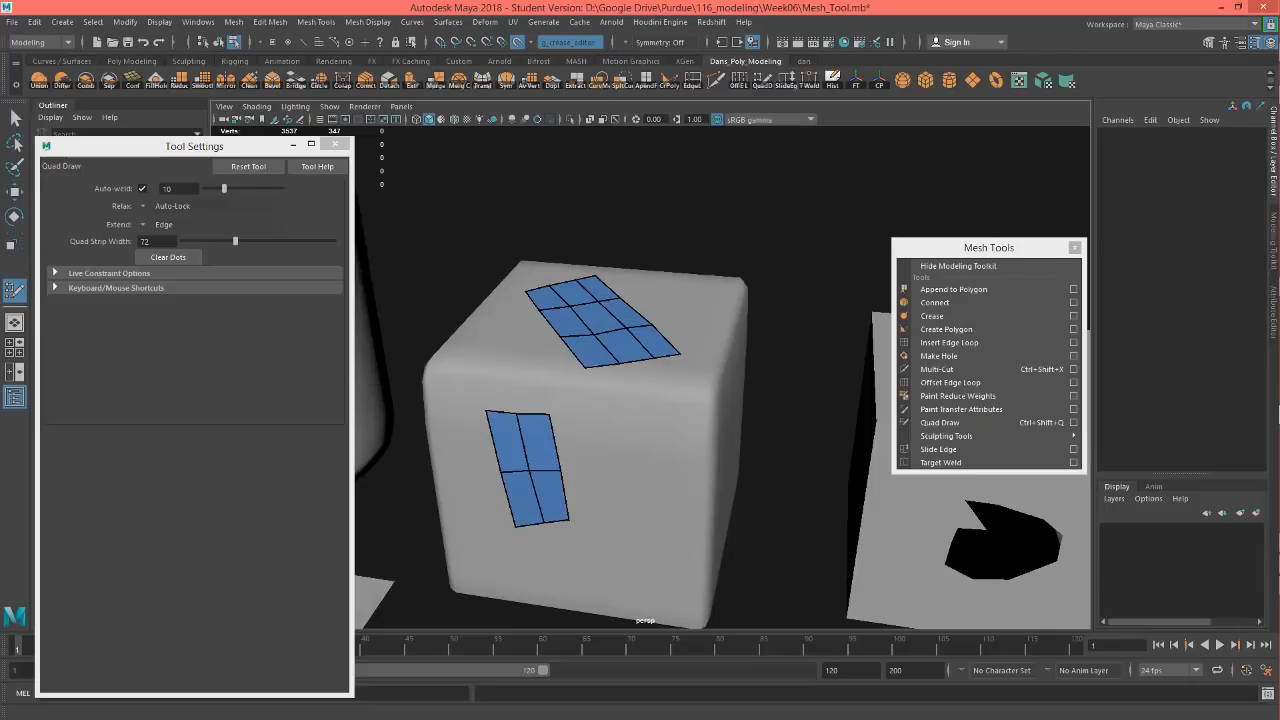
Draw a separate square quad beside the front face's patch with Quad Draw, and undo it.
mouse_move(668, 340)
alt+mouse_down()
mouse_move(666, 234)
mouse_move(659, 346)
alt+mouse_up()
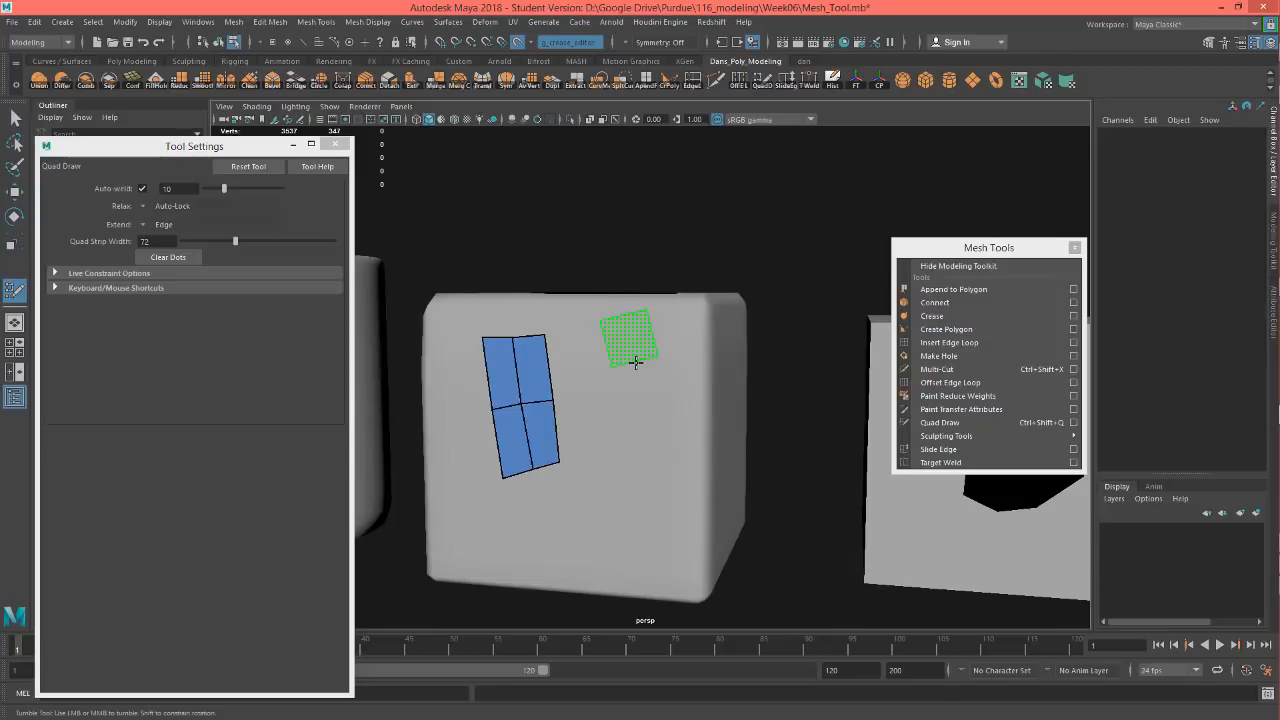
mouse_move(636, 362)
shift+right_down()
mouse_move(654, 359)
mouse_move(639, 362)
shift+right_up()
shift+click(631, 364)
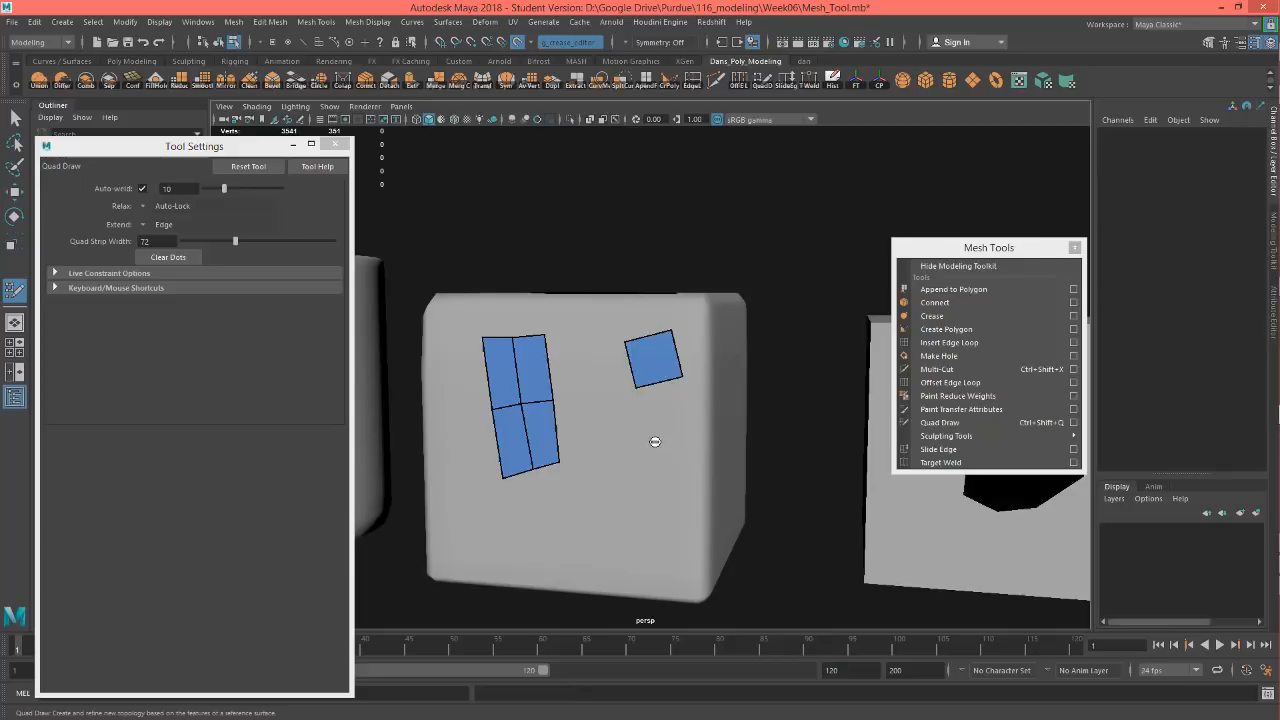
key(ctrl+z)
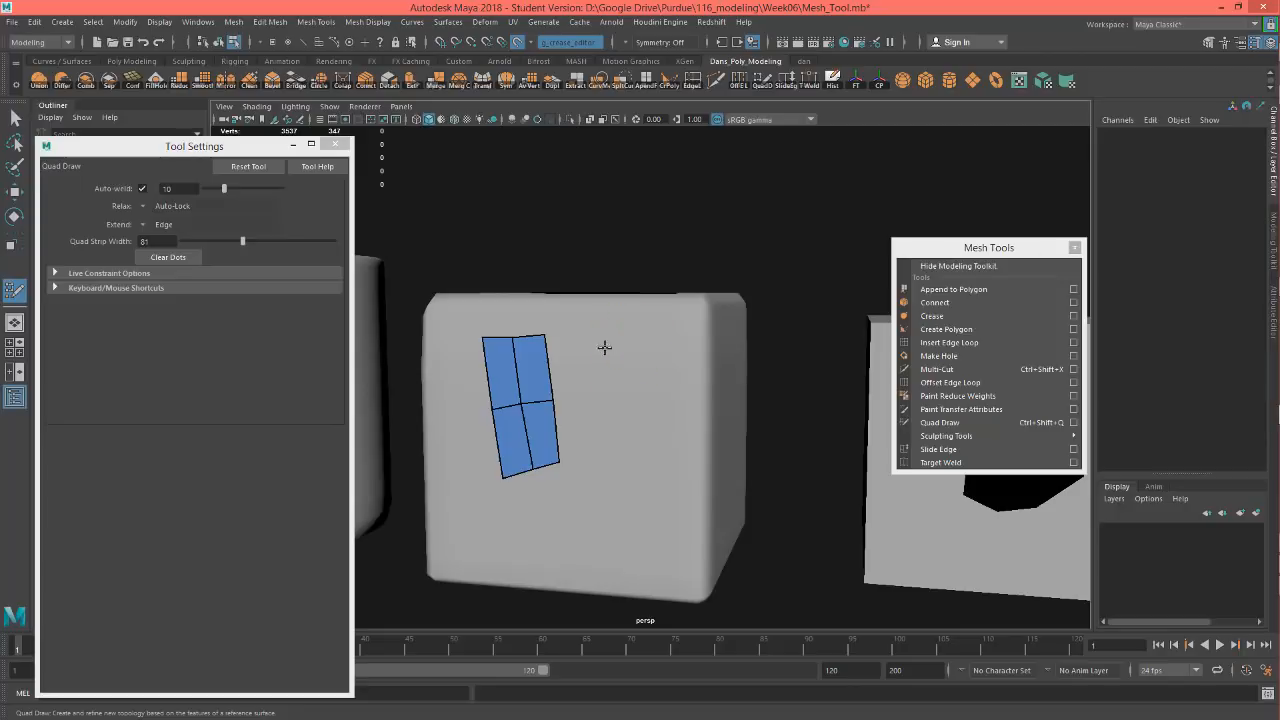
Draw a curved five-quad strip beside the front face's patch, and two facing curved strips on the opposite face with quad strip width 34.
mouse_move(610, 360)
mouse_down()
mouse_move(640, 517)
mouse_move(686, 549)
mouse_move(719, 548)
mouse_up()
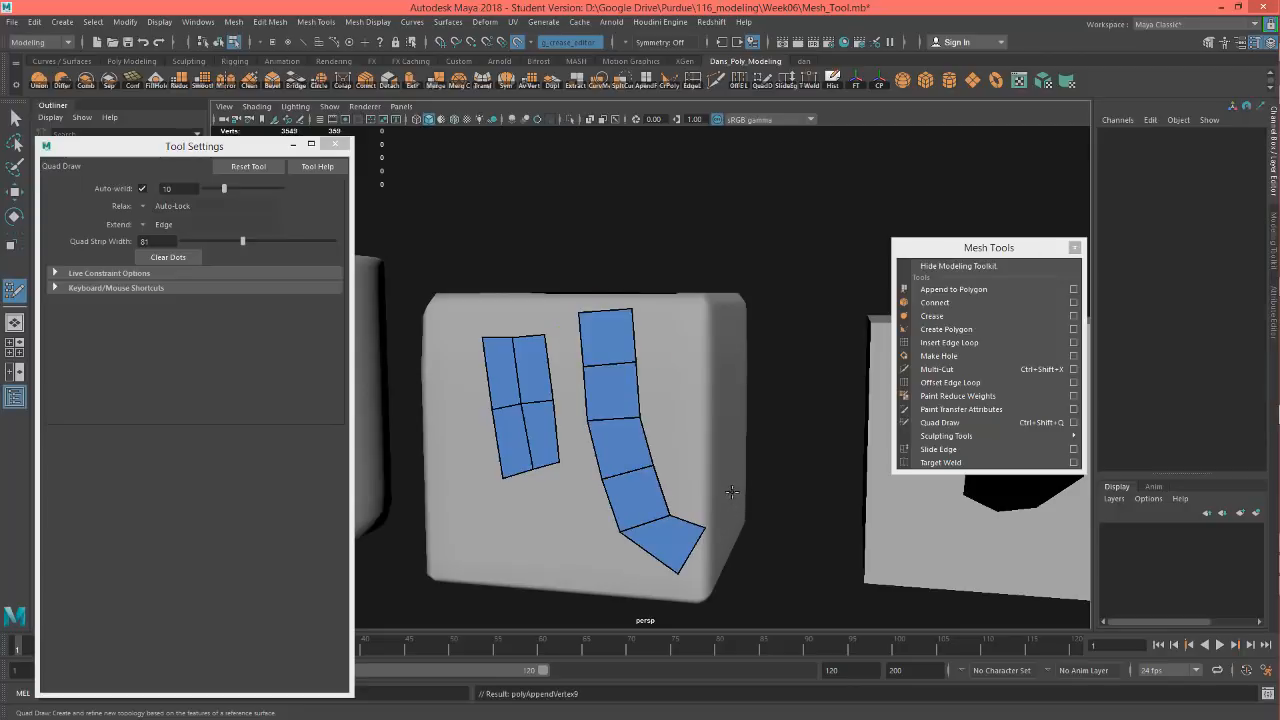
alt+drag(740, 440, 663, 364)
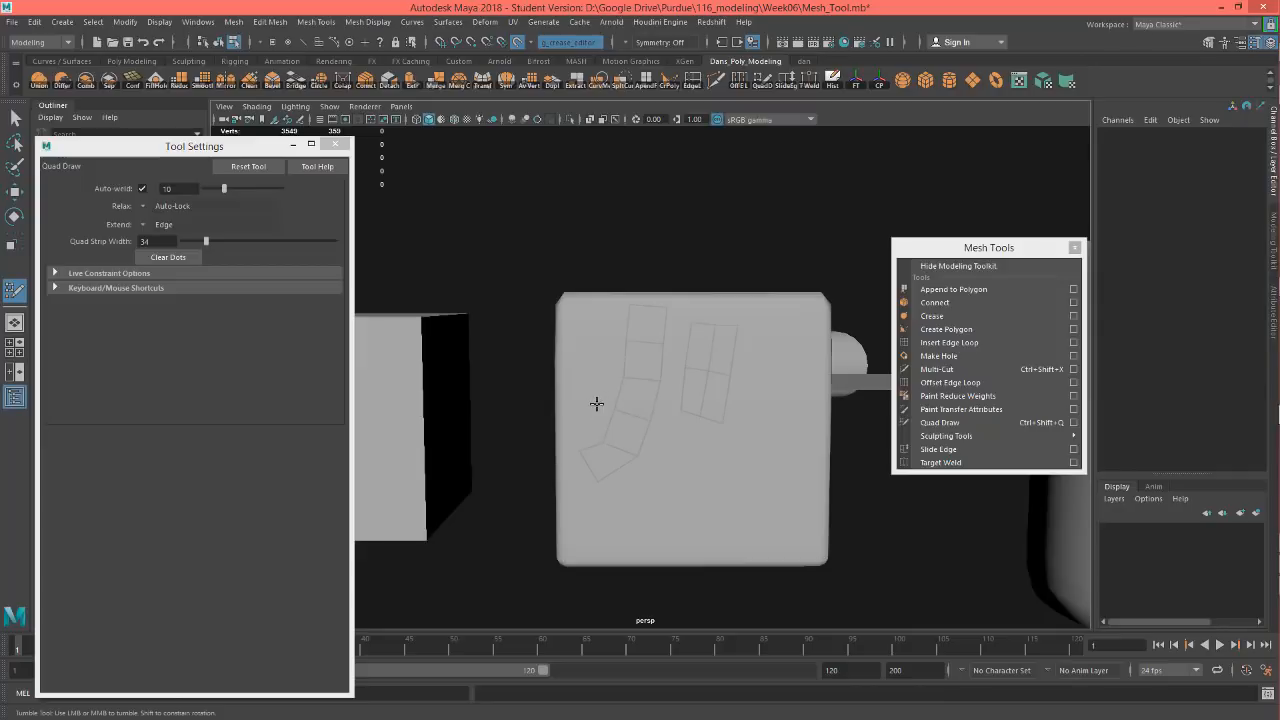
mouse_move(600, 400)
mouse_down()
mouse_move(669, 386)
mouse_move(743, 403)
mouse_move(766, 426)
mouse_move(755, 446)
mouse_move(660, 466)
mouse_move(593, 444)
mouse_up()
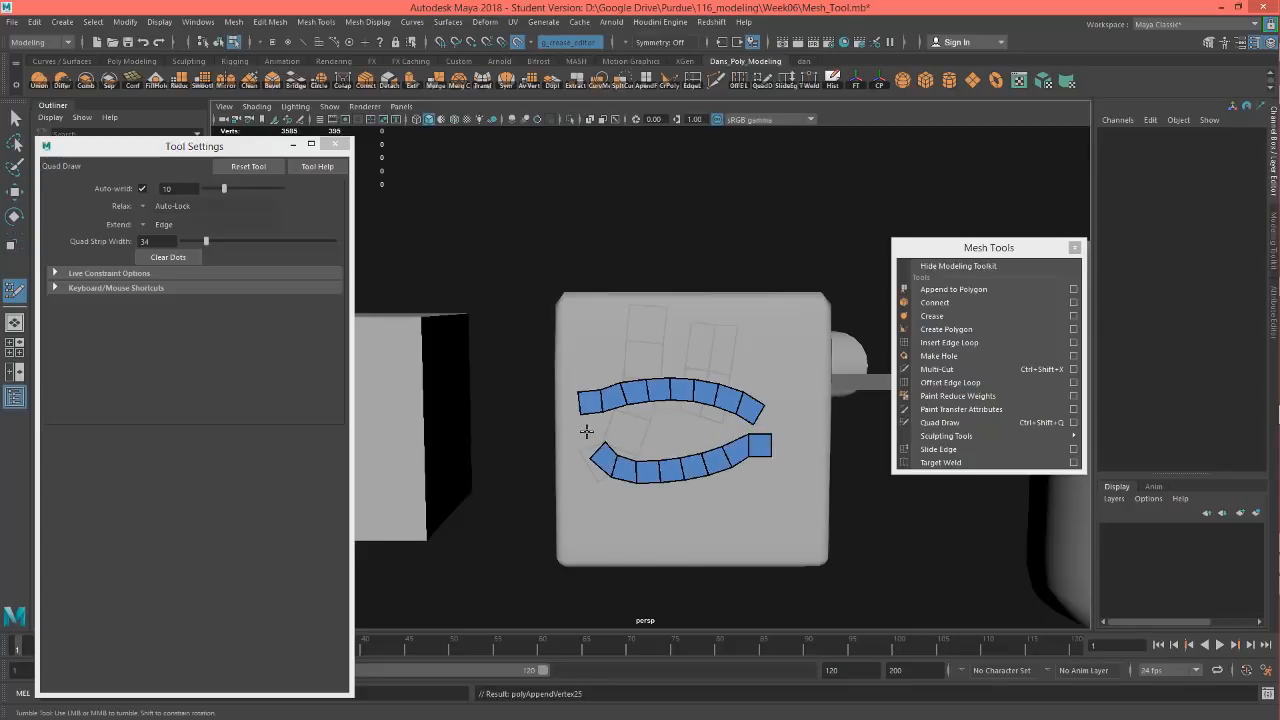
Weld the facing ends of the two curved strips into a closed ring, relaxing and adjusting the vertices around the joins.
scroll(600, 449, up, 3)
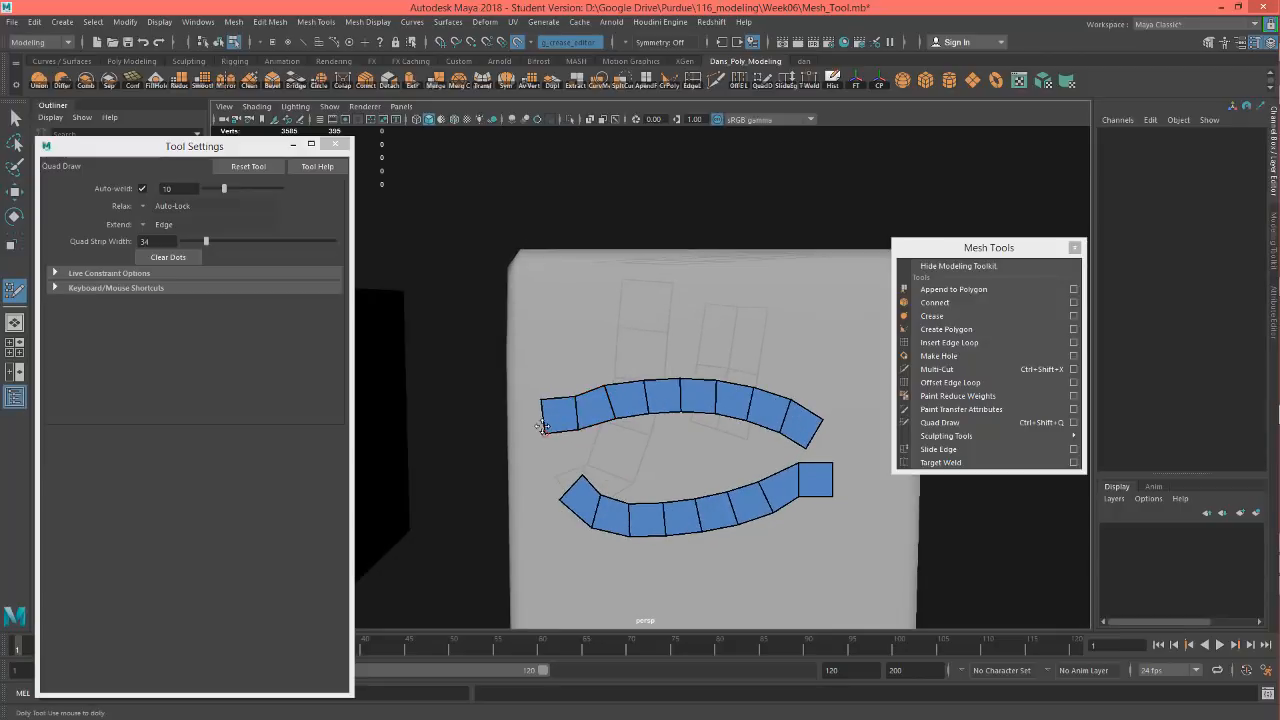
drag(544, 432, 579, 478)
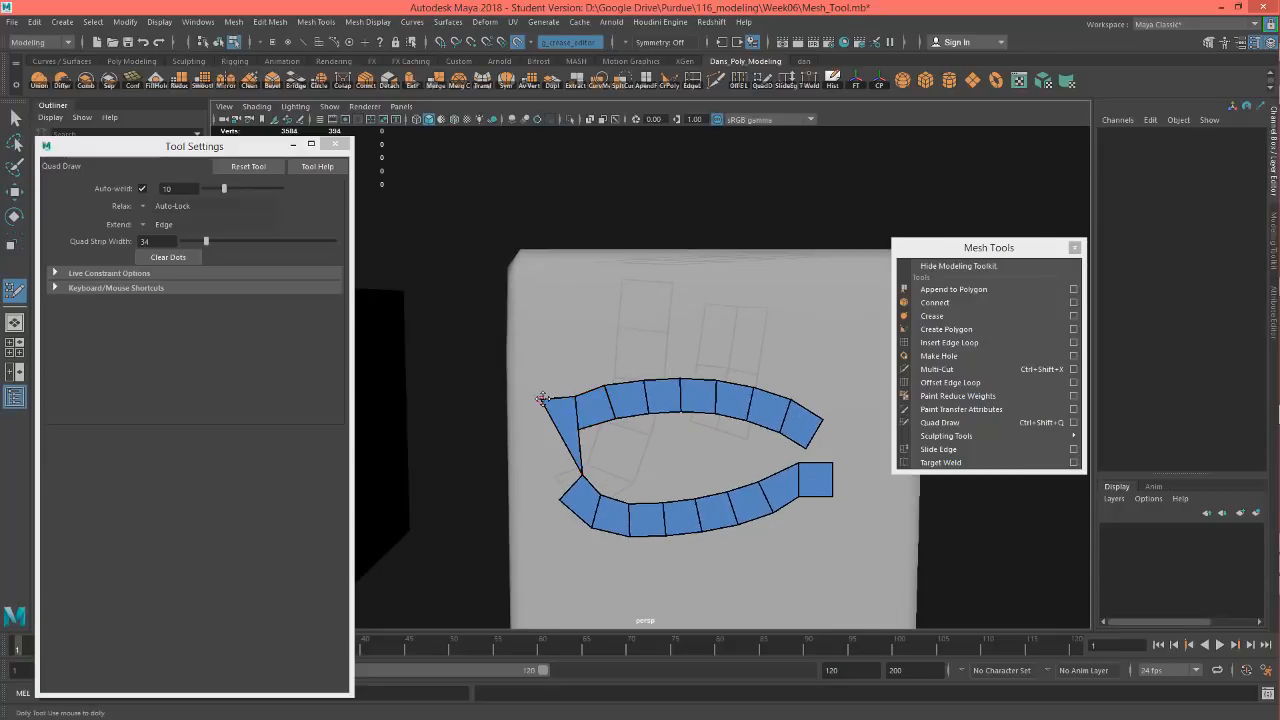
drag(543, 398, 558, 497)
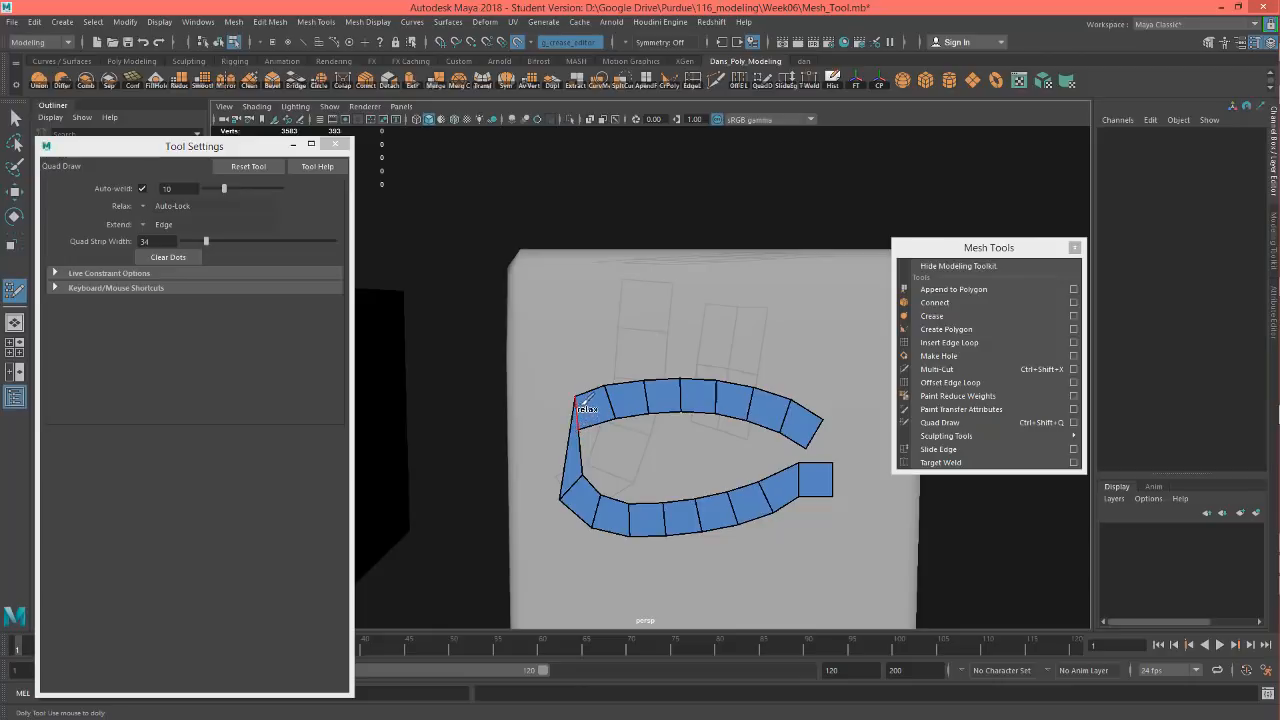
mouse_move(585, 404)
shift+mouse_down()
mouse_move(594, 440)
mouse_move(616, 412)
shift+mouse_up()
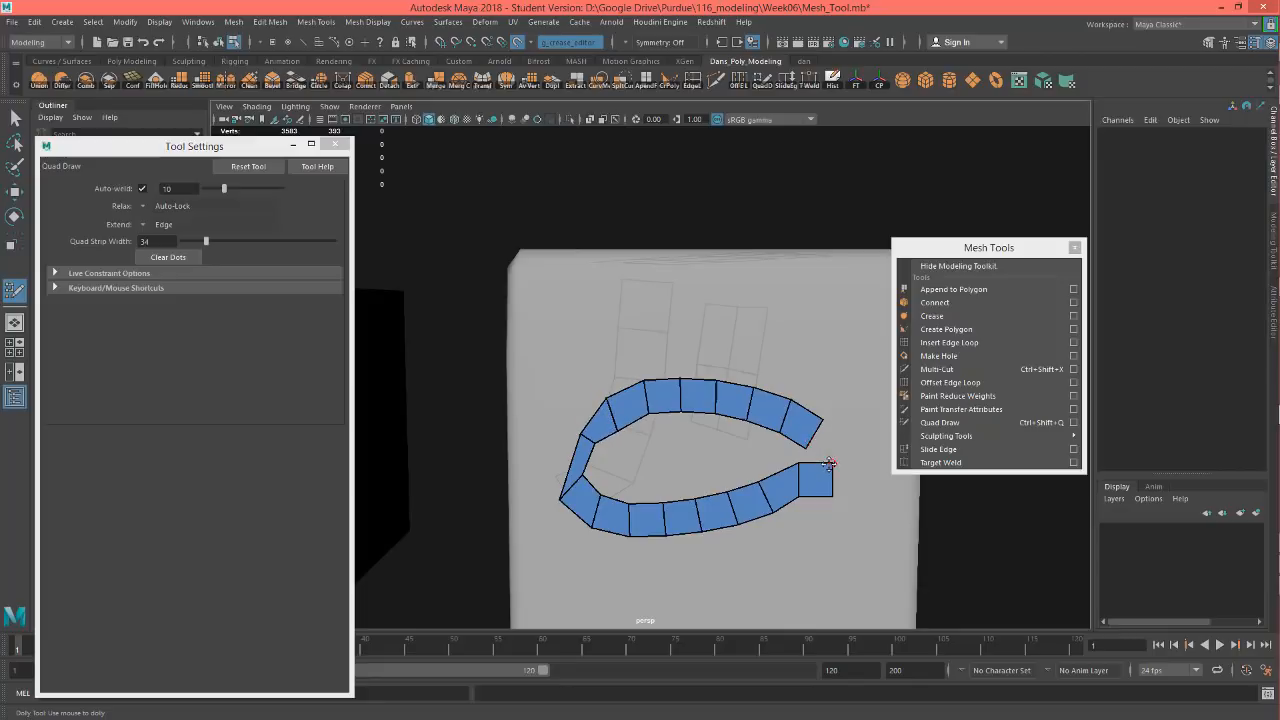
mouse_move(831, 462)
mouse_down()
mouse_move(807, 451)
mouse_move(835, 456)
mouse_move(766, 460)
mouse_move(630, 500)
mouse_move(591, 457)
mouse_move(627, 505)
mouse_move(605, 425)
mouse_move(682, 432)
mouse_move(740, 410)
mouse_move(652, 408)
mouse_move(590, 475)
mouse_move(600, 425)
mouse_move(795, 487)
mouse_move(760, 482)
mouse_move(700, 510)
mouse_move(607, 470)
mouse_move(622, 500)
mouse_move(609, 506)
mouse_move(632, 492)
mouse_up()
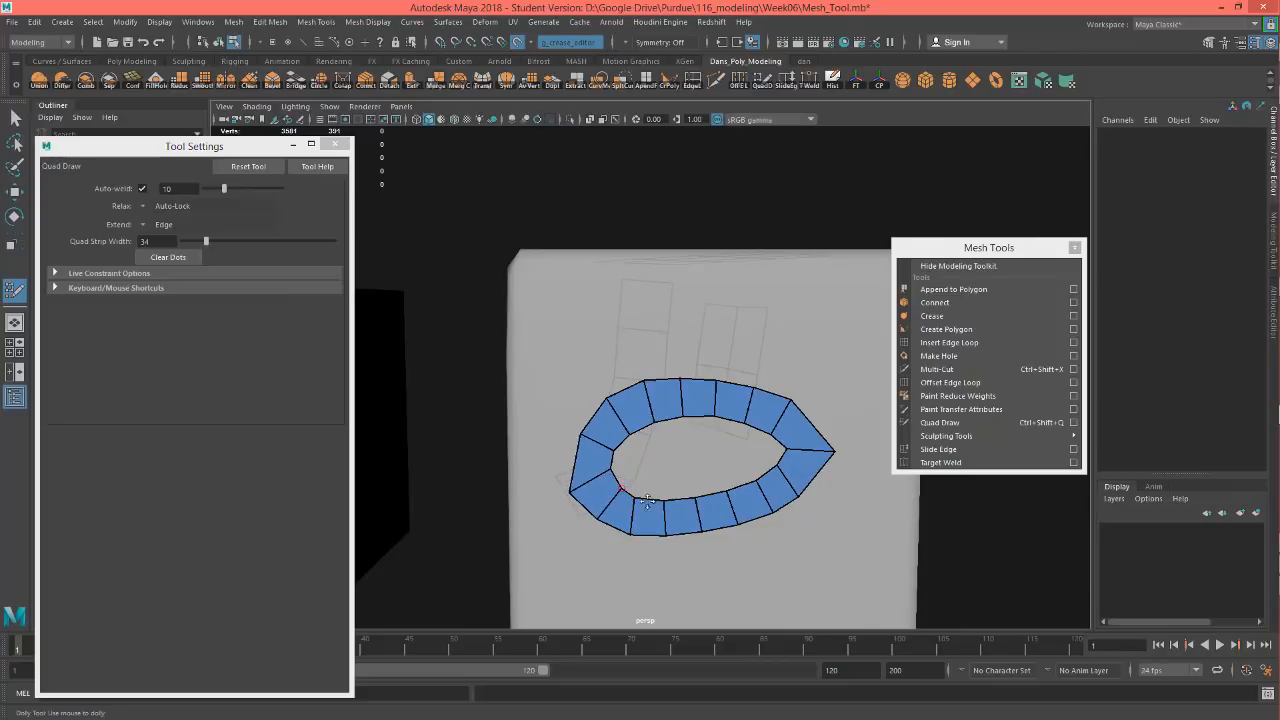
Try extending the quad ring's outer border edges into new quads, and undo it.
alt+drag(713, 426, 802, 410)
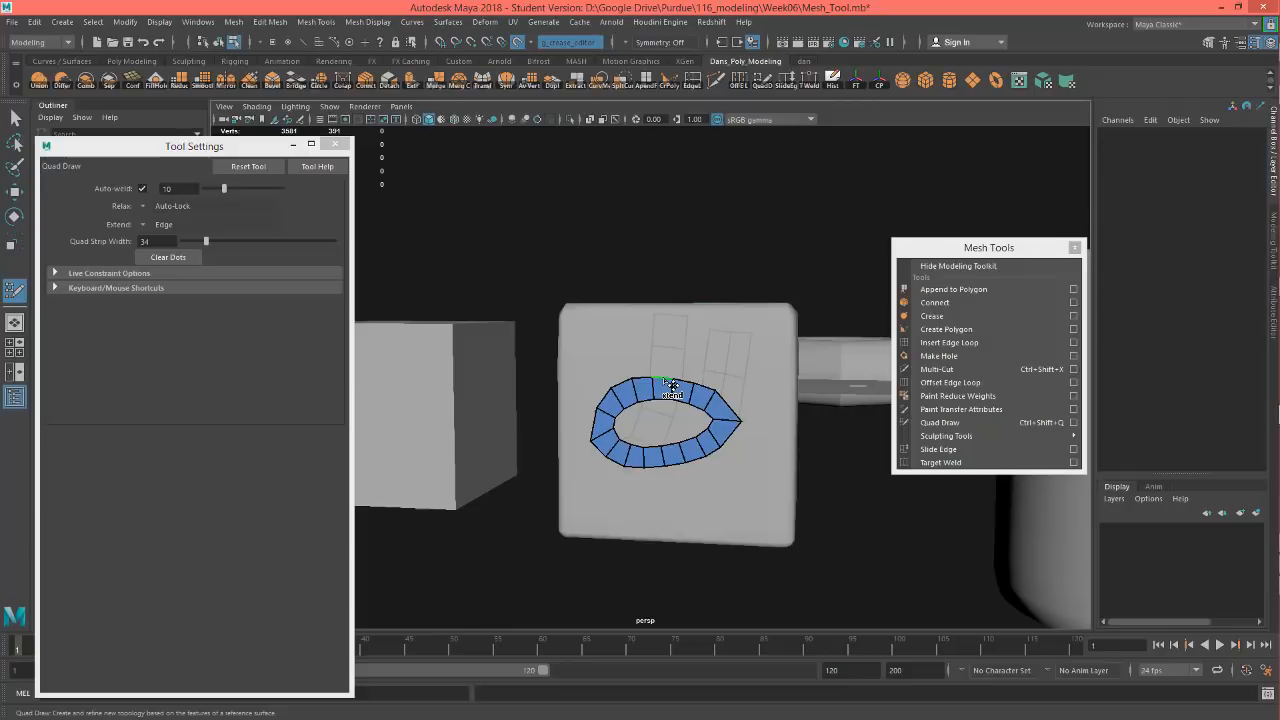
drag(664, 380, 664, 364)
key(ctrl+z)
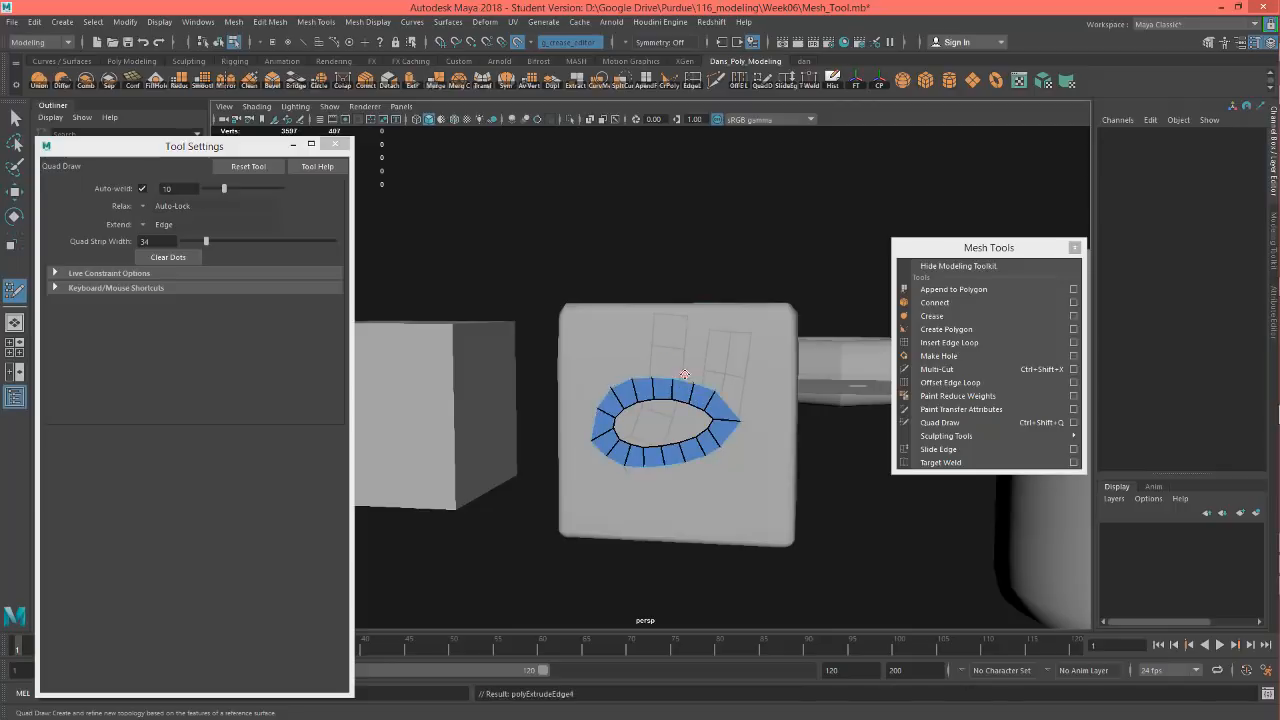
drag(692, 388, 622, 436)
key(ctrl+z)
Extend the nine-quad patch on the cube's top face by one column and one row, placing the new vertices evenly.
key(Tab)
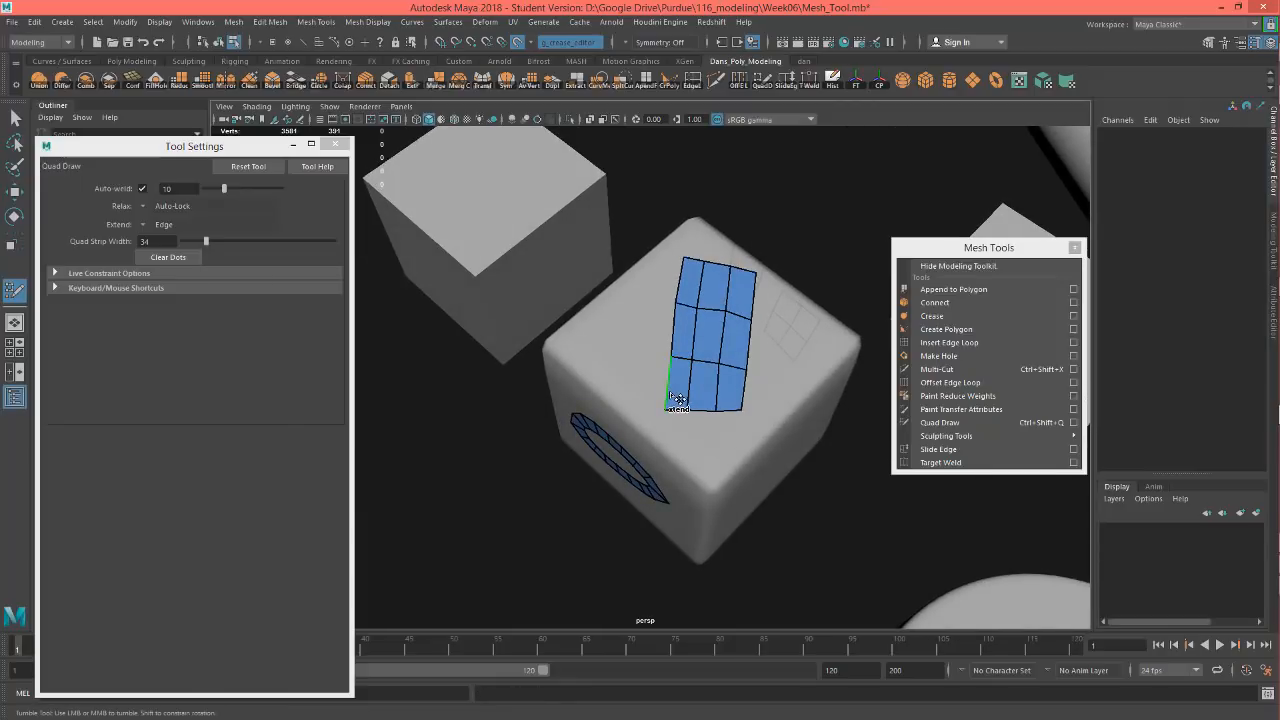
mouse_move(678, 400)
mouse_down()
mouse_move(640, 404)
mouse_move(677, 437)
mouse_move(674, 457)
mouse_move(700, 420)
mouse_move(766, 400)
mouse_move(596, 432)
mouse_move(683, 450)
mouse_up()
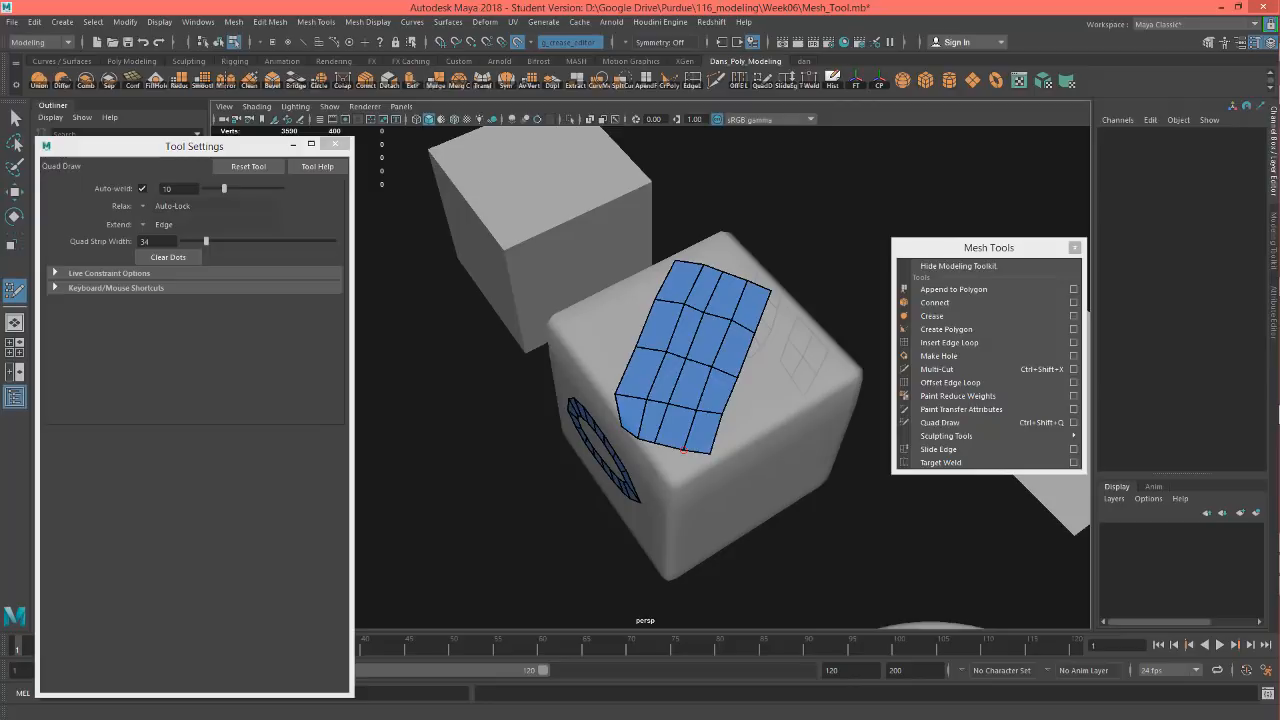
Delete quads and edge loops from the top face's patch, leaving only its back row of four quads.
alt+drag(728, 350, 764, 322)
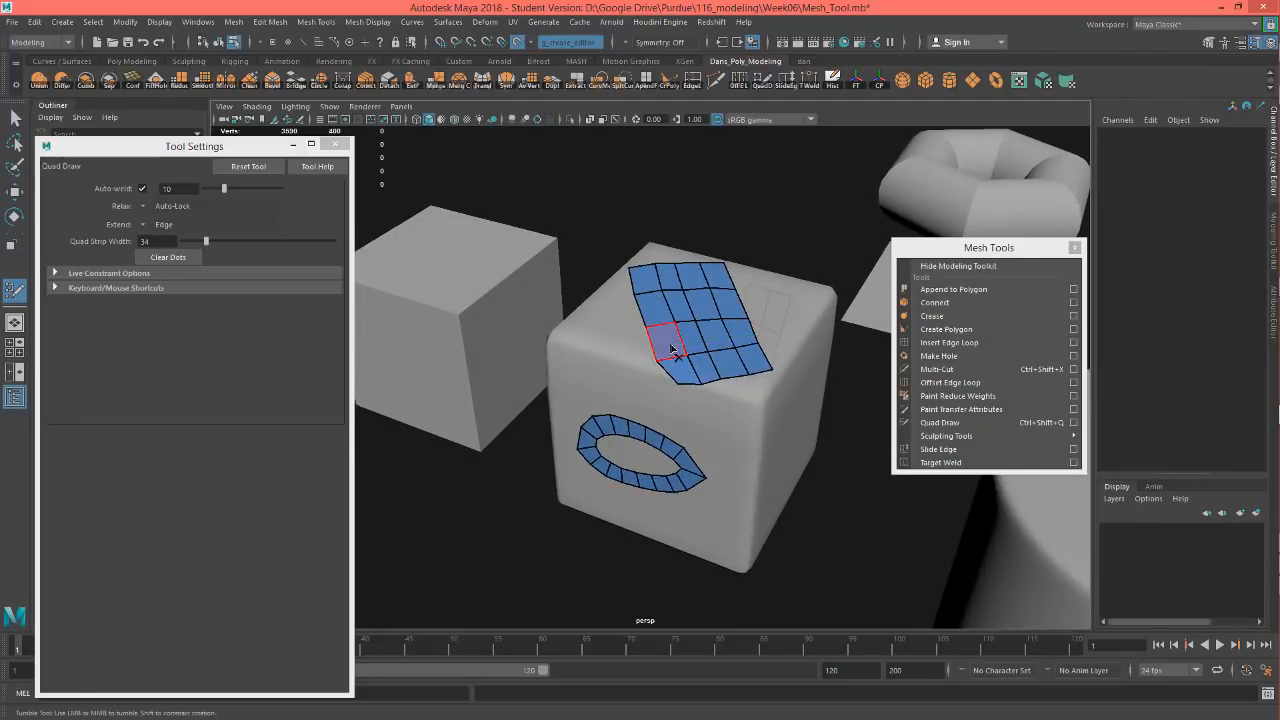
ctrl+shift+click(673, 351)
alt+drag(744, 370, 703, 363)
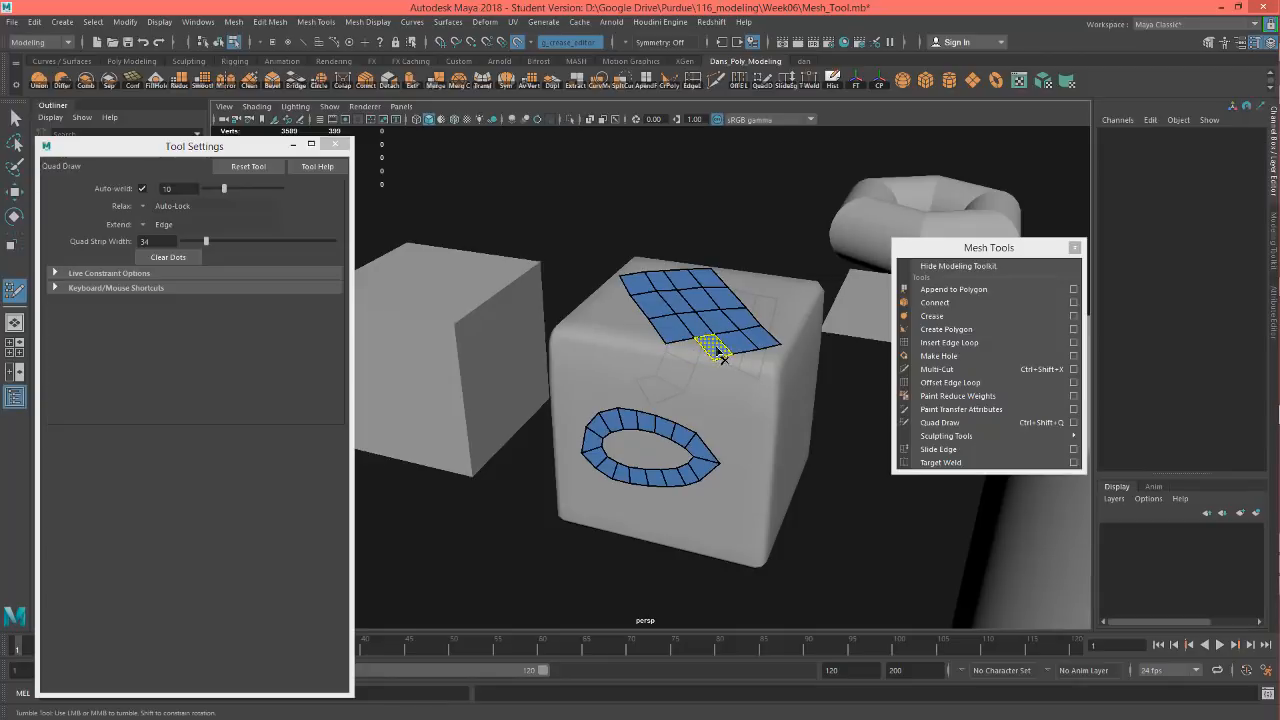
ctrl+shift+click(733, 343)
ctrl+shift+click(760, 343)
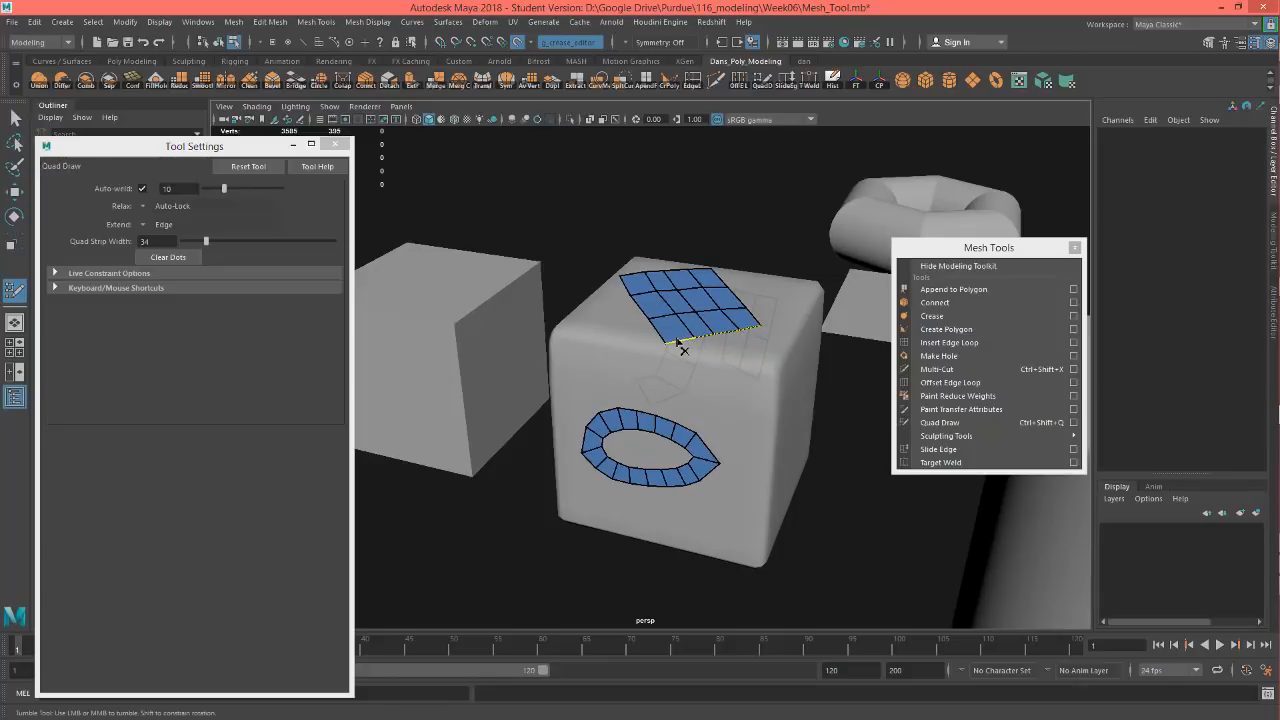
ctrl+shift+click(679, 345)
ctrl+shift+click(668, 319)
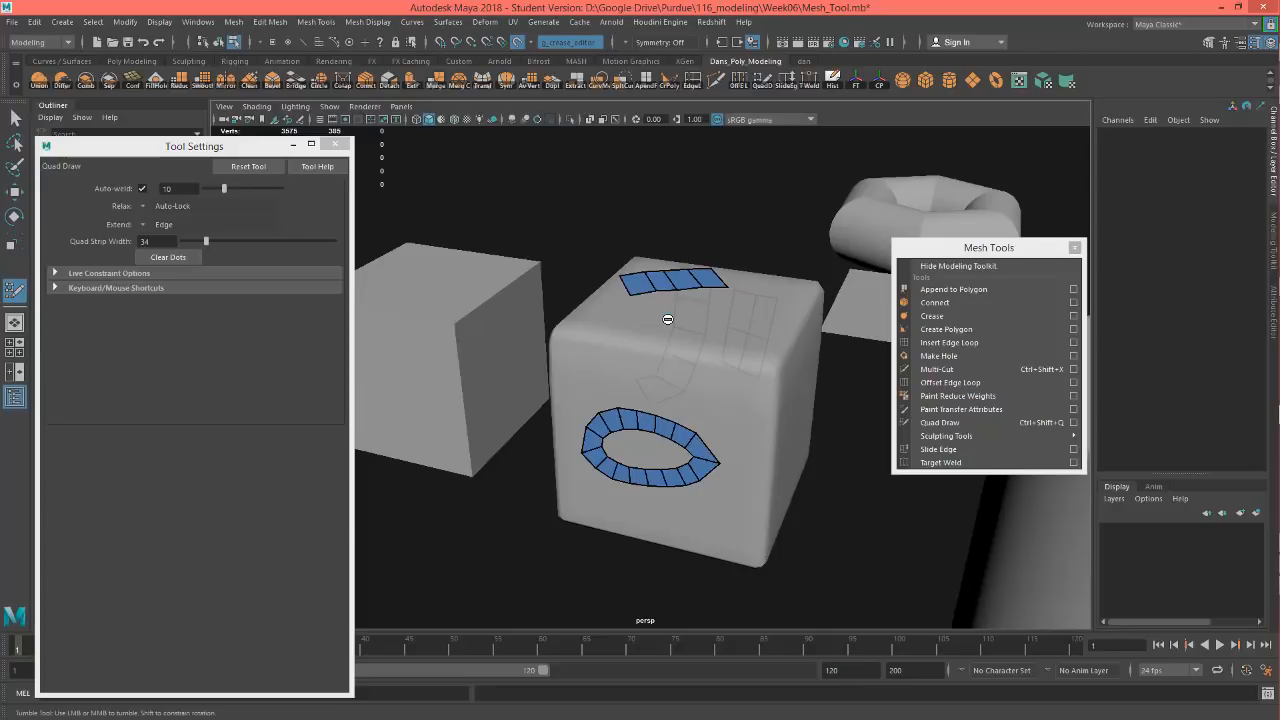
Delete every quad of the four-quad patch and the curved strip on the cube's front face.
alt+drag(679, 334, 614, 400)
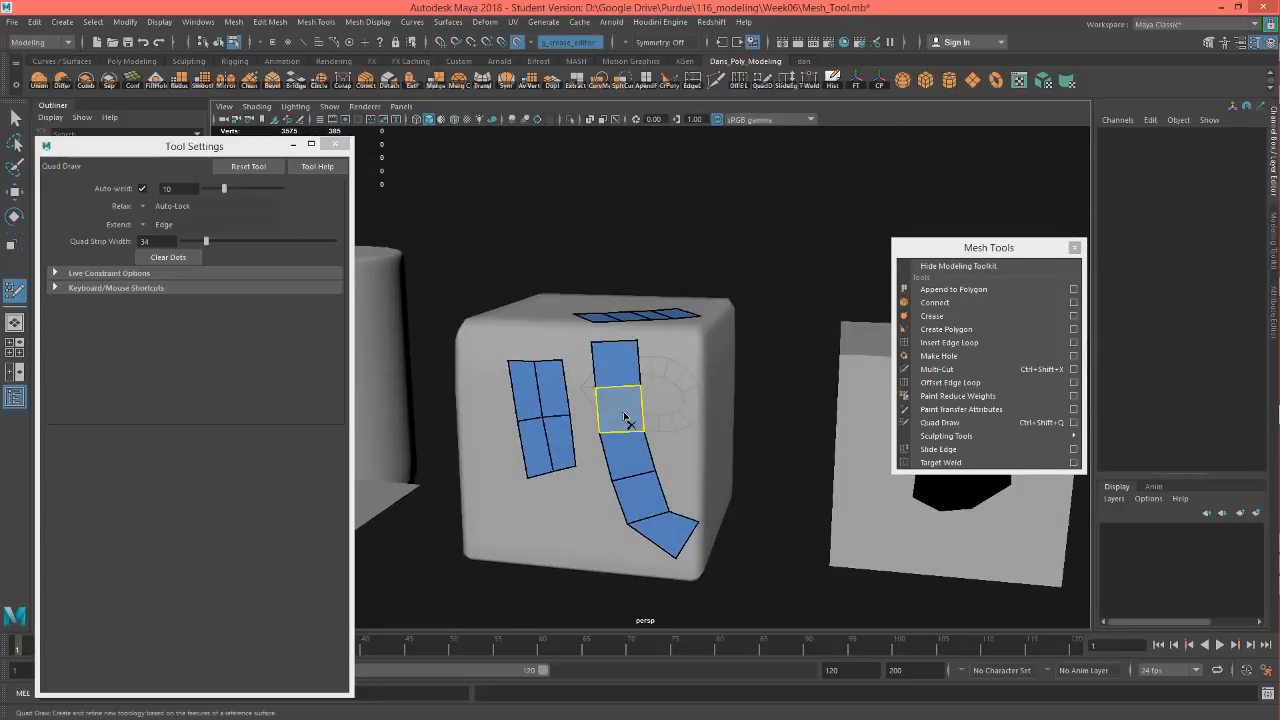
ctrl+shift+click(614, 369)
ctrl+shift+click(553, 386)
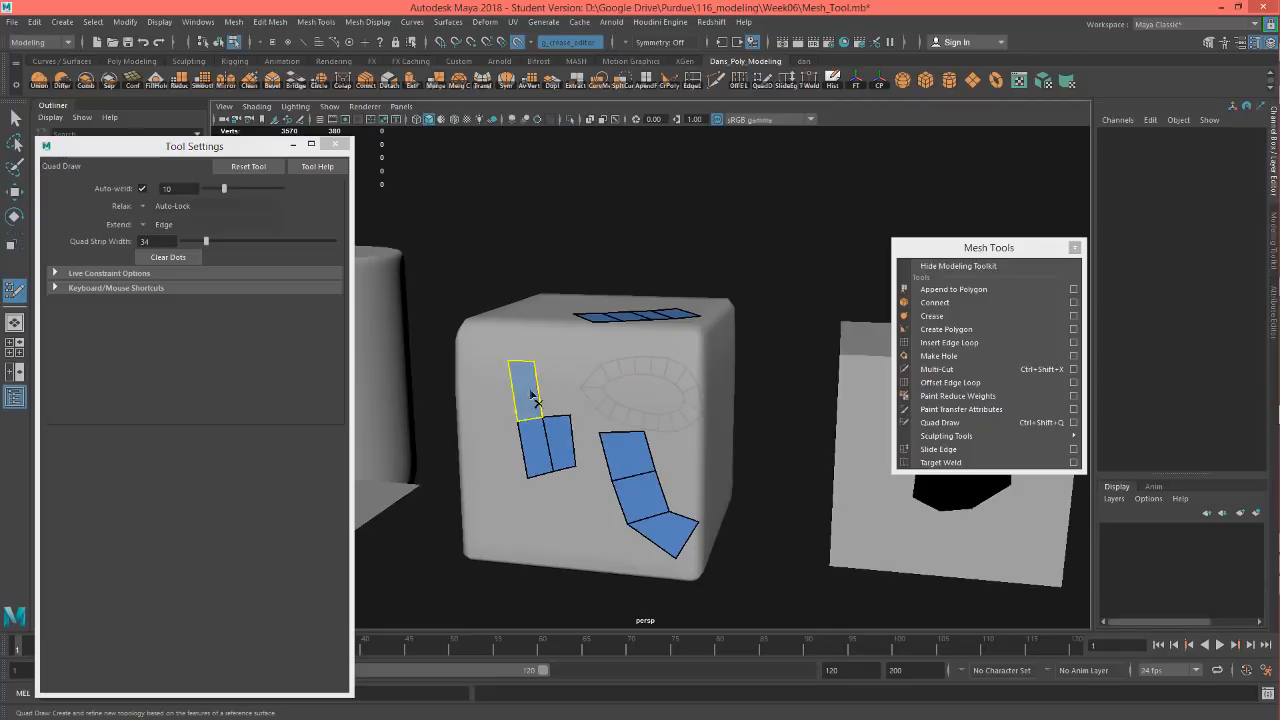
ctrl+shift+click(532, 394)
ctrl+shift+click(540, 445)
ctrl+shift+click(562, 443)
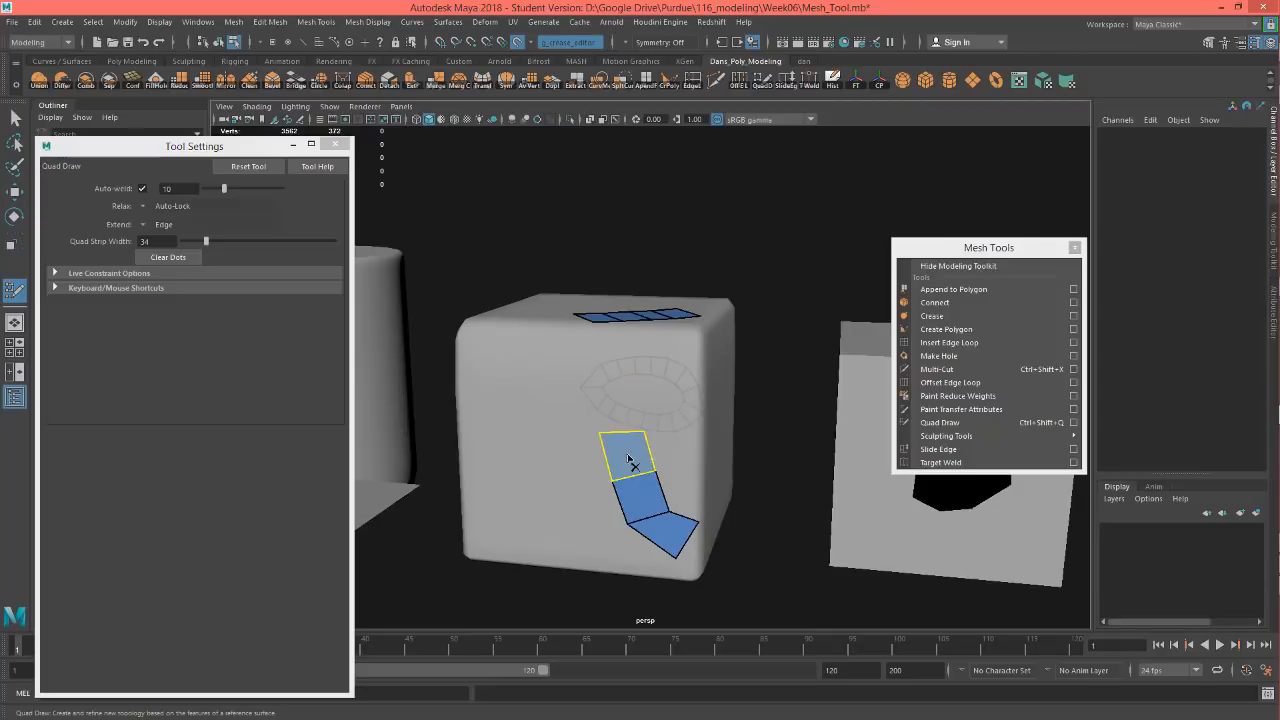
ctrl+shift+click(626, 458)
ctrl+shift+click(648, 492)
ctrl+shift+click(667, 522)
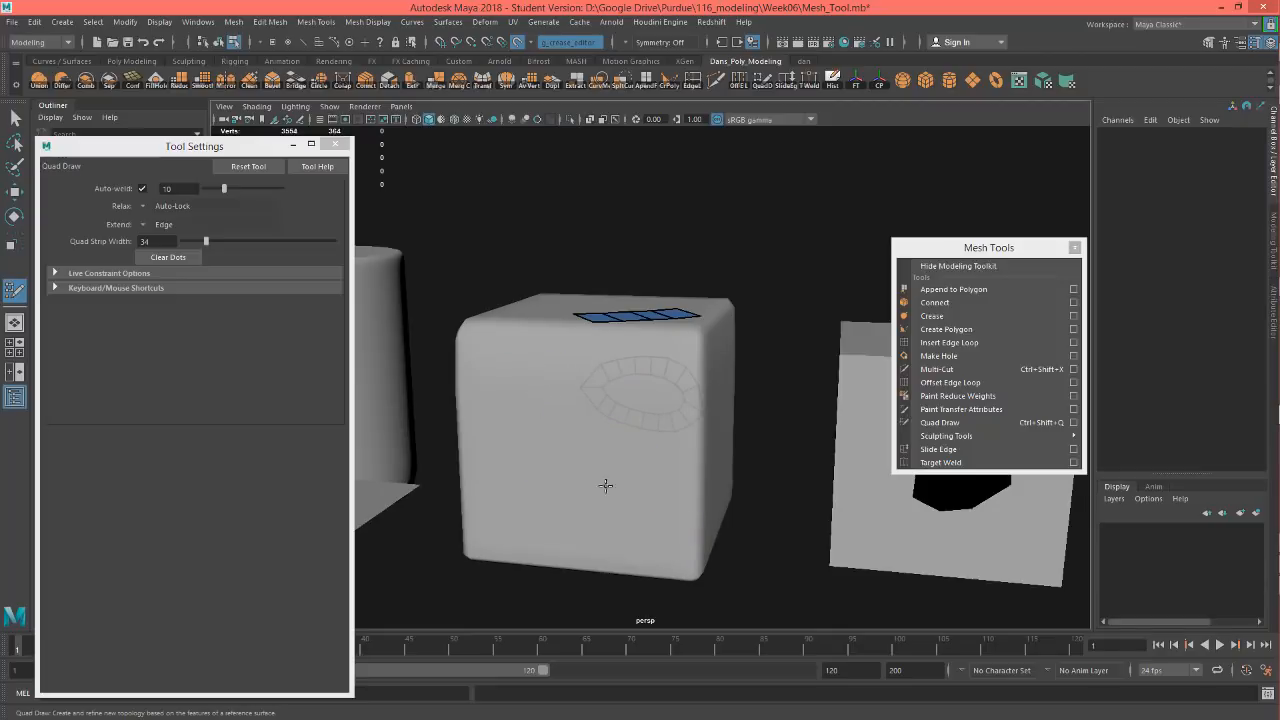
alt+drag(605, 485, 615, 405)
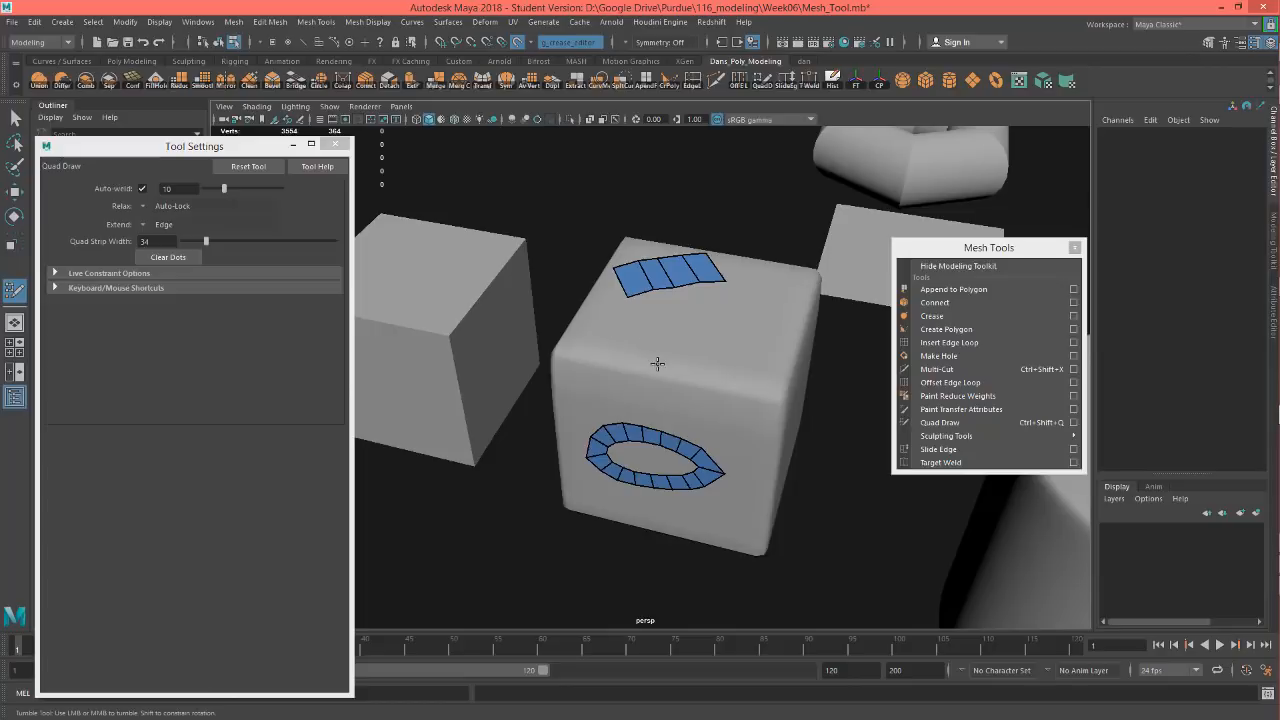
alt+middle_drag(671, 389, 656, 410)
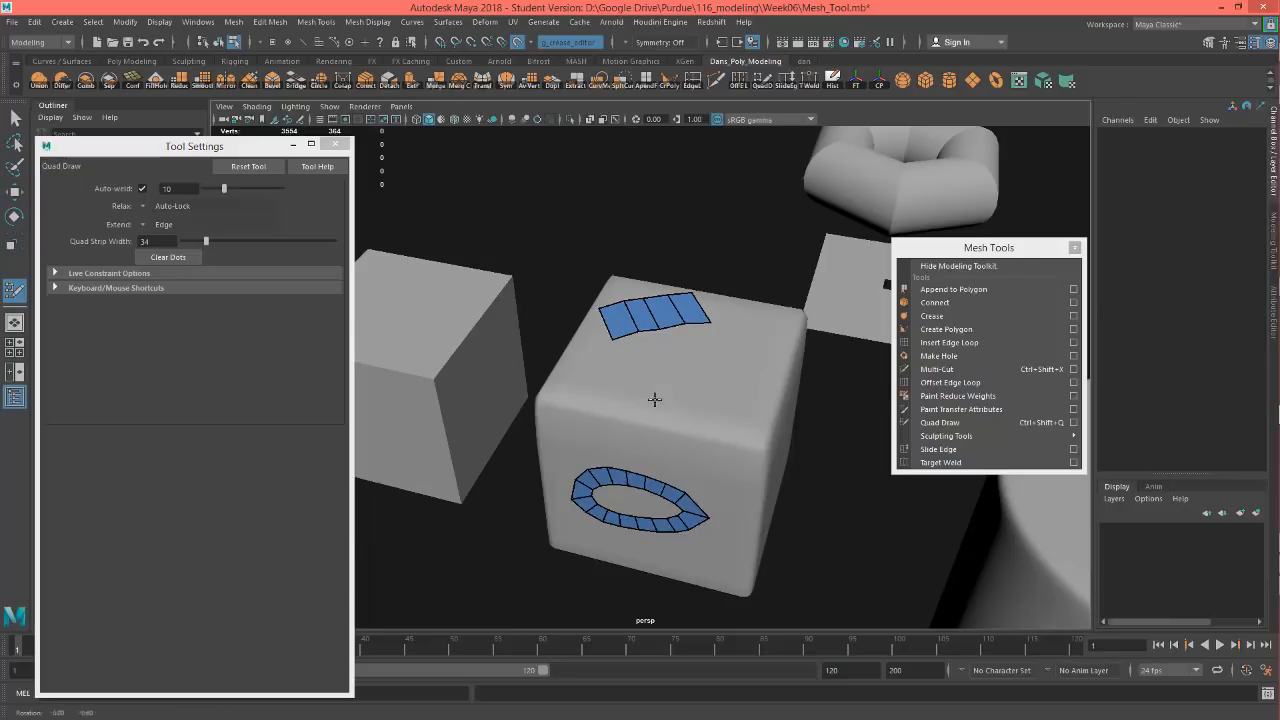
alt+drag(654, 418, 686, 414)
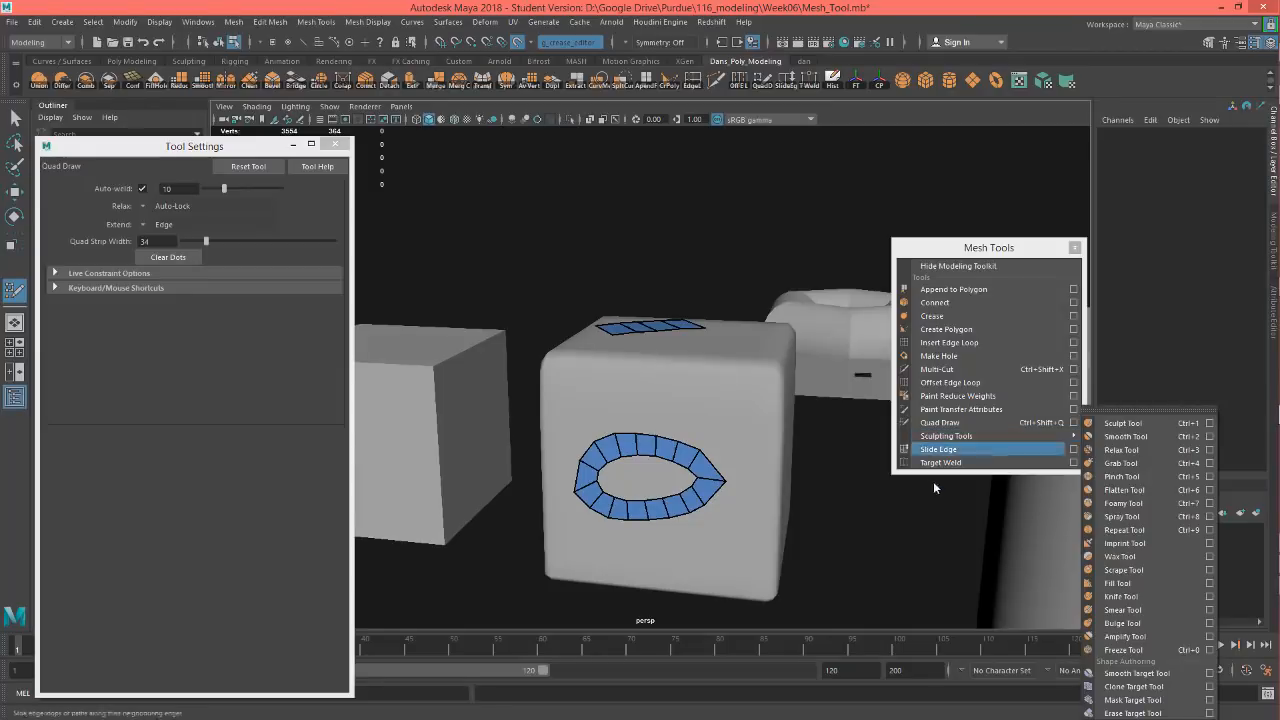
alt+middle_drag(763, 449, 670, 415)
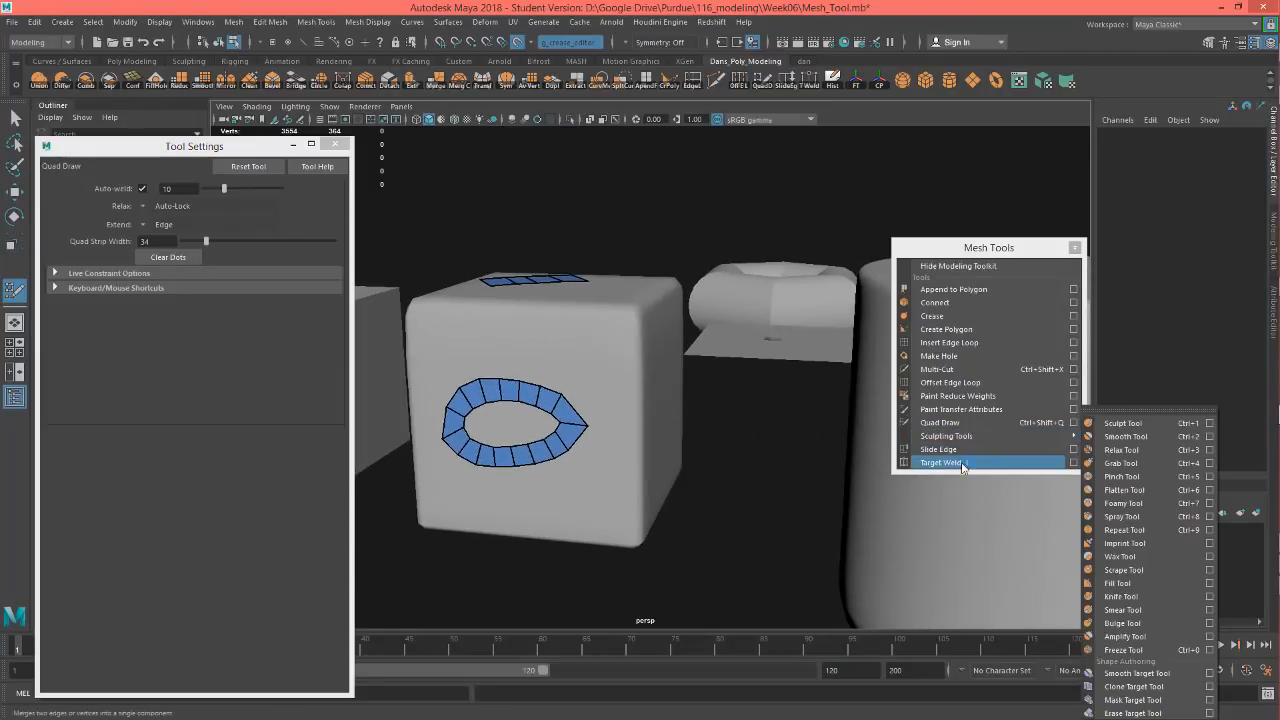
mouse_move(965, 441)
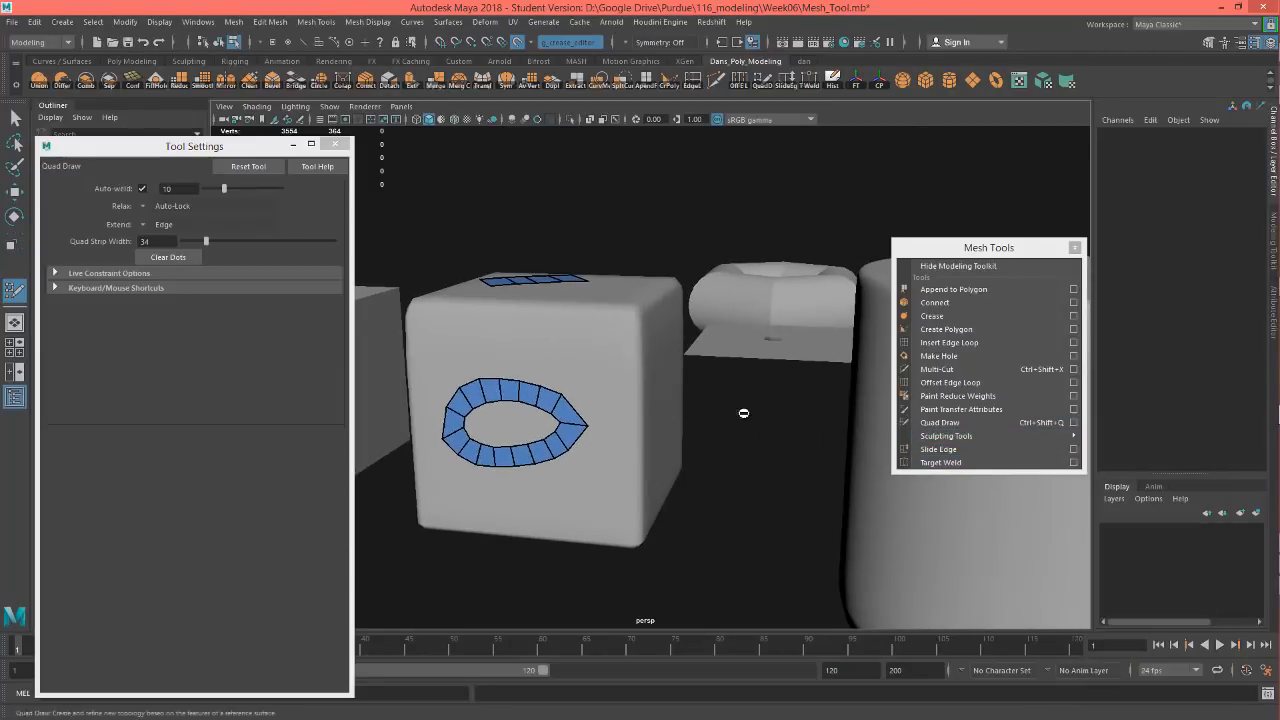
Create a polygon sphere and scale it uniformly to about 65.2.
alt+right_drag(743, 414, 731, 462)
alt+drag(731, 462, 534, 443)
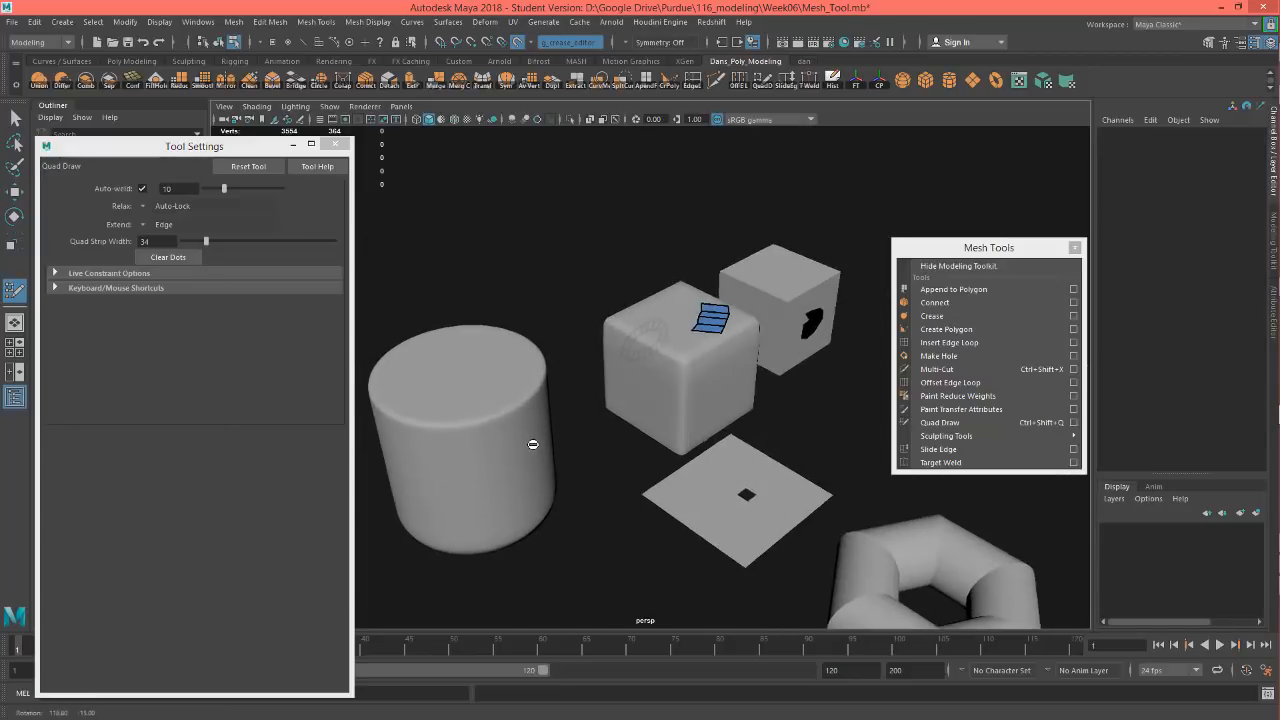
alt+drag(564, 365, 818, 380)
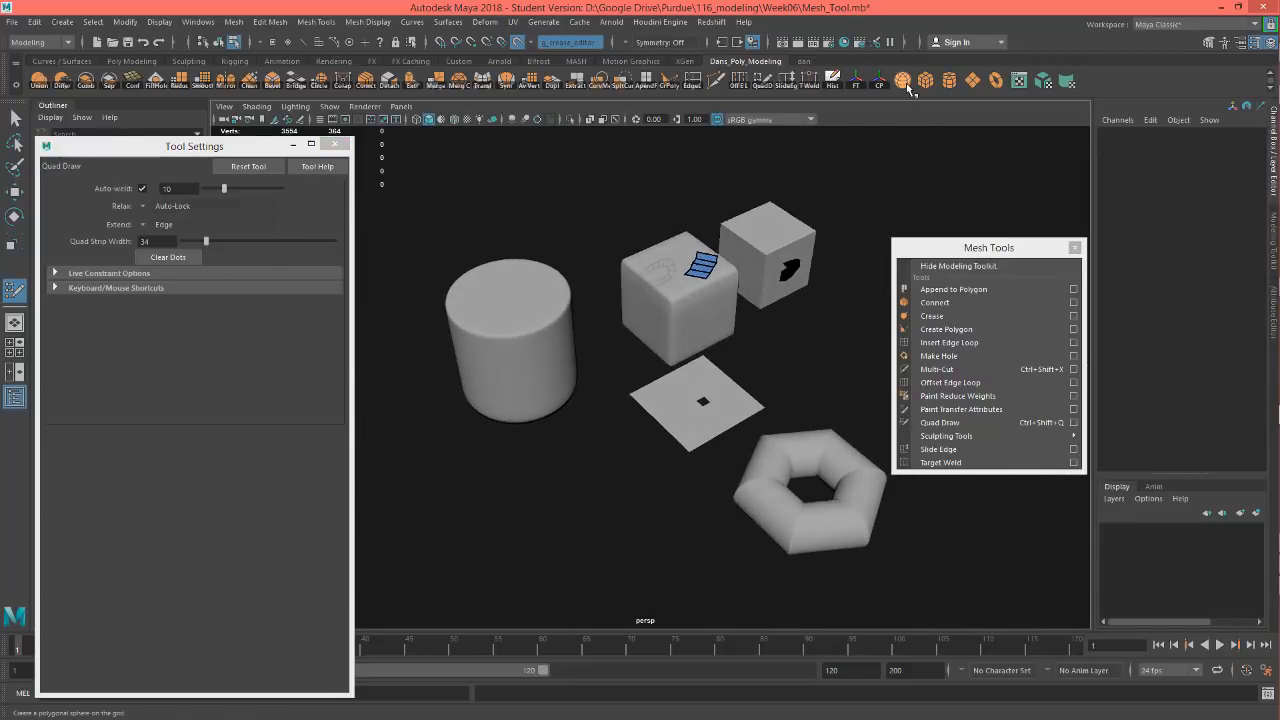
click(904, 82)
scroll(616, 376, down, 5)
alt+drag(711, 392, 673, 385)
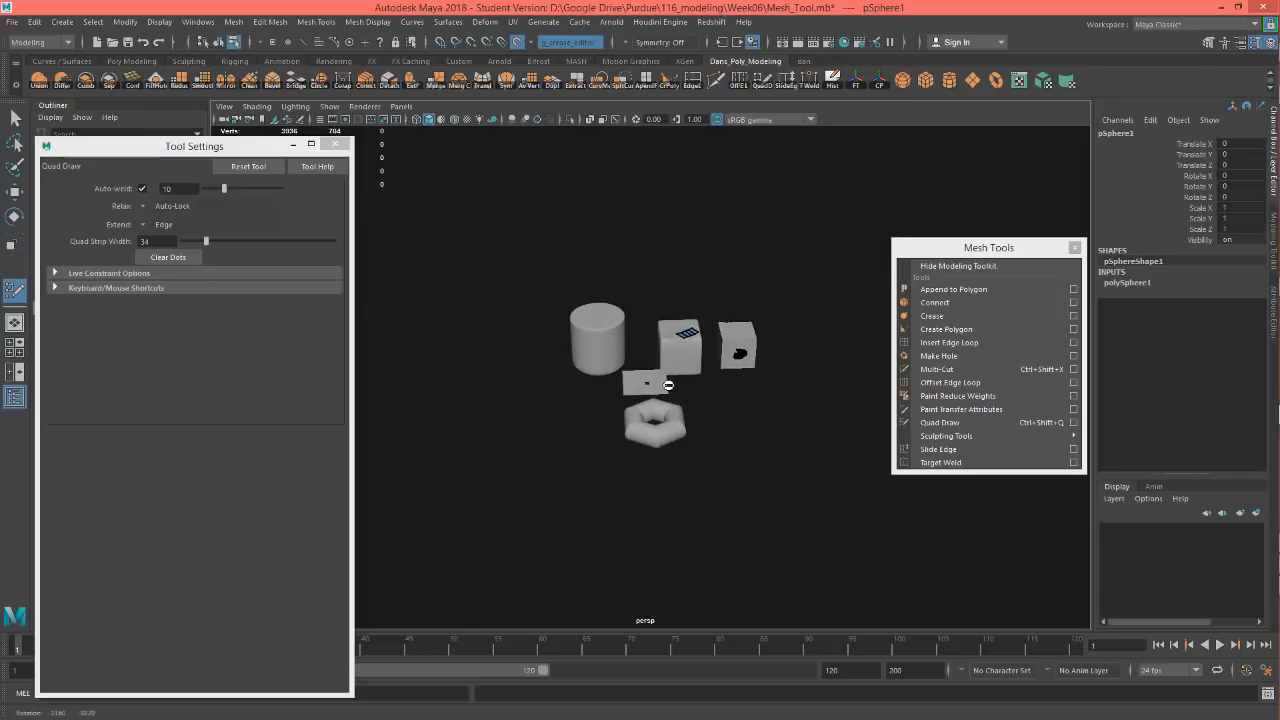
alt+middle_drag(720, 386, 636, 390)
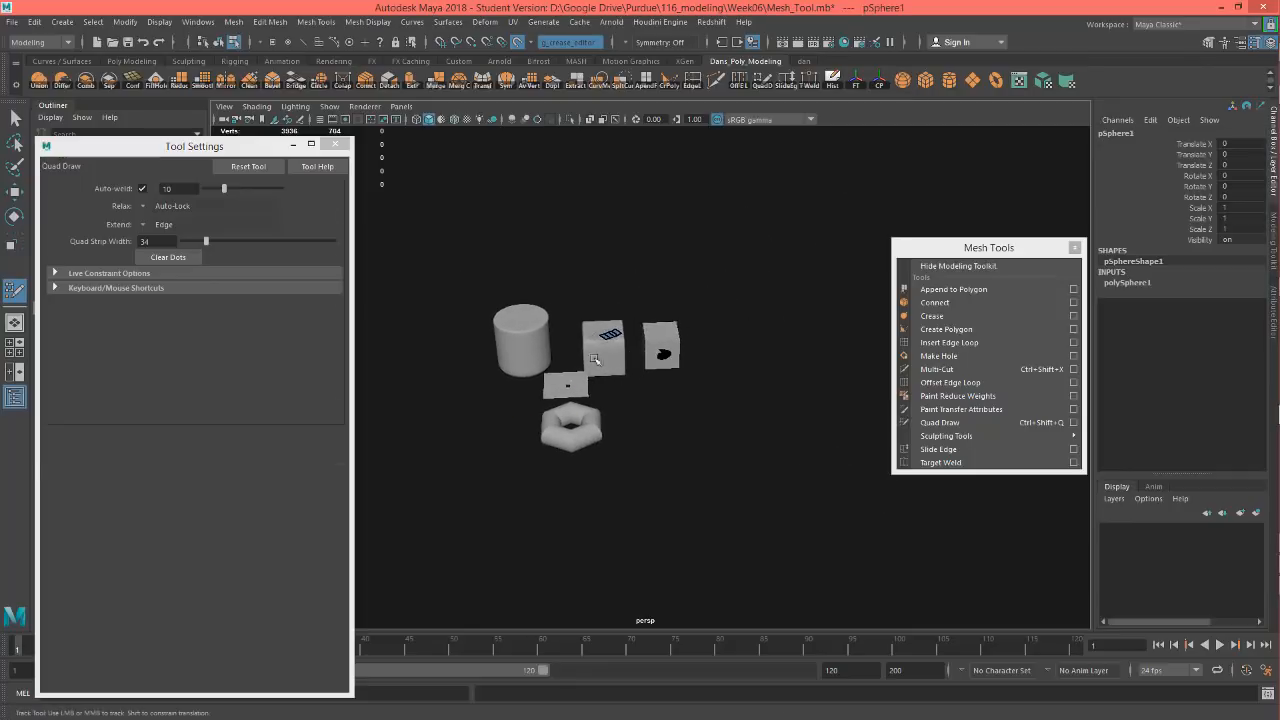
key(r)
mouse_move(571, 381)
mouse_down()
mouse_move(626, 349)
mouse_move(590, 372)
mouse_move(627, 370)
mouse_up()
key(w)
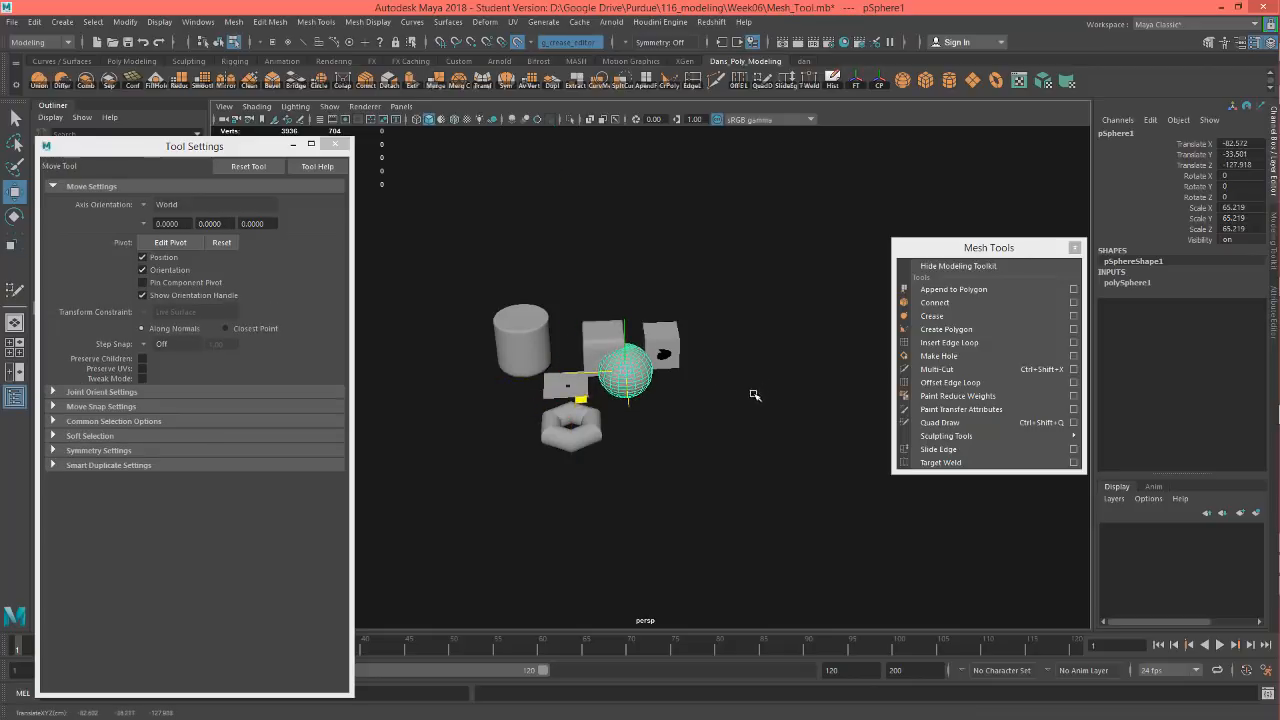
Turn off the live surface and move the sphere clear of the other objects, to about X -94, Y -47, Z -446.
drag(755, 395, 763, 360)
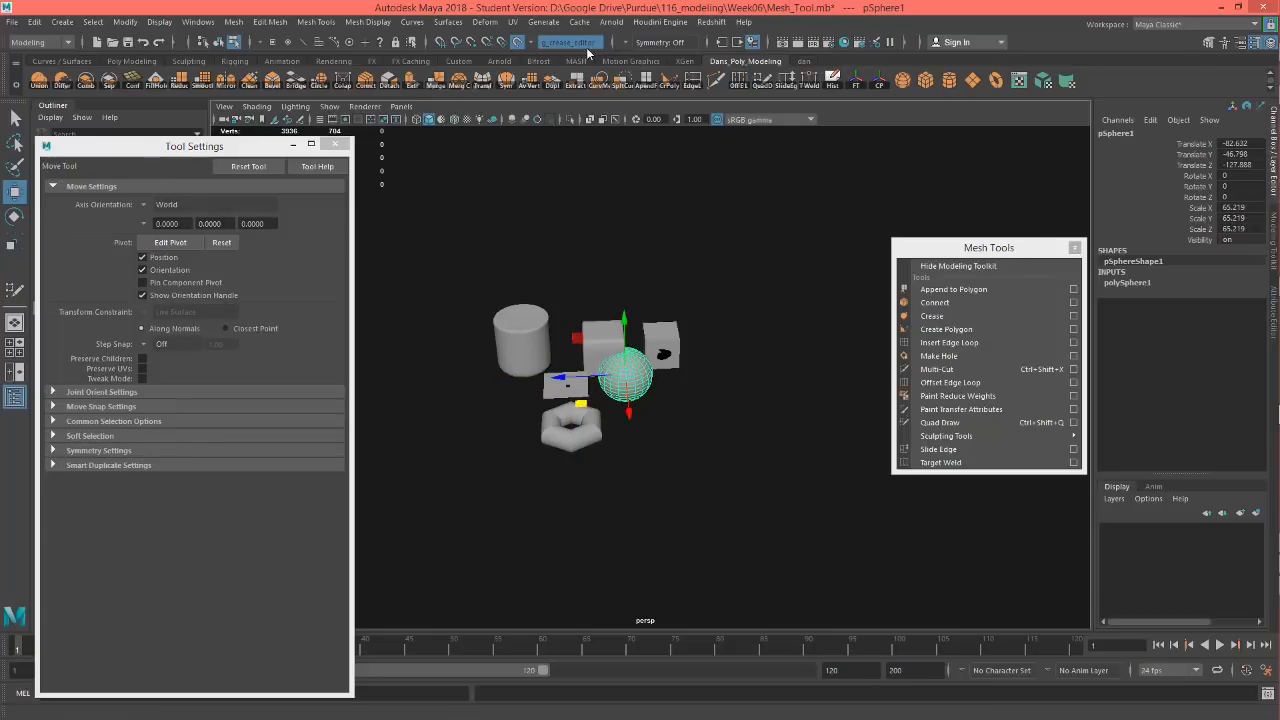
click(518, 42)
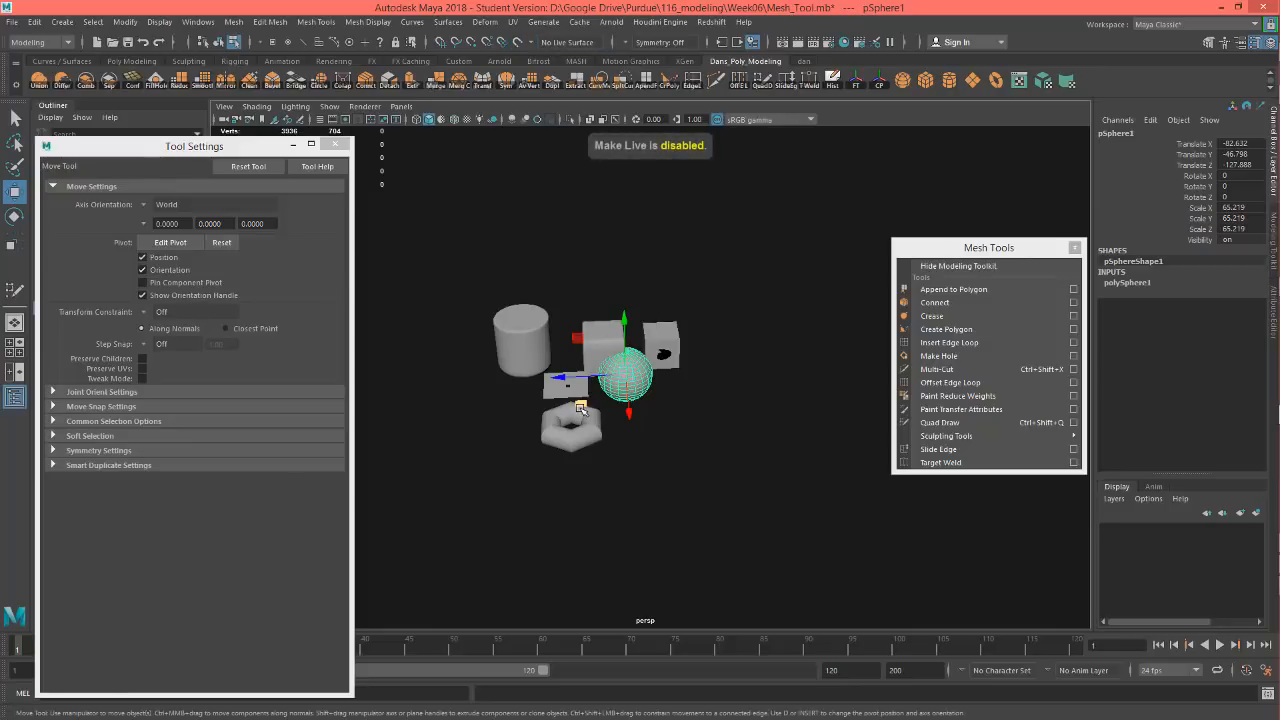
drag(580, 408, 716, 398)
Frame the sphere and subdivide its mesh with the Smooth operation.
key(f)
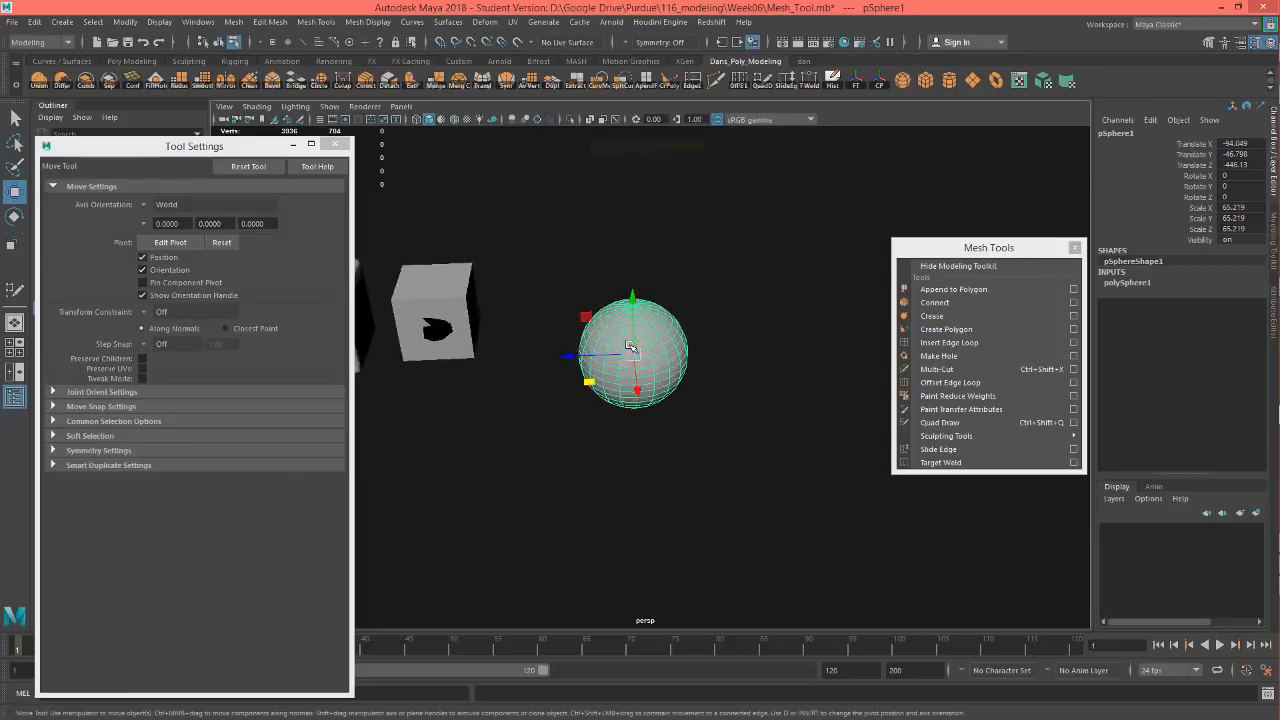
click(233, 21)
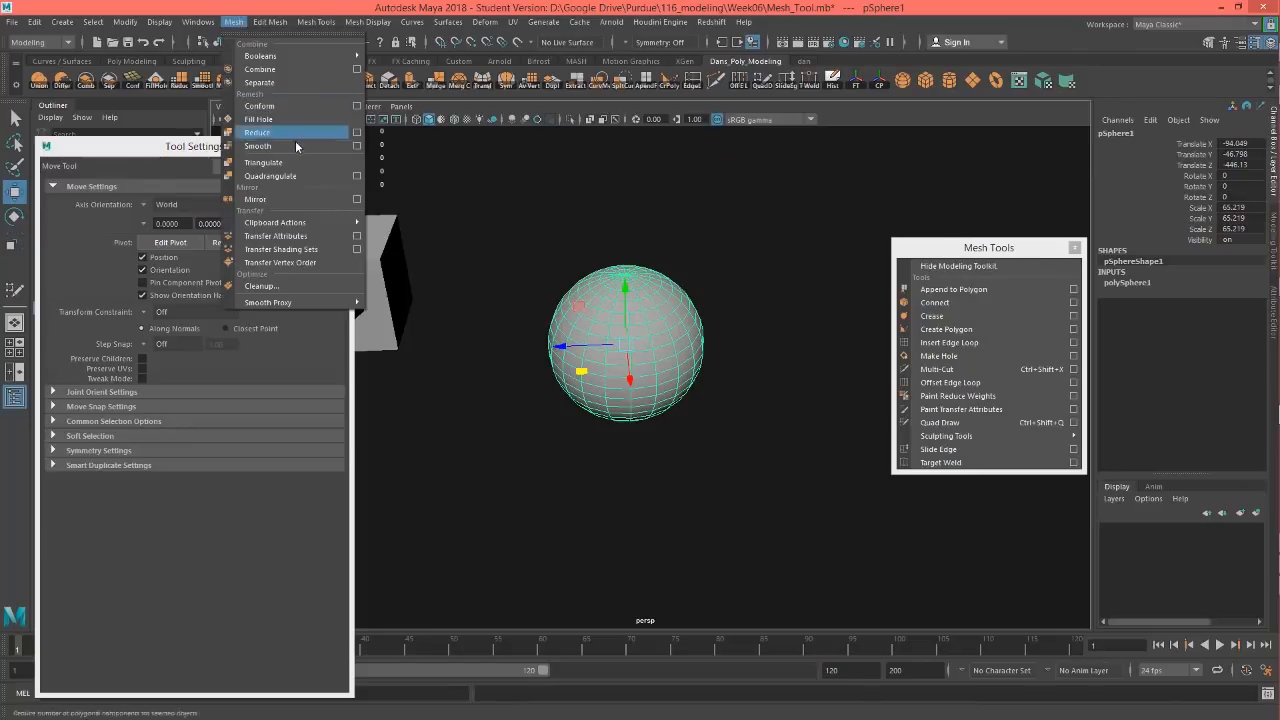
click(259, 146)
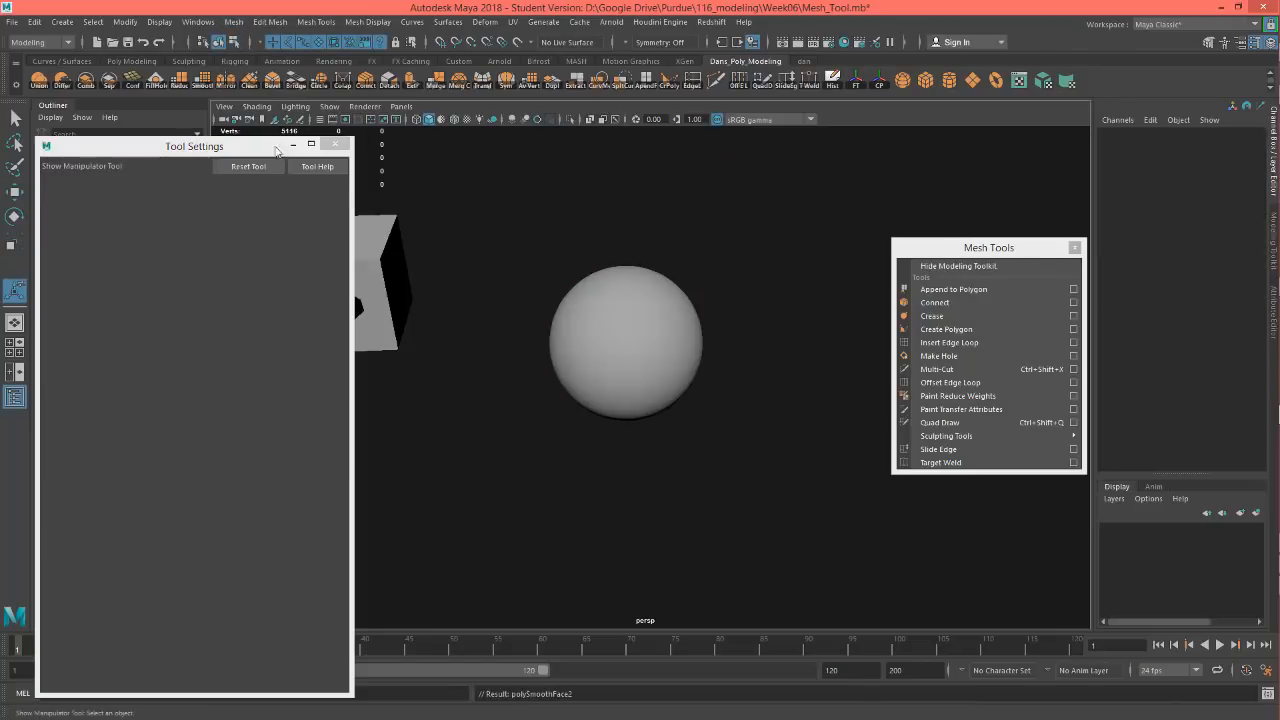
Select the subdivided sphere, activate the Sculpt Tool, and move its settings window away from the sphere.
click(651, 336)
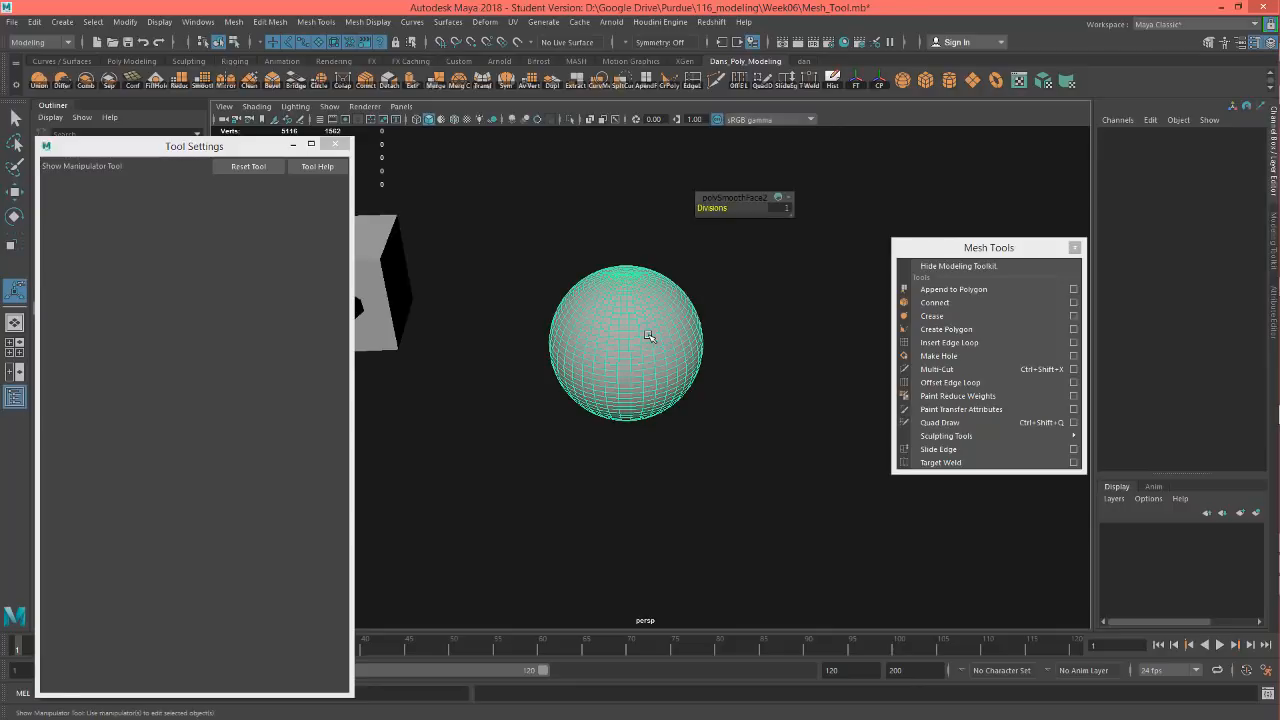
alt+drag(680, 334, 697, 287)
scroll(663, 328, up, 3)
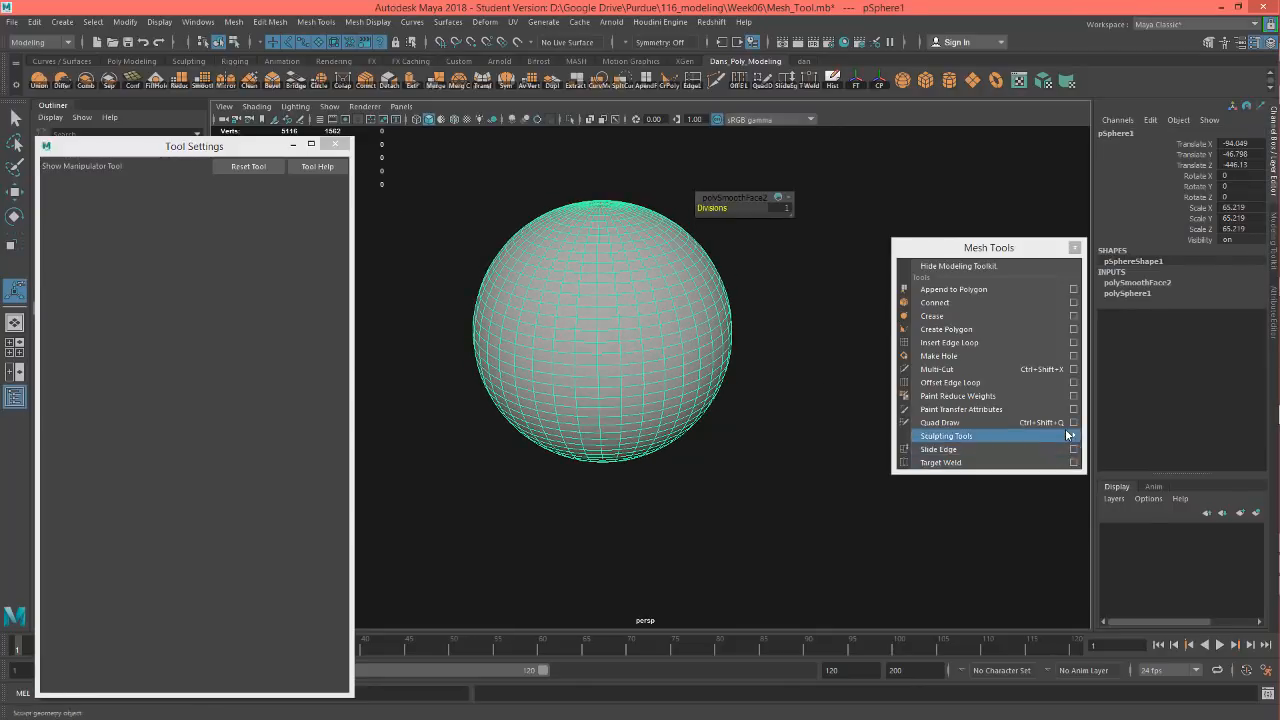
mouse_move(1065, 436)
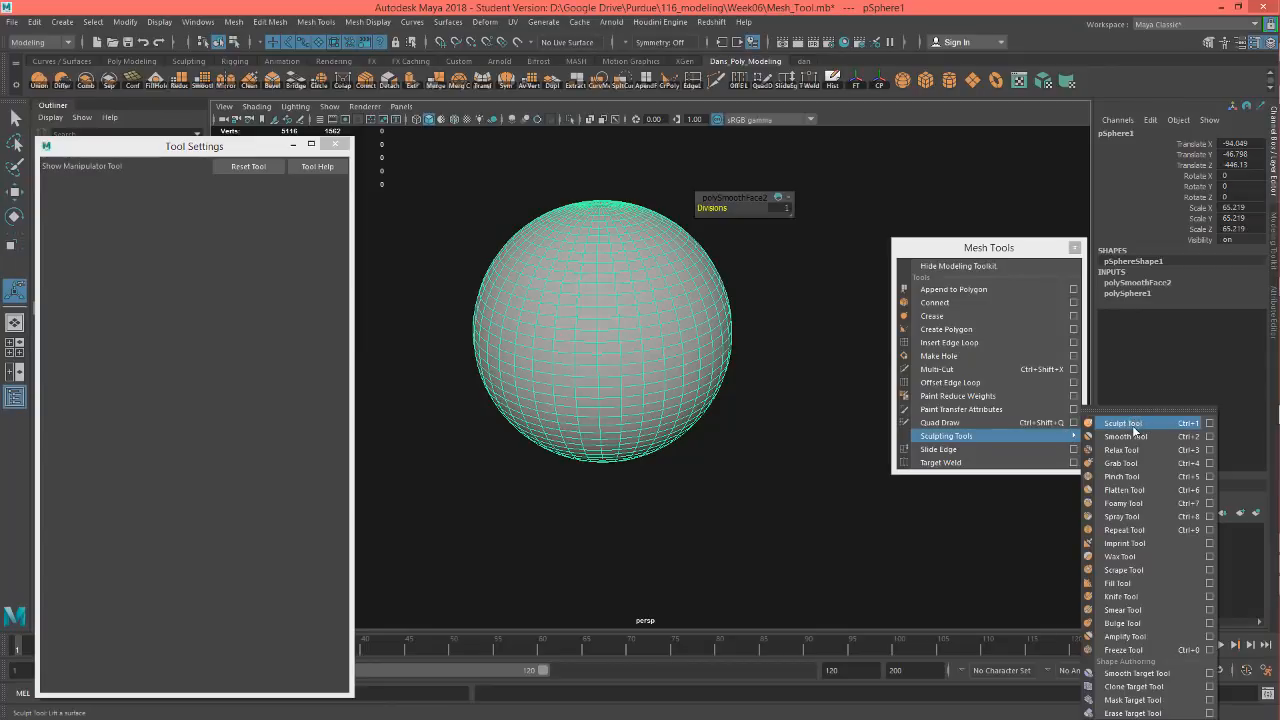
click(1121, 424)
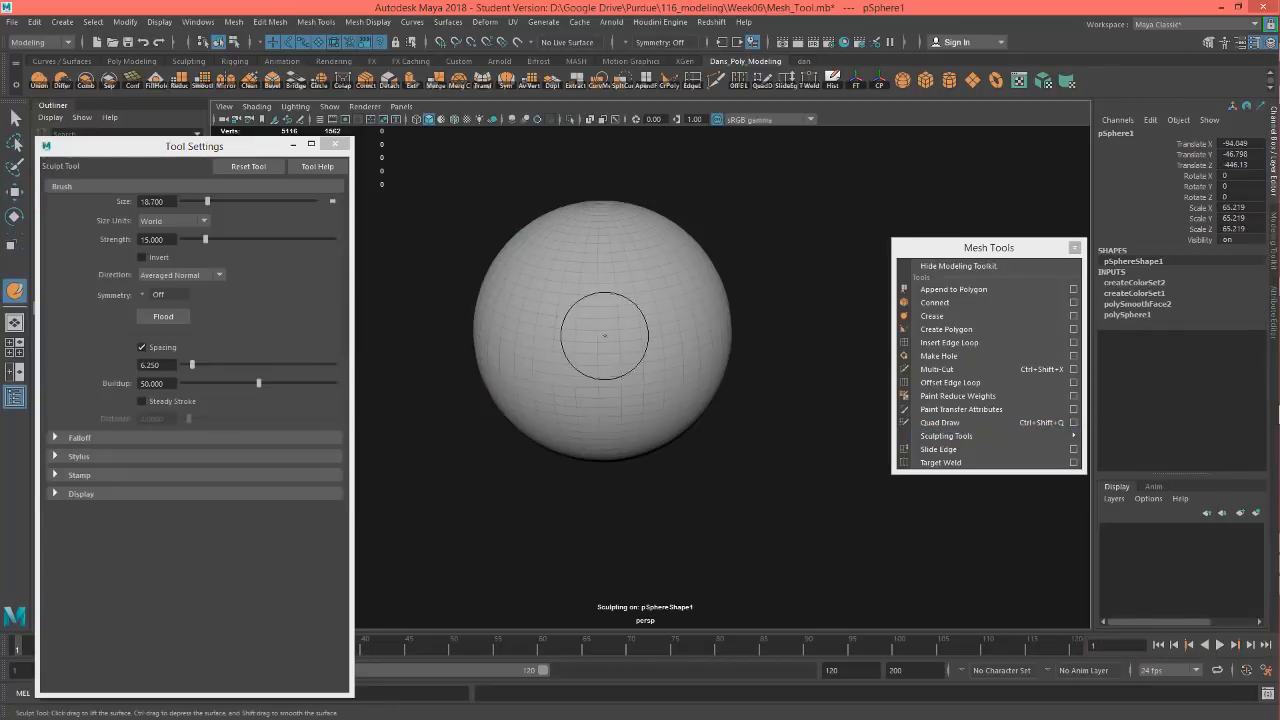
alt+drag(813, 455, 815, 490)
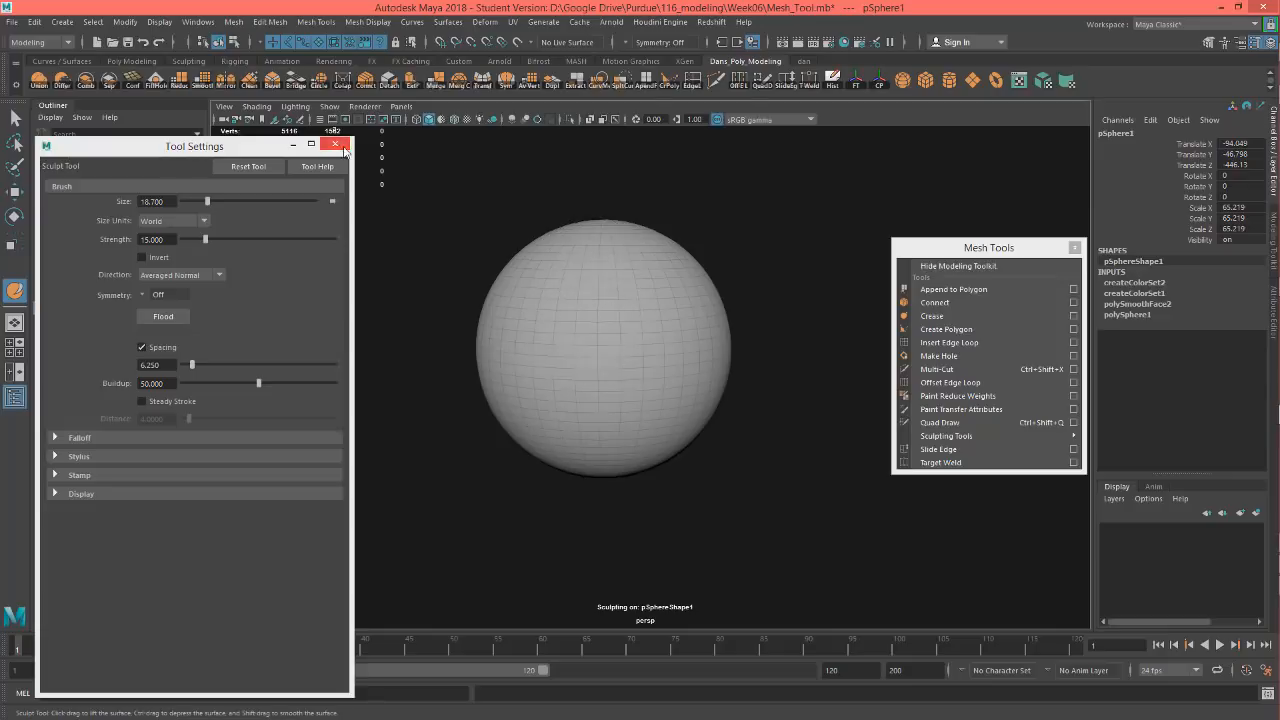
drag(125, 143, 162, 110)
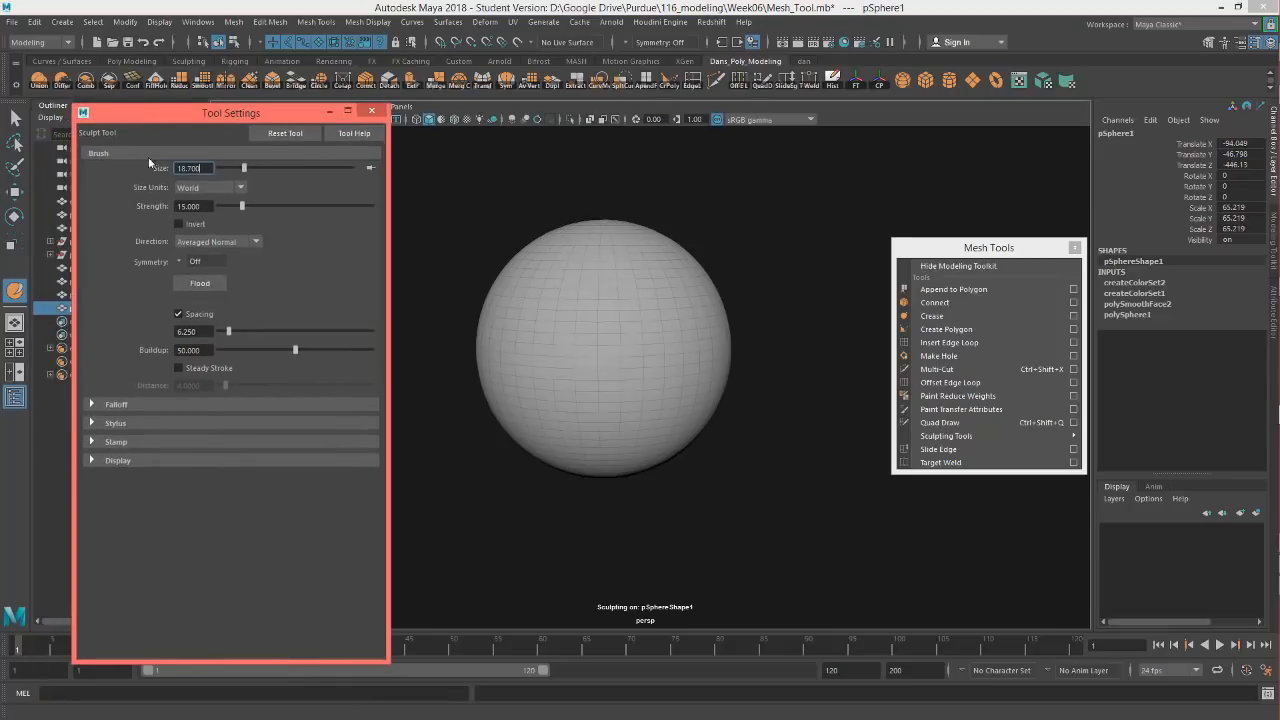
Adjust the Sculpt Tool brush to a size of about 21.04 and a strength of about 20.82.
drag(246, 166, 263, 169)
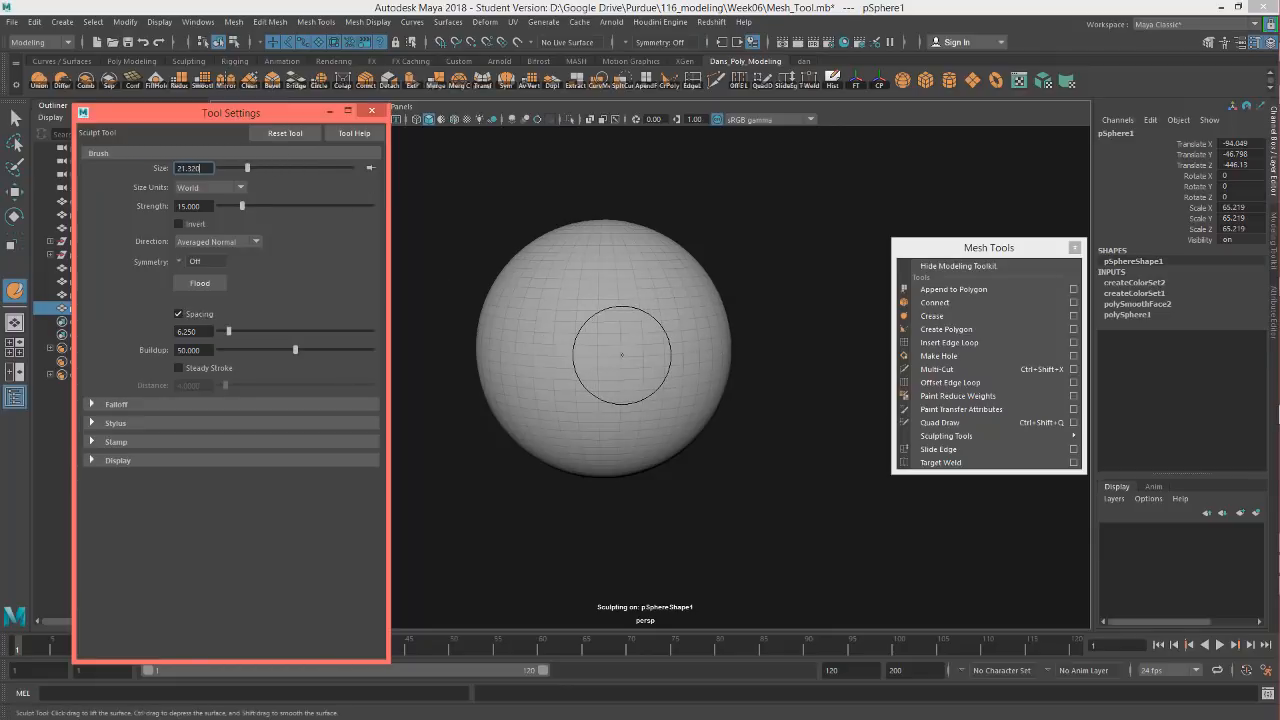
mouse_move(608, 350)
mouse_down()
mouse_move(680, 360)
mouse_move(622, 343)
mouse_move(640, 329)
mouse_move(600, 329)
mouse_up()
key(ctrl+z)
mouse_move(609, 329)
mouse_down()
mouse_move(655, 329)
mouse_move(598, 329)
mouse_move(640, 329)
mouse_move(628, 329)
mouse_up()
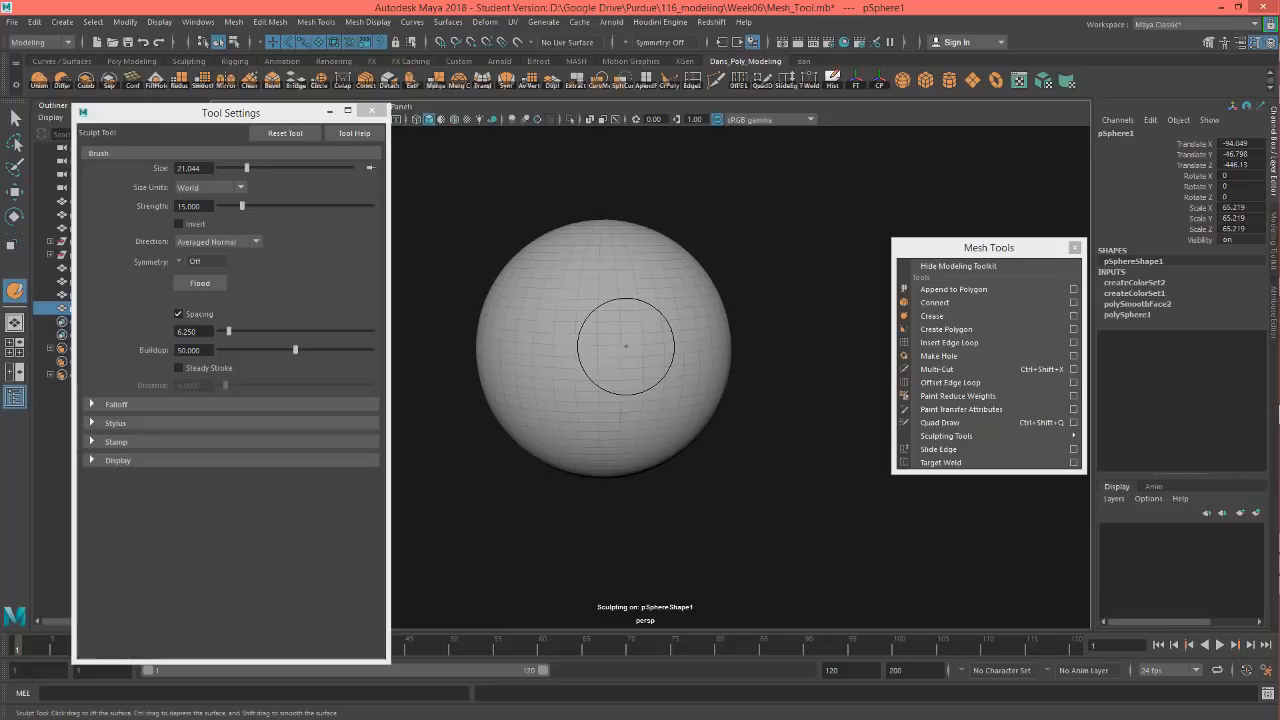
drag(626, 346, 630, 346)
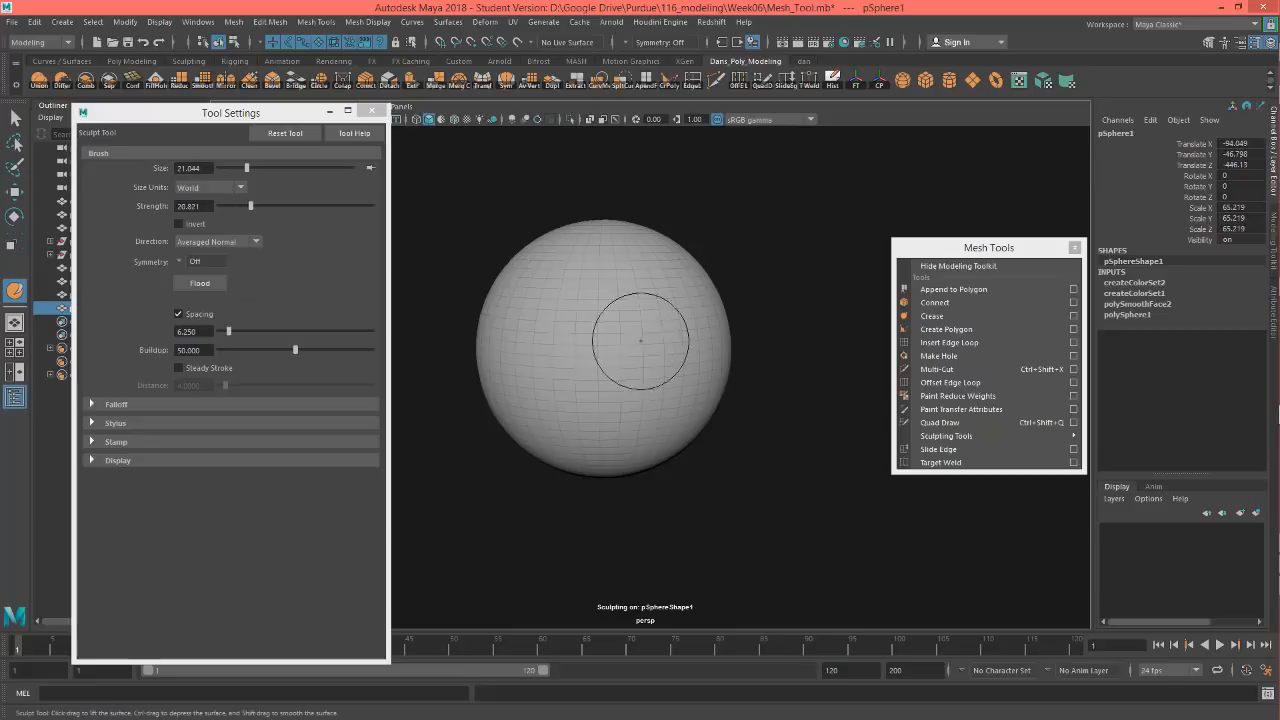
Sculpt broad raised bulges across the front and side of the sphere.
drag(563, 286, 651, 337)
mouse_move(593, 280)
mouse_down()
mouse_move(634, 288)
mouse_move(680, 360)
mouse_move(654, 414)
mouse_up()
mouse_move(783, 474)
alt+mouse_down()
mouse_move(737, 431)
mouse_move(686, 443)
mouse_move(680, 470)
mouse_move(819, 499)
mouse_move(829, 514)
mouse_move(680, 430)
mouse_move(537, 377)
alt+mouse_up()
mouse_move(522, 304)
alt+mouse_down()
mouse_move(500, 386)
mouse_move(530, 340)
alt+mouse_up()
mouse_move(552, 423)
alt+mouse_down()
mouse_move(677, 503)
mouse_move(516, 325)
alt+mouse_up()
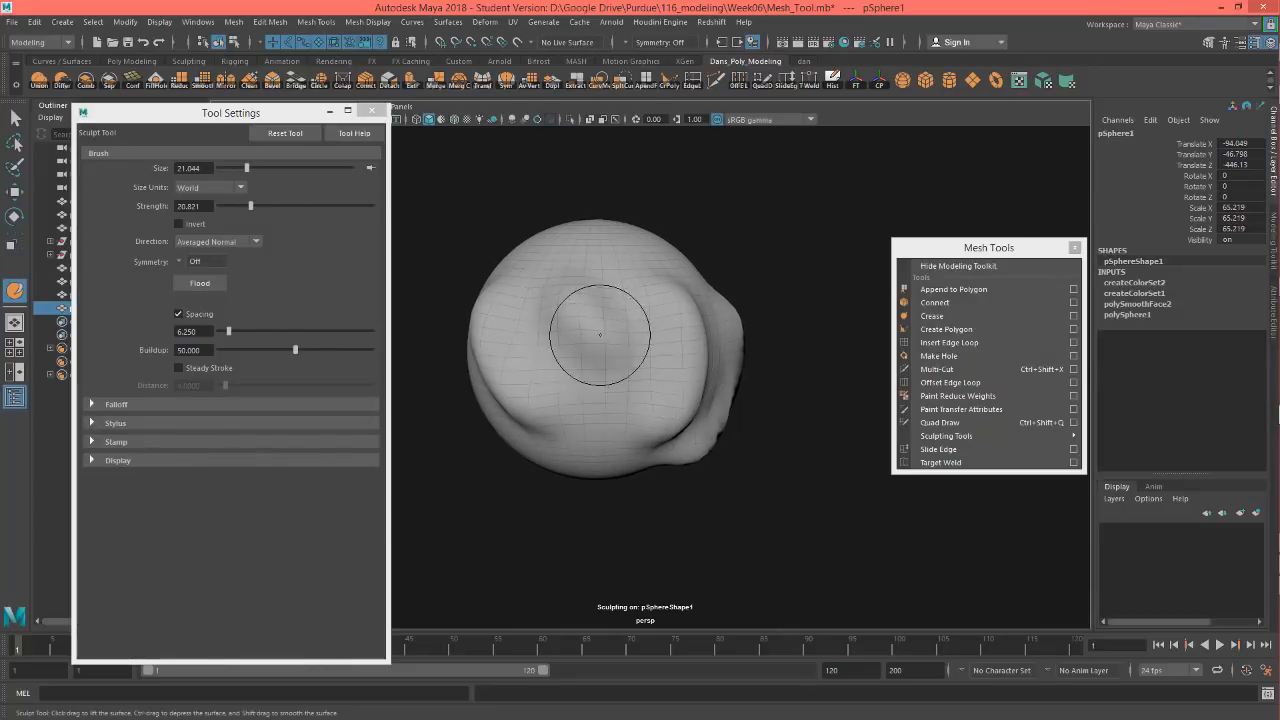
Smooth the raised bulges on the sphere's surface with the sculpting brush's smooth mode.
key(shift)
mouse_move(656, 424)
shift+mouse_down()
mouse_move(695, 385)
mouse_move(829, 457)
shift+mouse_up()
mouse_move(596, 397)
shift+mouse_down()
mouse_move(600, 300)
mouse_move(625, 330)
mouse_move(638, 398)
shift+mouse_up()
mouse_move(727, 305)
alt+mouse_down()
mouse_move(617, 263)
mouse_move(757, 334)
mouse_move(744, 310)
mouse_move(760, 380)
mouse_move(700, 460)
mouse_move(783, 335)
alt+mouse_up()
mouse_move(808, 268)
alt+mouse_down()
mouse_move(820, 246)
mouse_move(740, 290)
alt+mouse_up()
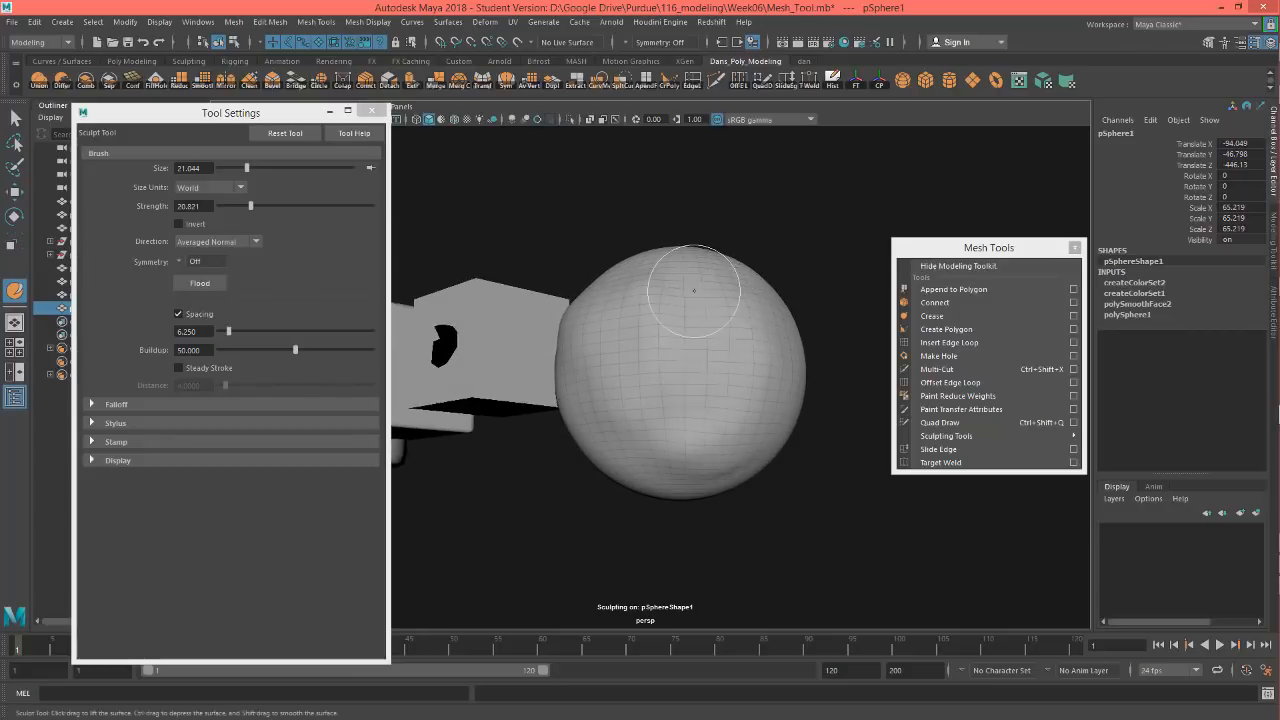
Sculpt more raised strokes on several sides of the sphere, including a thick bulge on its undistorted side.
drag(726, 365, 720, 404)
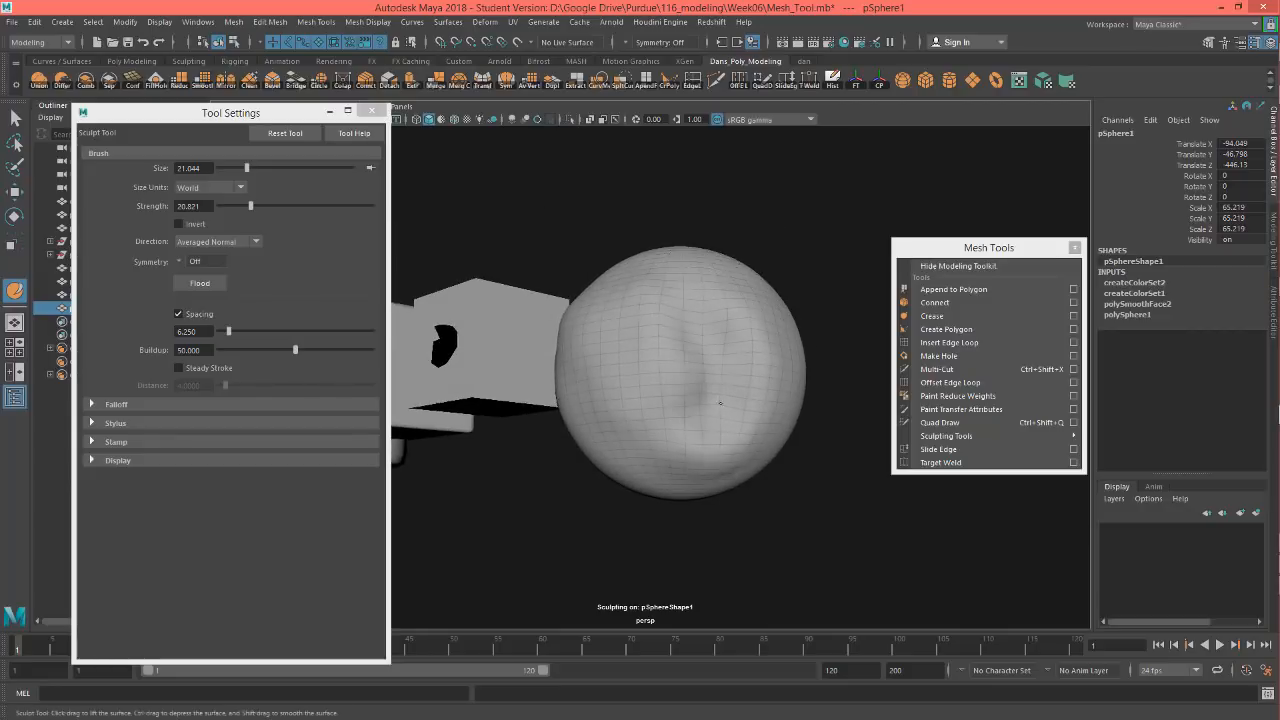
mouse_move(789, 503)
alt+mouse_down()
mouse_move(809, 434)
mouse_move(779, 510)
mouse_move(742, 395)
alt+mouse_up()
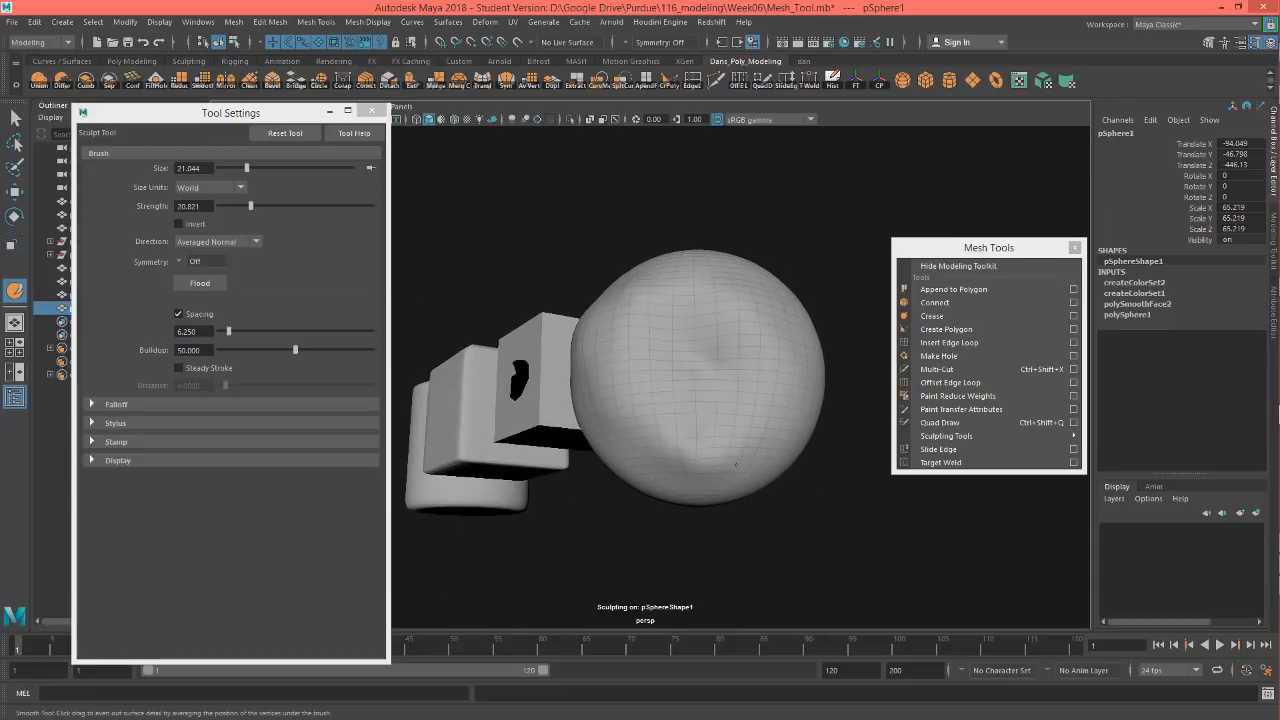
mouse_move(738, 478)
alt+mouse_down()
mouse_move(866, 557)
mouse_move(905, 545)
alt+mouse_up()
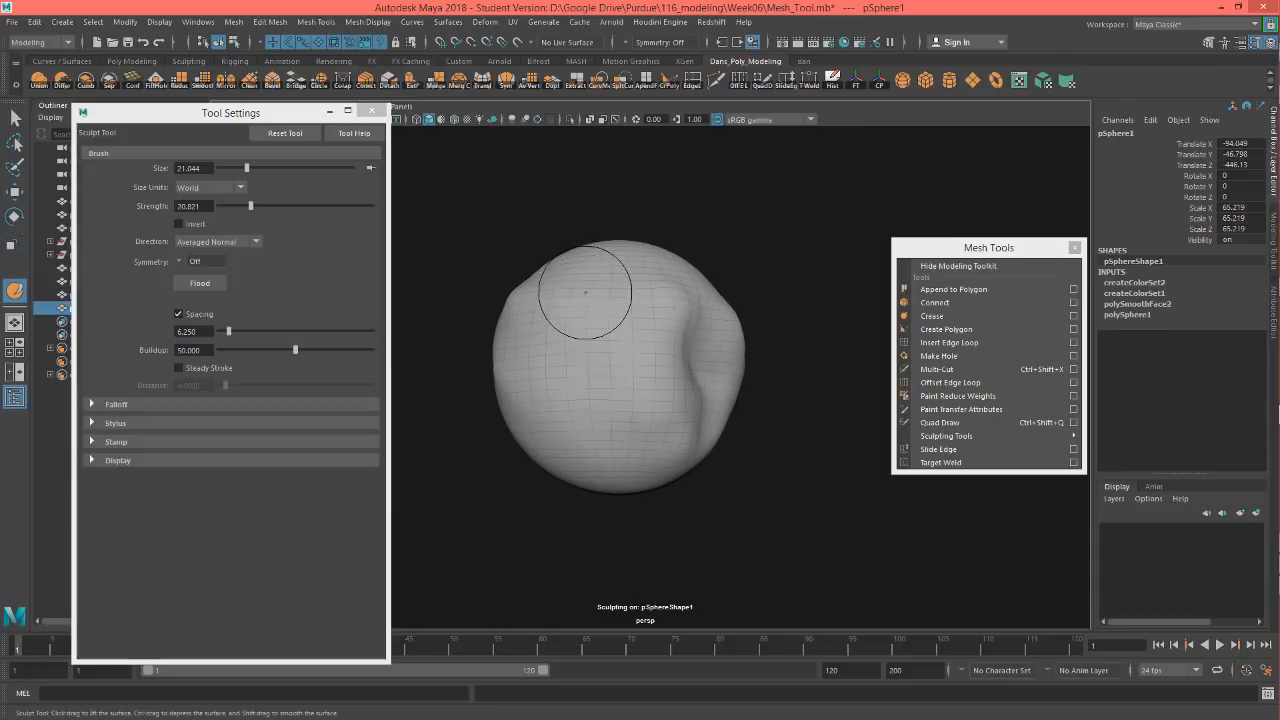
mouse_move(586, 292)
mouse_down()
mouse_move(571, 340)
mouse_move(595, 425)
mouse_move(645, 418)
mouse_up()
drag(623, 275, 629, 375)
alt+drag(752, 278, 835, 286)
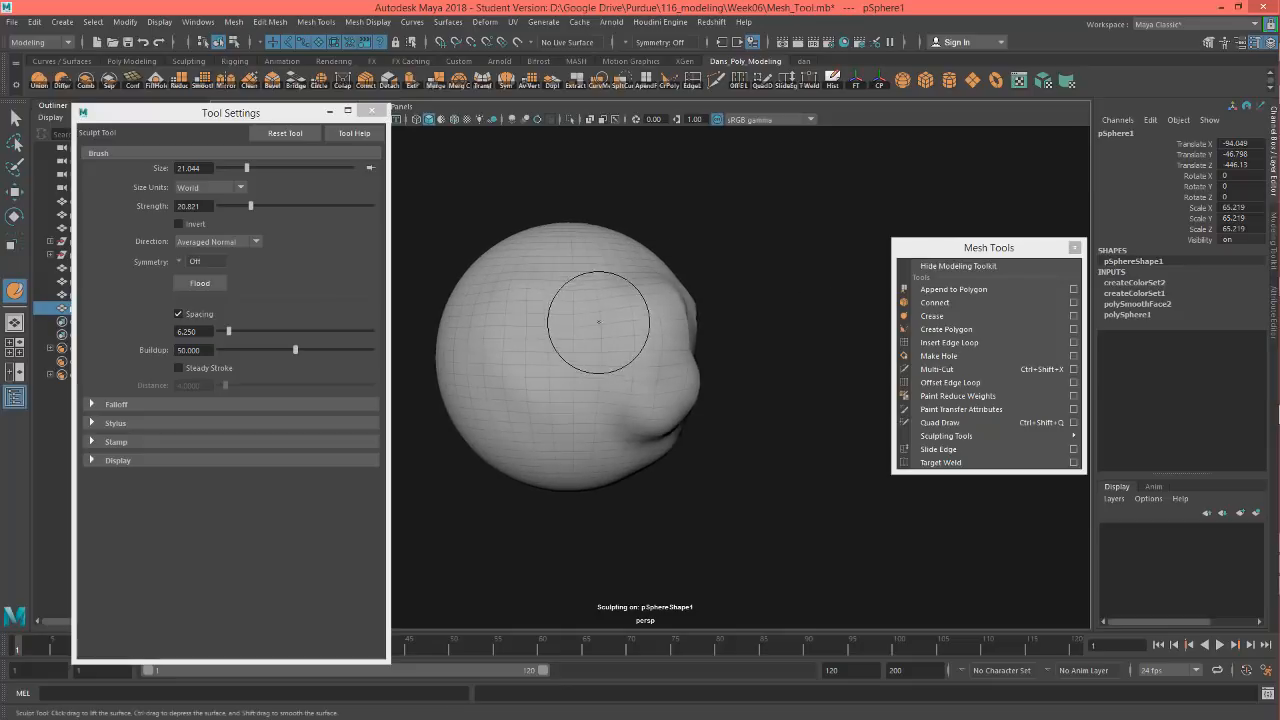
drag(583, 327, 610, 423)
alt+drag(764, 380, 690, 355)
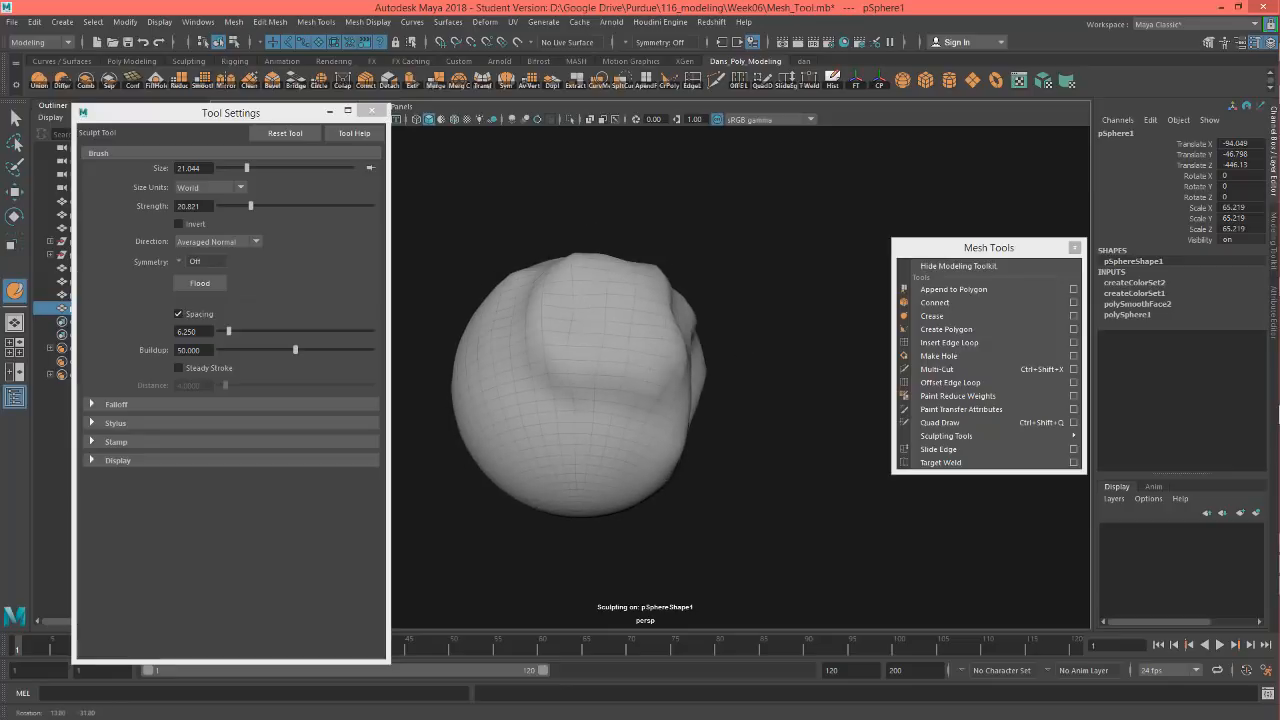
Depress the surface within the new bulge, smooth the area, and push in another dent there.
mouse_move(587, 335)
mouse_down()
mouse_move(608, 351)
mouse_move(545, 346)
mouse_up()
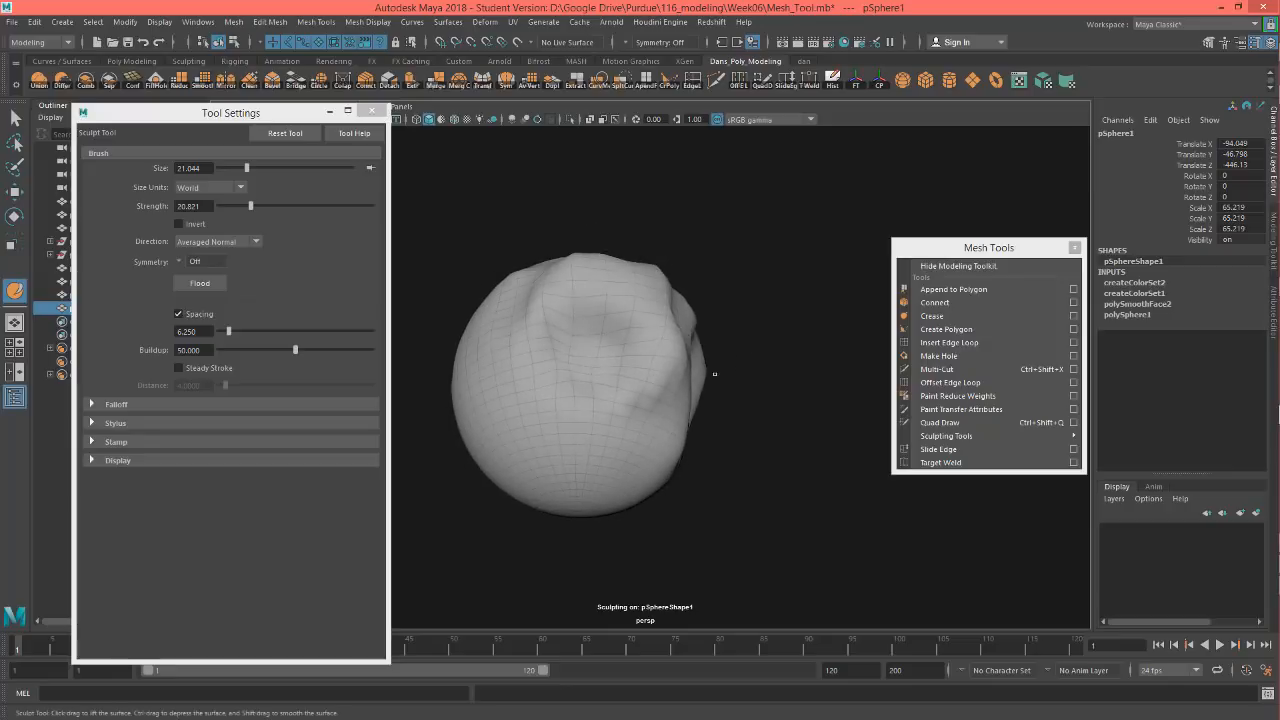
mouse_move(714, 374)
alt+mouse_down()
mouse_move(651, 394)
mouse_move(655, 405)
mouse_move(545, 360)
mouse_move(655, 420)
alt+mouse_up()
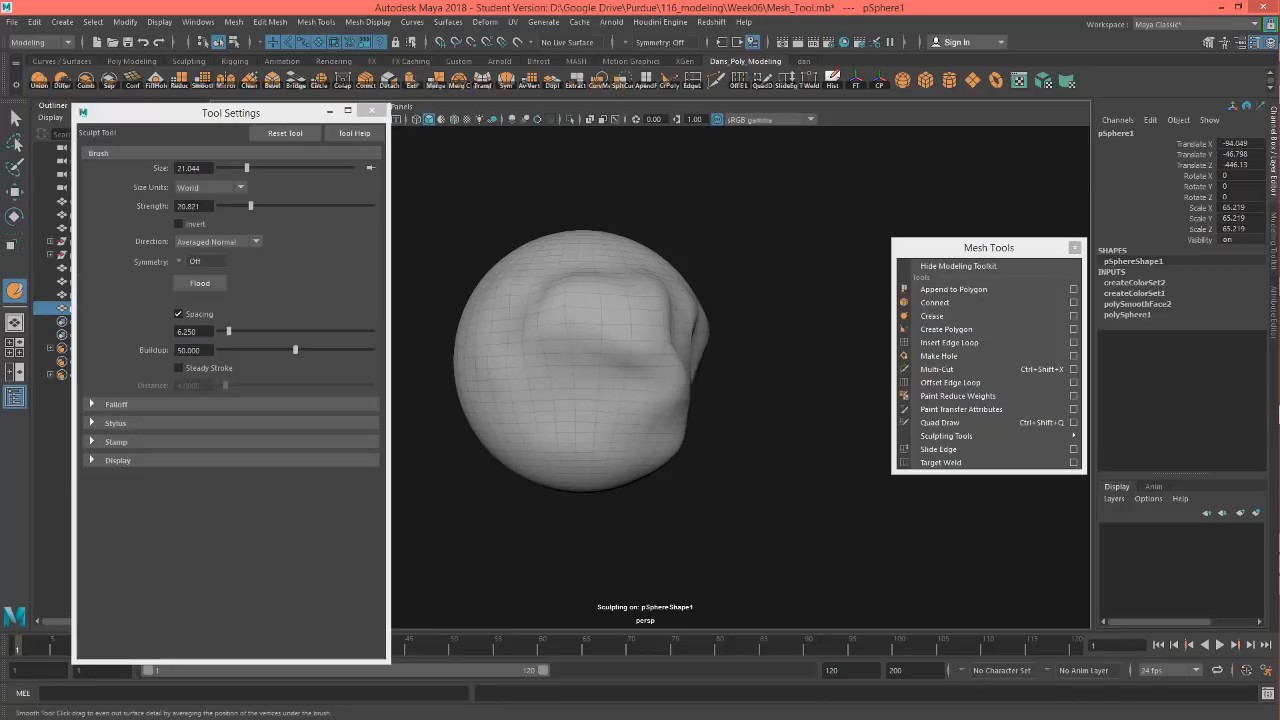
mouse_move(655, 375)
shift+mouse_down()
mouse_move(549, 334)
mouse_move(650, 345)
mouse_move(628, 330)
shift+mouse_up()
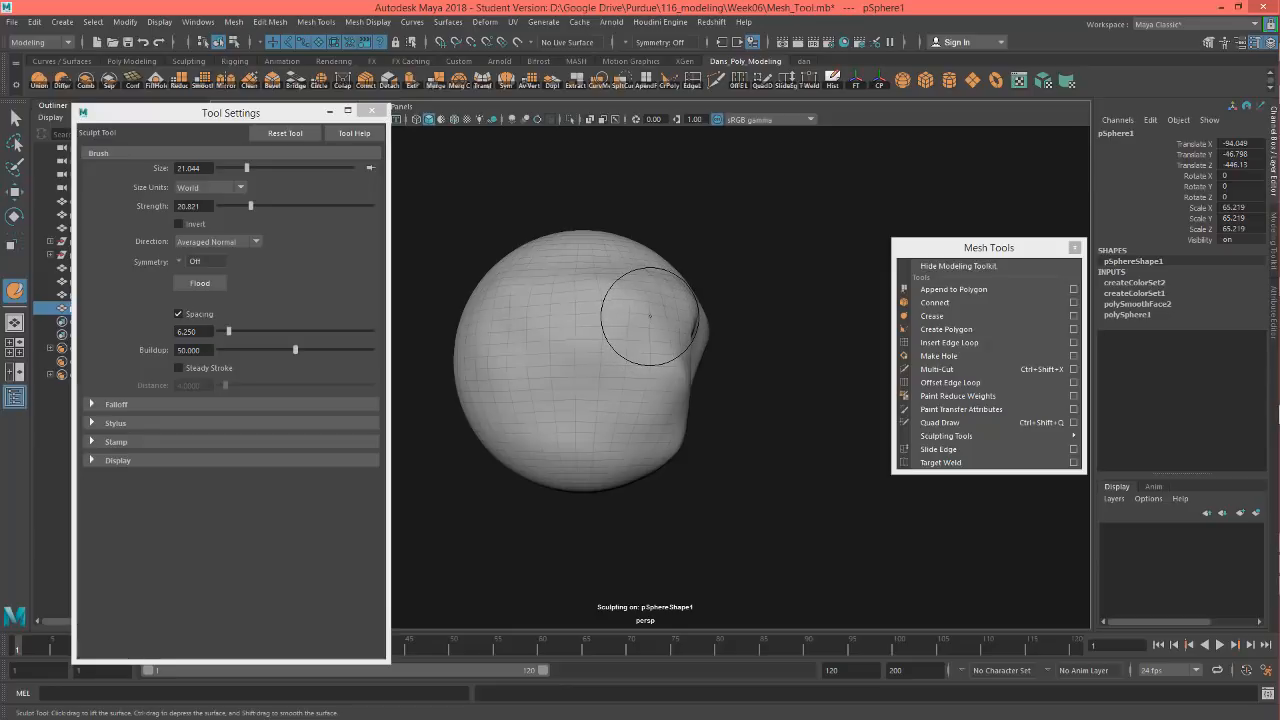
mouse_move(649, 316)
ctrl+mouse_down()
mouse_move(586, 340)
mouse_move(580, 366)
mouse_move(597, 314)
ctrl+mouse_up()
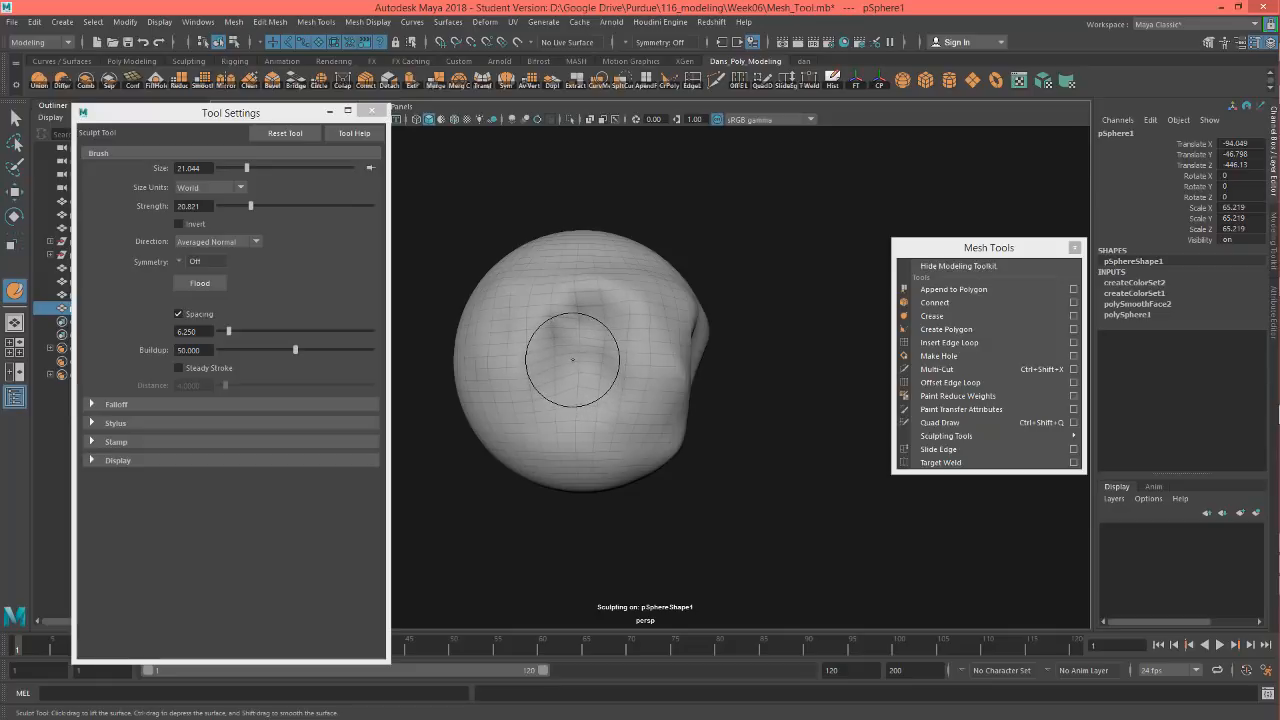
mouse_move(739, 391)
alt+mouse_down()
mouse_move(677, 391)
mouse_move(612, 357)
mouse_move(553, 351)
alt+mouse_up()
Smooth the dented and raised areas on several sides of the sphere.
mouse_move(961, 441)
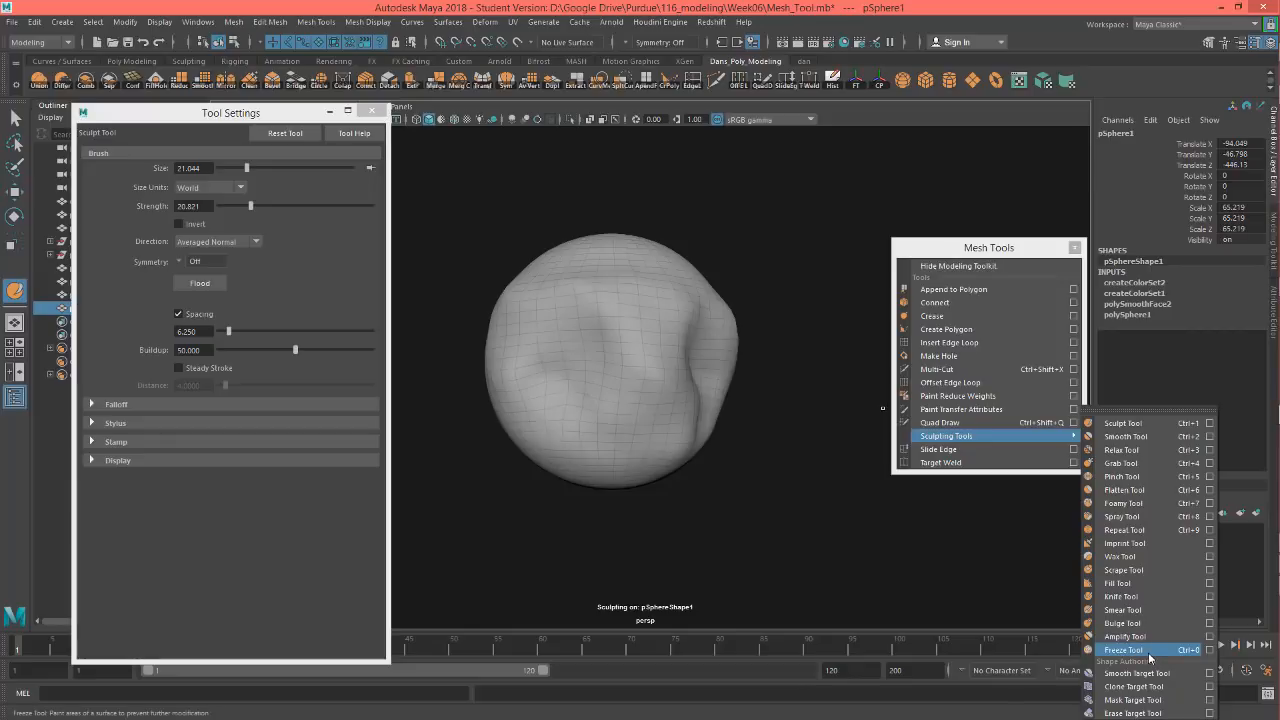
click(568, 325)
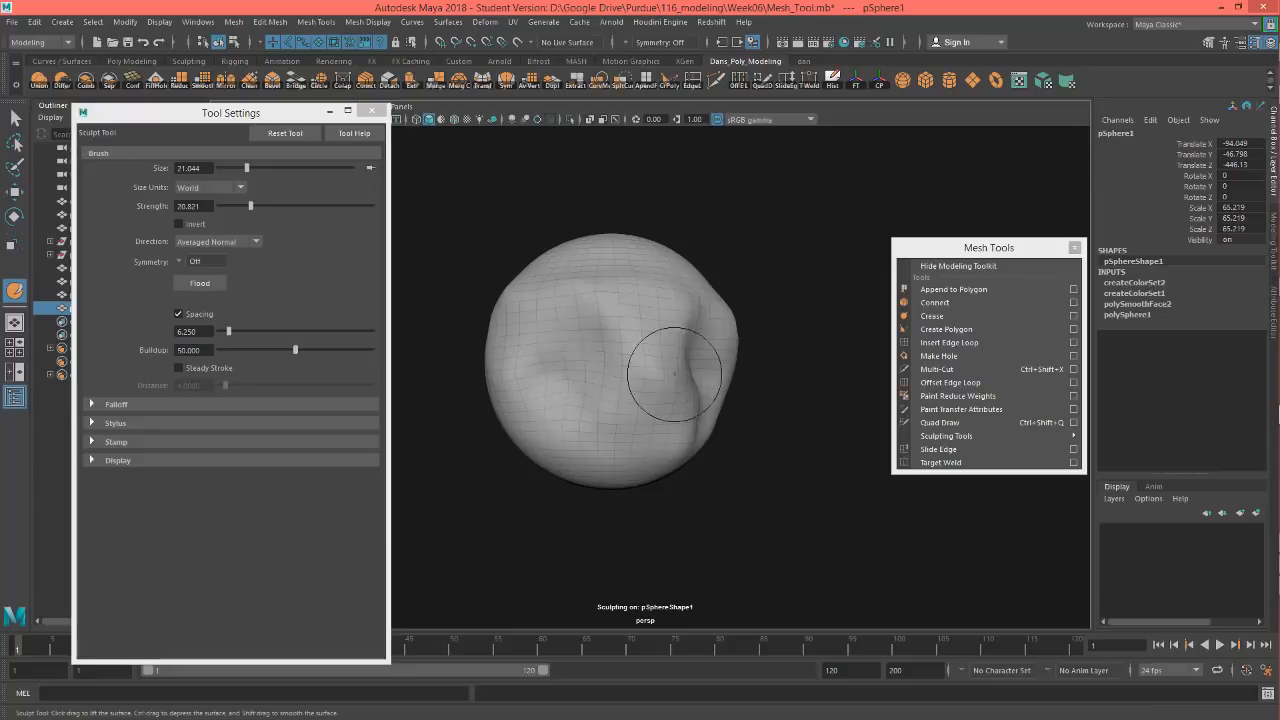
alt+drag(707, 385, 661, 404)
mouse_move(609, 361)
shift+mouse_down()
mouse_move(592, 342)
mouse_move(610, 408)
mouse_move(577, 328)
mouse_move(606, 407)
mouse_move(709, 417)
mouse_move(585, 297)
shift+mouse_up()
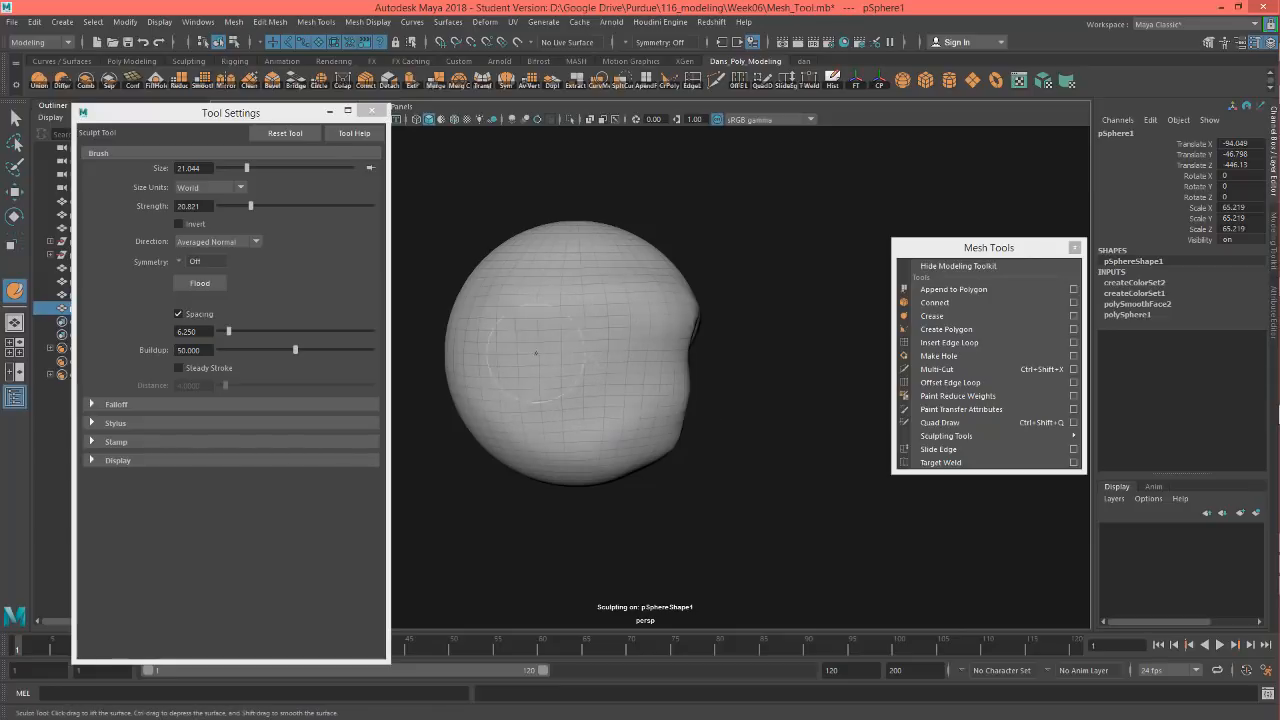
alt+drag(660, 310, 629, 414)
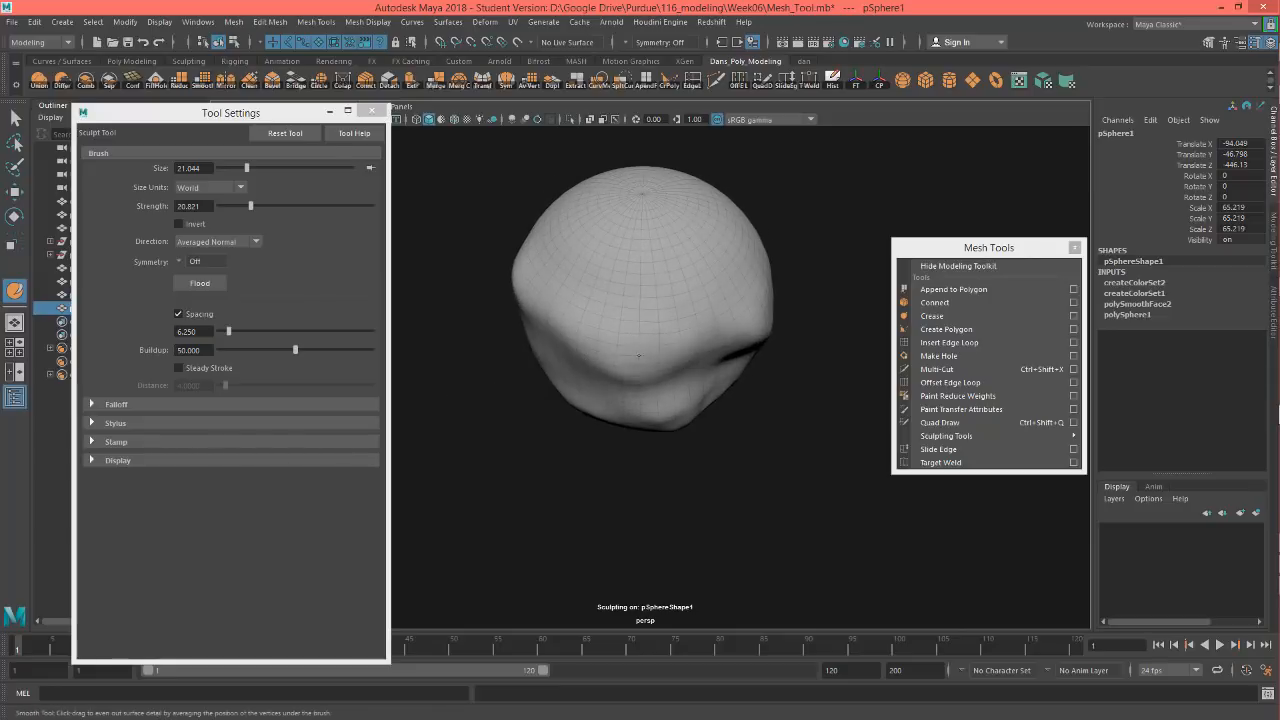
alt+drag(724, 441, 651, 395)
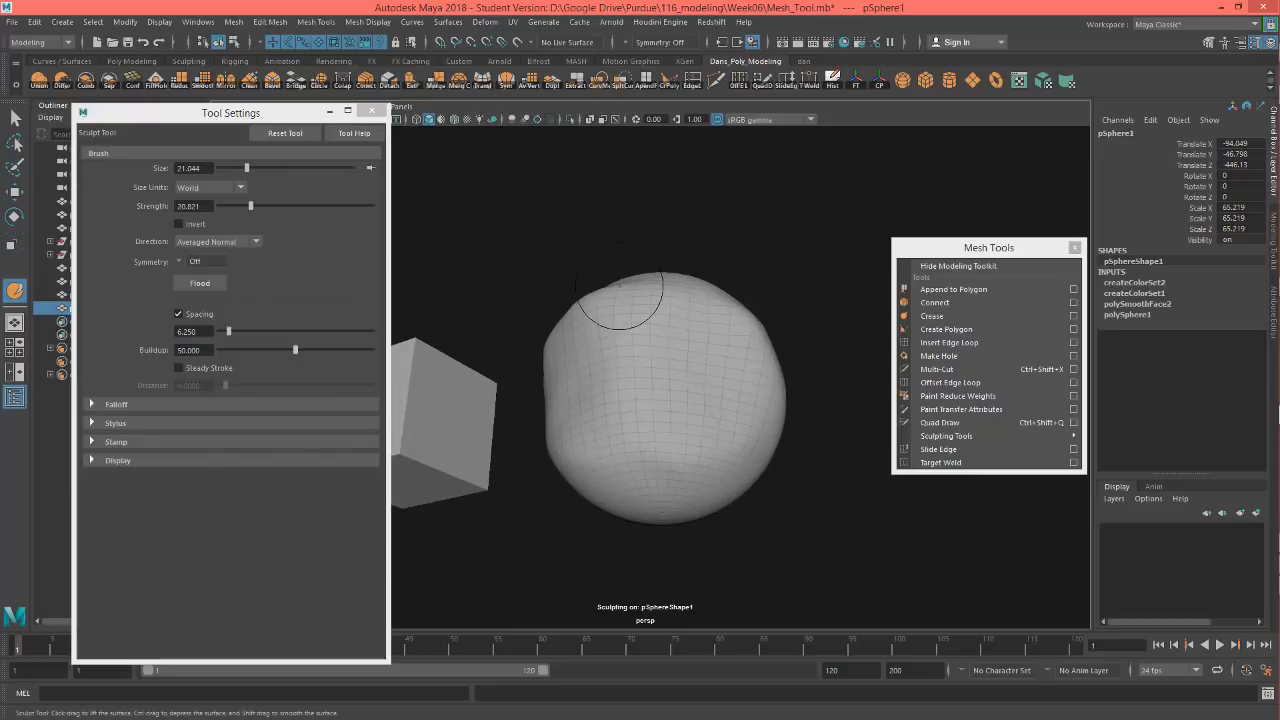
mouse_move(614, 300)
alt+mouse_down()
mouse_move(680, 343)
mouse_move(650, 365)
alt+mouse_up()
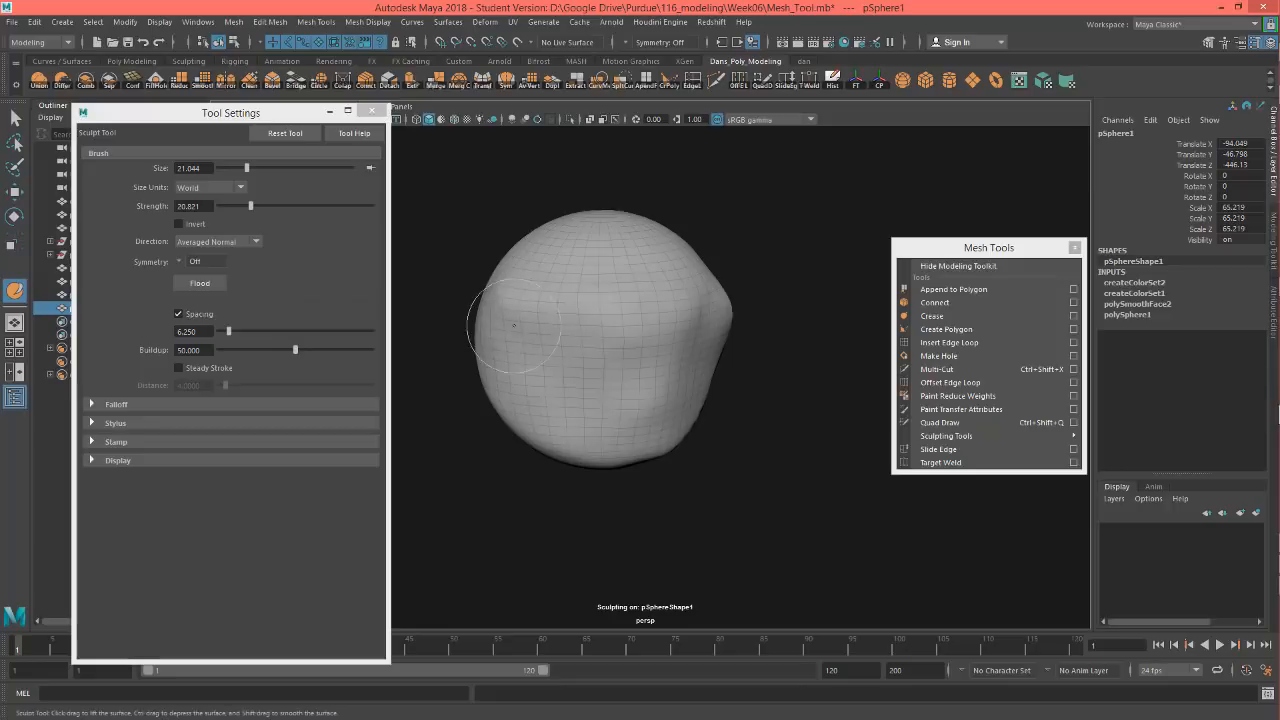
Close the tool settings window, leave sculpting for the Move Tool, and select the smooth-previewed cylinder.
click(372, 110)
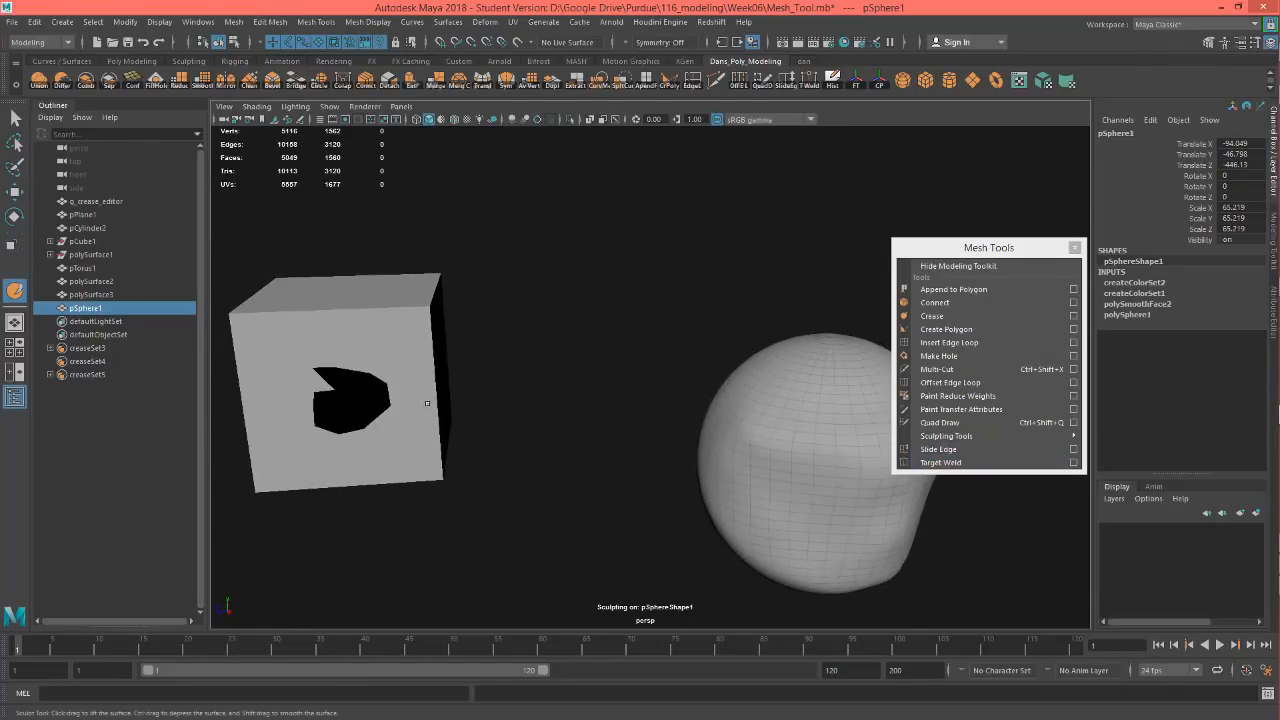
alt+middle_drag(427, 403, 705, 400)
alt+right_drag(705, 400, 455, 408)
alt+middle_drag(455, 408, 768, 424)
alt+middle_drag(448, 383, 548, 343)
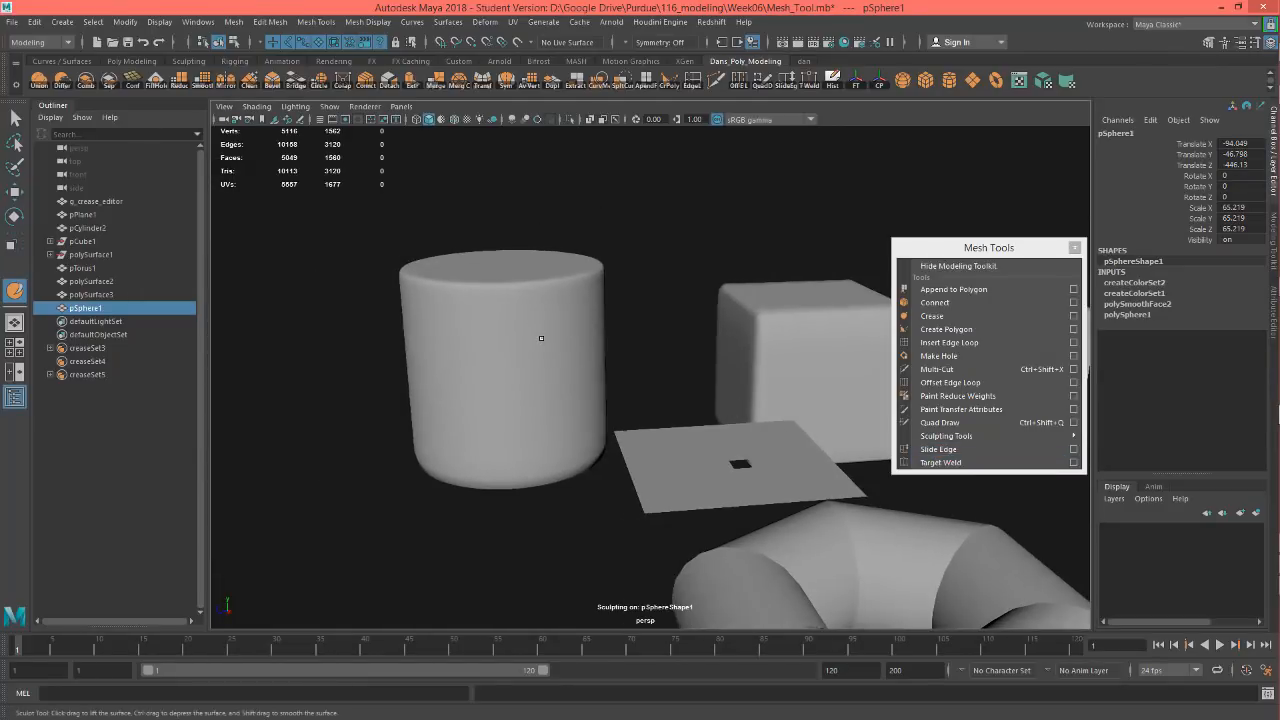
key(w)
click(508, 302)
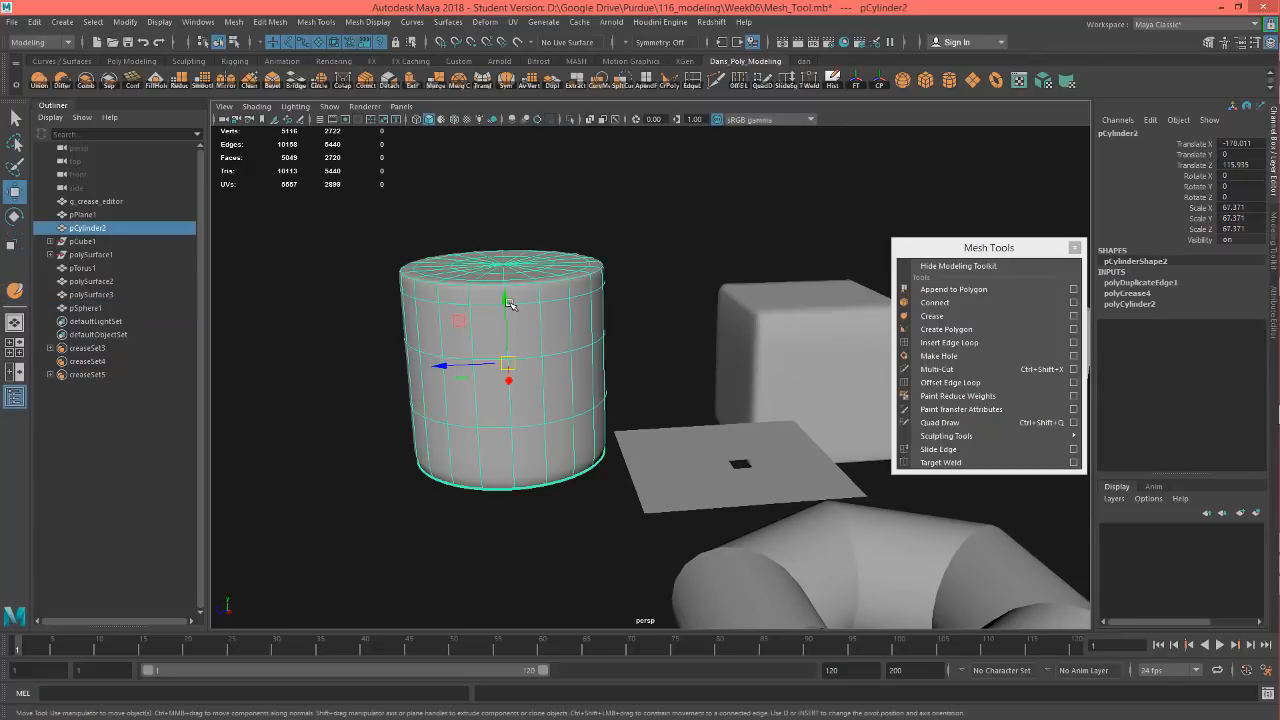
alt+right_drag(578, 297, 628, 299)
alt+drag(514, 283, 523, 306)
alt+middle_drag(523, 306, 565, 343)
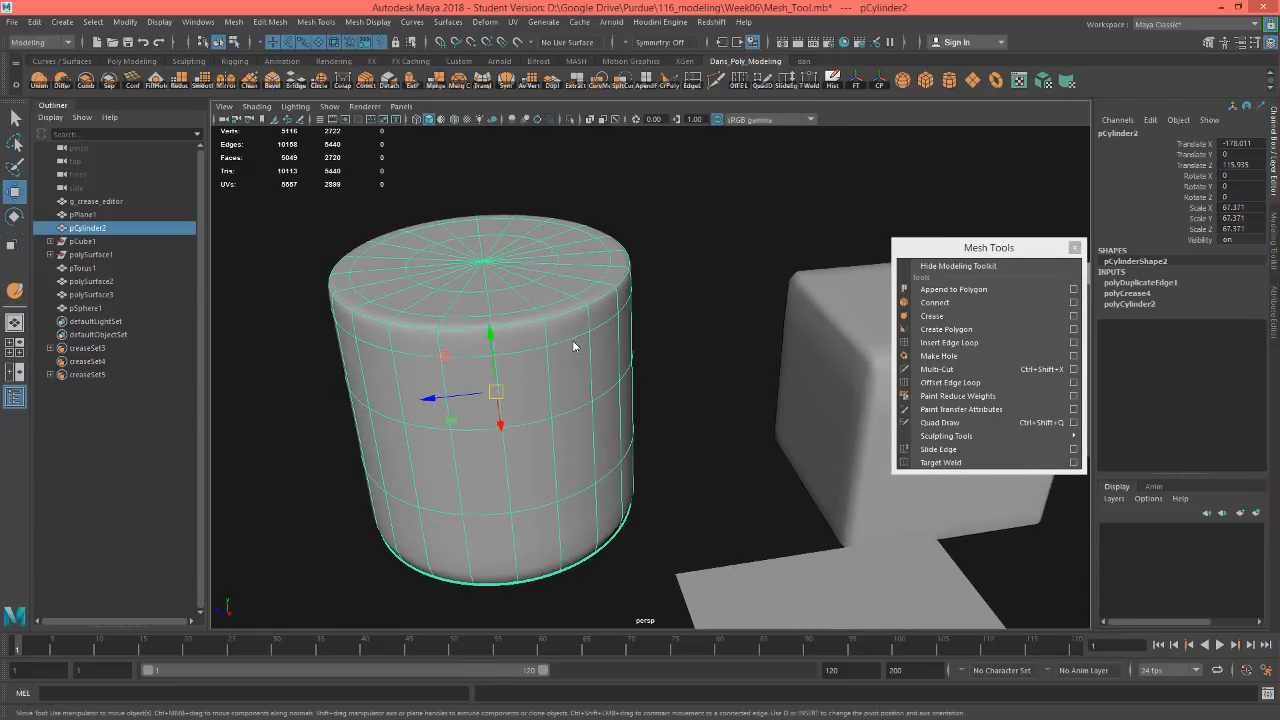
Delete the two support edge loops on either side of the cylinder's top rim.
right_drag(572, 322, 571, 290)
double_click(576, 335)
shift+double_click(562, 300)
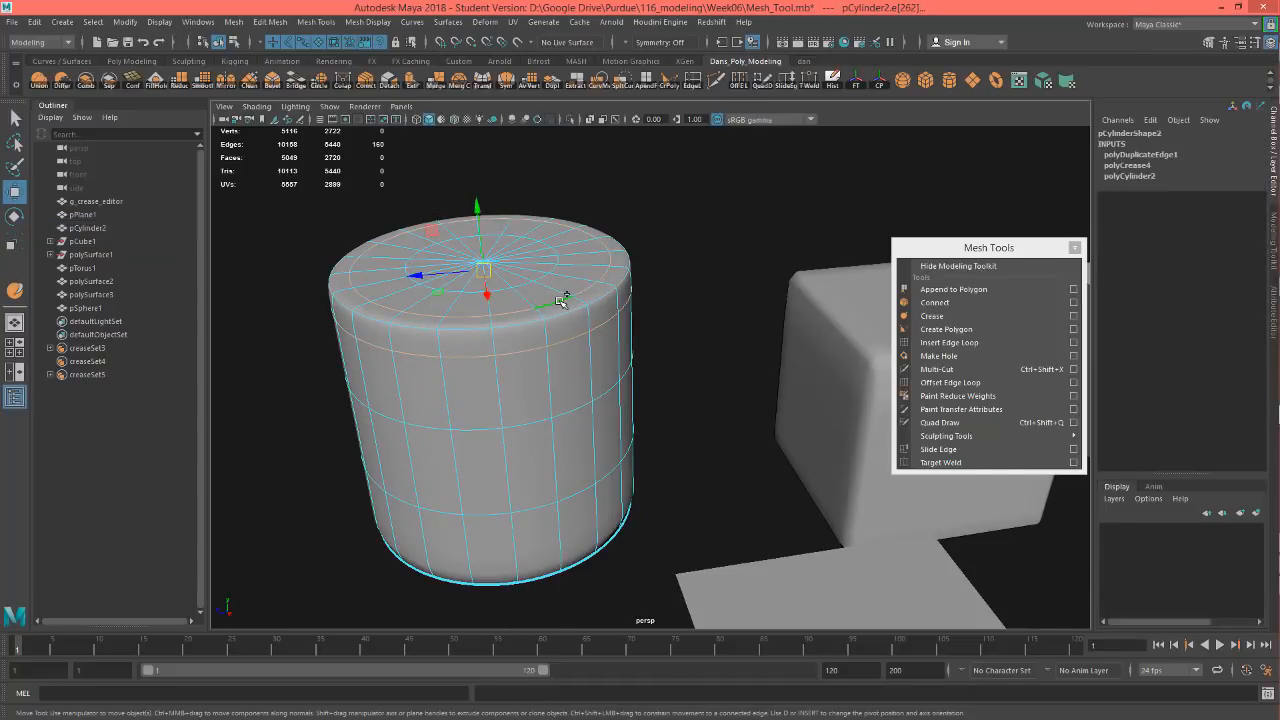
key(Delete)
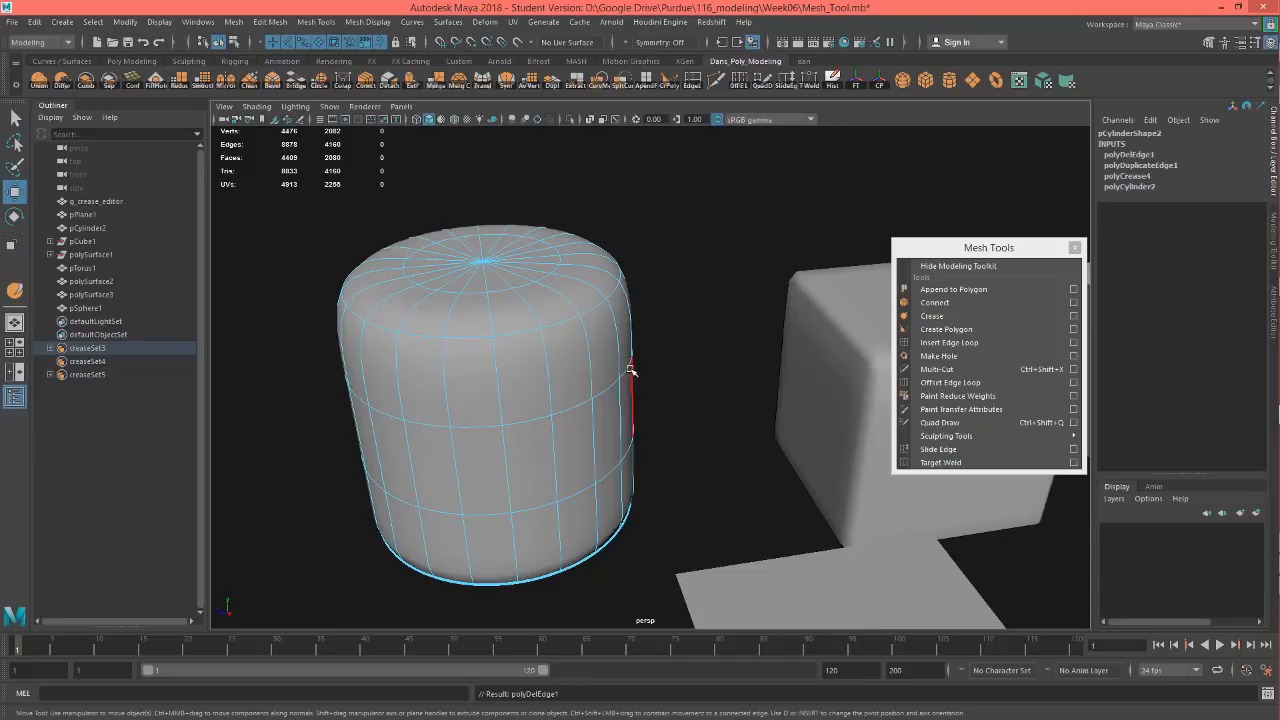
Turn off the cylinder's smooth preview, select its top rim edge loop, and try sliding it with the Slide Edge tool.
key(1)
alt+middle_drag(497, 371, 537, 468)
alt+drag(537, 468, 554, 418)
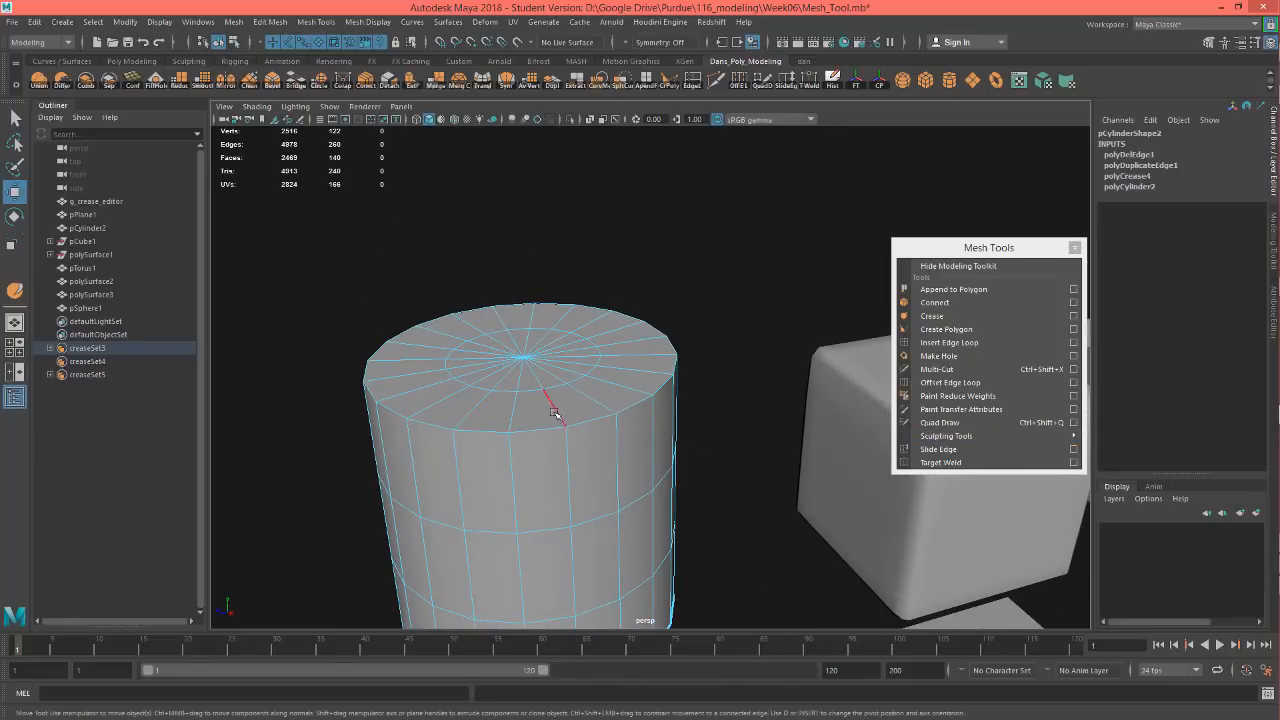
click(583, 423)
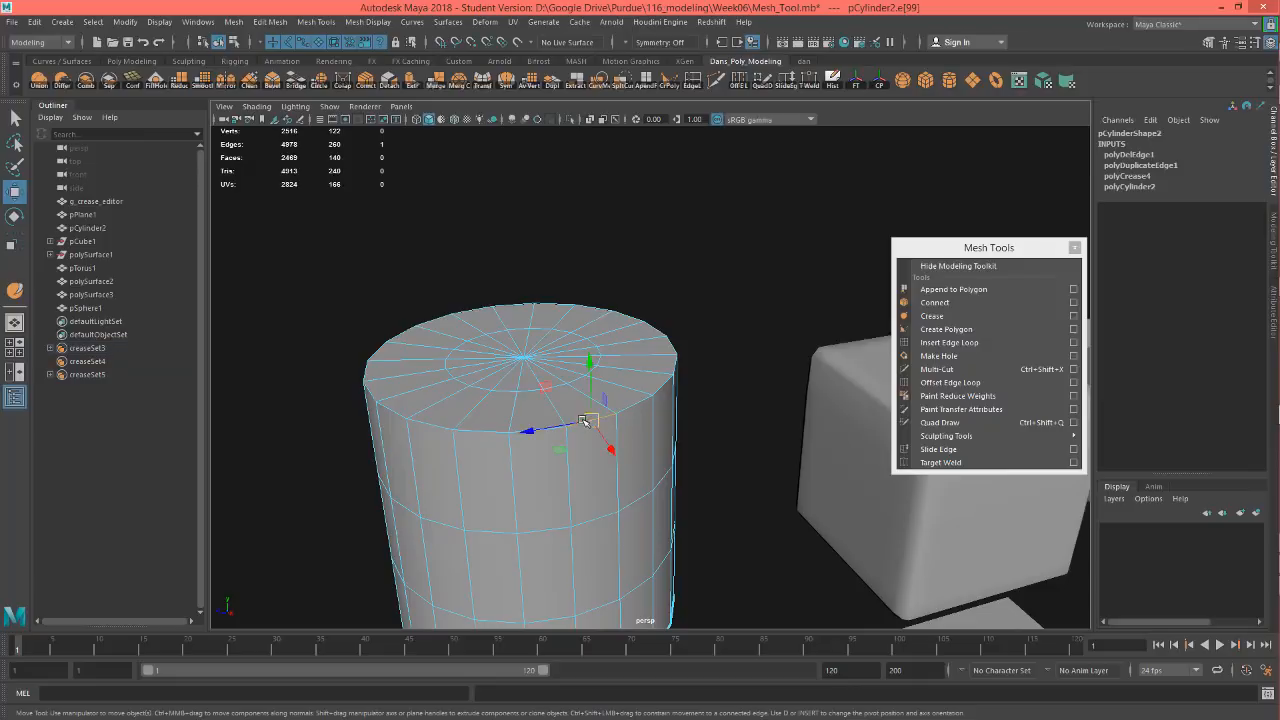
double_click(630, 405)
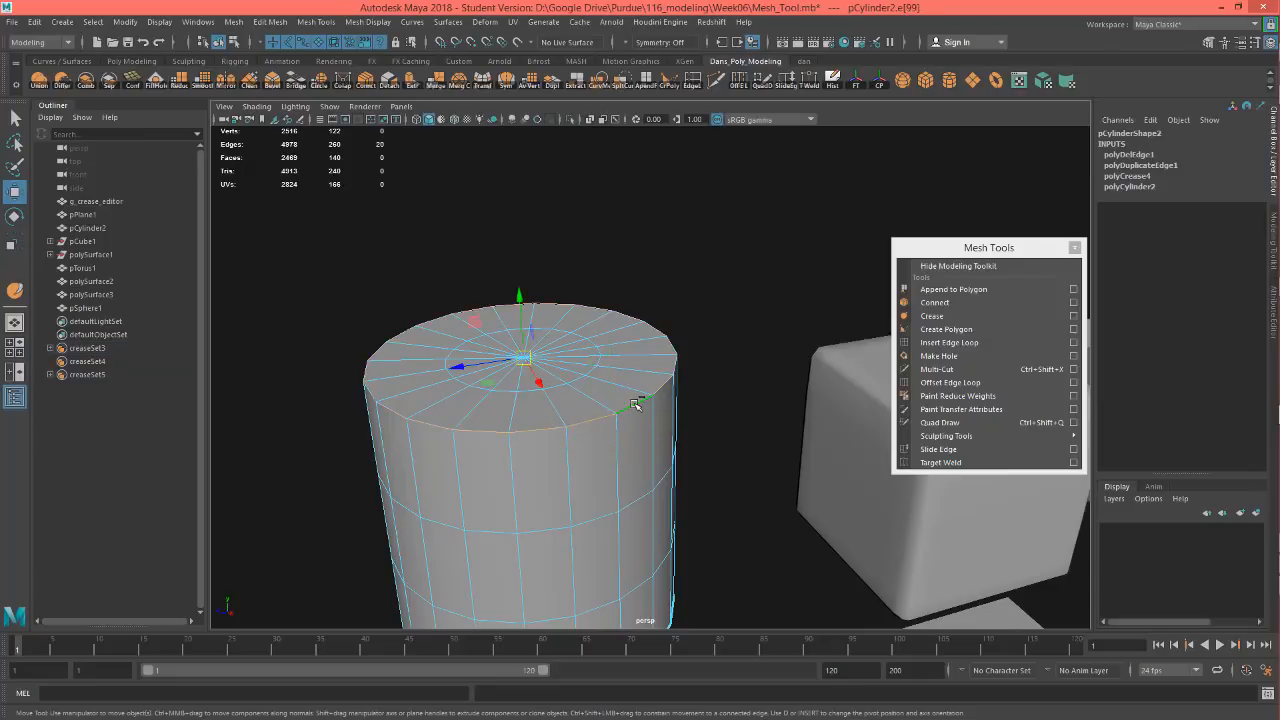
click(940, 451)
middle_drag(608, 422, 680, 457)
alt+drag(680, 457, 650, 440)
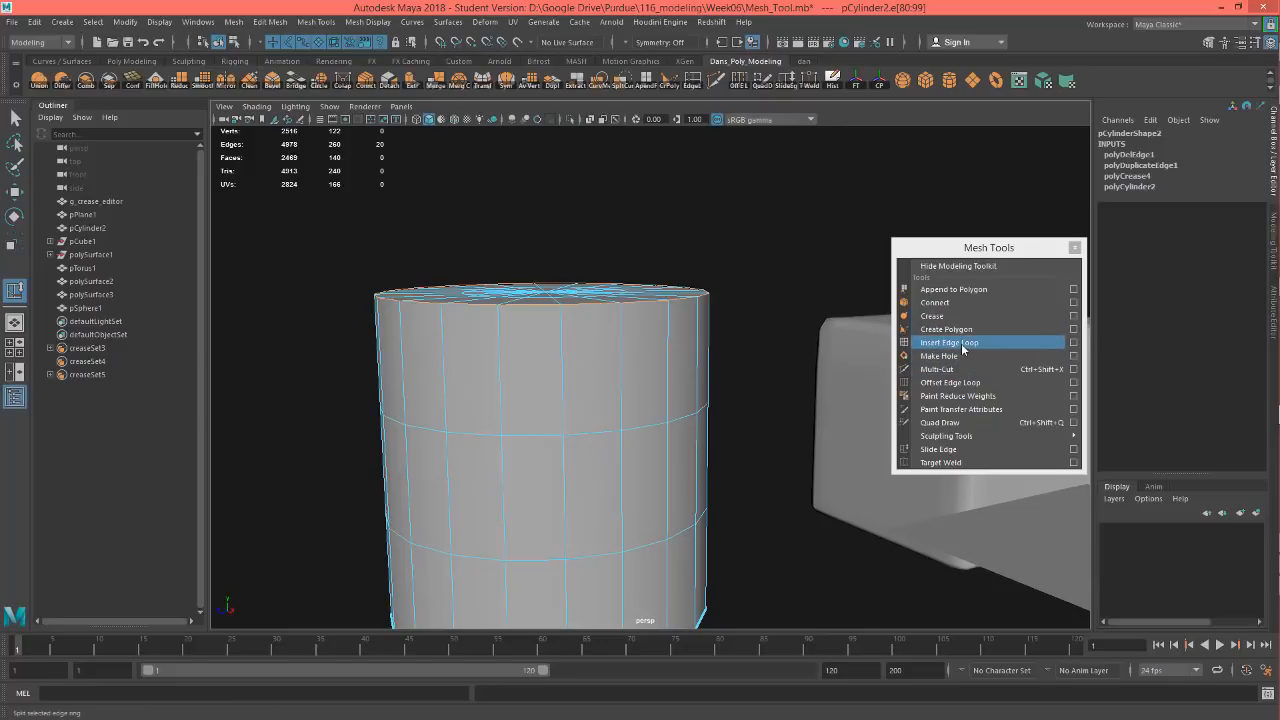
Add offset edge loops on both sides of the cylinder's top rim and select all three loops for the Slide Edge tool.
click(950, 382)
alt+drag(656, 315, 648, 366)
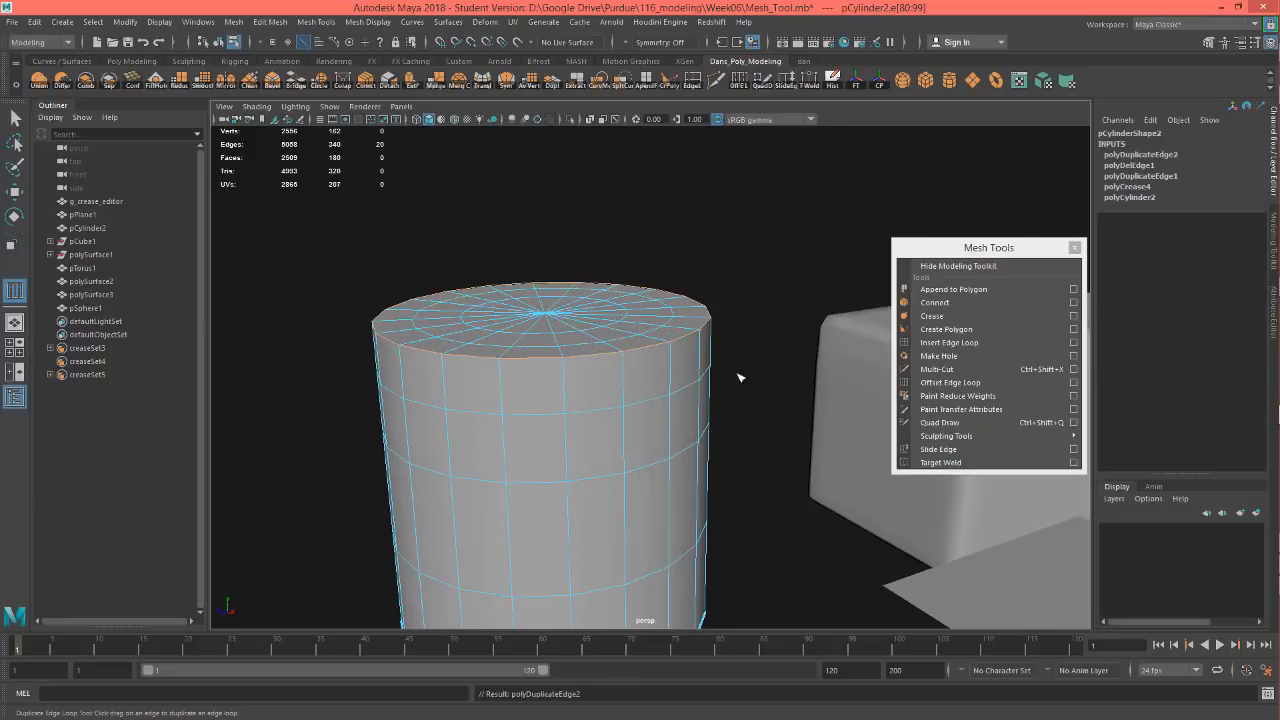
click(952, 450)
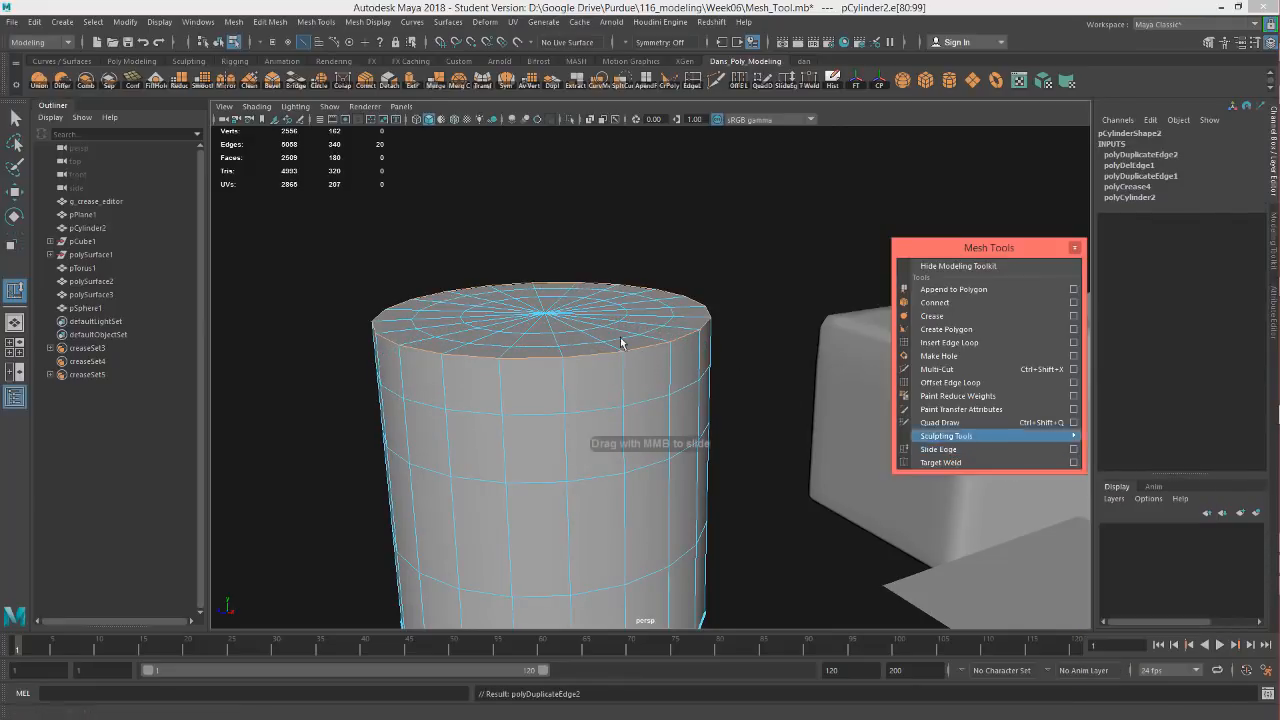
middle_click(640, 352)
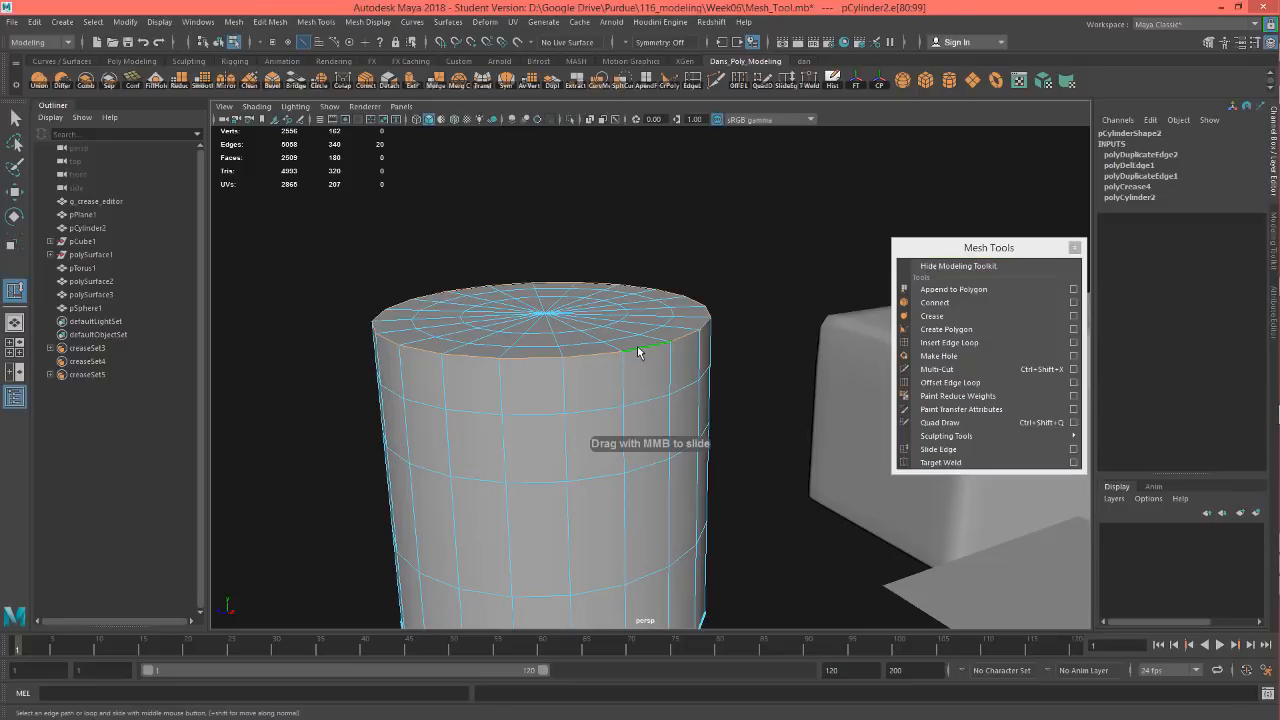
click(653, 402)
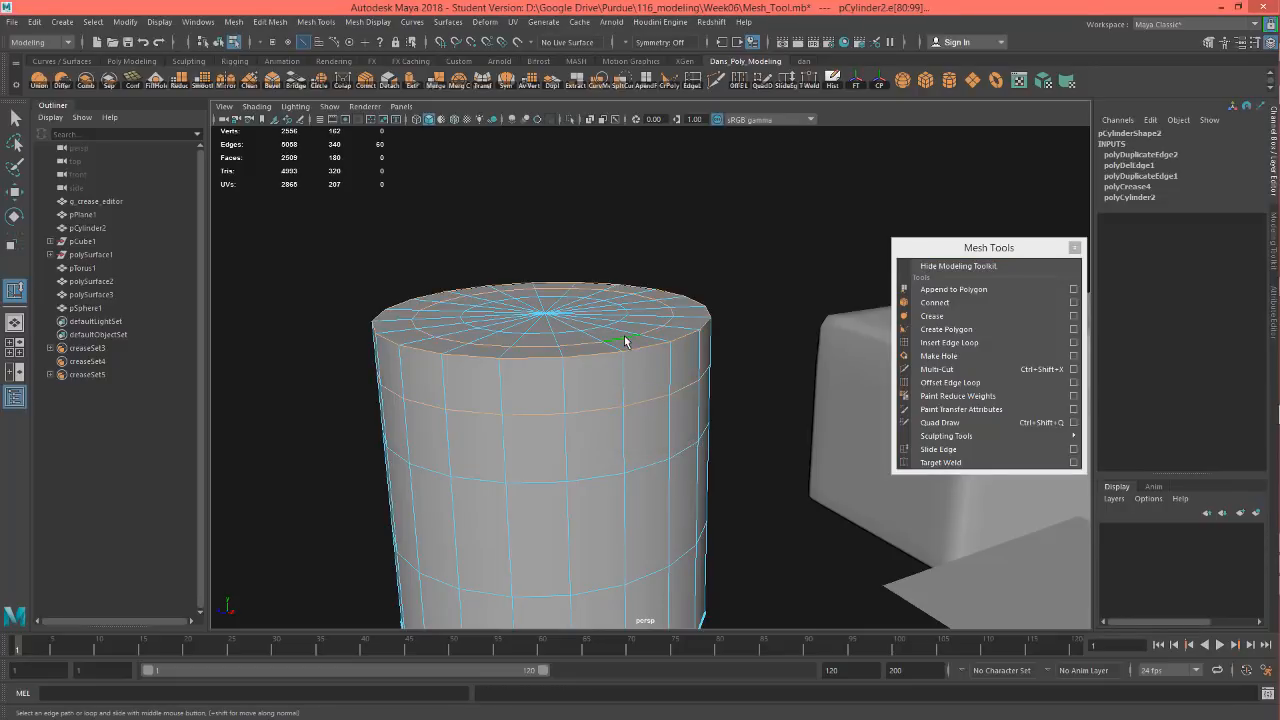
alt+drag(693, 405, 718, 343)
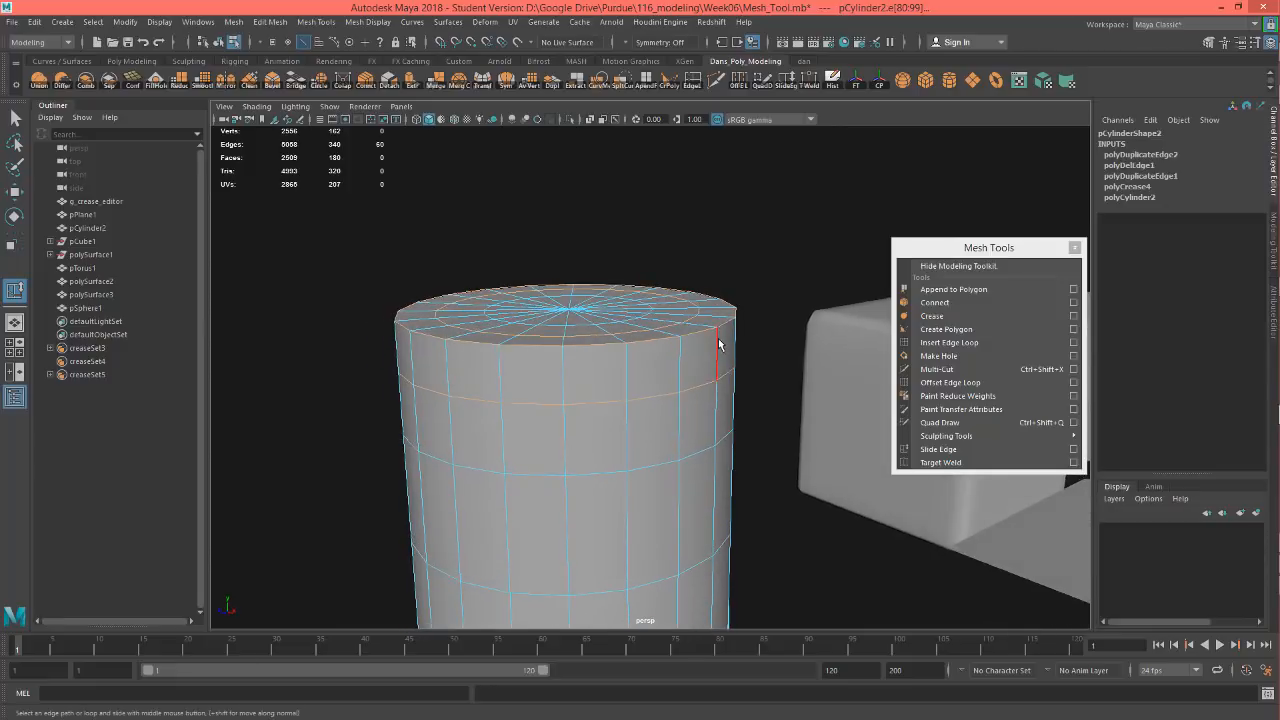
Slide the three selected edge loops down the cylinder's side to round off its top.
middle_drag(712, 347, 716, 388)
middle_drag(713, 344, 726, 381)
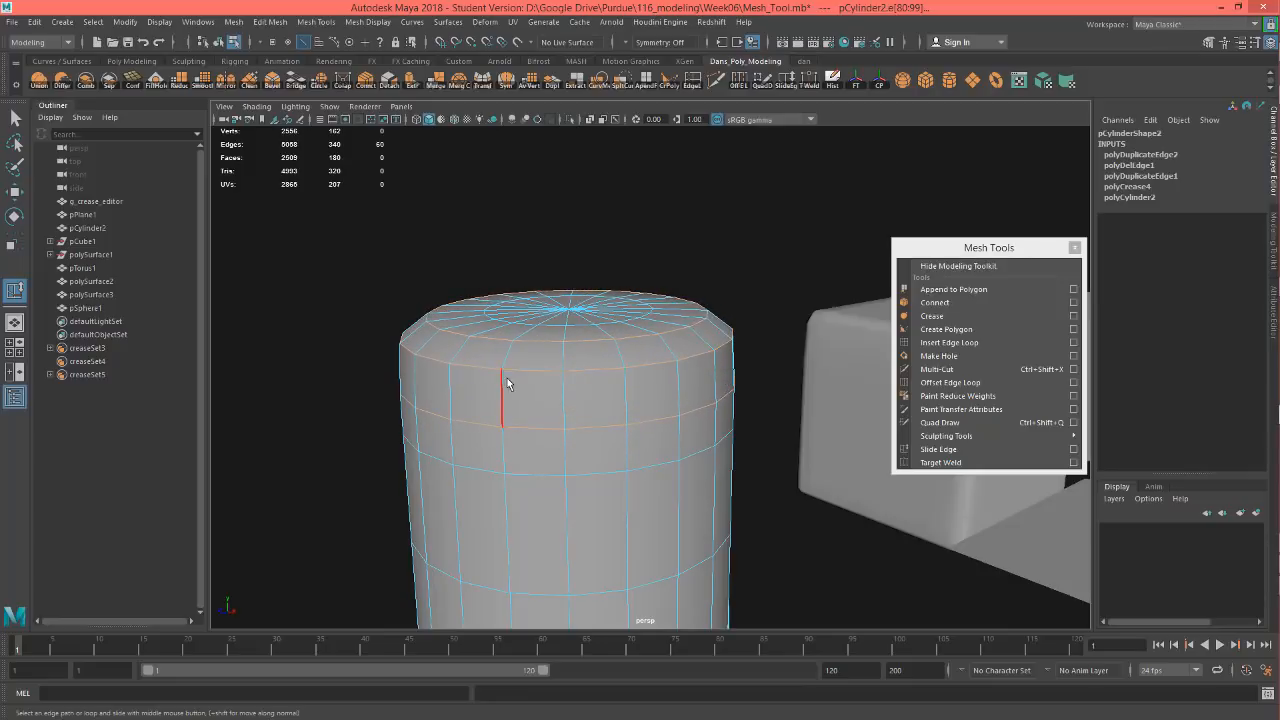
middle_drag(507, 383, 476, 407)
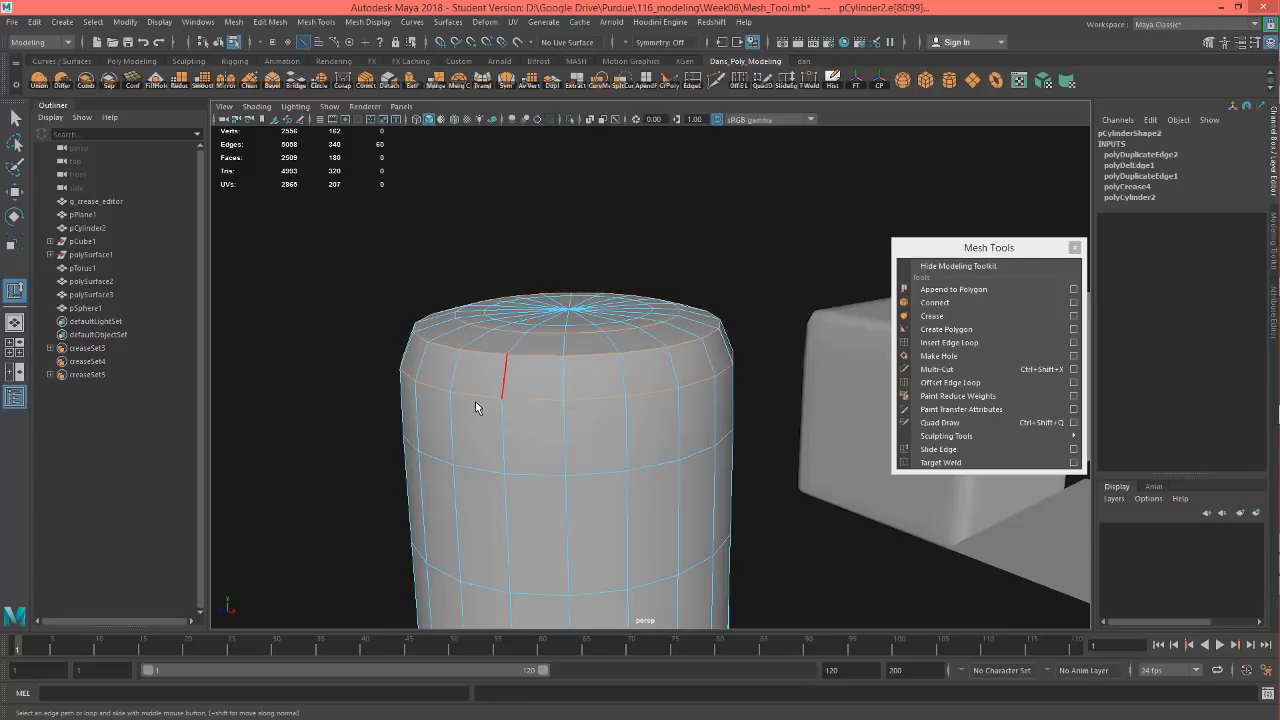
middle_drag(465, 348, 705, 360)
alt+drag(705, 360, 707, 280)
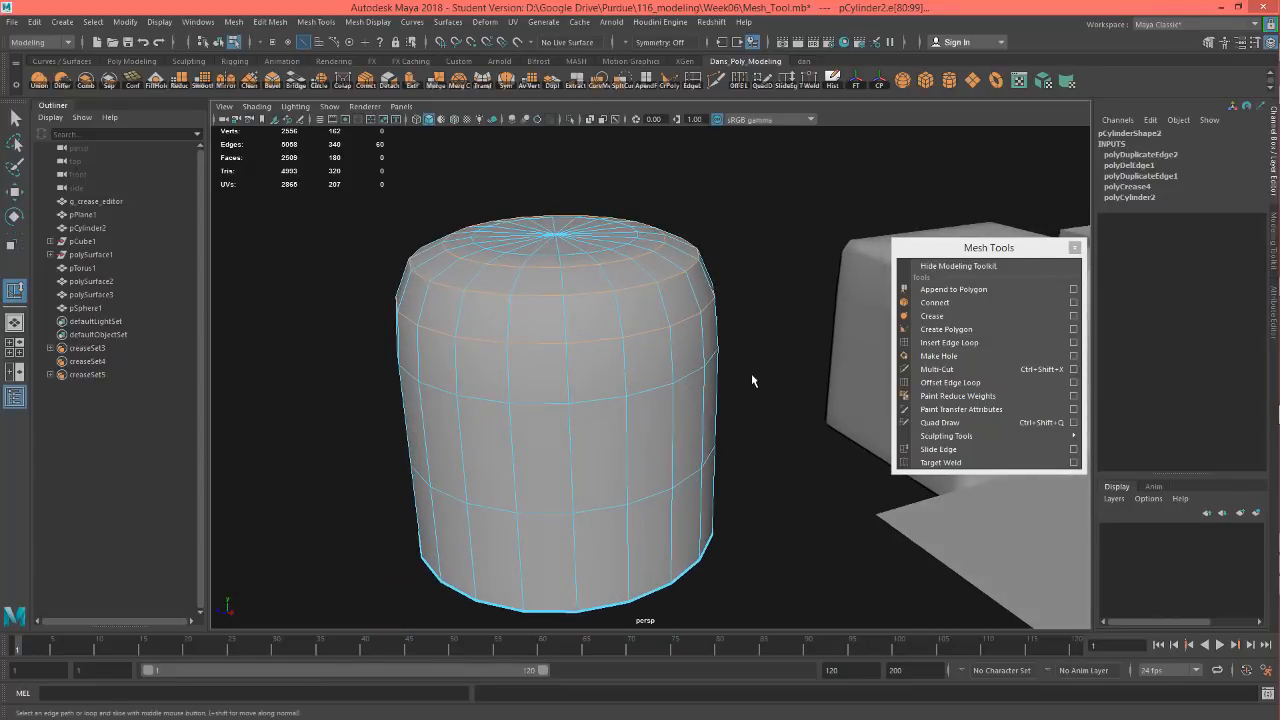
alt+drag(752, 380, 557, 173)
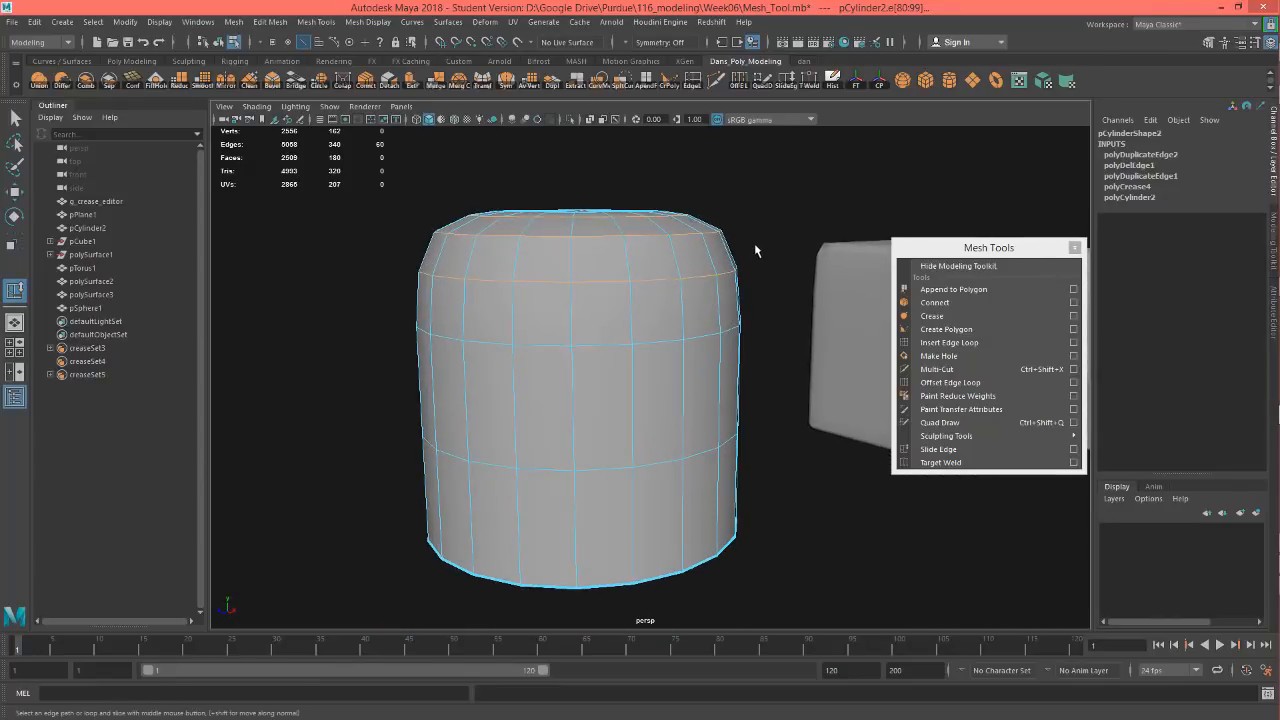
alt+drag(756, 250, 685, 368)
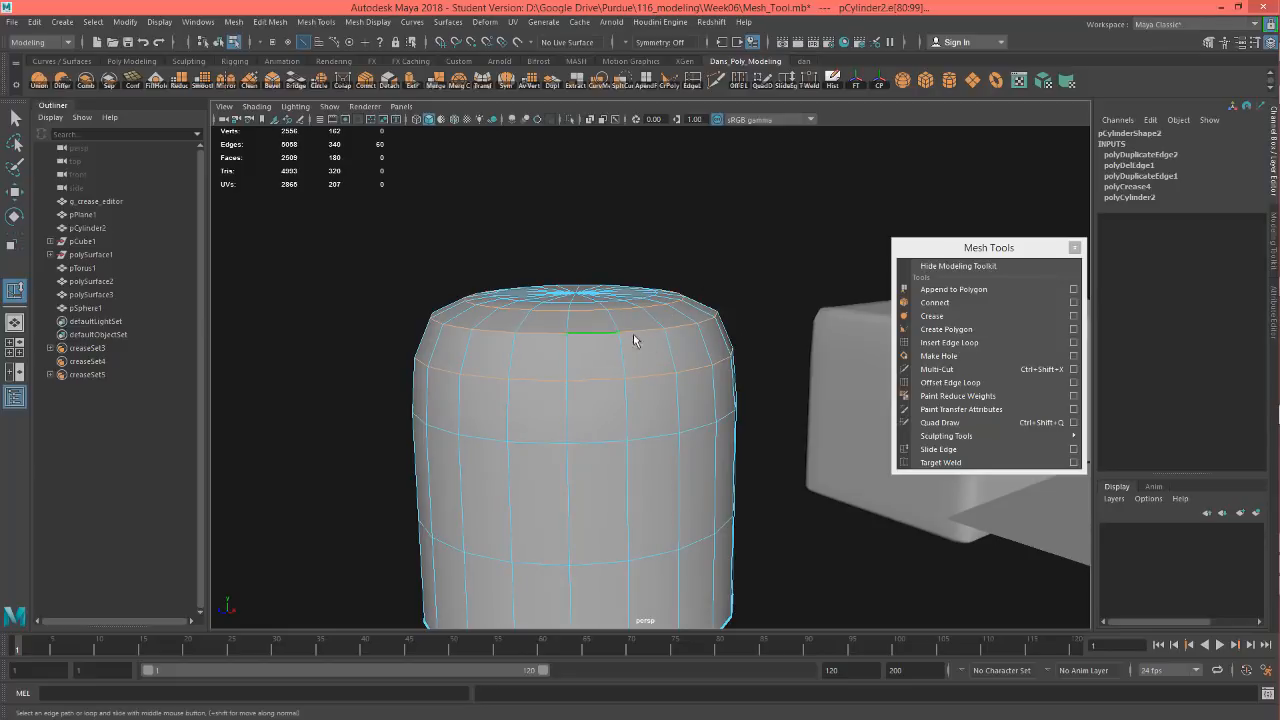
Select the cylinder's bottom rim edge loop and slide it up the side so the base tapers.
alt+drag(731, 451, 764, 323)
double_click(657, 298)
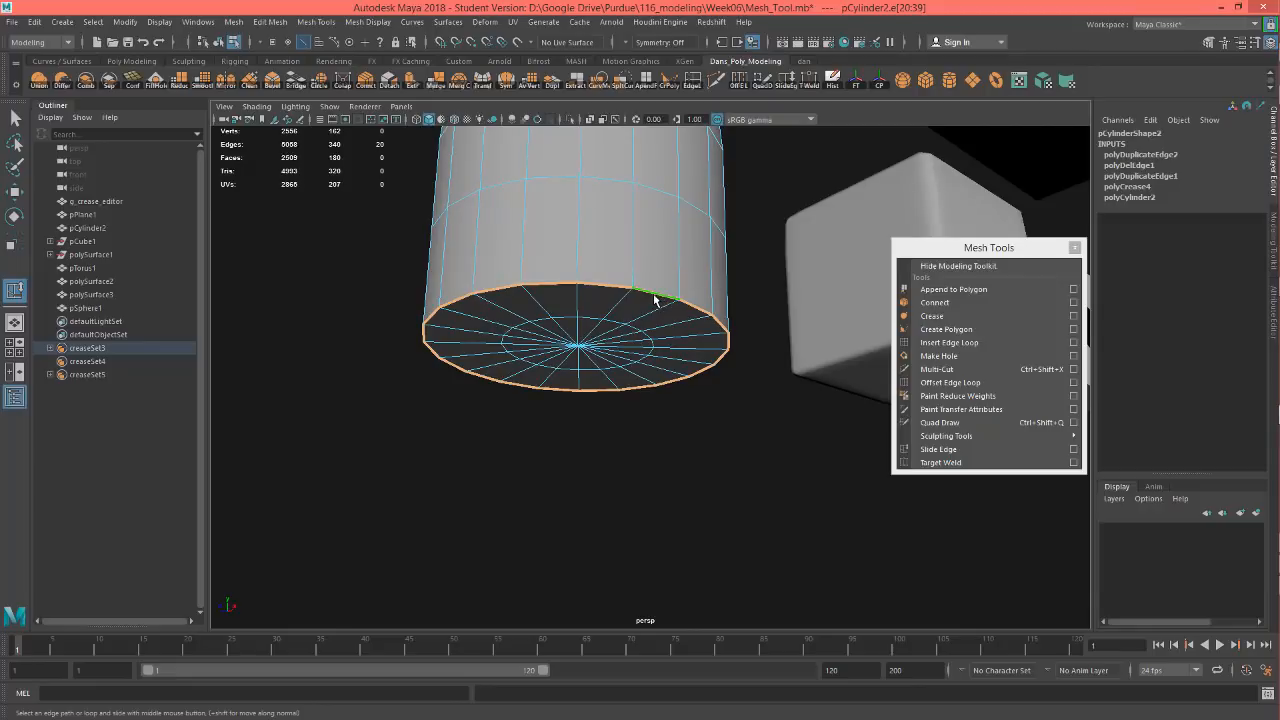
middle_drag(653, 295, 675, 236)
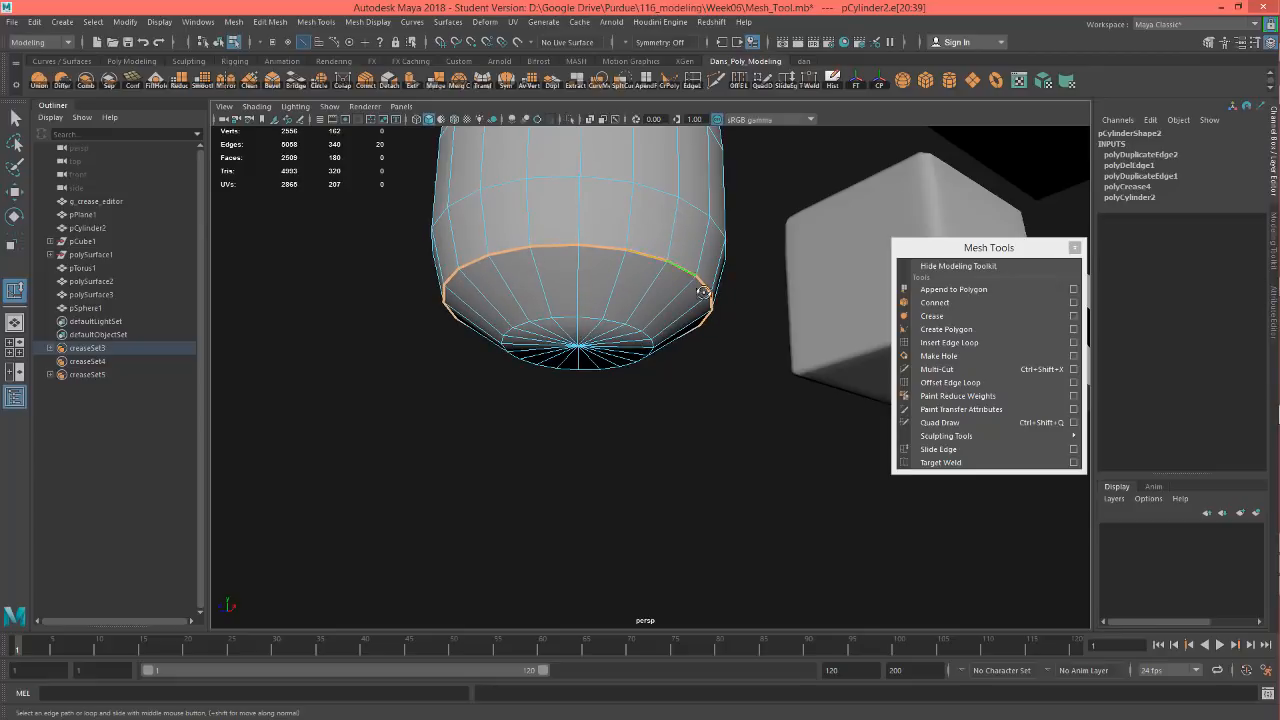
alt+drag(704, 292, 708, 311)
alt+right_drag(708, 311, 500, 306)
alt+drag(500, 306, 969, 467)
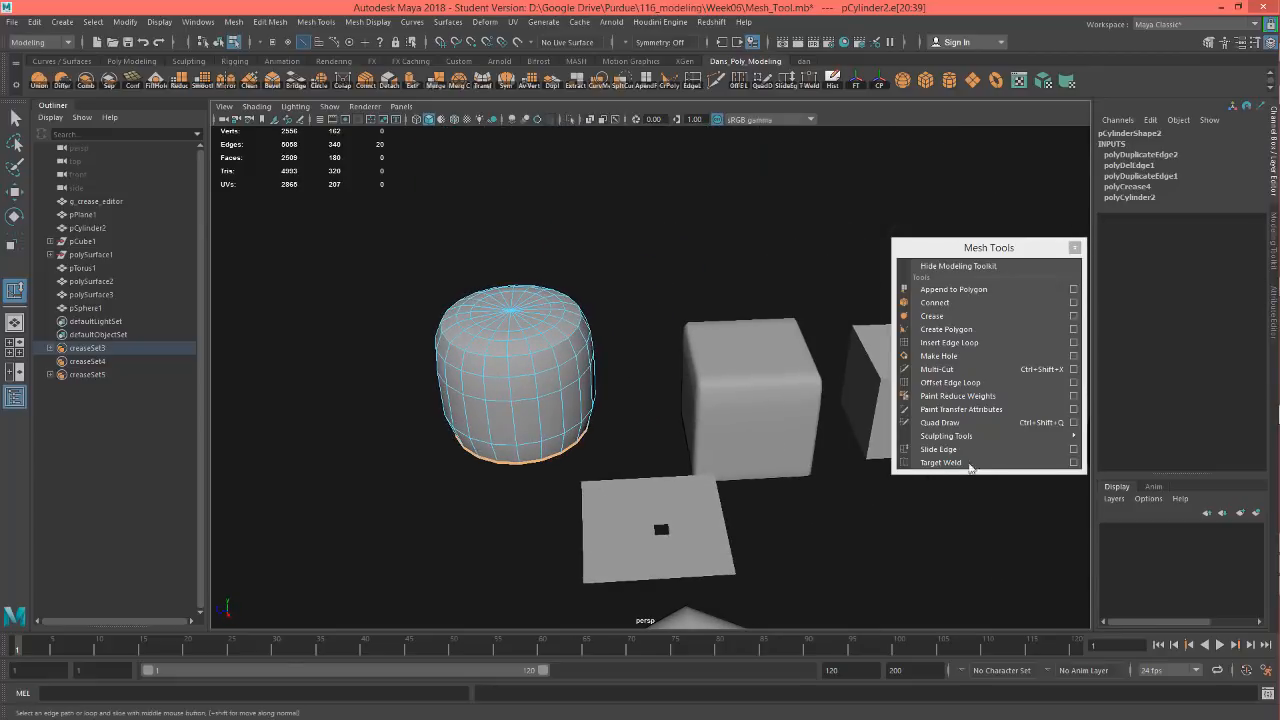
Slide a single vertical edge on the cylinder's lower side toward the neighbouring edge and check it from several angles.
click(561, 410)
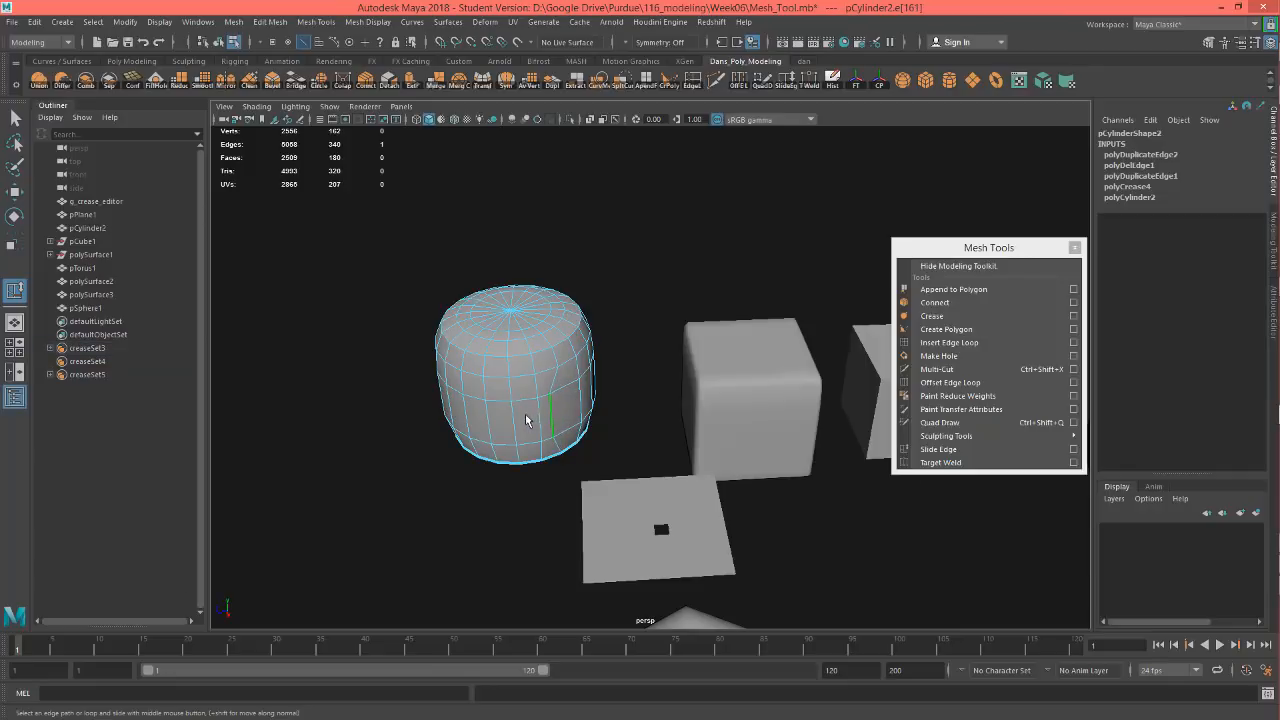
alt+drag(597, 396, 522, 396)
scroll(522, 396, up, 8)
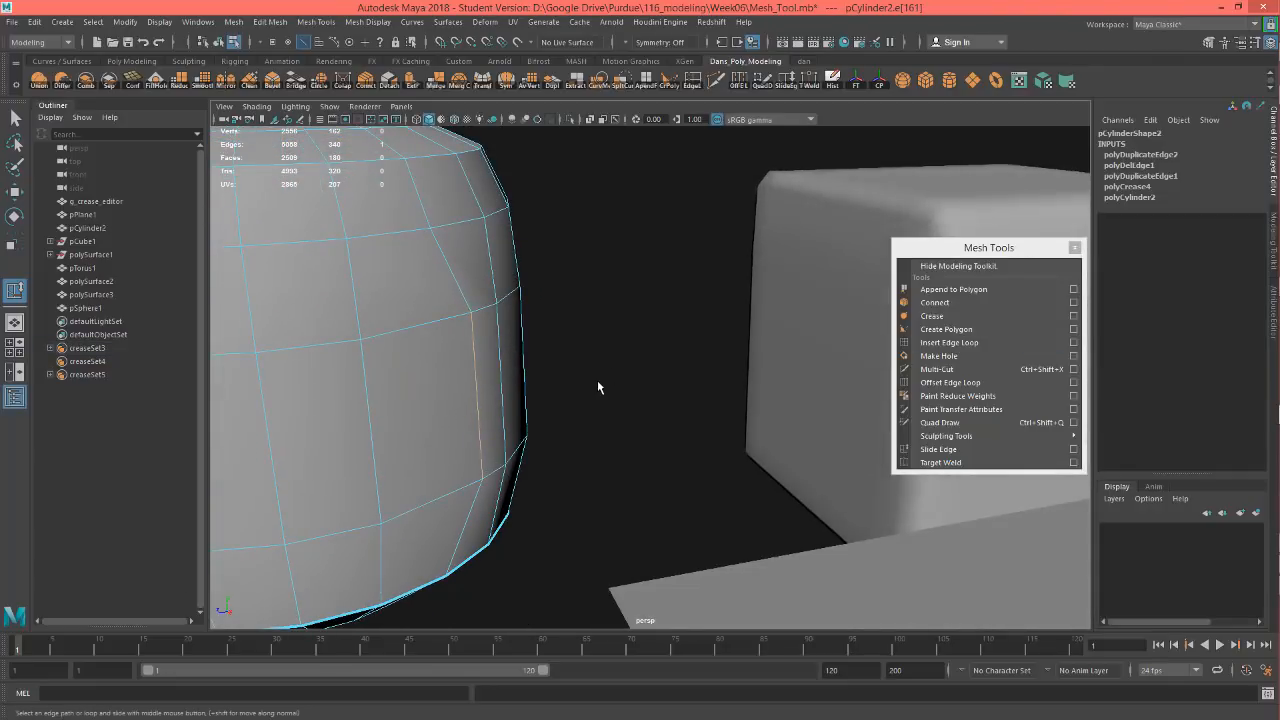
scroll(663, 394, down, 6)
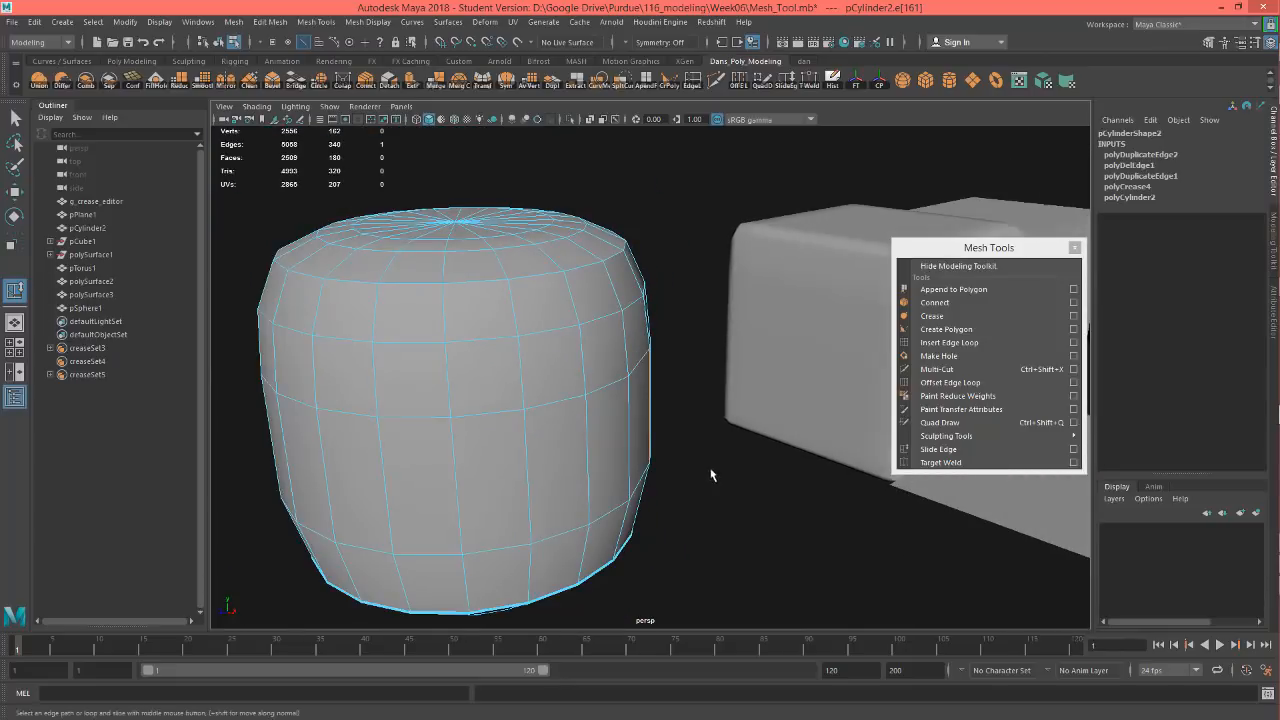
alt+drag(711, 475, 811, 492)
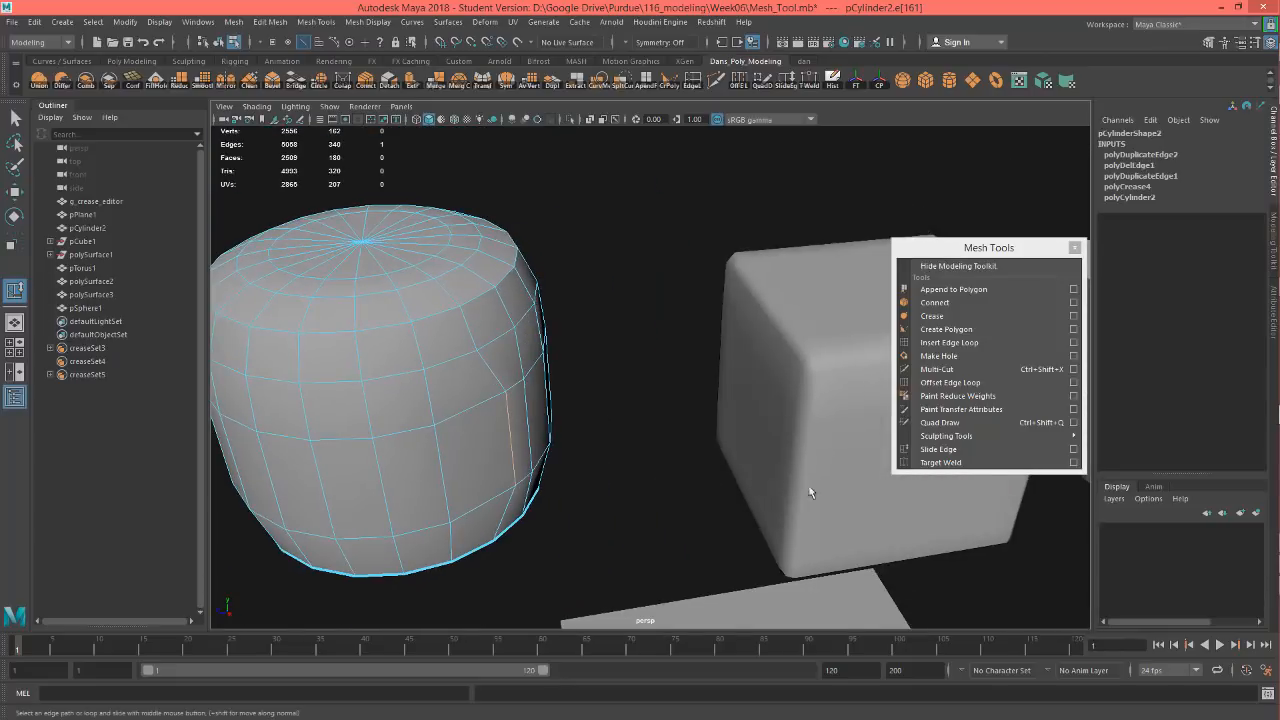
Merge several edges on the cylinder's side into their neighbours with Target Weld, and switch to vertex components.
click(945, 463)
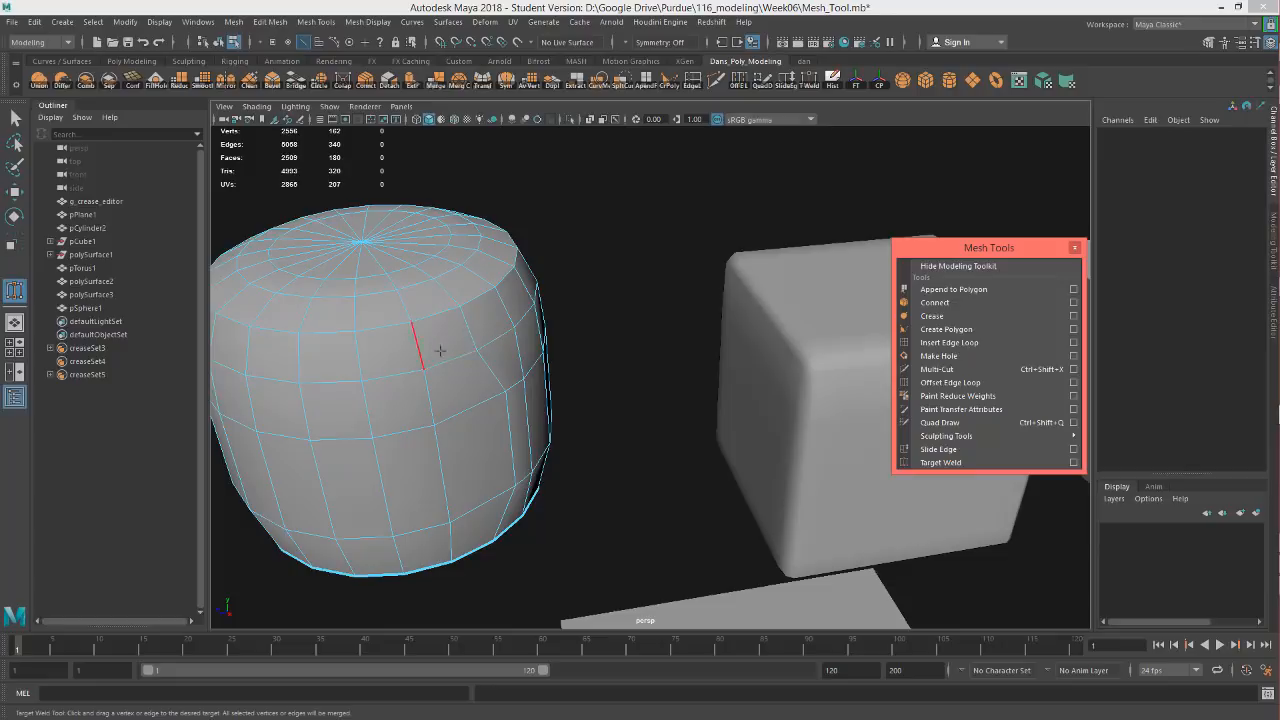
drag(417, 350, 369, 358)
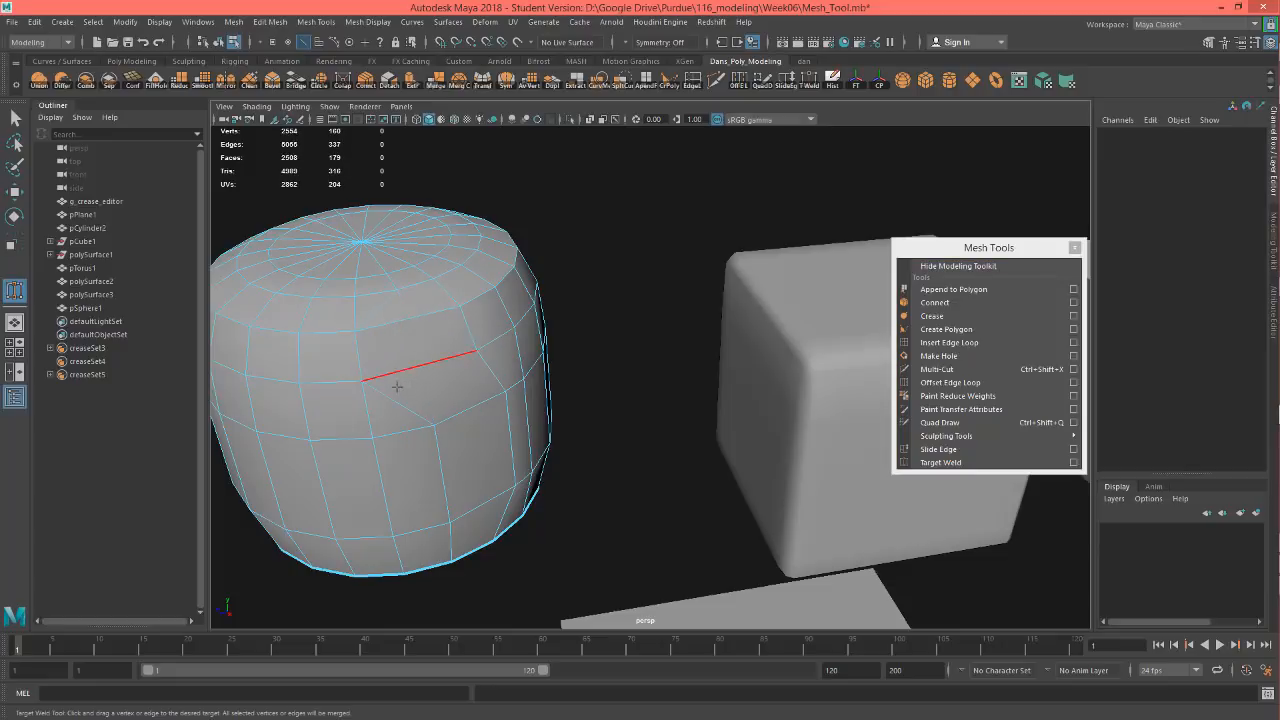
drag(400, 404, 364, 416)
drag(408, 475, 416, 383)
key(F9)
alt+drag(478, 455, 512, 312)
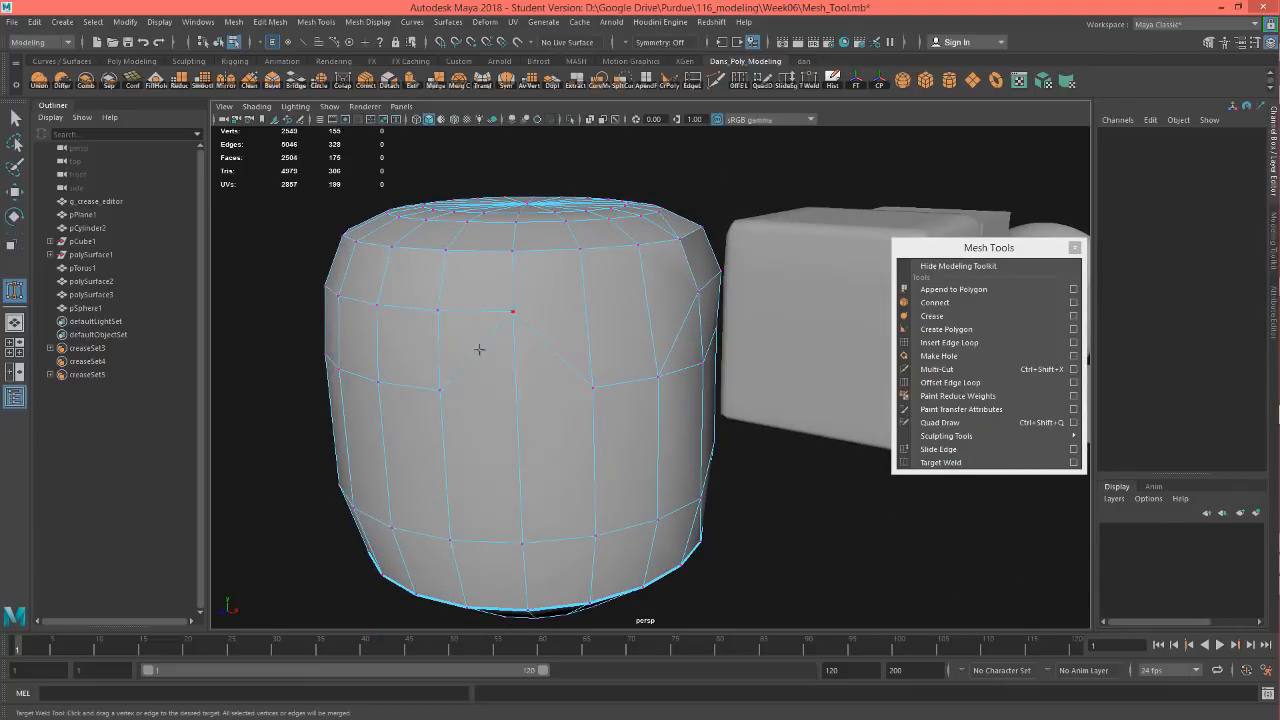
alt+drag(507, 376, 310, 390)
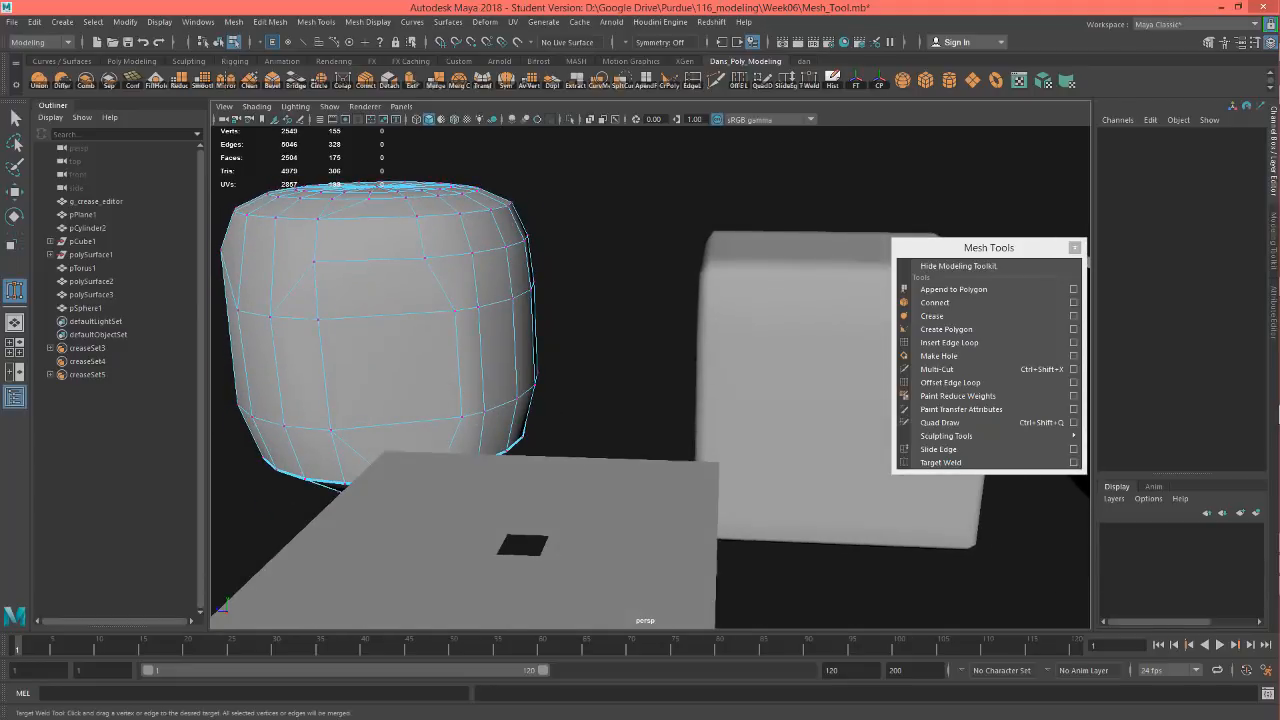
alt+drag(655, 369, 639, 381)
Return to the Move Tool and close the floating Mesh Tools window.
key(w)
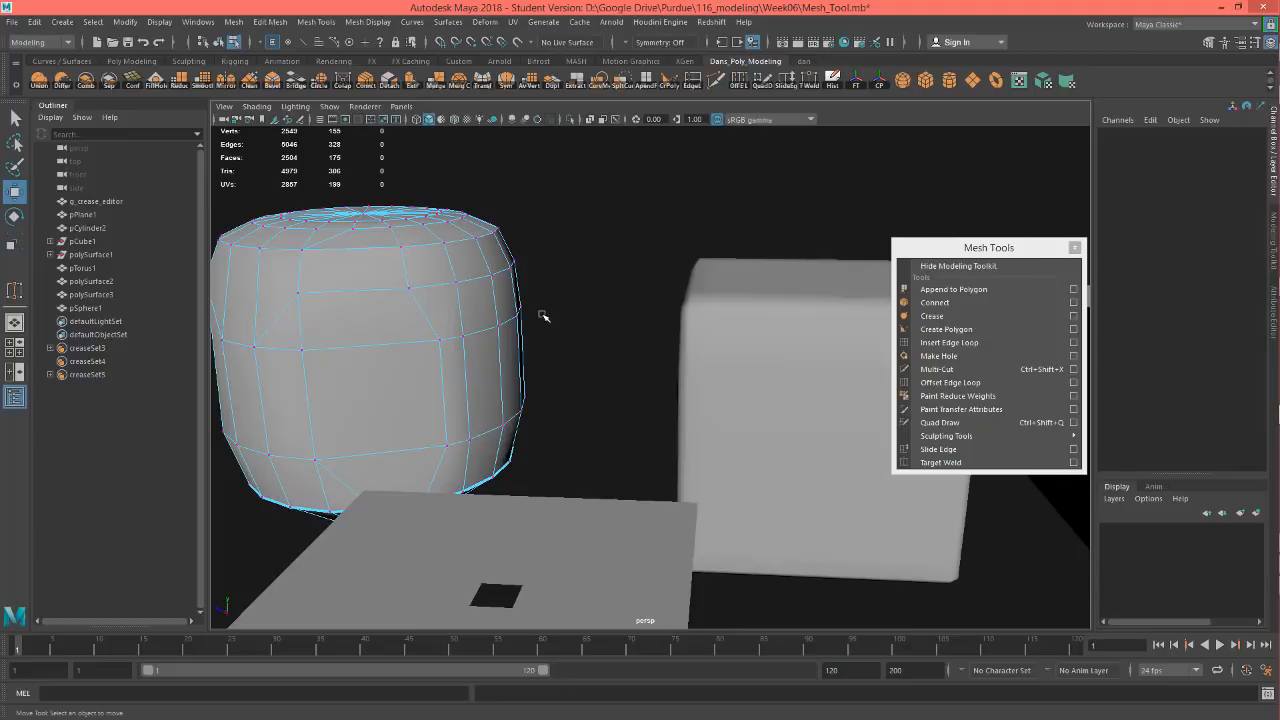
drag(1024, 248, 588, 186)
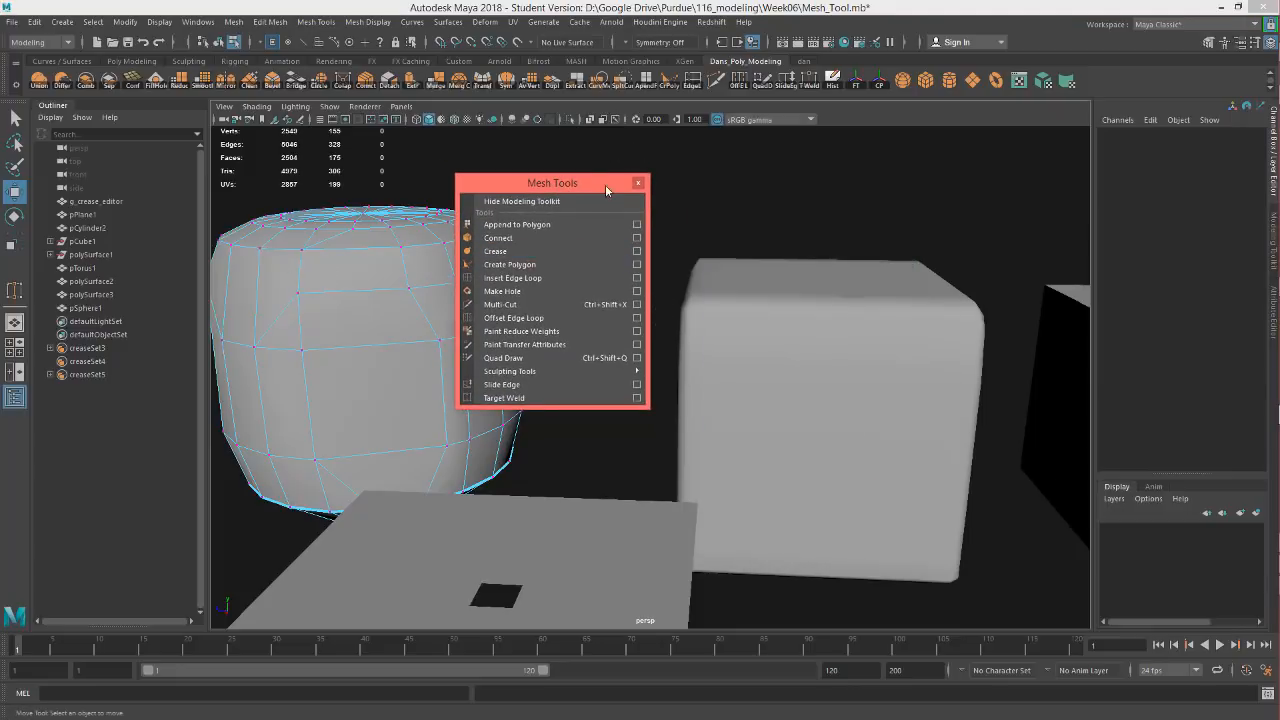
click(637, 184)
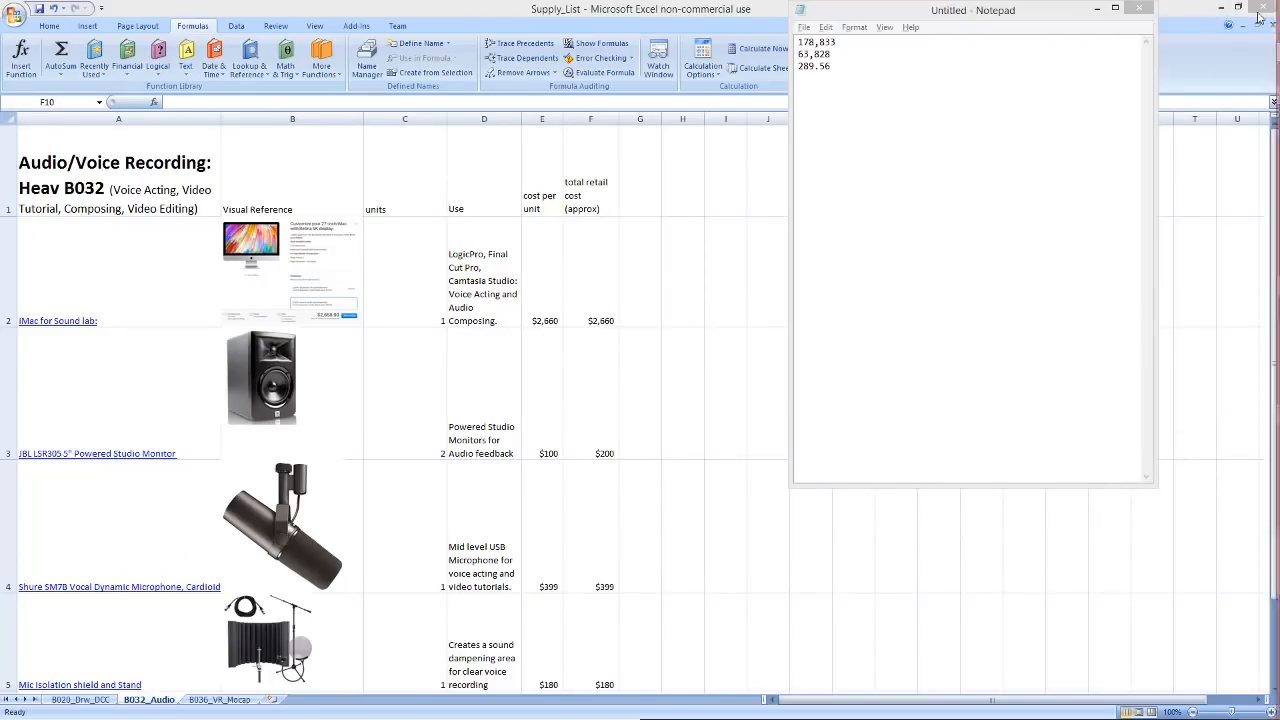
Minimize the Excel supply list and switch to the browser page with the Assignment 9 Cheep Cheep model.
click(1223, 9)
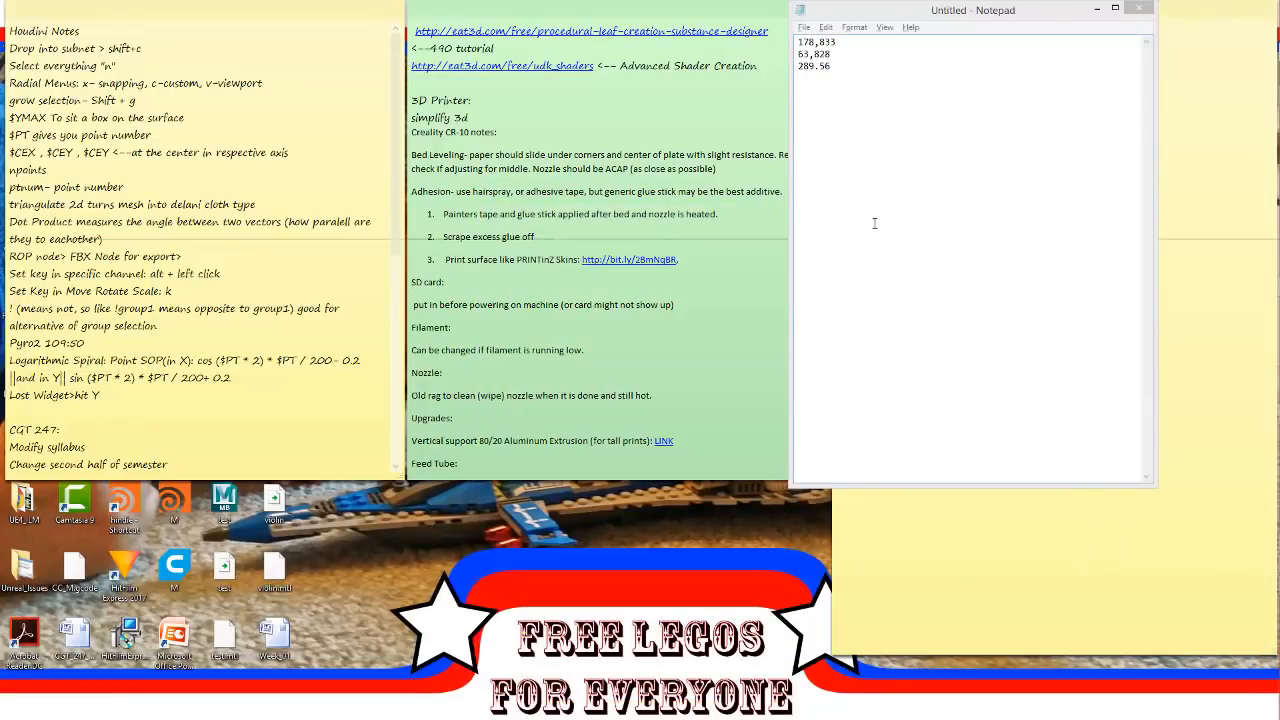
key(alt+Tab)
key(alt+Tab)
key(alt+Tab)
key(alt+Tab)
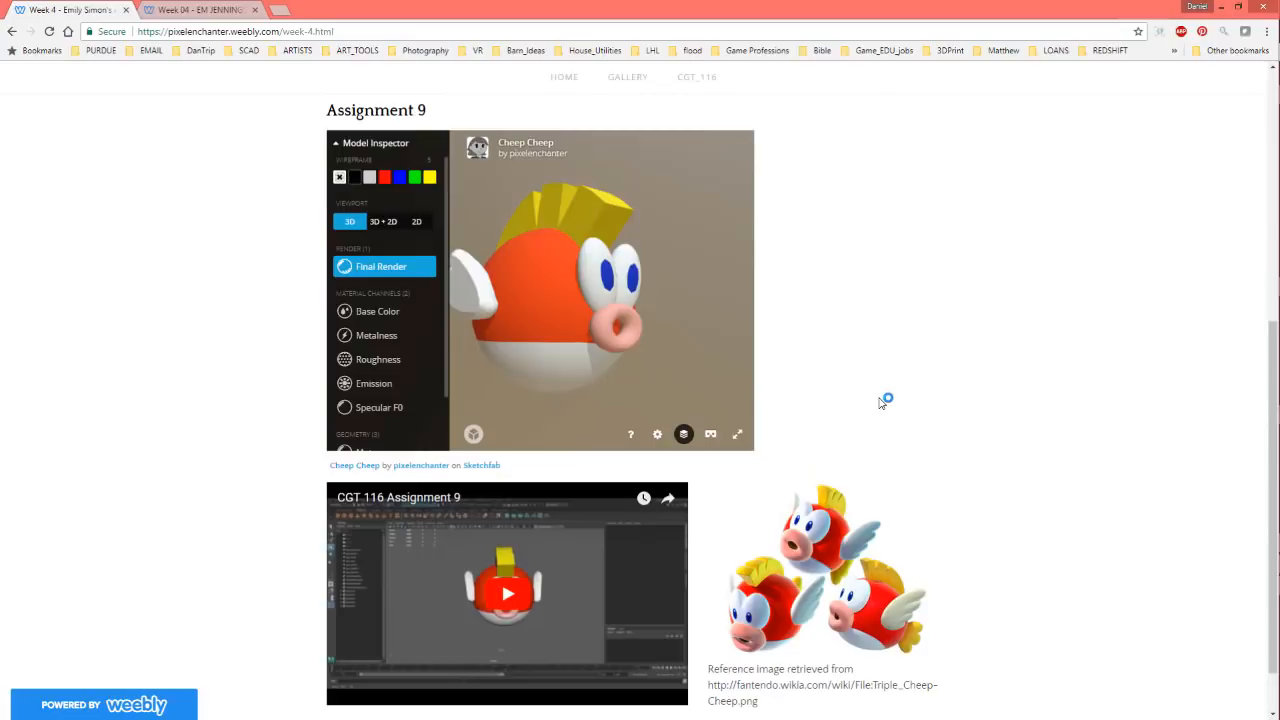
scroll(850, 385, up, 1)
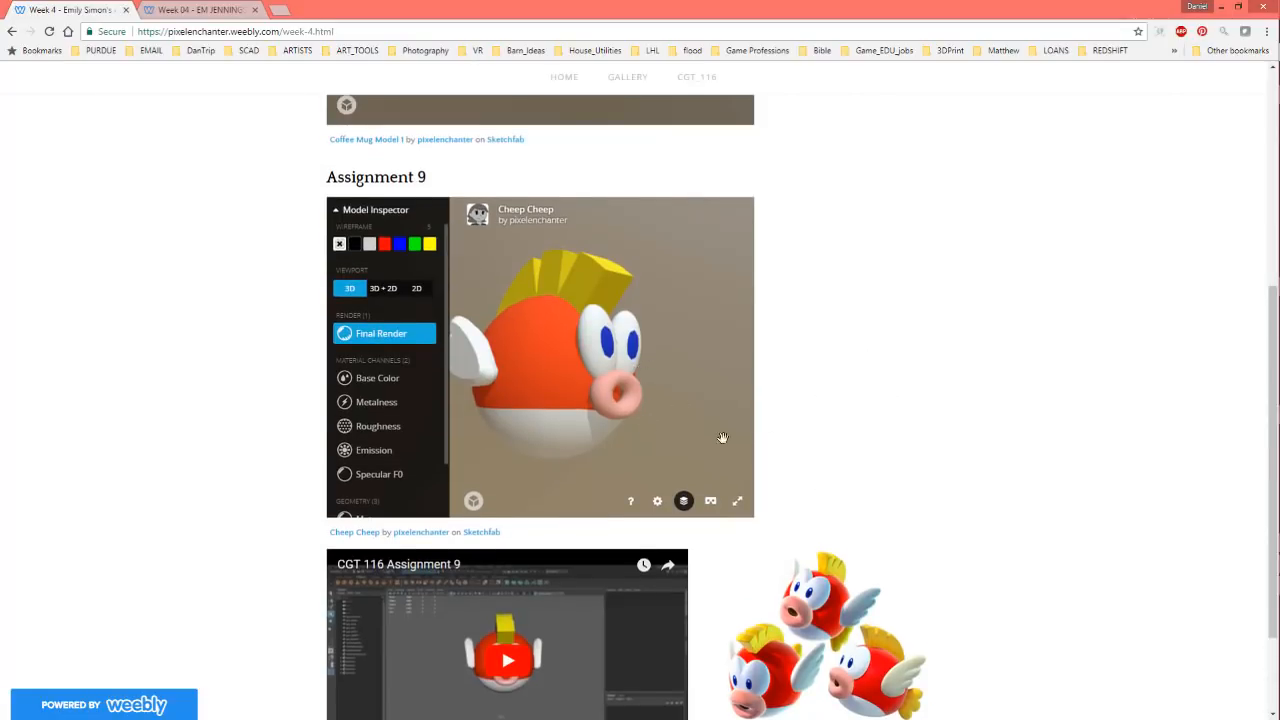
Open the Cheep Cheep model full screen, view it from the side and front, and display its wireframe.
click(737, 500)
mouse_move(702, 428)
mouse_down()
mouse_move(686, 451)
mouse_move(617, 437)
mouse_move(796, 447)
mouse_up()
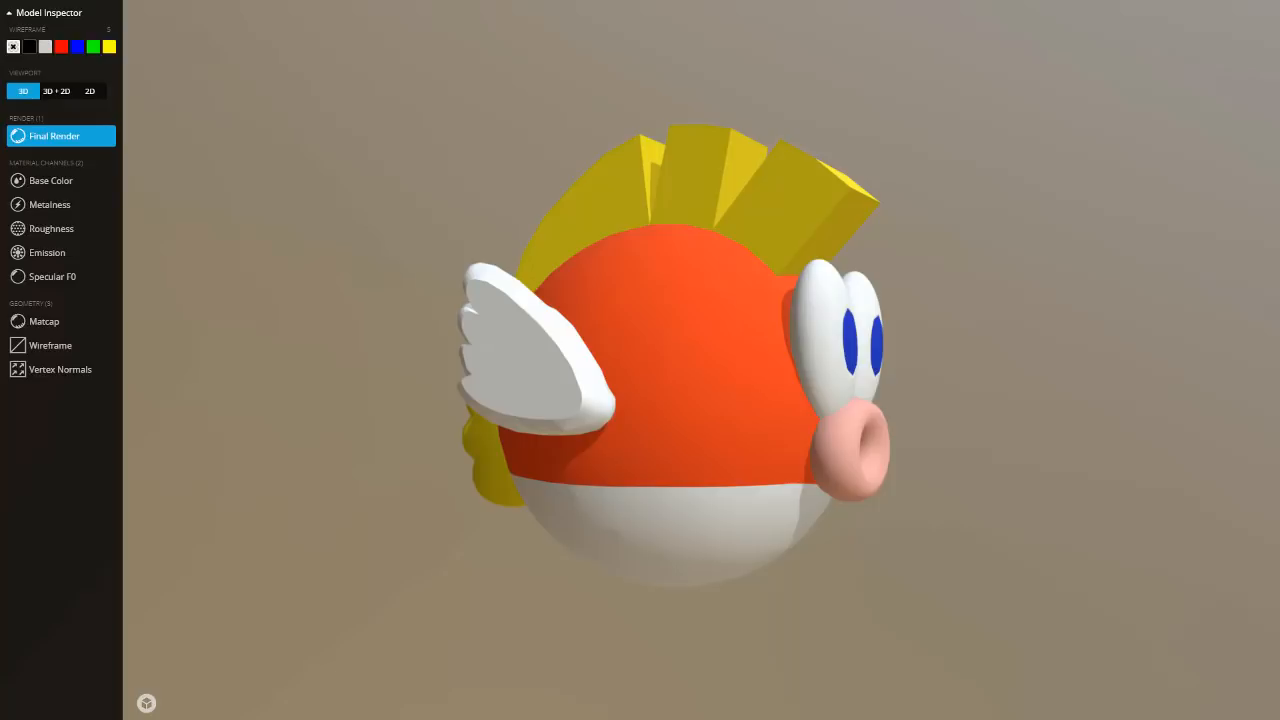
drag(760, 400, 730, 403)
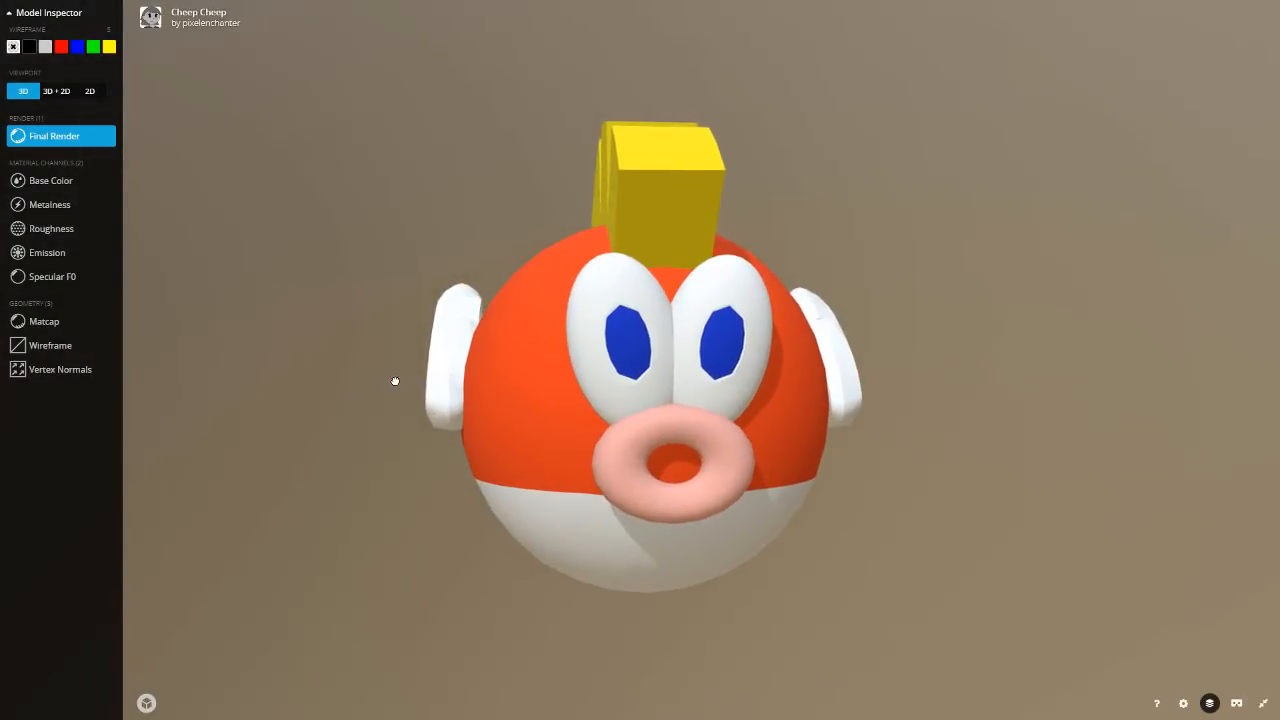
drag(394, 380, 410, 383)
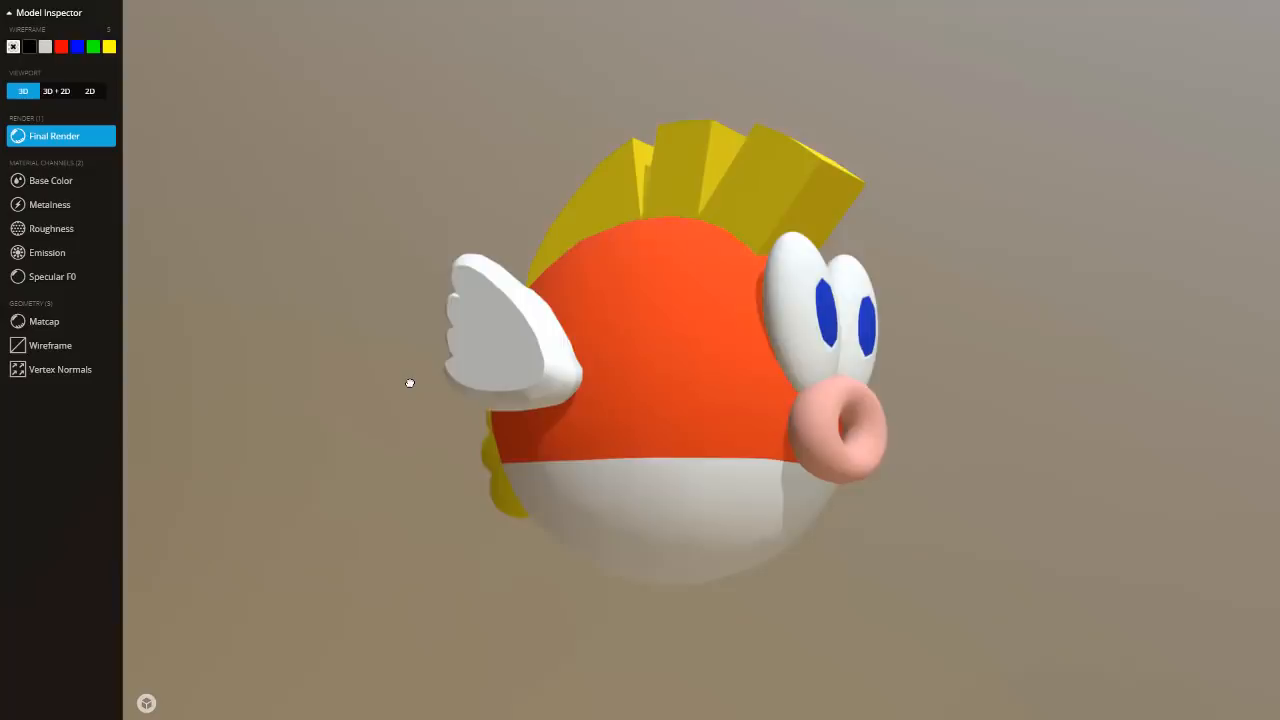
click(60, 350)
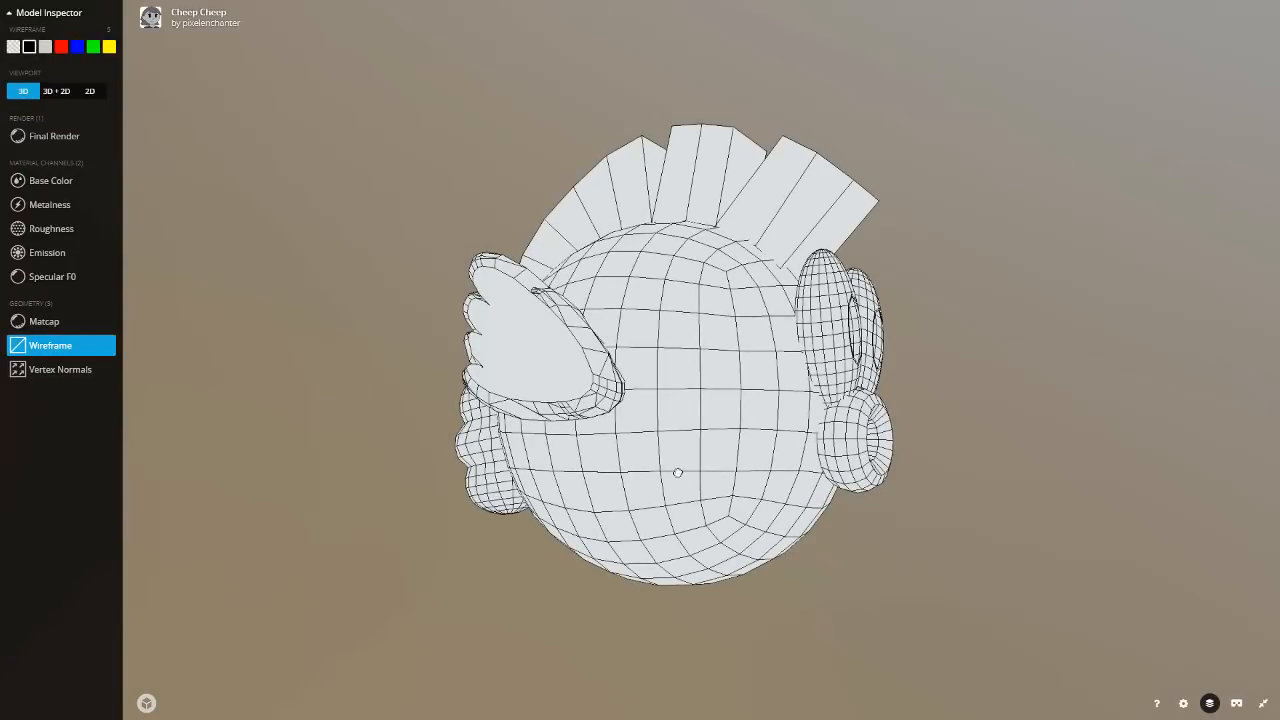
Examine the Cheep Cheep model's wireframe from both sides, including the body, wings and fin.
drag(677, 471, 595, 468)
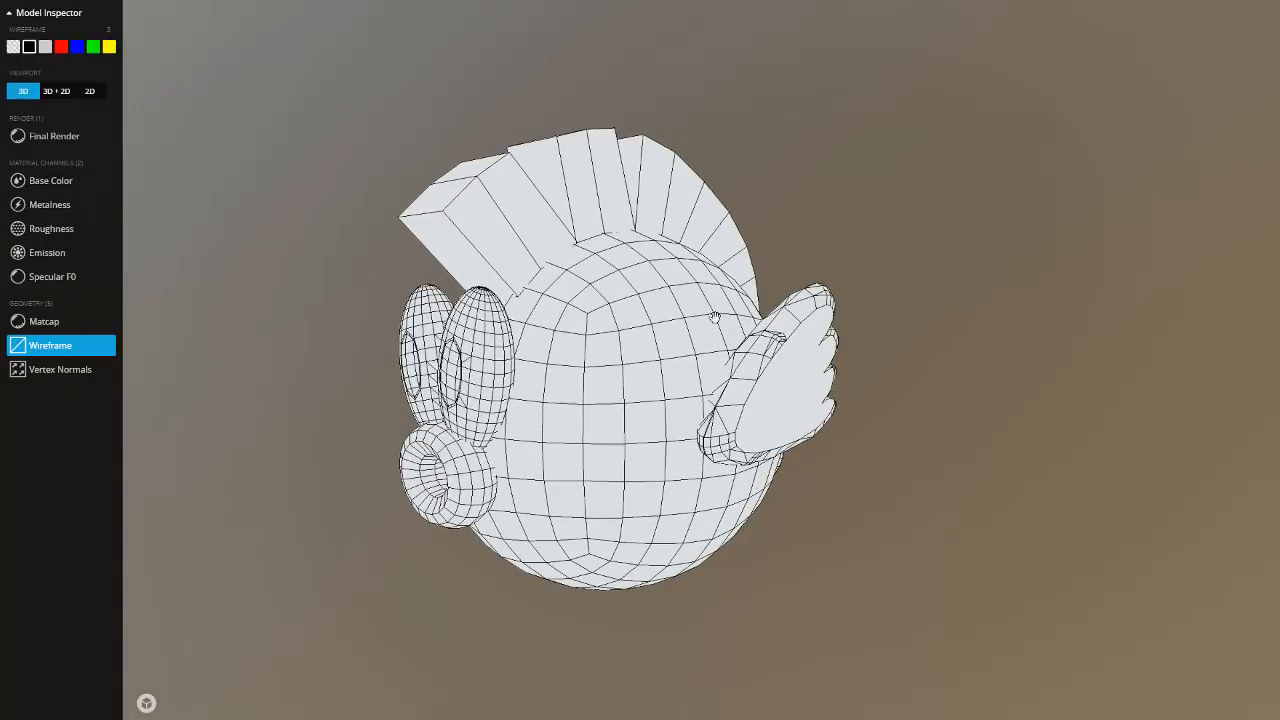
drag(768, 430, 686, 437)
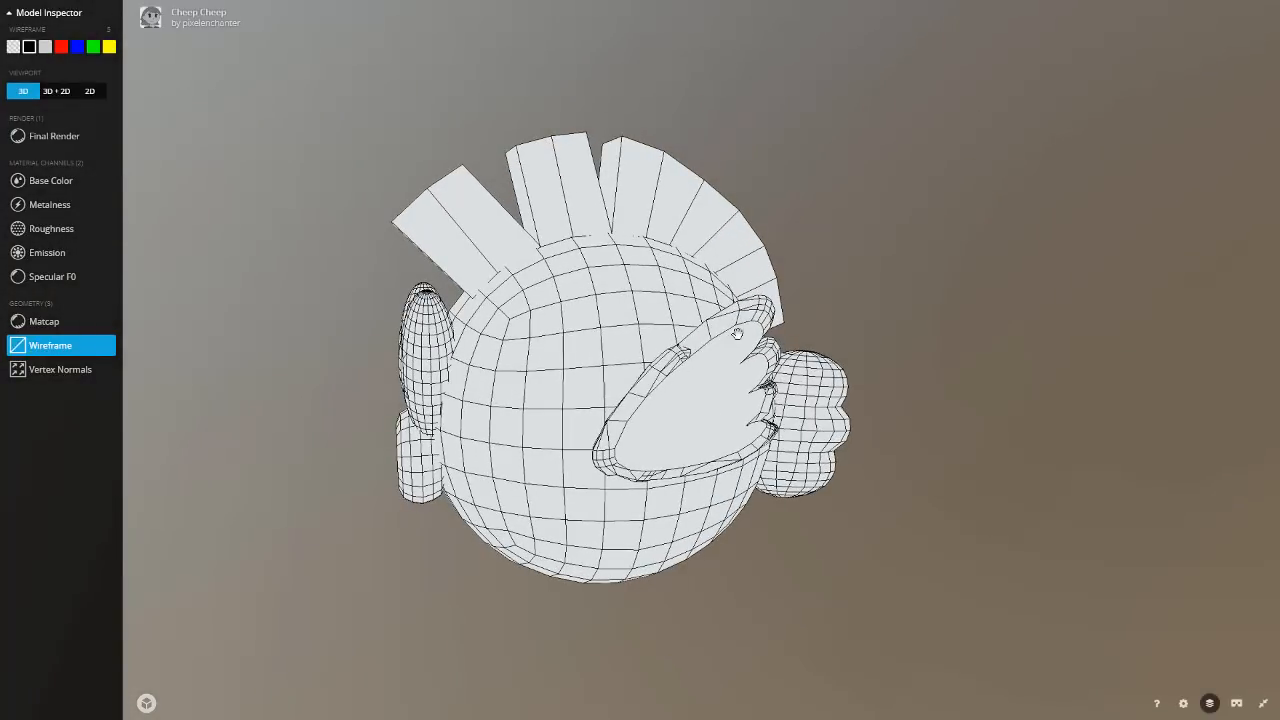
drag(737, 333, 714, 394)
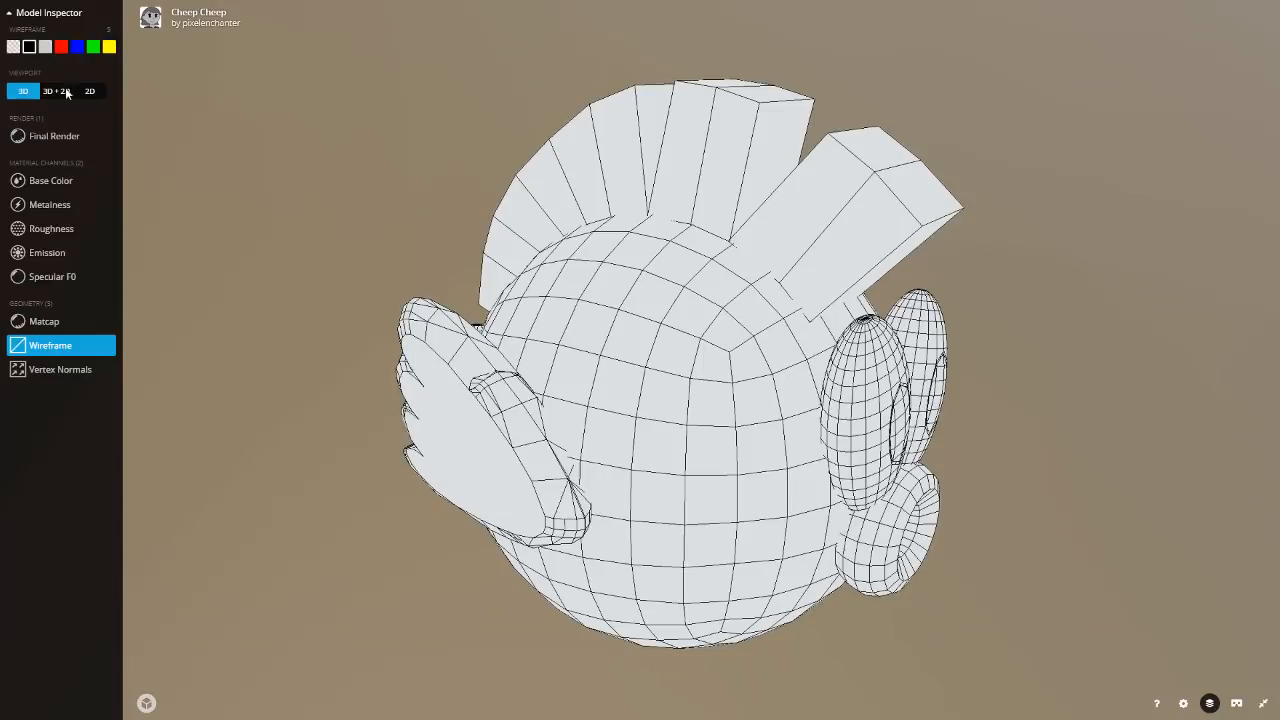
Display the Cheep Cheep model as Final Render and view it from the front and both sides.
click(56, 138)
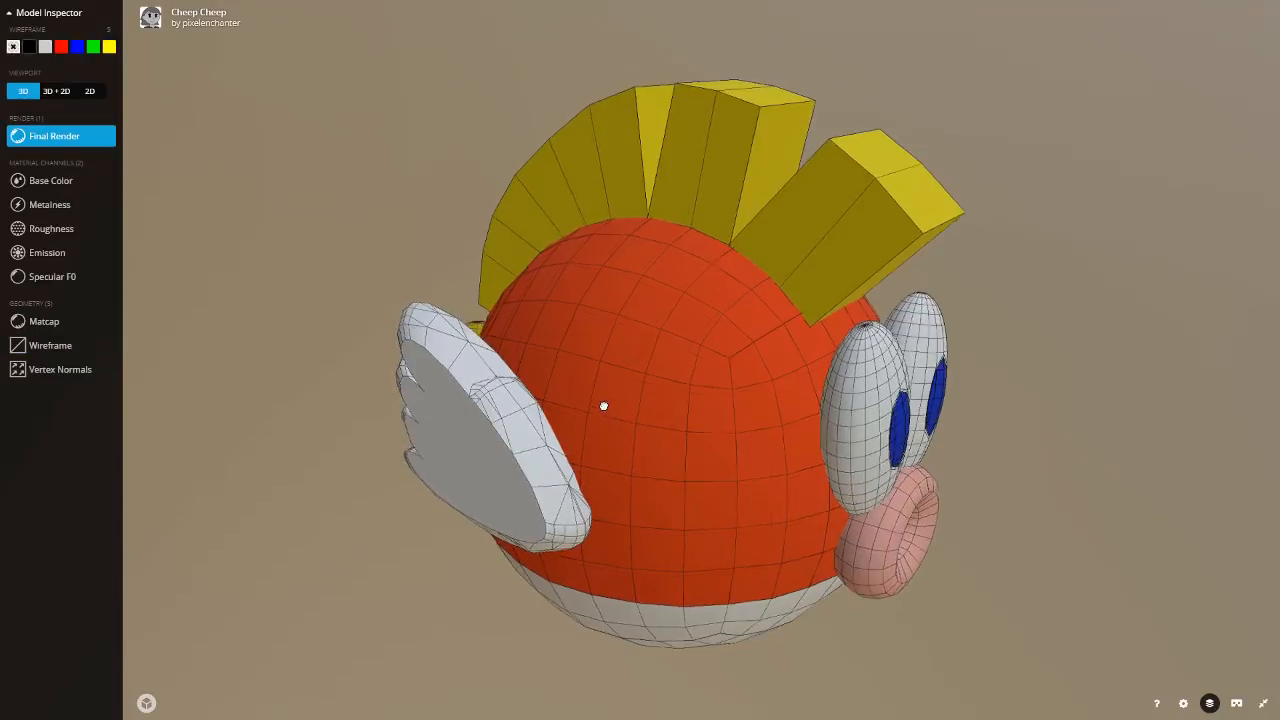
drag(604, 406, 631, 383)
scroll(599, 479, down, 2)
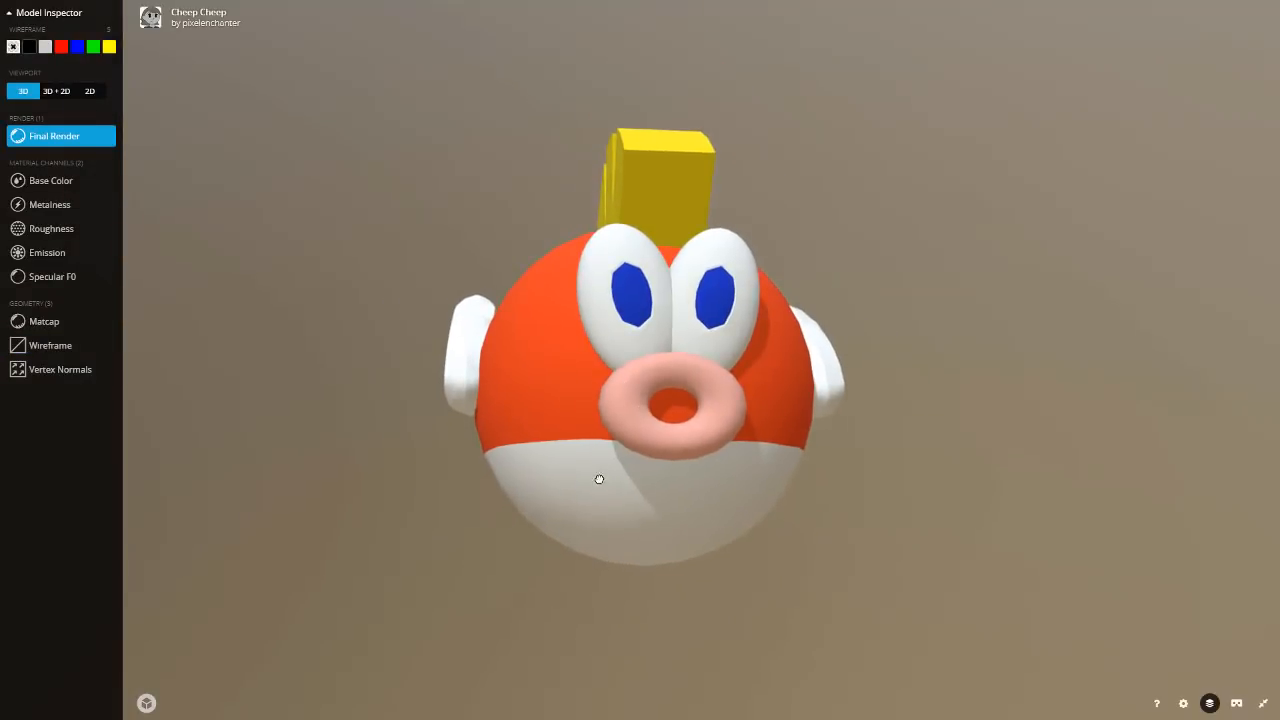
drag(599, 479, 546, 491)
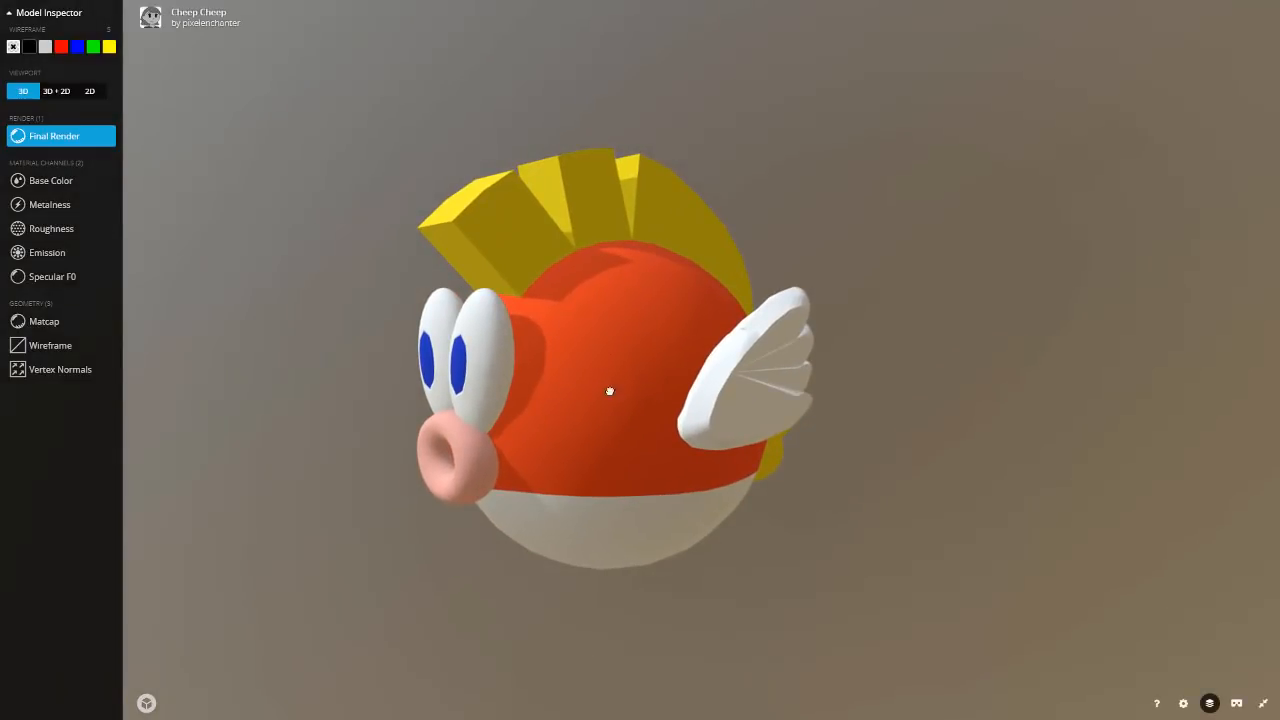
drag(609, 391, 726, 389)
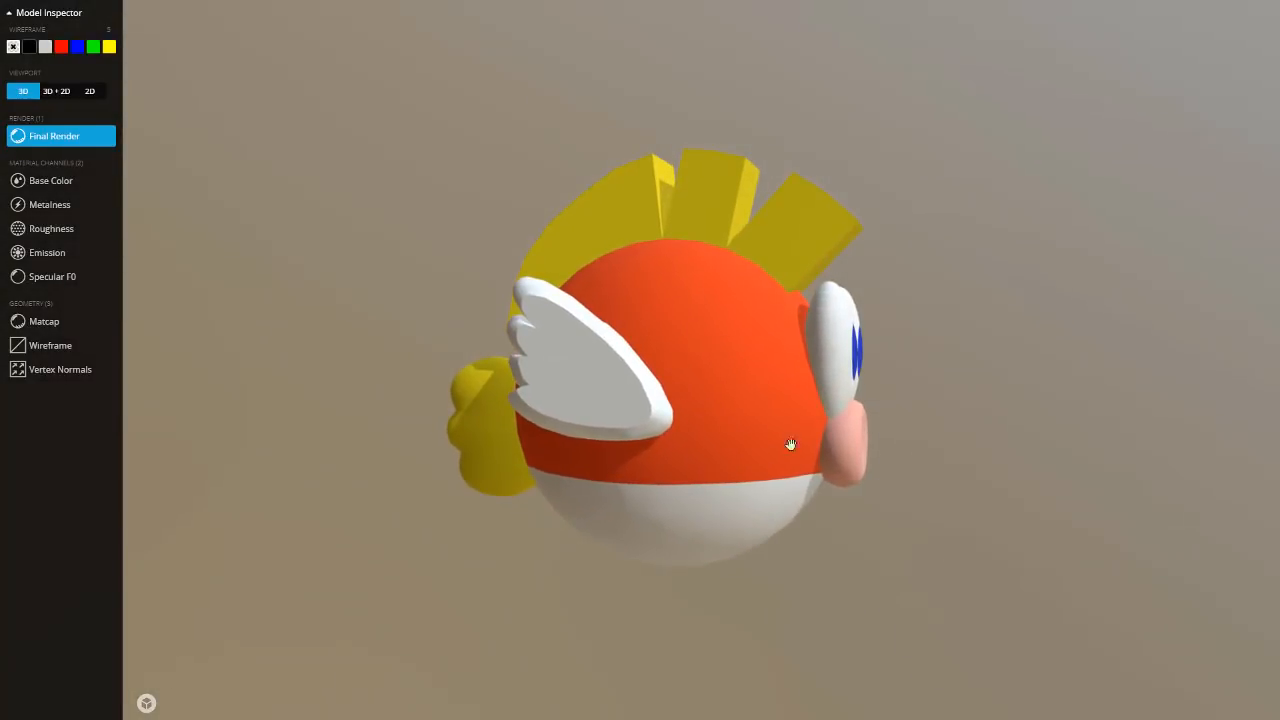
Exit the full-screen model view and look over the Assignment 9 video and Cheep Cheep reference image.
click(1259, 700)
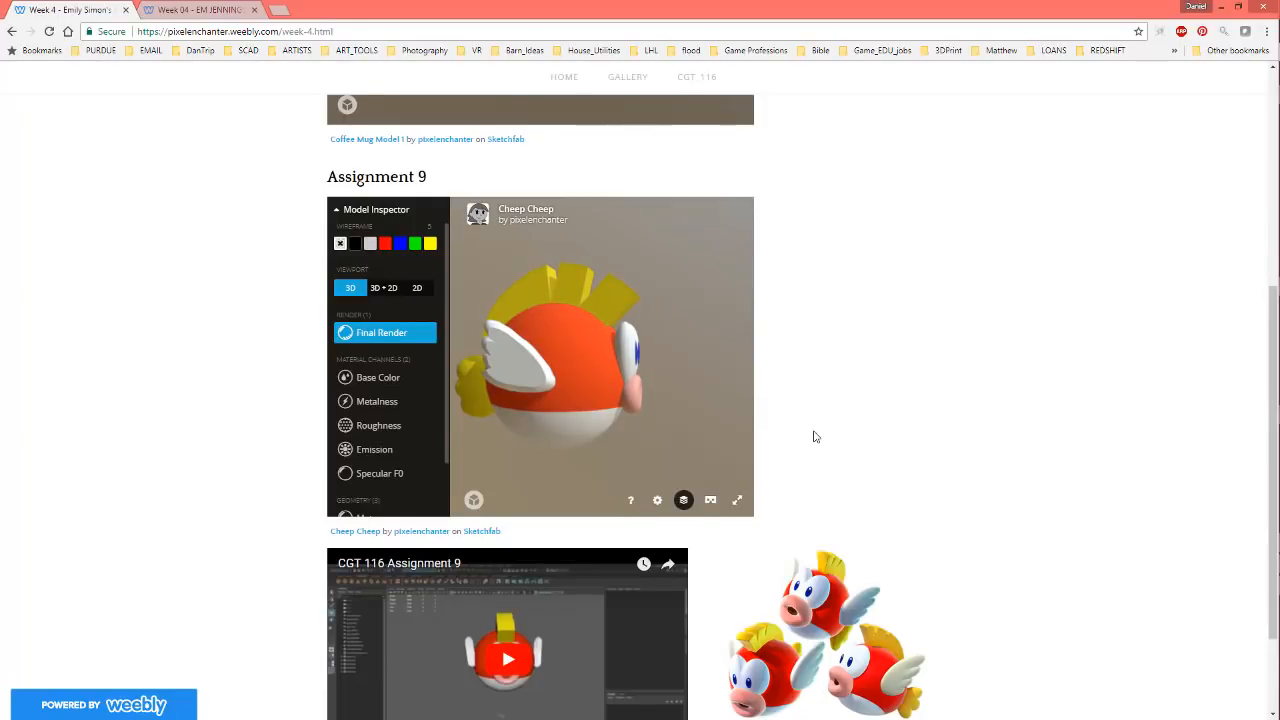
scroll(811, 434, down, 1)
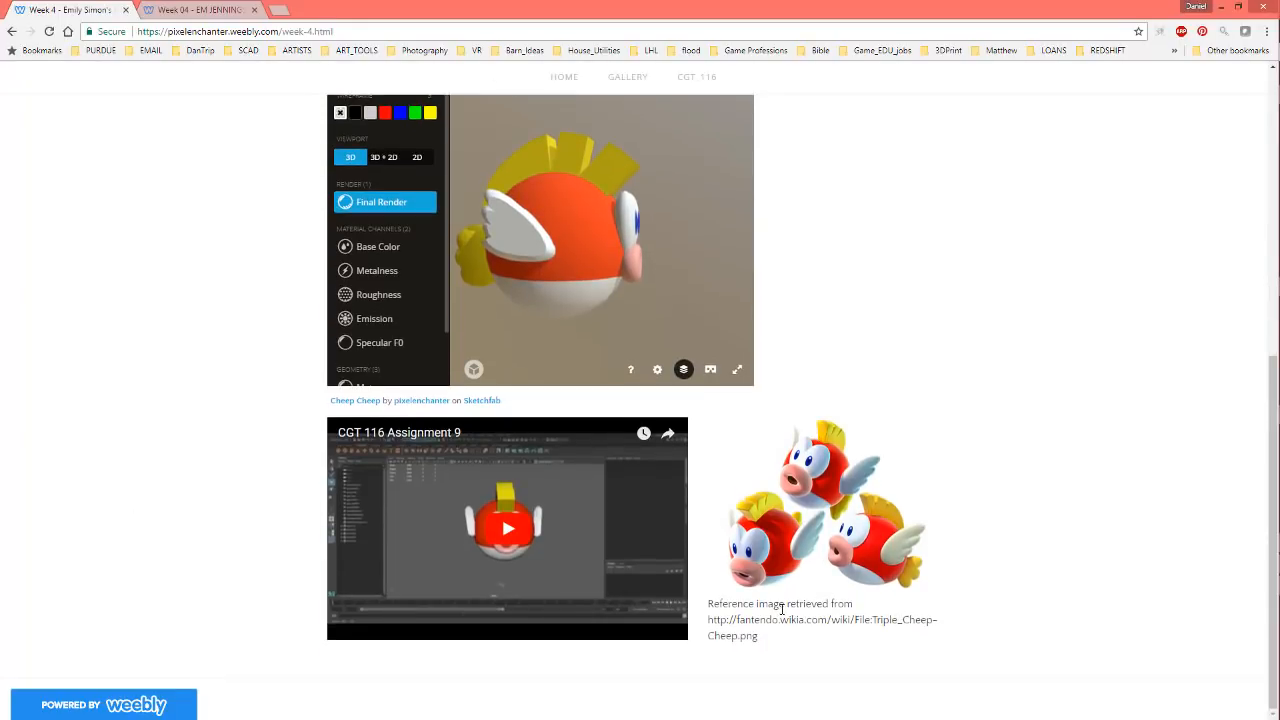
scroll(487, 432, up, 2)
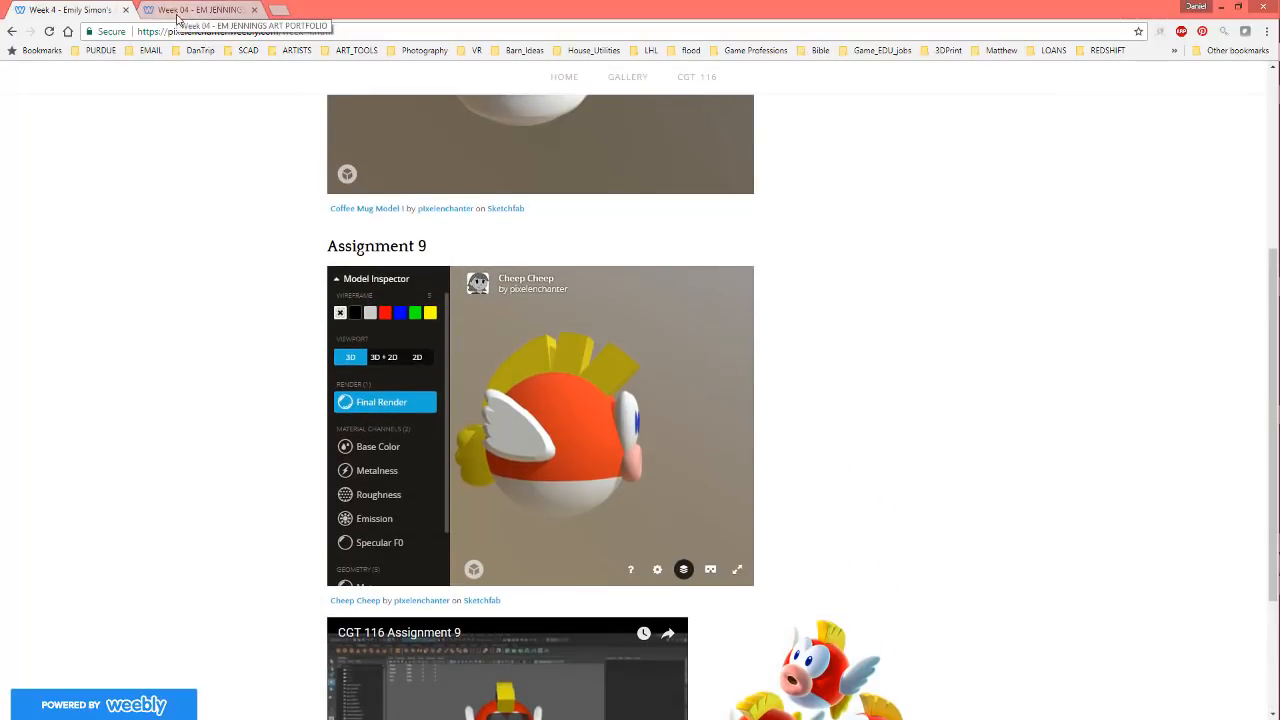
Switch to the other Week 04 portfolio page, open its Yoshi model full screen, and view it from front and back.
click(209, 13)
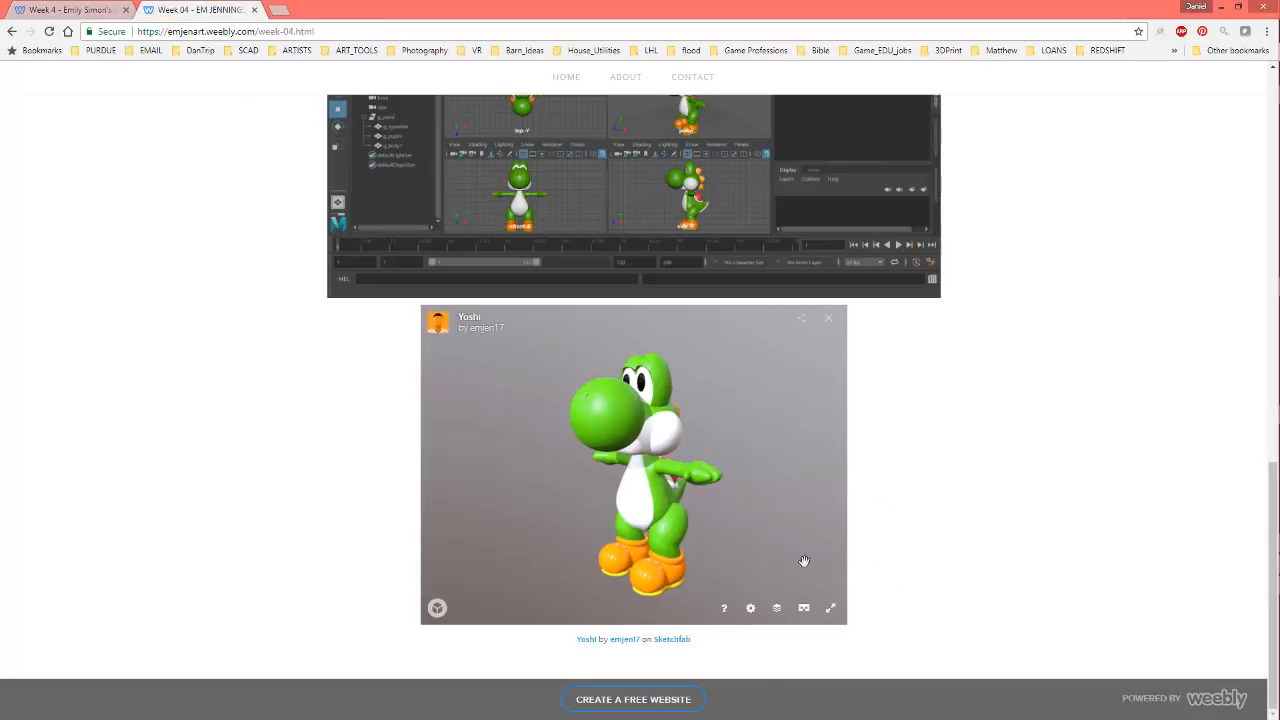
click(831, 610)
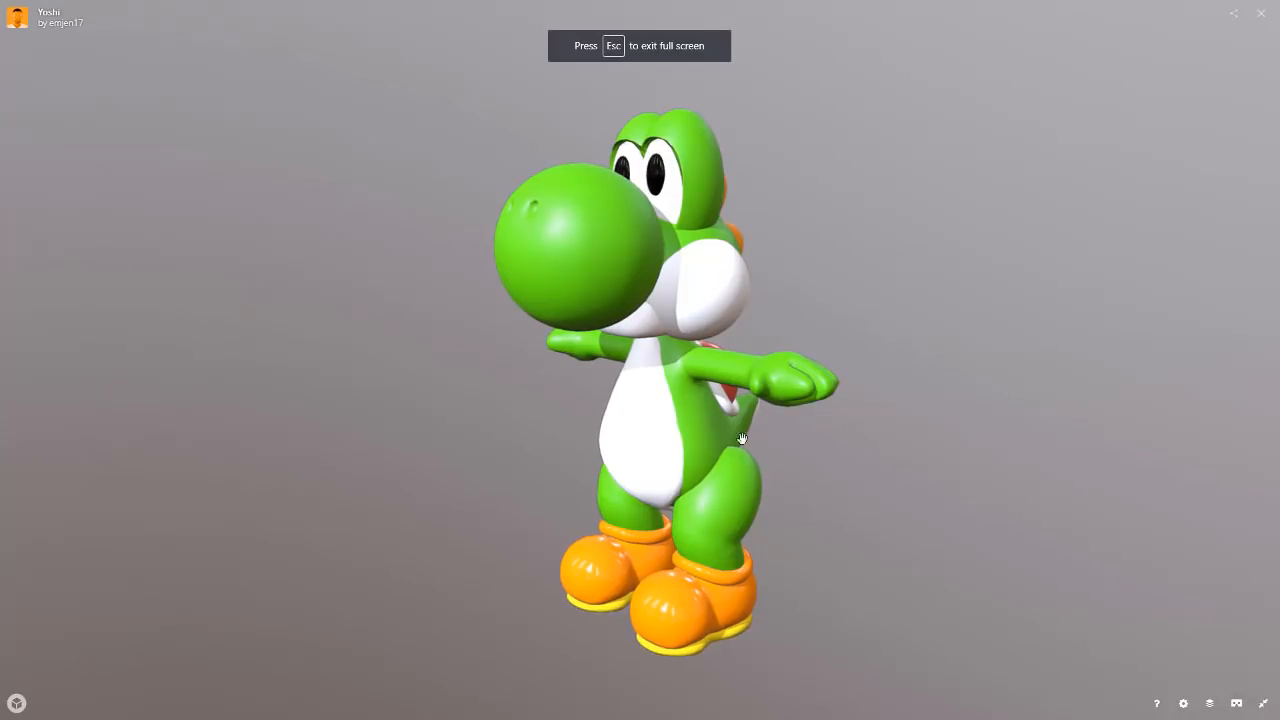
drag(754, 471, 759, 457)
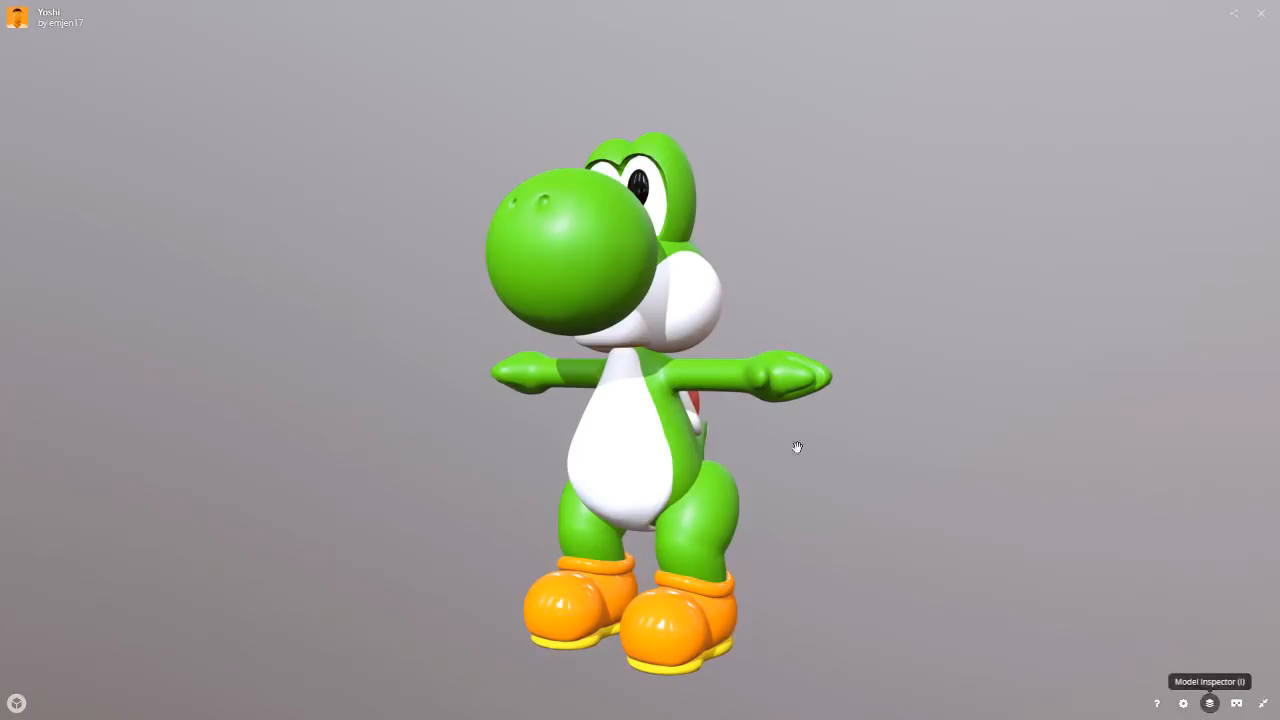
drag(794, 446, 729, 276)
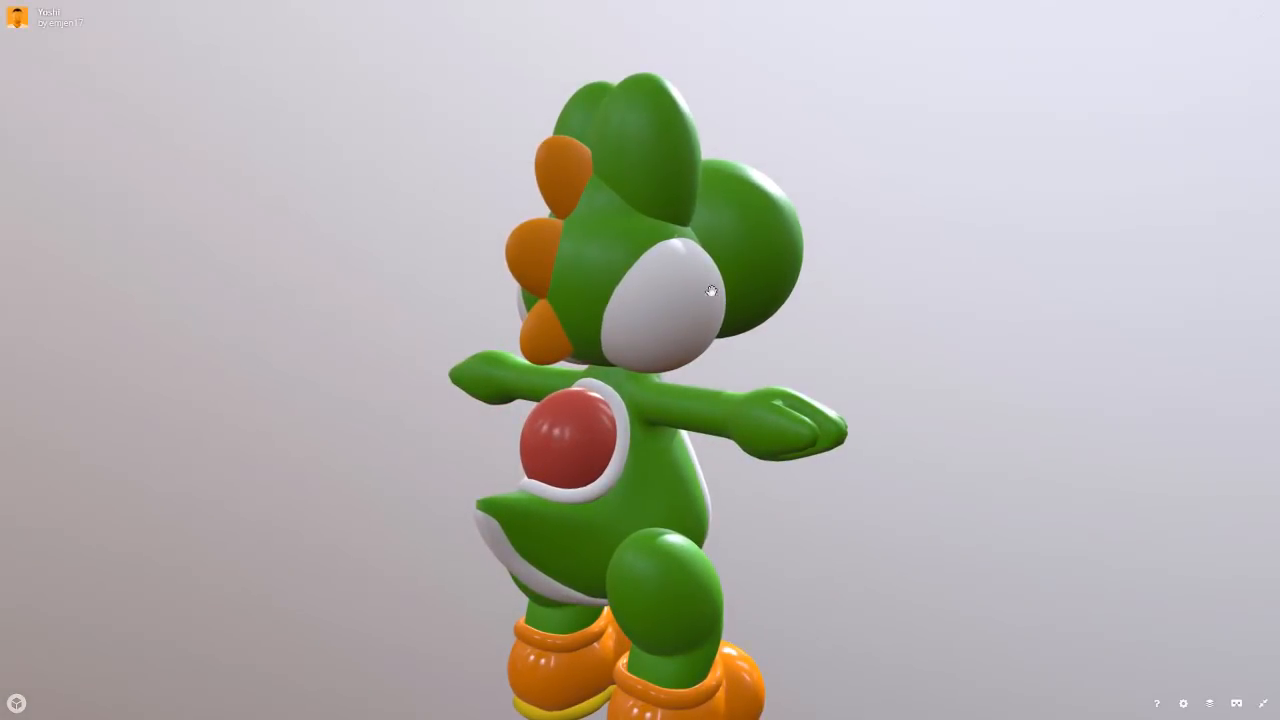
Display the Yoshi model's wireframe and examine the mesh of the nose and head up close.
click(1209, 703)
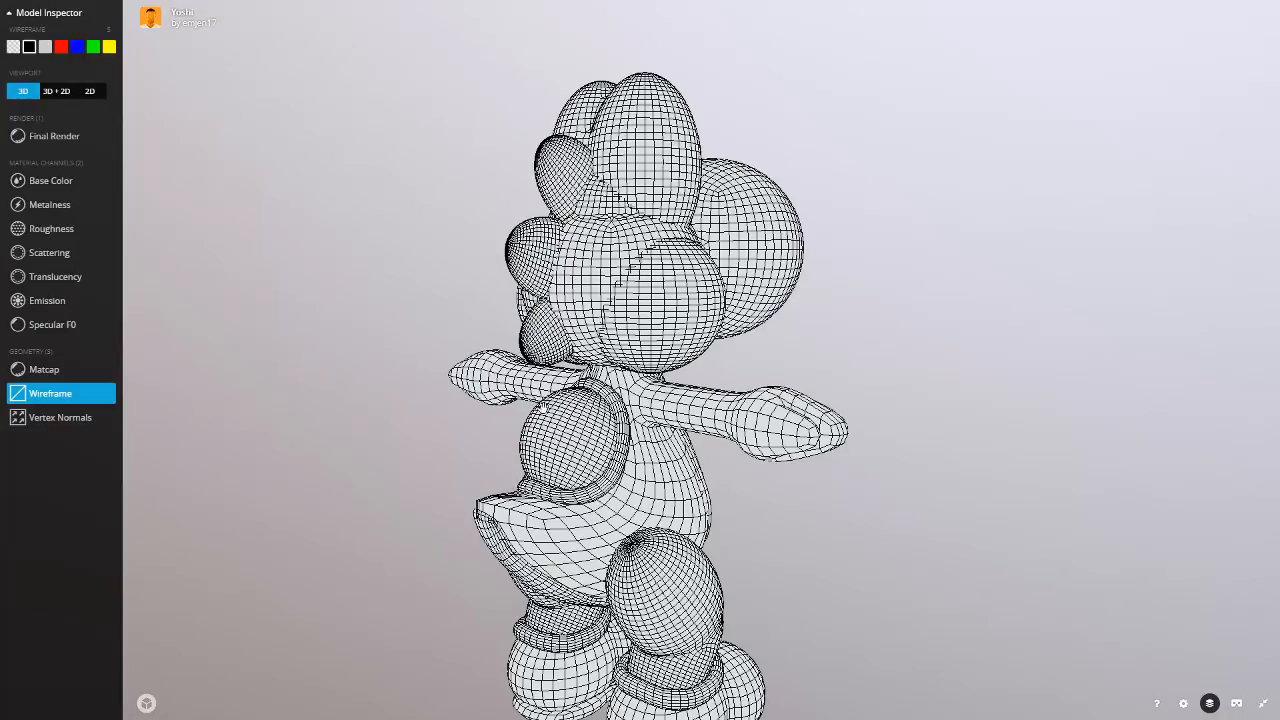
drag(644, 489, 746, 288)
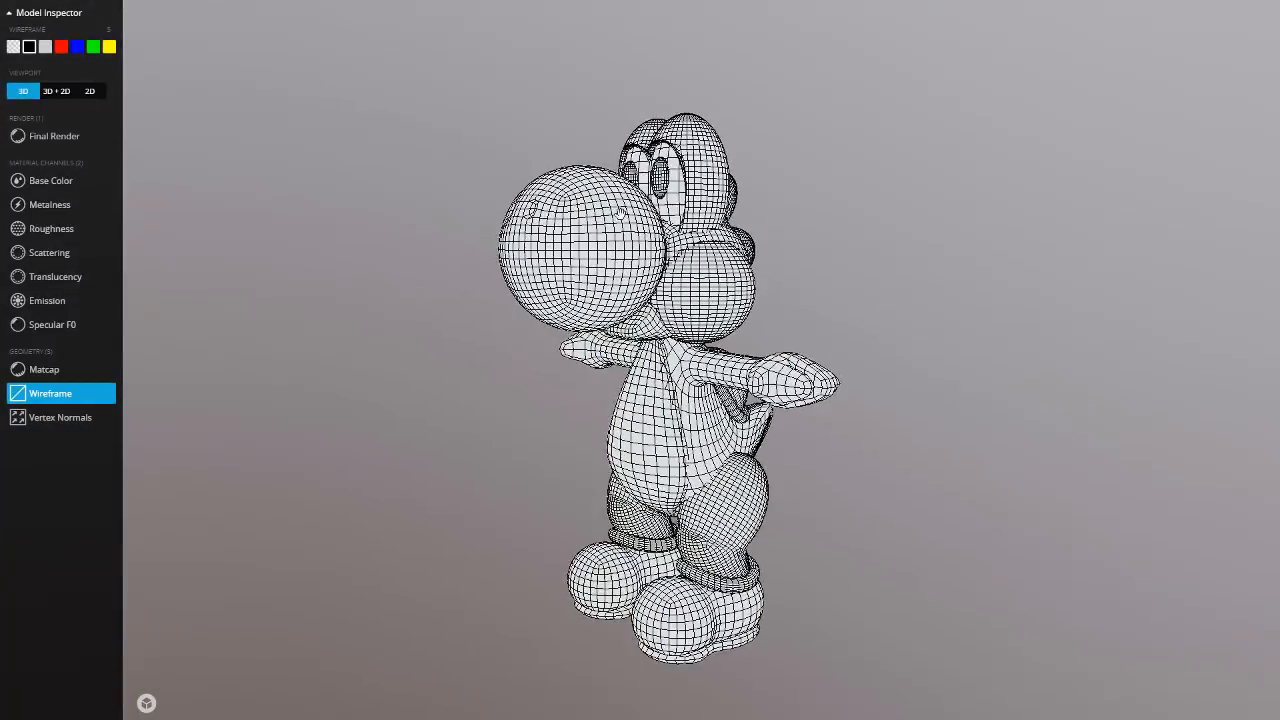
scroll(707, 88, up, 5)
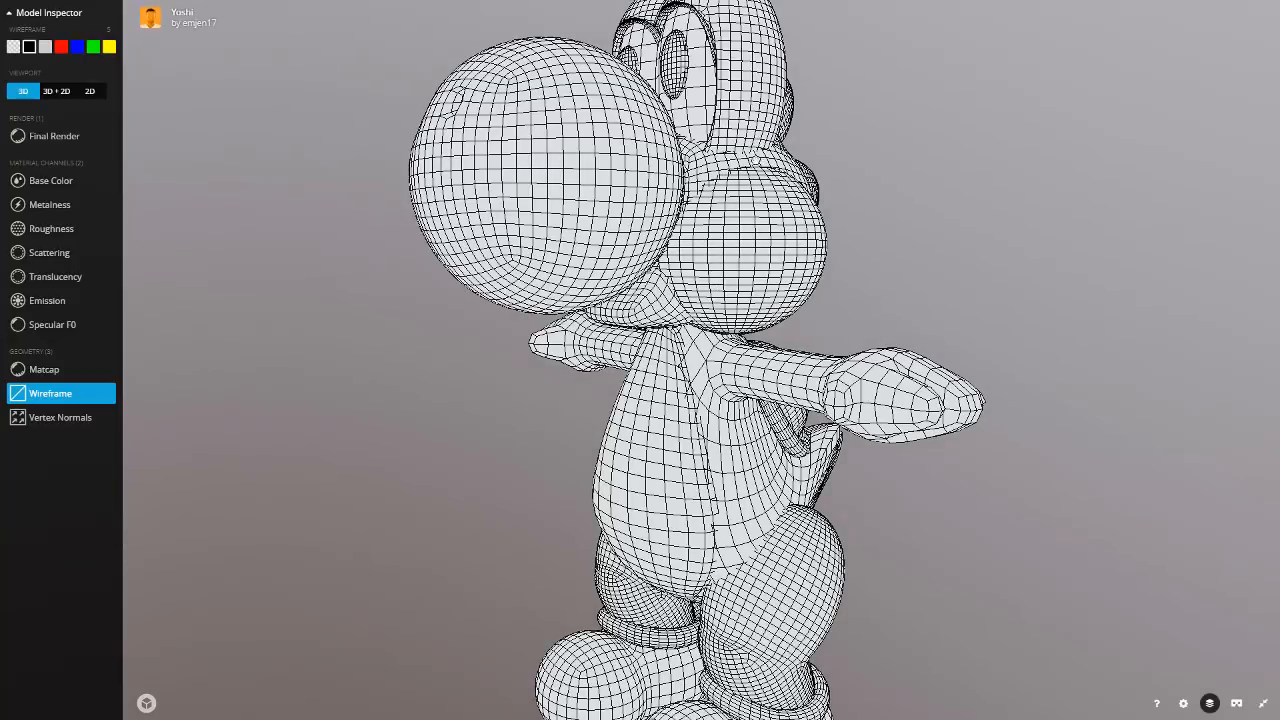
mouse_move(756, 161)
mouse_down()
mouse_move(757, 335)
mouse_move(754, 145)
mouse_up()
mouse_move(754, 145)
right_down()
mouse_move(764, 341)
mouse_move(758, 167)
right_up()
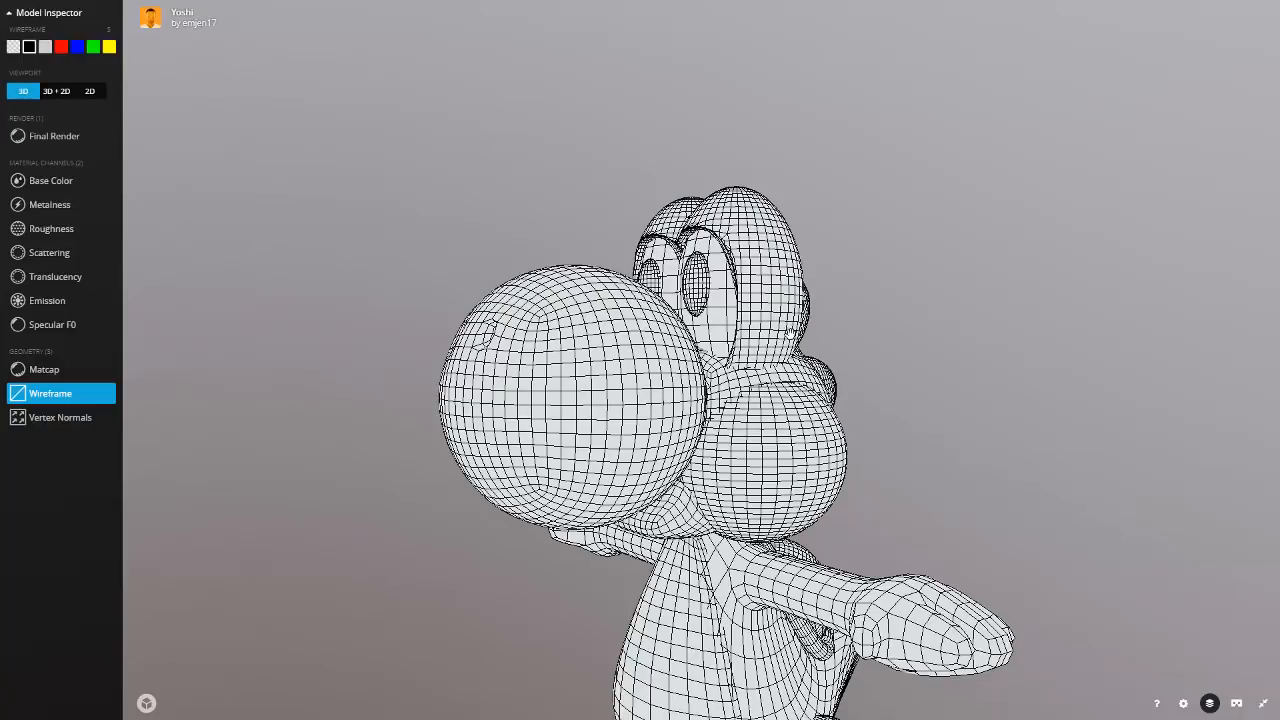
Examine the wireframe of Yoshi's belly, legs and shoes from the front.
scroll(790, 332, down, 3)
right_drag(794, 668, 776, 392)
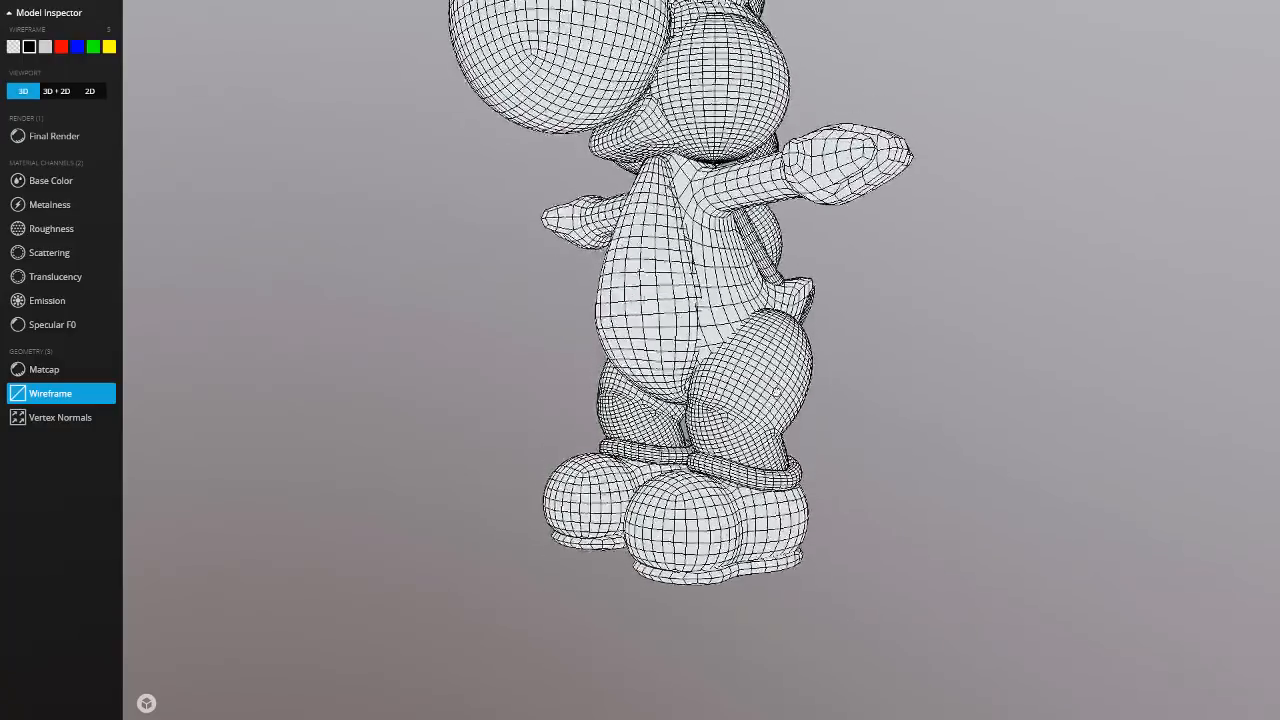
scroll(680, 296, up, 3)
drag(648, 340, 457, 374)
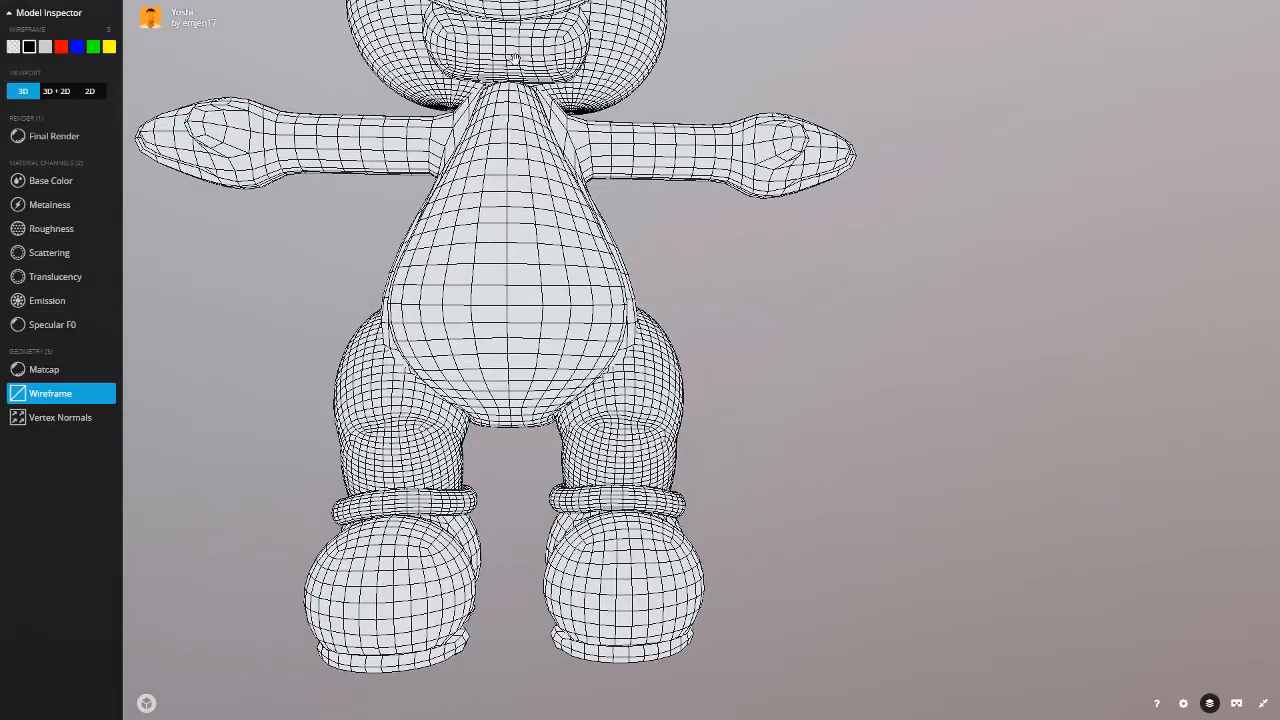
drag(586, 228, 623, 251)
scroll(632, 262, down, 1)
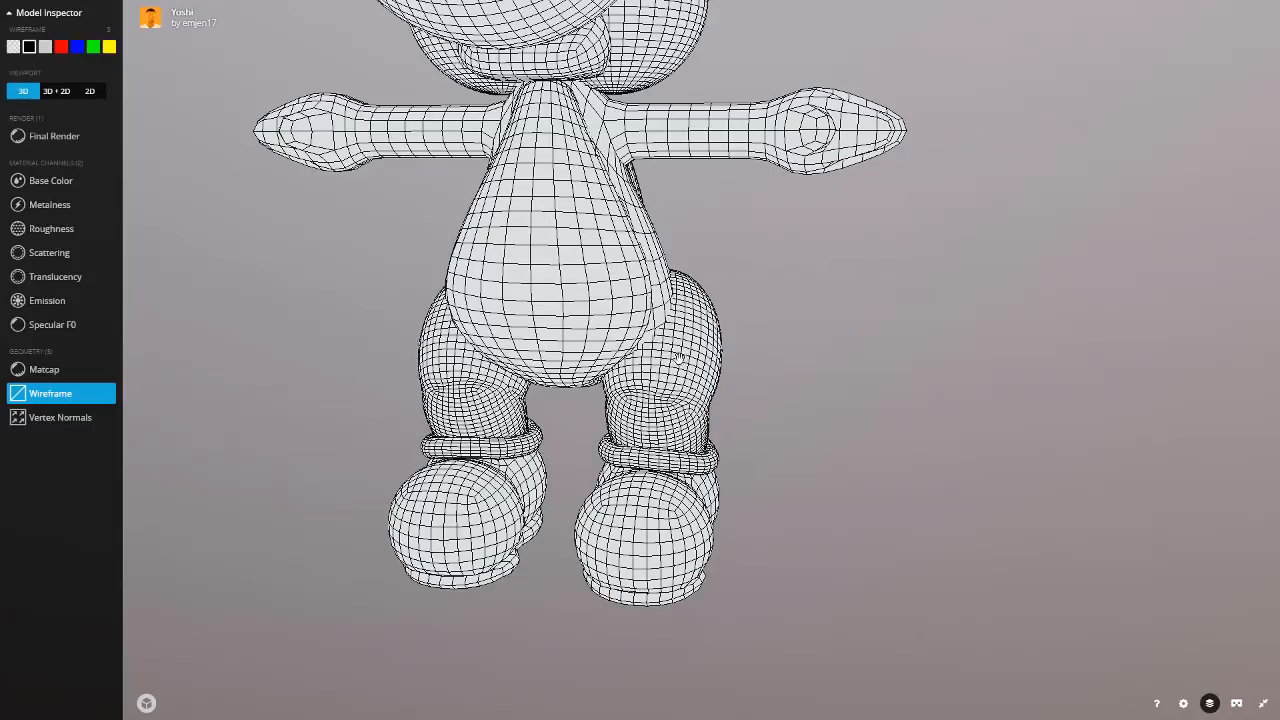
Examine the edge flow of Yoshi's torso, arms, tail and legs from the side and front.
drag(777, 510, 659, 532)
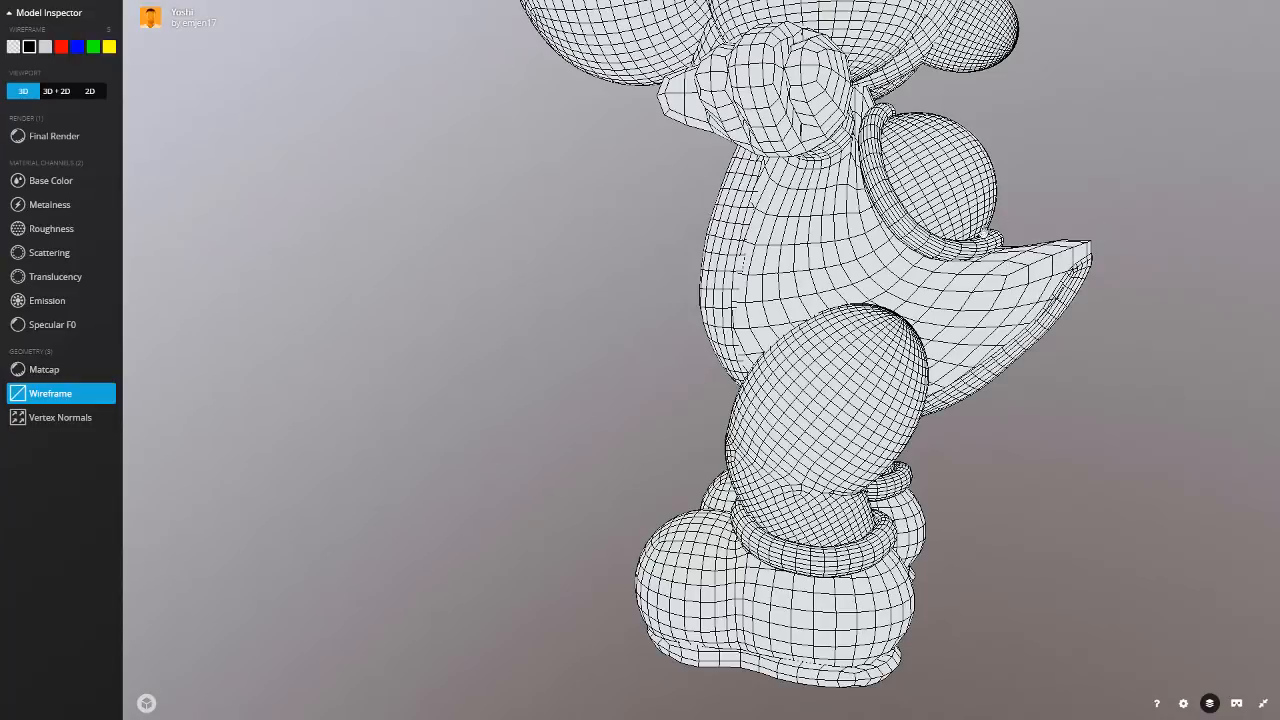
drag(840, 218, 752, 167)
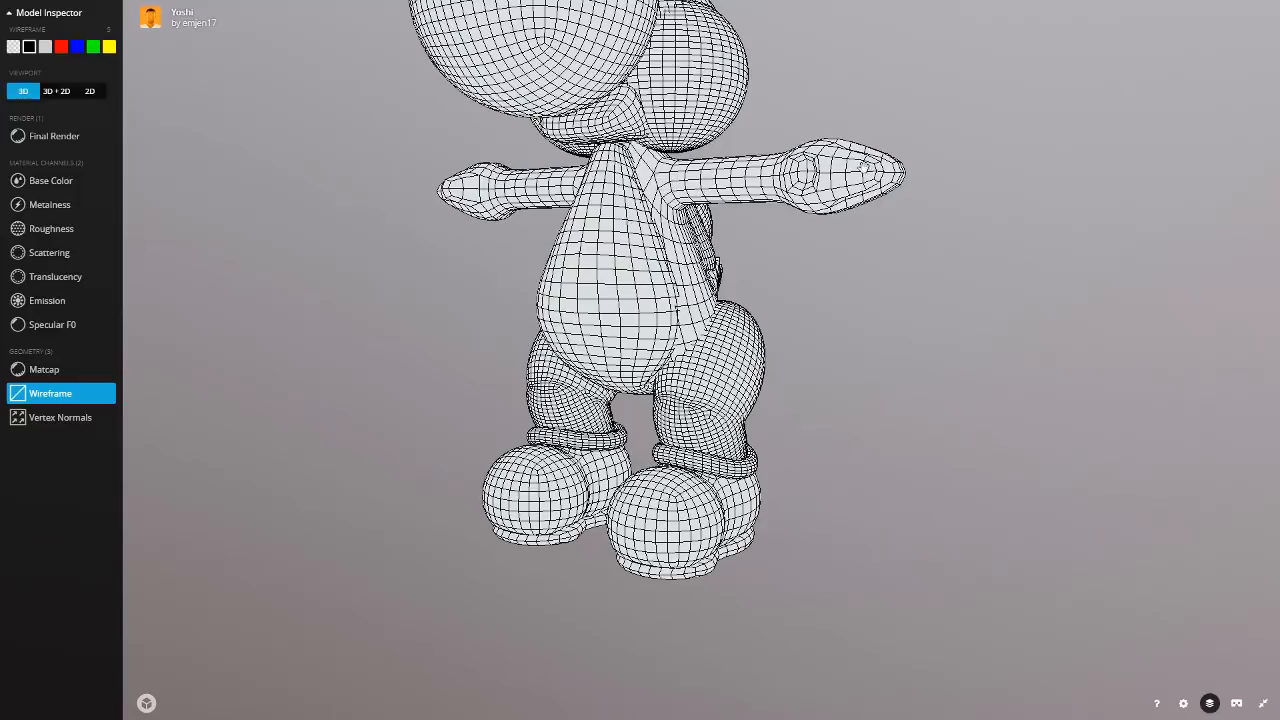
drag(830, 174, 886, 249)
drag(668, 267, 669, 209)
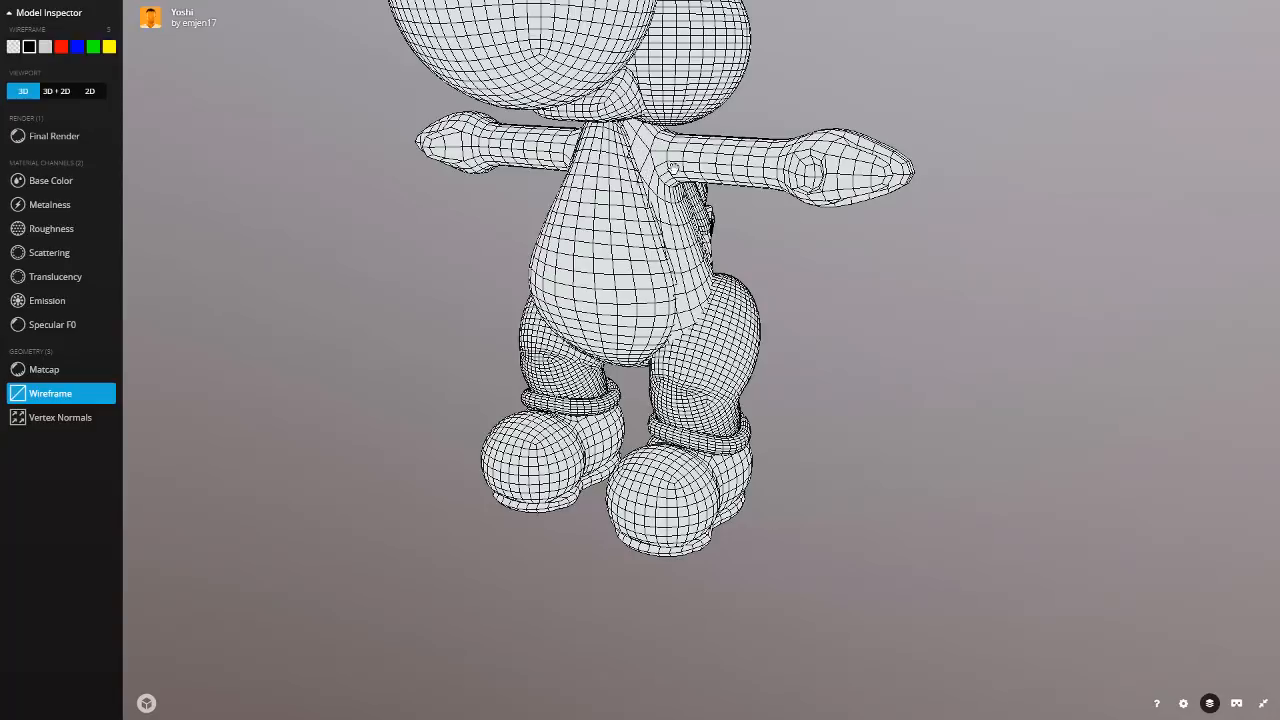
drag(778, 437, 889, 517)
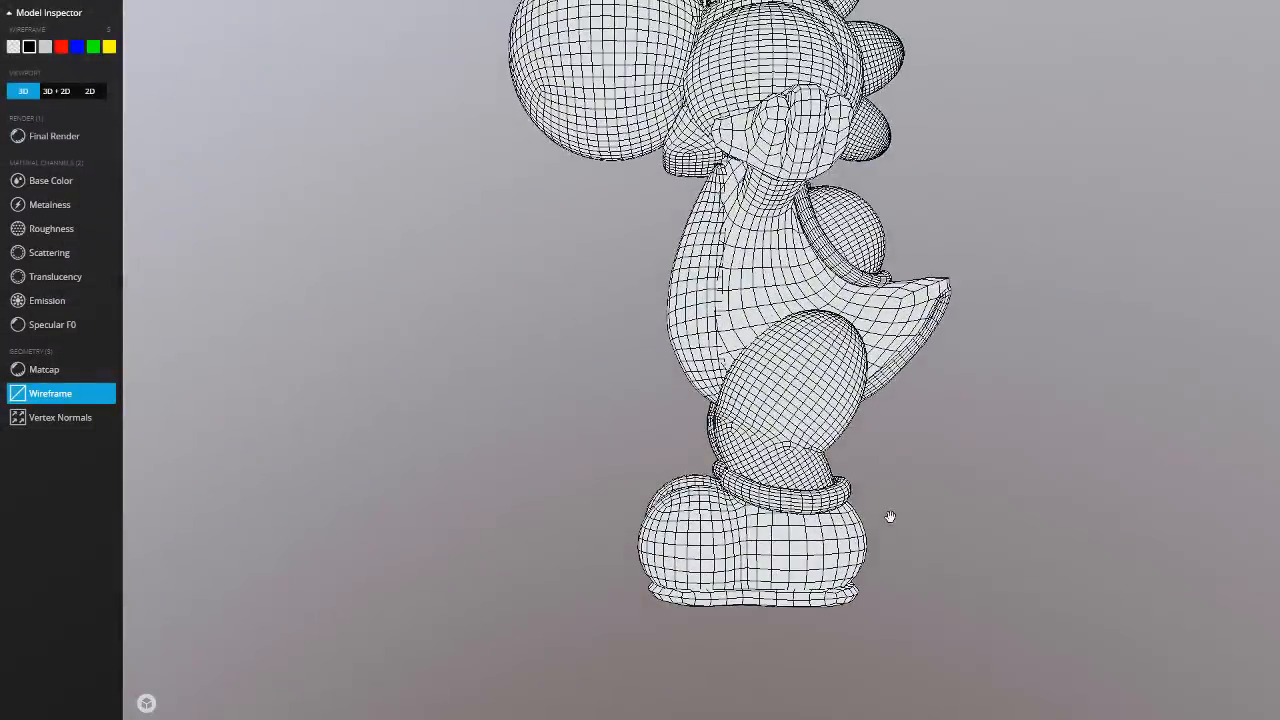
drag(819, 479, 684, 242)
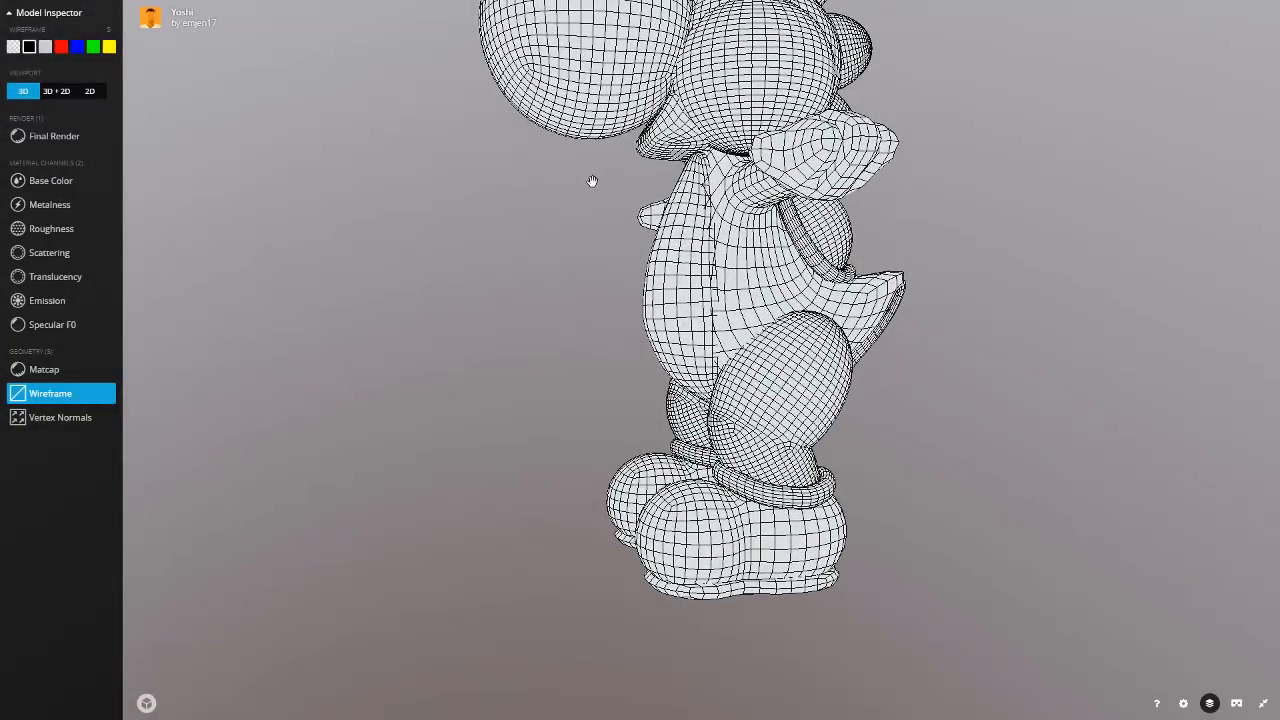
Examine the wireframe of Yoshi's head, back spikes, shell and arms from all around.
drag(592, 181, 905, 365)
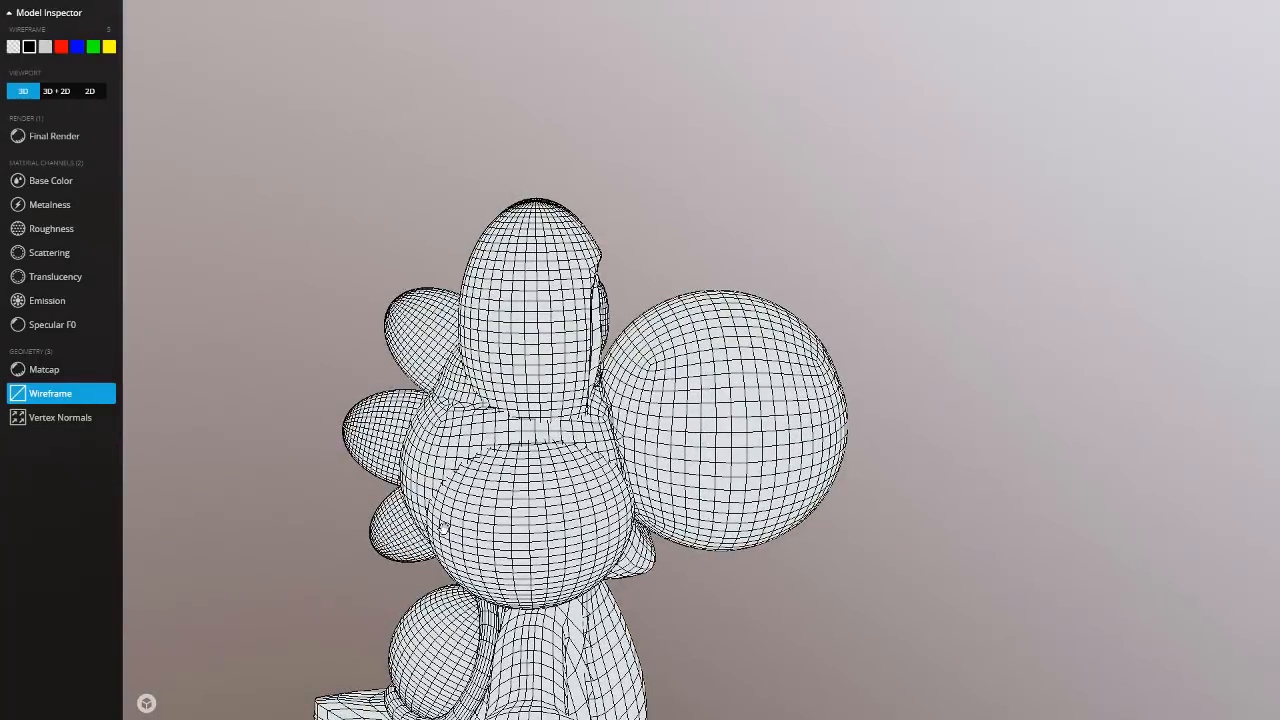
right_drag(473, 466, 500, 225)
drag(500, 225, 625, 230)
right_drag(500, 200, 507, 440)
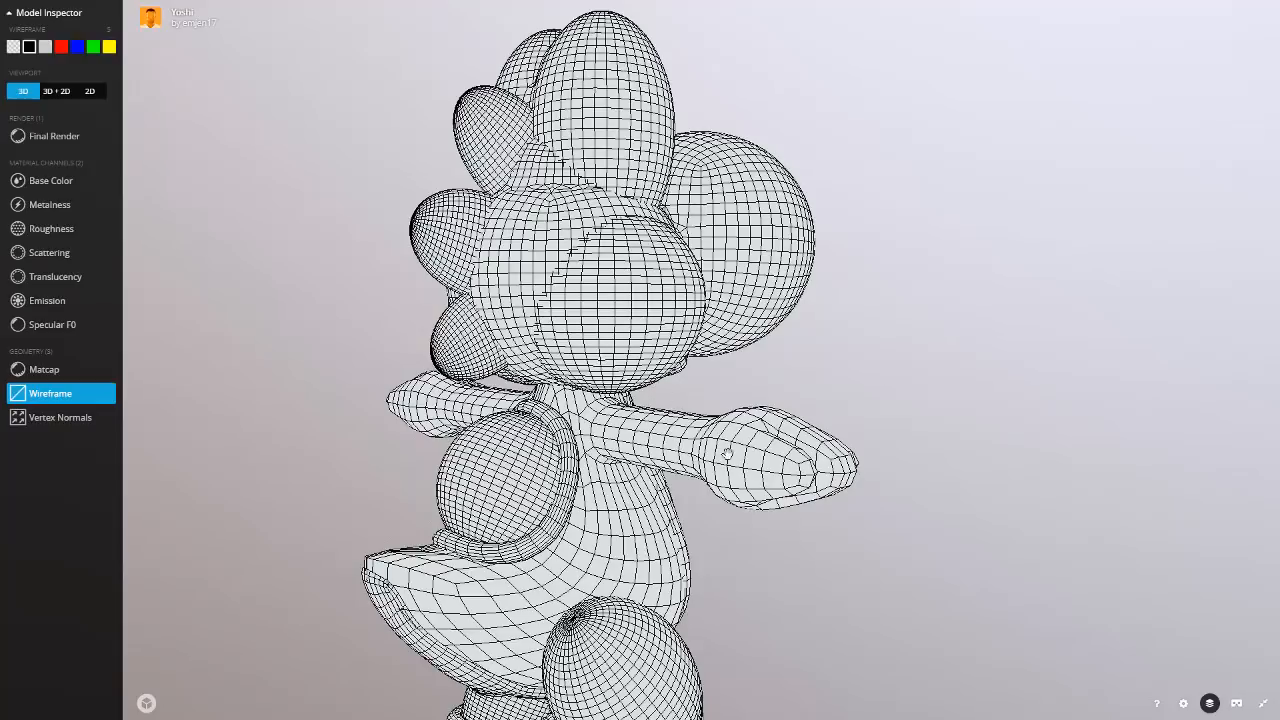
drag(728, 454, 563, 460)
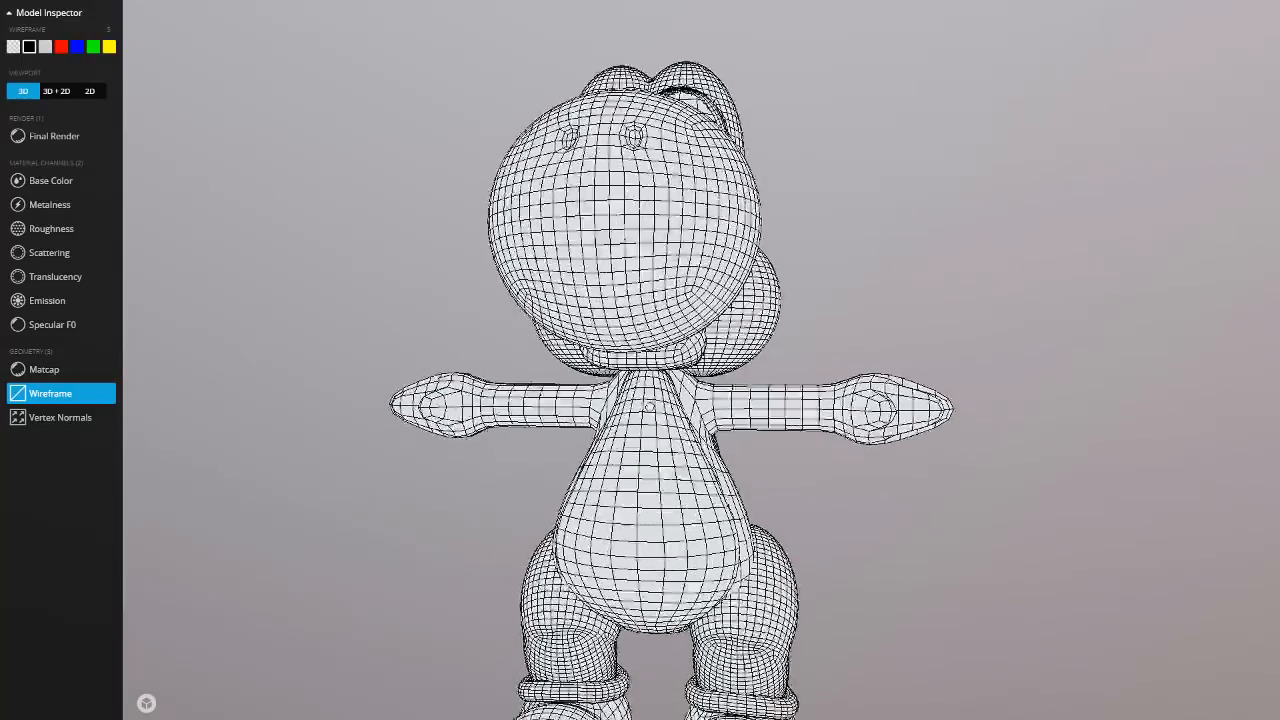
right_drag(649, 407, 604, 142)
drag(640, 200, 525, 206)
right_drag(668, 228, 701, 502)
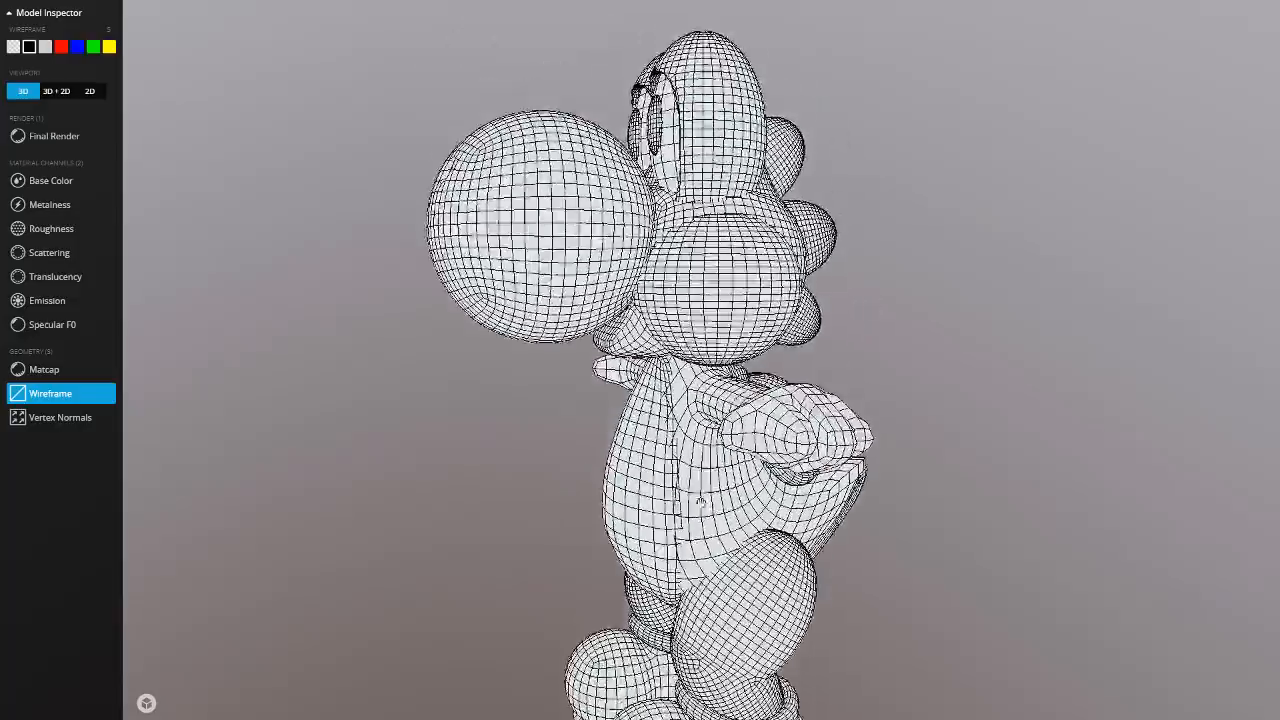
drag(701, 502, 526, 446)
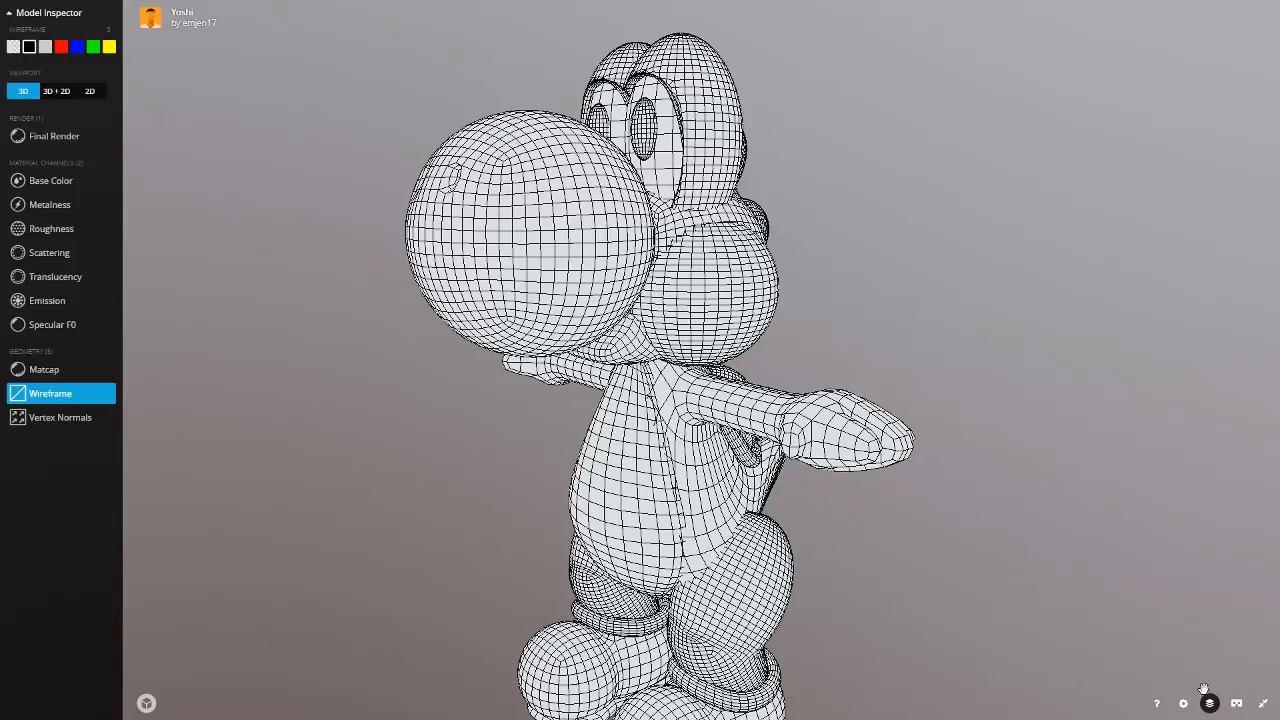
Display the Yoshi model as Final Render and view its head and body from both front angles.
click(57, 134)
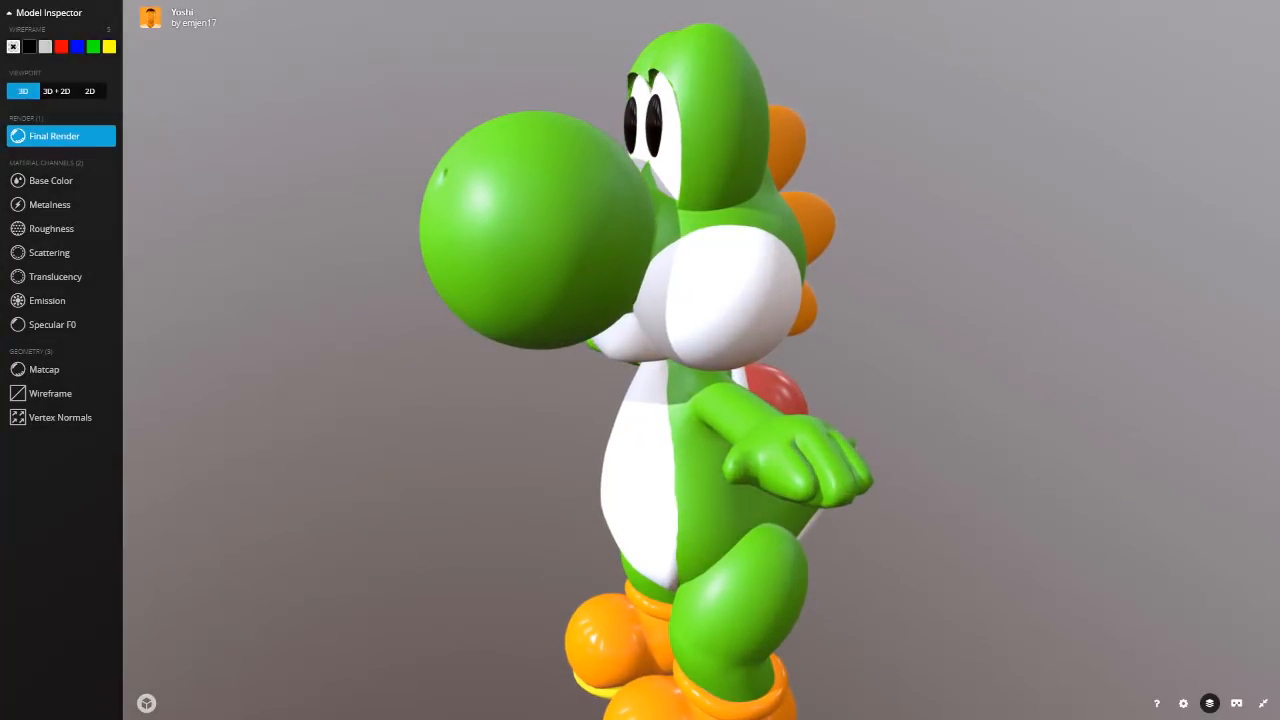
drag(676, 318, 723, 307)
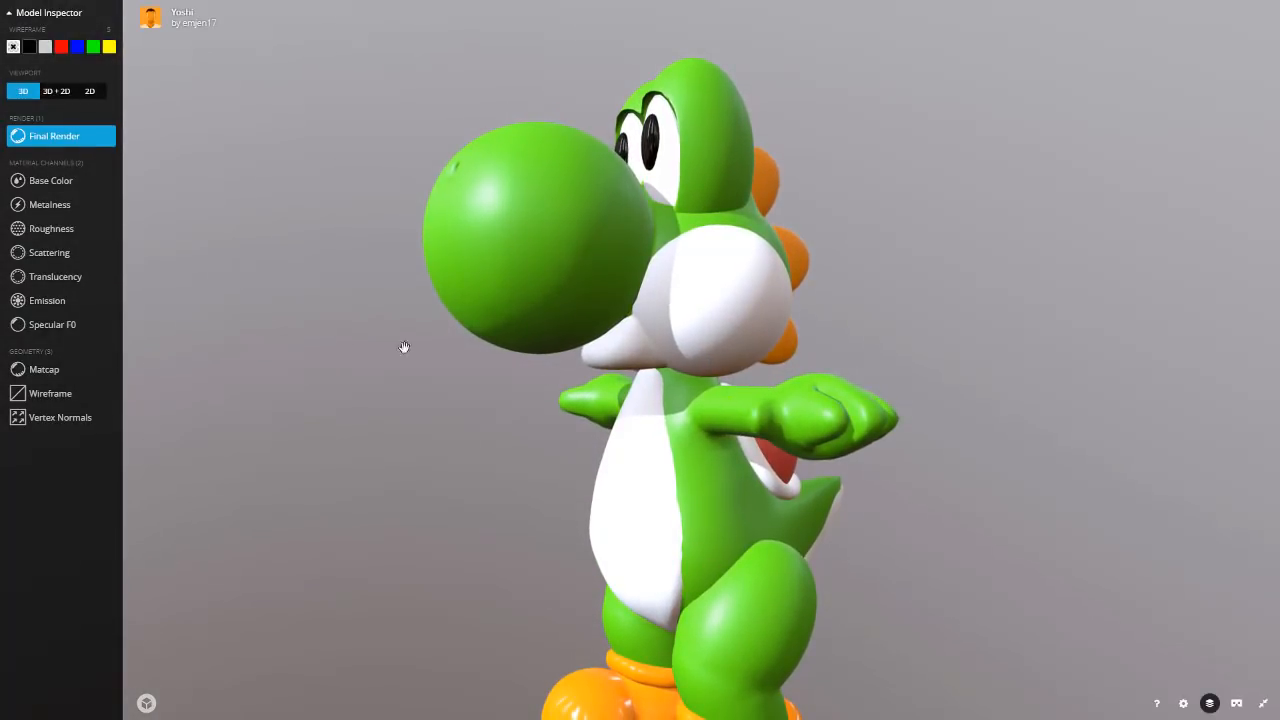
drag(533, 337, 700, 390)
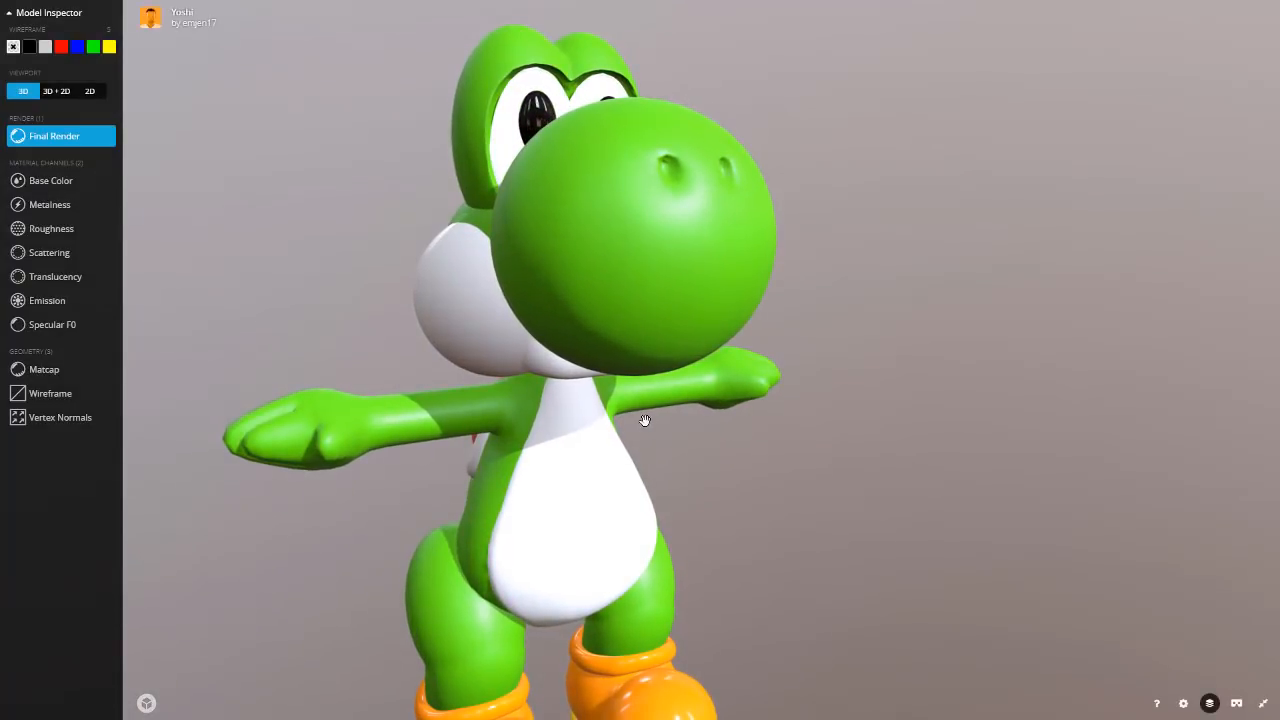